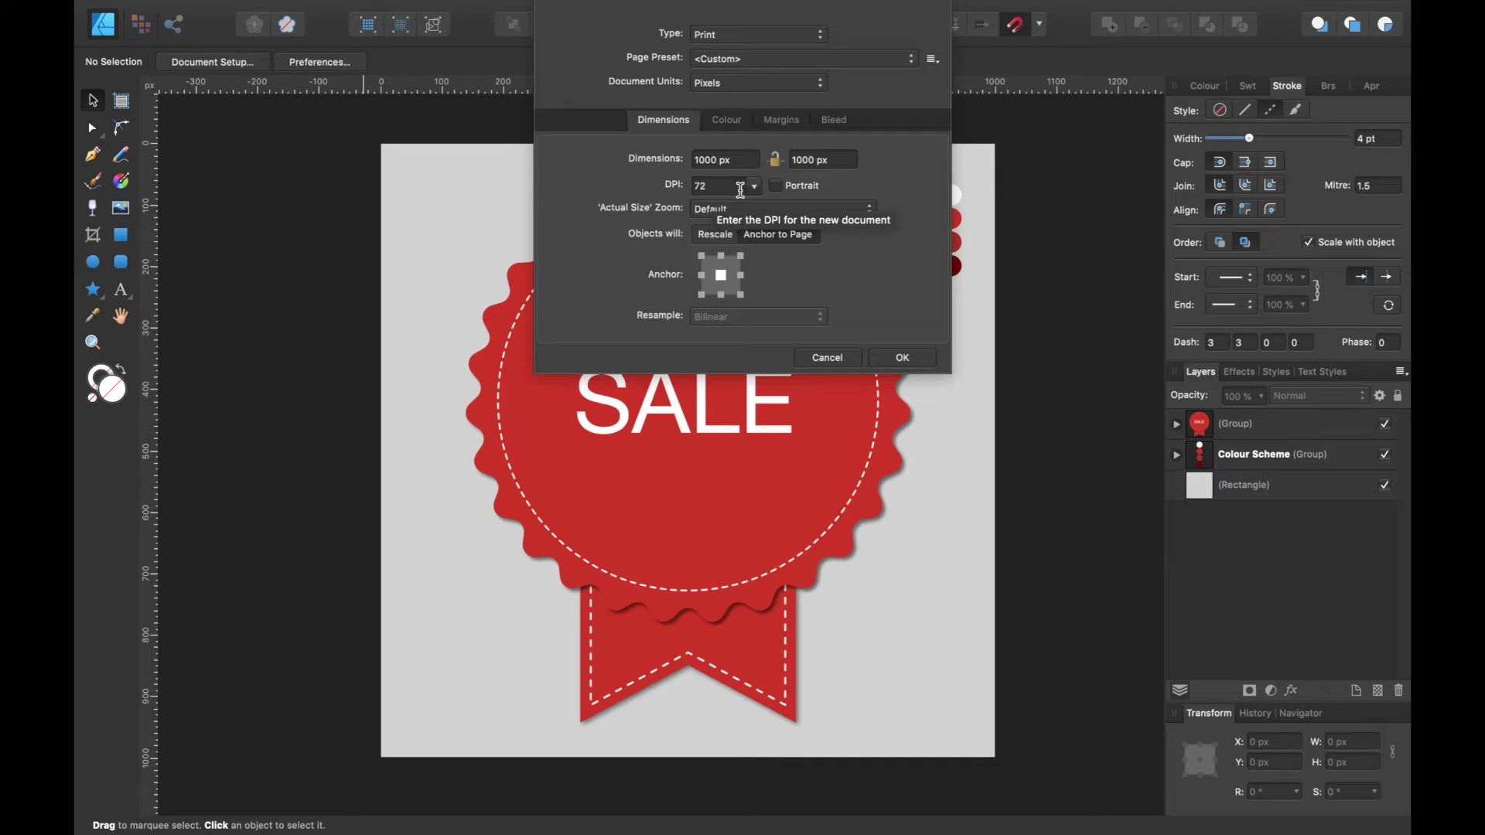
Step: Set the document type to Photo, review its colour and dimension settings, and apply the document setup
{"action": "mouse_move", "coordinate": [729, 4]}
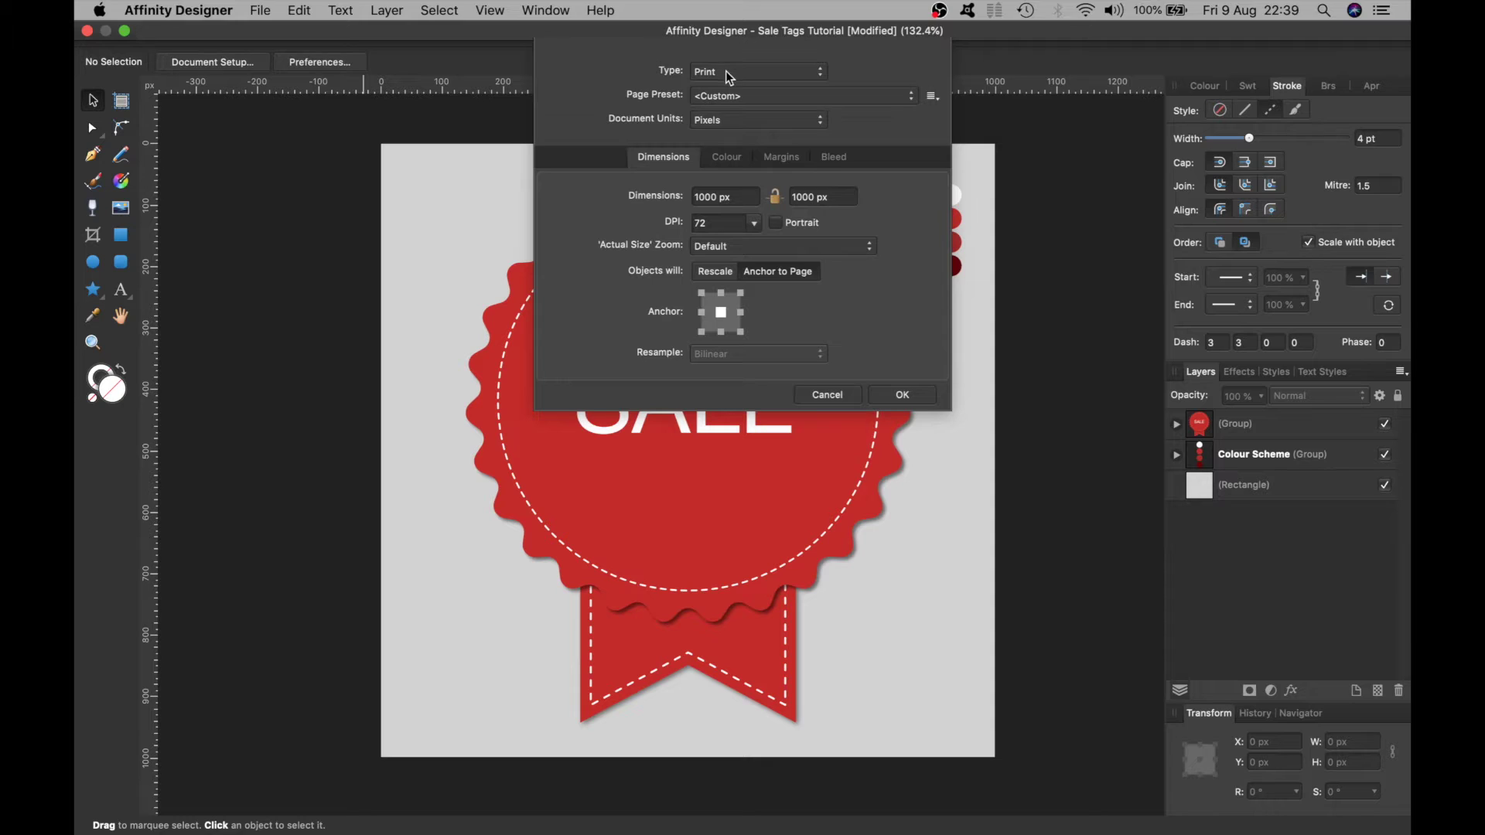
{"action": "left_click", "coordinate": [737, 39]}
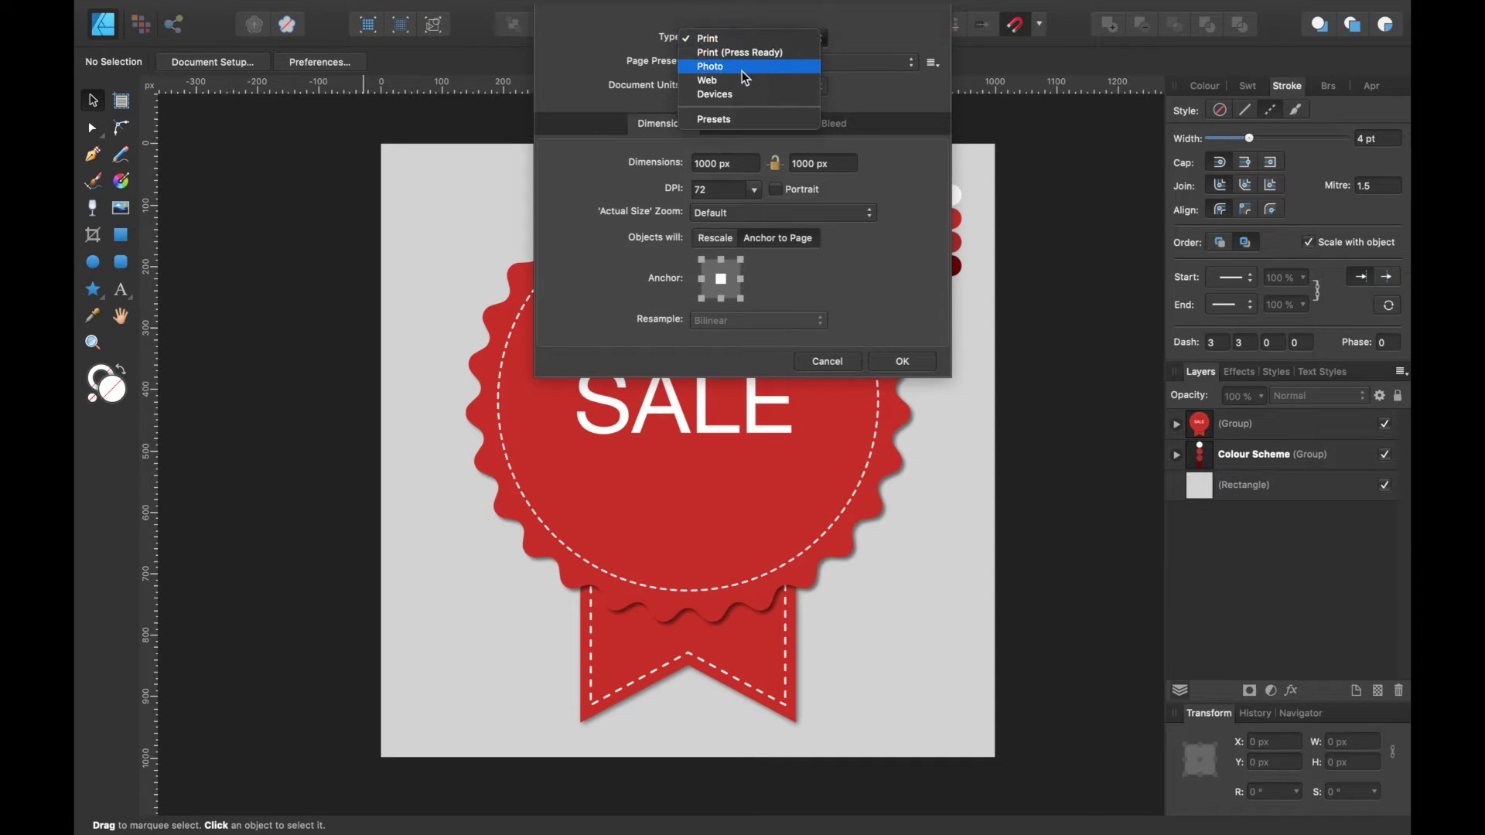
{"action": "left_click", "coordinate": [737, 70]}
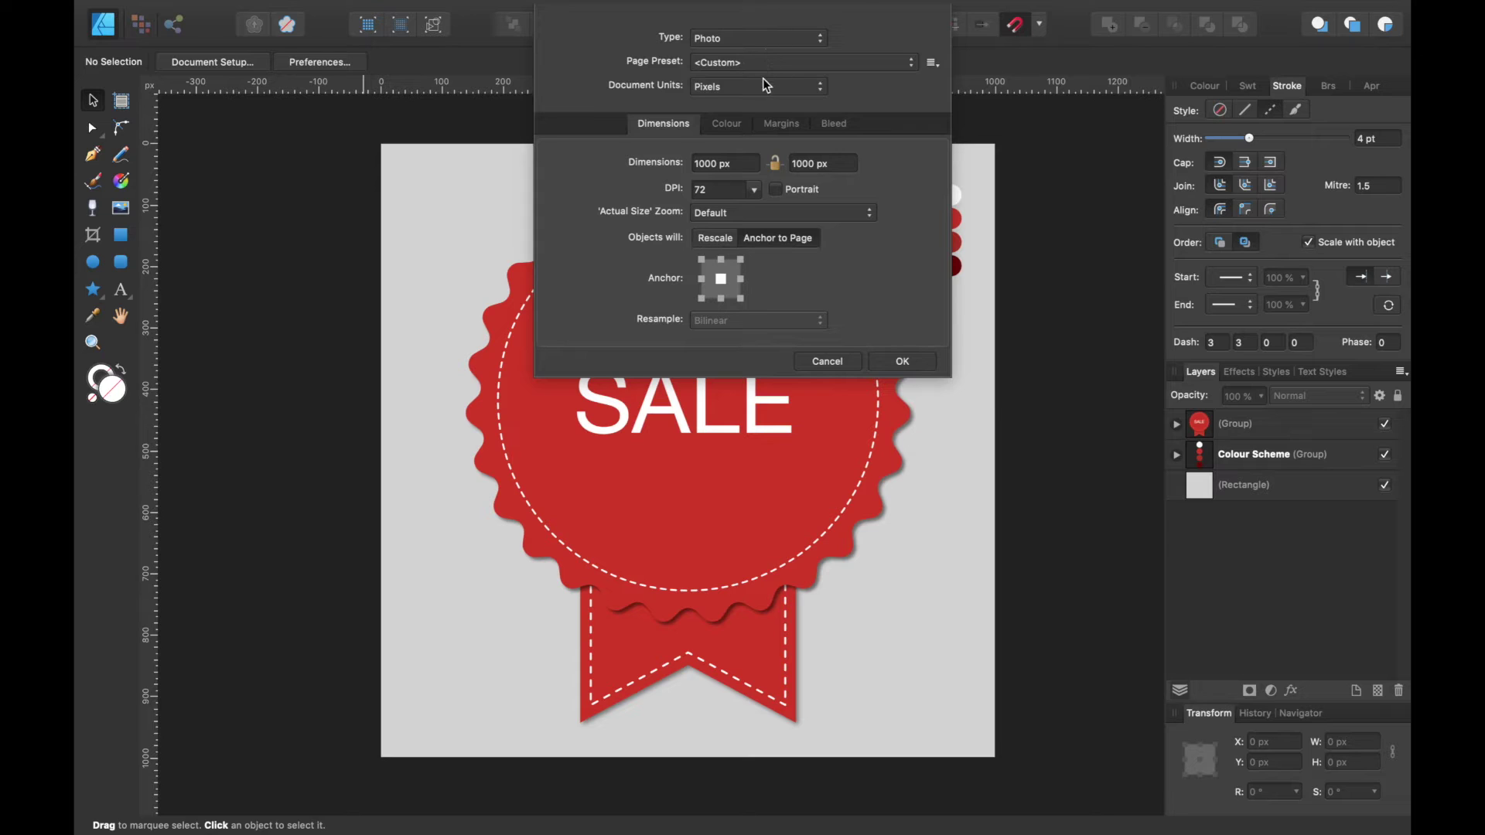
{"action": "left_click", "coordinate": [731, 124]}
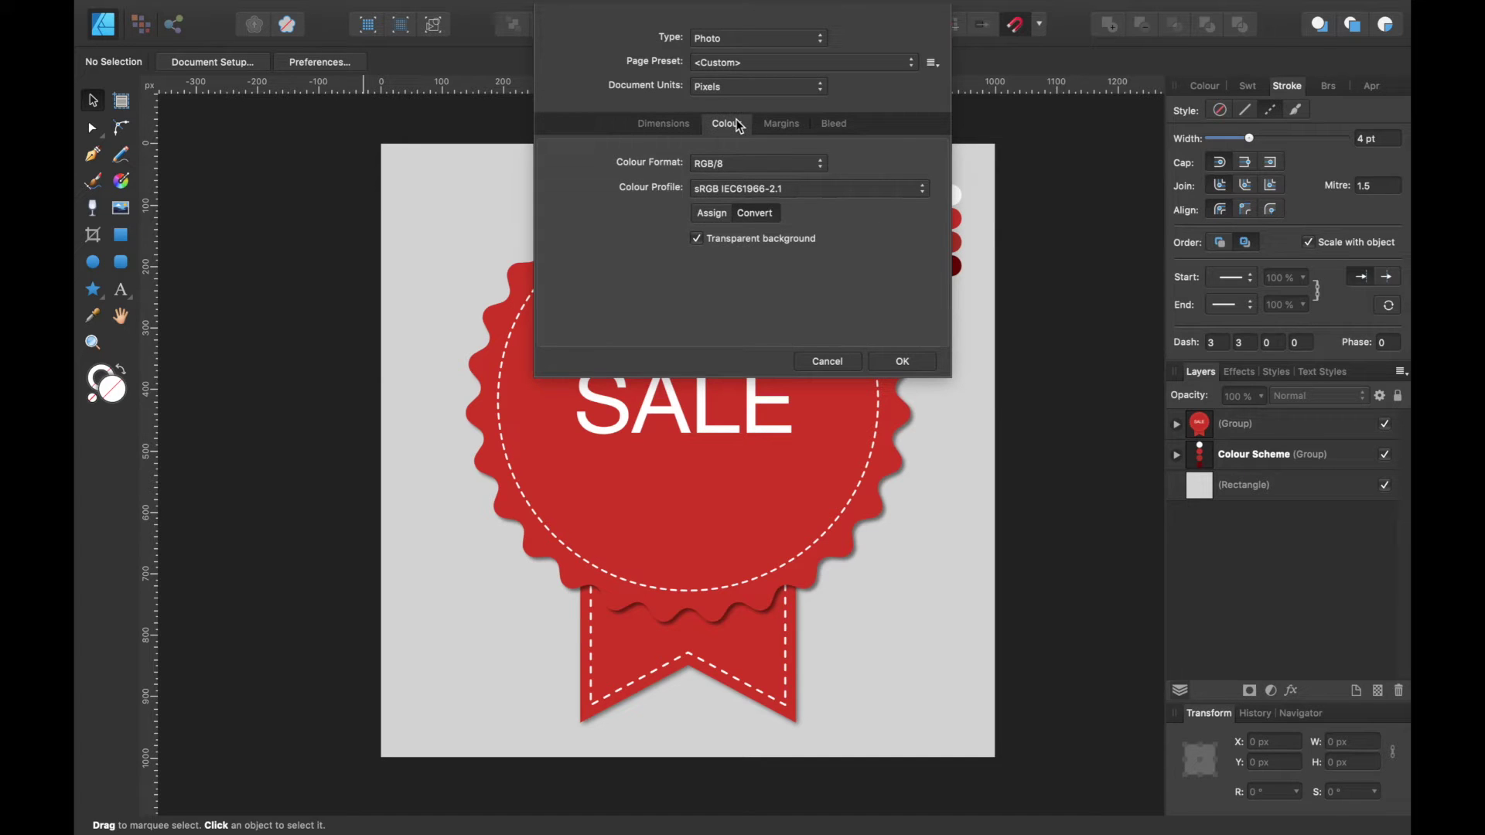
{"action": "left_click", "coordinate": [673, 130]}
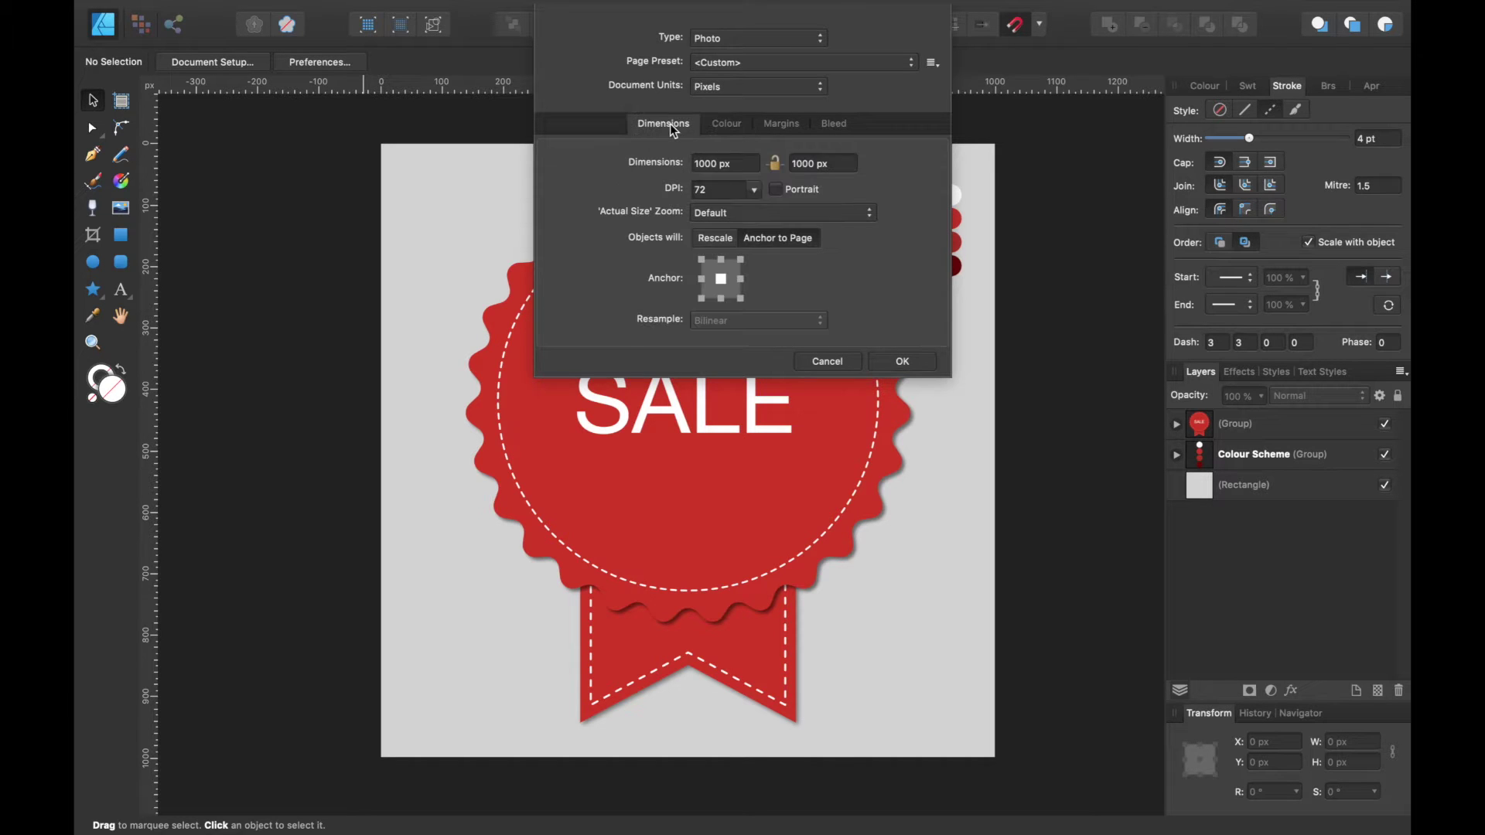
{"action": "left_click", "coordinate": [900, 363]}
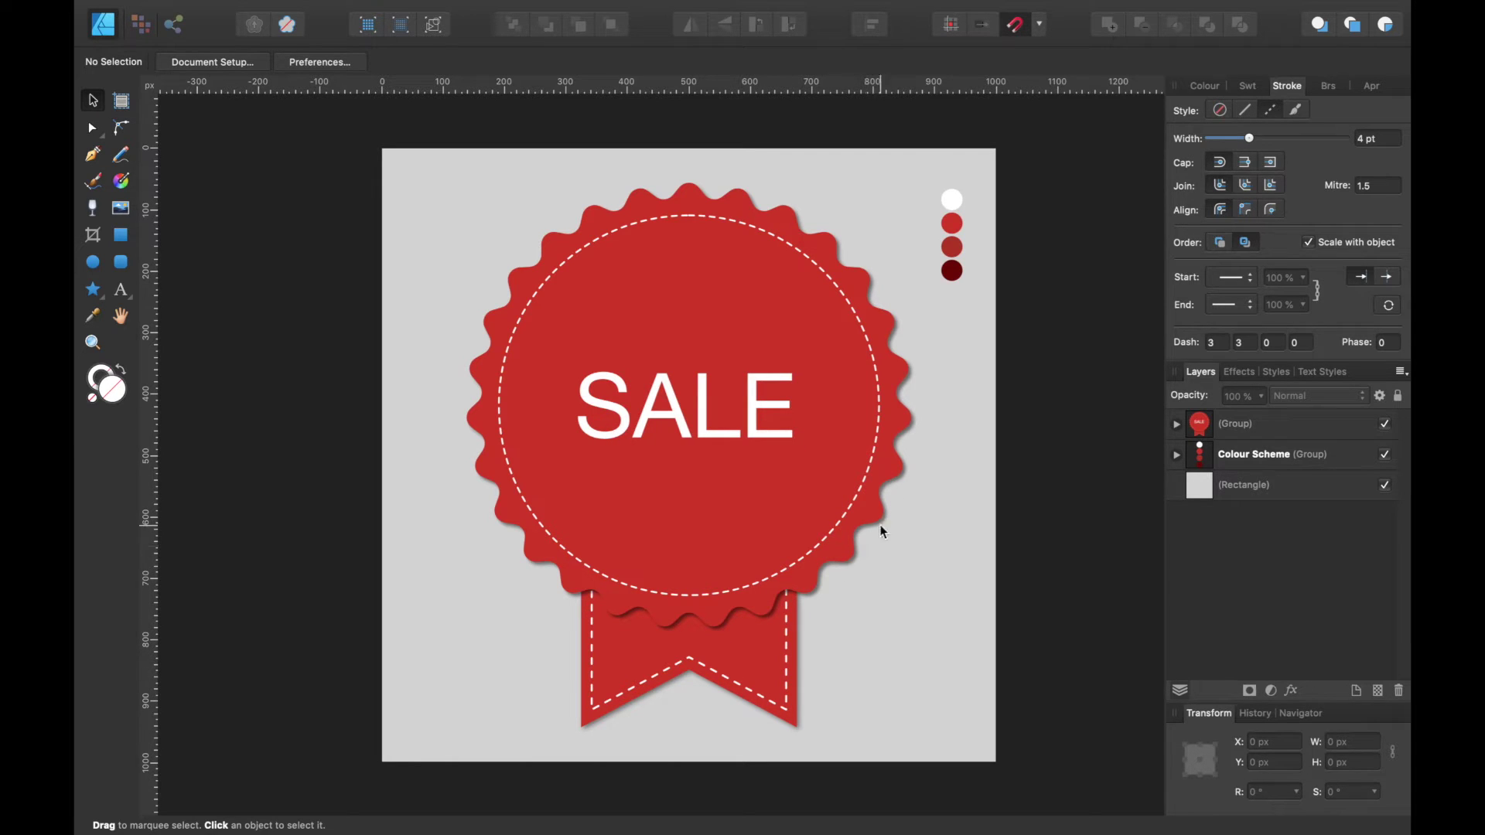
{"action": "scroll", "coordinate": [943, 258], "scroll_direction": "up", "scroll_amount": 5}
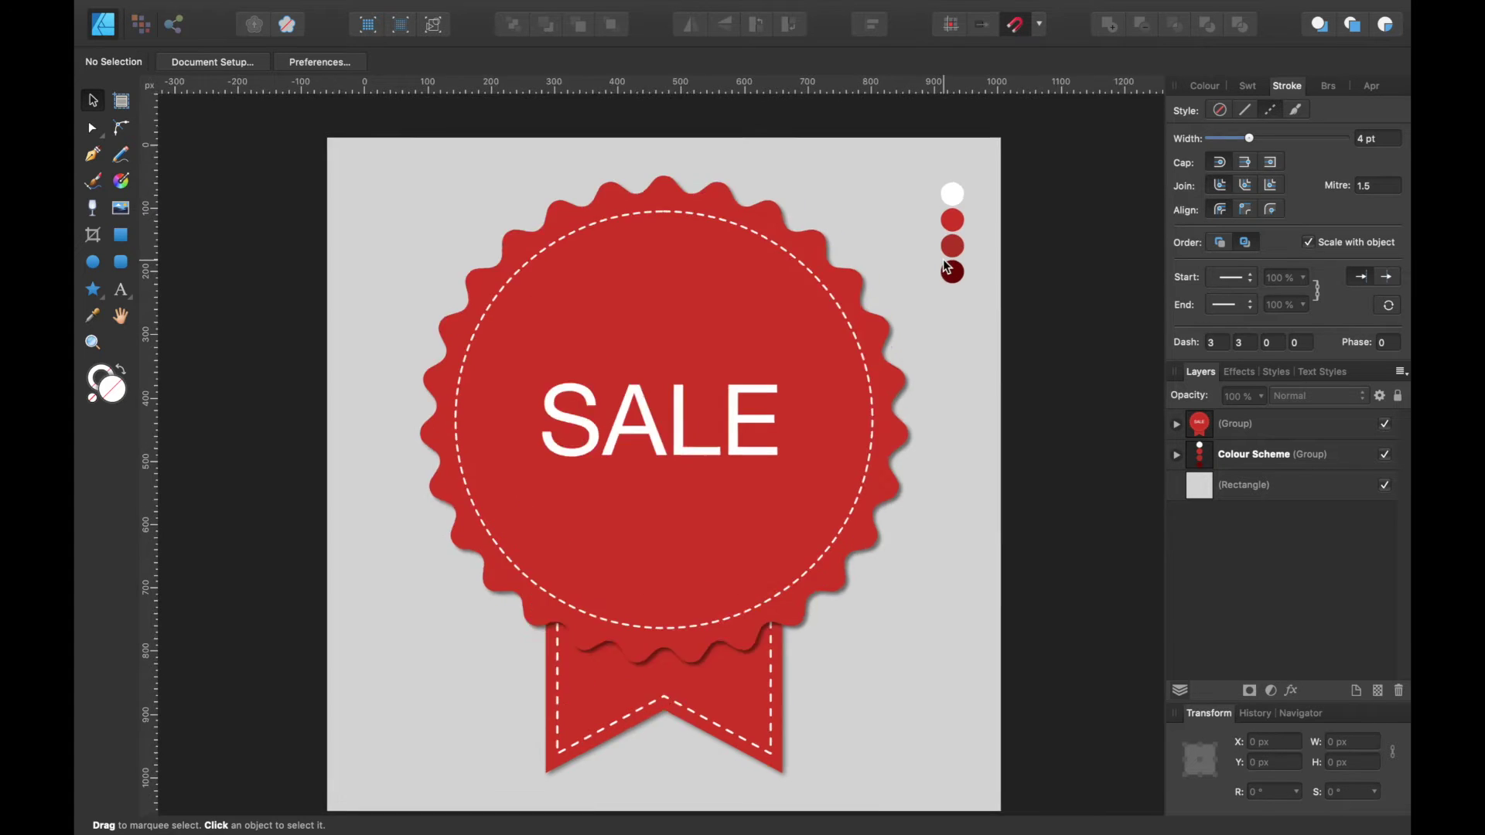
{"action": "scroll", "coordinate": [943, 265], "scroll_direction": "up", "scroll_amount": 1}
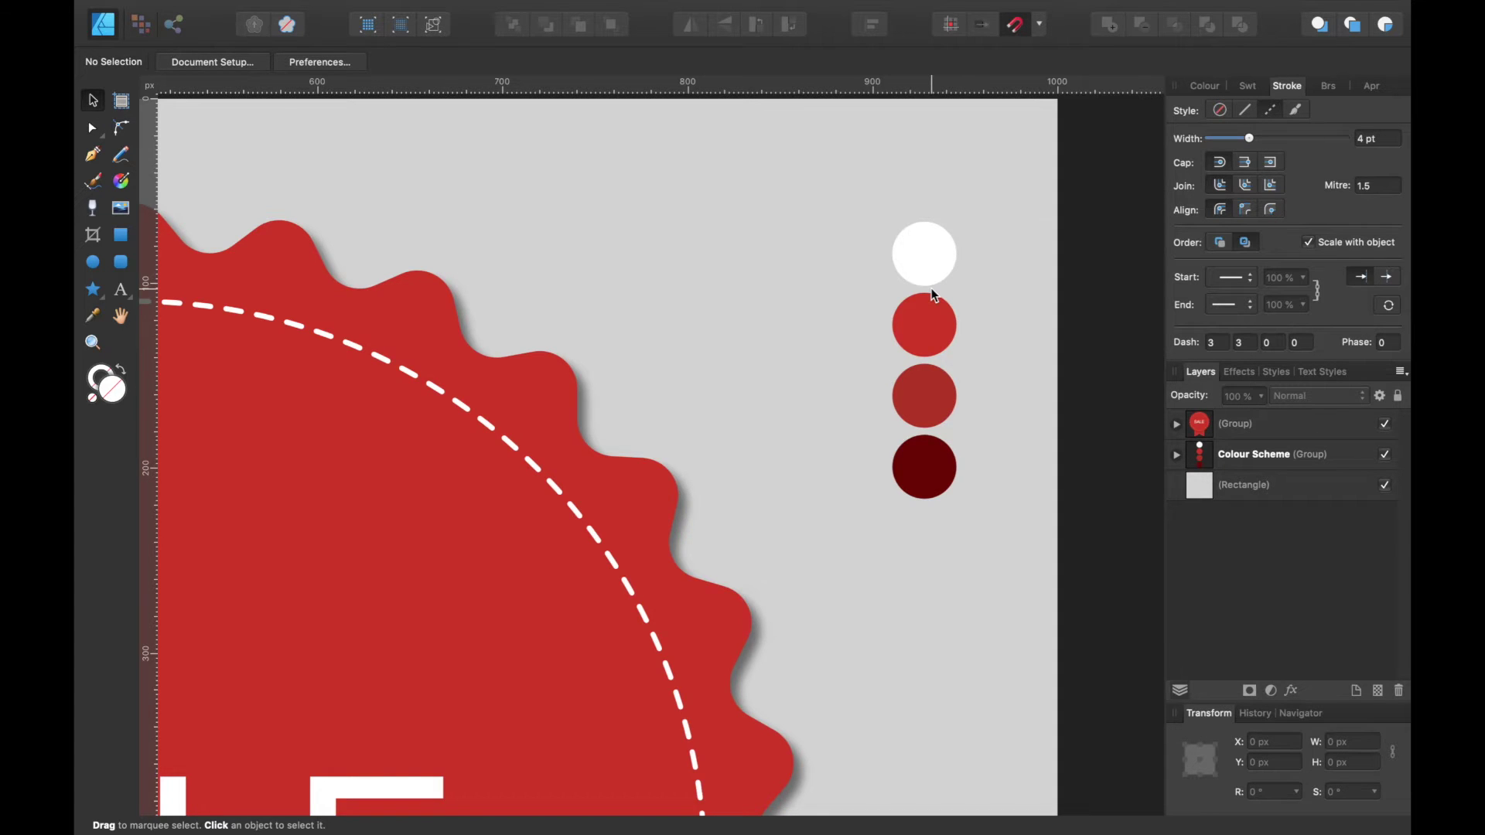
{"action": "key", "text": "super+0"}
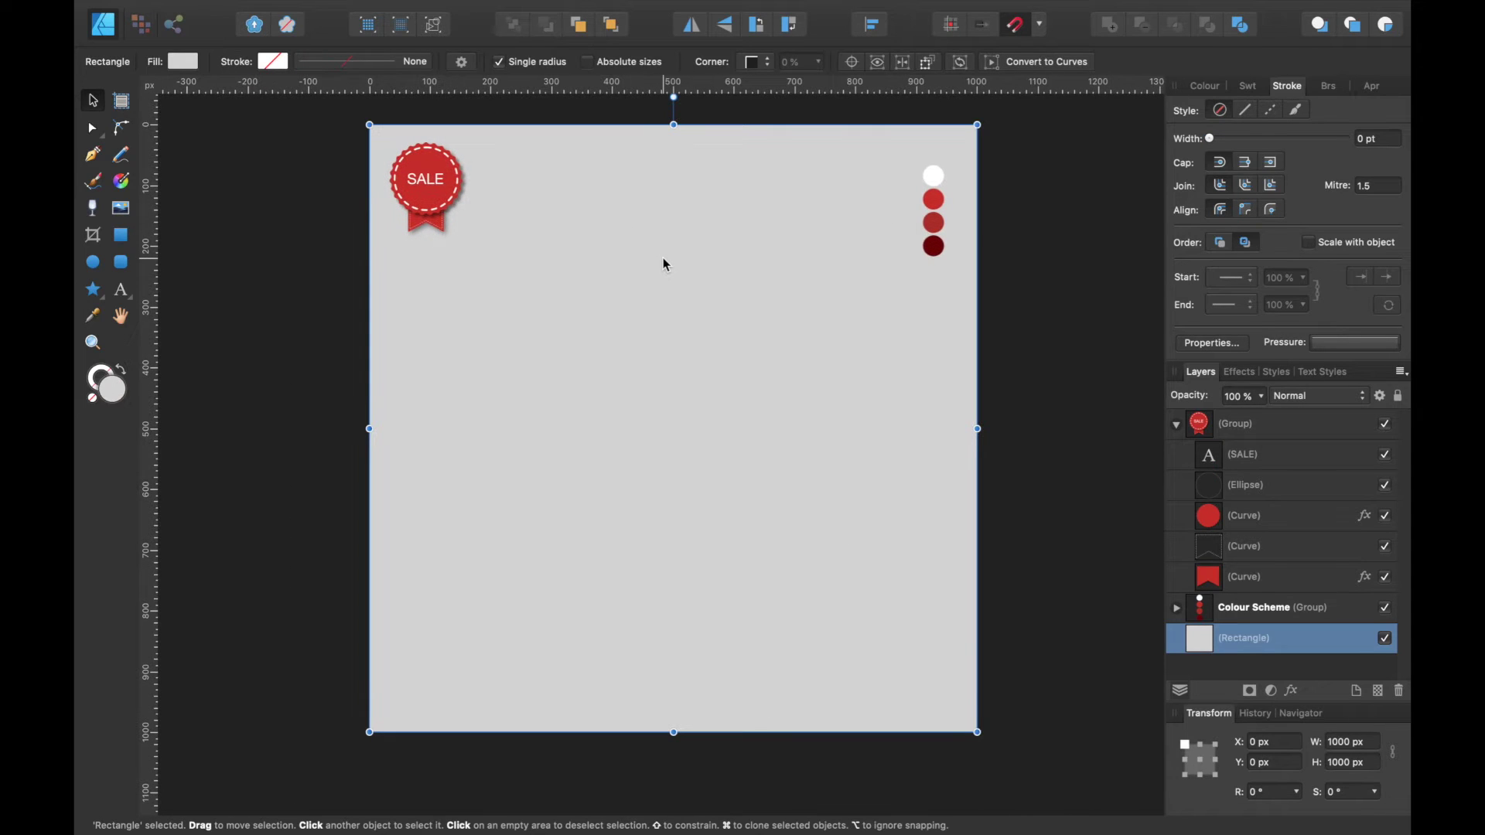
Step: With snapping enabled, draw a proportional five-point star about 673 px wide outward from the centre of the page
{"action": "left_click", "coordinate": [94, 292]}
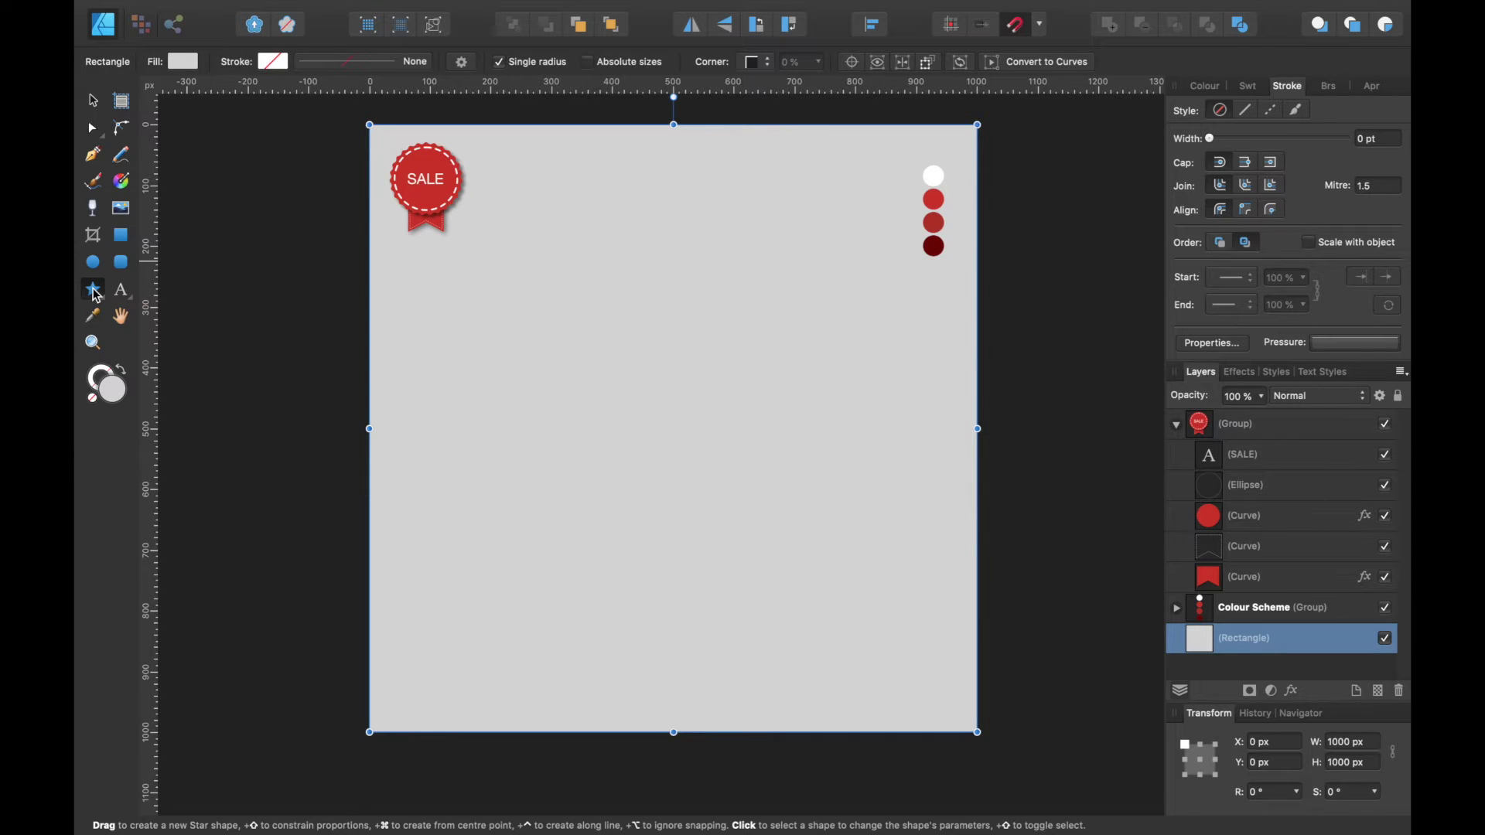
{"action": "left_click", "coordinate": [94, 293]}
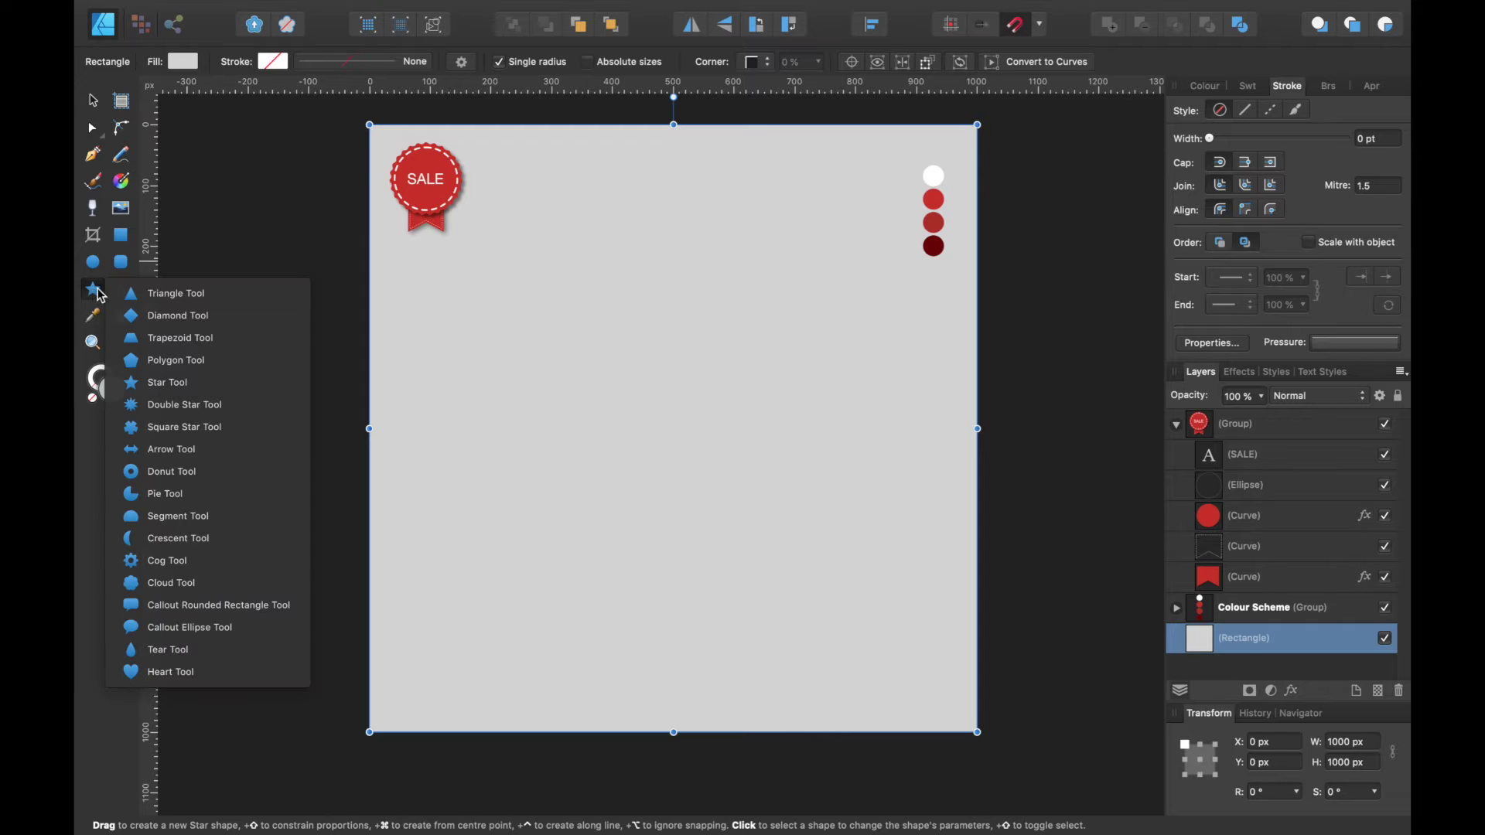
{"action": "left_click", "coordinate": [183, 383]}
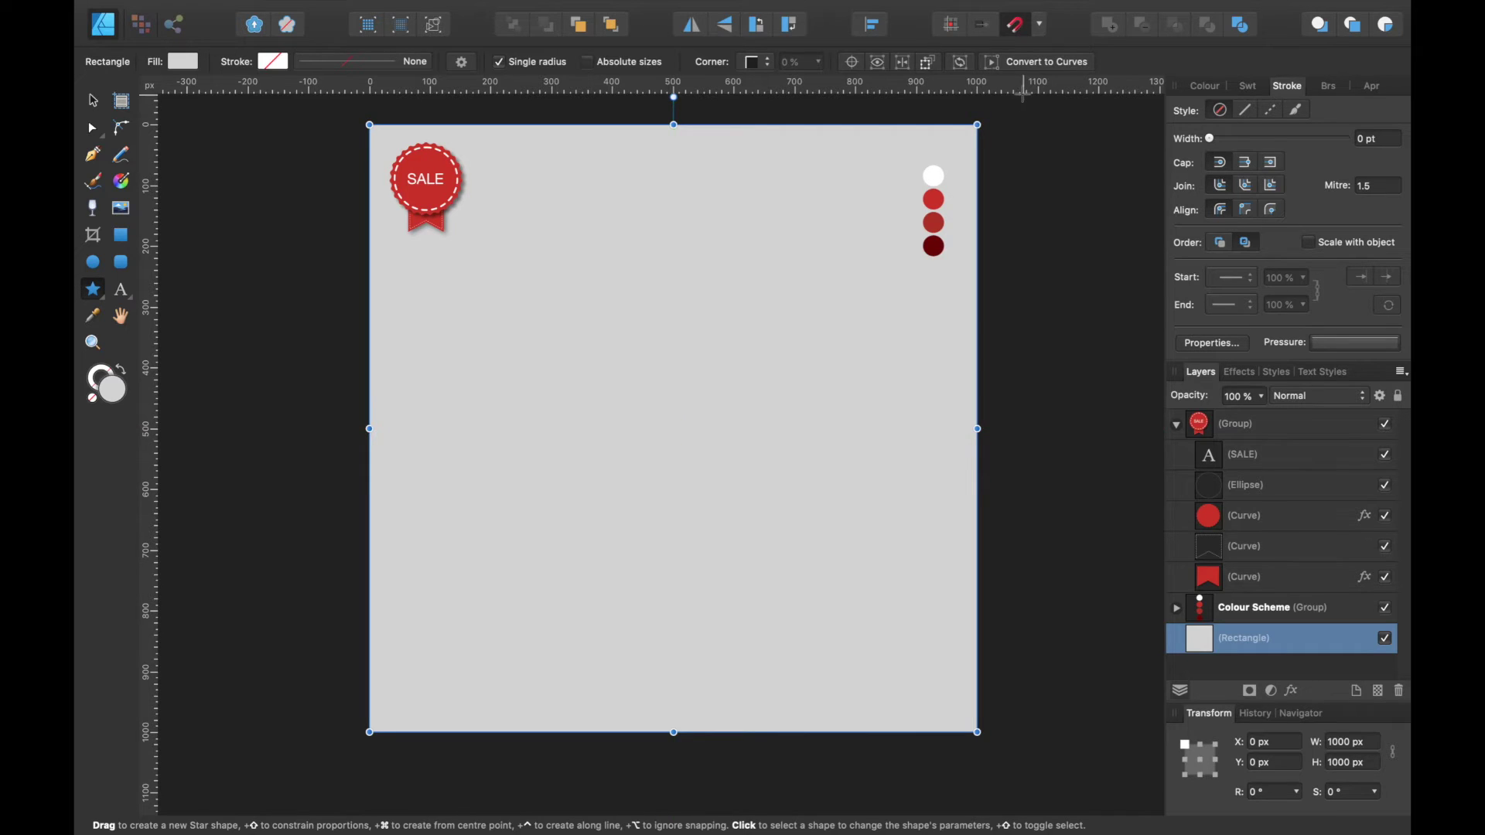
{"action": "left_click", "coordinate": [1038, 27]}
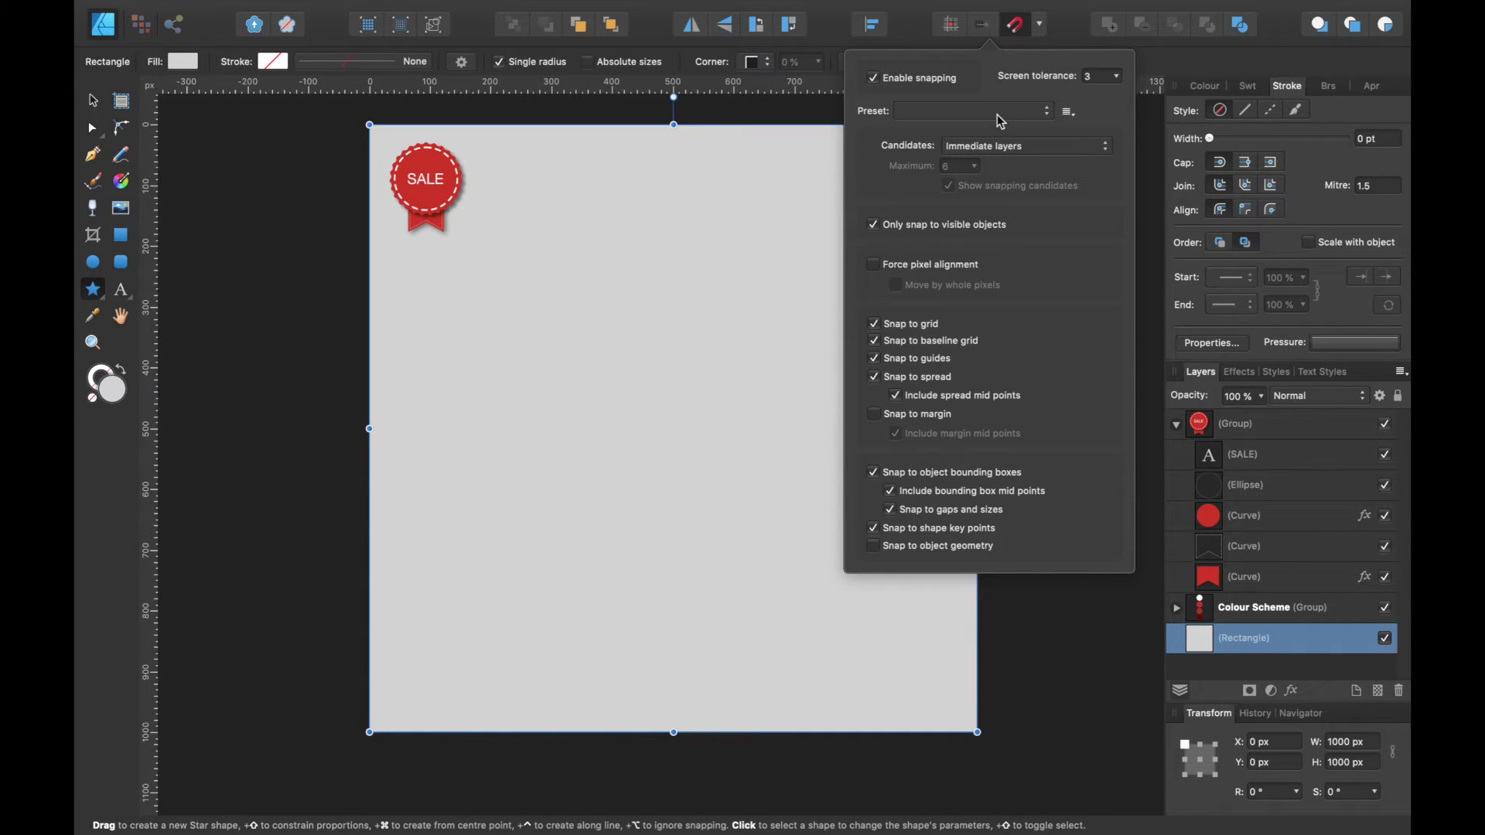
{"action": "left_click", "coordinate": [1016, 25]}
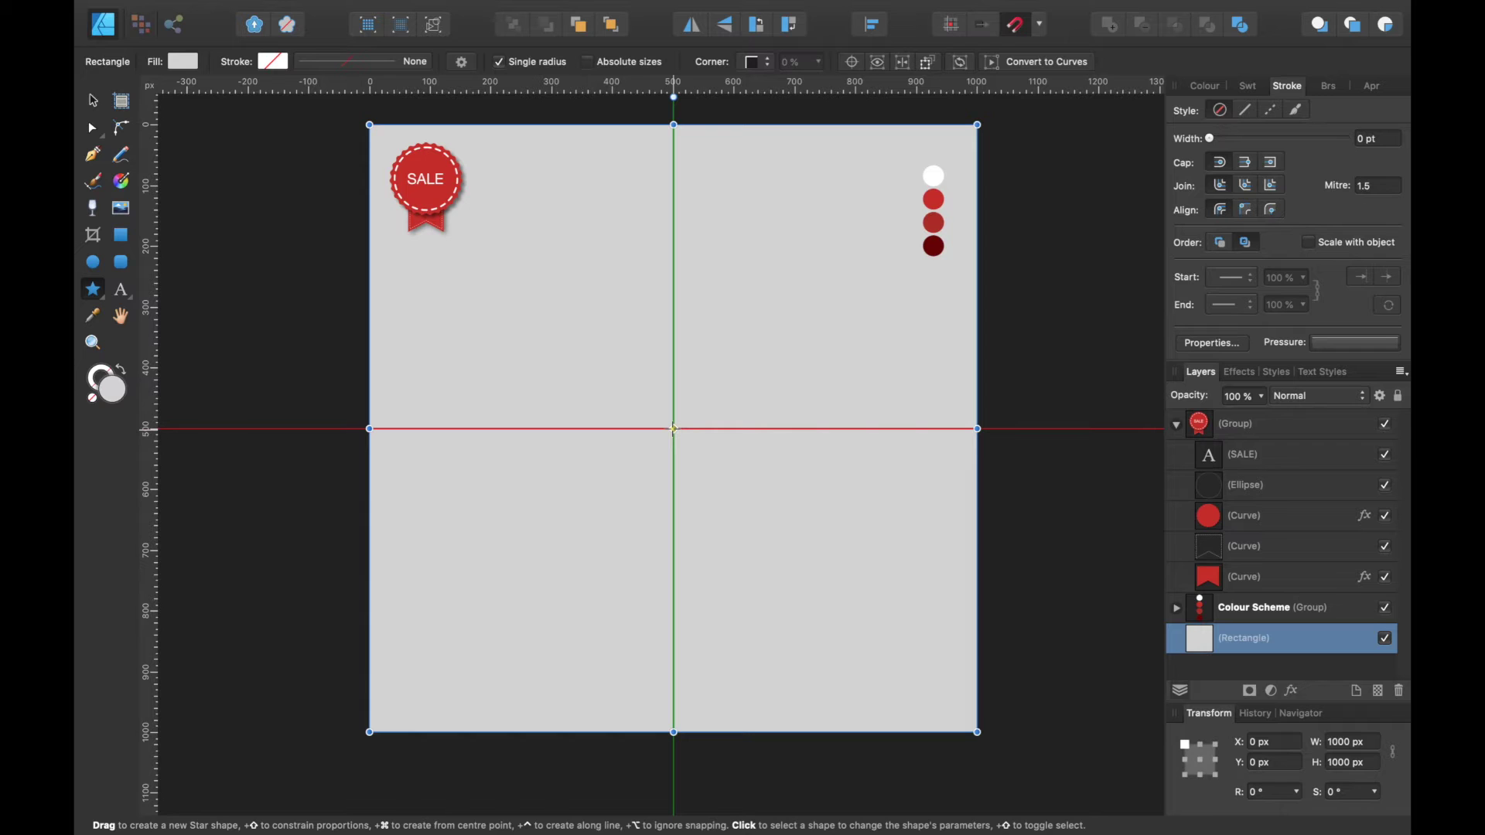
{"action": "mouse_move", "coordinate": [673, 428]}
{"action": "left_mouse_down"}
{"action": "mouse_move", "coordinate": [898, 214]}
{"action": "mouse_move", "coordinate": [774, 260]}
{"action": "mouse_move", "coordinate": [835, 222]}
{"action": "mouse_move", "coordinate": [691, 243]}
{"action": "mouse_move", "coordinate": [887, 200]}
{"action": "mouse_move", "coordinate": [706, 239]}
{"action": "mouse_move", "coordinate": [739, 521]}
{"action": "mouse_move", "coordinate": [746, 316]}
{"action": "mouse_move", "coordinate": [829, 277]}
{"action": "mouse_move", "coordinate": [780, 317]}
{"action": "mouse_move", "coordinate": [881, 228]}
{"action": "left_mouse_up"}
{"action": "key", "text": "super+shift"}
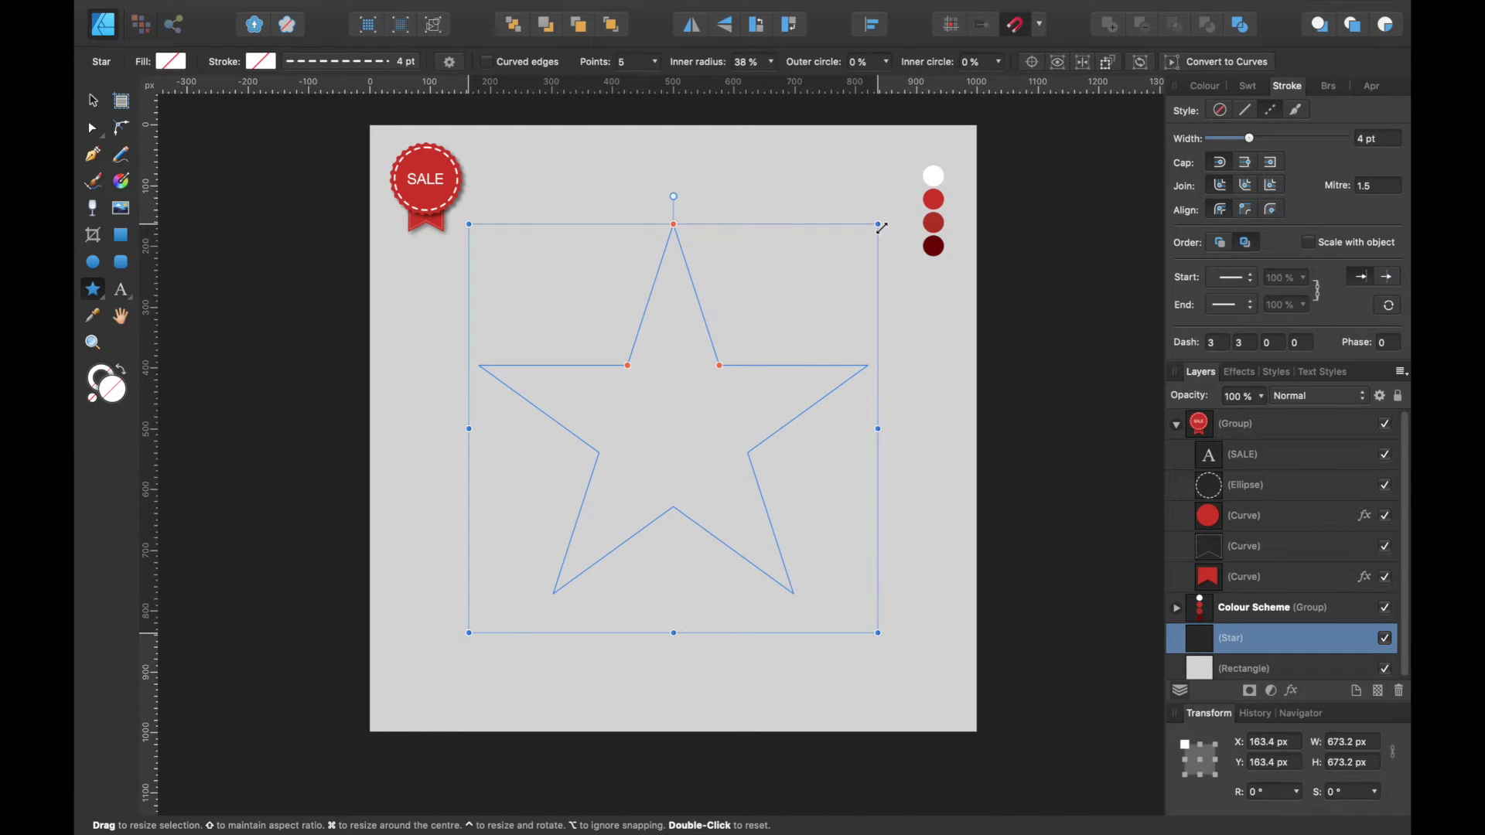
Step: Fill the star with the bright red sampled from the colour scheme circles, leaving it without a stroke
{"action": "left_click", "coordinate": [171, 62]}
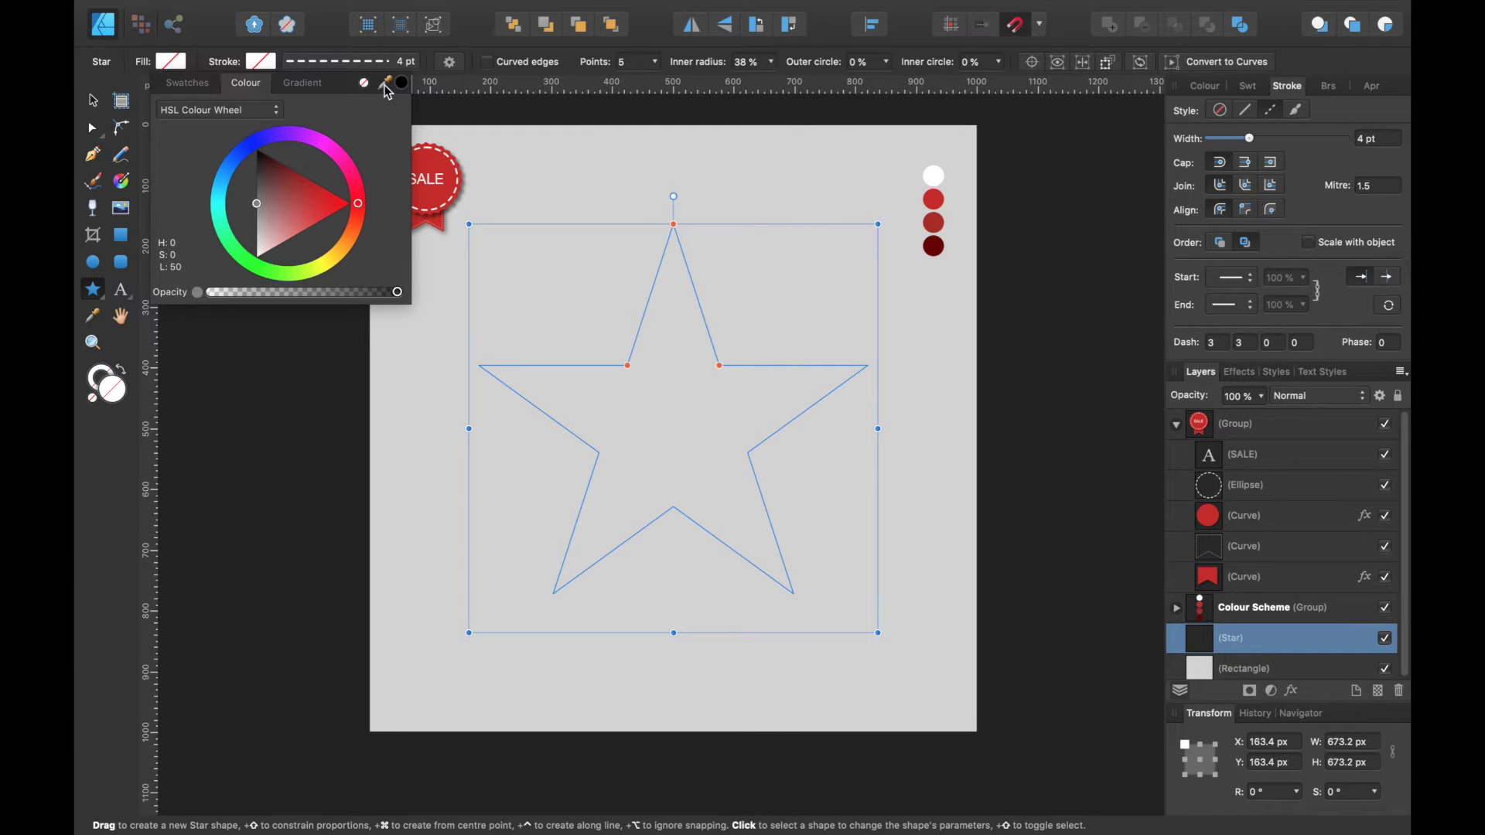
{"action": "left_click_drag", "start_coordinate": [388, 91], "coordinate": [934, 199]}
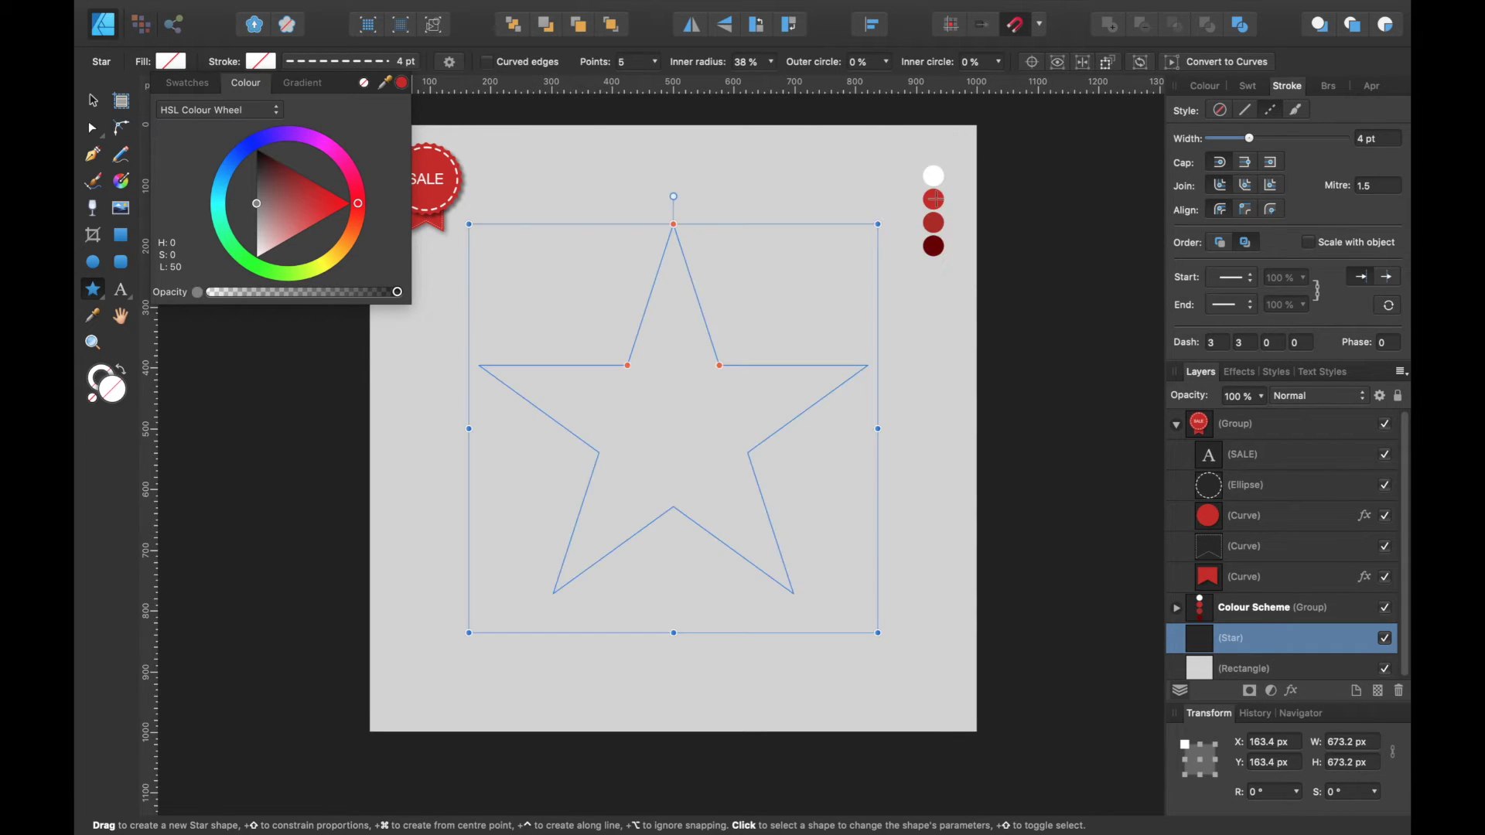
{"action": "left_click", "coordinate": [402, 82]}
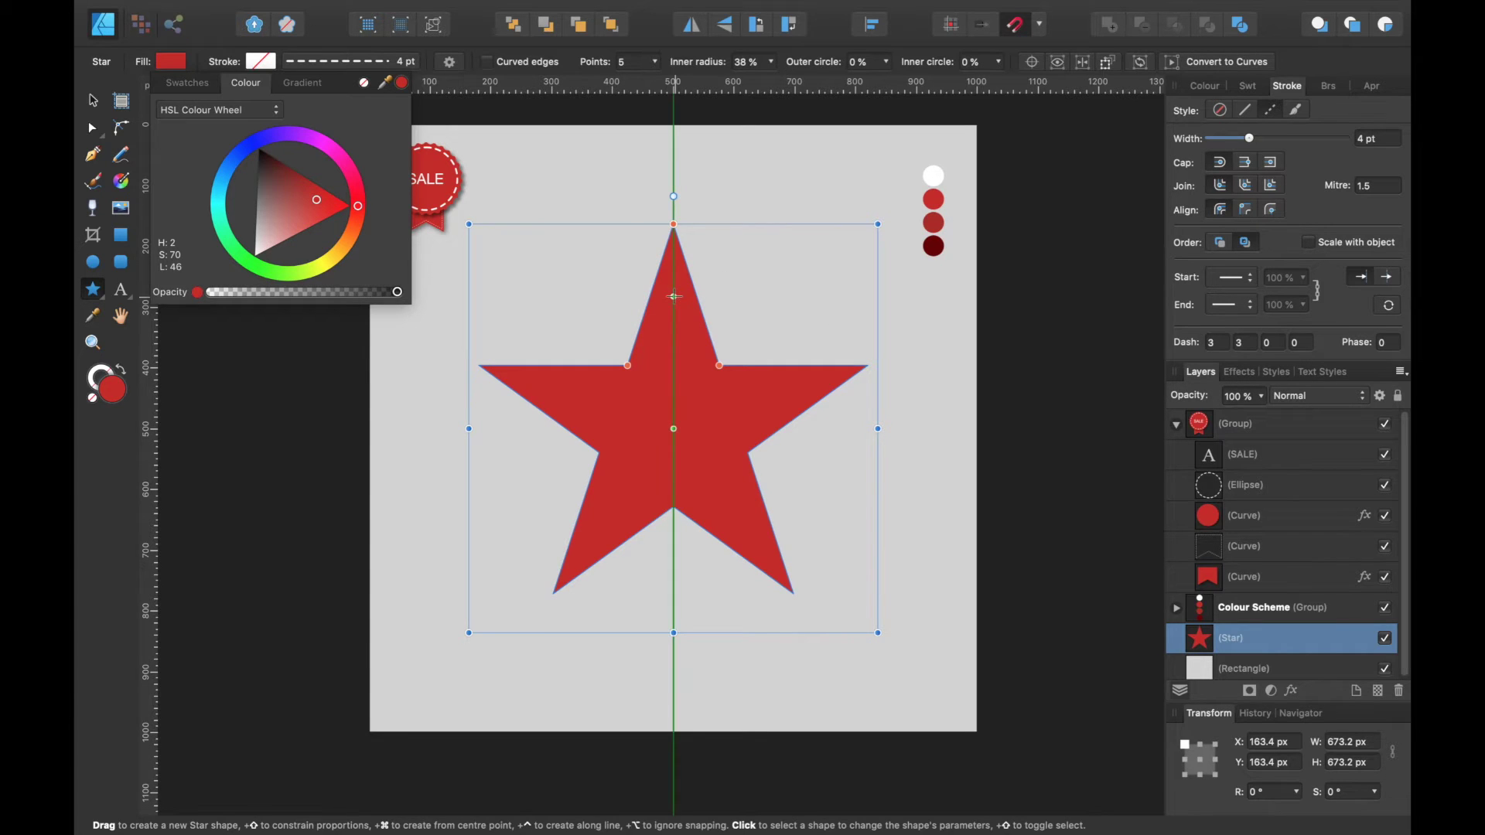
{"action": "left_click", "coordinate": [251, 65]}
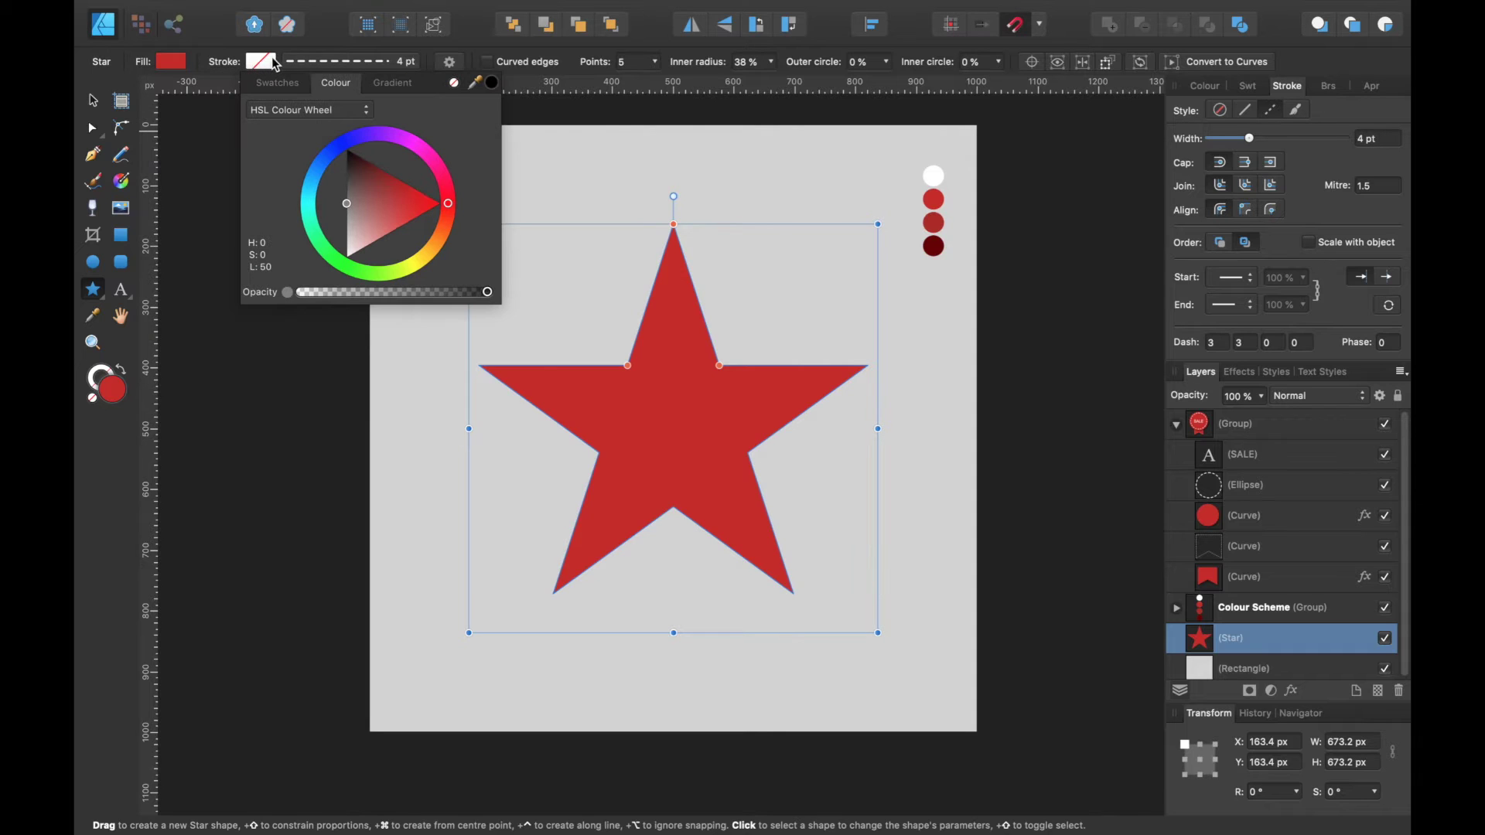
{"action": "left_click", "coordinate": [322, 31]}
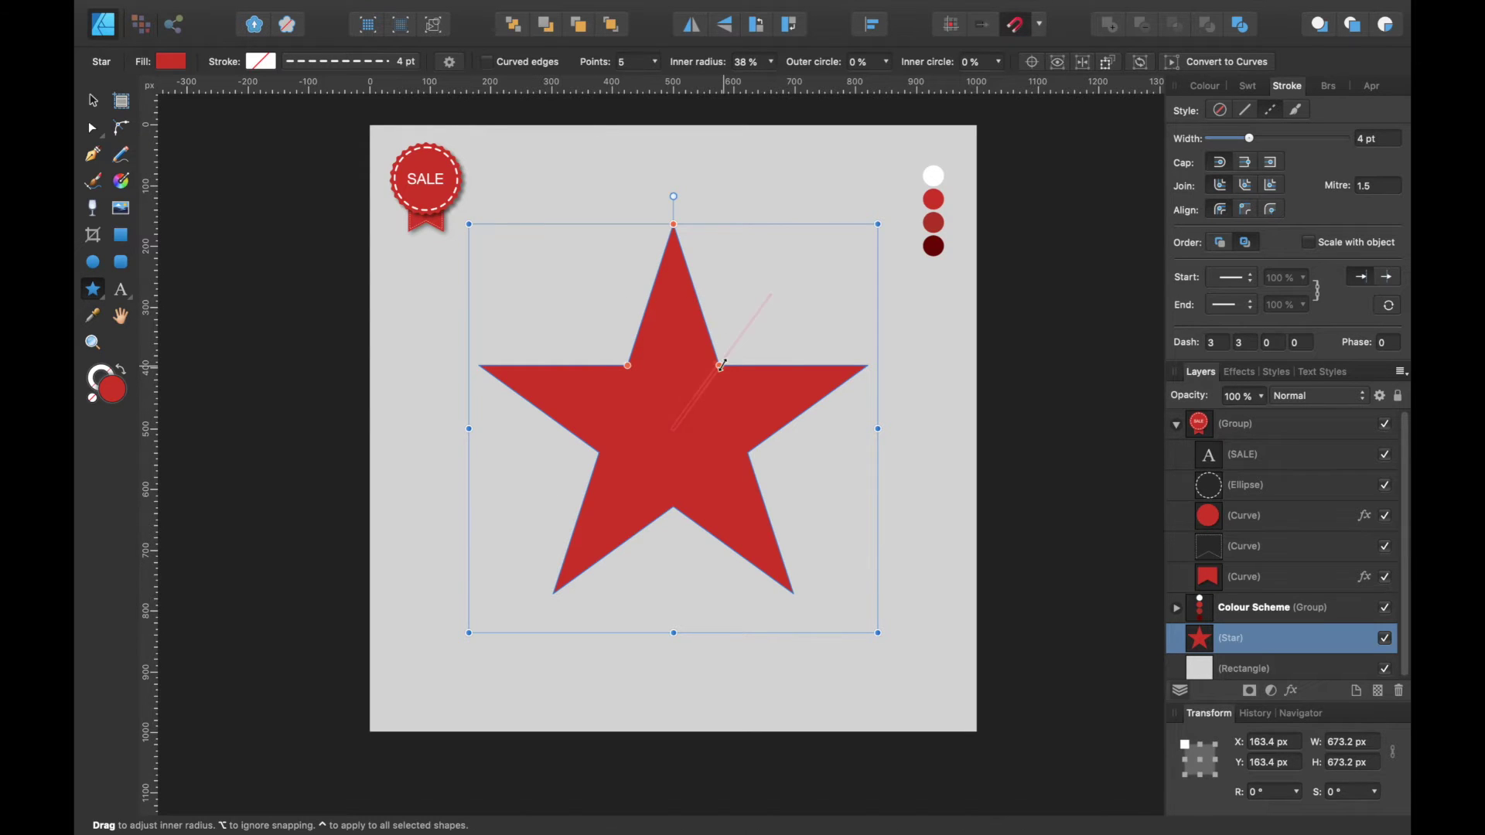
Step: Turn the star into a serrated badge with 26 points and a 90% inner radius
{"action": "left_click_drag", "start_coordinate": [626, 366], "coordinate": [716, 358]}
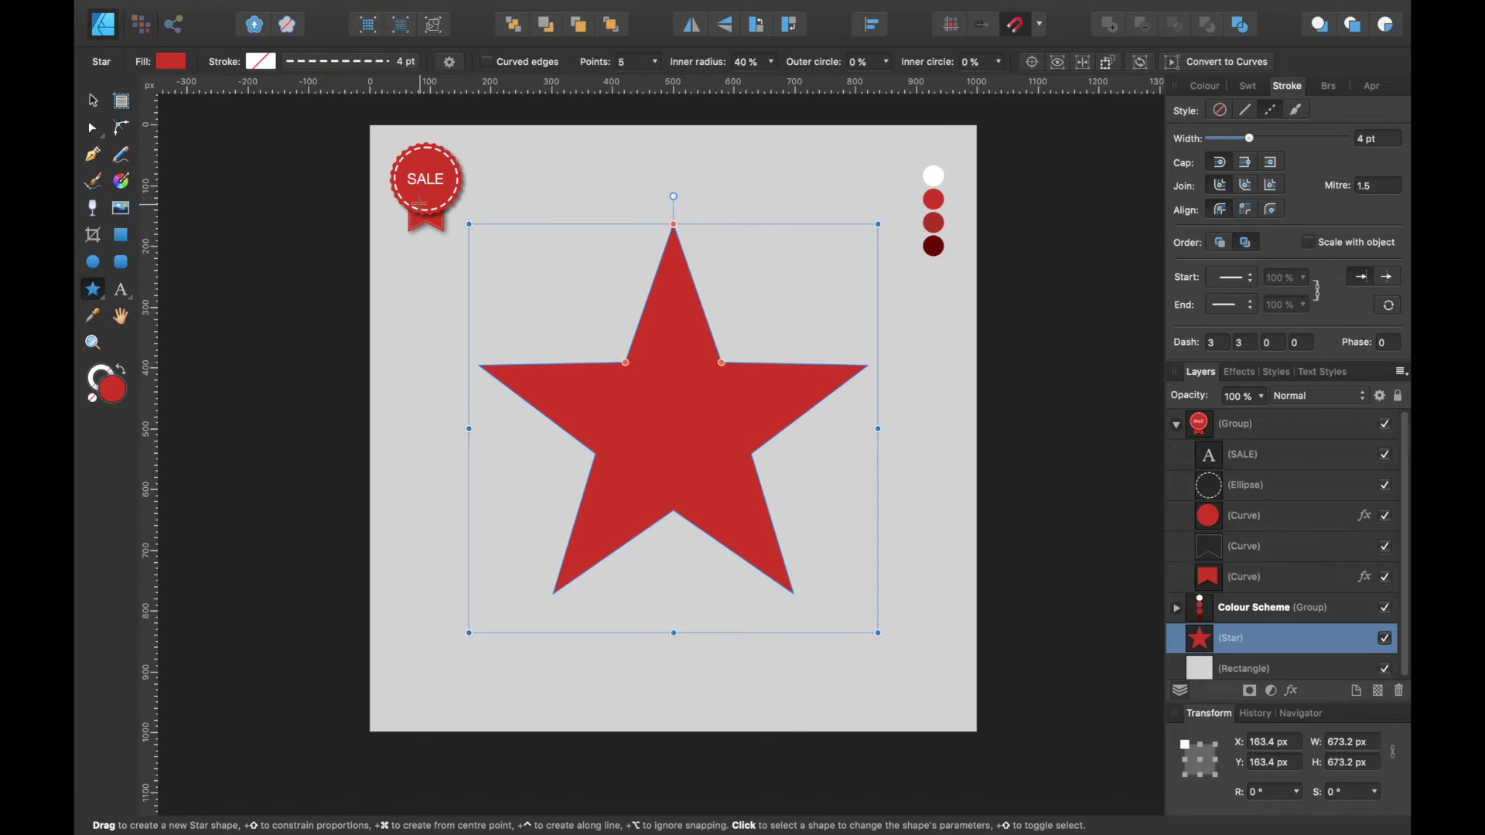
{"action": "left_click", "coordinate": [658, 64]}
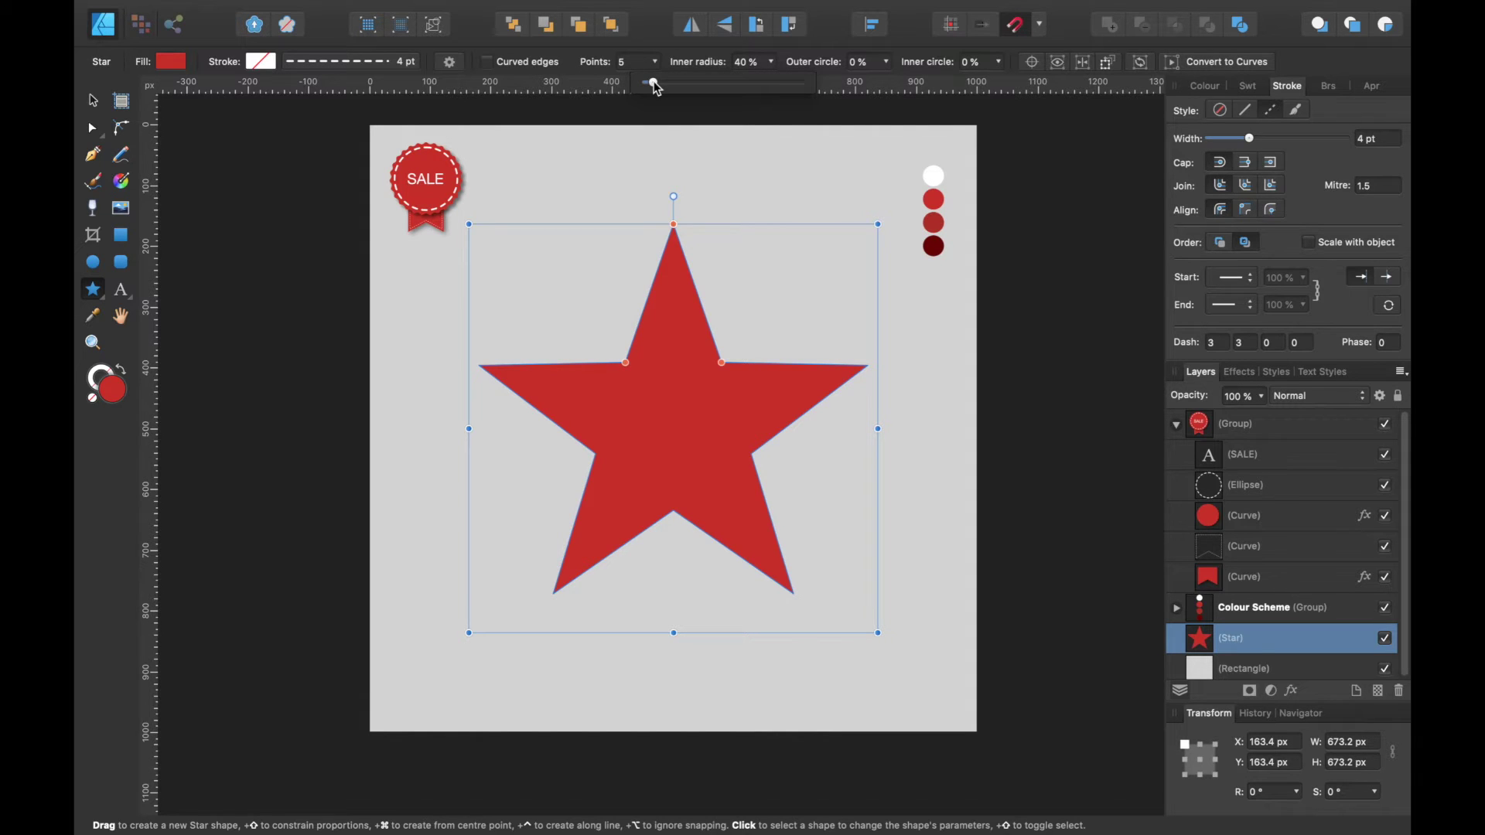
{"action": "left_click_drag", "start_coordinate": [656, 87], "coordinate": [671, 90]}
{"action": "left_click_drag", "start_coordinate": [687, 90], "coordinate": [729, 89]}
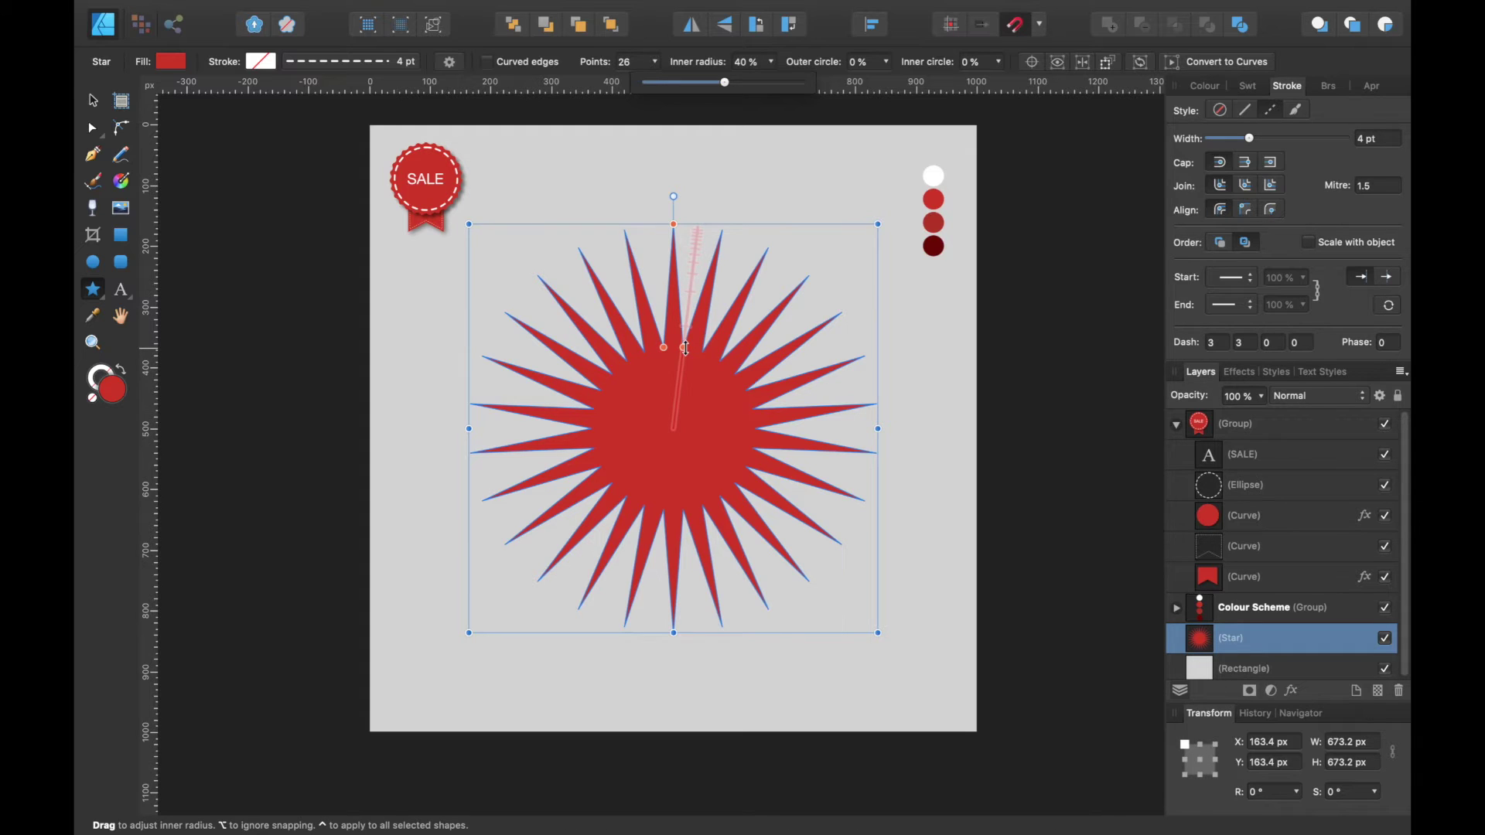
{"action": "left_click_drag", "start_coordinate": [685, 348], "coordinate": [700, 247]}
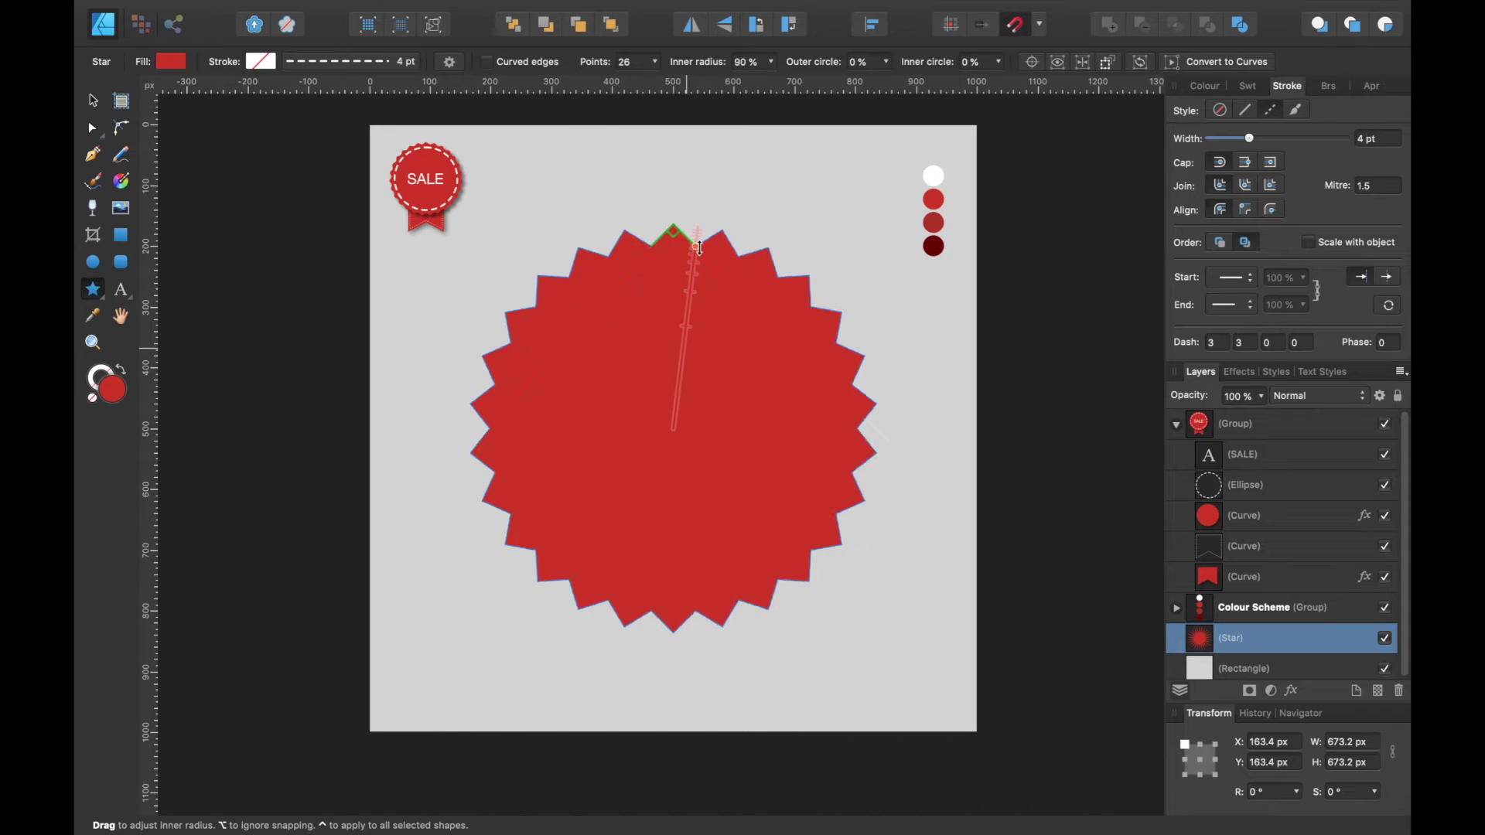
{"action": "left_click_drag", "start_coordinate": [700, 247], "coordinate": [700, 248]}
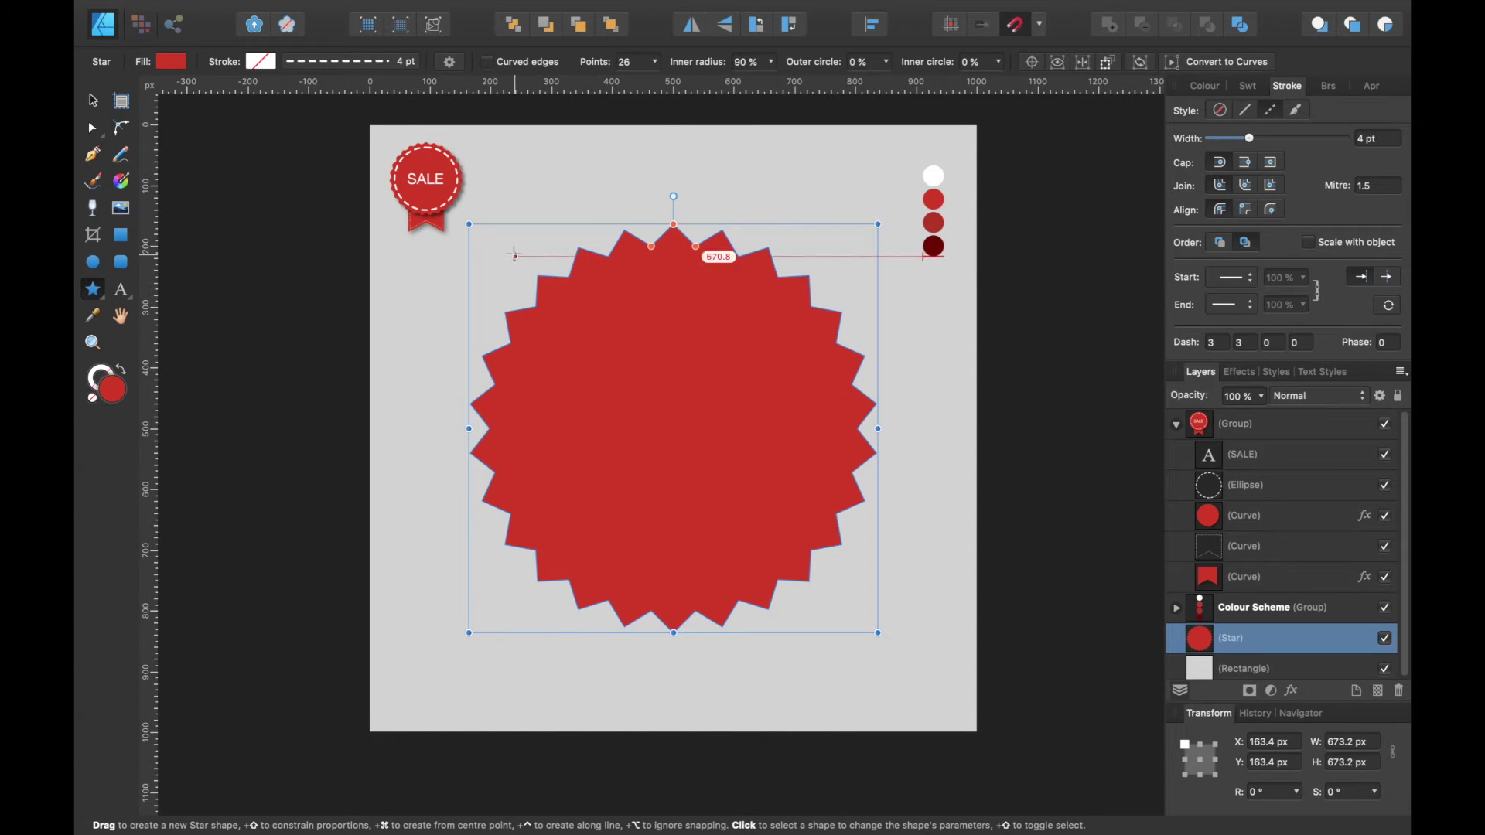
Step: Round all the badge's points and notches together with the Corner tool to a radius of about 23.6 px
{"action": "scroll", "coordinate": [513, 248], "scroll_direction": "up", "scroll_amount": 5}
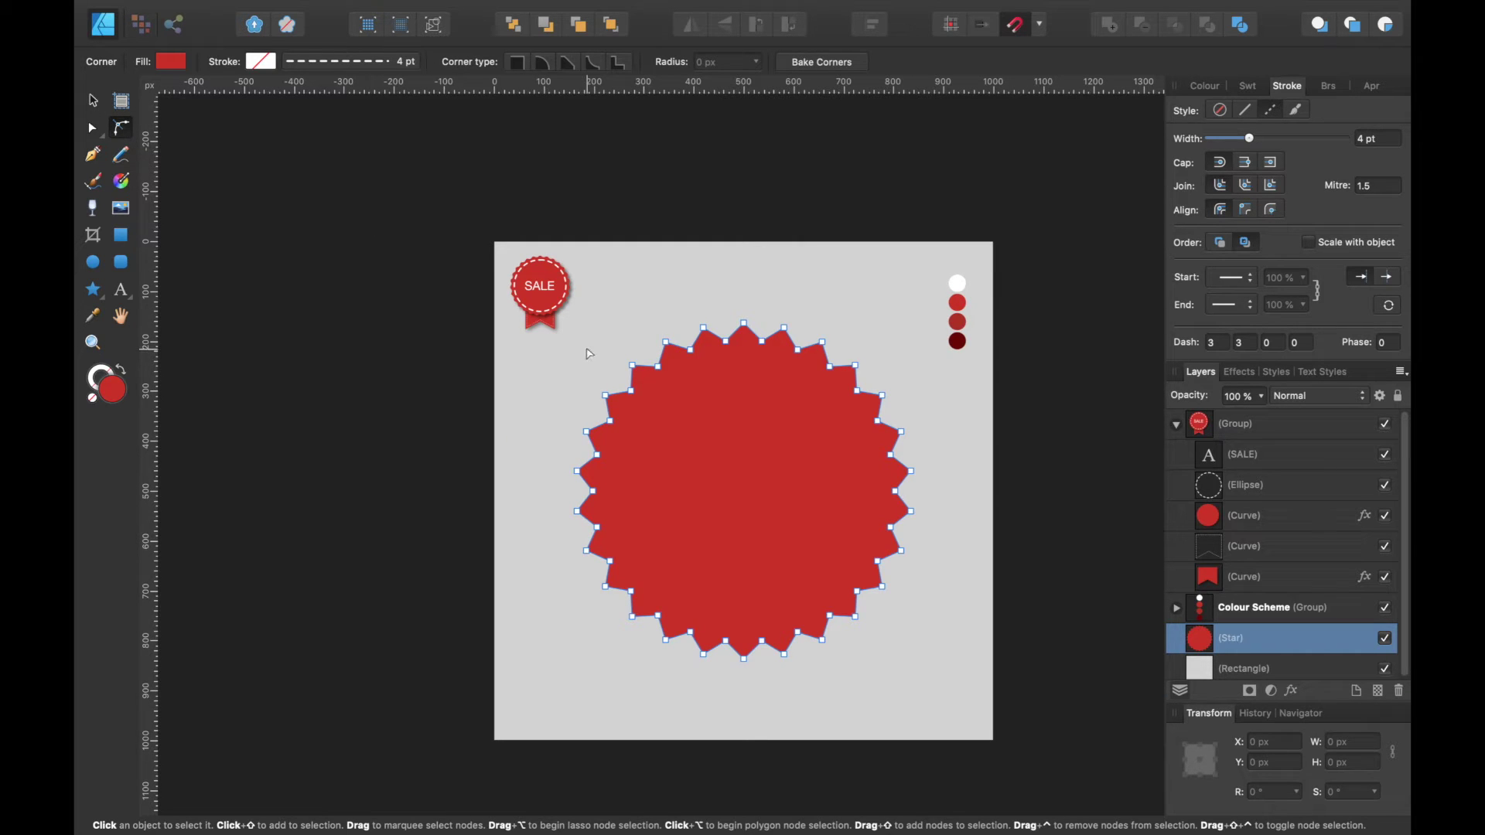
{"action": "left_click_drag", "start_coordinate": [567, 313], "coordinate": [928, 688]}
{"action": "scroll", "coordinate": [759, 374], "scroll_direction": "up", "scroll_amount": 5}
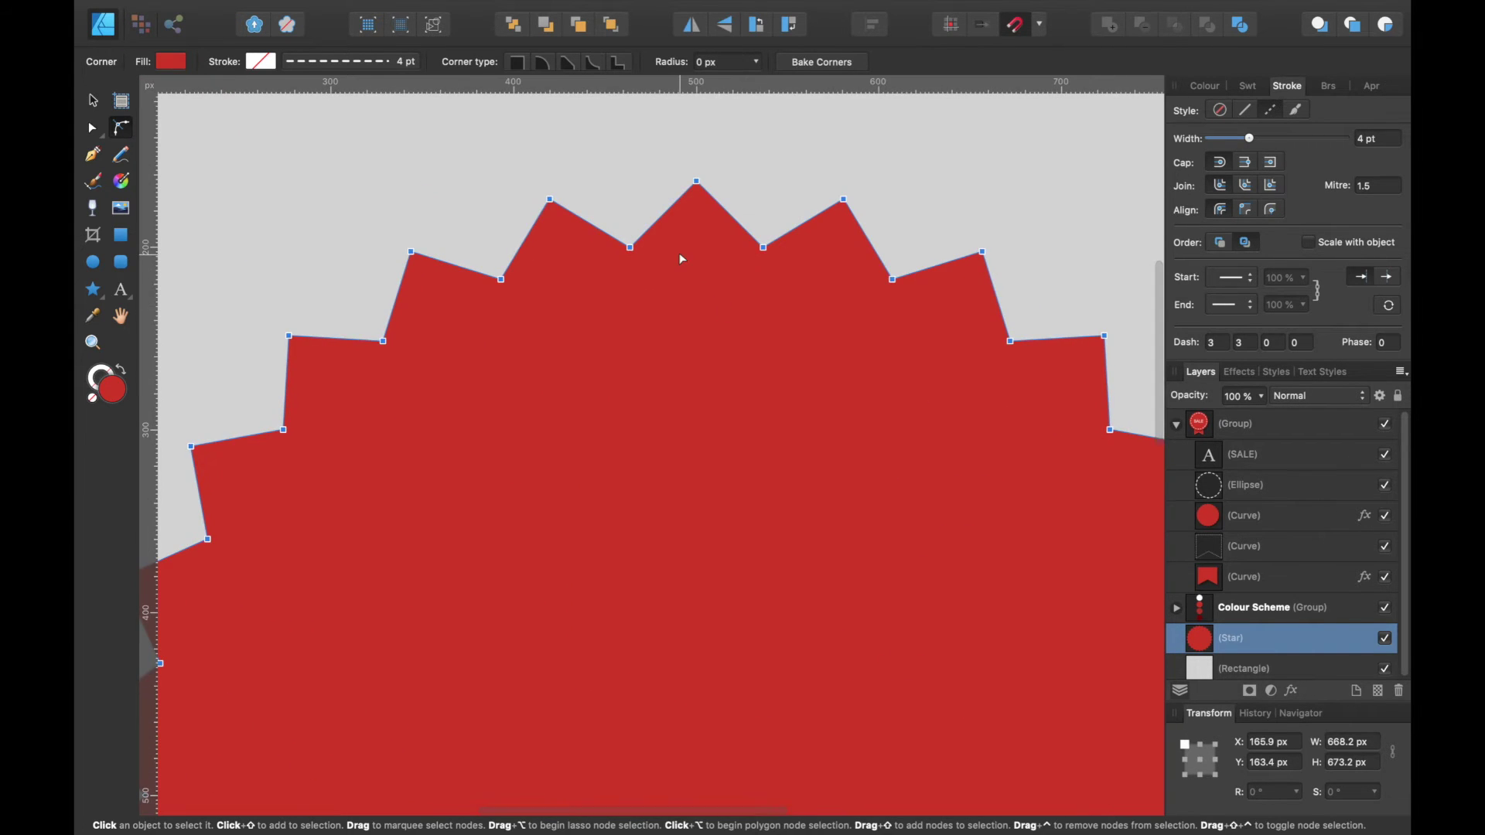
{"action": "scroll", "coordinate": [681, 258], "scroll_direction": "up", "scroll_amount": 2}
{"action": "scroll", "coordinate": [681, 258], "scroll_direction": "left", "scroll_amount": 1}
{"action": "scroll", "coordinate": [681, 257], "scroll_direction": "up", "scroll_amount": 1}
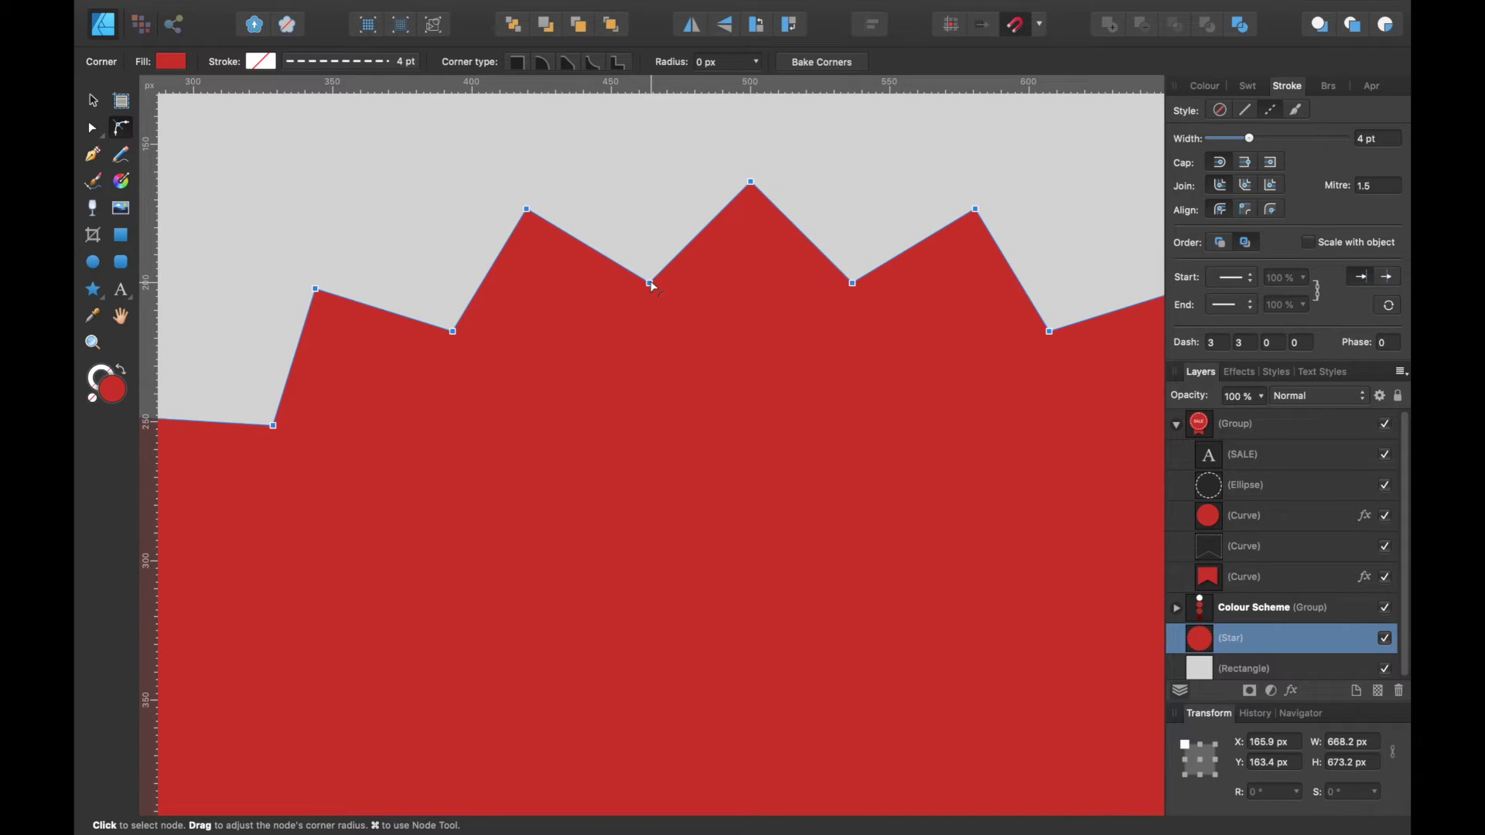
{"action": "left_click_drag", "start_coordinate": [652, 285], "coordinate": [646, 202]}
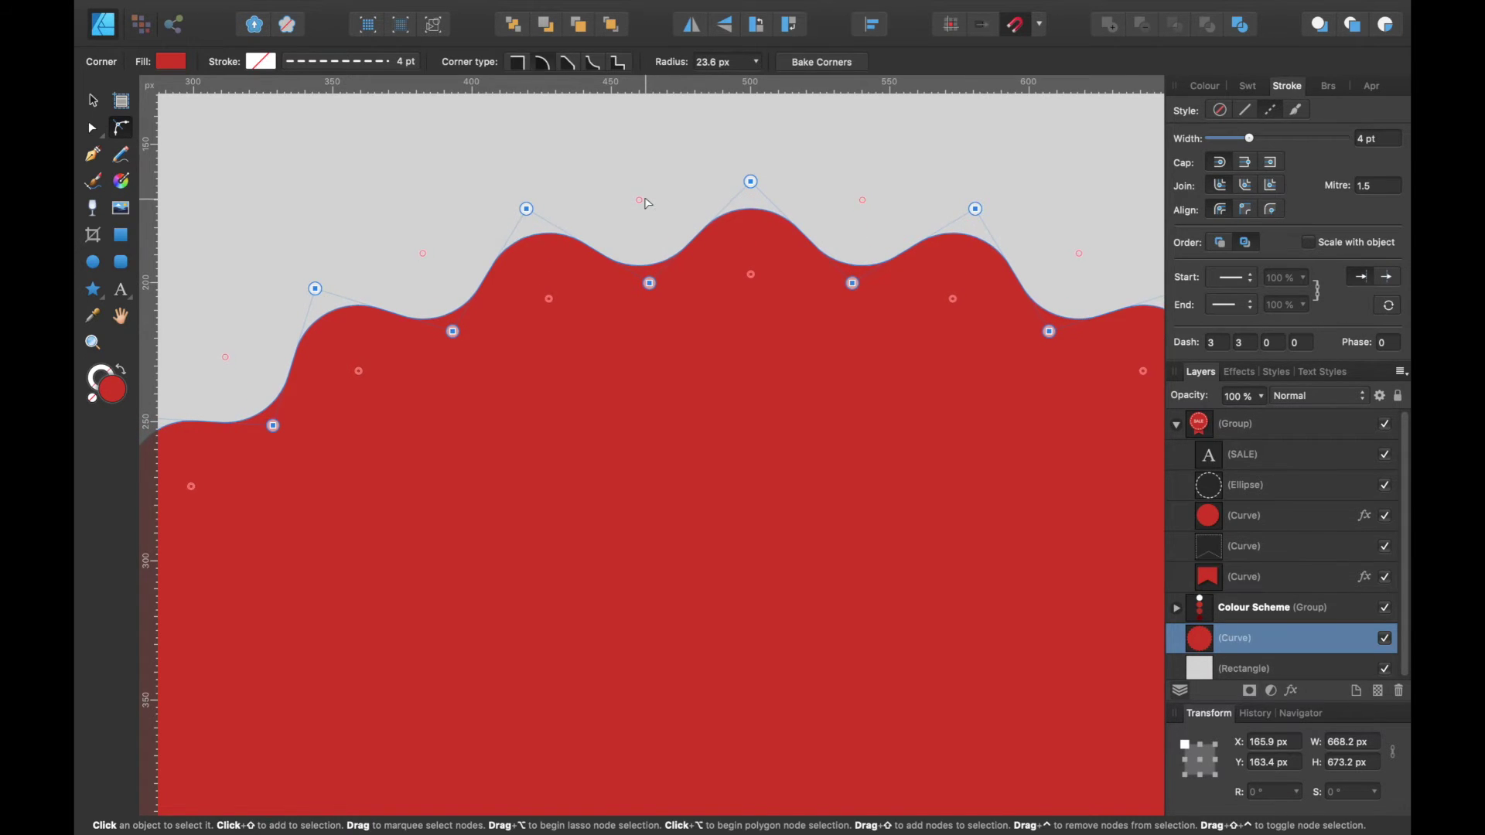
{"action": "key", "text": "super+0"}
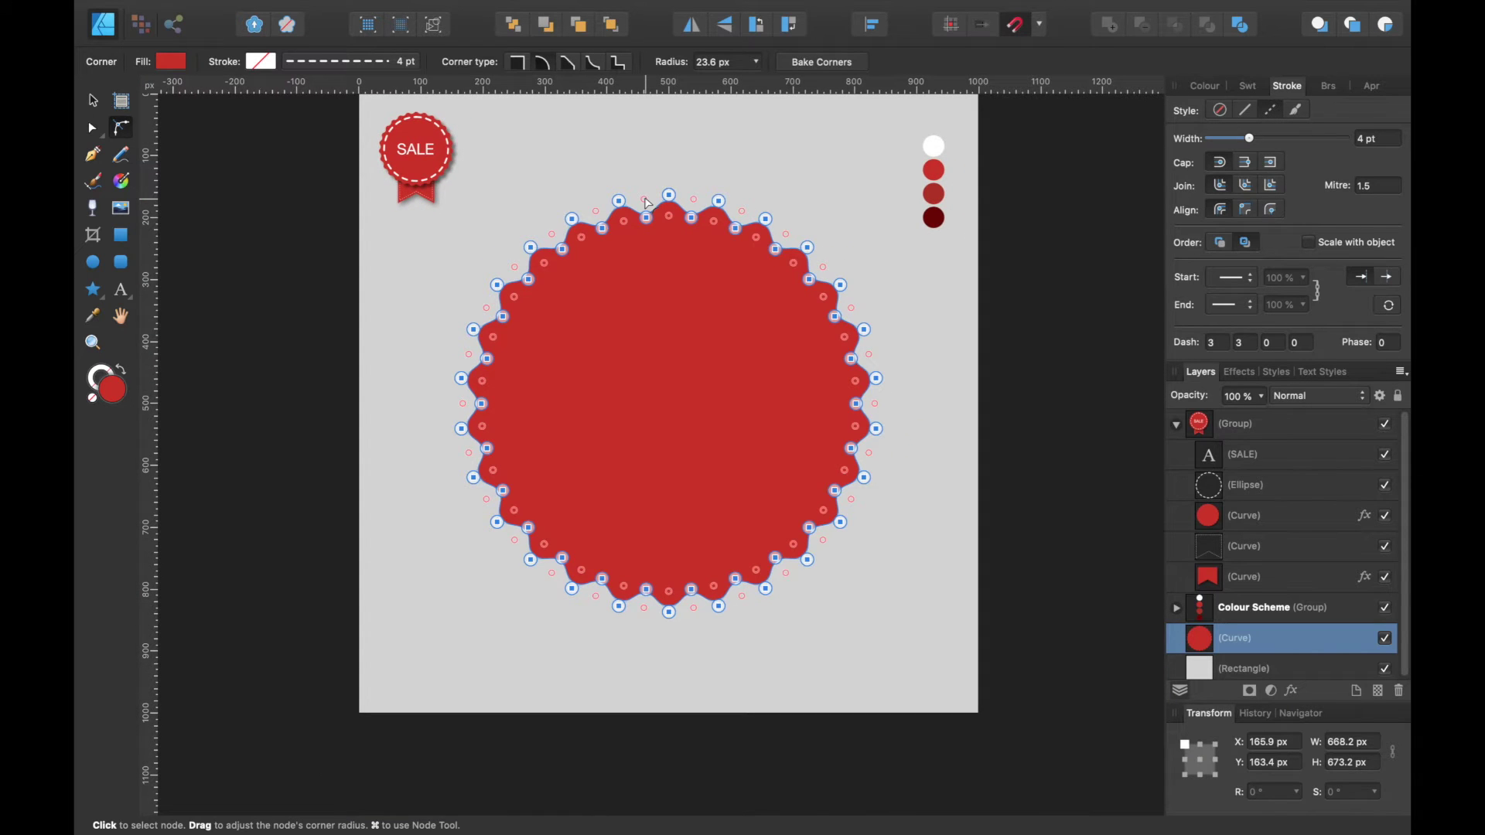
{"action": "left_click", "coordinate": [94, 102]}
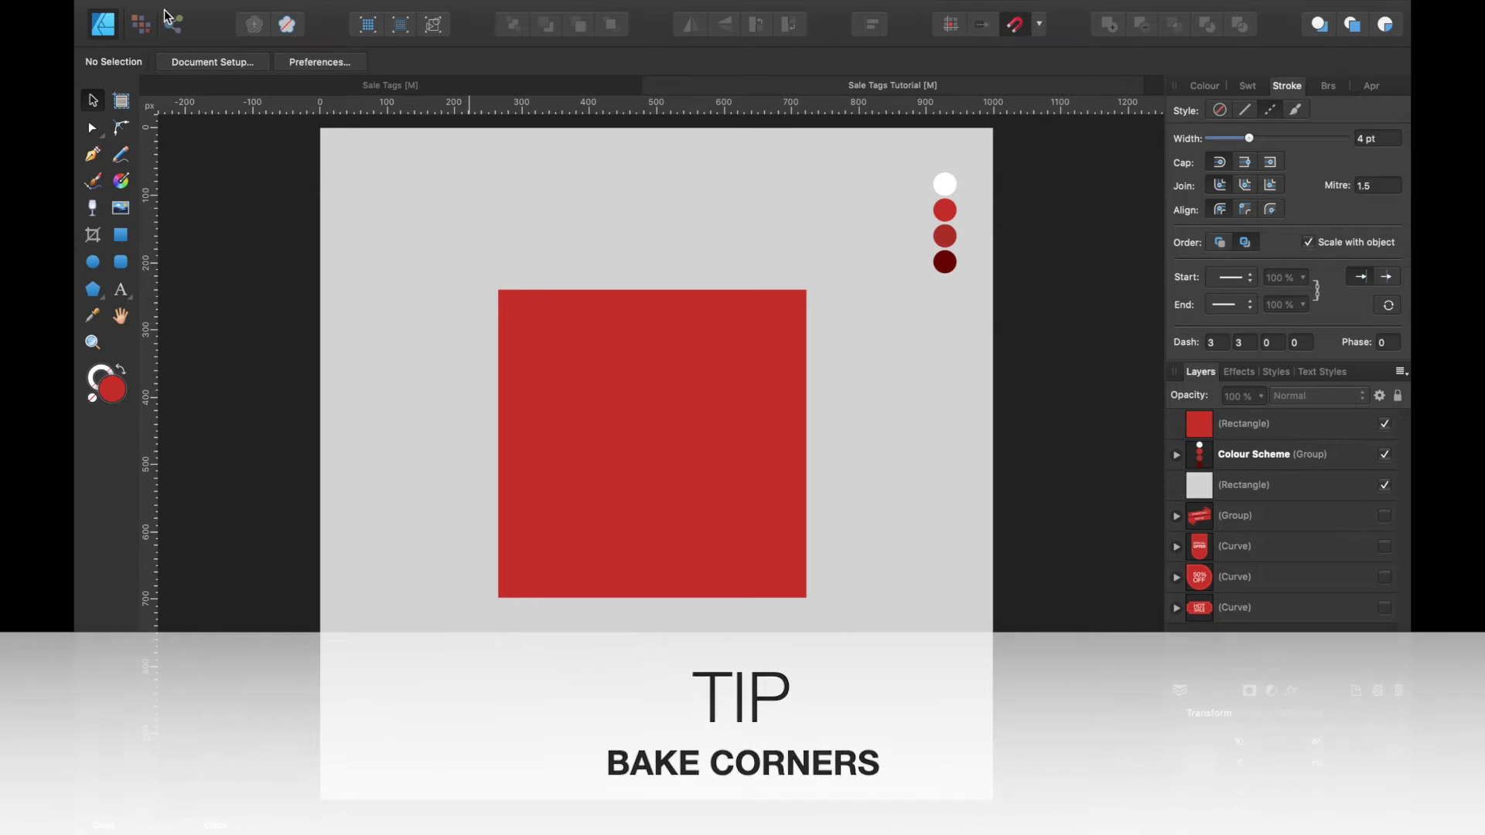
Step: Round all four corners of the red square with the Corner tool to a radius of about 41.9 px
{"action": "left_click", "coordinate": [122, 128]}
{"action": "left_click", "coordinate": [573, 335]}
{"action": "left_click_drag", "start_coordinate": [452, 251], "coordinate": [867, 697]}
{"action": "left_click_drag", "start_coordinate": [807, 599], "coordinate": [774, 570]}
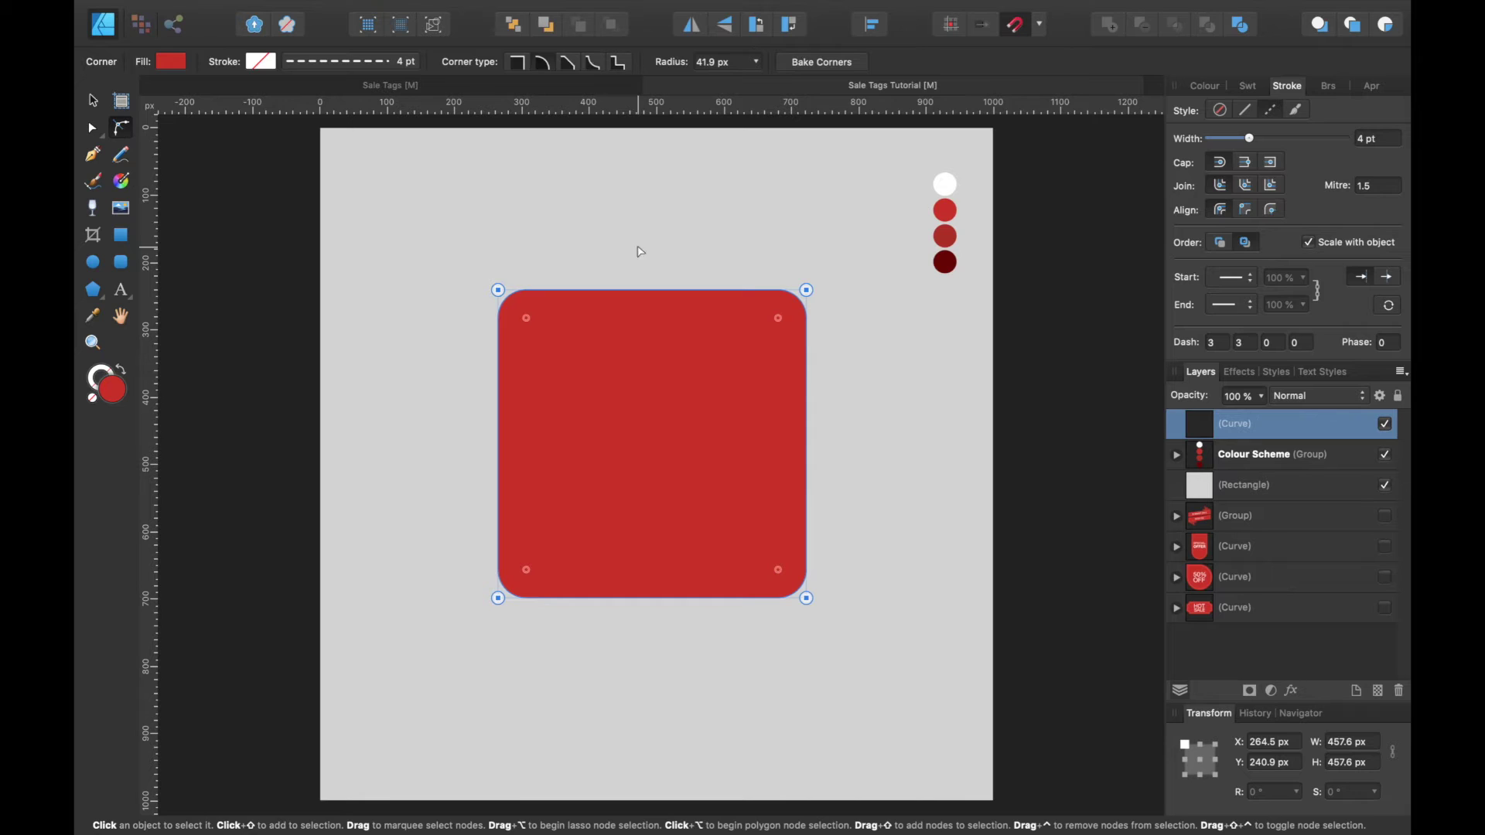
Step: Scale the rounded red square down proportionally to about 93 px wide and inspect how its unbaked corners look
{"action": "key", "text": "v"}
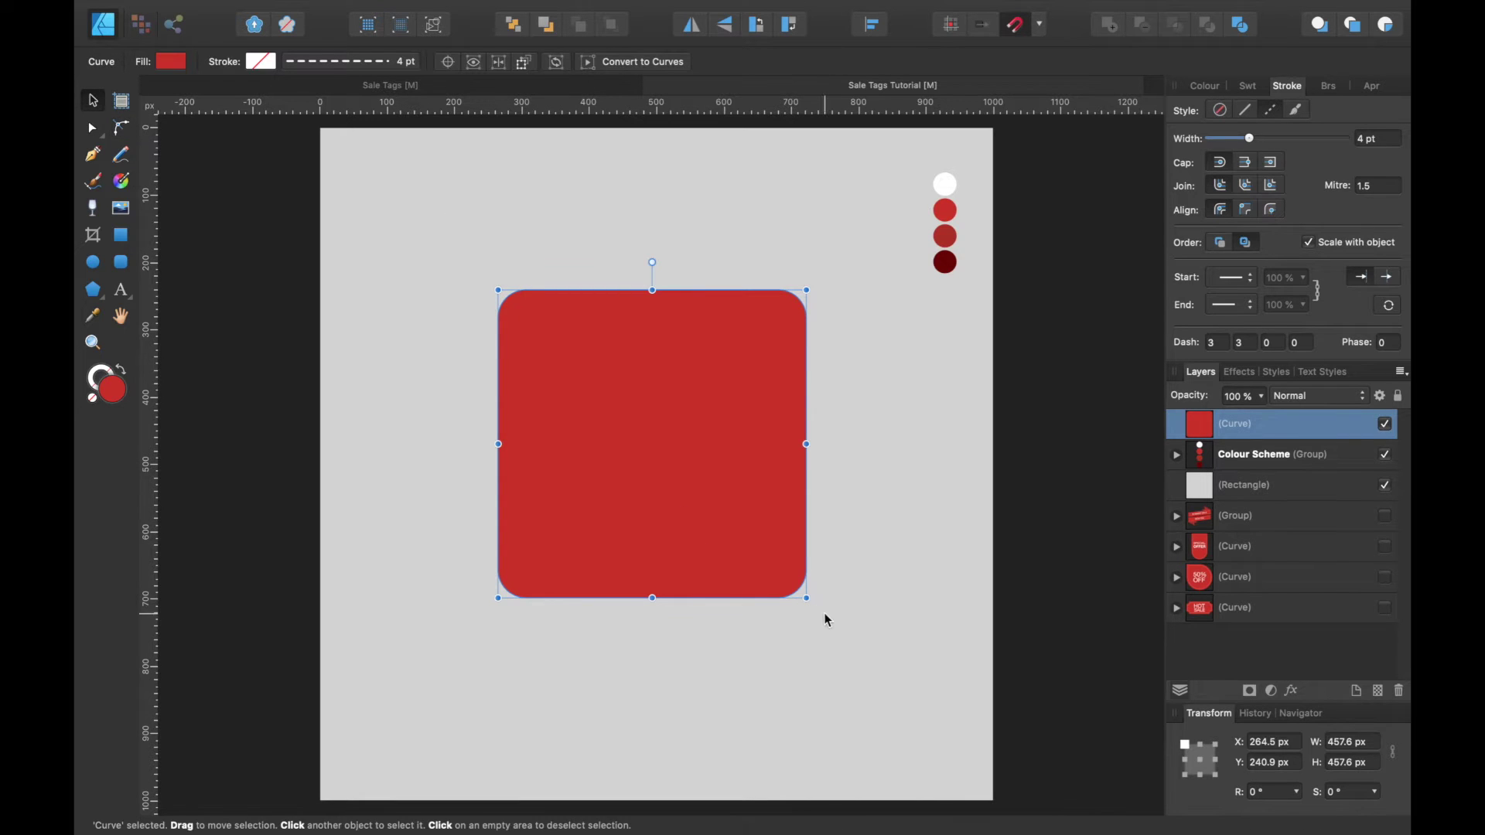
{"action": "left_click_drag", "start_coordinate": [804, 599], "coordinate": [523, 395]}
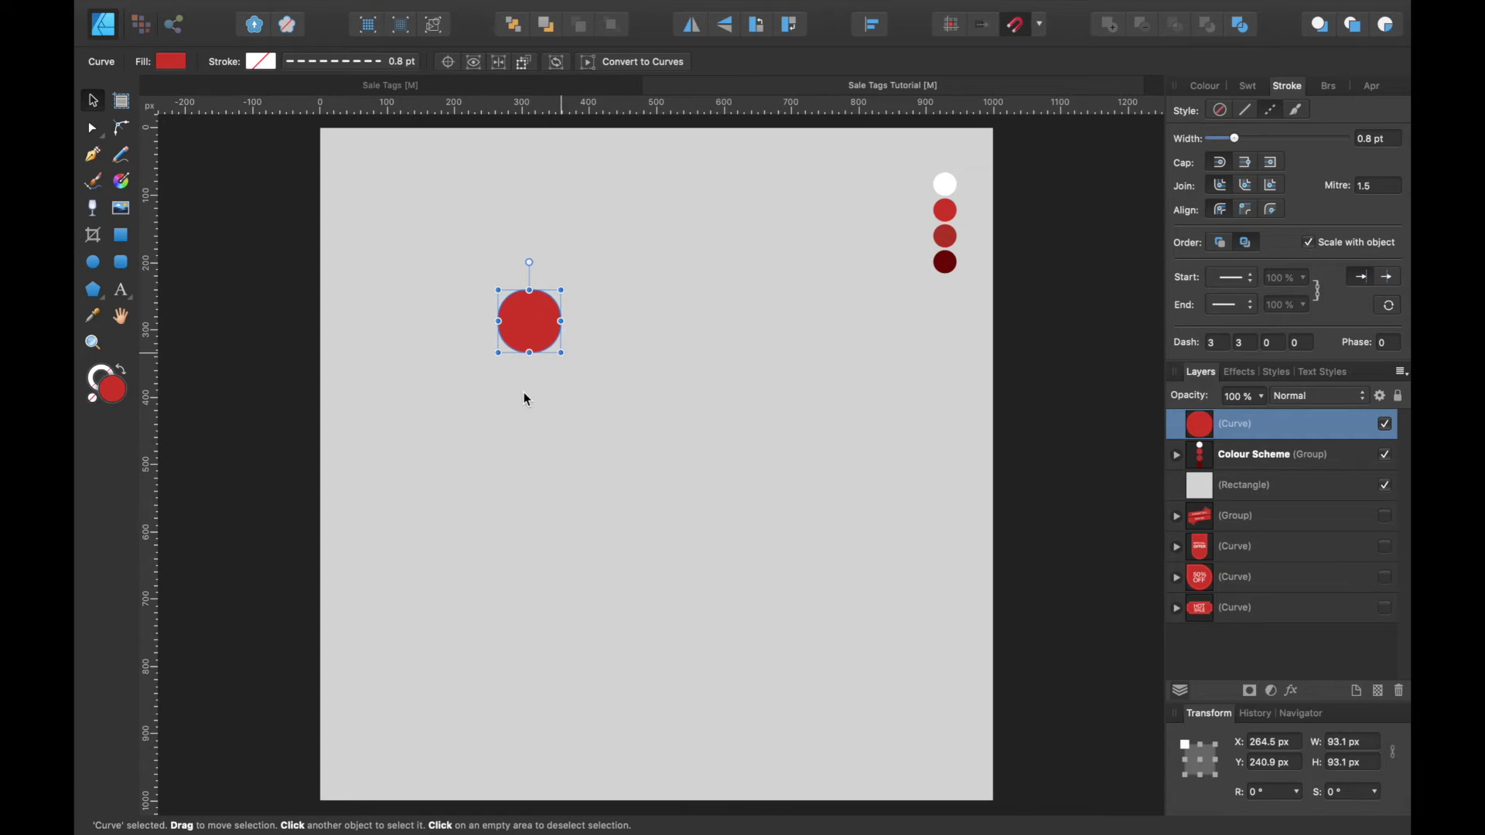
{"action": "scroll", "coordinate": [524, 396], "scroll_direction": "up", "scroll_amount": 5}
{"action": "scroll", "coordinate": [524, 396], "scroll_direction": "down", "scroll_amount": 6}
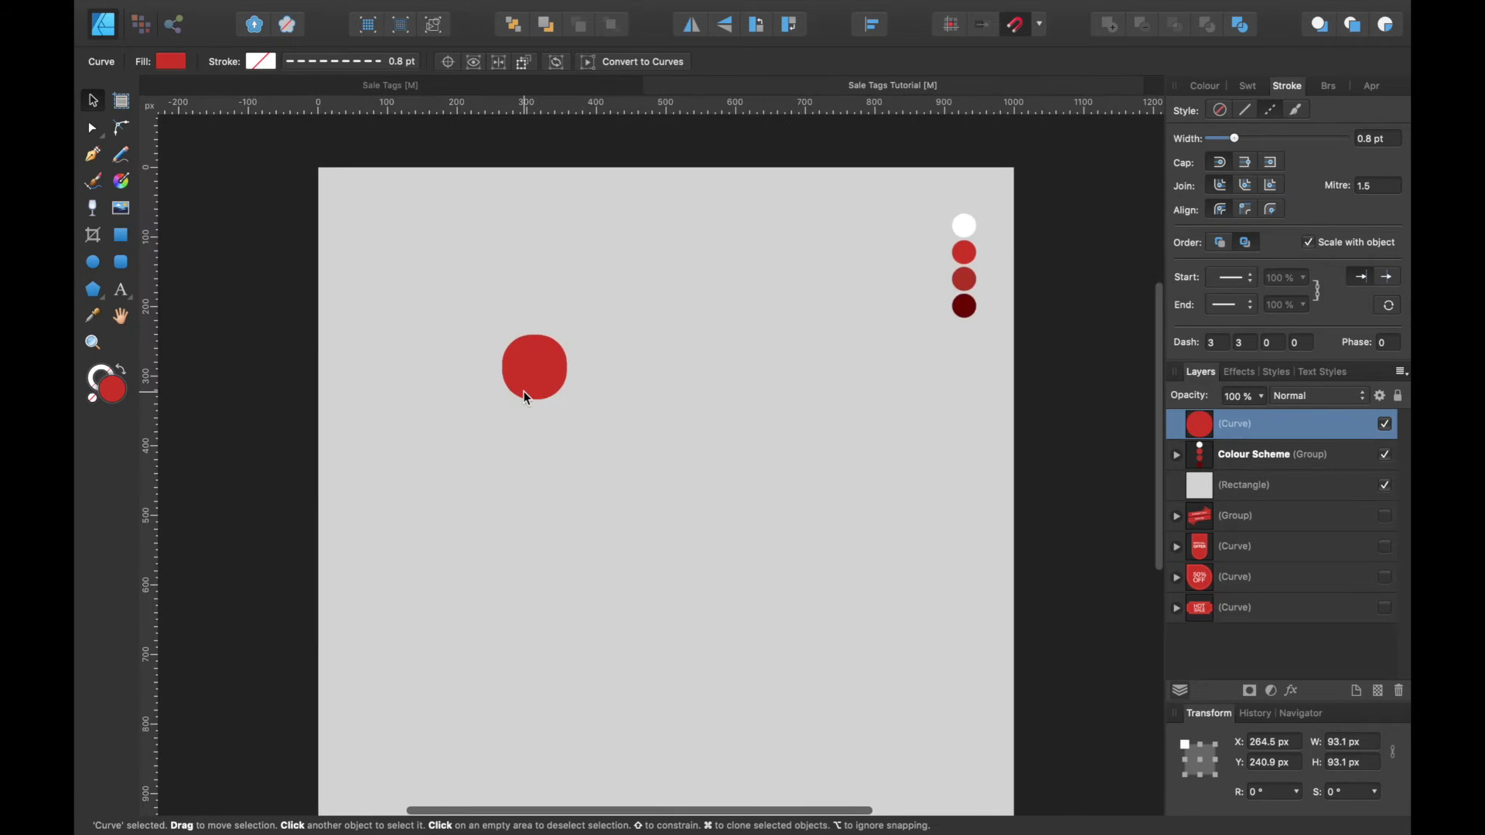
Step: Scale the red square back up to about 499 px wide and bake its rounded corners with the Corner tool
{"action": "left_click_drag", "start_coordinate": [559, 372], "coordinate": [770, 579]}
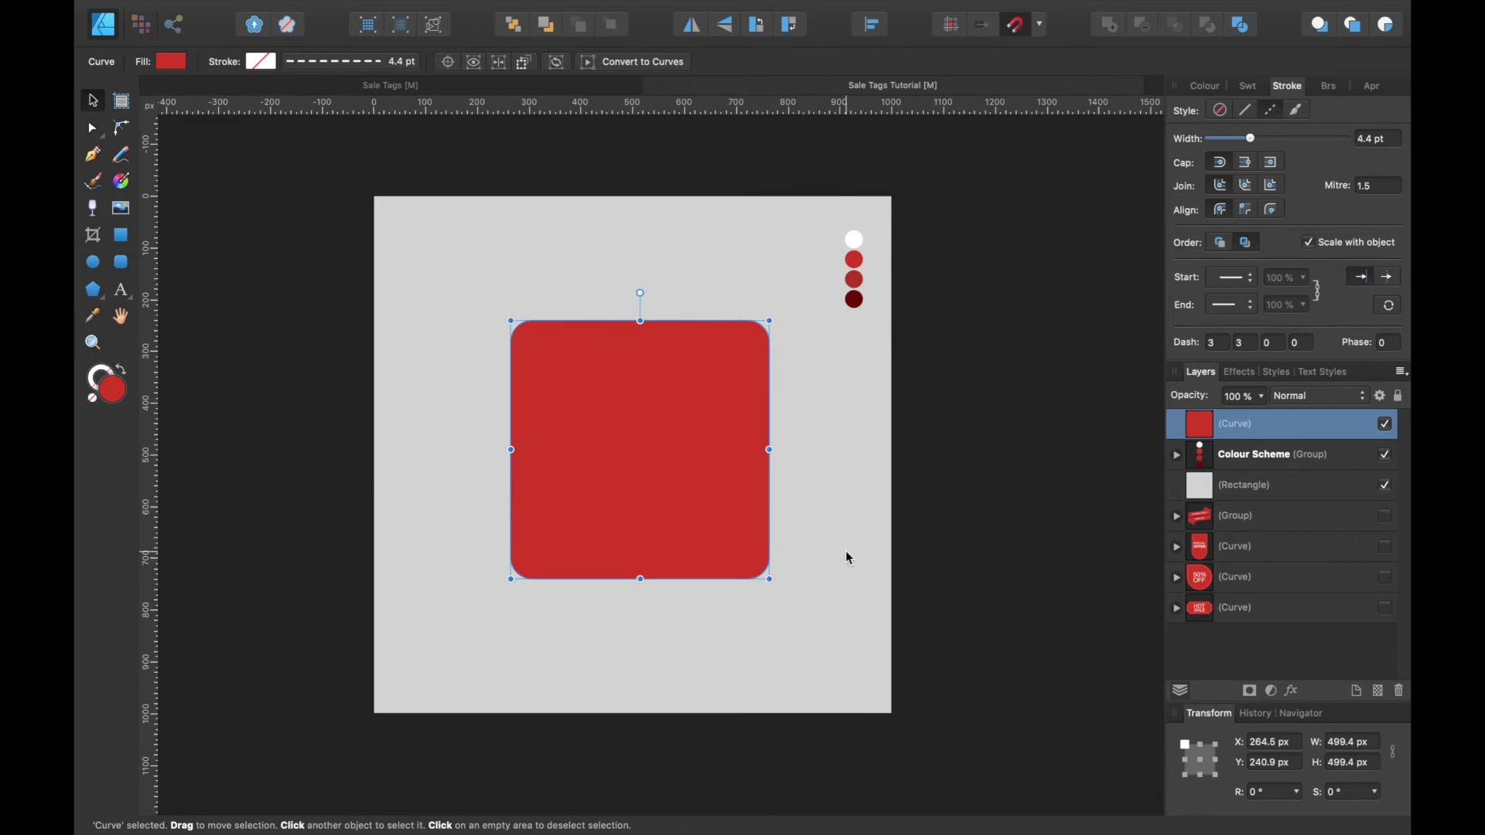
{"action": "left_click", "coordinate": [124, 129]}
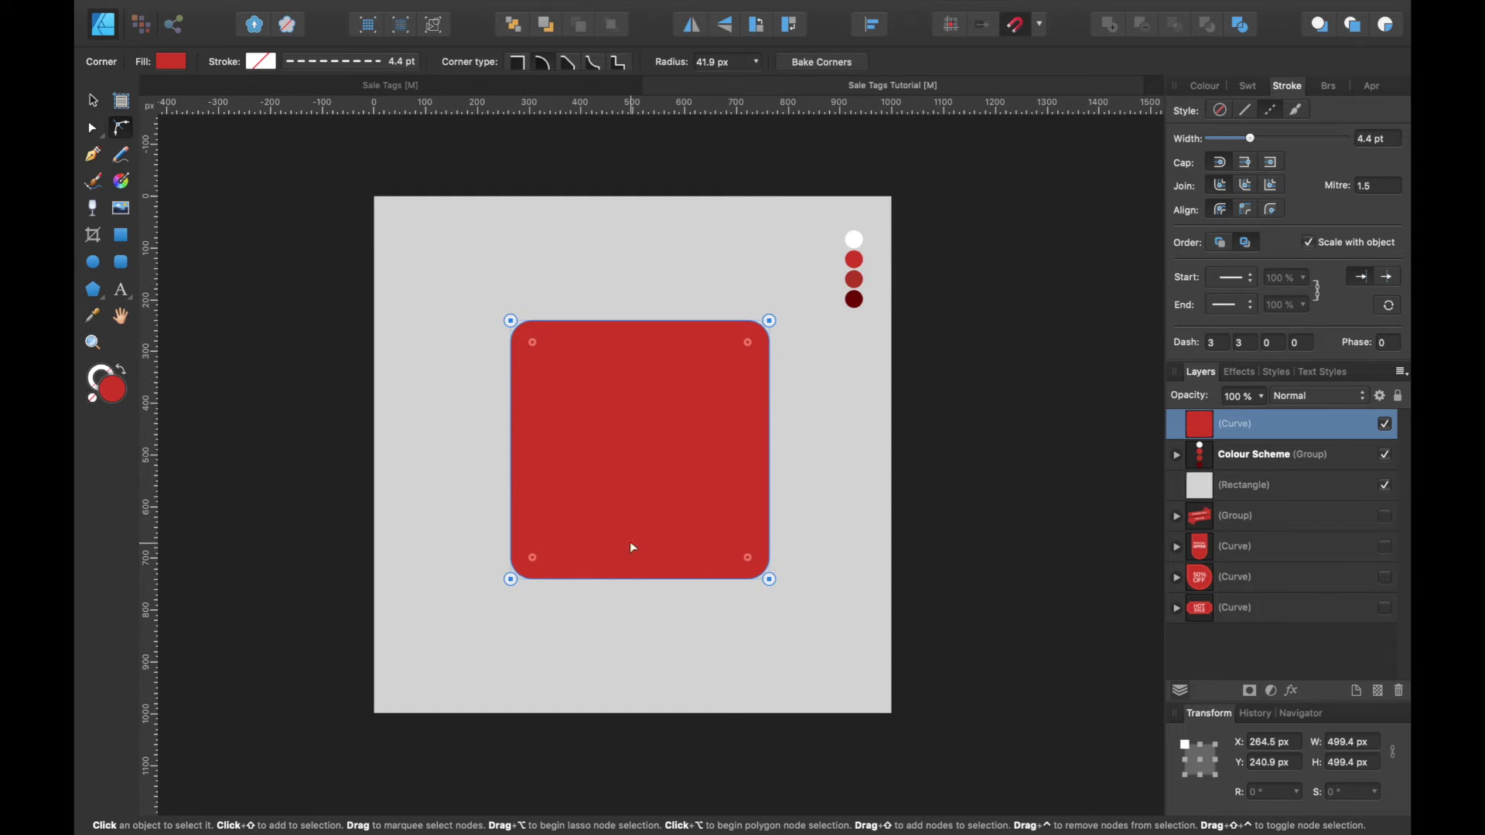
{"action": "left_click", "coordinate": [824, 71]}
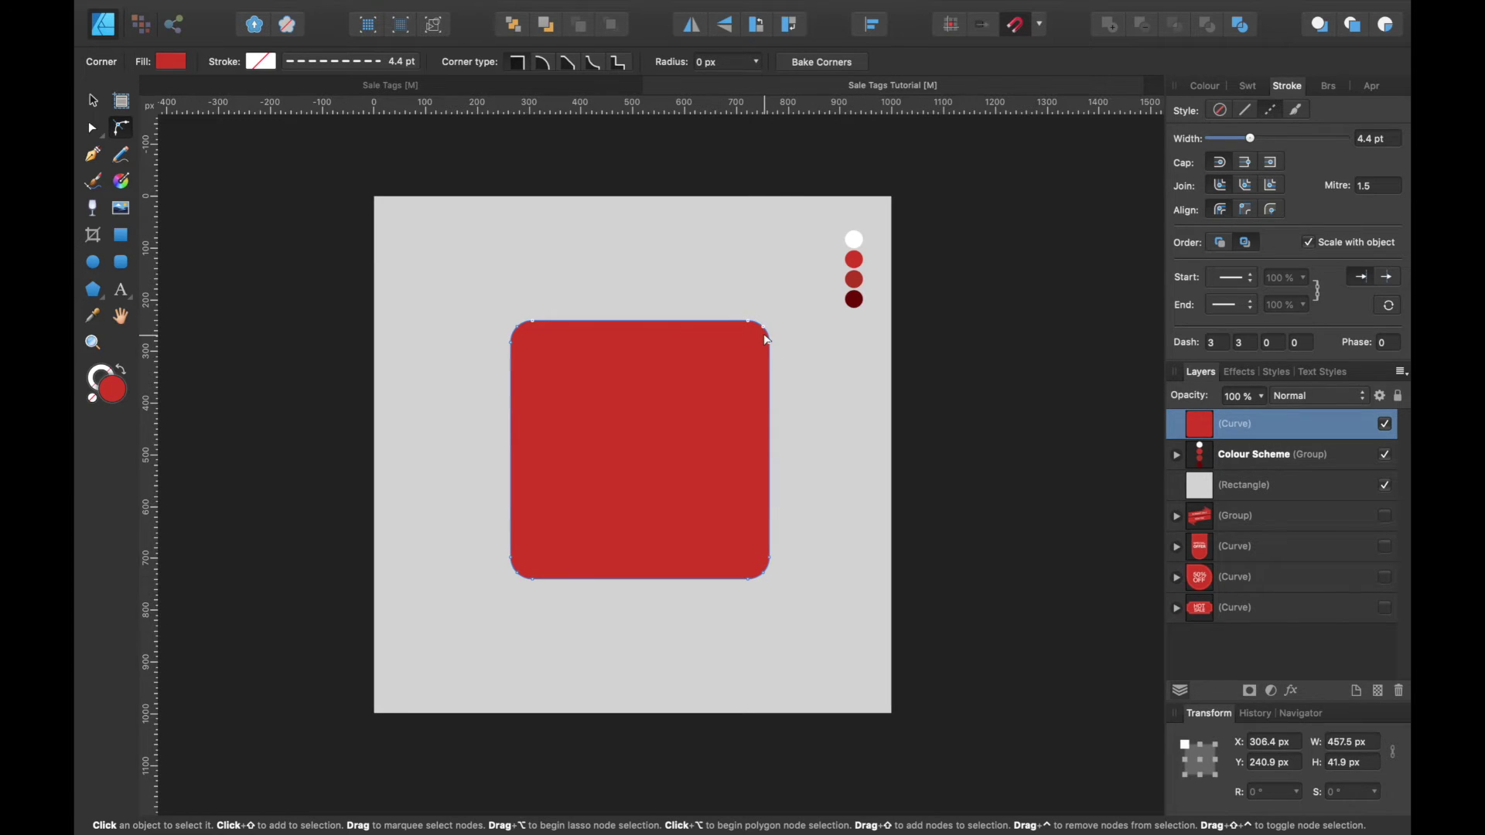
{"action": "scroll", "coordinate": [780, 351], "scroll_direction": "up", "scroll_amount": 3}
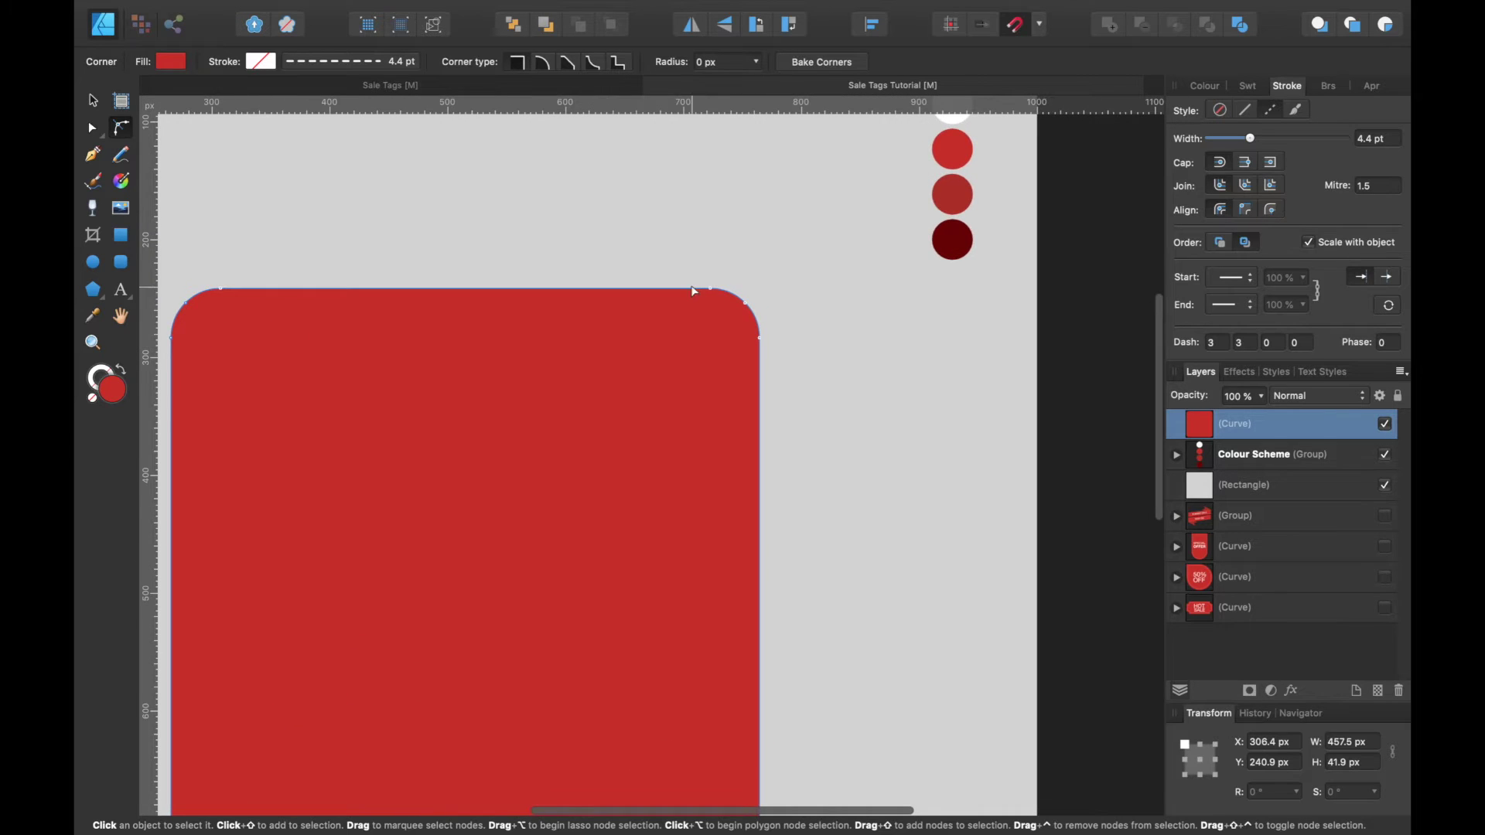
{"action": "scroll", "coordinate": [774, 321], "scroll_direction": "down", "scroll_amount": 3}
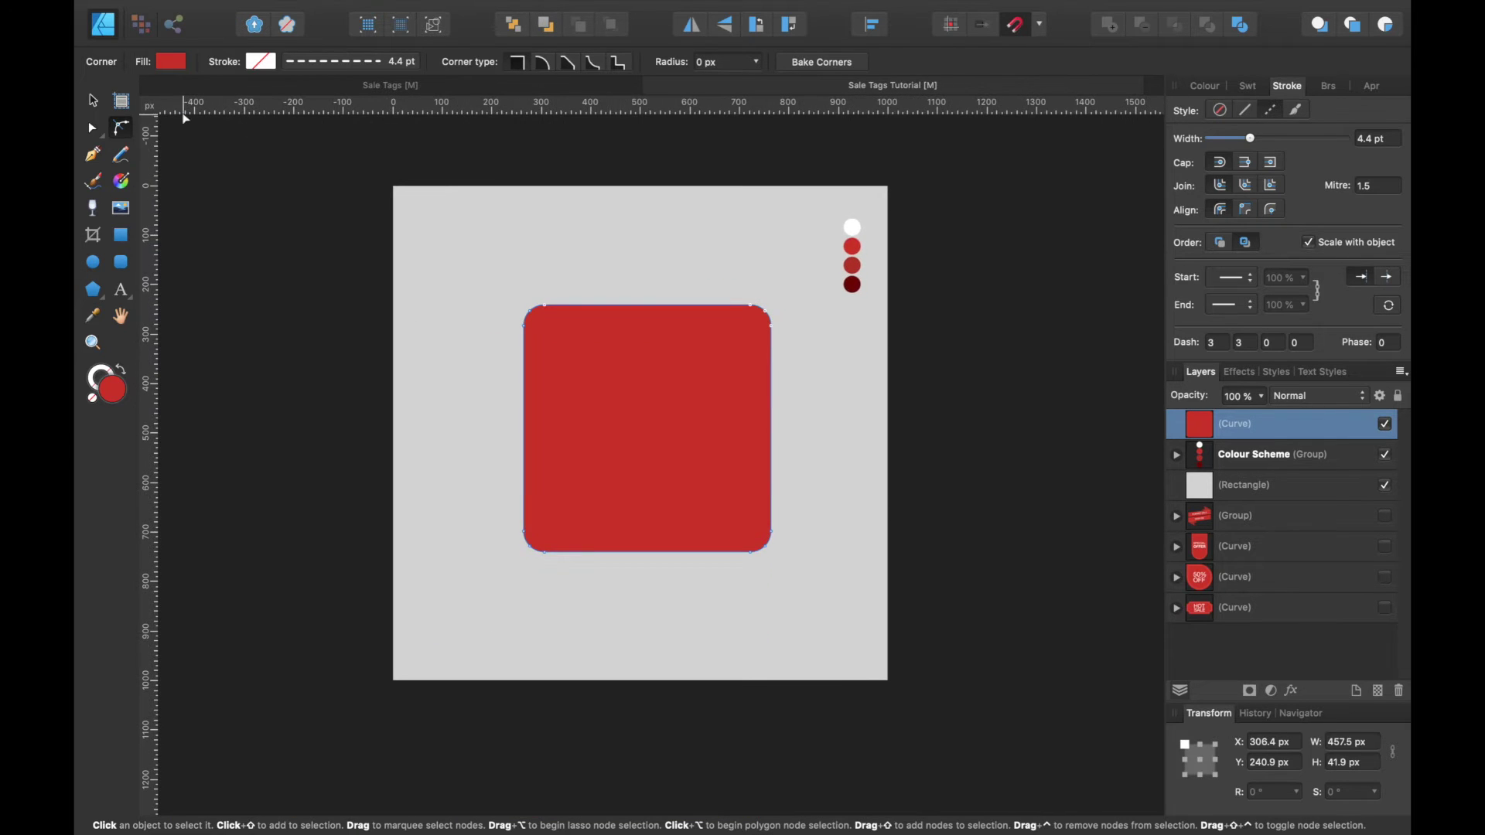
Step: Try scaling the baked square down proportionally to about 67 px wide, inspect its corners, and undo the scaling
{"action": "left_click", "coordinate": [93, 101]}
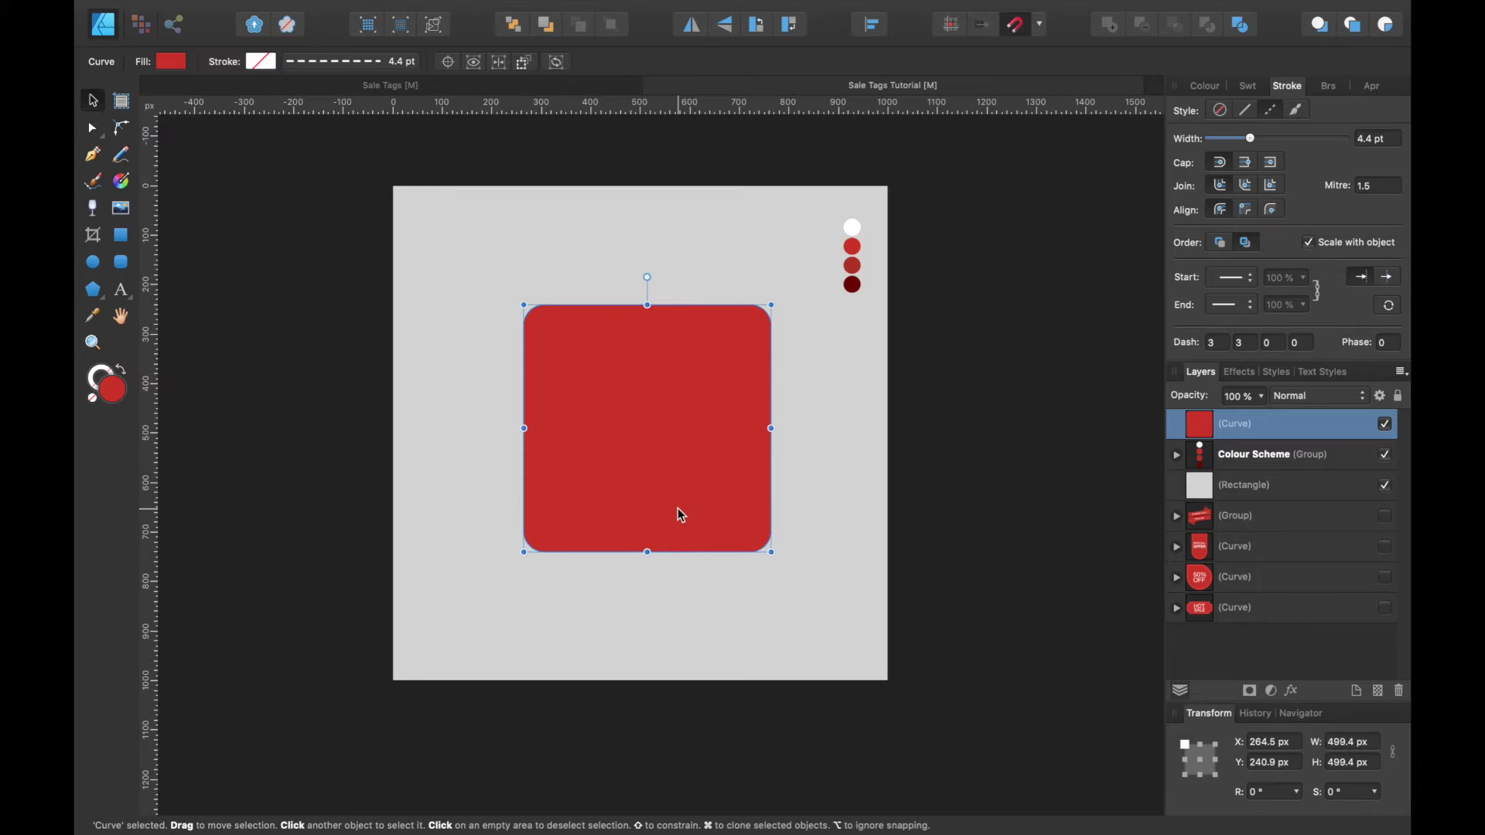
{"action": "left_click_drag", "start_coordinate": [771, 552], "coordinate": [559, 338]}
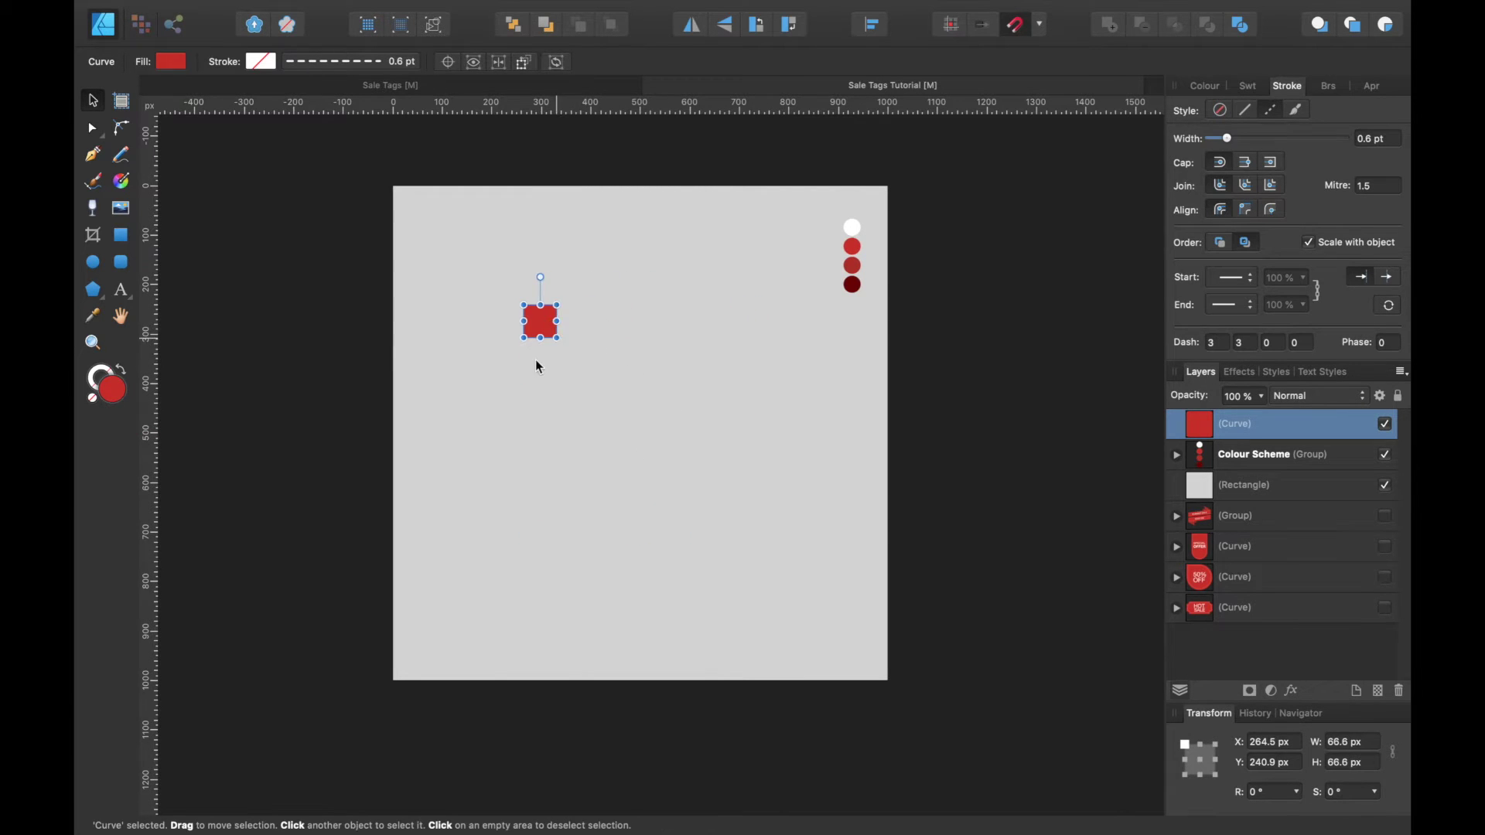
{"action": "scroll", "coordinate": [535, 359], "scroll_direction": "up", "scroll_amount": 5}
{"action": "scroll", "coordinate": [536, 359], "scroll_direction": "up", "scroll_amount": 5}
{"action": "scroll", "coordinate": [535, 358], "scroll_direction": "up", "scroll_amount": 3}
{"action": "scroll", "coordinate": [535, 357], "scroll_direction": "down", "scroll_amount": 3}
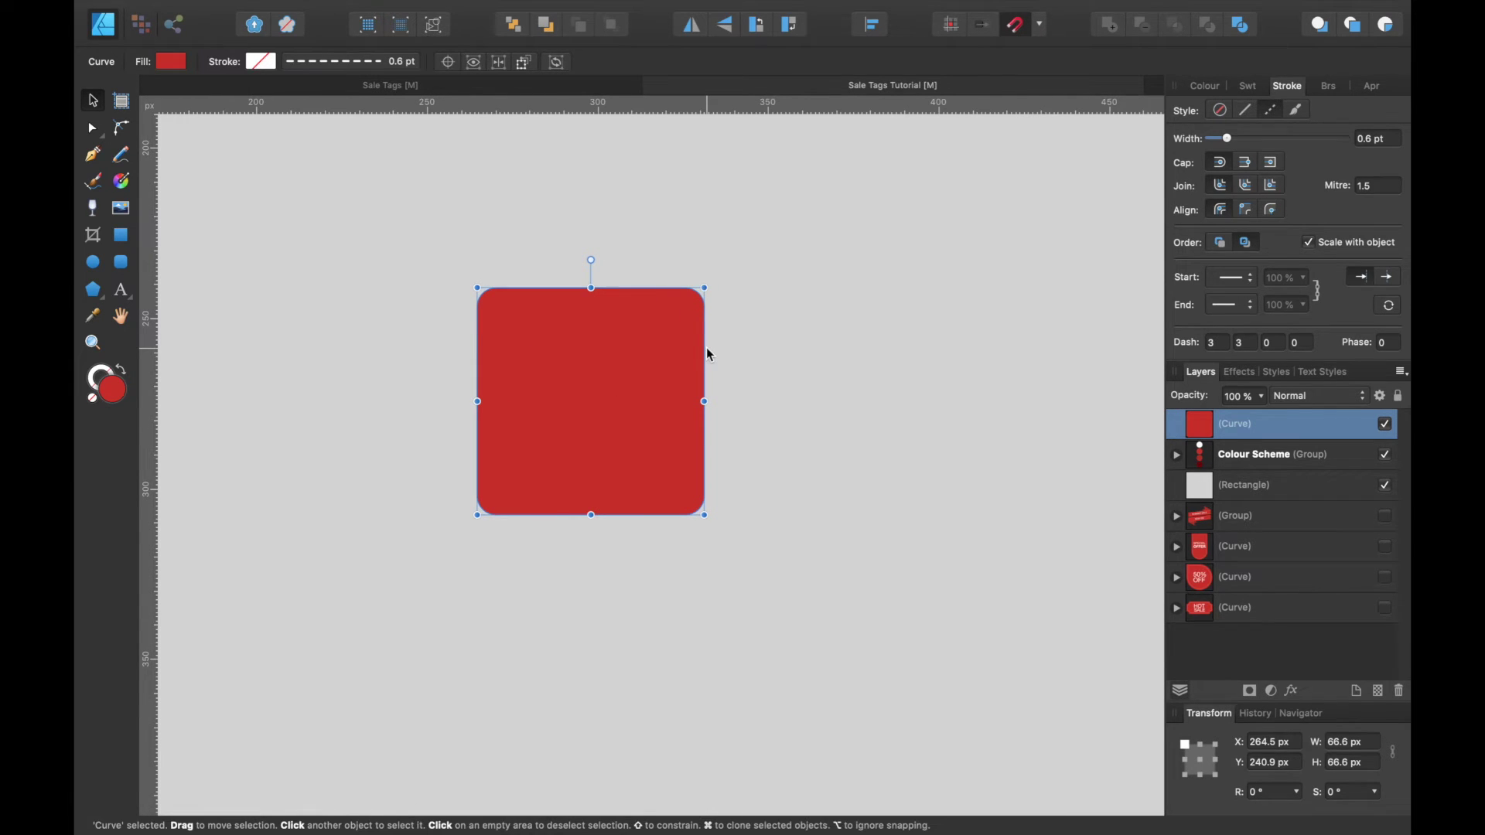
{"action": "scroll", "coordinate": [706, 348], "scroll_direction": "down", "scroll_amount": 5}
{"action": "key", "text": "super+z"}
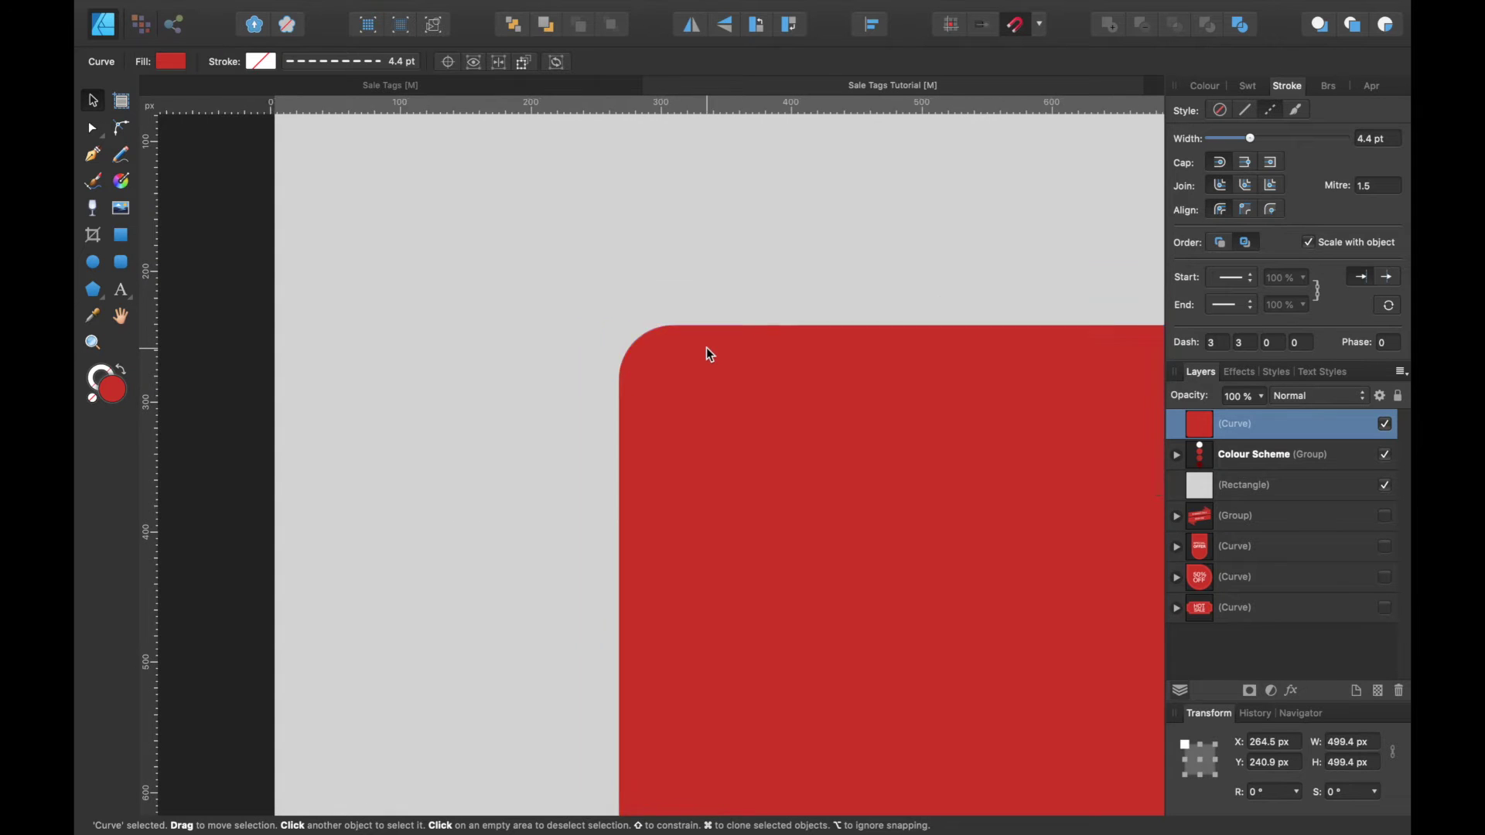
{"action": "scroll", "coordinate": [710, 353], "scroll_direction": "down", "scroll_amount": 5}
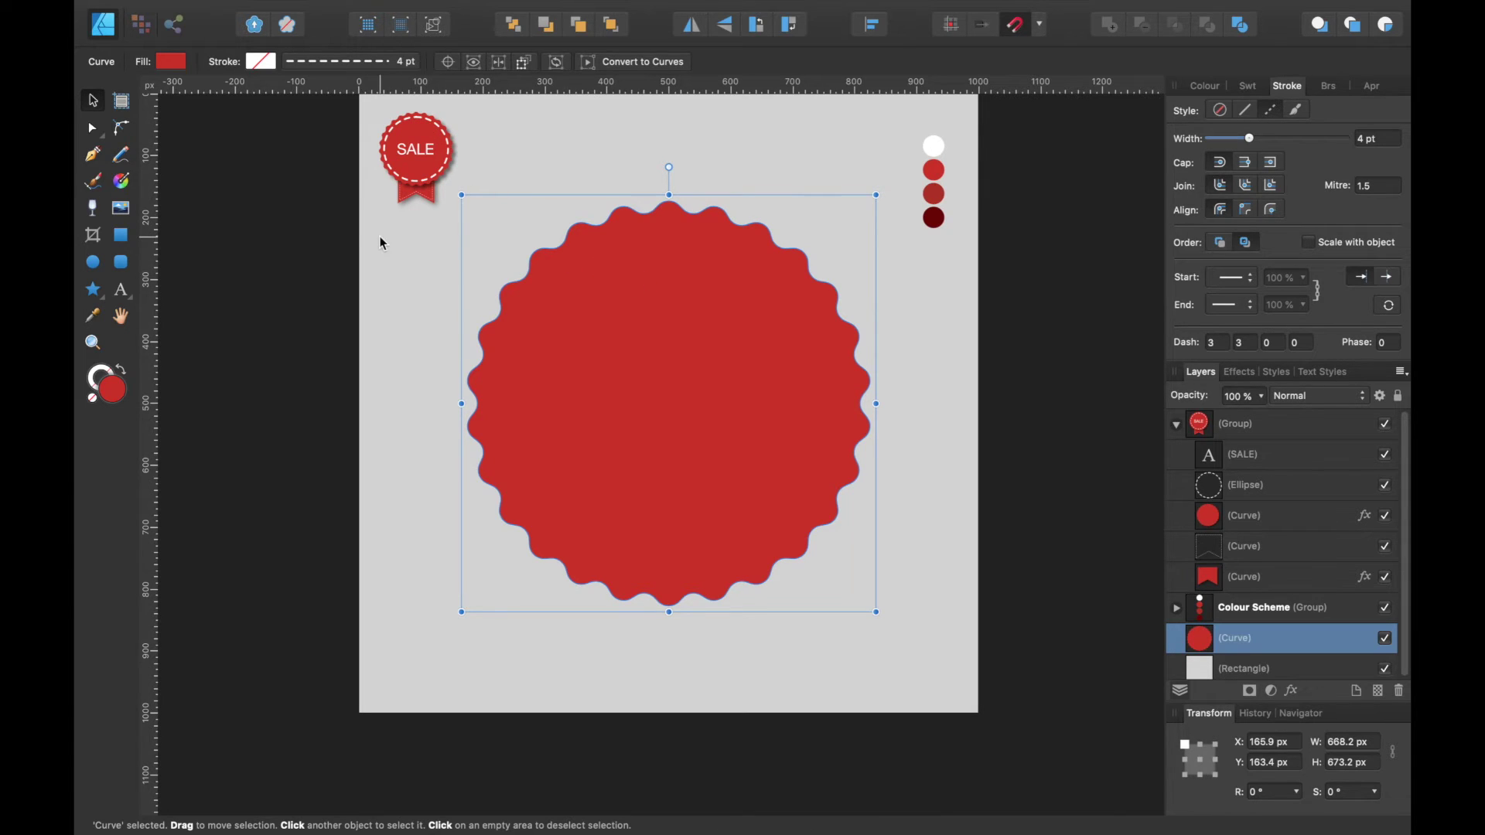
Step: Draw a circle about 554 px wide from the scalloped badge's centre and remove its fill
{"action": "left_click", "coordinate": [94, 264]}
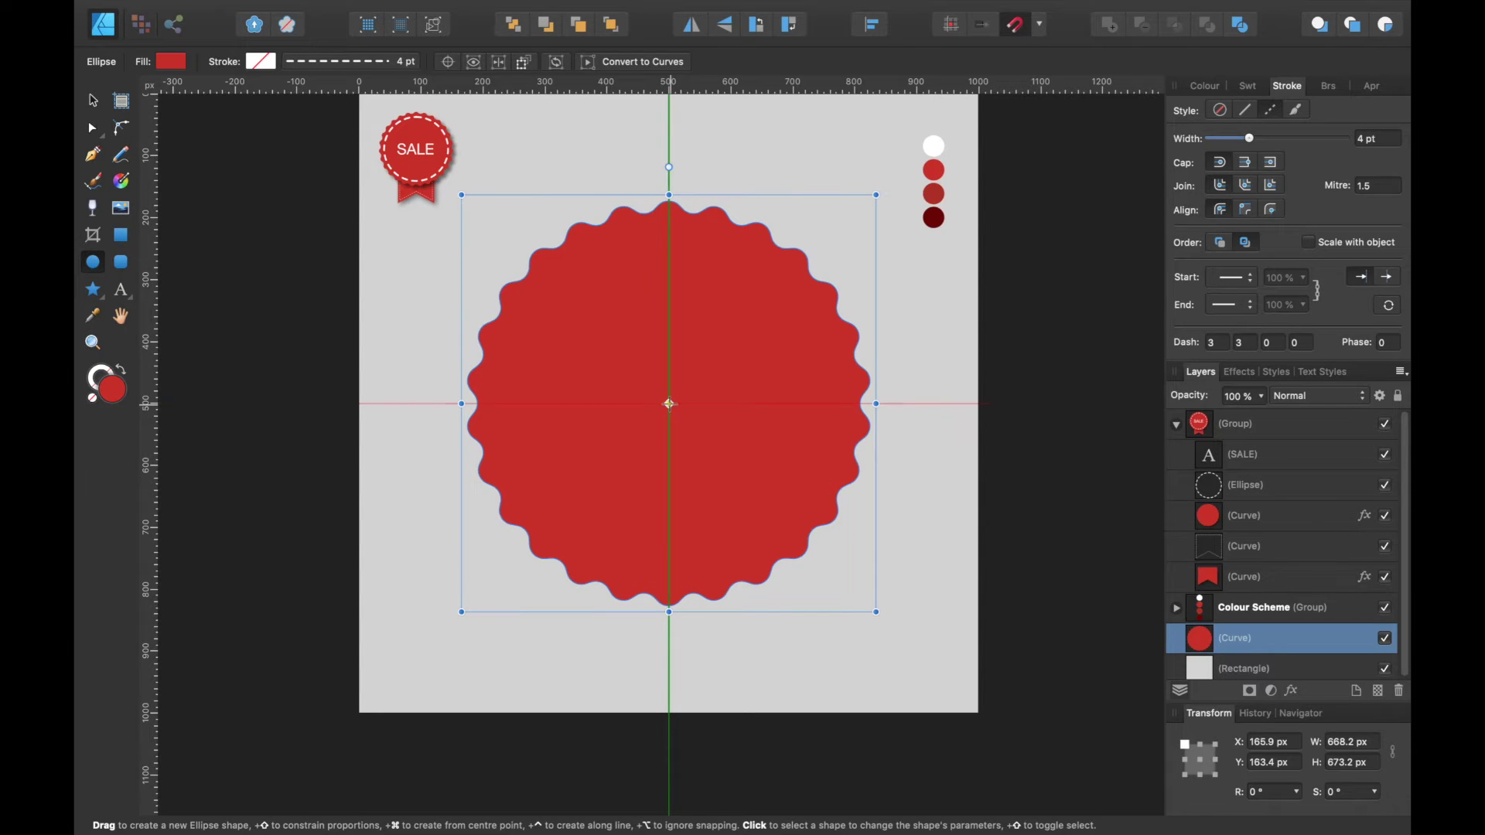
{"action": "mouse_move", "coordinate": [669, 403]}
{"action": "left_mouse_down"}
{"action": "mouse_move", "coordinate": [726, 358]}
{"action": "mouse_move", "coordinate": [696, 352]}
{"action": "mouse_move", "coordinate": [681, 390]}
{"action": "mouse_move", "coordinate": [852, 244]}
{"action": "left_mouse_up"}
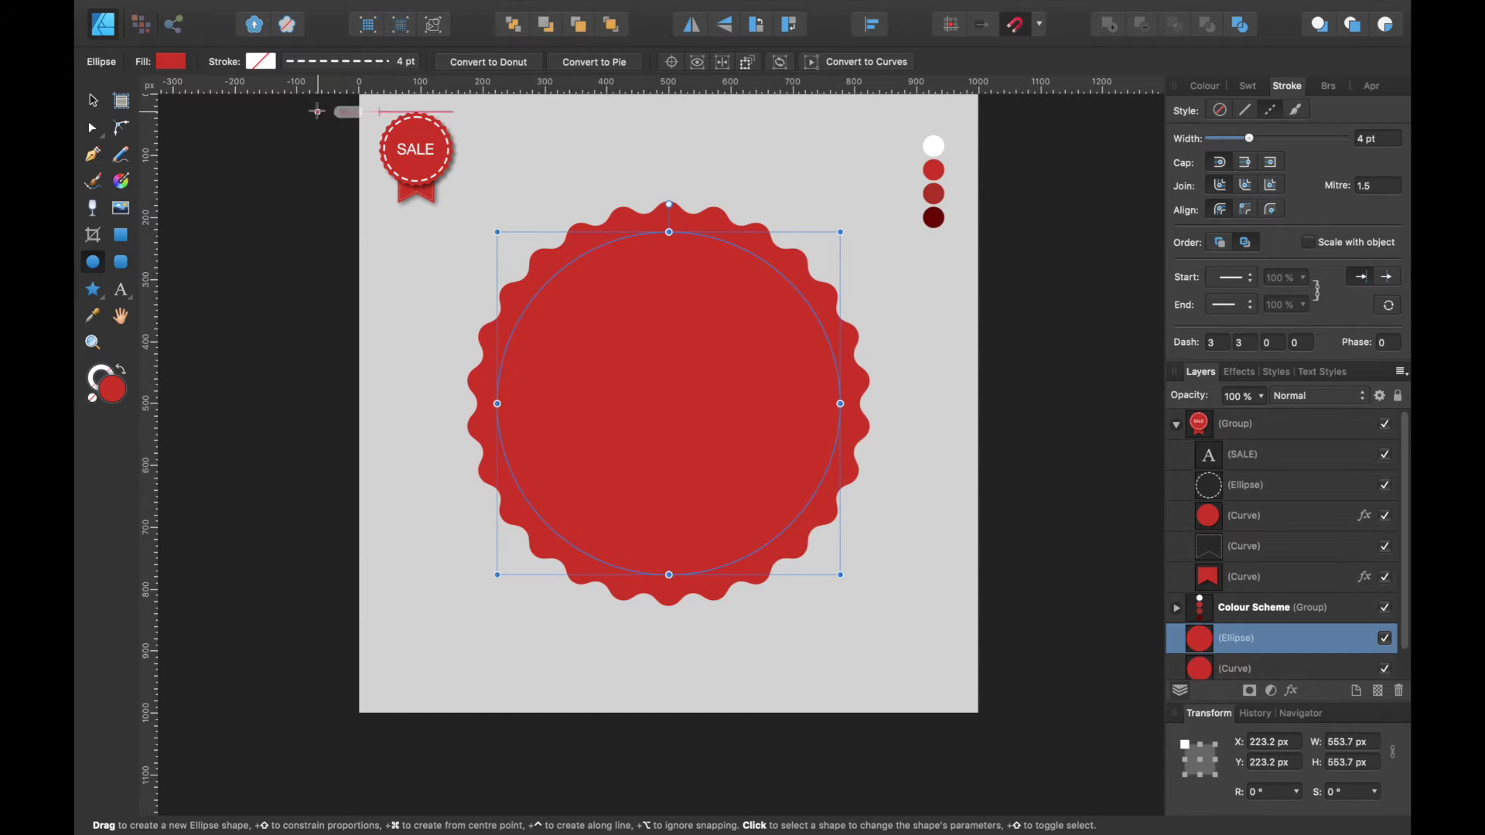
{"action": "left_click", "coordinate": [171, 61]}
{"action": "left_click", "coordinate": [364, 84]}
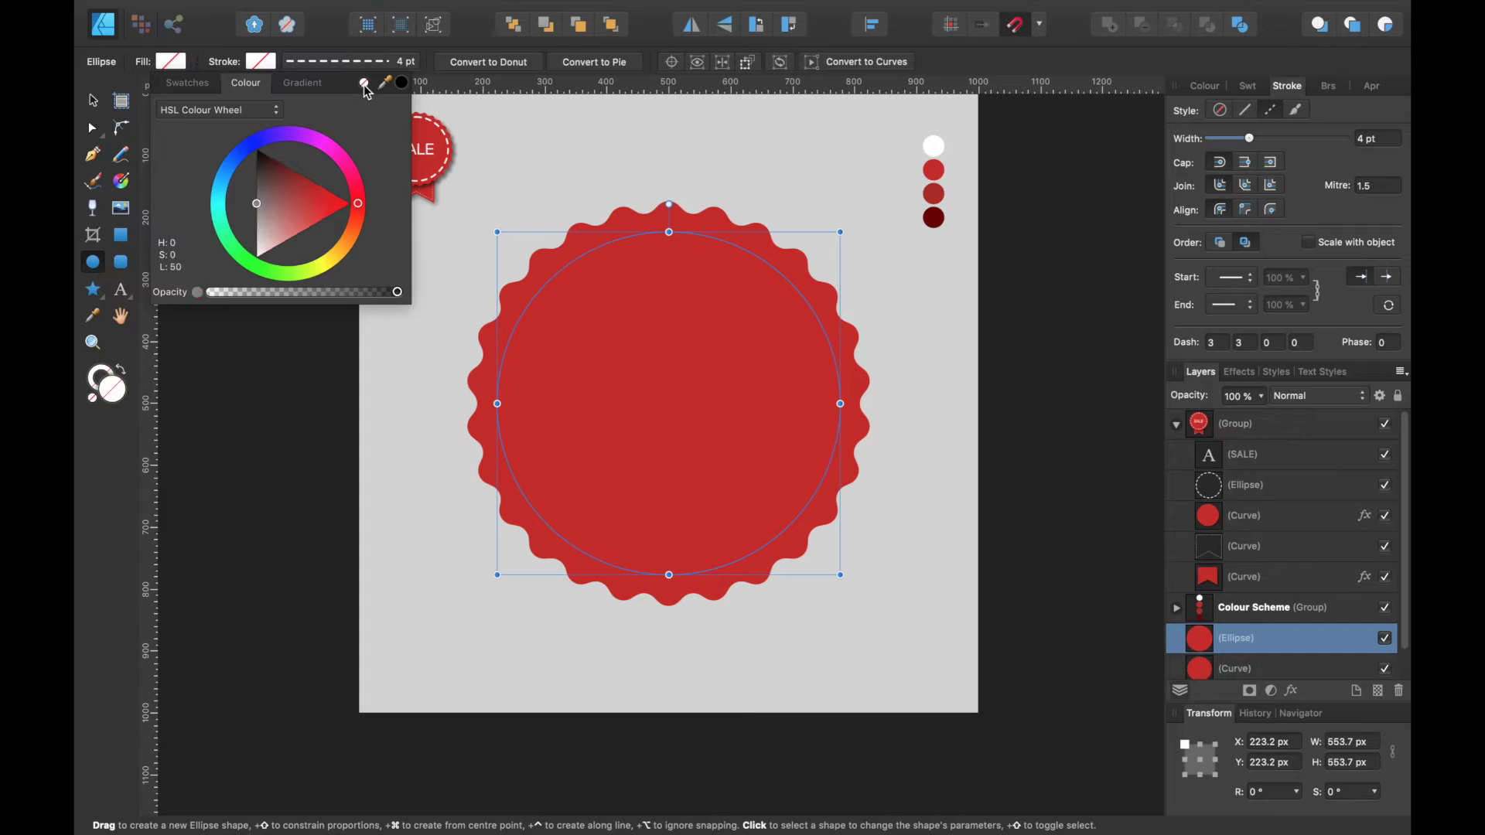
Step: Set the circle's dashed stroke to the white sampled from the colour scheme swatches
{"action": "left_click", "coordinate": [262, 61]}
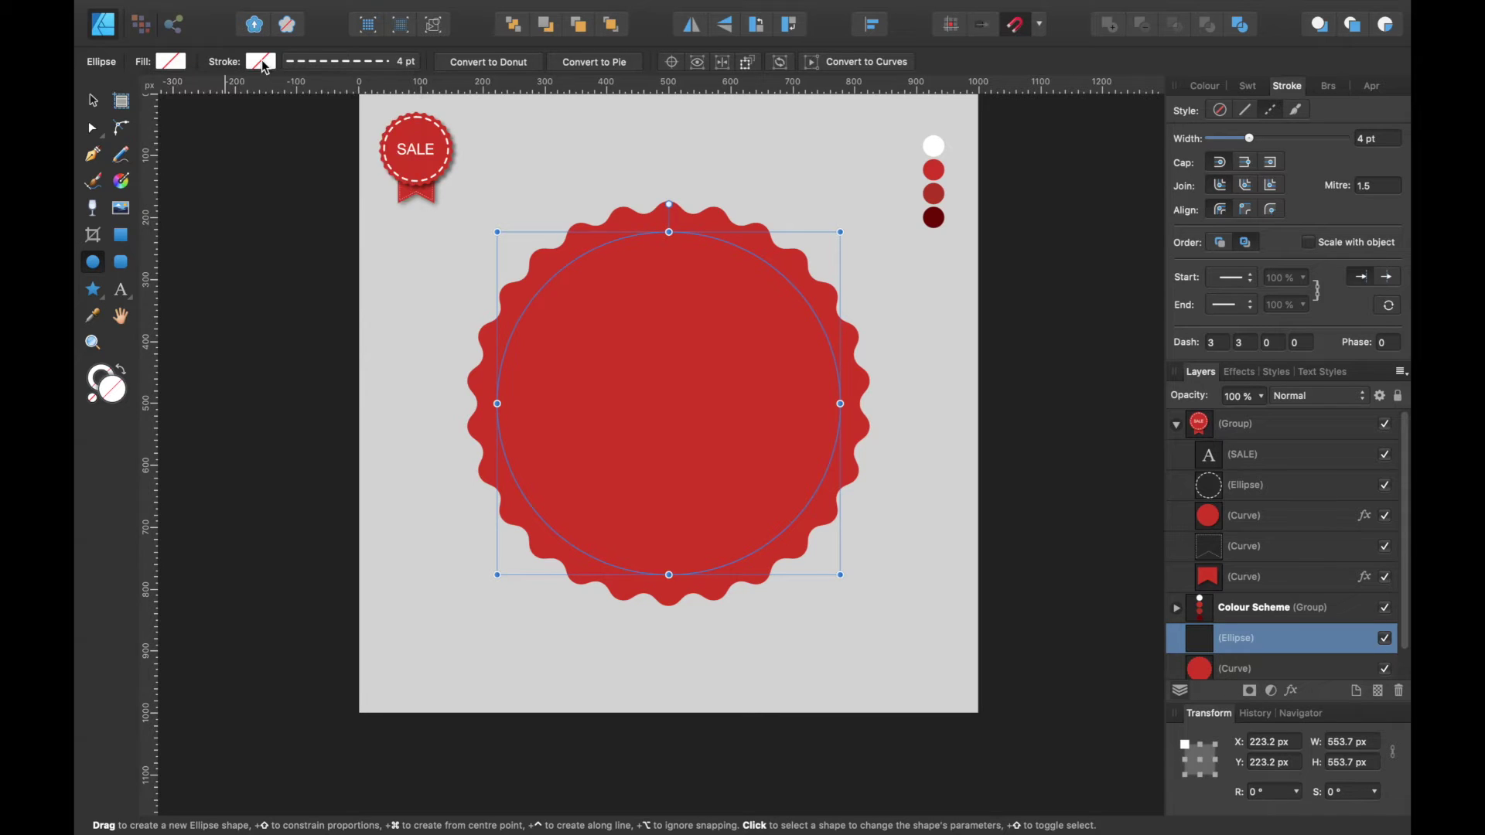
{"action": "left_click", "coordinate": [261, 62]}
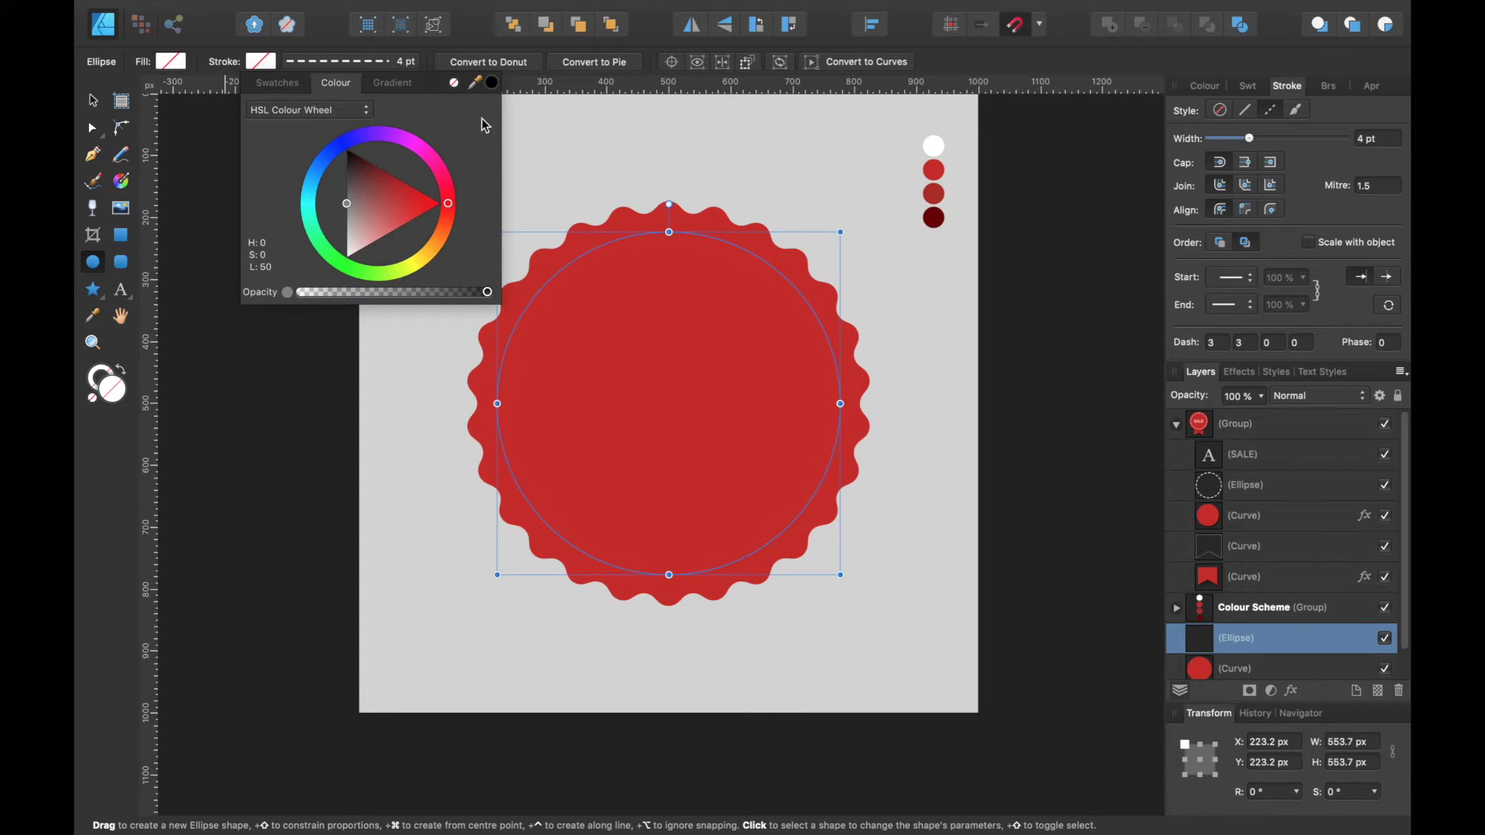
{"action": "mouse_move", "coordinate": [360, 201]}
{"action": "left_mouse_down"}
{"action": "mouse_move", "coordinate": [414, 217]}
{"action": "mouse_move", "coordinate": [355, 243]}
{"action": "mouse_move", "coordinate": [382, 144]}
{"action": "mouse_move", "coordinate": [332, 298]}
{"action": "mouse_move", "coordinate": [331, 178]}
{"action": "mouse_move", "coordinate": [343, 210]}
{"action": "left_mouse_up"}
{"action": "left_click_drag", "start_coordinate": [474, 89], "coordinate": [945, 140]}
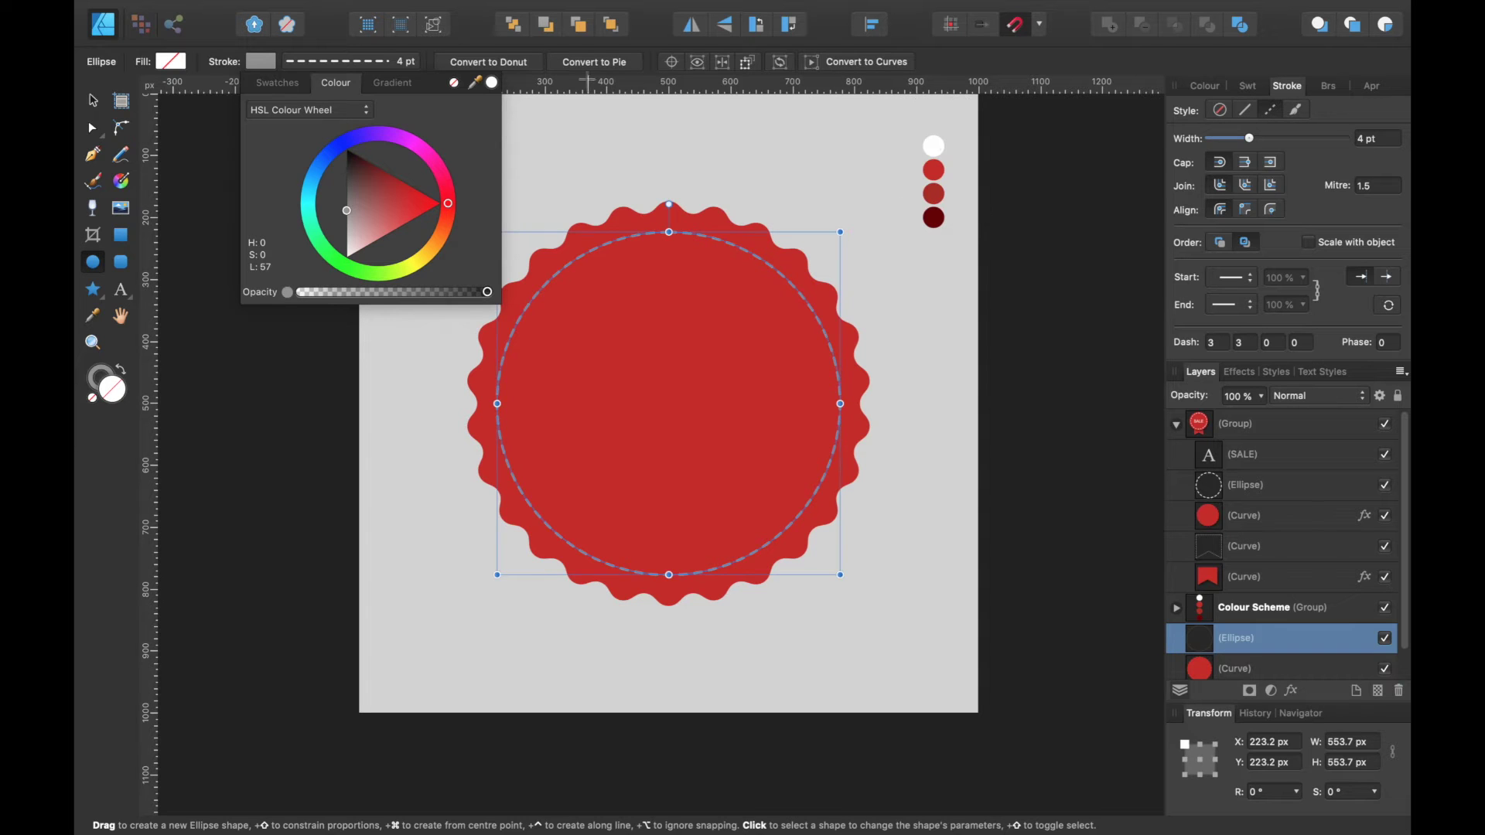
{"action": "left_click", "coordinate": [495, 88]}
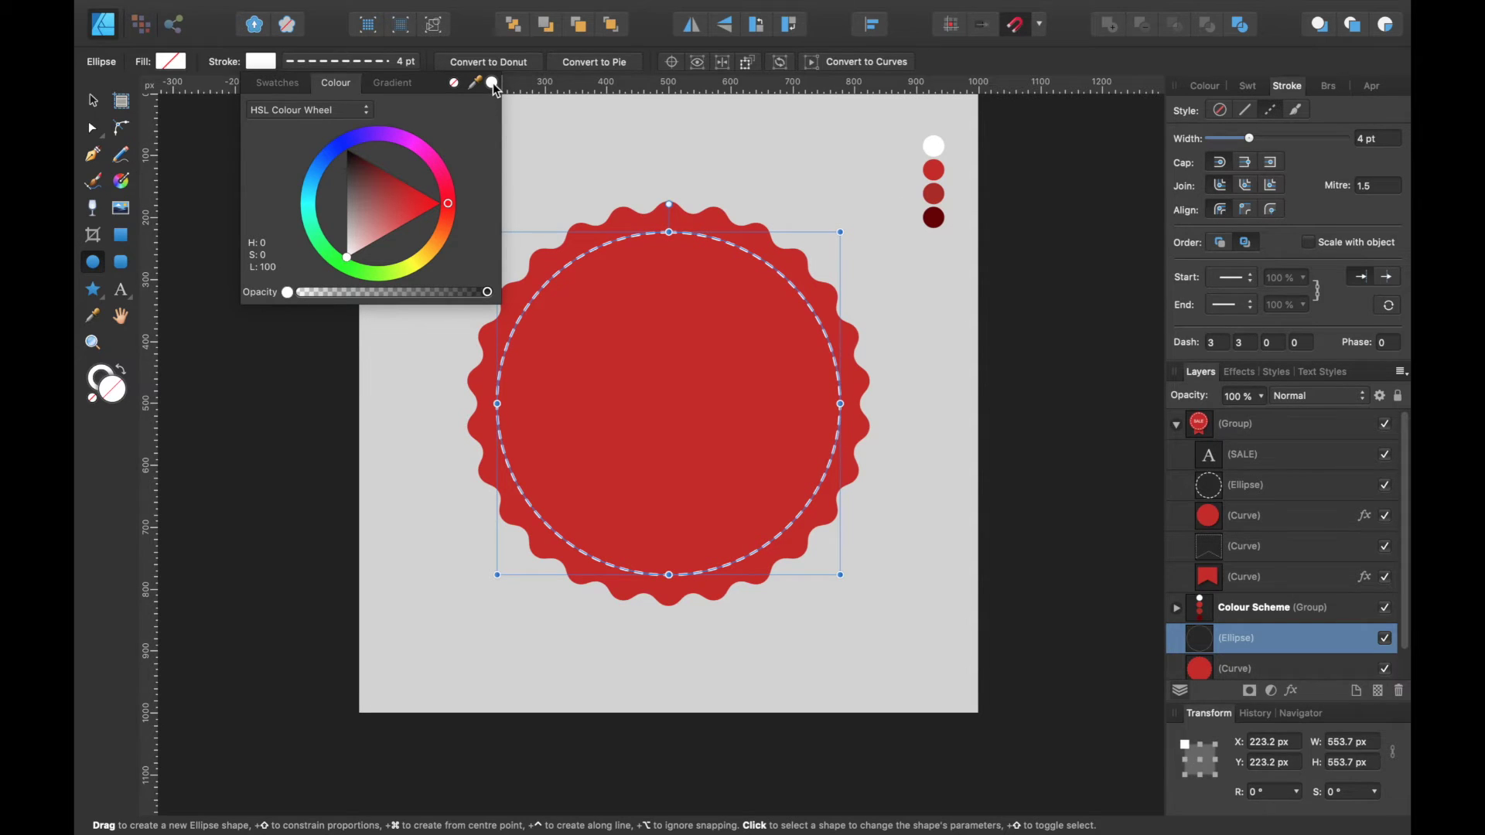
Step: Examine the circle's stroke settings, including its dash style, width, alignment and dash pattern
{"action": "scroll", "coordinate": [982, 293], "scroll_direction": "left", "scroll_amount": 5}
{"action": "scroll", "coordinate": [982, 293], "scroll_direction": "up", "scroll_amount": 2}
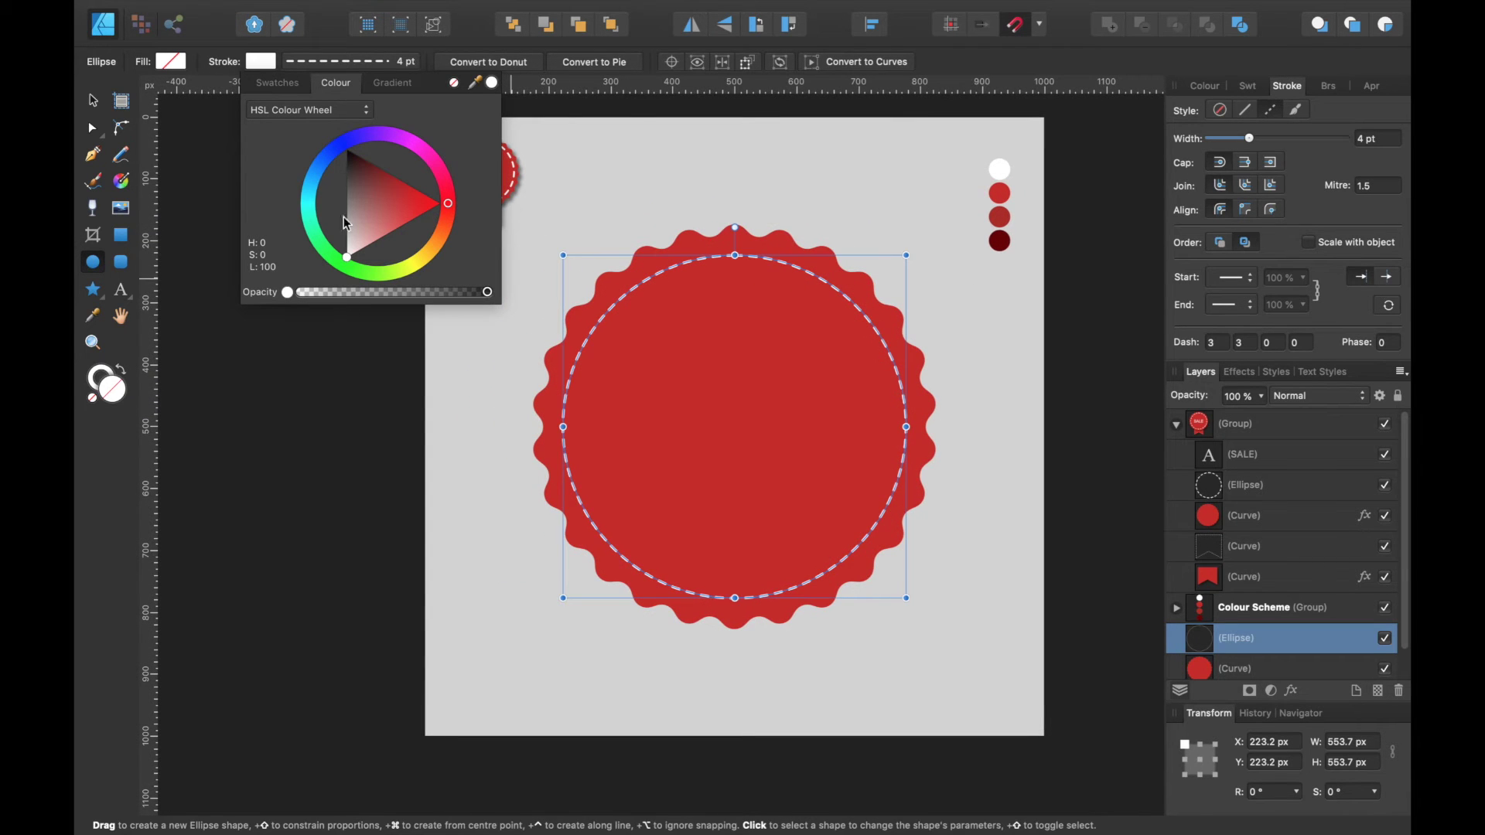
{"action": "left_click", "coordinate": [350, 59]}
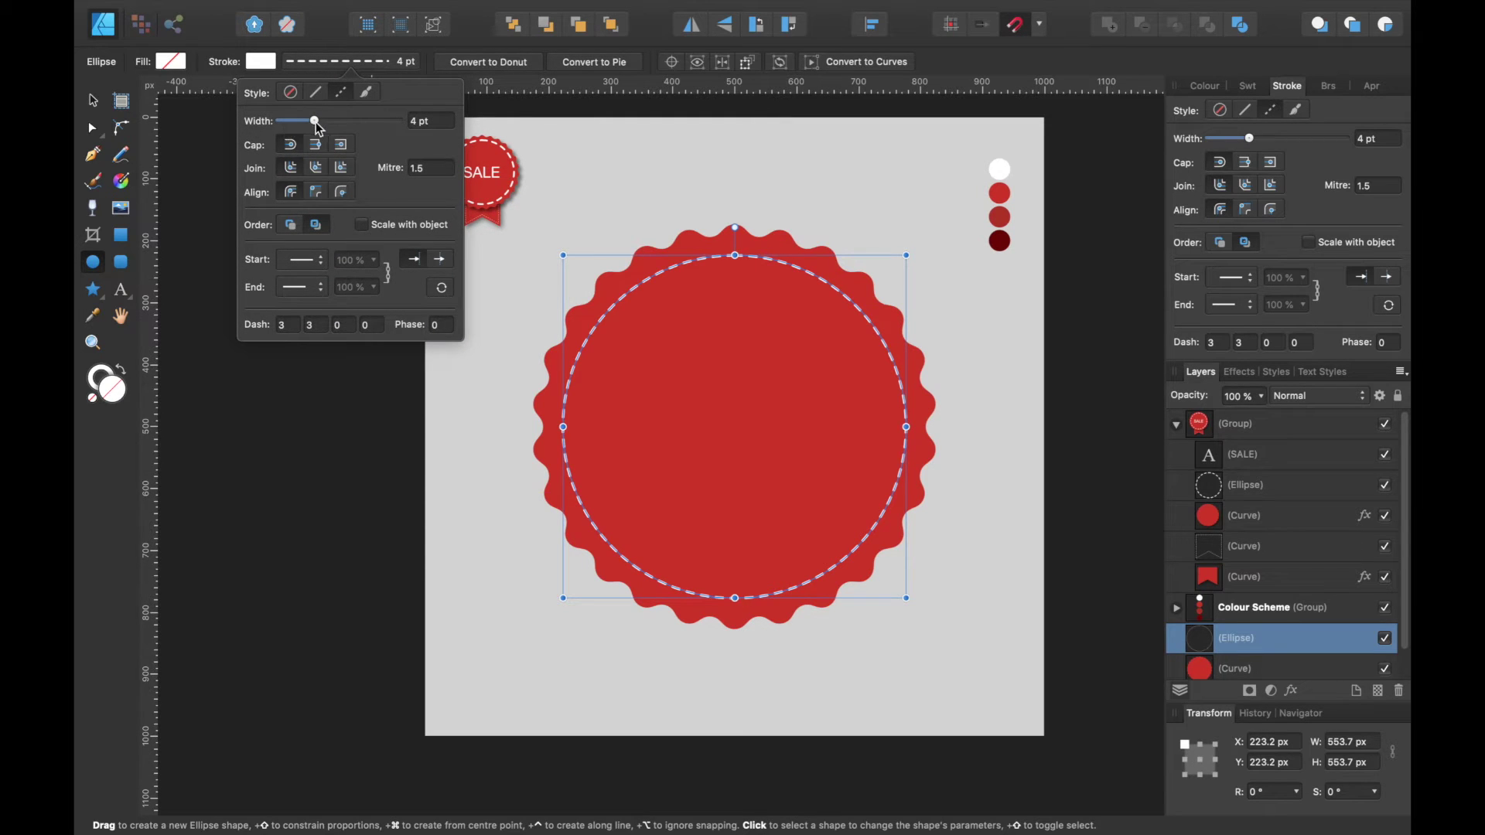
{"action": "scroll", "coordinate": [582, 317], "scroll_direction": "down", "scroll_amount": 3}
{"action": "scroll", "coordinate": [581, 317], "scroll_direction": "left", "scroll_amount": 2}
{"action": "scroll", "coordinate": [582, 318], "scroll_direction": "up", "scroll_amount": 3}
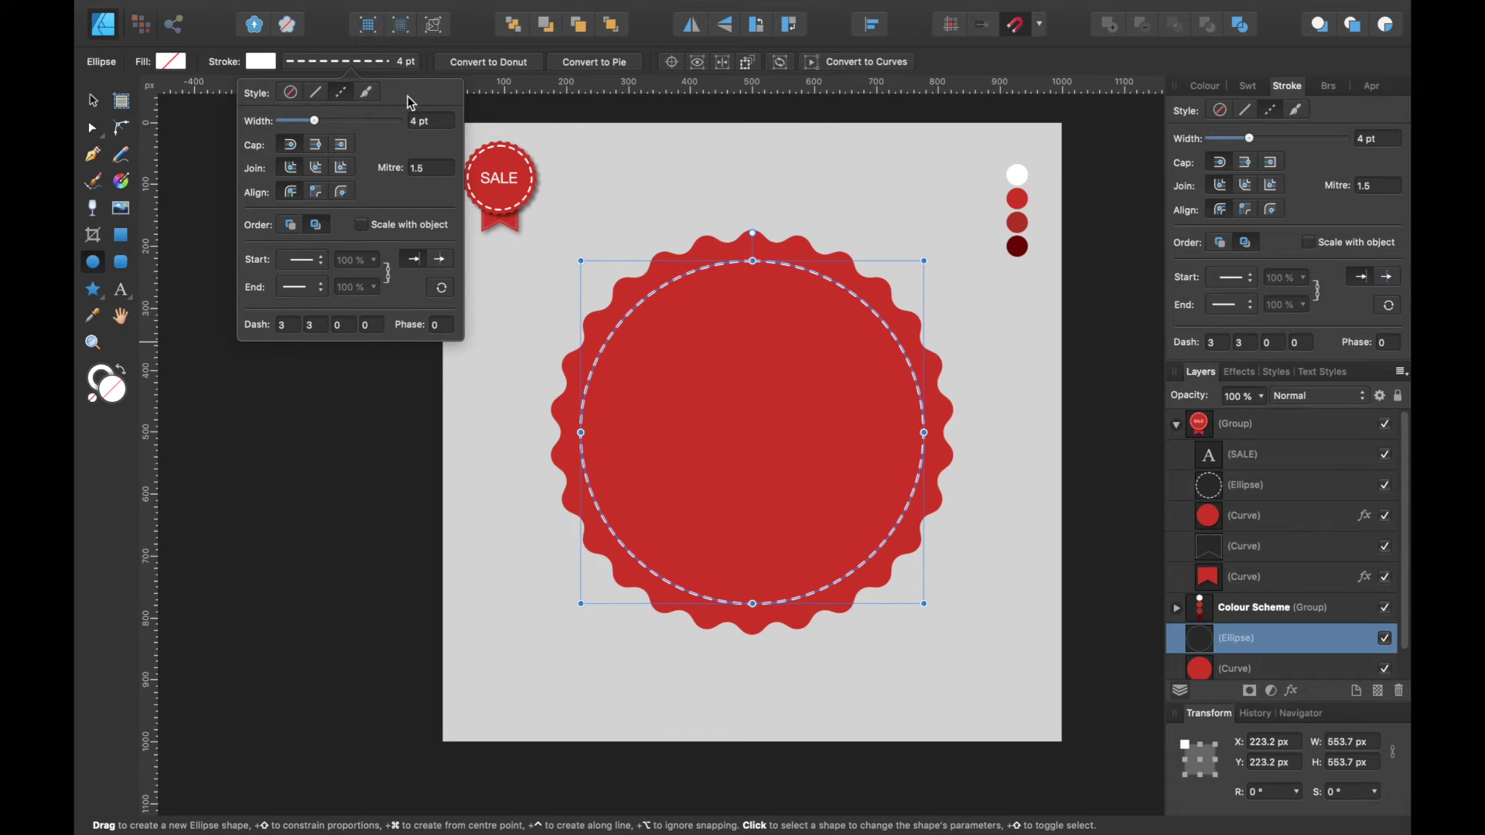
{"action": "left_click", "coordinate": [468, 32]}
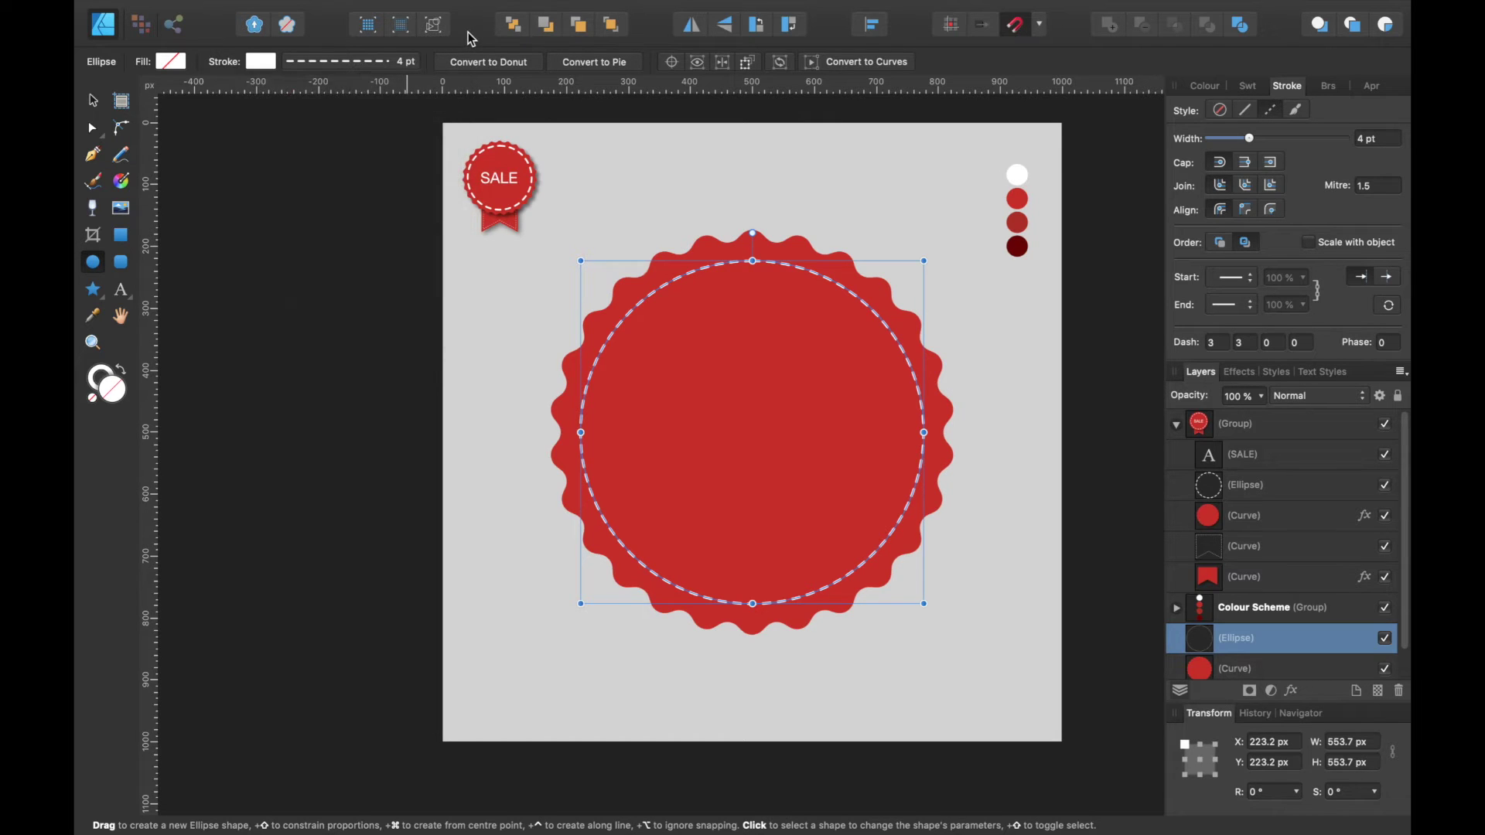
{"action": "scroll", "coordinate": [852, 324], "scroll_direction": "down", "scroll_amount": 3}
{"action": "scroll", "coordinate": [853, 324], "scroll_direction": "right", "scroll_amount": 2}
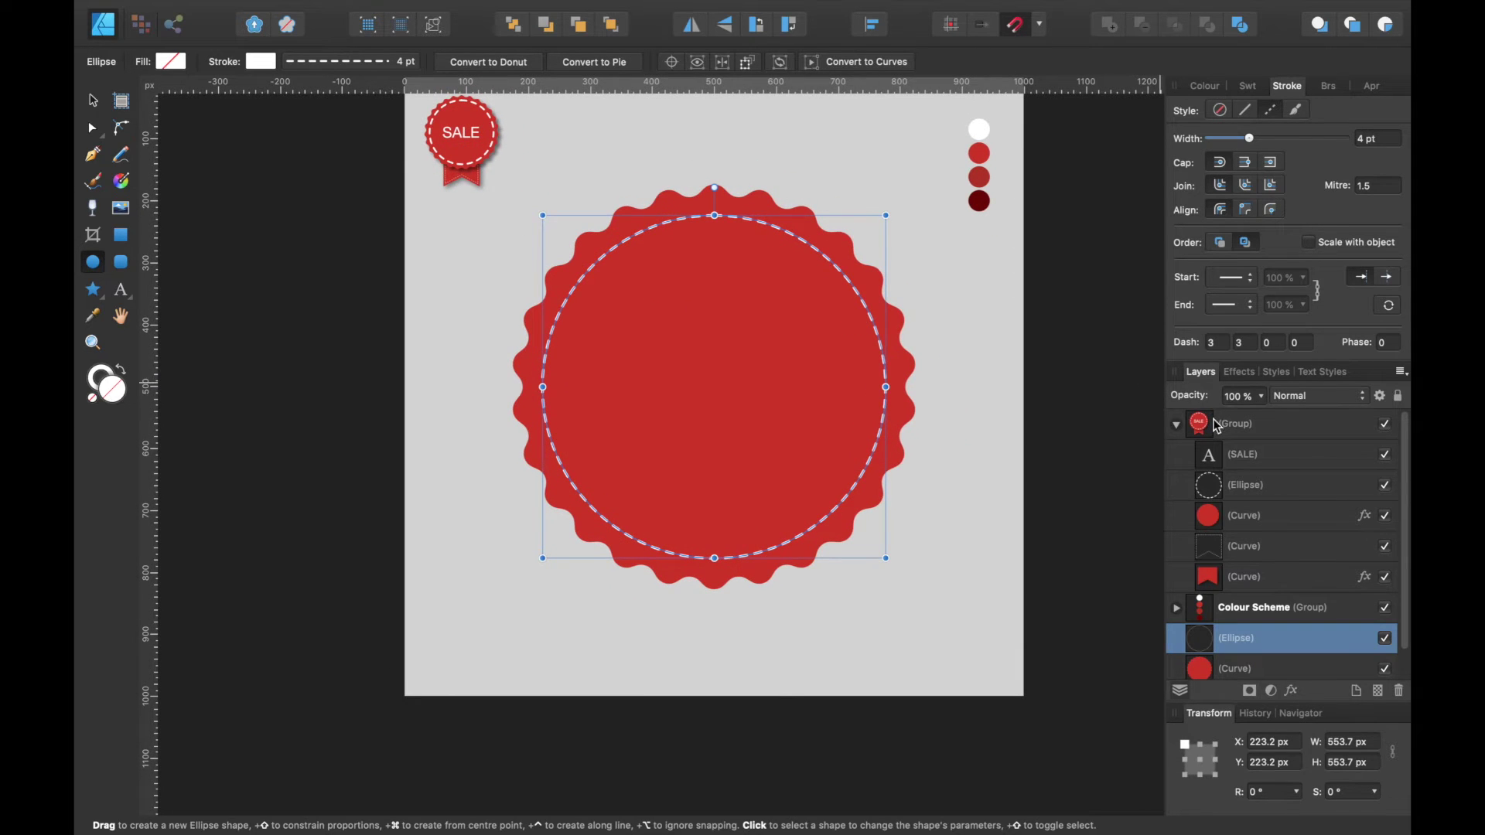
Step: Collapse the finished sale tag's group and rename the circle layer Dash and the scalloped curve layer Bottle Cap
{"action": "left_click", "coordinate": [1176, 423]}
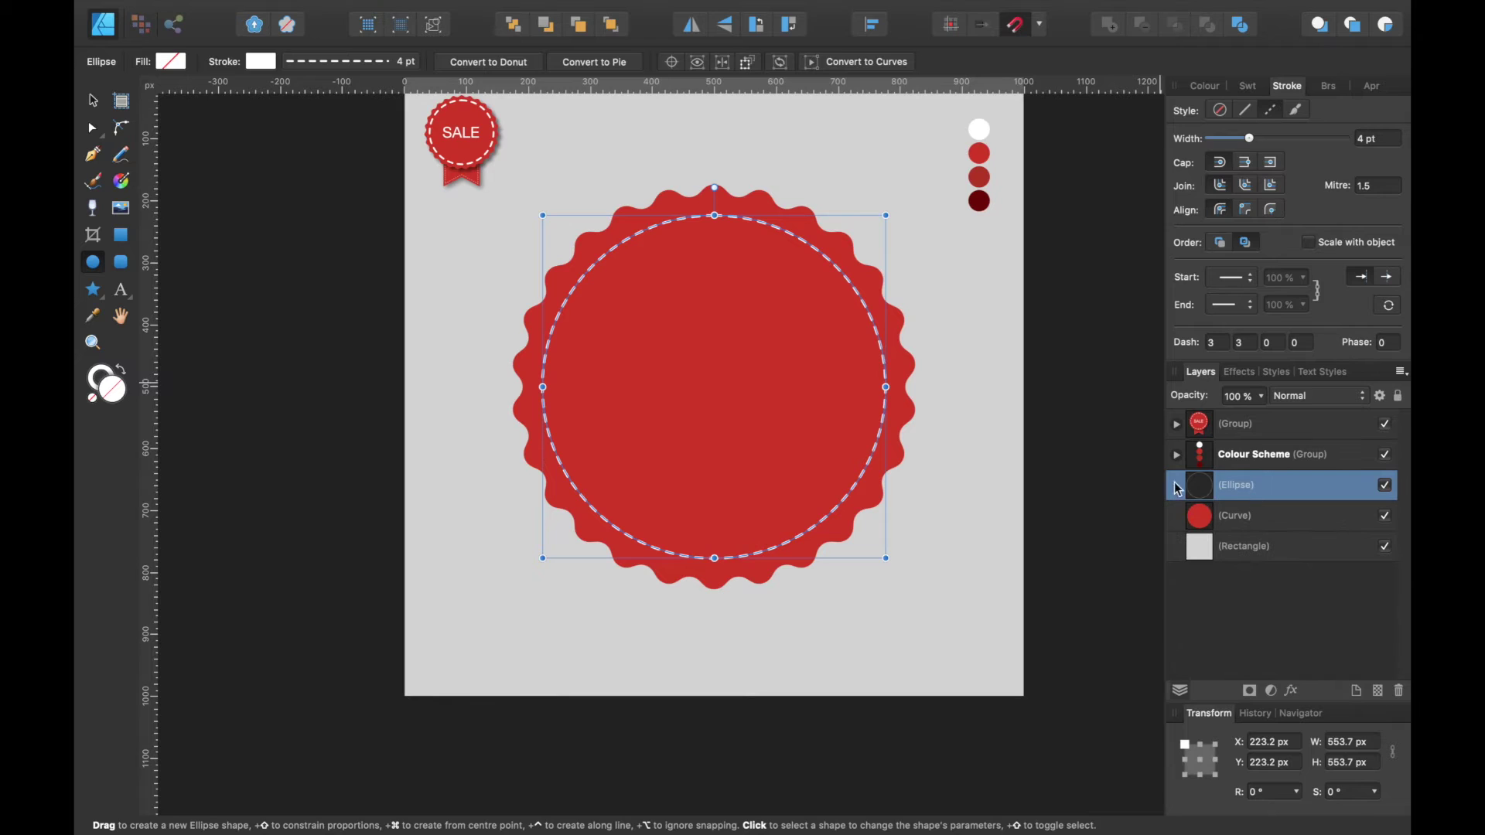
{"action": "double_click", "coordinate": [1238, 493]}
{"action": "type", "text": "Dash"}
{"action": "left_click", "coordinate": [1279, 516]}
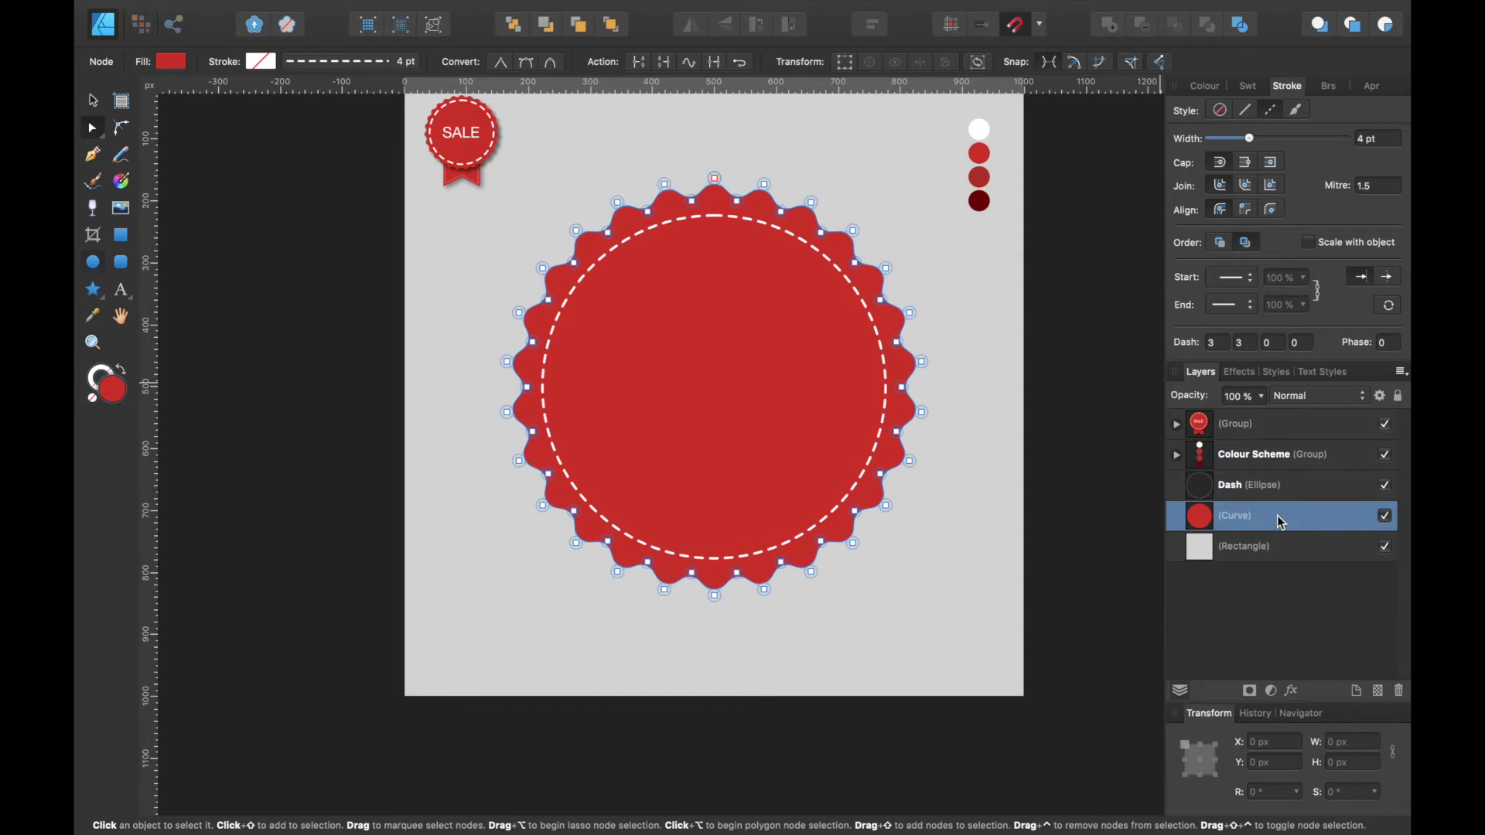
{"action": "double_click", "coordinate": [1235, 516]}
{"action": "type", "text": "Bottle Cap"}
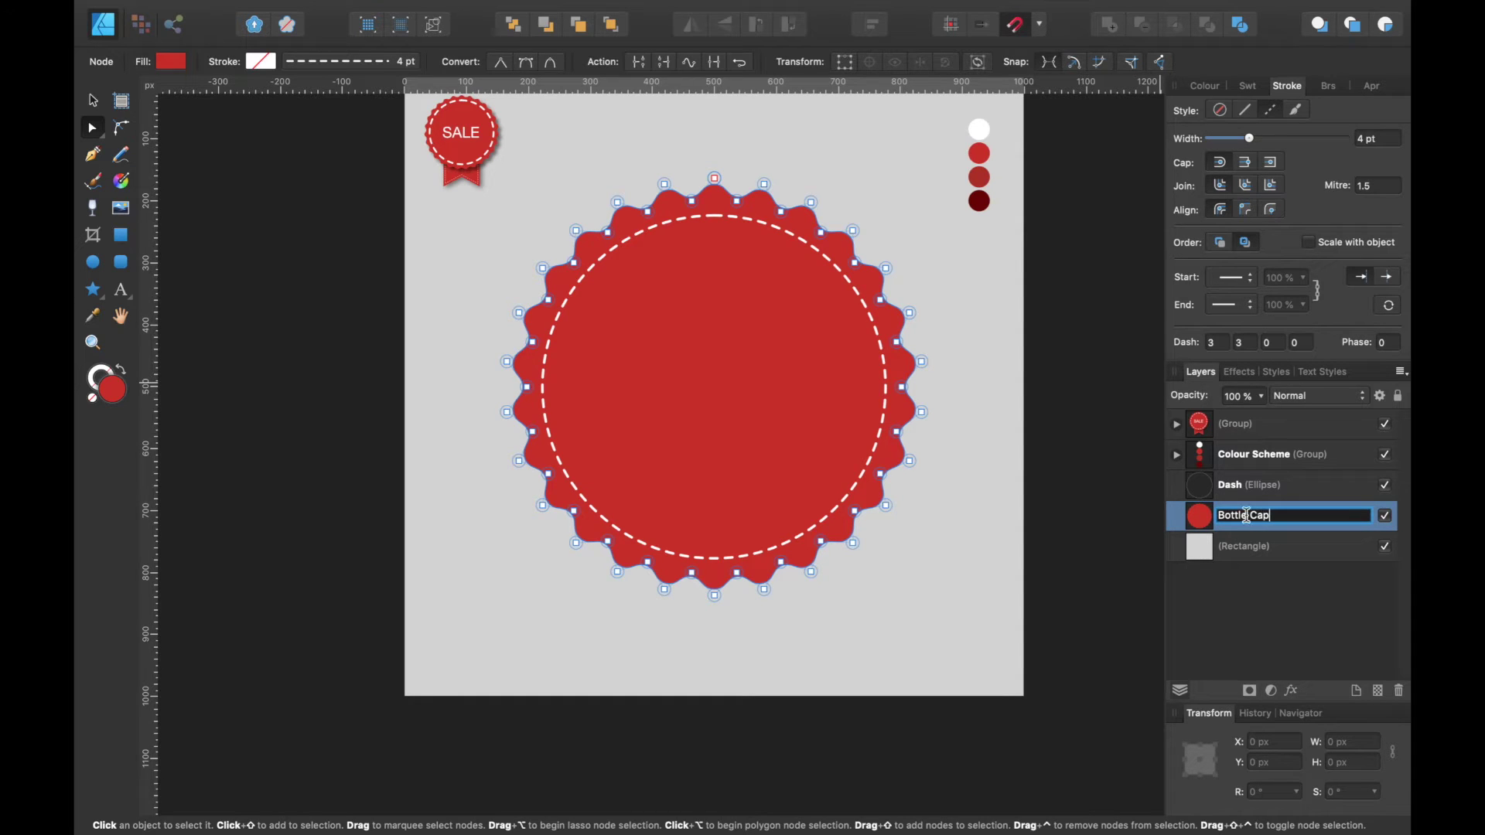
Step: Nest the Dash layer inside the Bottle Cap layer, then collapse and select Bottle Cap
{"action": "left_click", "coordinate": [1260, 487]}
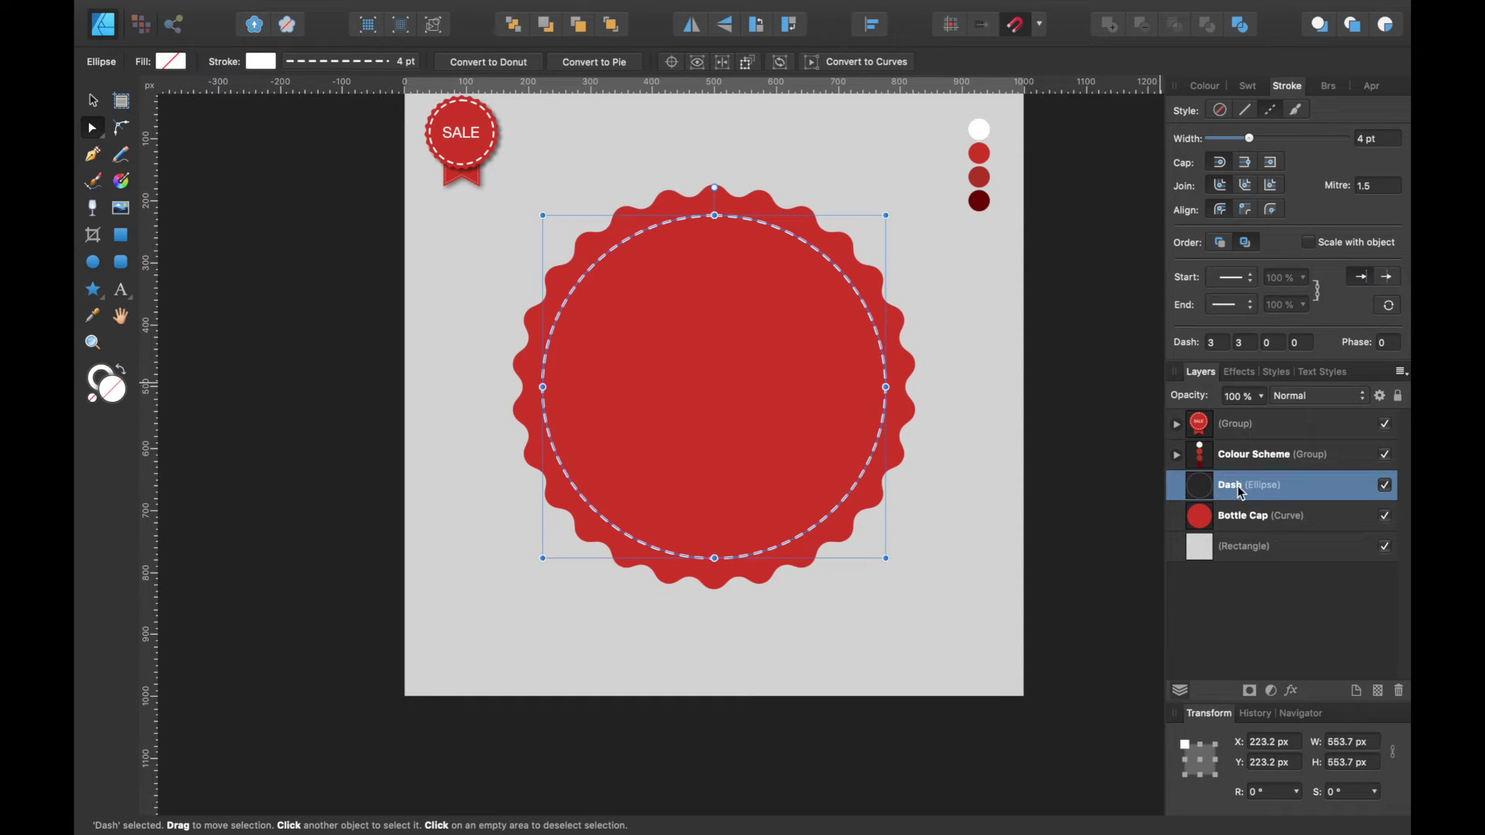
{"action": "mouse_move", "coordinate": [1242, 493]}
{"action": "left_mouse_down"}
{"action": "mouse_move", "coordinate": [1210, 517]}
{"action": "mouse_move", "coordinate": [1238, 520]}
{"action": "left_mouse_up"}
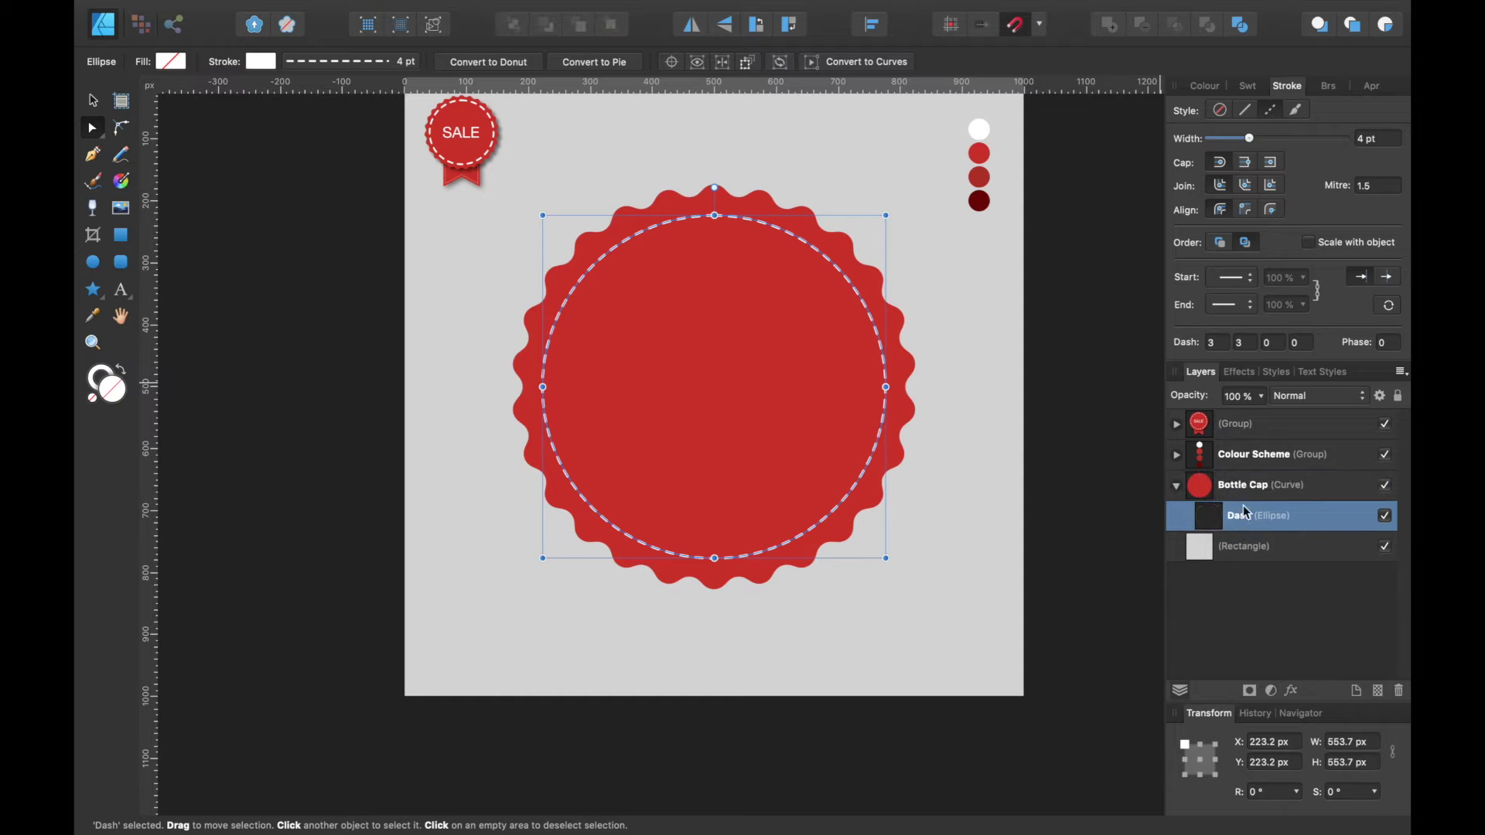
{"action": "left_click", "coordinate": [1199, 495]}
{"action": "left_click", "coordinate": [1176, 486]}
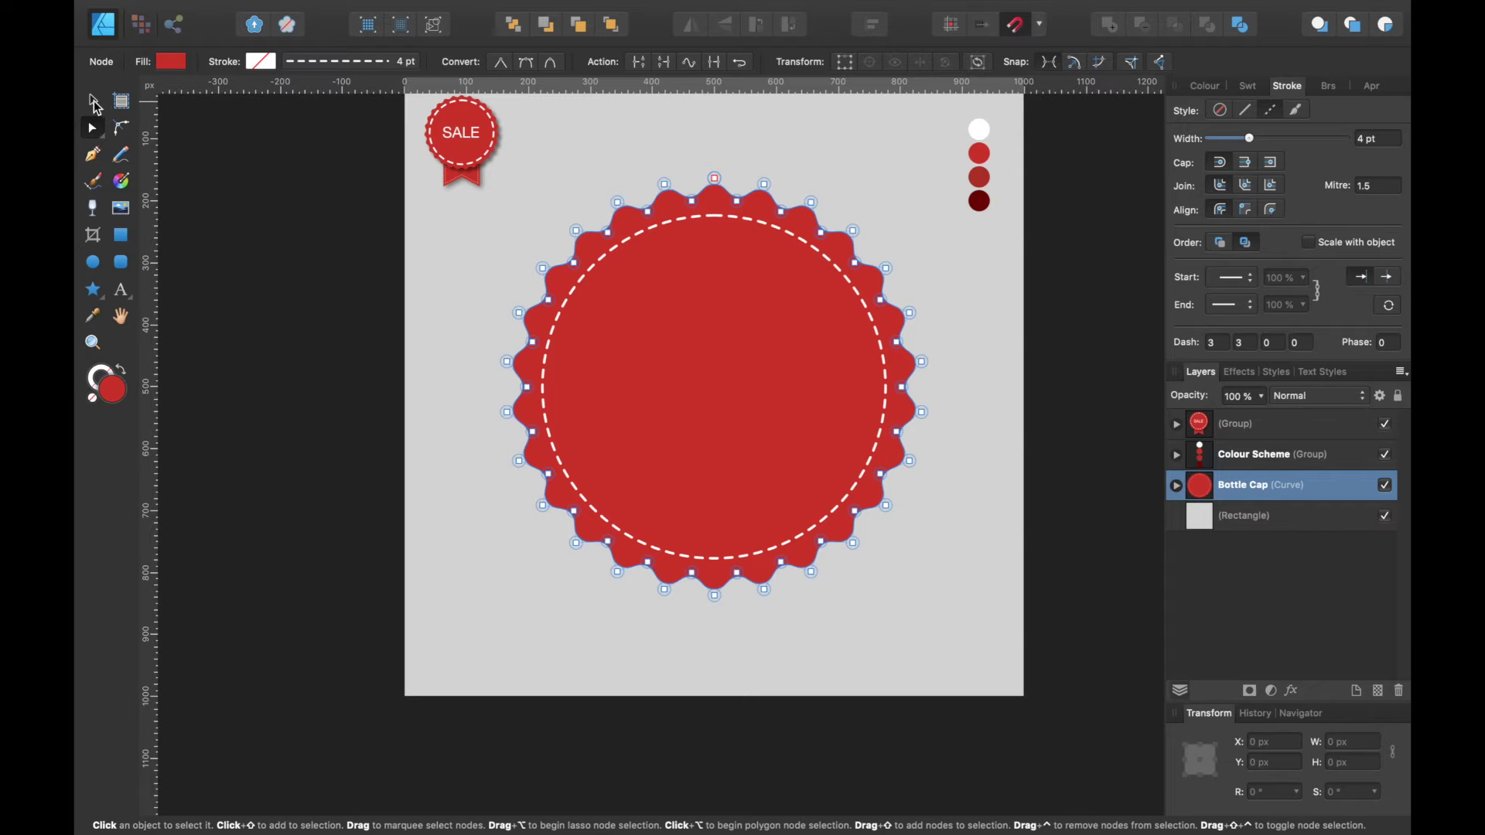
{"action": "key", "text": "v"}
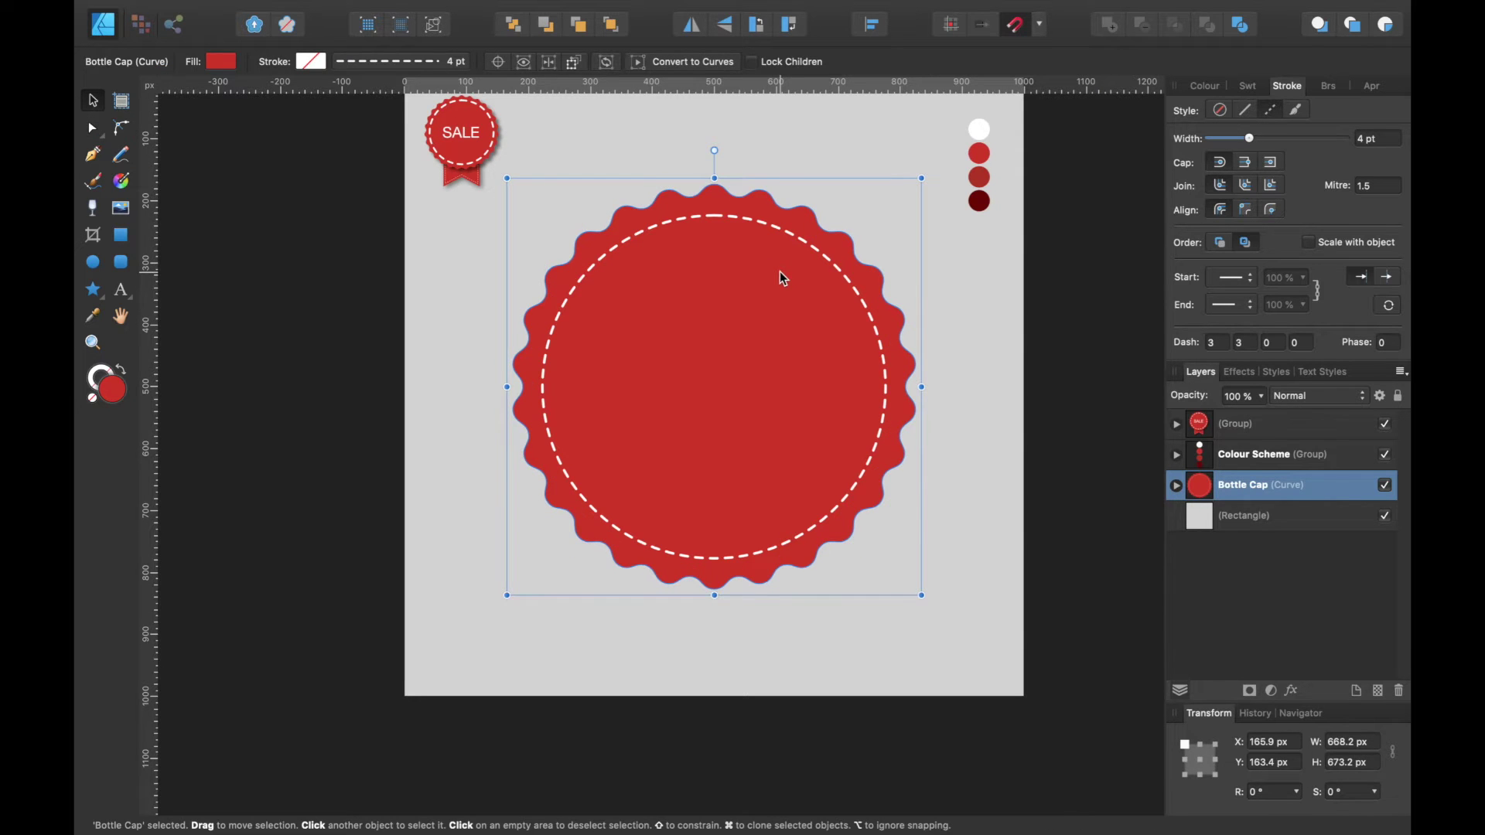
Step: Draw a ribbon rectangle about 322 × 485 px from the badge's mid-height past its lower edge and centre it horizontally on the badge
{"action": "scroll", "coordinate": [781, 277], "scroll_direction": "up", "scroll_amount": 2}
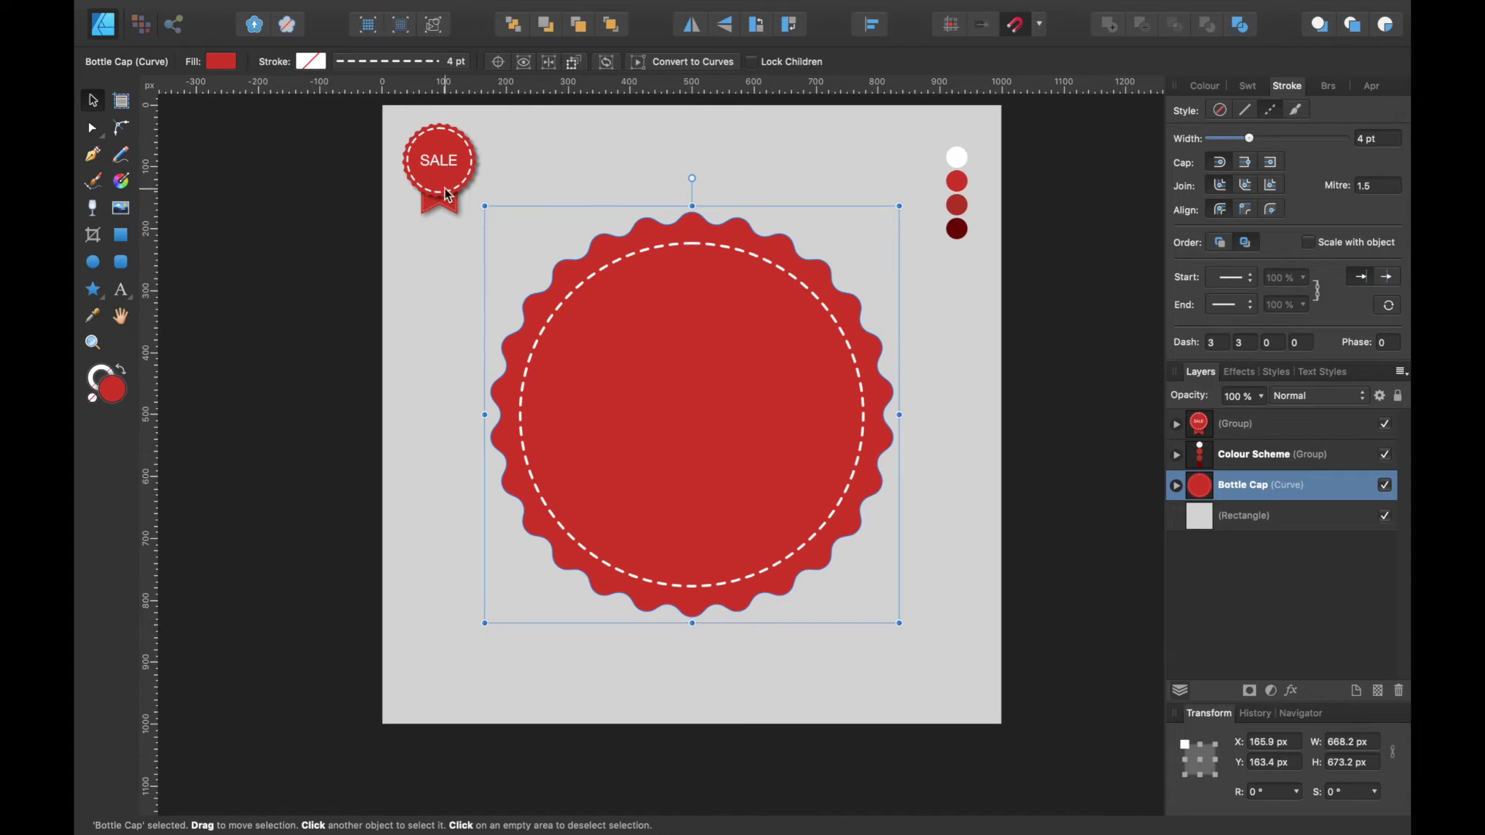
{"action": "scroll", "coordinate": [437, 210], "scroll_direction": "up", "scroll_amount": 5}
{"action": "scroll", "coordinate": [437, 207], "scroll_direction": "up", "scroll_amount": 3}
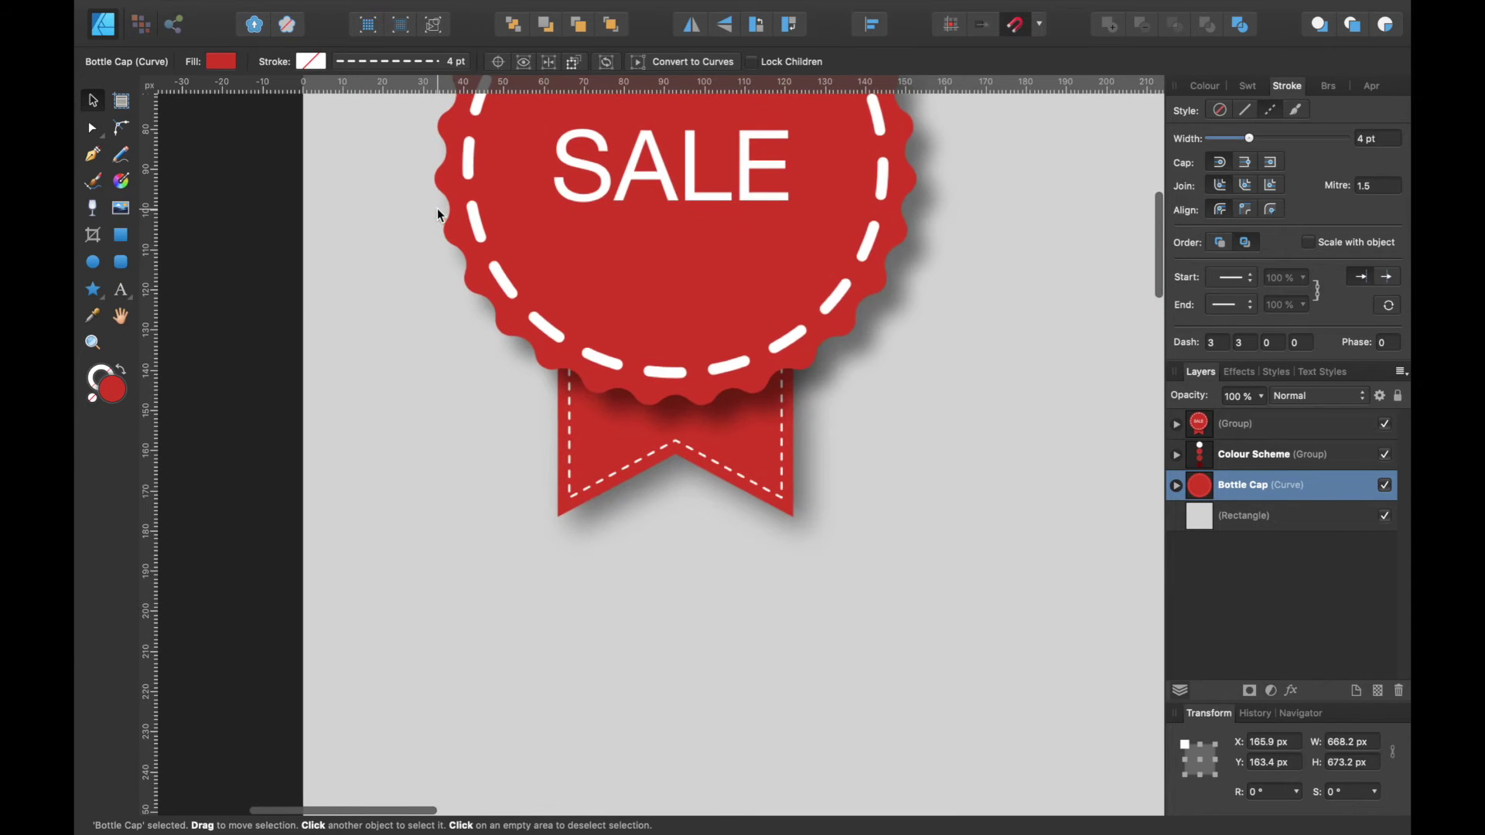
{"action": "key", "text": "super+0"}
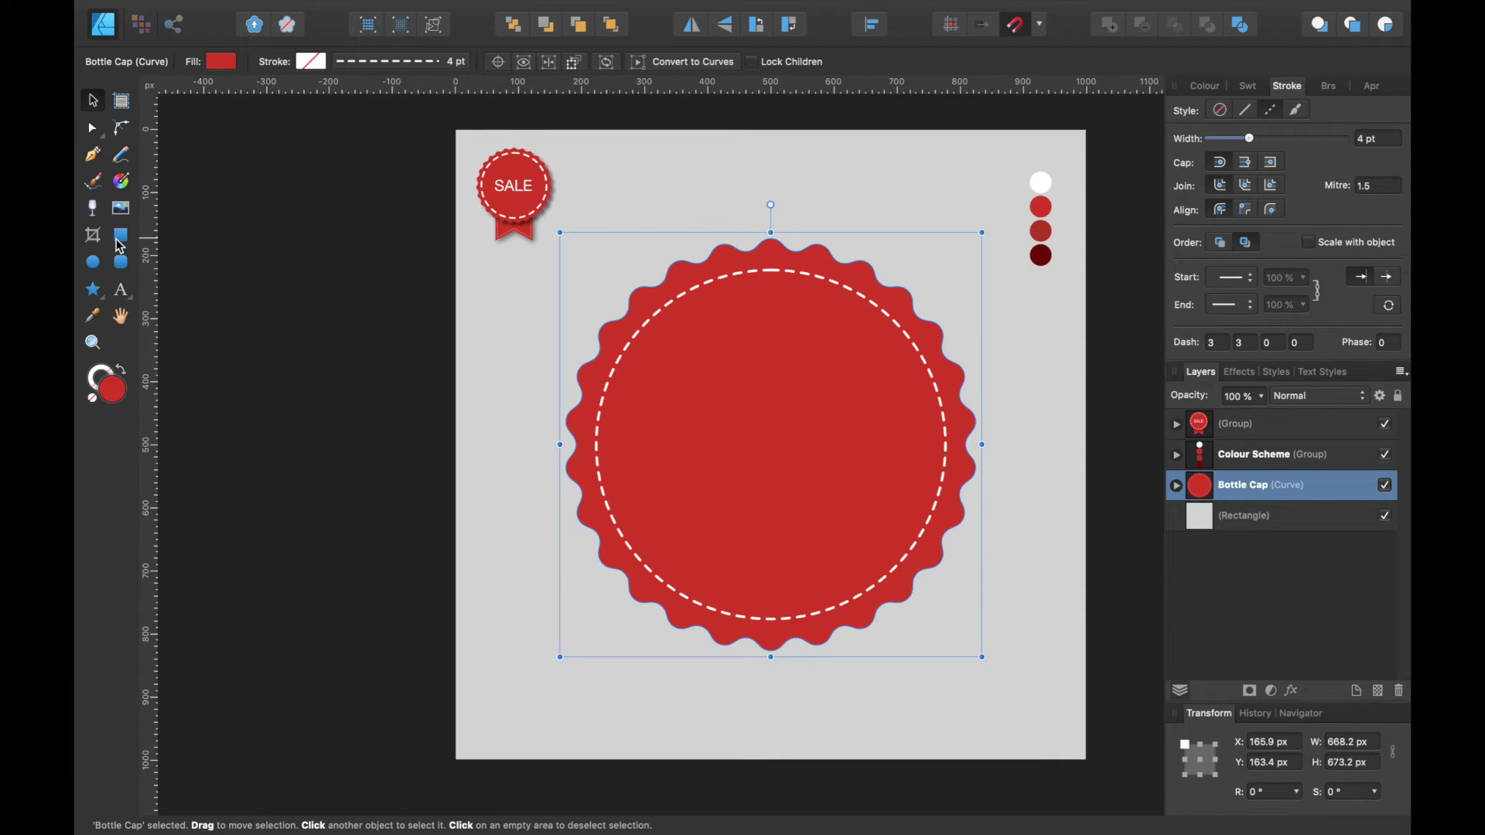
{"action": "left_click", "coordinate": [120, 244]}
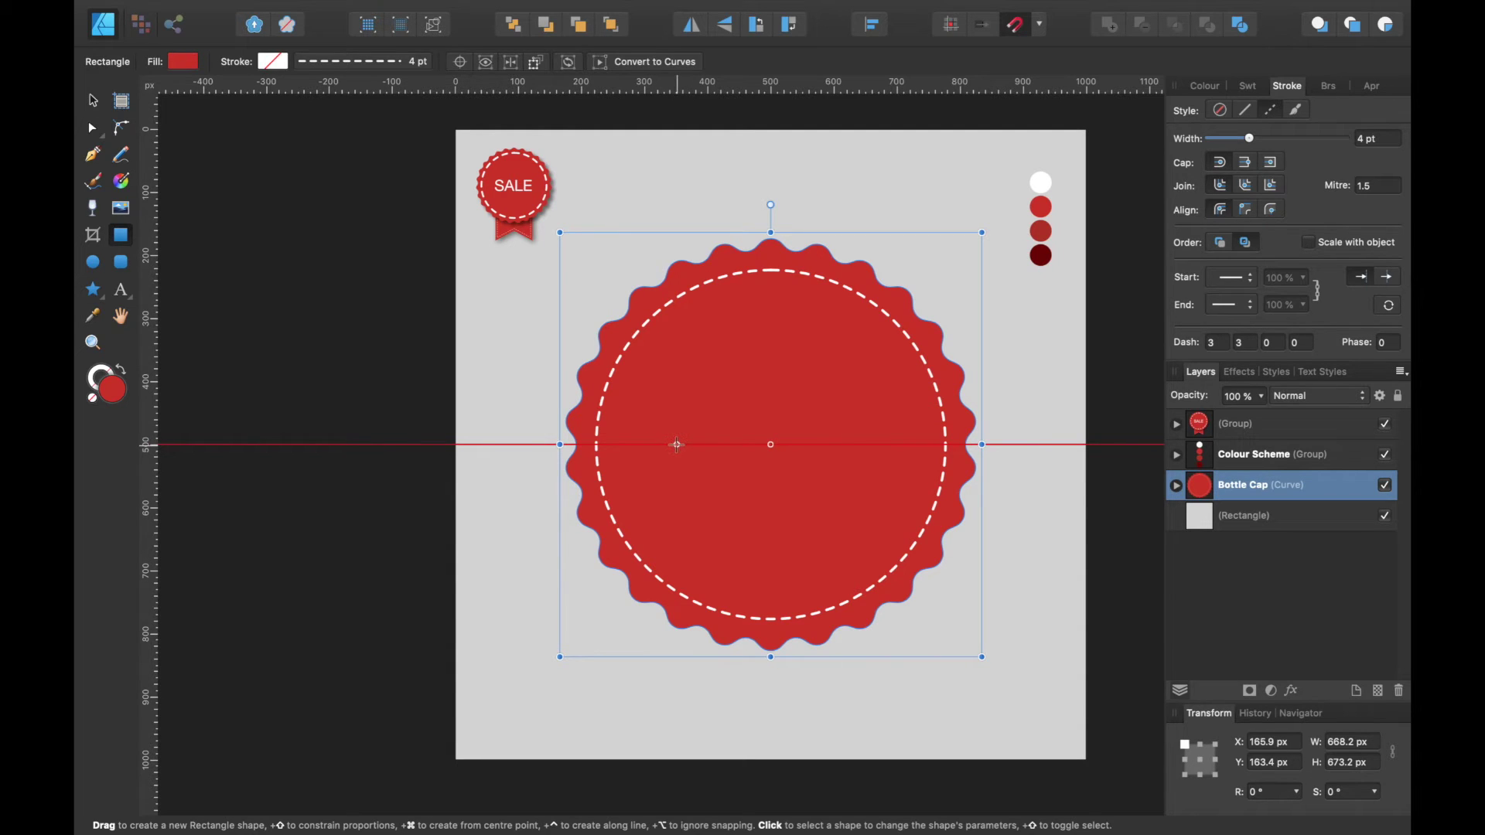
{"action": "left_click_drag", "start_coordinate": [681, 444], "coordinate": [884, 749]}
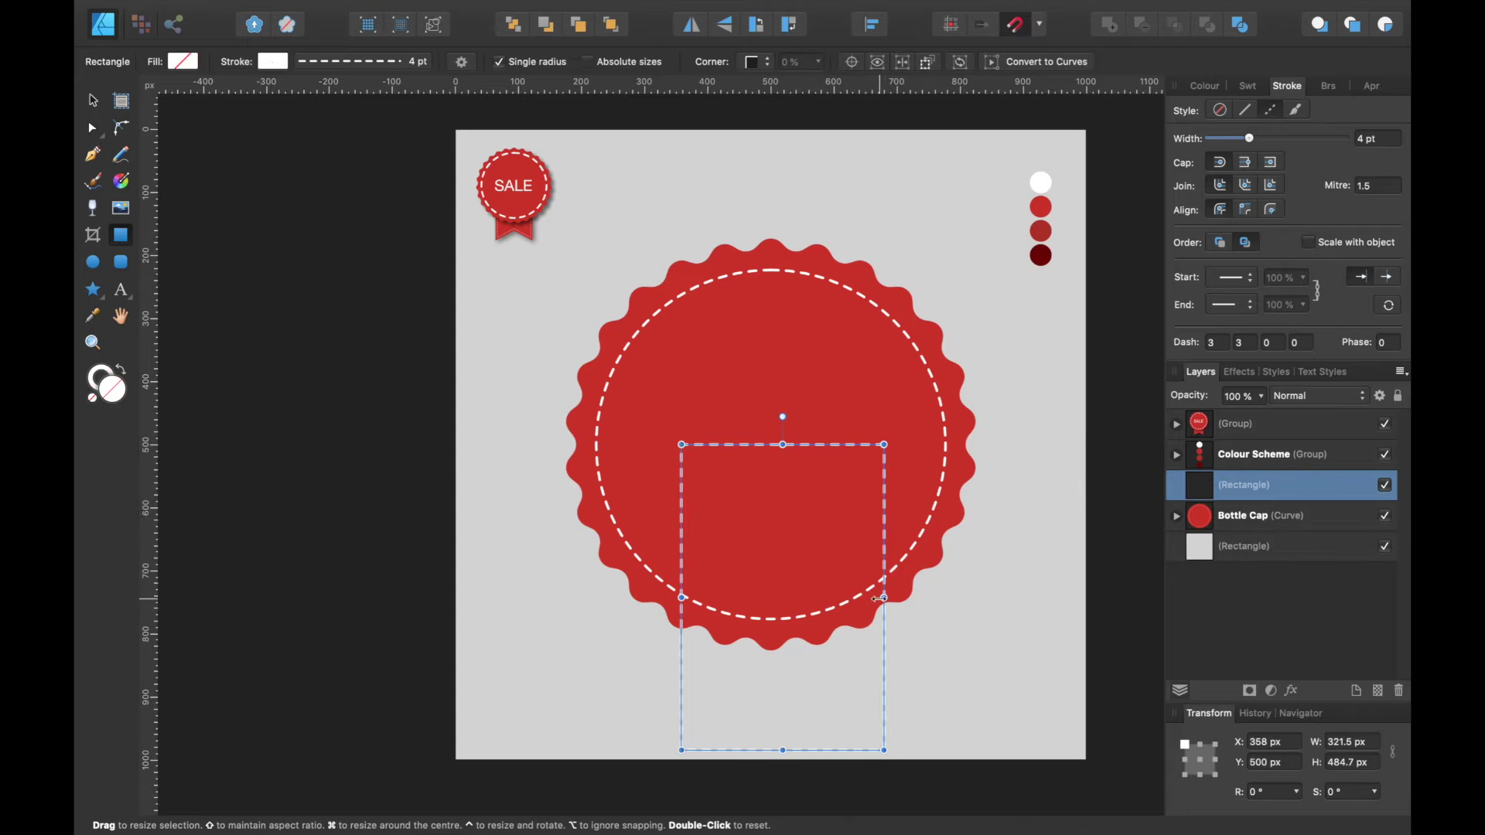
{"action": "left_click", "coordinate": [93, 103]}
{"action": "left_click_drag", "start_coordinate": [781, 500], "coordinate": [773, 506]}
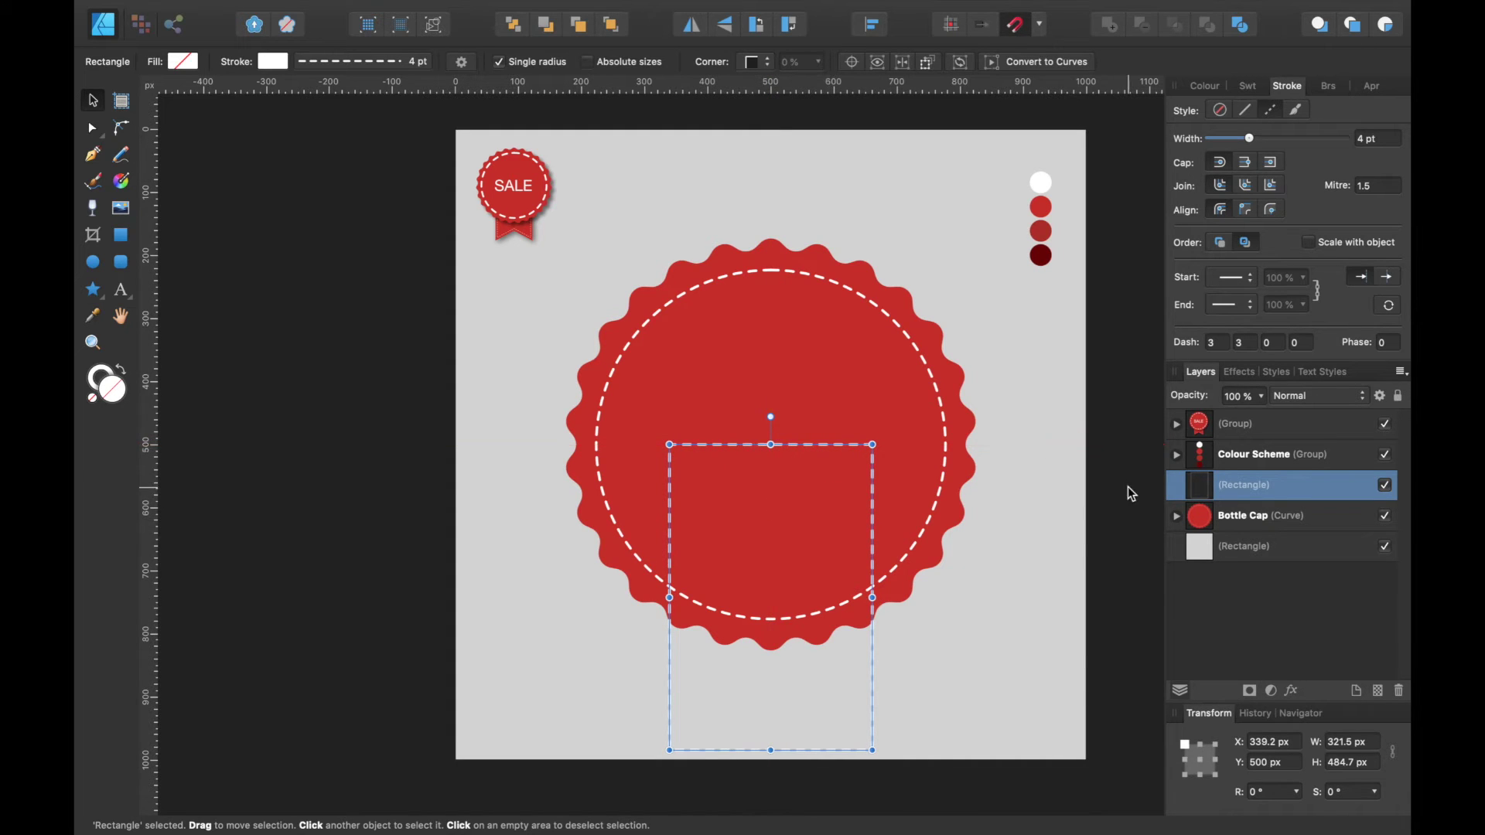
Step: Move the ribbon rectangle and Bottle Cap up together by about 97 px
{"action": "left_click", "coordinate": [1253, 522], "text": "shift"}
{"action": "left_click_drag", "start_coordinate": [872, 427], "coordinate": [863, 366]}
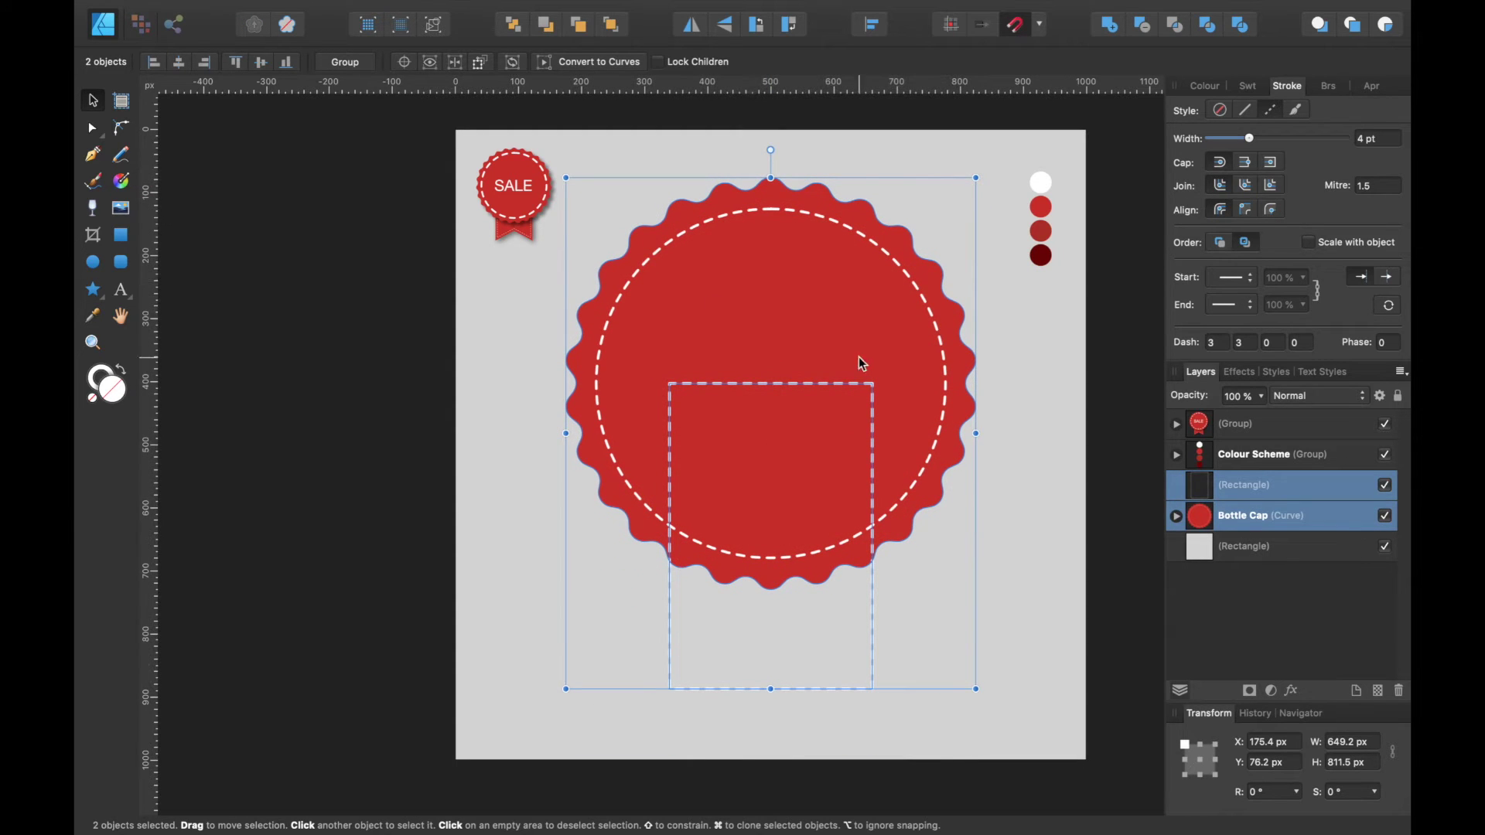
Step: Remove the ribbon rectangle's stroke and fill it with the bright red sampled from the colour scheme's second swatch
{"action": "left_click", "coordinate": [1255, 495]}
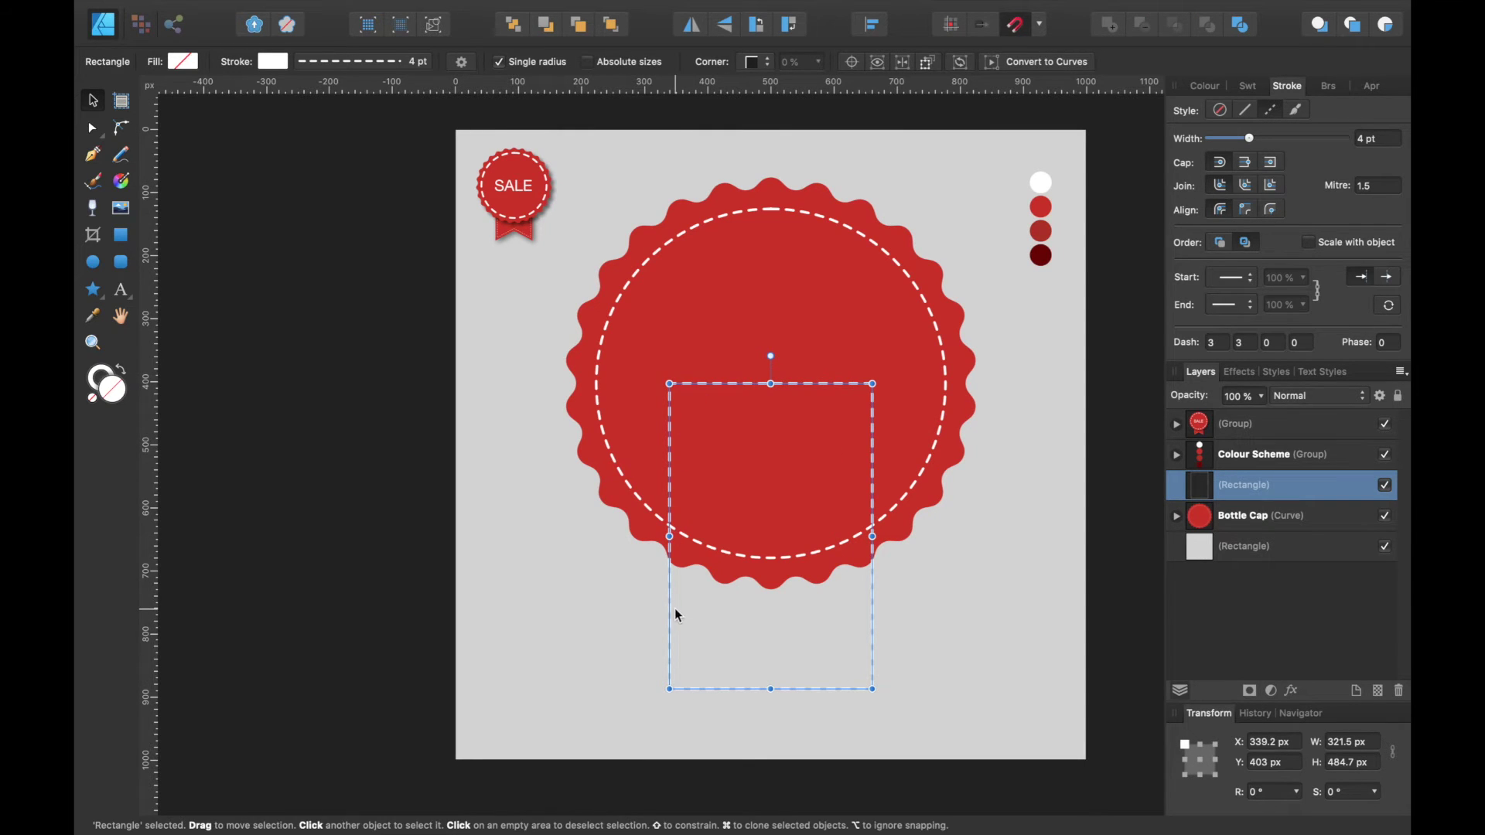
{"action": "left_click", "coordinate": [273, 61]}
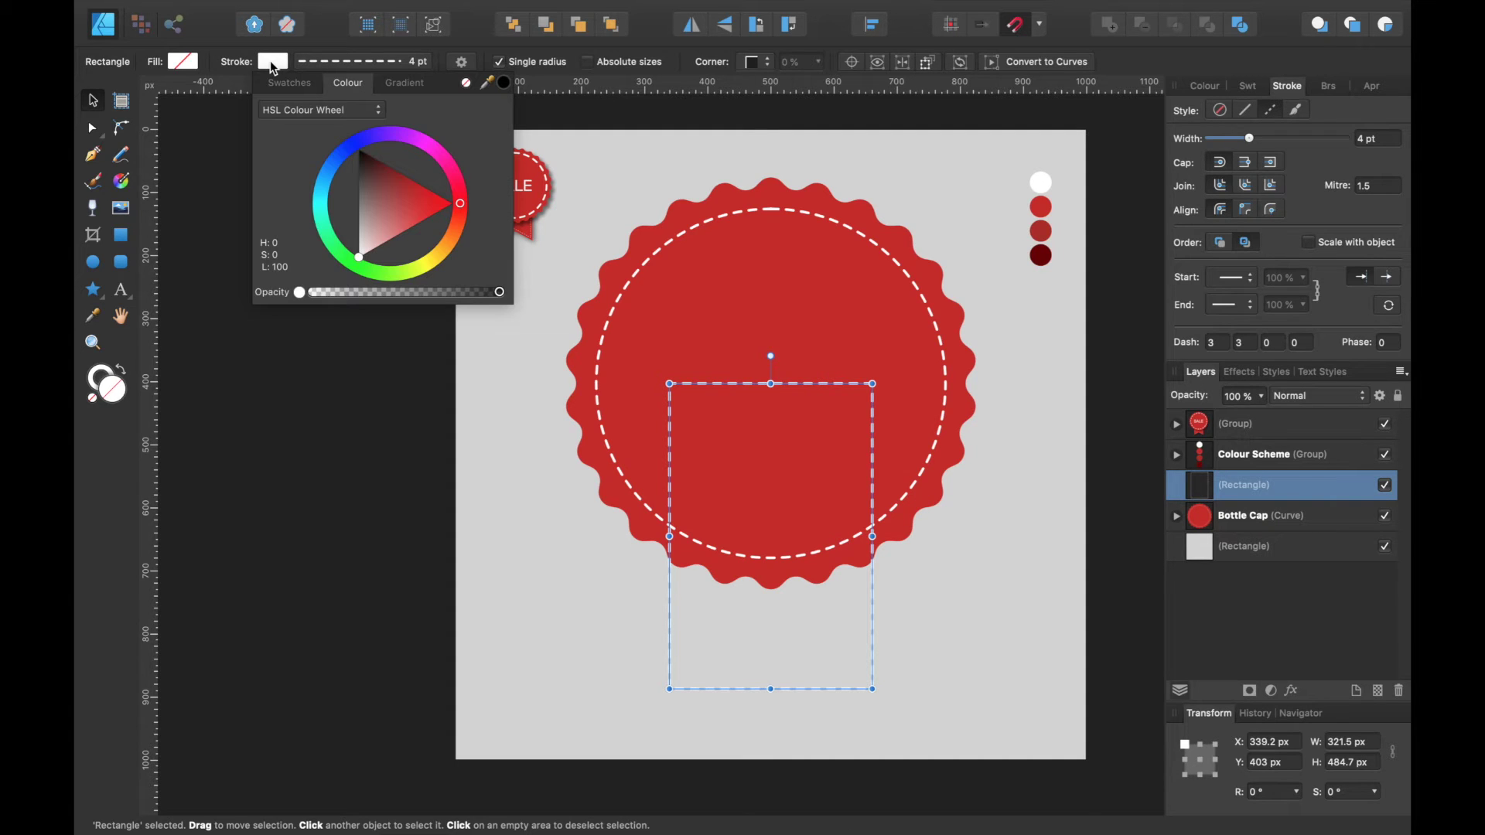
{"action": "left_click", "coordinate": [466, 84]}
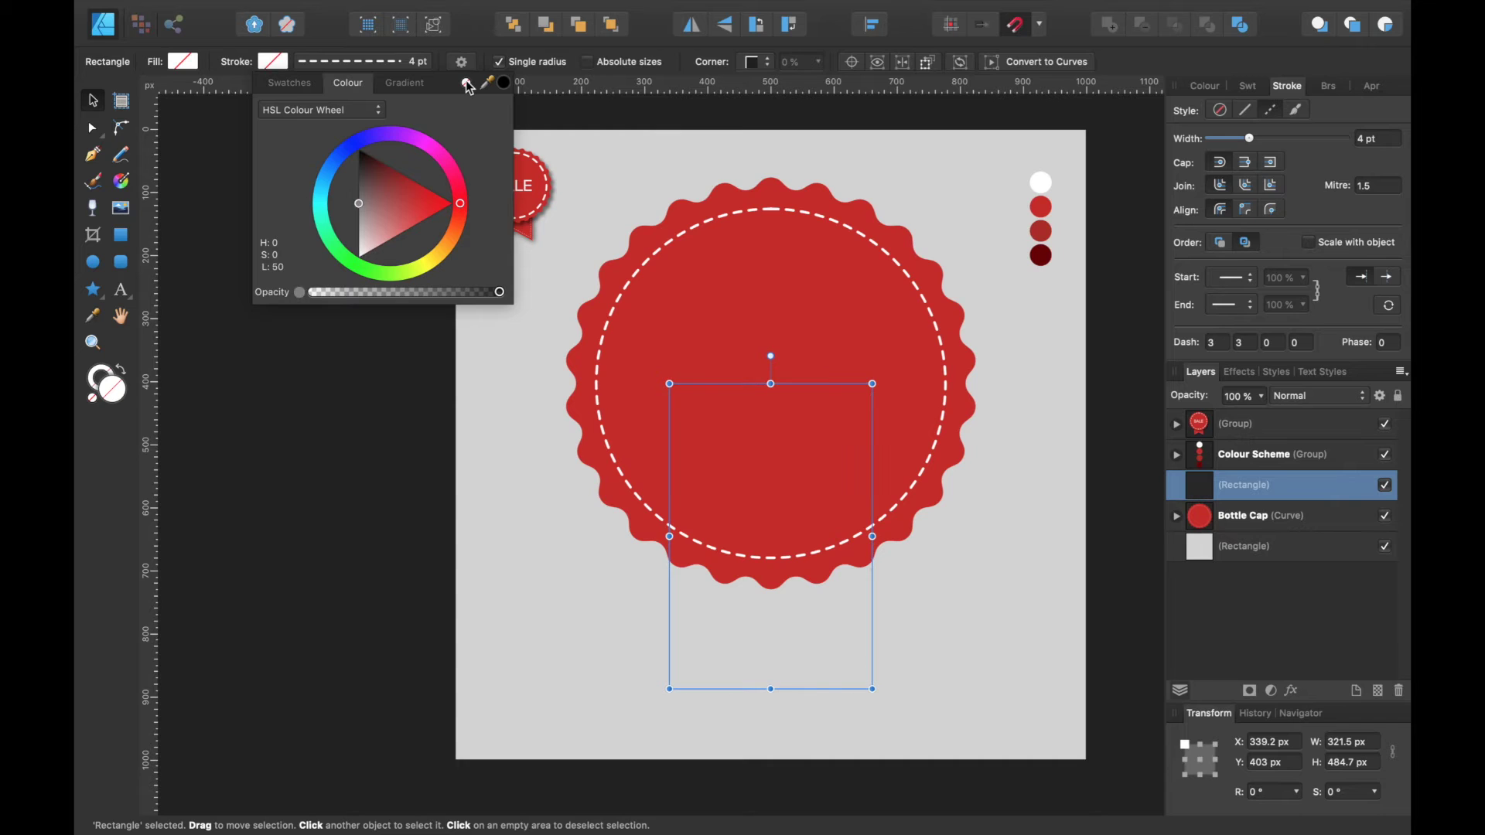
{"action": "left_click", "coordinate": [183, 62]}
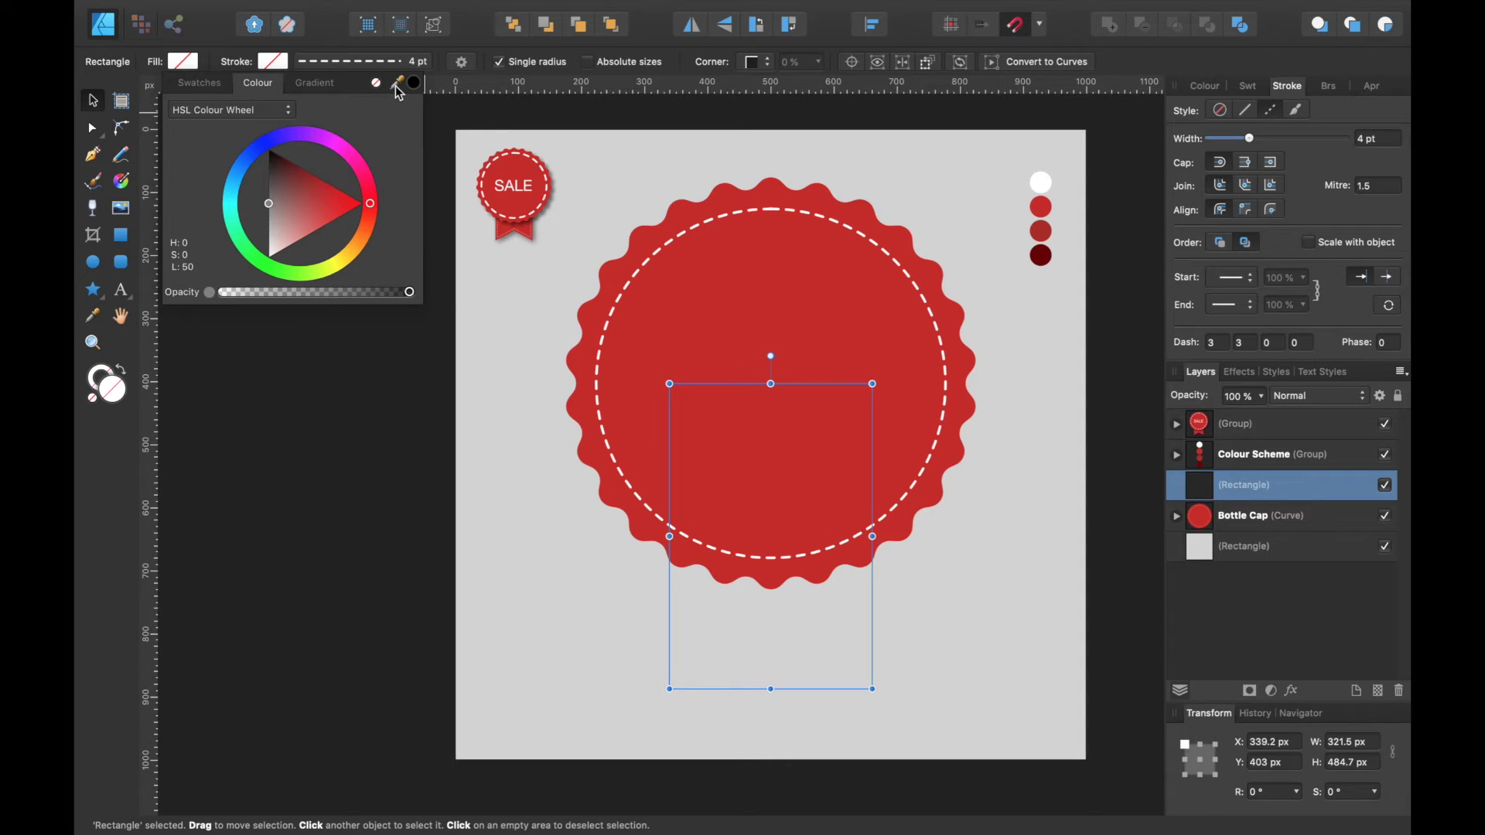
{"action": "left_click_drag", "start_coordinate": [398, 87], "coordinate": [1043, 204]}
{"action": "left_click", "coordinate": [415, 82]}
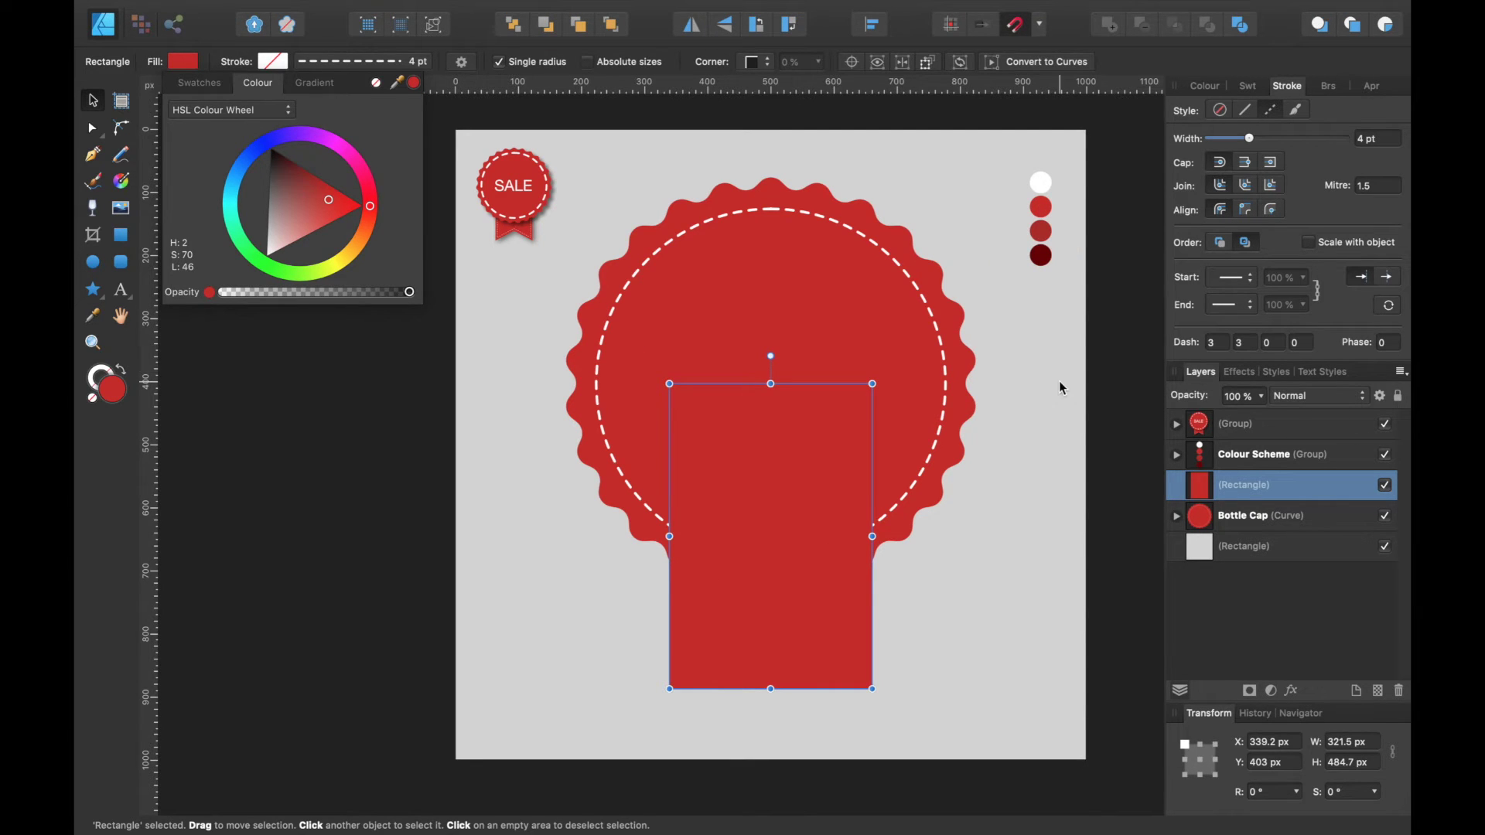
{"action": "left_click", "coordinate": [91, 109]}
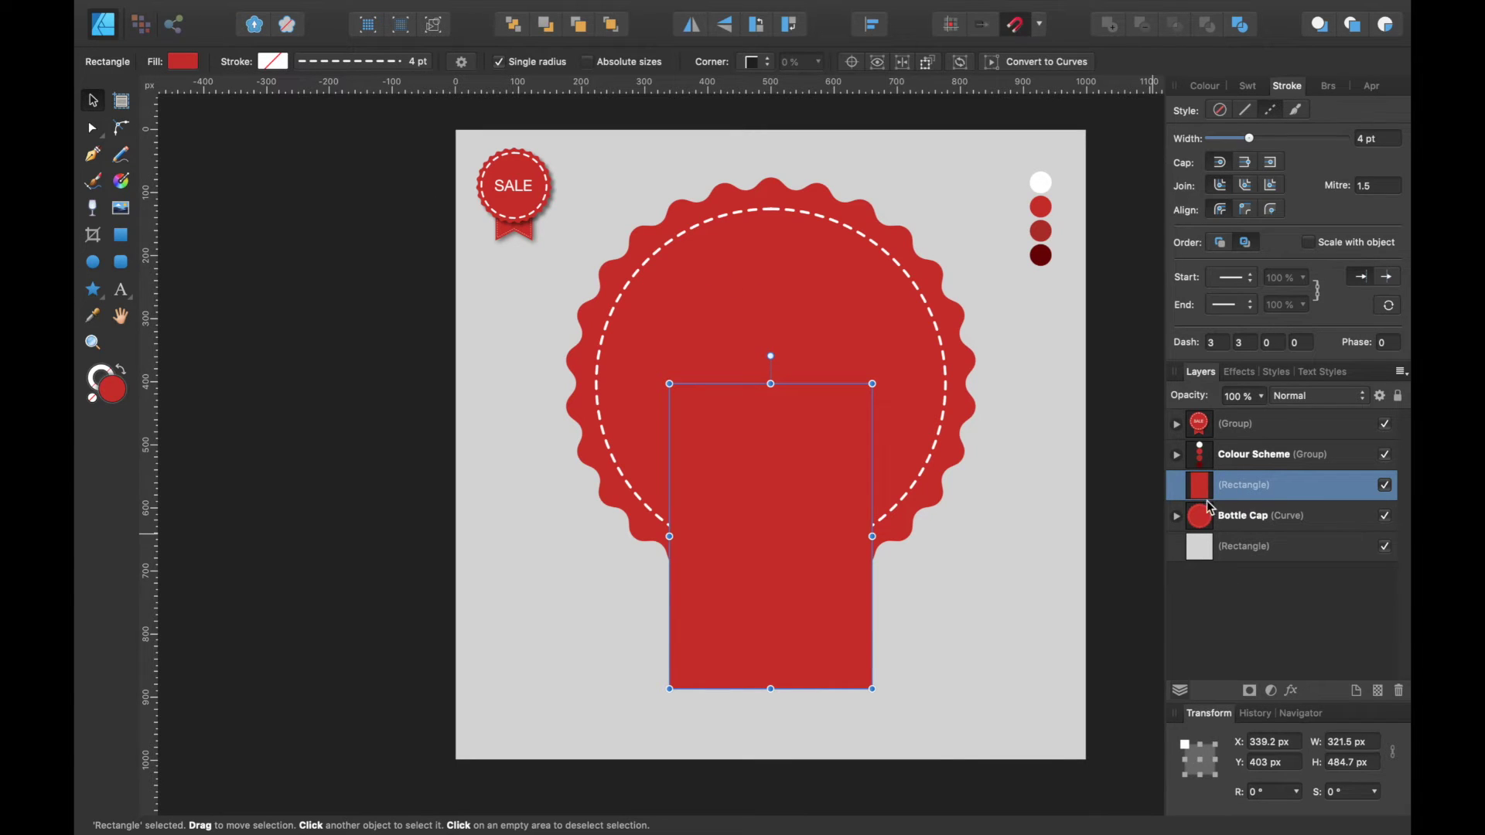
Step: Place the ribbon rectangle beneath Bottle Cap in the layer order and compare the badge with the finished sale tag
{"action": "left_click_drag", "start_coordinate": [1249, 493], "coordinate": [1180, 535]}
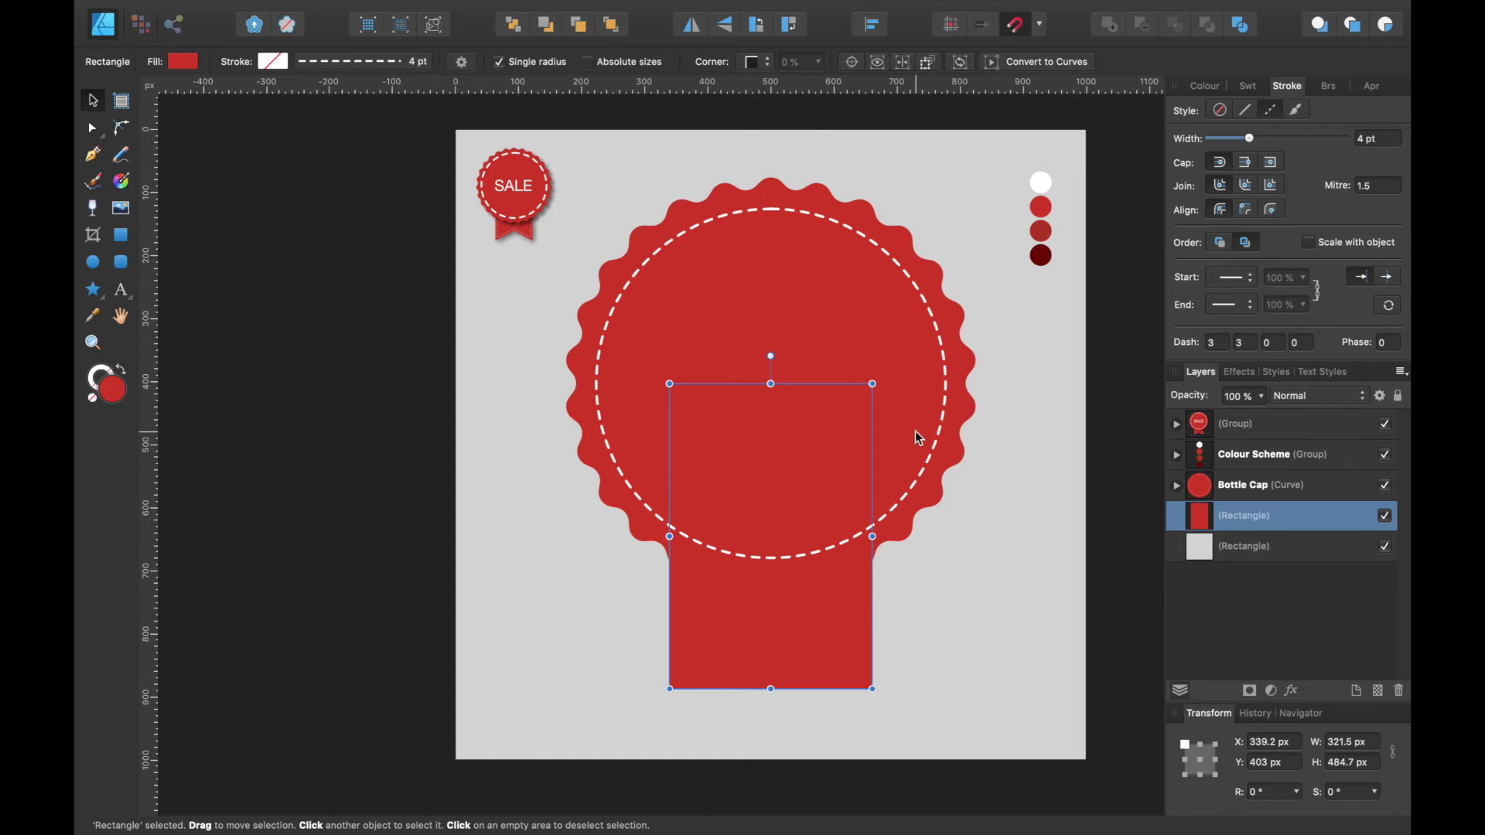
{"action": "scroll", "coordinate": [512, 188], "scroll_direction": "up", "scroll_amount": 3}
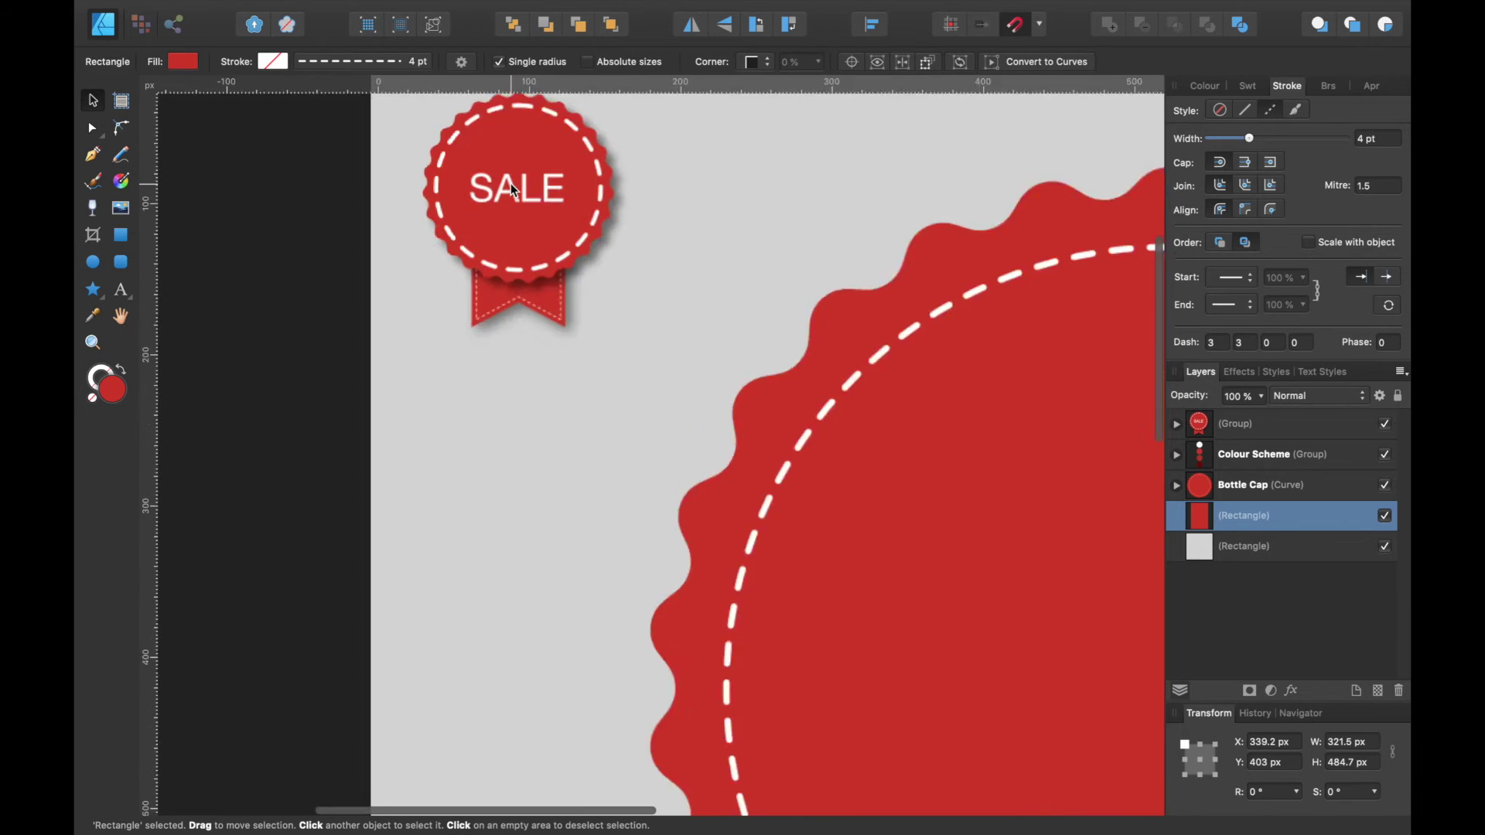
{"action": "scroll", "coordinate": [511, 183], "scroll_direction": "up", "scroll_amount": 2}
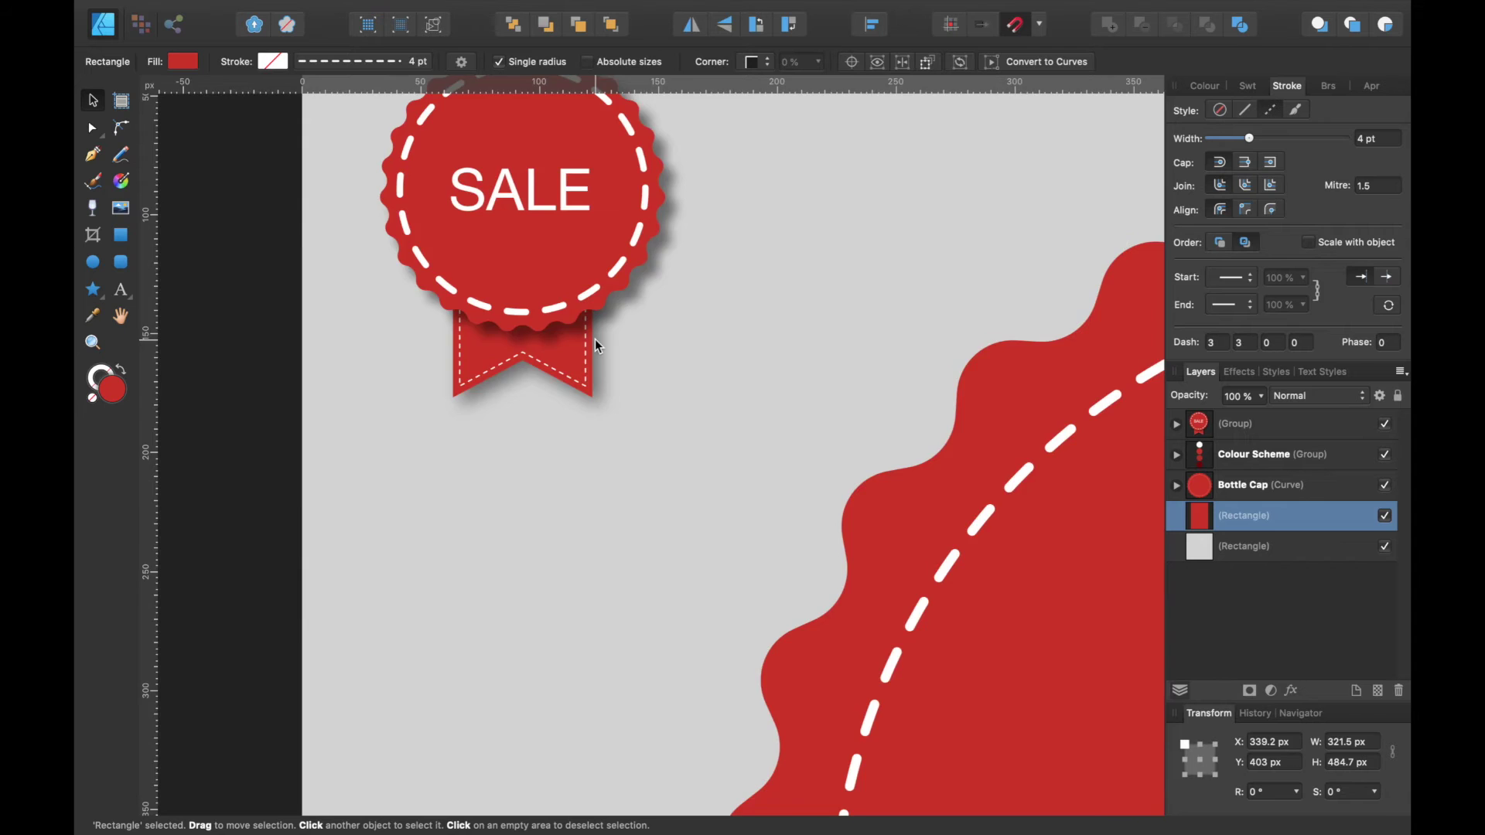
{"action": "scroll", "coordinate": [595, 339], "scroll_direction": "down", "scroll_amount": 5}
{"action": "scroll", "coordinate": [596, 338], "scroll_direction": "down", "scroll_amount": 2}
{"action": "scroll", "coordinate": [596, 339], "scroll_direction": "right", "scroll_amount": 2}
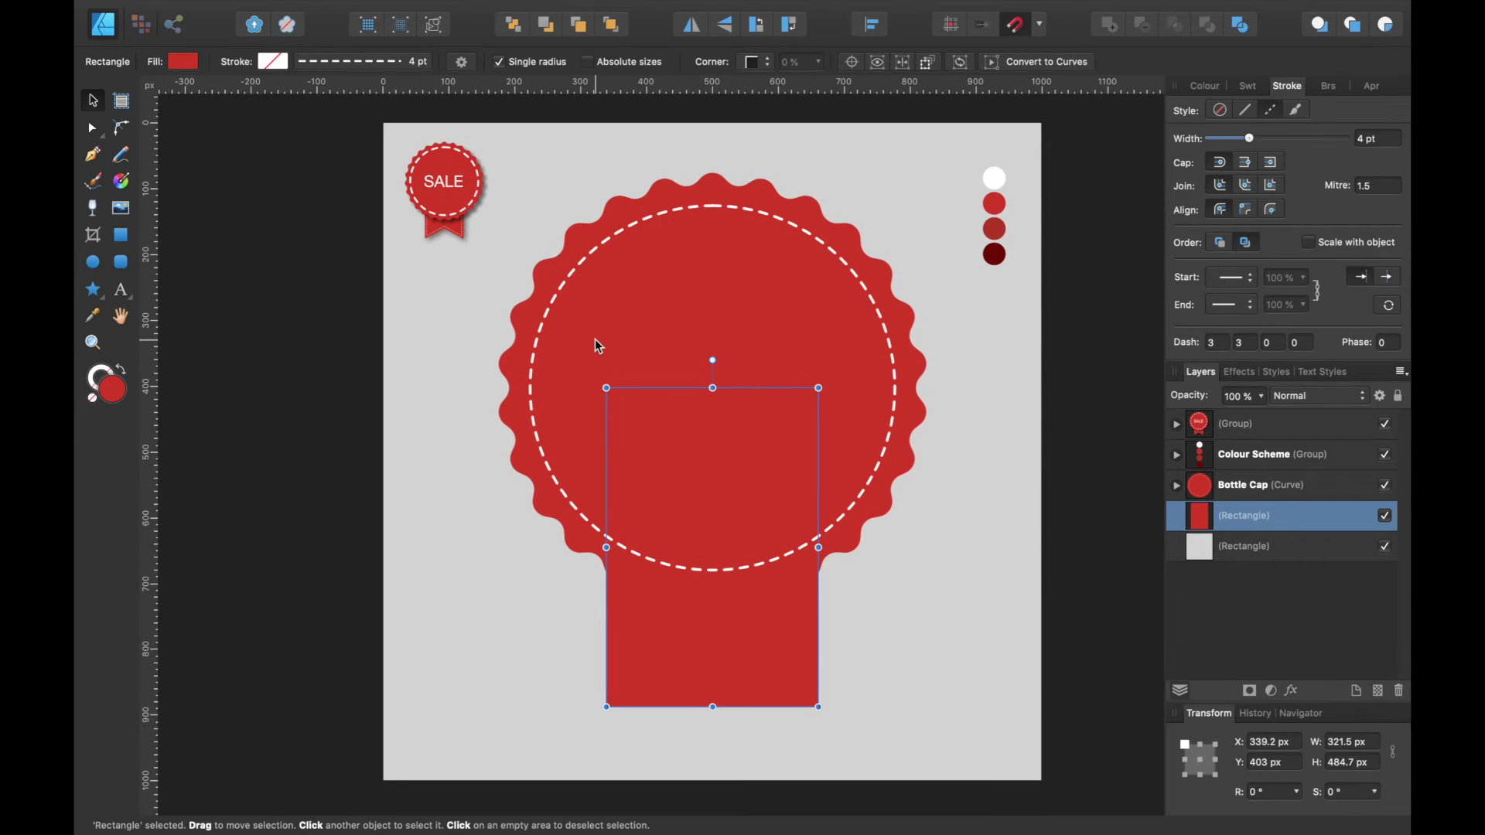
Step: Add an outer shadow to Bottle Cap with a radius of about 18.8 px and an offset of about 16.8 px
{"action": "left_click", "coordinate": [1269, 488]}
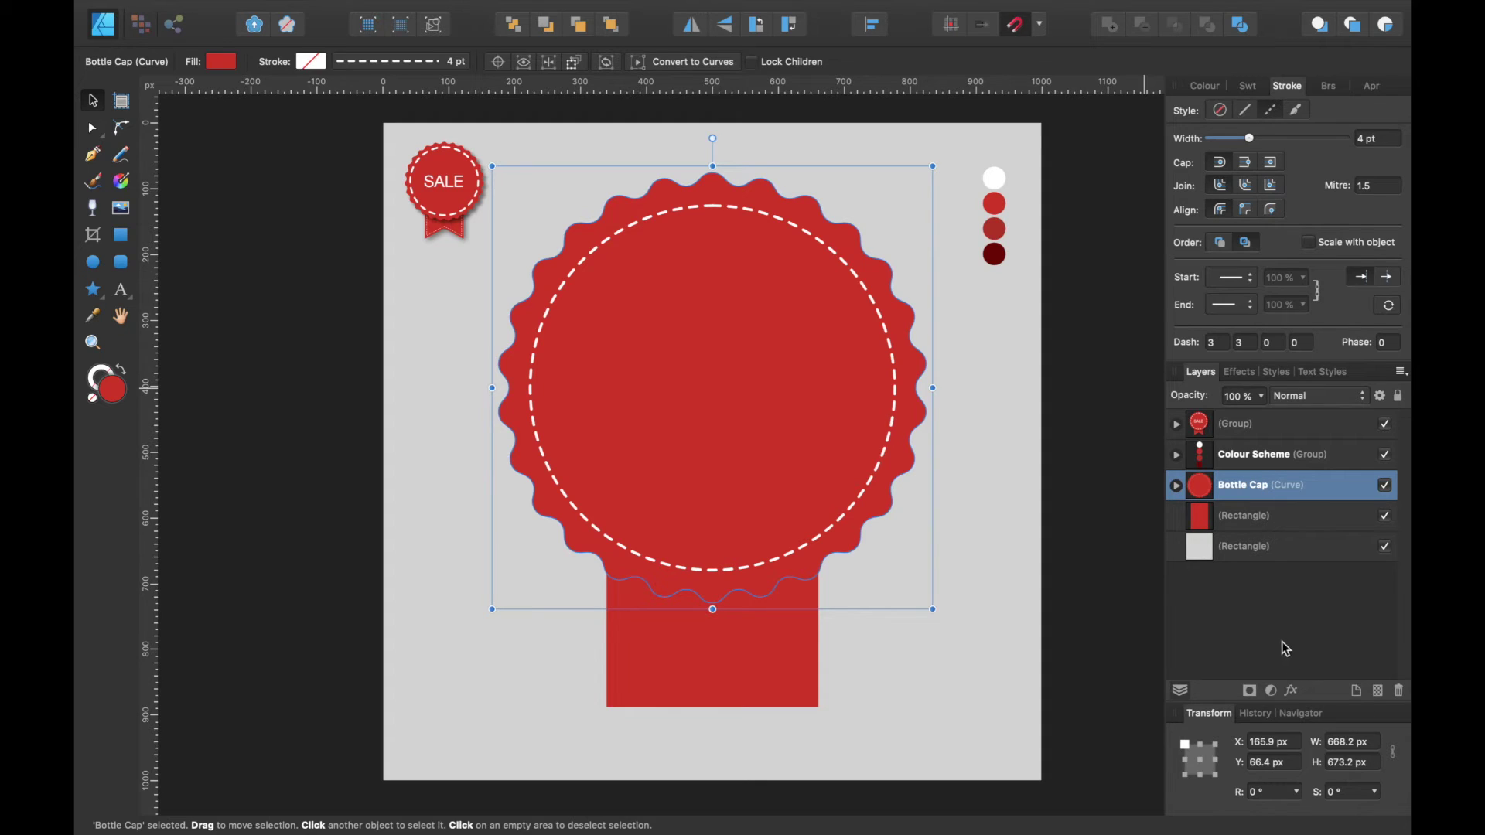
{"action": "left_click", "coordinate": [1292, 690]}
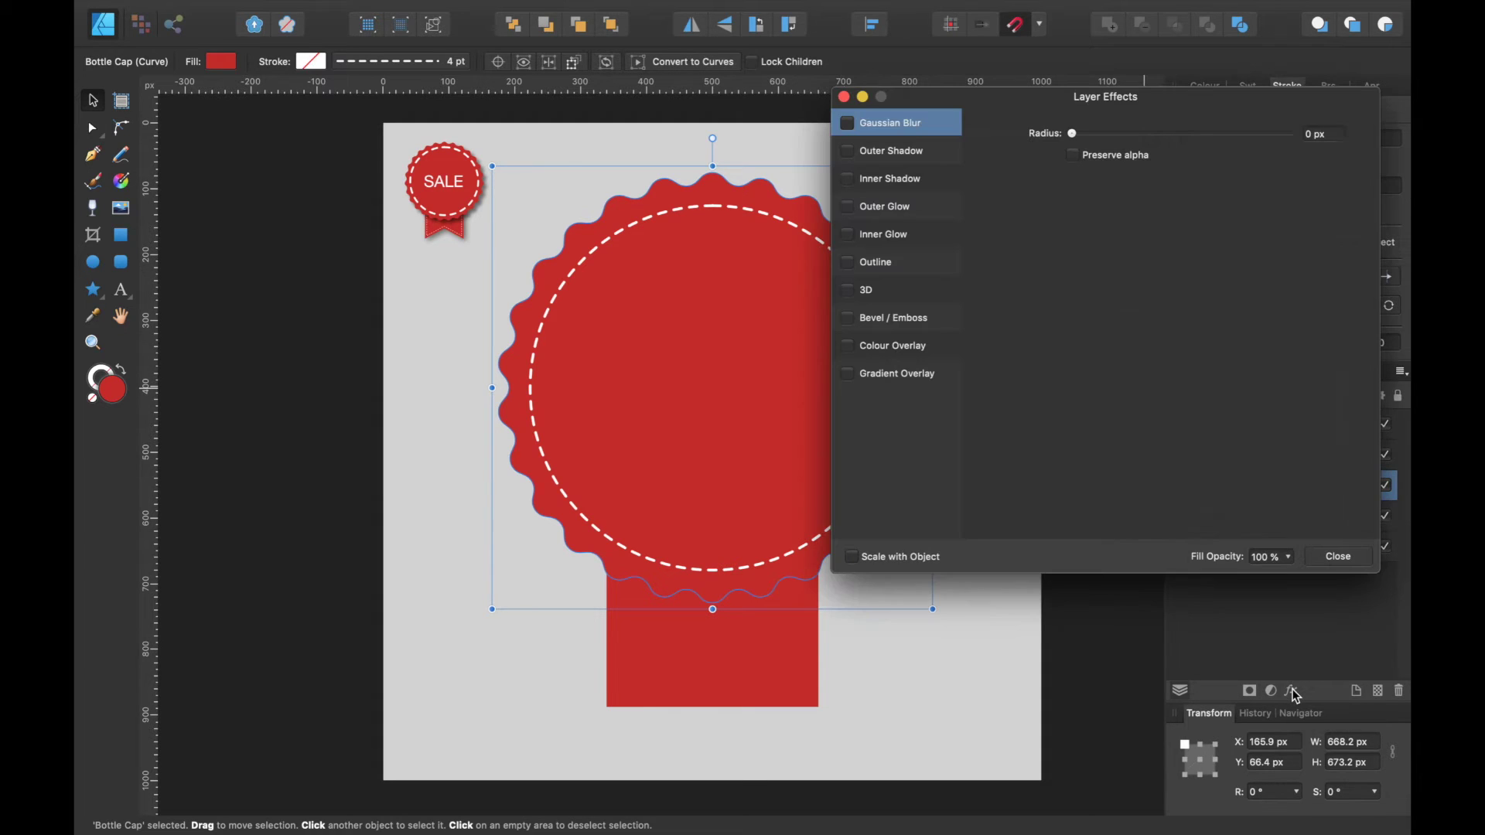
{"action": "left_click", "coordinate": [901, 158]}
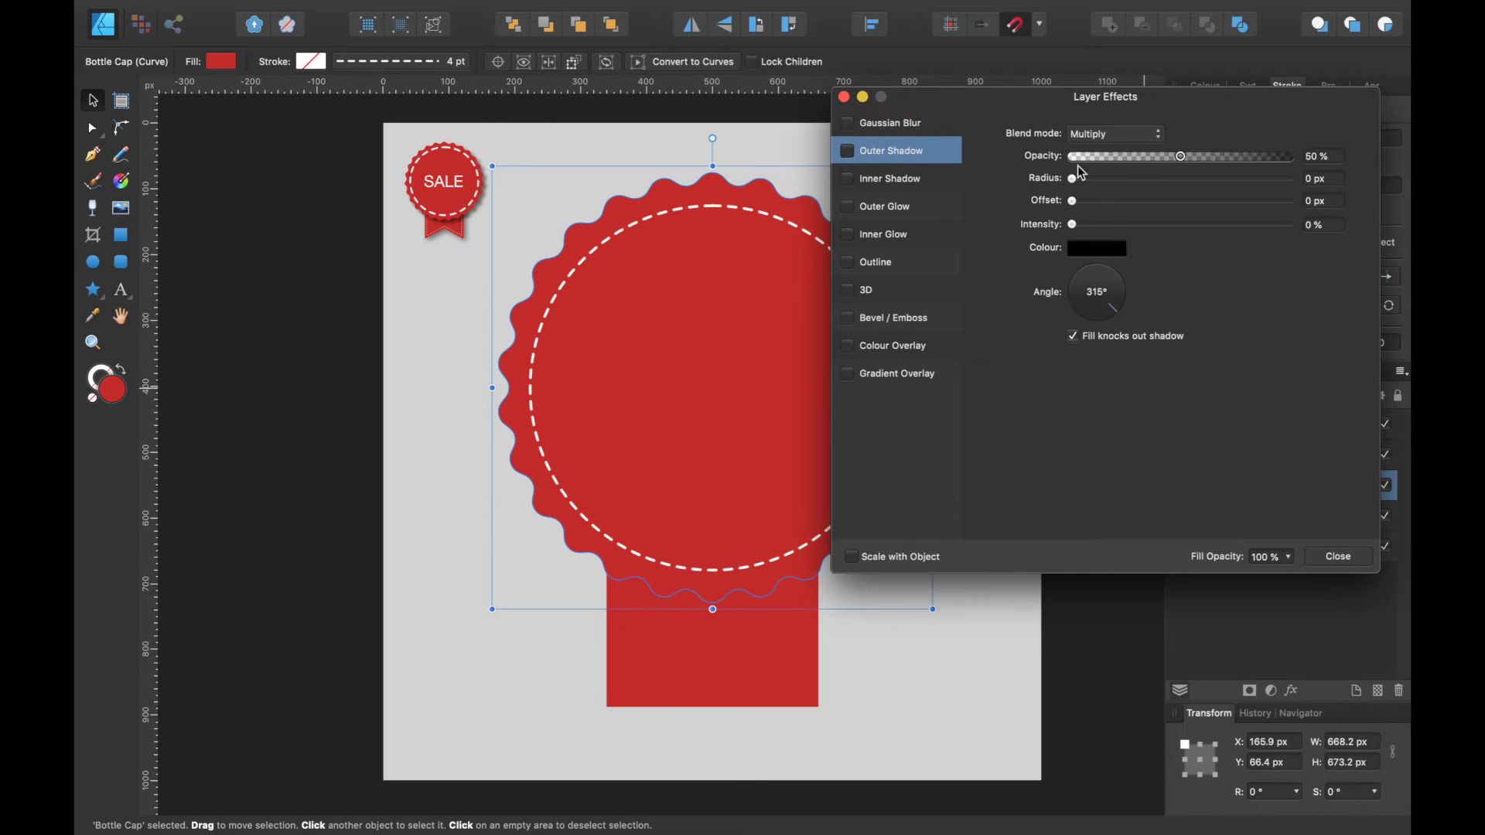
{"action": "left_click_drag", "start_coordinate": [1077, 186], "coordinate": [1123, 180]}
{"action": "scroll", "coordinate": [778, 391], "scroll_direction": "right", "scroll_amount": 5}
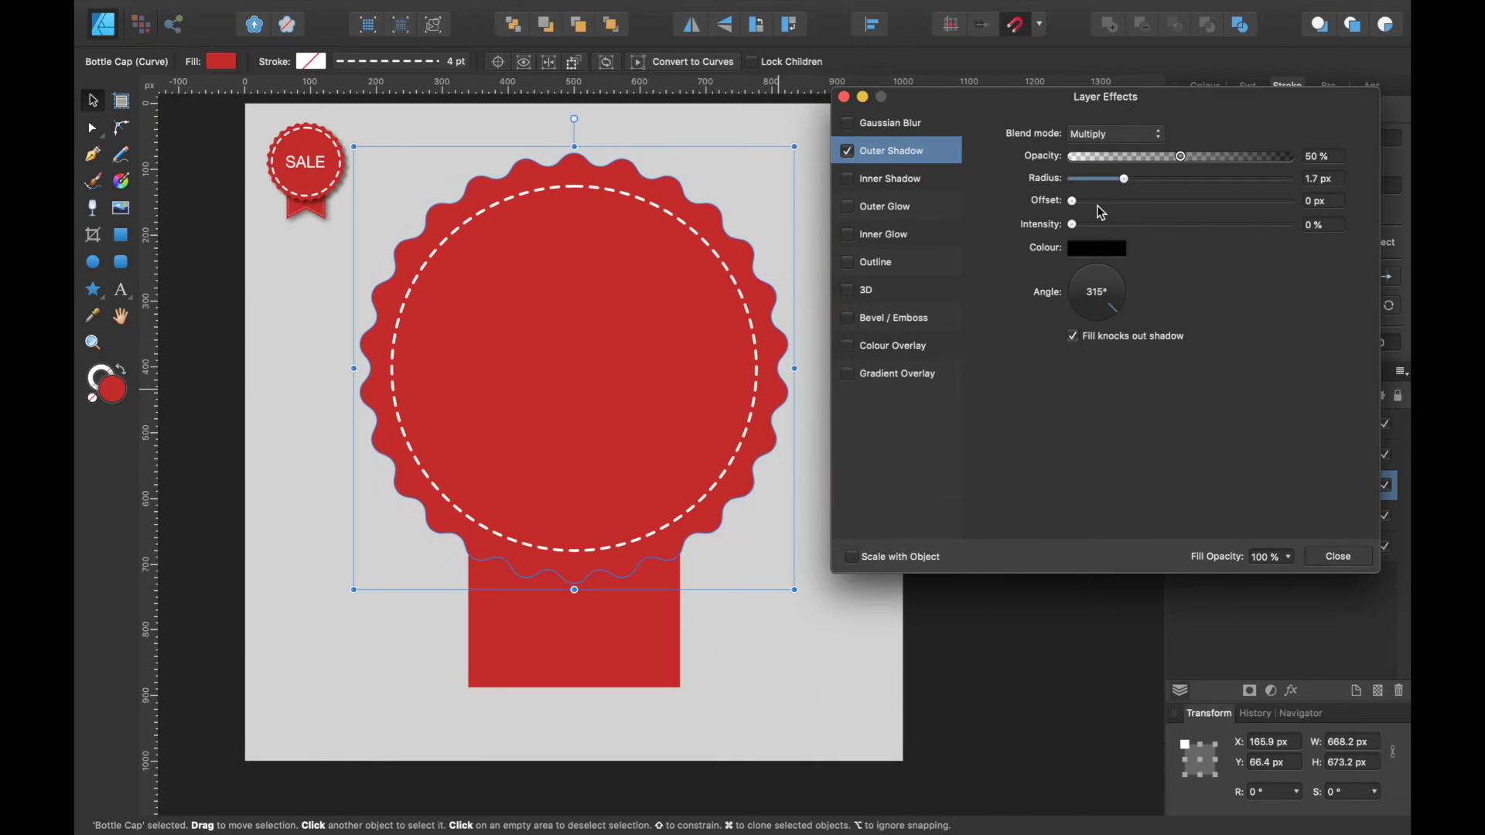
{"action": "left_click_drag", "start_coordinate": [1074, 204], "coordinate": [1182, 203]}
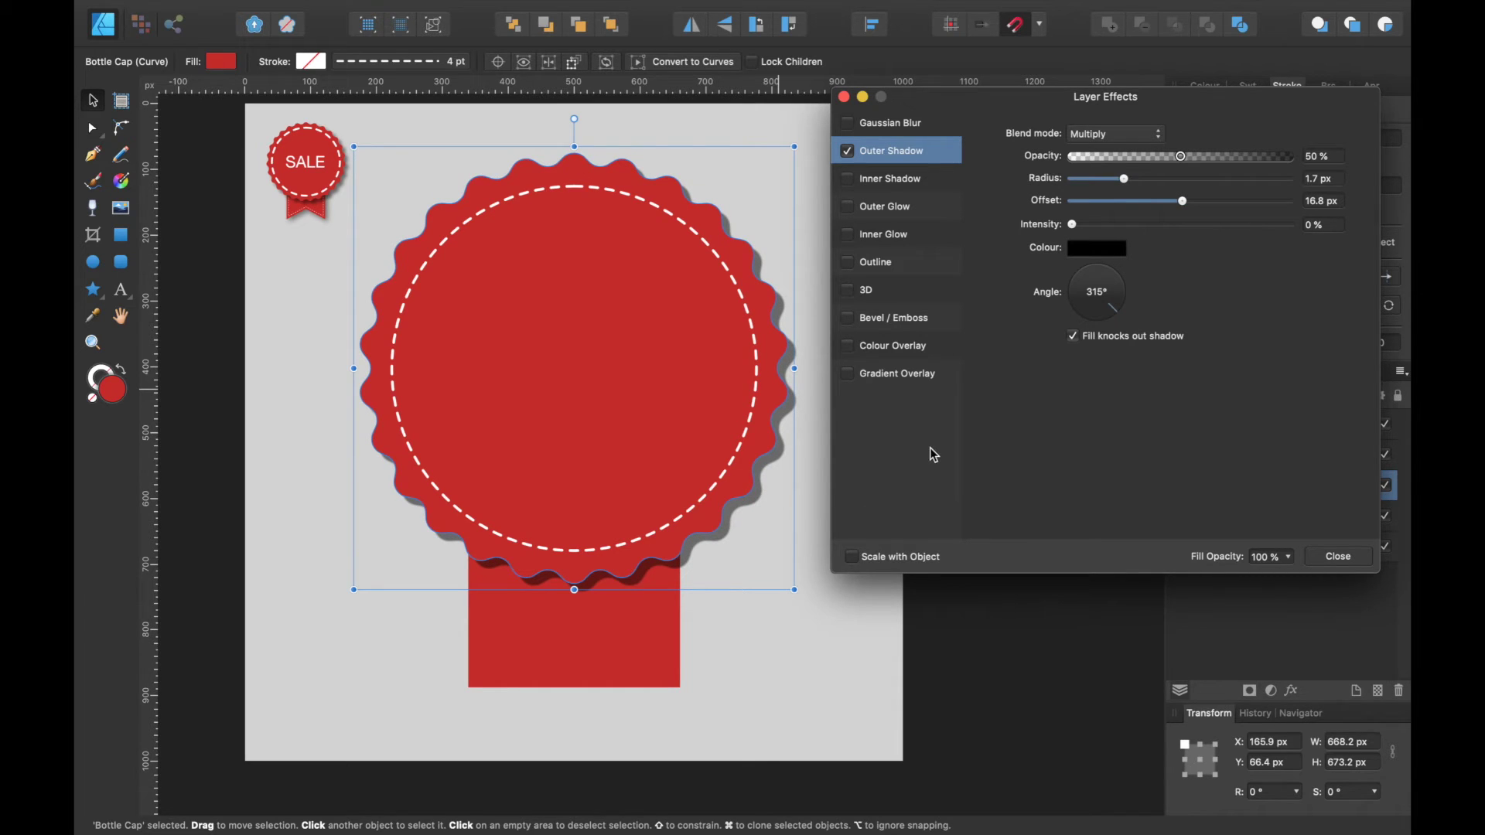
{"action": "left_click_drag", "start_coordinate": [1125, 178], "coordinate": [1188, 171]}
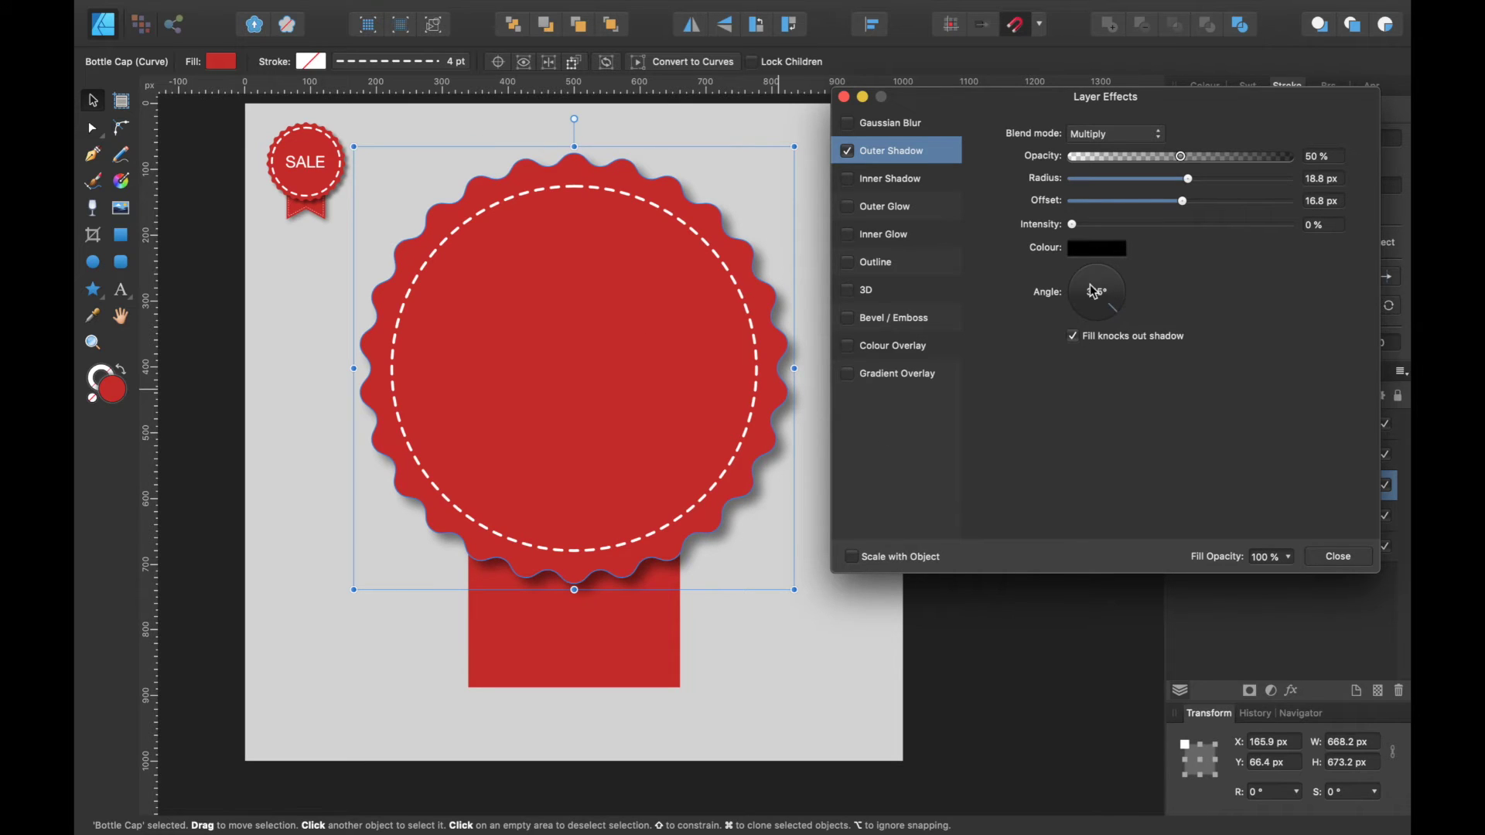
{"action": "mouse_move", "coordinate": [1117, 309]}
{"action": "left_mouse_down"}
{"action": "mouse_move", "coordinate": [1055, 319]}
{"action": "mouse_move", "coordinate": [1022, 301]}
{"action": "mouse_move", "coordinate": [1064, 319]}
{"action": "mouse_move", "coordinate": [1115, 312]}
{"action": "left_mouse_up"}
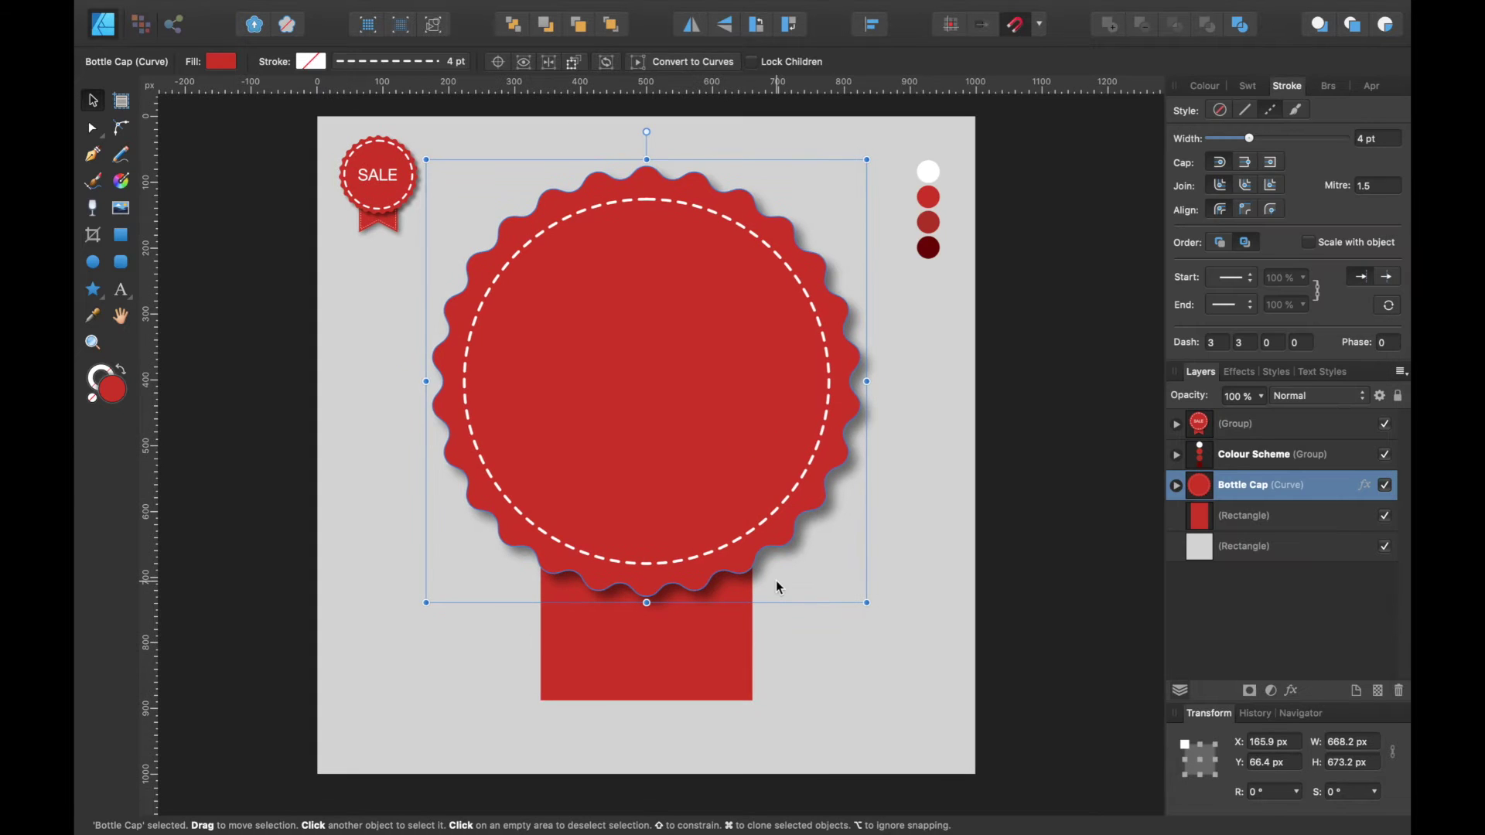
Step: Rename the red rectangle layer Ribbon and keep it selected
{"action": "left_click", "coordinate": [1242, 523]}
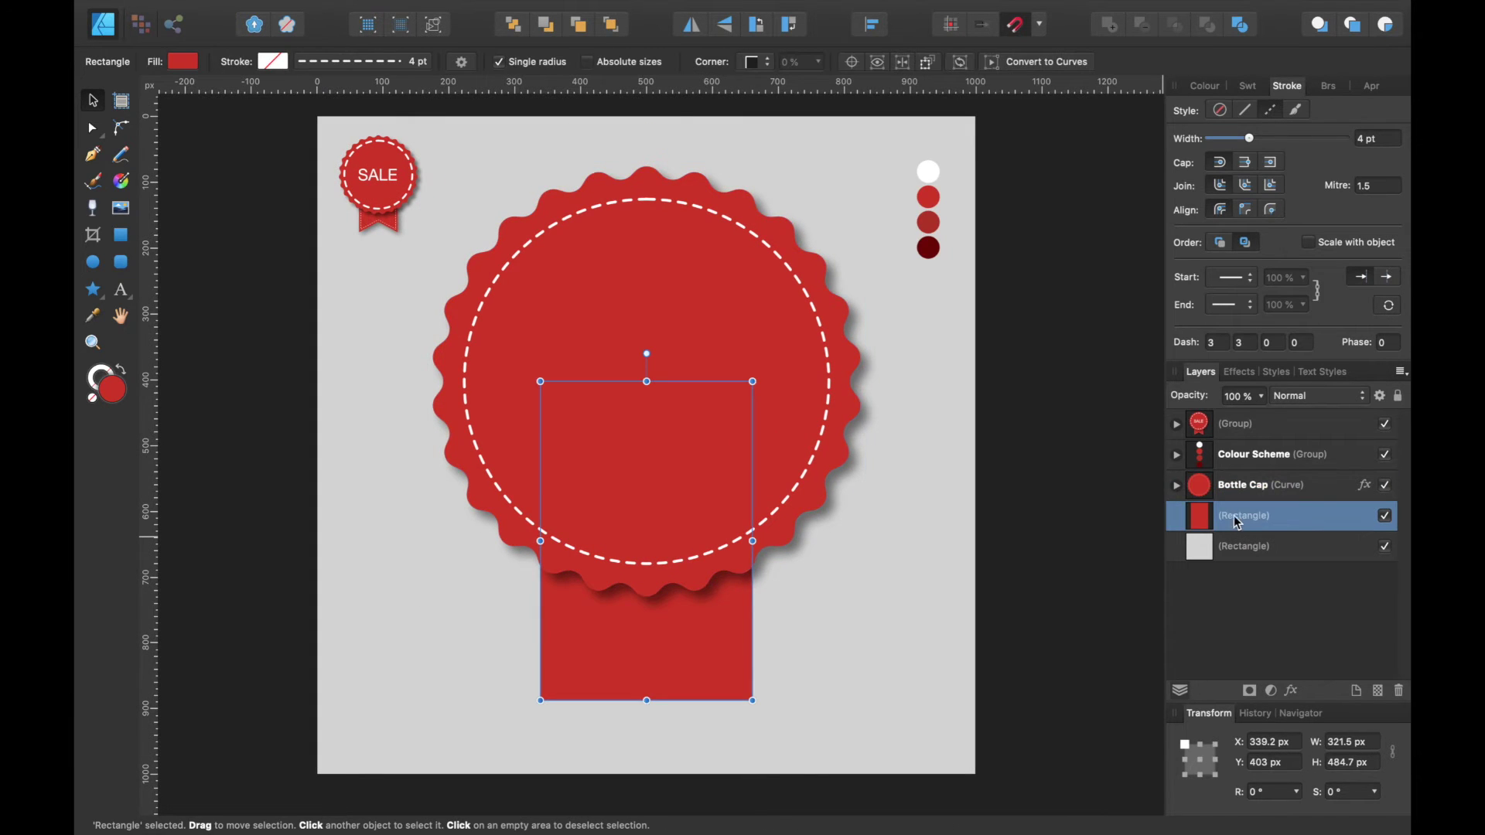
{"action": "double_click", "coordinate": [1251, 518]}
{"action": "type", "text": "Ribbon"}
{"action": "left_click", "coordinate": [1315, 547]}
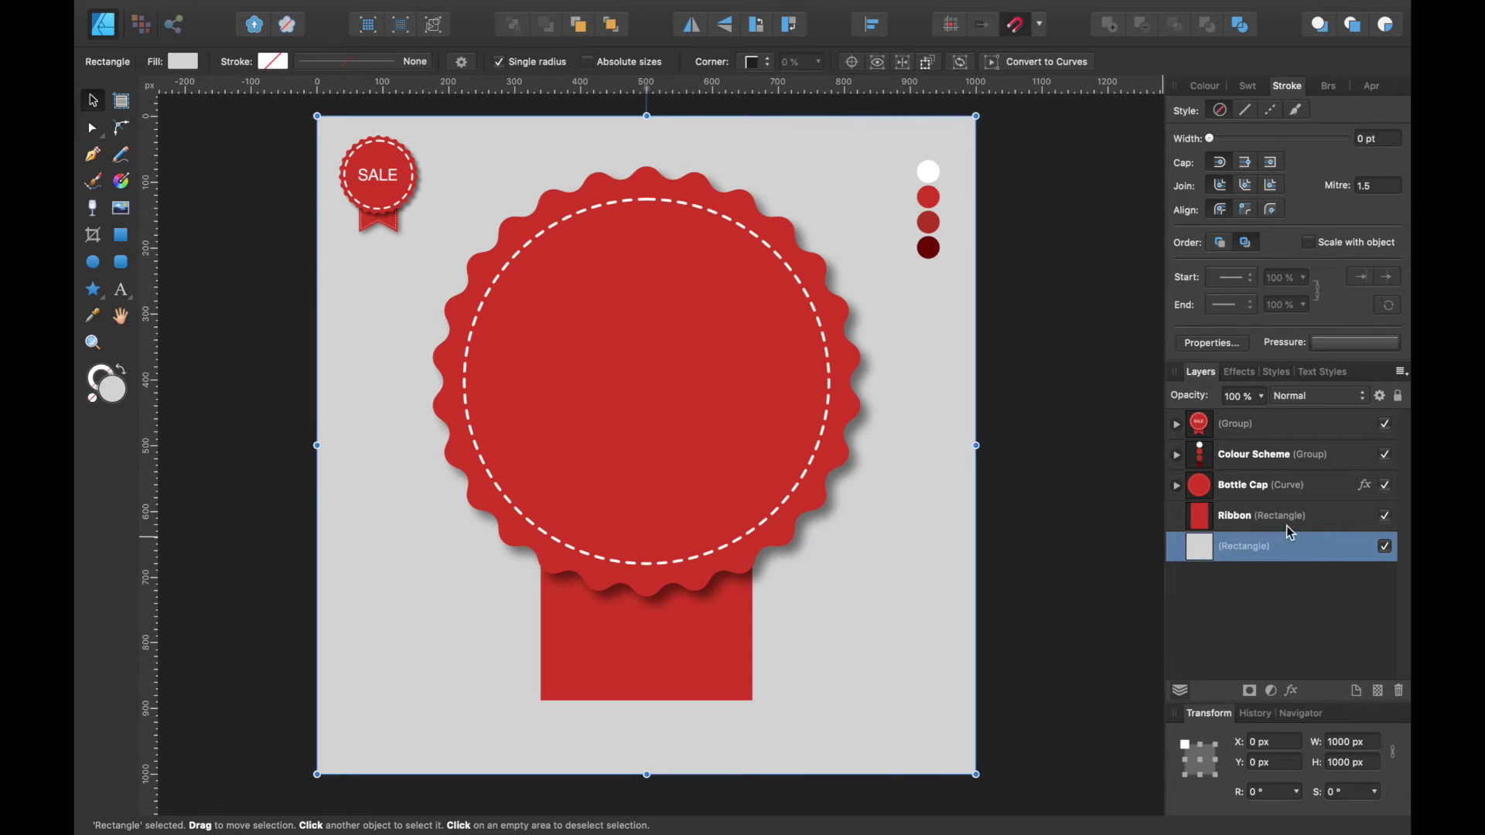
{"action": "left_click", "coordinate": [1284, 524]}
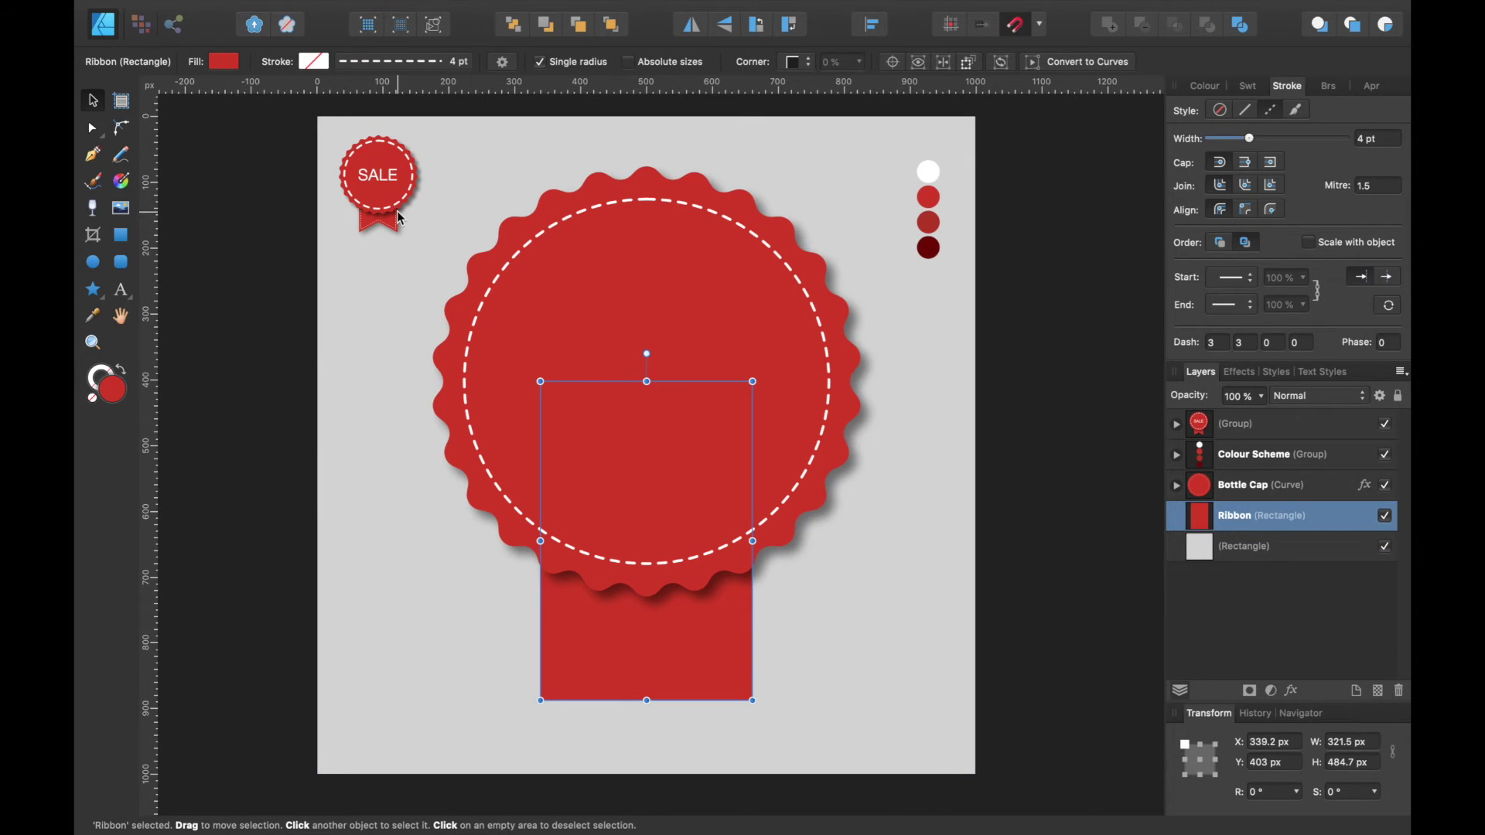
Step: Examine the notched ribbon on the finished sale tag and convert the Ribbon rectangle to curves
{"action": "scroll", "coordinate": [396, 209], "scroll_direction": "up", "scroll_amount": 5}
{"action": "scroll", "coordinate": [396, 207], "scroll_direction": "up", "scroll_amount": 3}
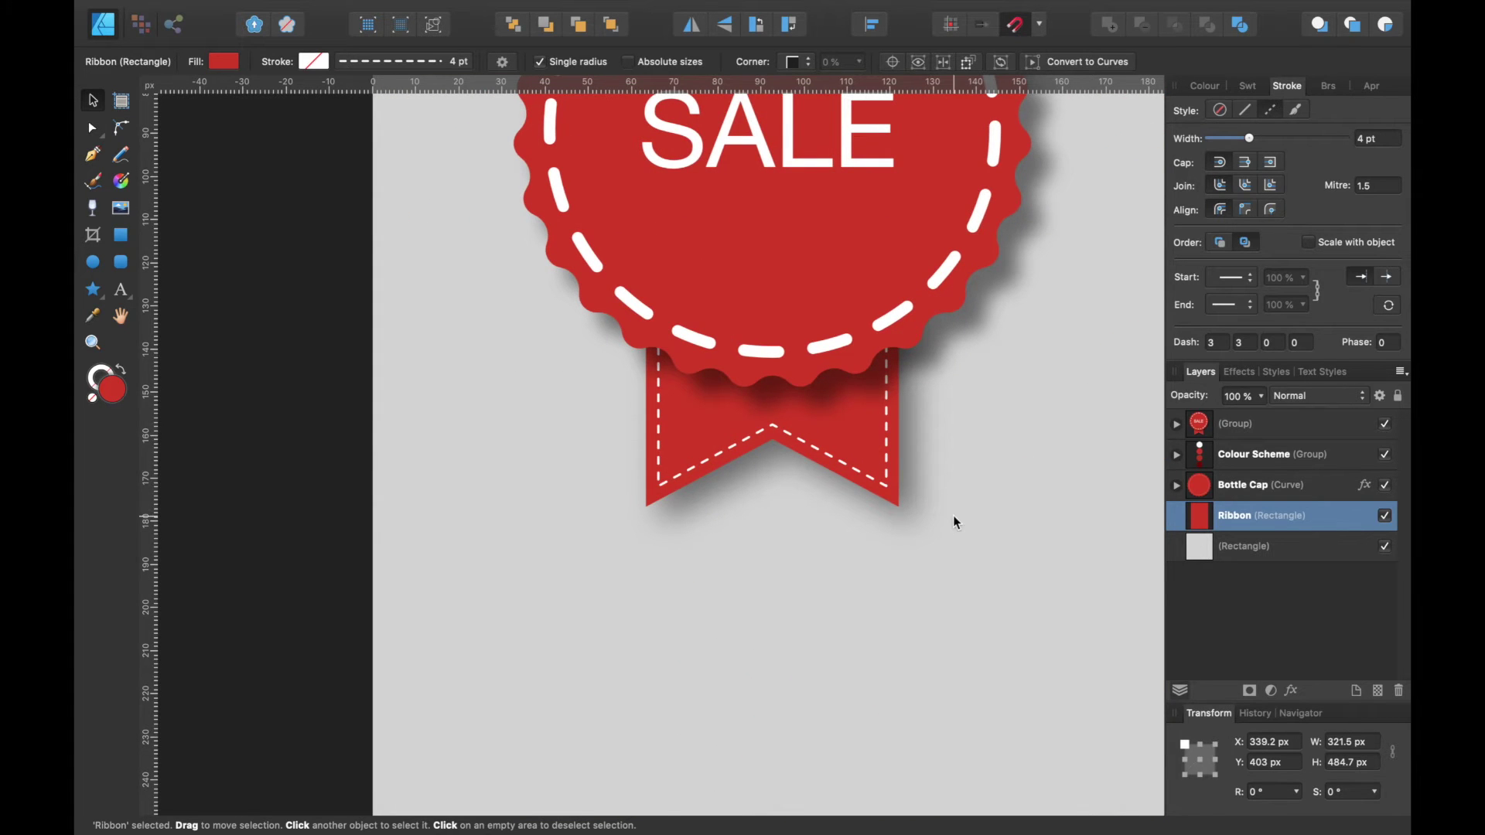
{"action": "scroll", "coordinate": [952, 515], "scroll_direction": "down", "scroll_amount": 5}
{"action": "scroll", "coordinate": [953, 517], "scroll_direction": "right", "scroll_amount": 5}
{"action": "scroll", "coordinate": [952, 516], "scroll_direction": "down", "scroll_amount": 2}
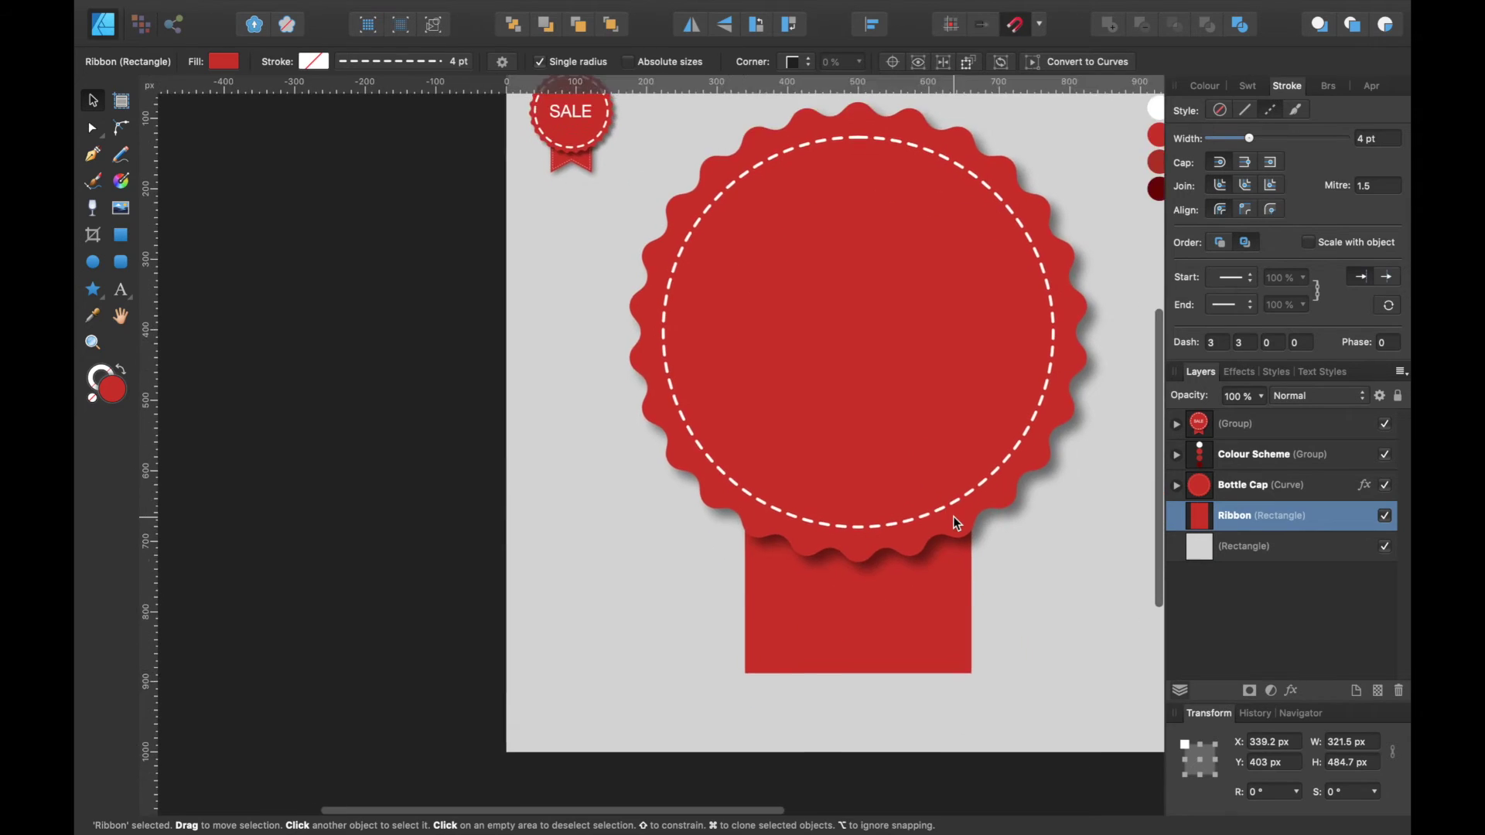
{"action": "scroll", "coordinate": [953, 517], "scroll_direction": "down", "scroll_amount": 2}
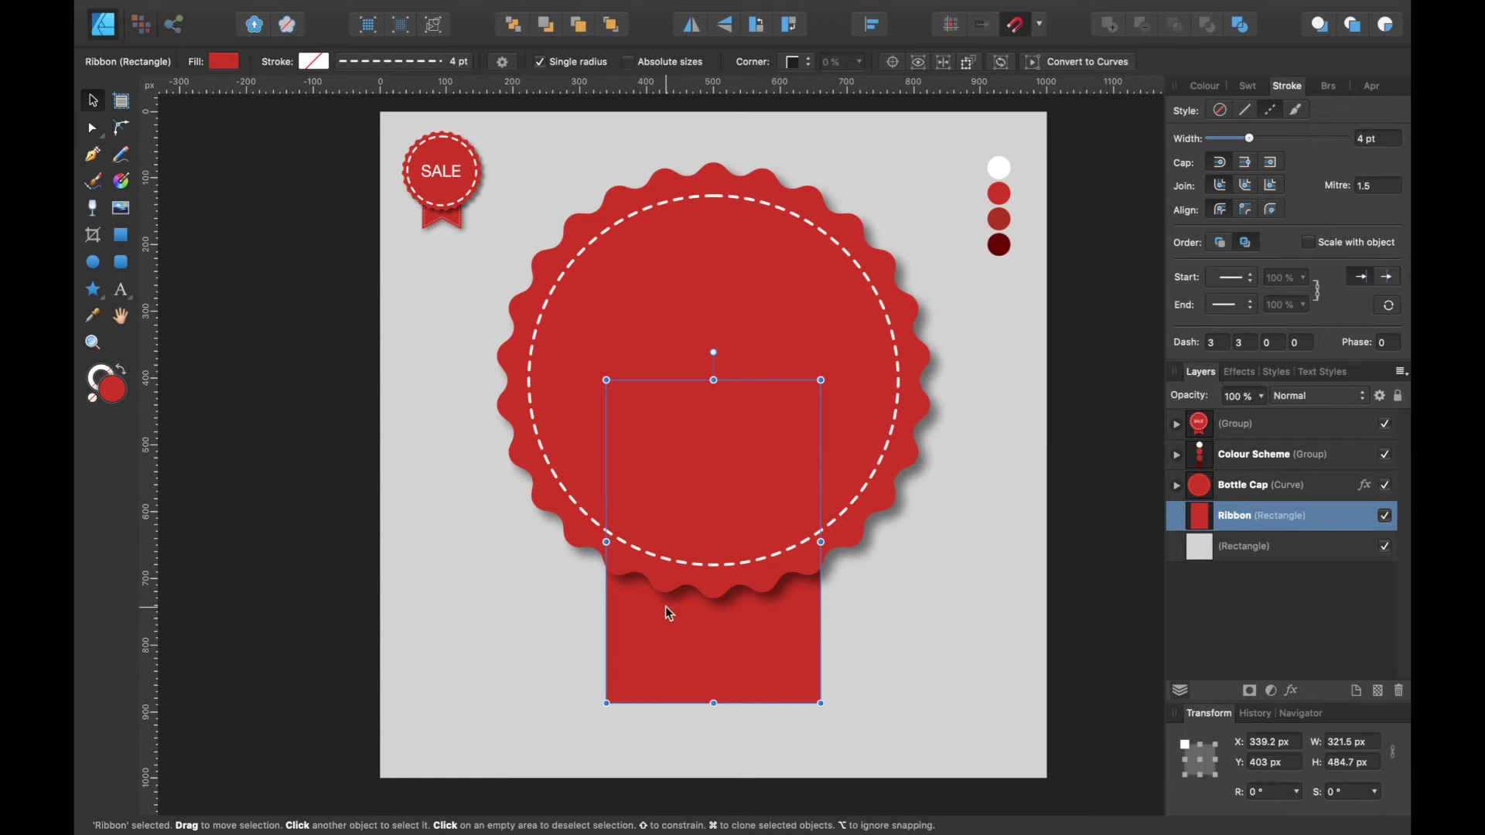
{"action": "left_click", "coordinate": [93, 128]}
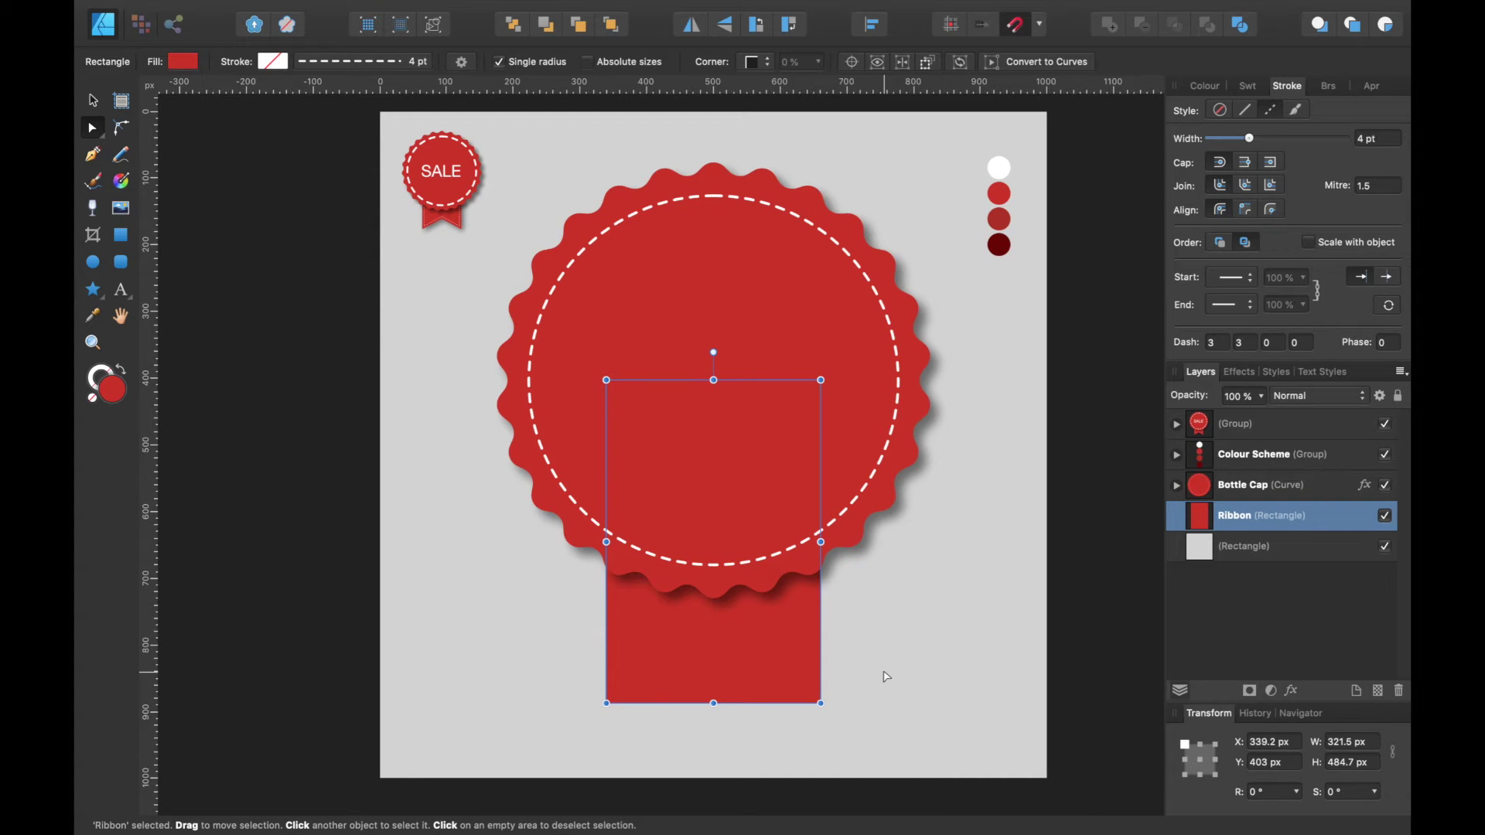
{"action": "left_click", "coordinate": [1064, 64]}
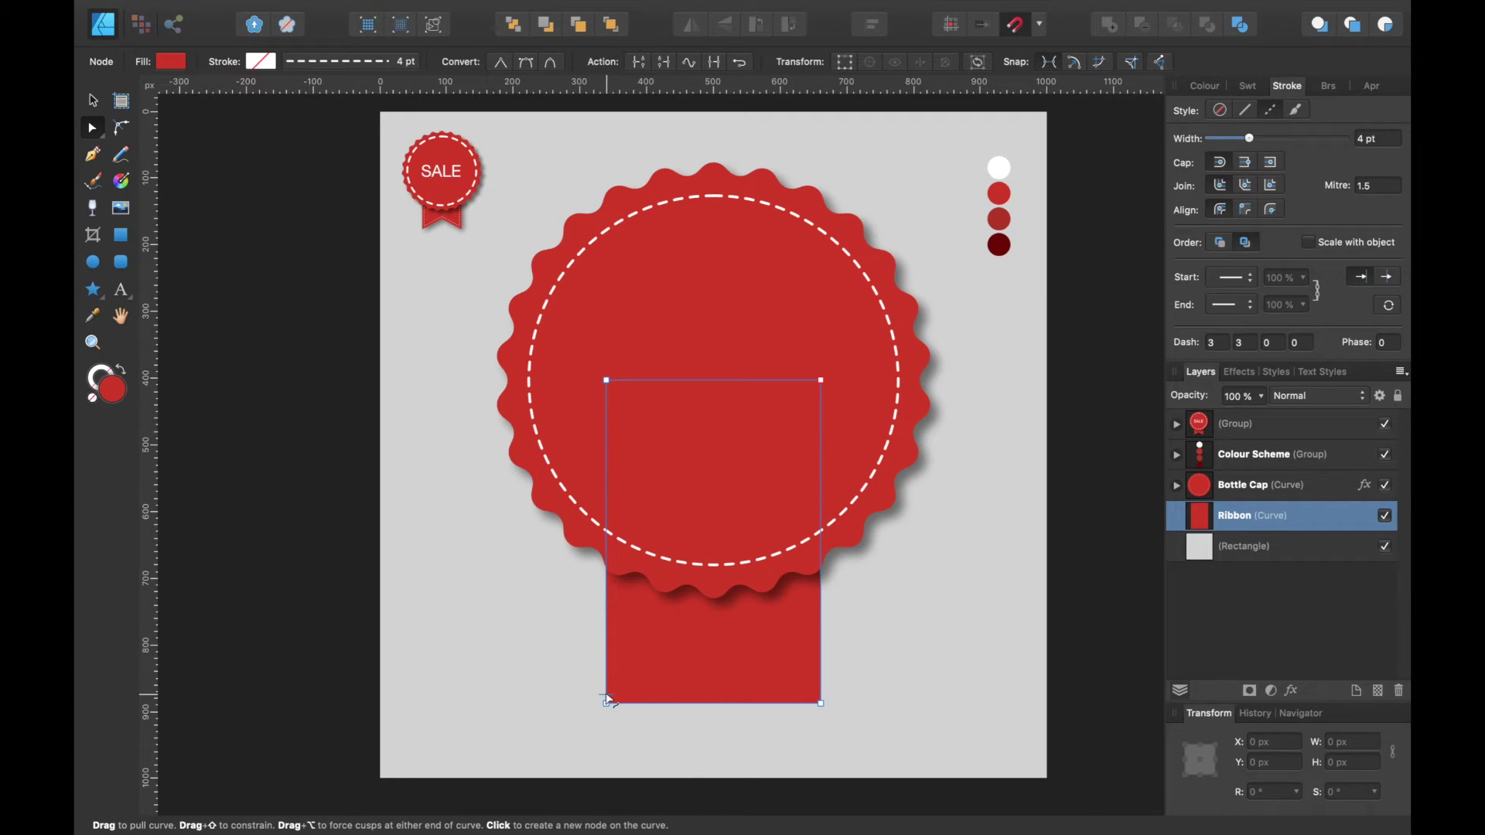
Step: Add a node at the middle of the Ribbon's lower edge and raise it to about Y 812 px to form a notch
{"action": "left_click", "coordinate": [715, 703]}
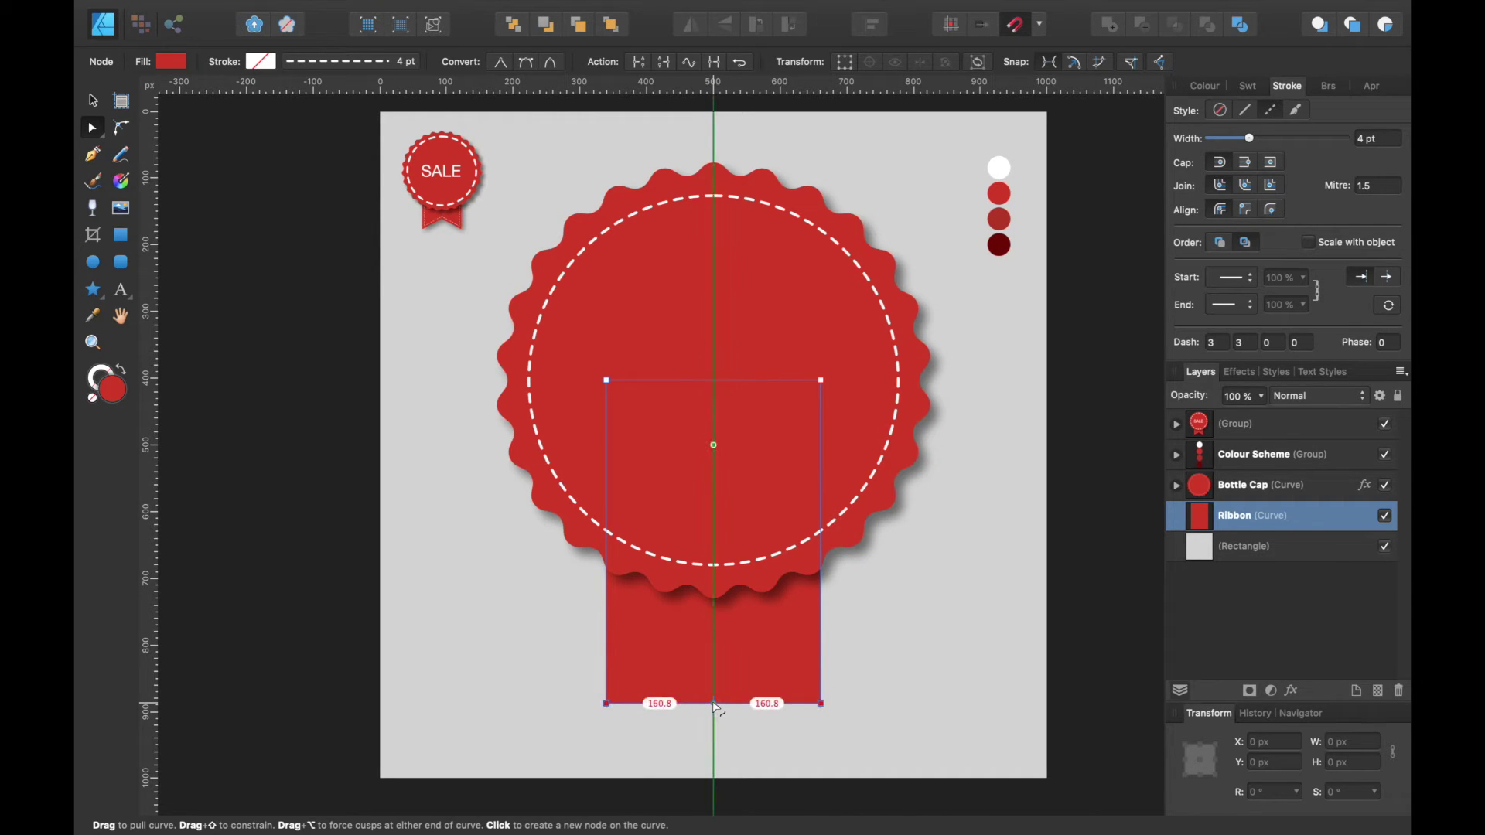
{"action": "left_click", "coordinate": [714, 704]}
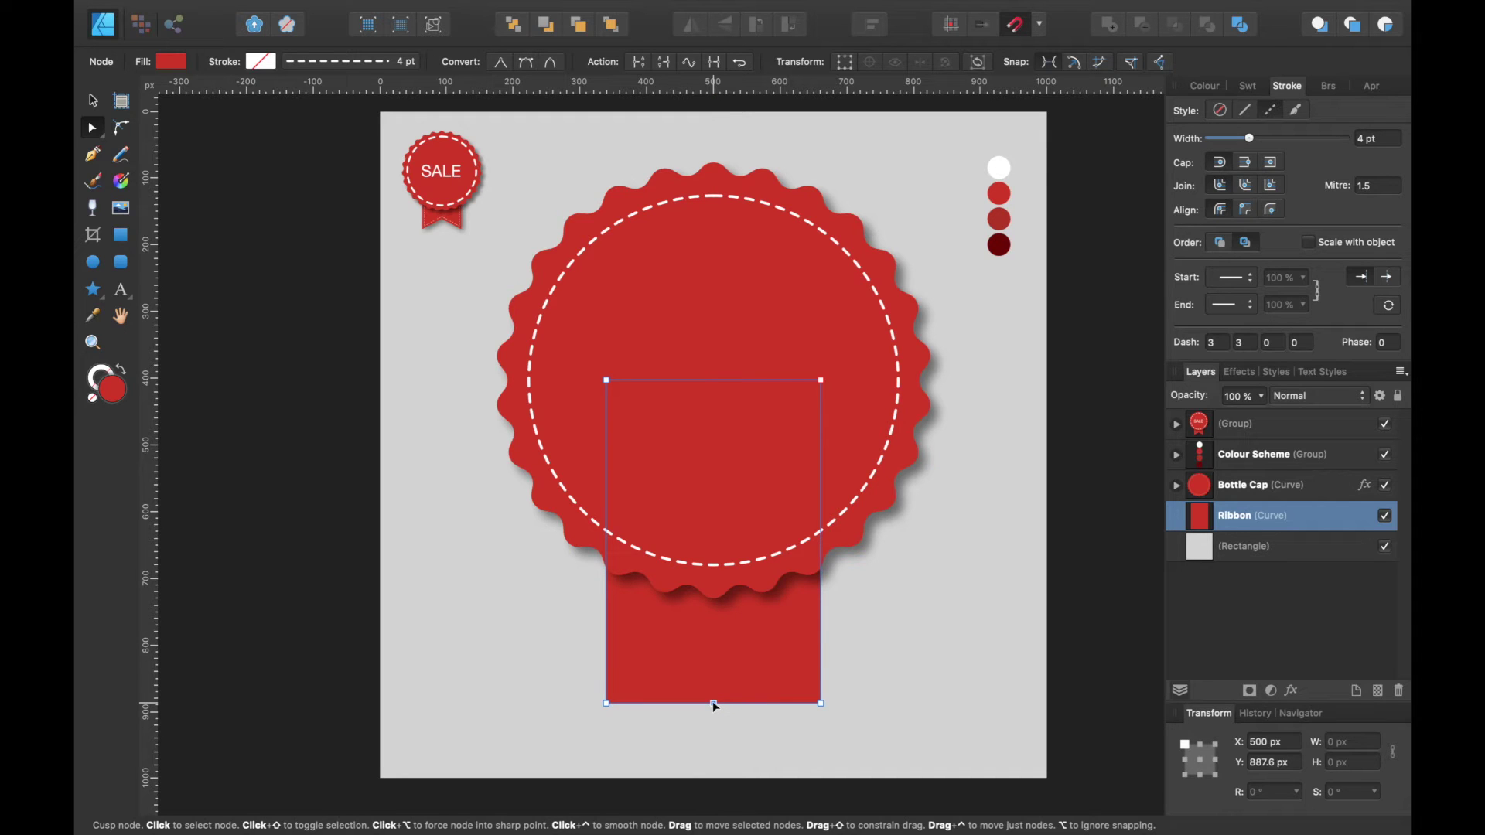
{"action": "left_click_drag", "start_coordinate": [713, 703], "coordinate": [714, 668]}
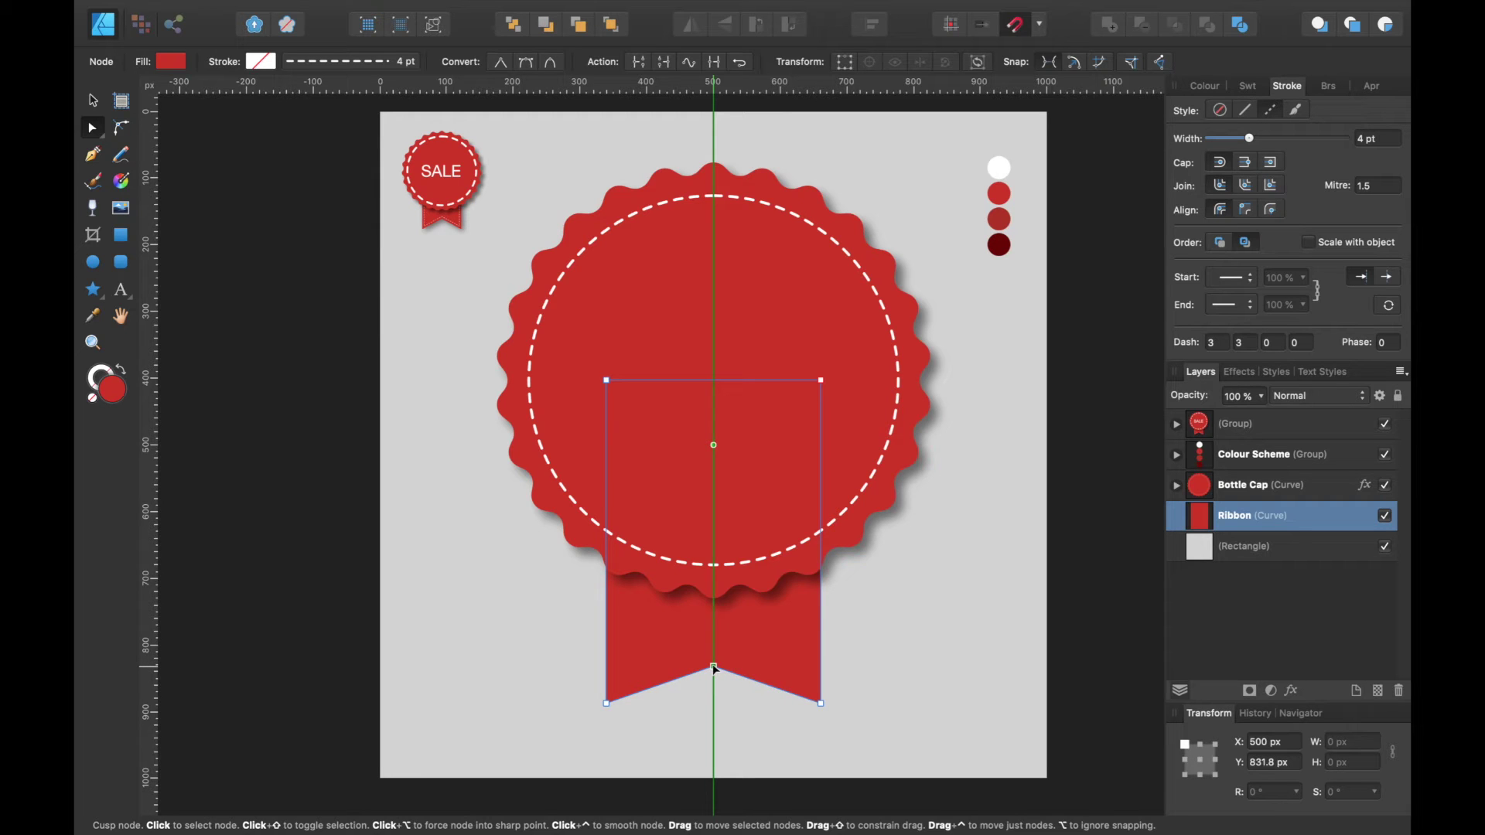
{"action": "mouse_move", "coordinate": [714, 668]}
{"action": "left_mouse_down"}
{"action": "mouse_move", "coordinate": [714, 653]}
{"action": "mouse_move", "coordinate": [714, 683]}
{"action": "mouse_move", "coordinate": [714, 653]}
{"action": "left_mouse_up"}
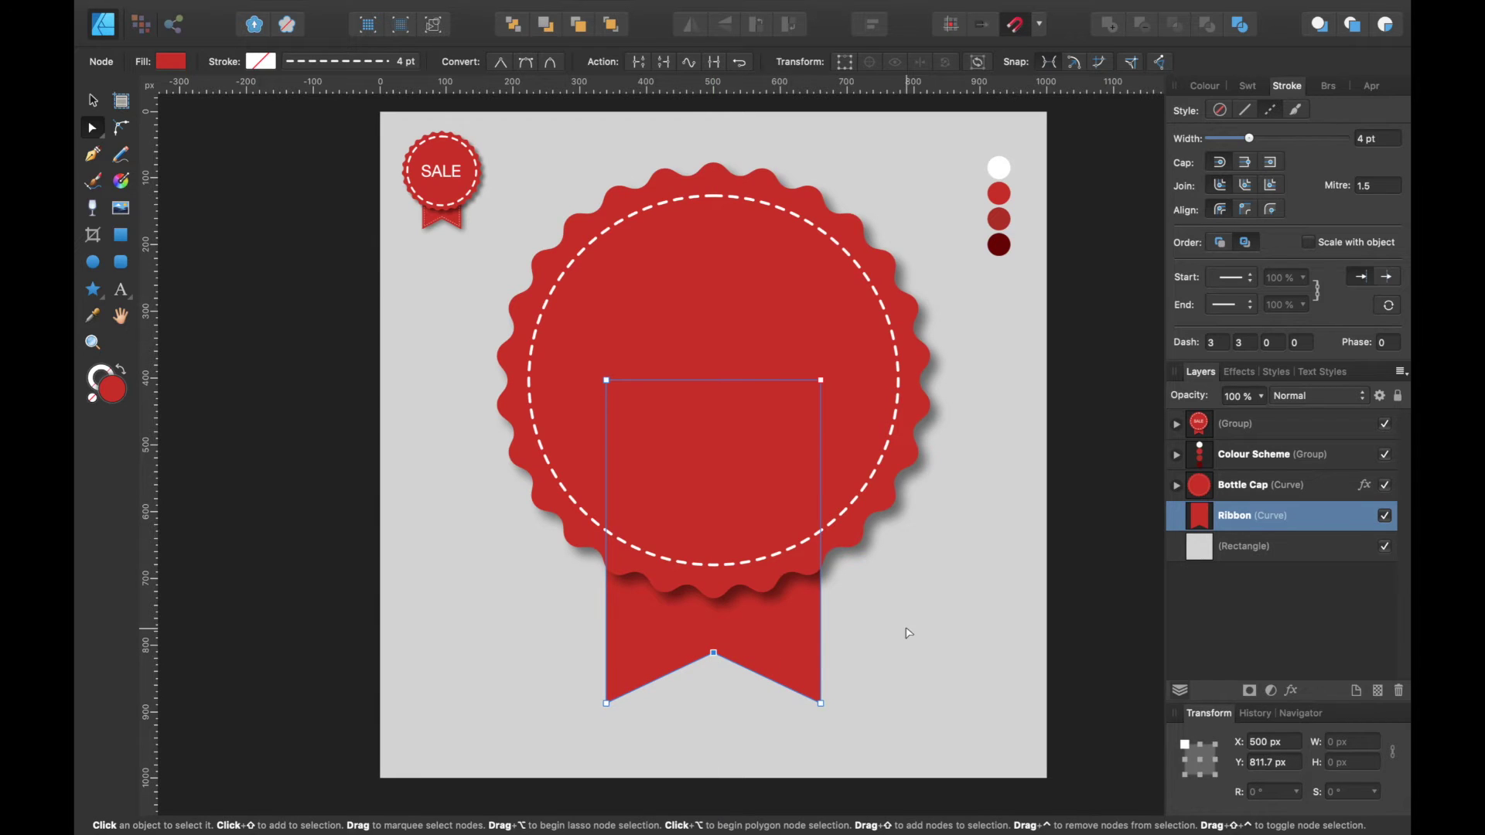
{"action": "scroll", "coordinate": [908, 634], "scroll_direction": "left", "scroll_amount": 1}
{"action": "scroll", "coordinate": [909, 633], "scroll_direction": "down", "scroll_amount": 1}
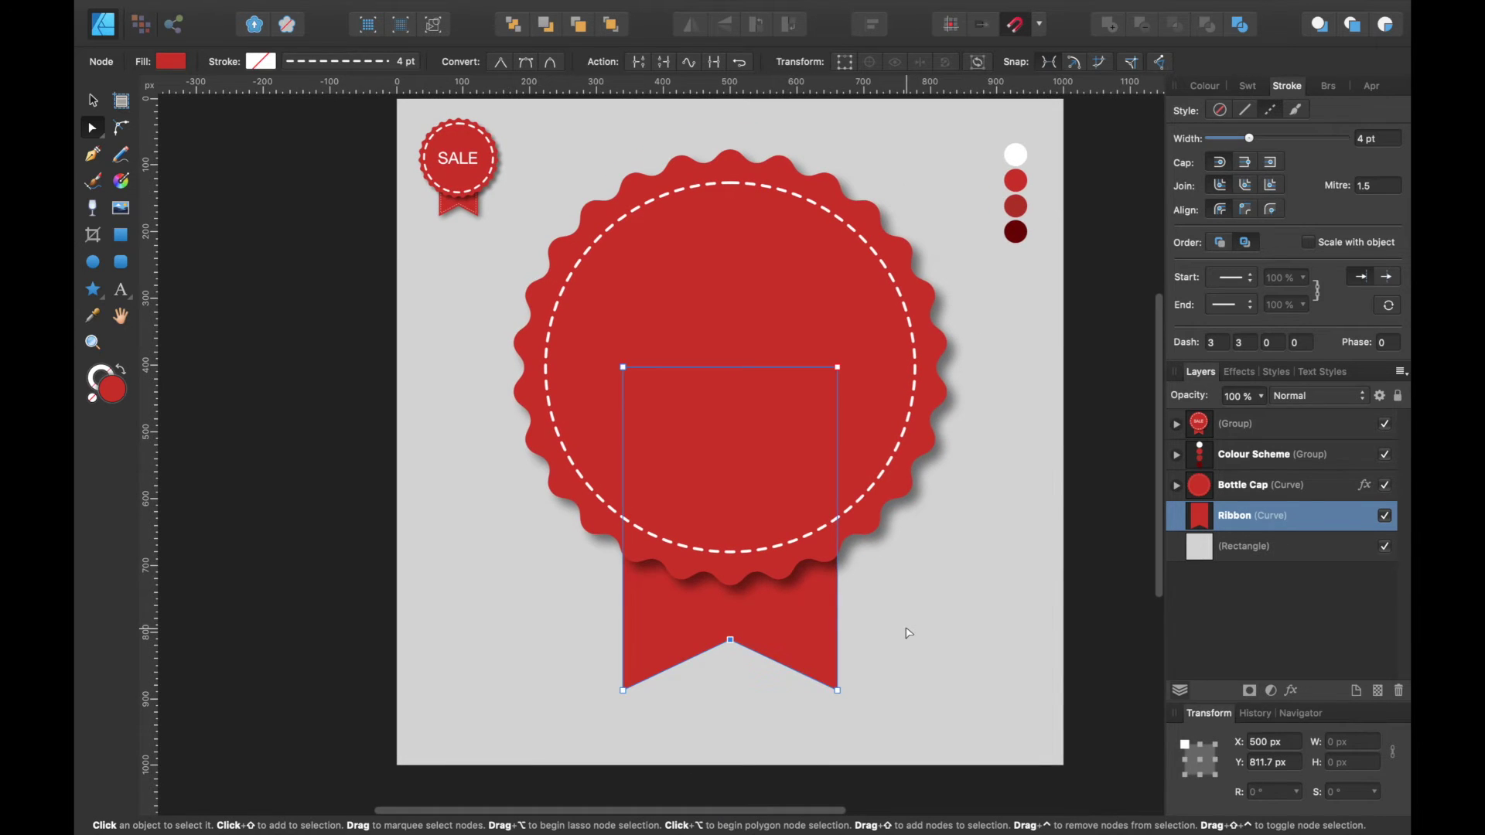
Step: Duplicate the Ribbon layer and remove the fill from the copy
{"action": "left_click", "coordinate": [93, 103]}
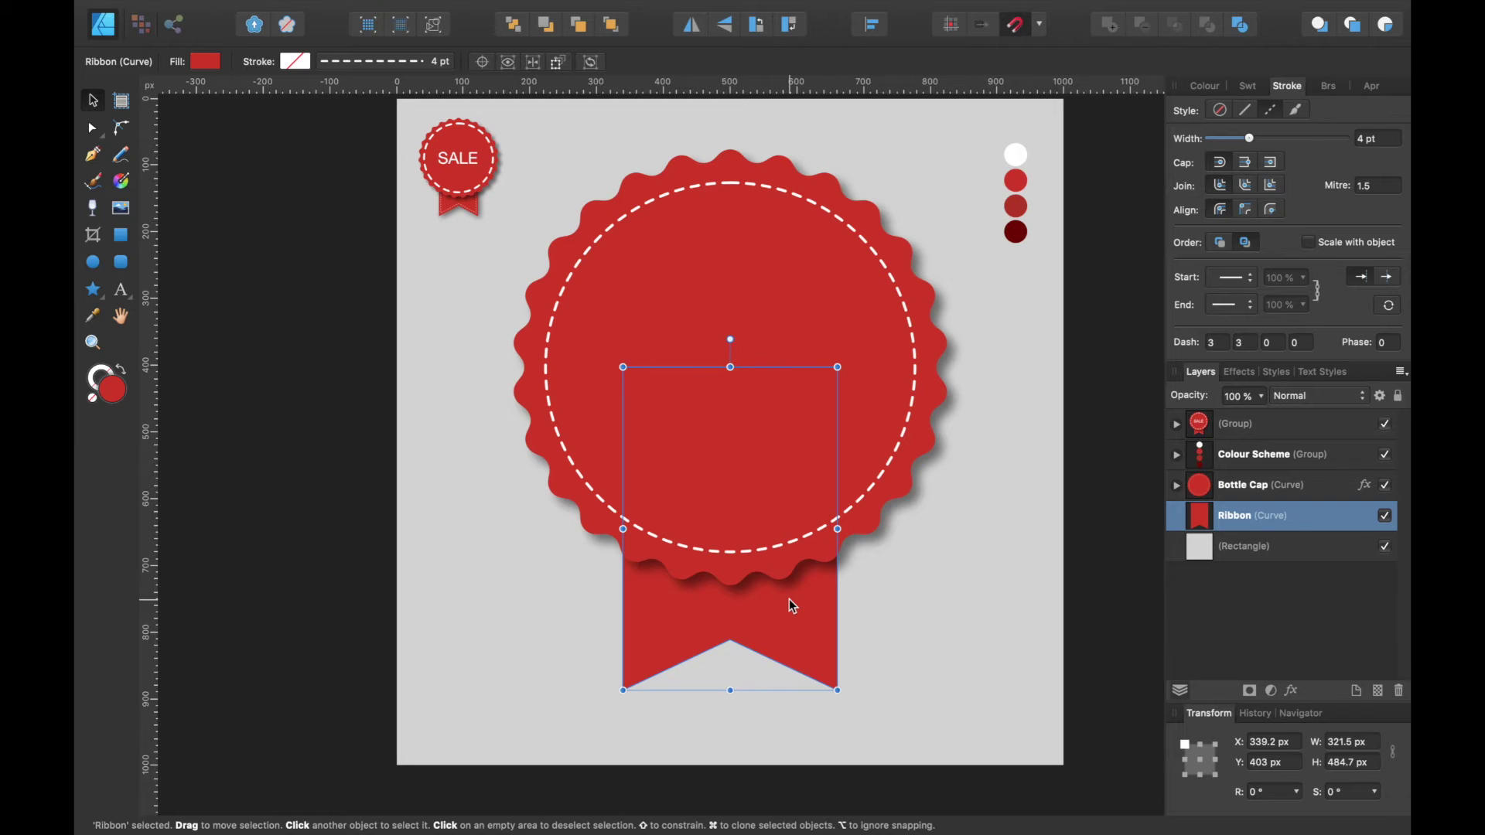
{"action": "key", "text": "super+j"}
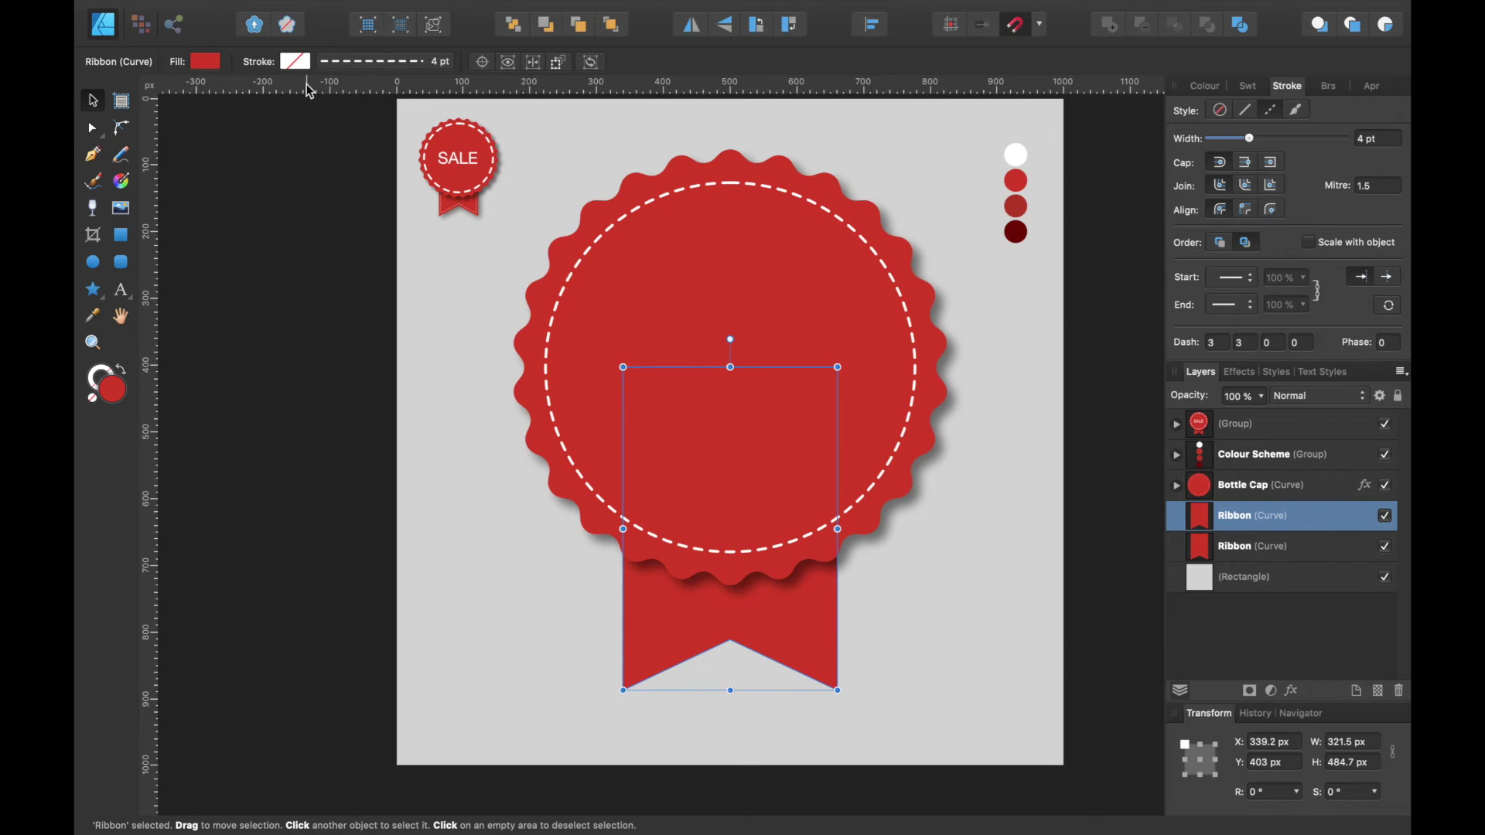
{"action": "left_click", "coordinate": [207, 59]}
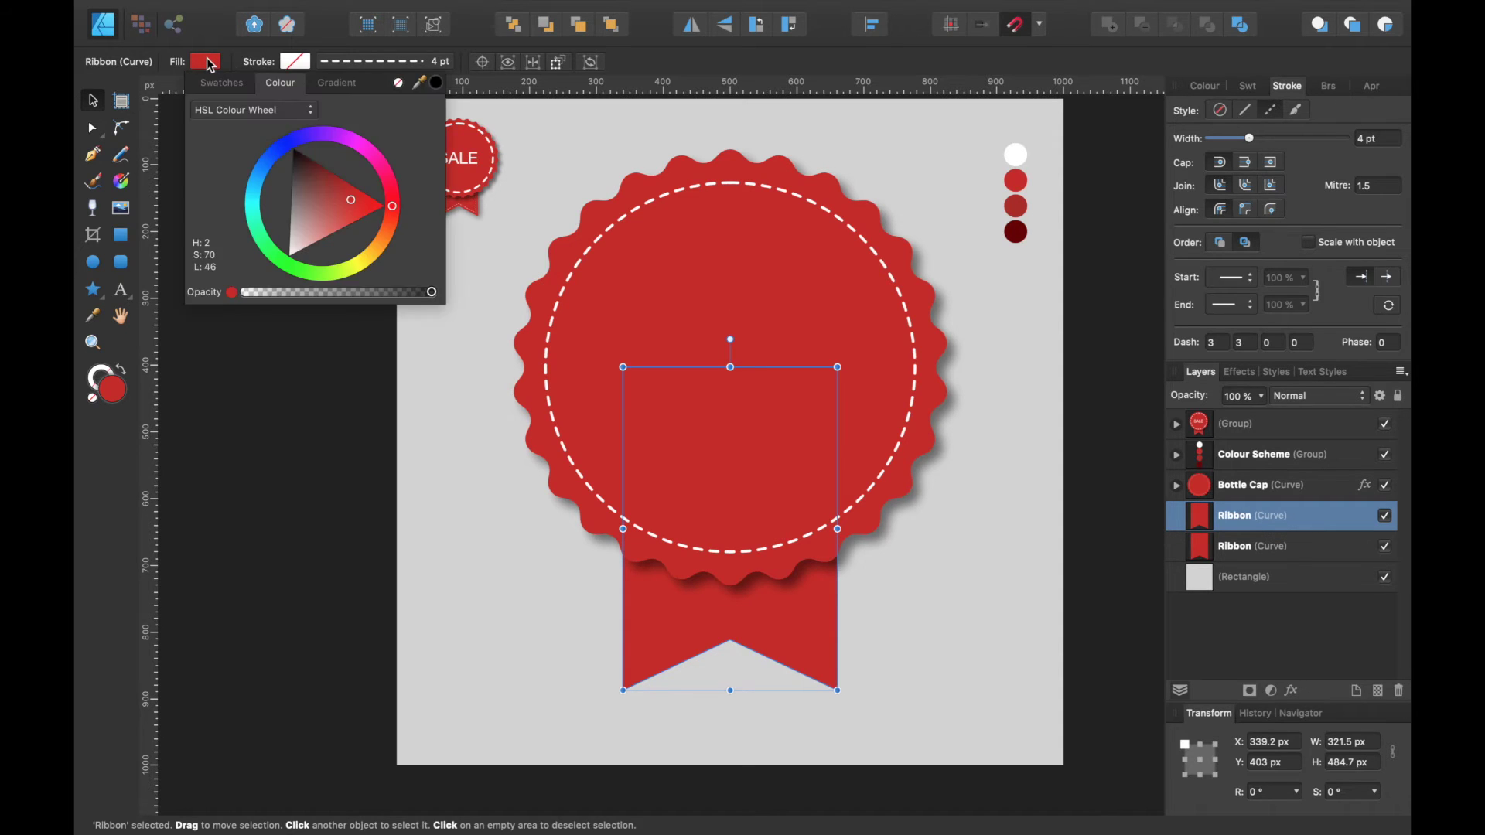
{"action": "left_click", "coordinate": [399, 85]}
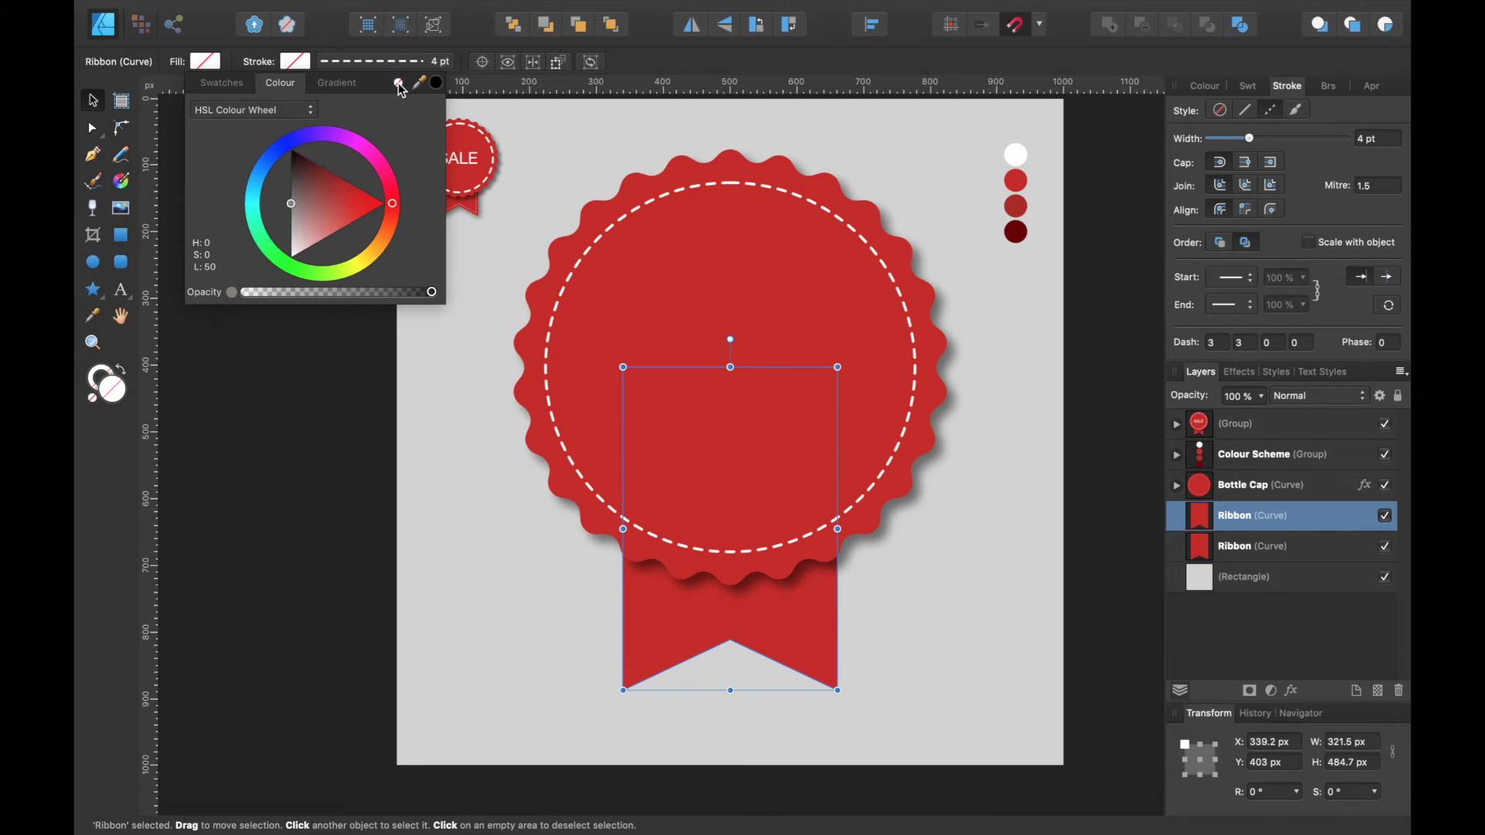
Step: Give the unfilled Ribbon copy a white dashed stroke, using the white from the colour scheme swatches
{"action": "left_click", "coordinate": [300, 65]}
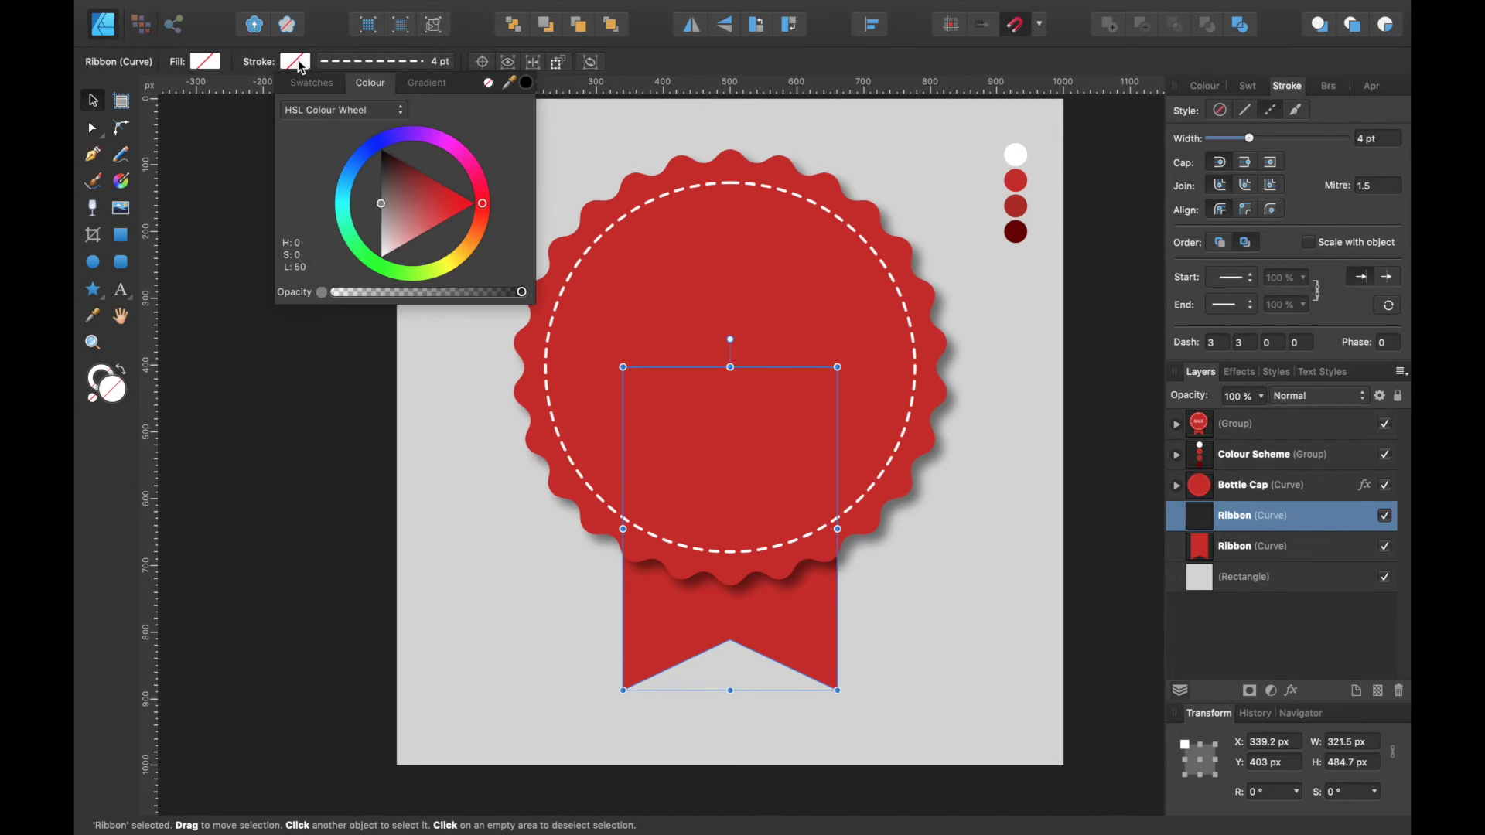
{"action": "mouse_move", "coordinate": [386, 193]}
{"action": "left_mouse_down"}
{"action": "mouse_move", "coordinate": [399, 195]}
{"action": "mouse_move", "coordinate": [382, 257]}
{"action": "left_mouse_up"}
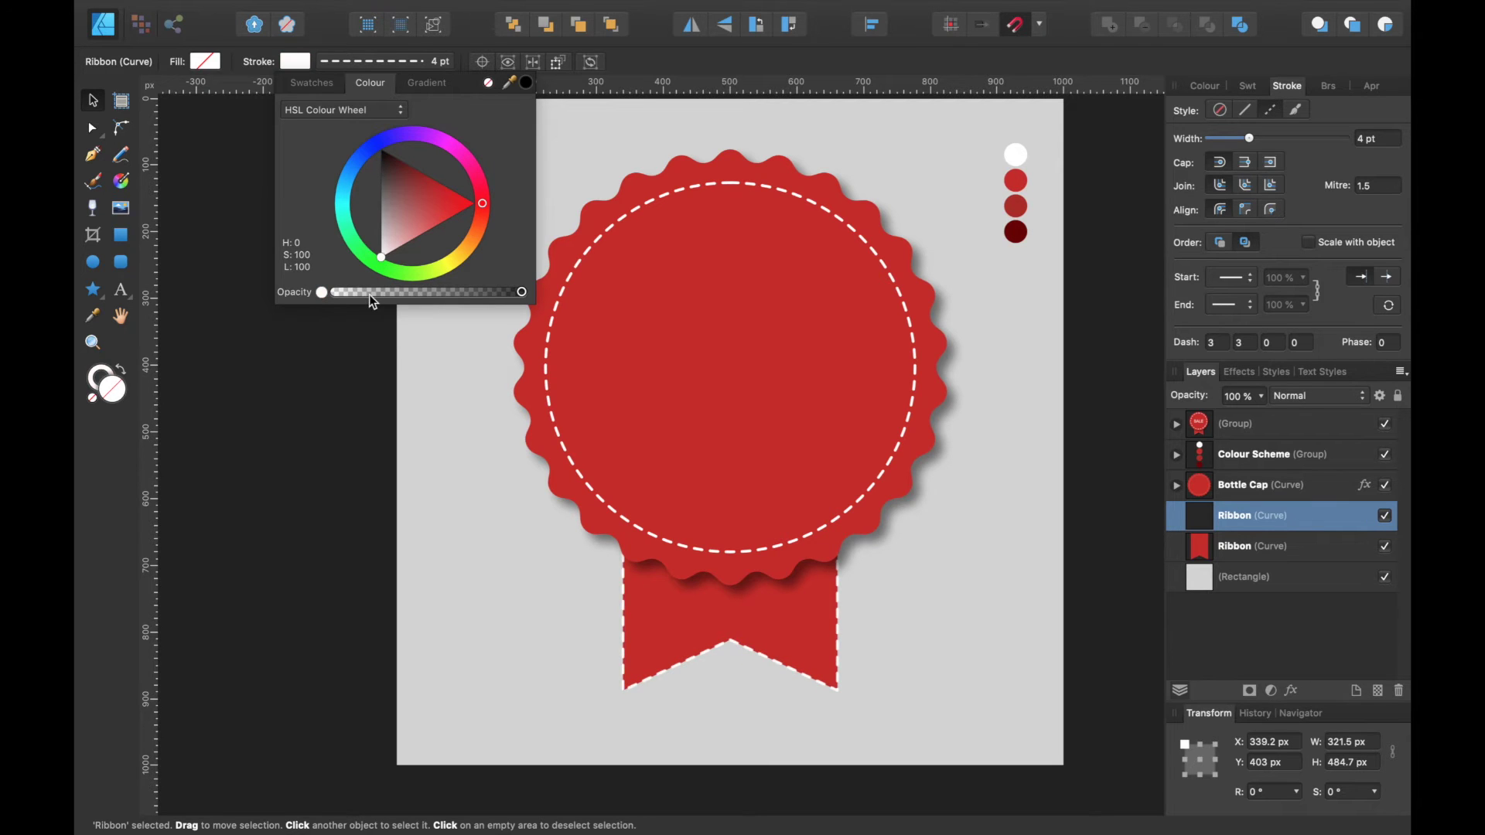
{"action": "left_click_drag", "start_coordinate": [512, 80], "coordinate": [1015, 155]}
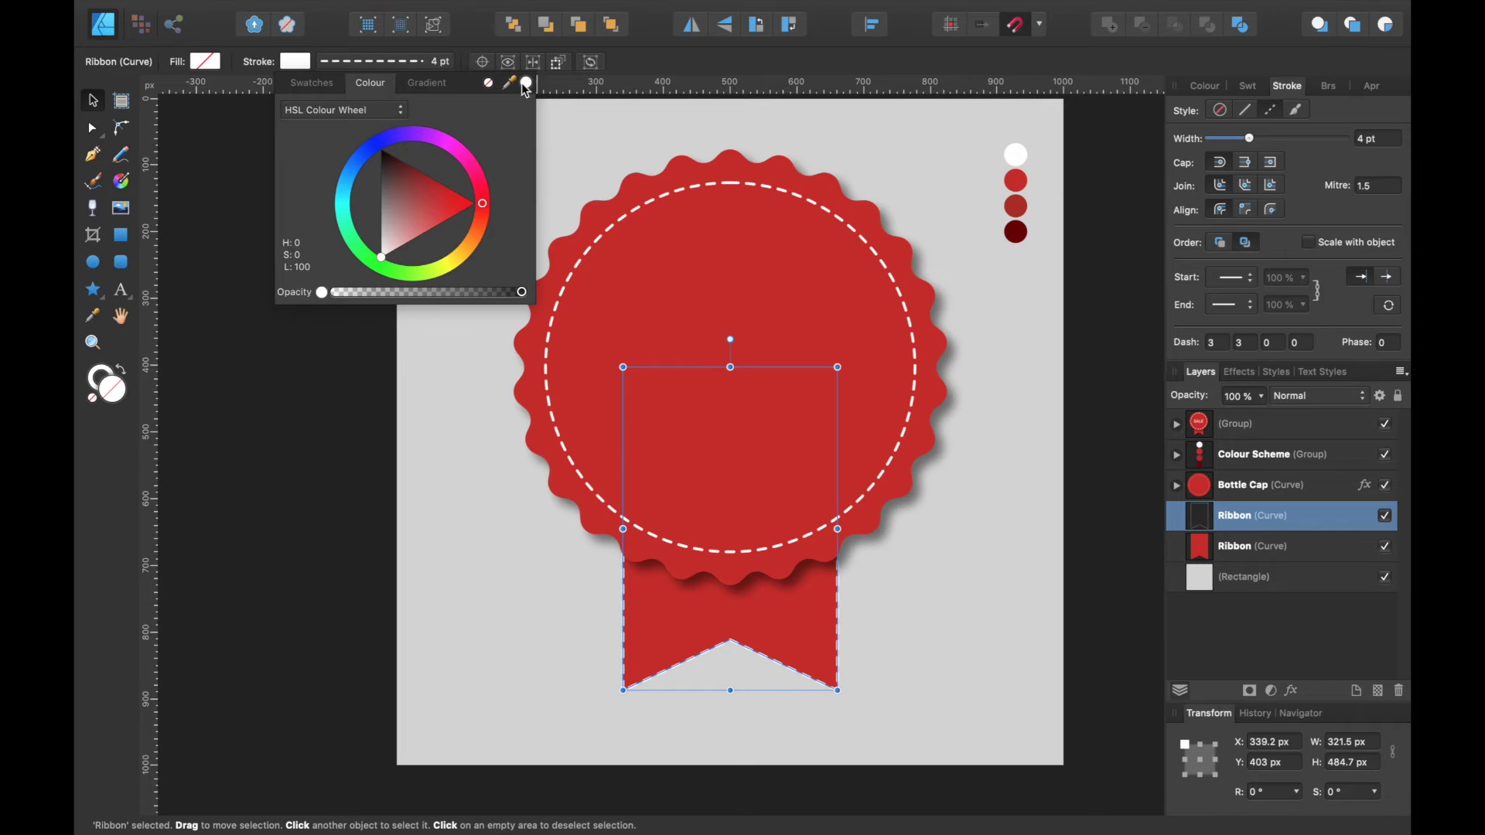
{"action": "scroll", "coordinate": [1010, 418], "scroll_direction": "down", "scroll_amount": 2}
{"action": "scroll", "coordinate": [1010, 417], "scroll_direction": "up", "scroll_amount": 1}
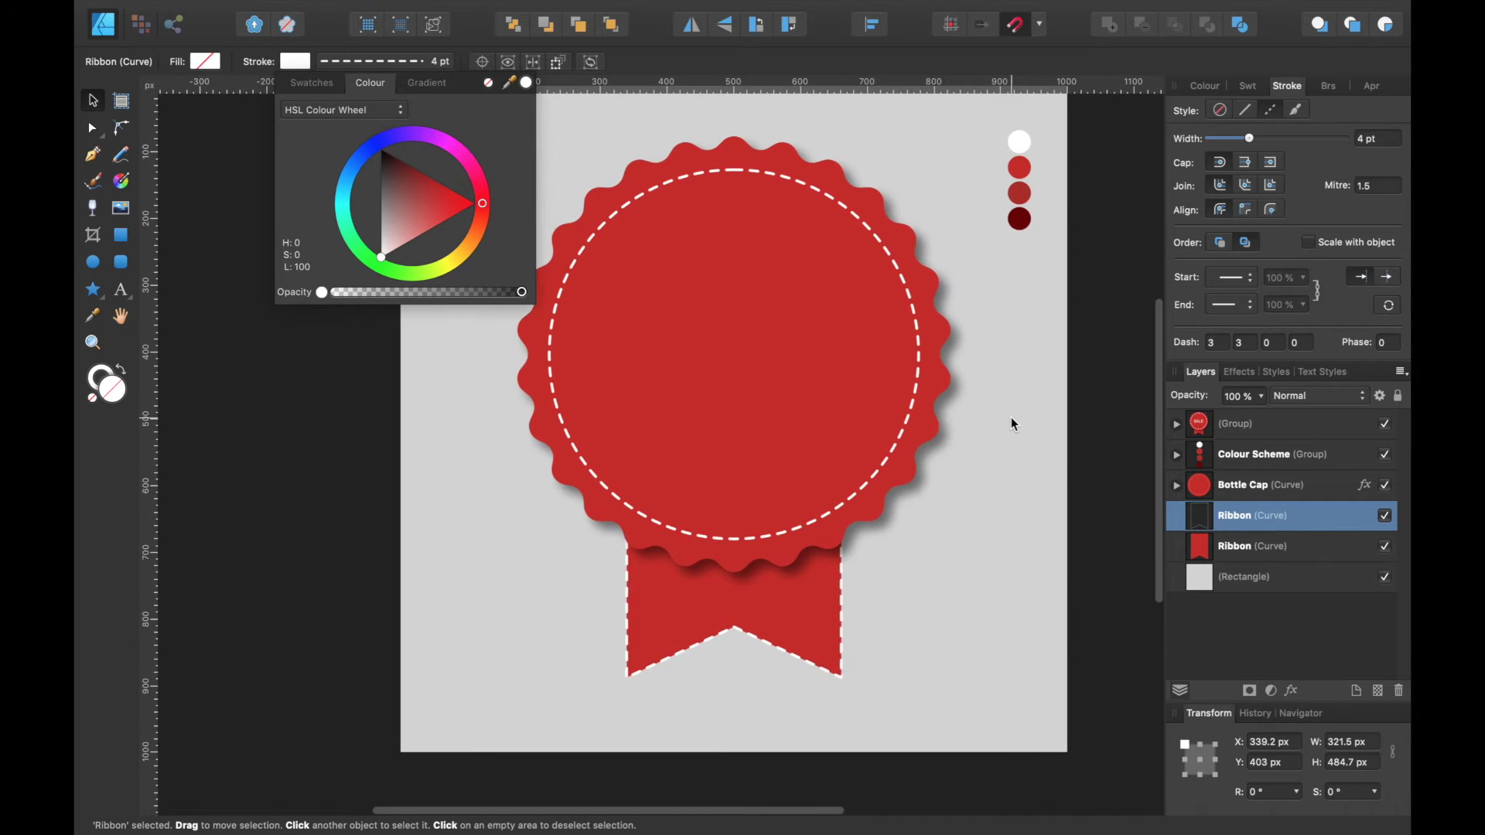
{"action": "left_click", "coordinate": [96, 99]}
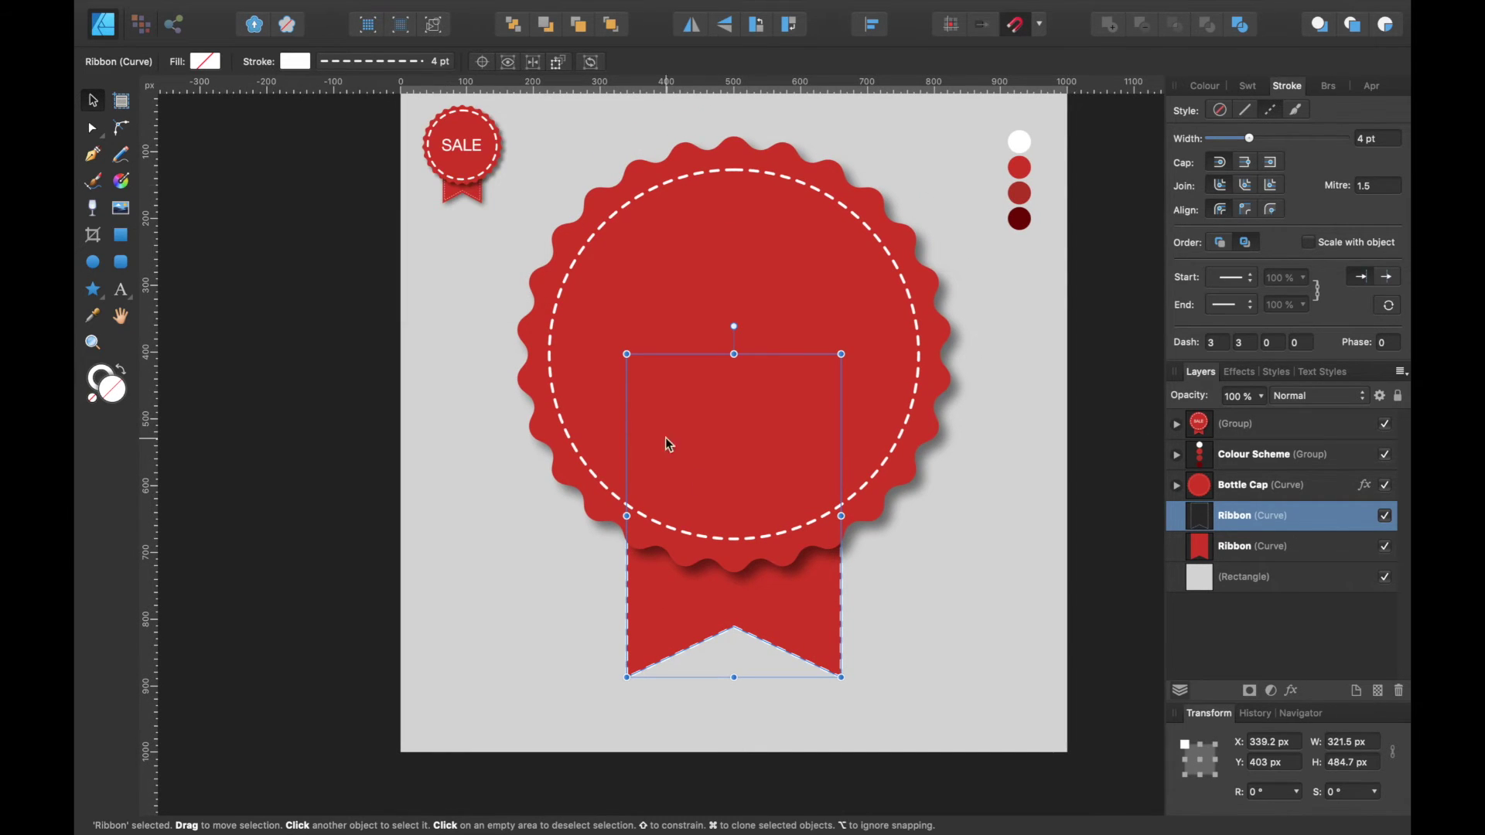
Step: Shrink the dashed Ribbon copy about its centre to about 268 × 401 px so it sits inside the red ribbon
{"action": "scroll", "coordinate": [766, 573], "scroll_direction": "down", "scroll_amount": 2}
{"action": "scroll", "coordinate": [765, 573], "scroll_direction": "up", "scroll_amount": 4}
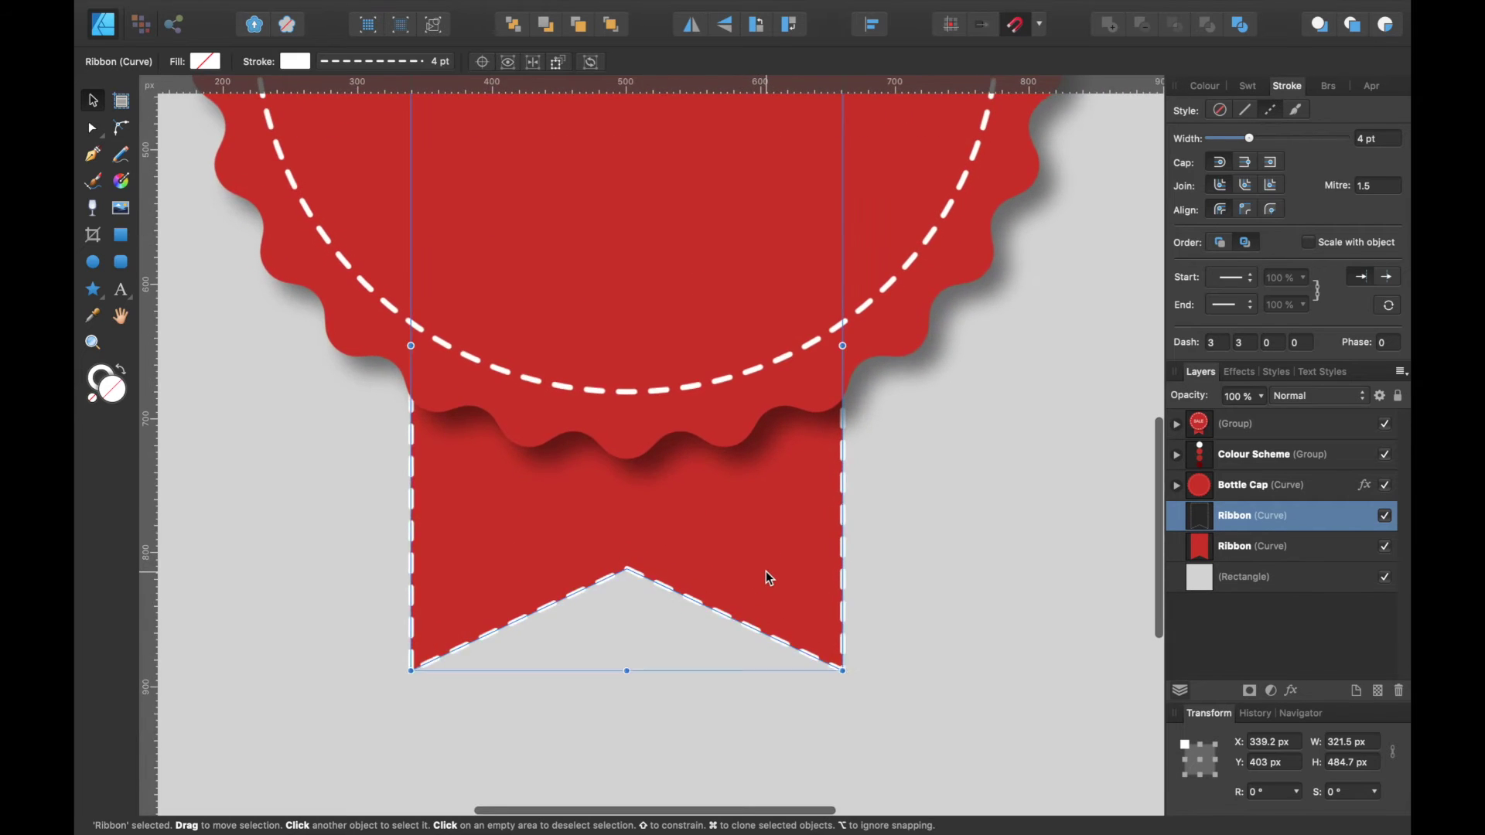
{"action": "scroll", "coordinate": [765, 571], "scroll_direction": "left", "scroll_amount": 1}
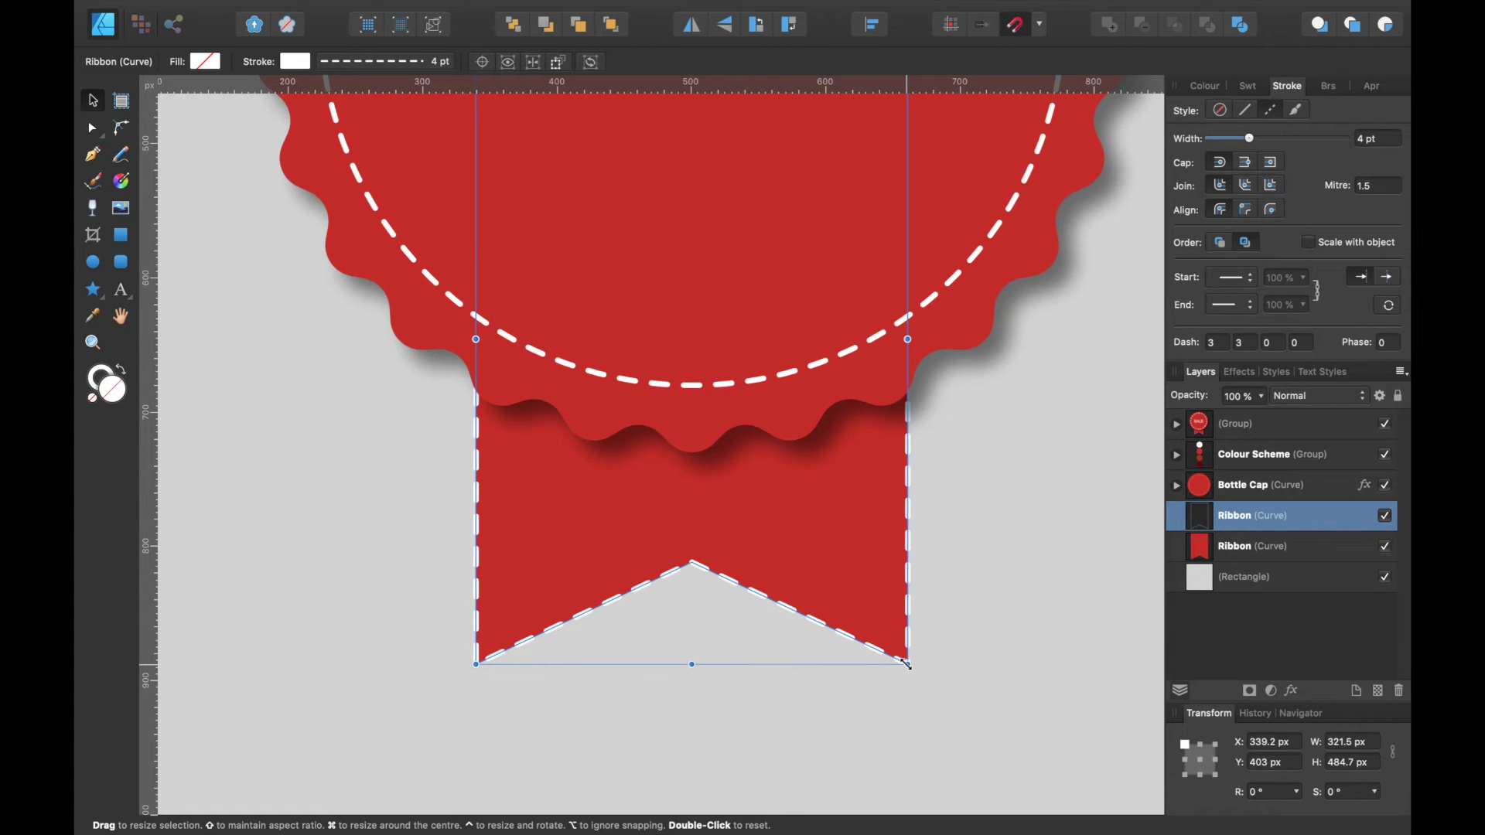
{"action": "left_click_drag", "start_coordinate": [907, 663], "coordinate": [872, 611]}
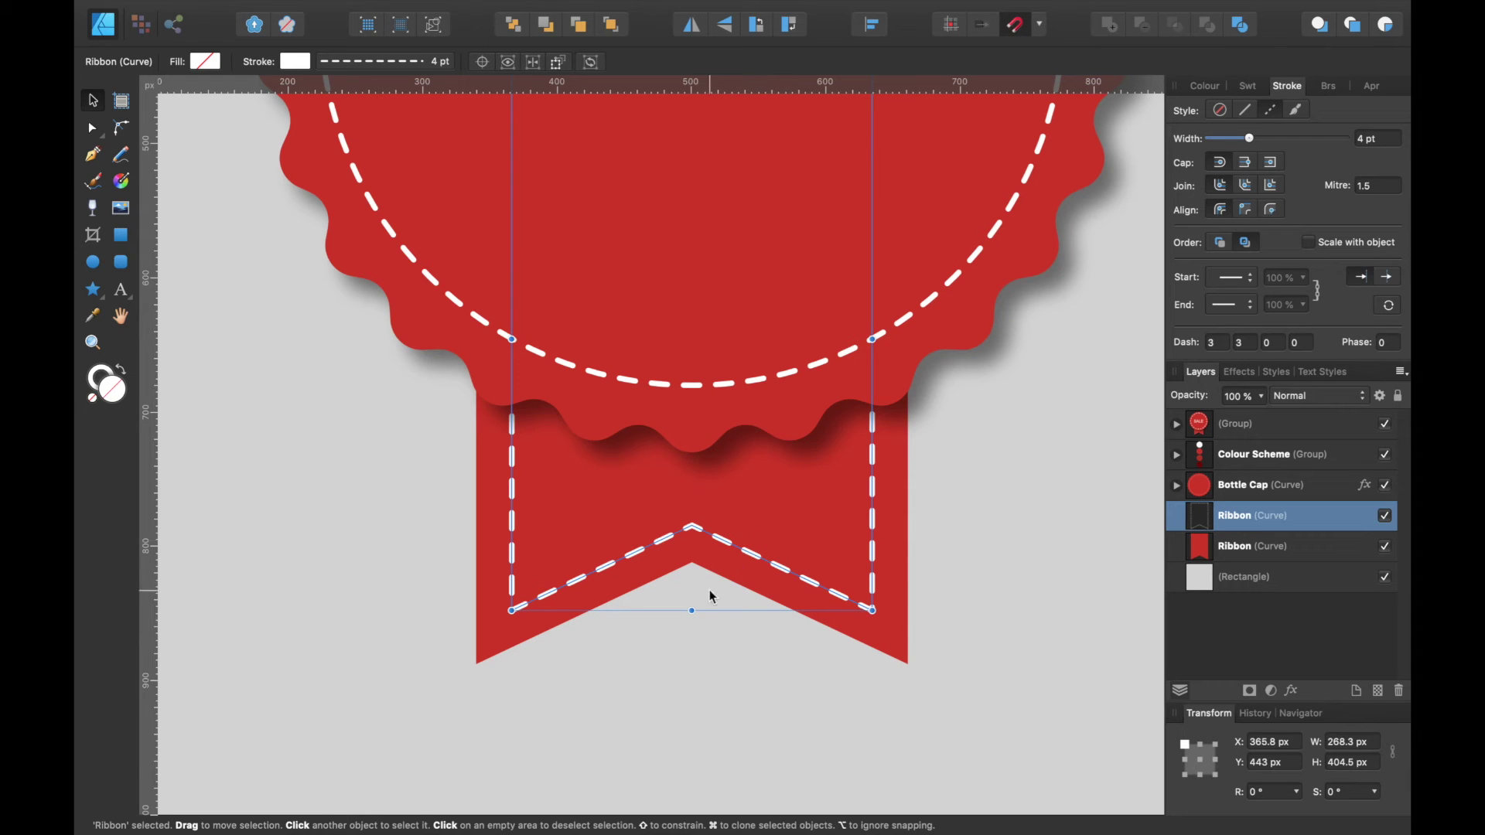
{"action": "left_click_drag", "start_coordinate": [692, 611], "coordinate": [692, 605]}
{"action": "scroll", "coordinate": [867, 616], "scroll_direction": "down", "scroll_amount": 6}
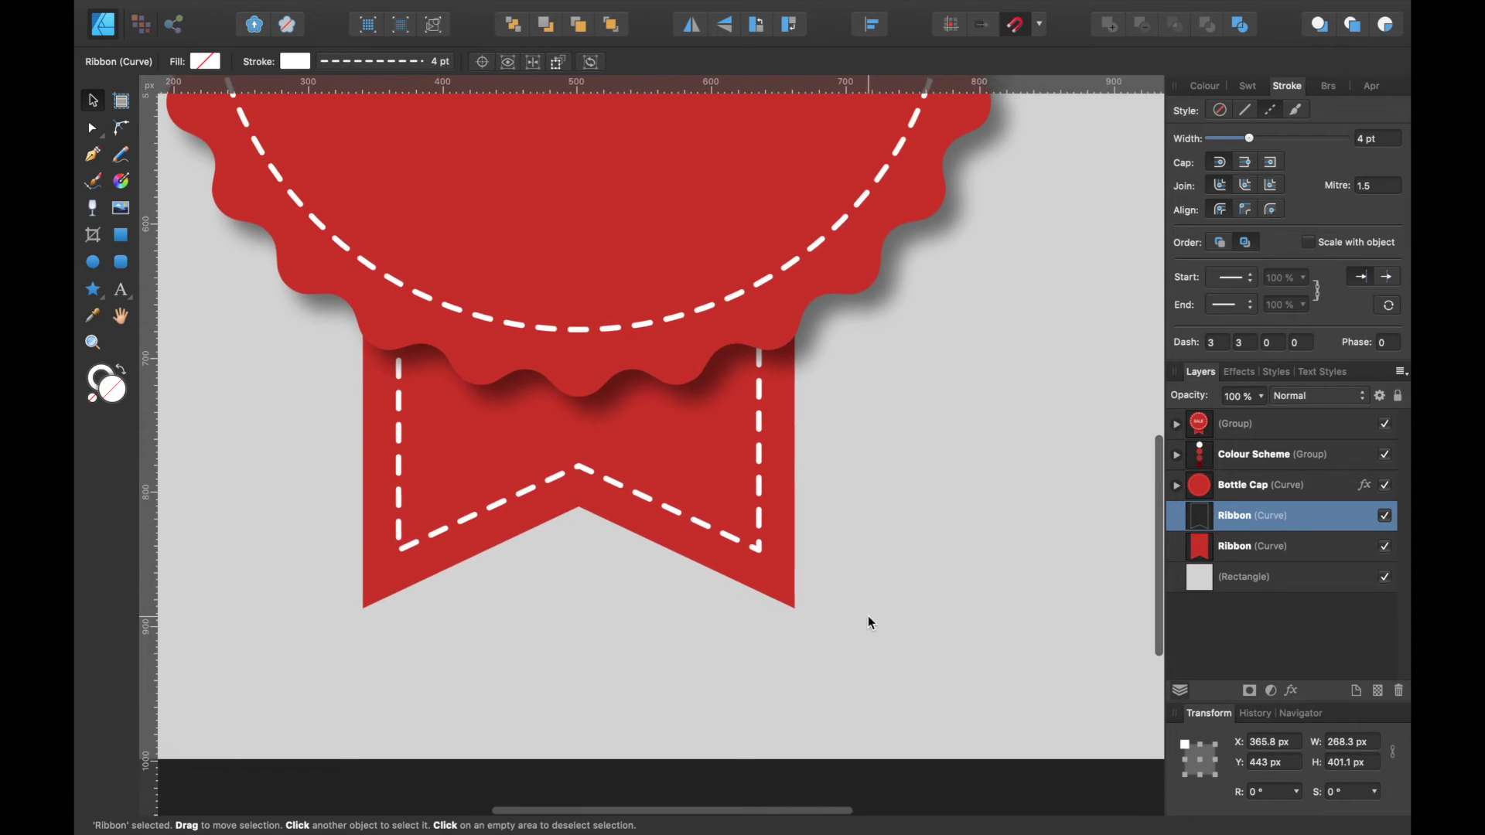
{"action": "scroll", "coordinate": [867, 630], "scroll_direction": "down", "scroll_amount": 4}
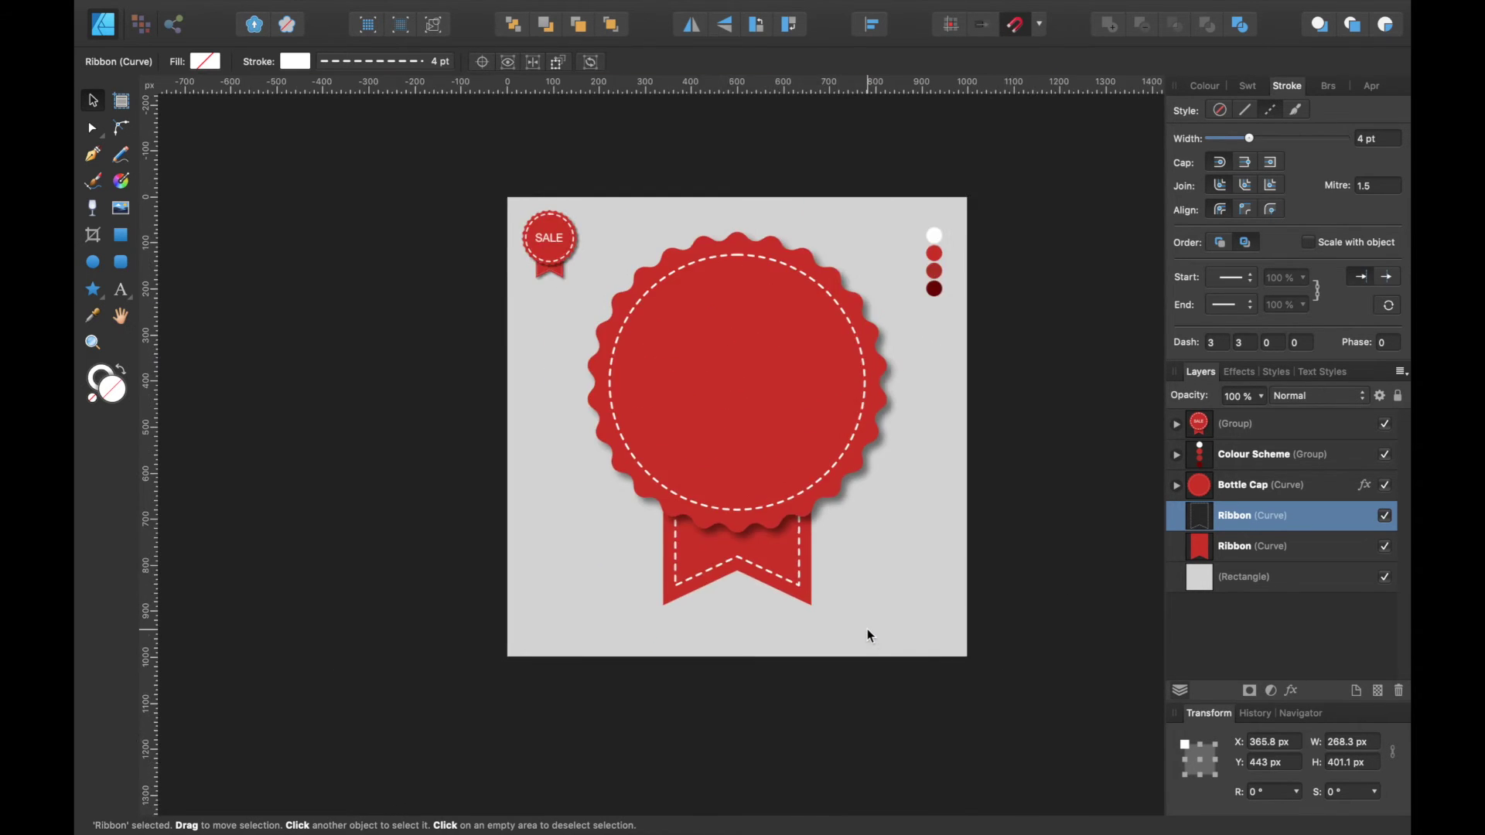
{"action": "scroll", "coordinate": [867, 629], "scroll_direction": "up", "scroll_amount": 1}
{"action": "scroll", "coordinate": [867, 629], "scroll_direction": "right", "scroll_amount": 1}
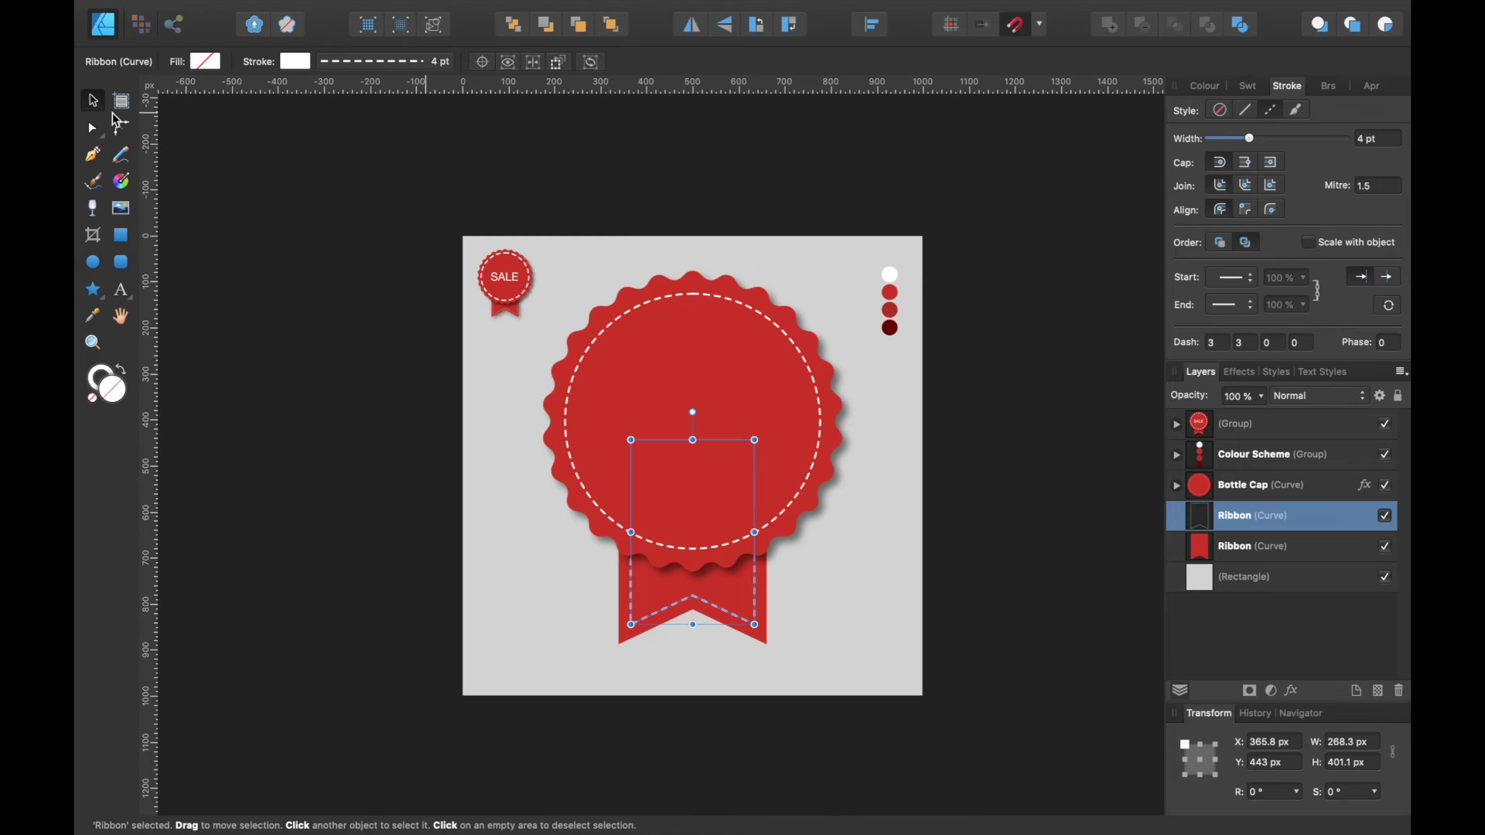
Step: Rename the dashed Ribbon copy's layer and nest it inside the red Ribbon layer
{"action": "double_click", "coordinate": [1224, 516]}
{"action": "key", "text": "Return"}
{"action": "left_click_drag", "start_coordinate": [1229, 525], "coordinate": [1246, 551]}
{"action": "left_click", "coordinate": [1193, 516]}
{"action": "left_click", "coordinate": [1179, 516]}
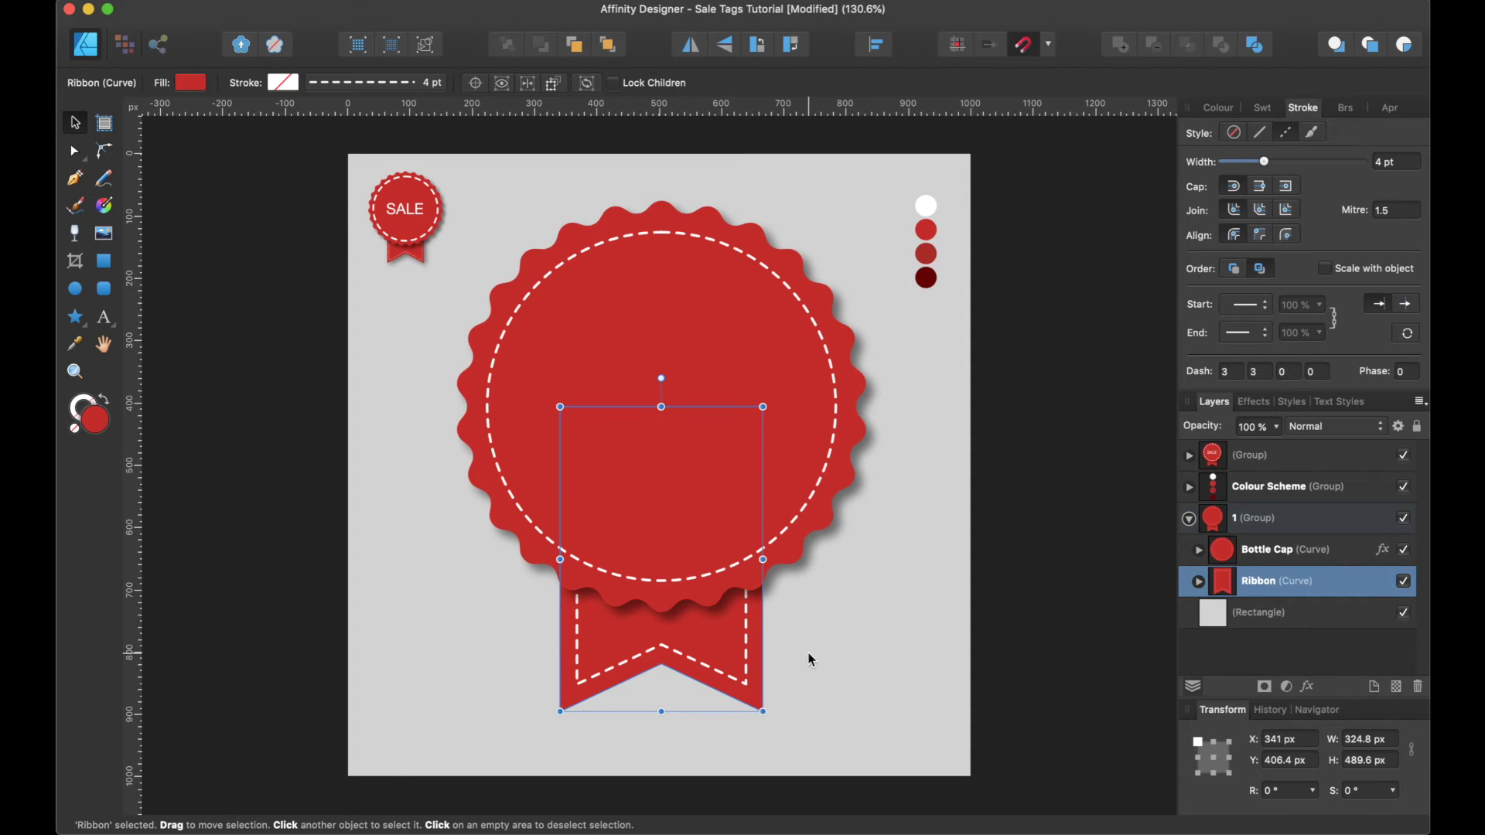
Step: Apply a shared Outer Shadow to Bottle Cap and Ribbon with 50% opacity, 18.8 px radius and 16.8 px offset
{"action": "left_click", "coordinate": [1313, 557]}
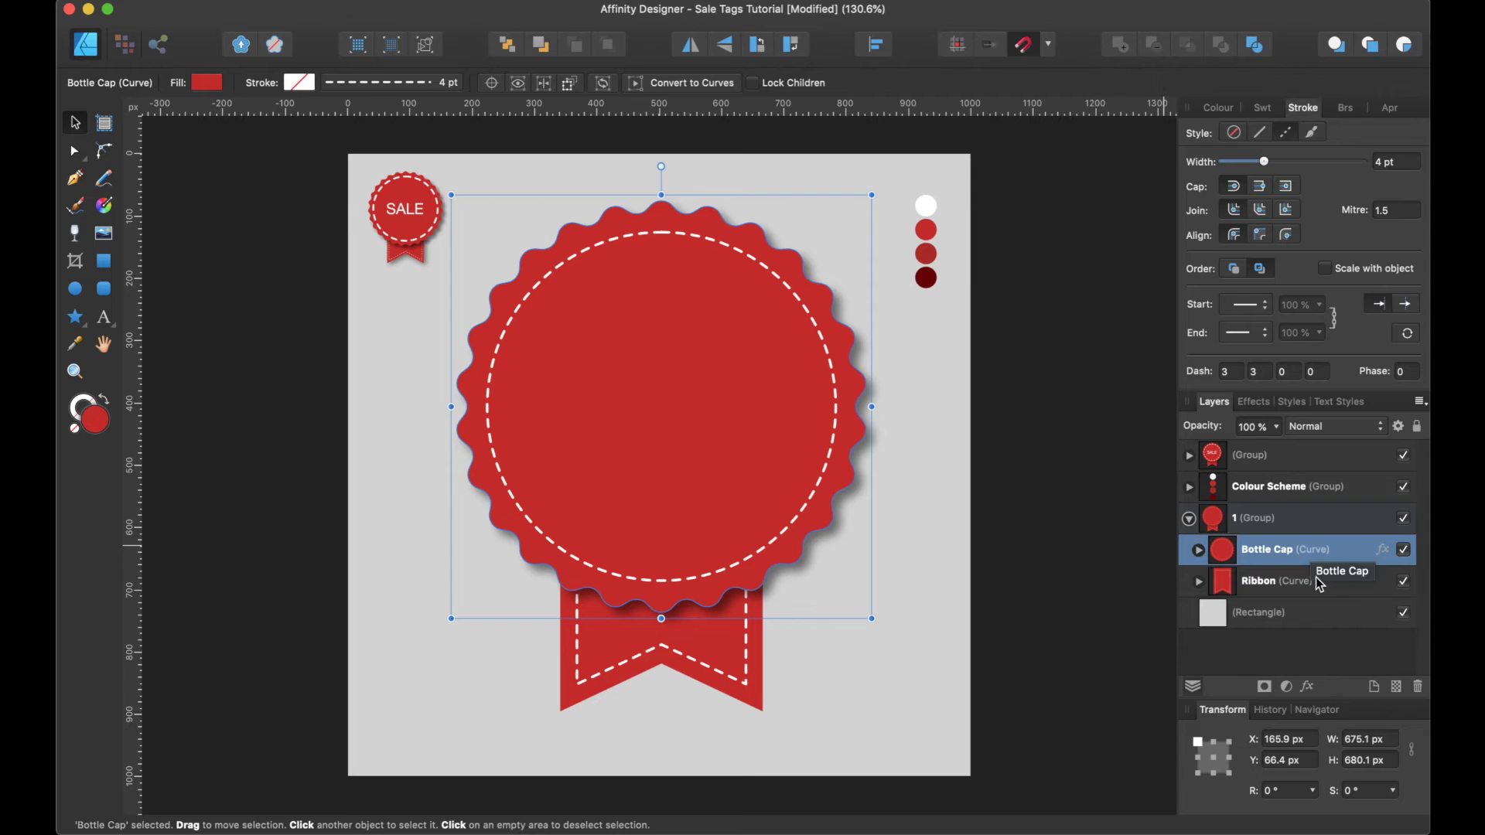
{"action": "left_click", "coordinate": [1320, 585], "text": "shift"}
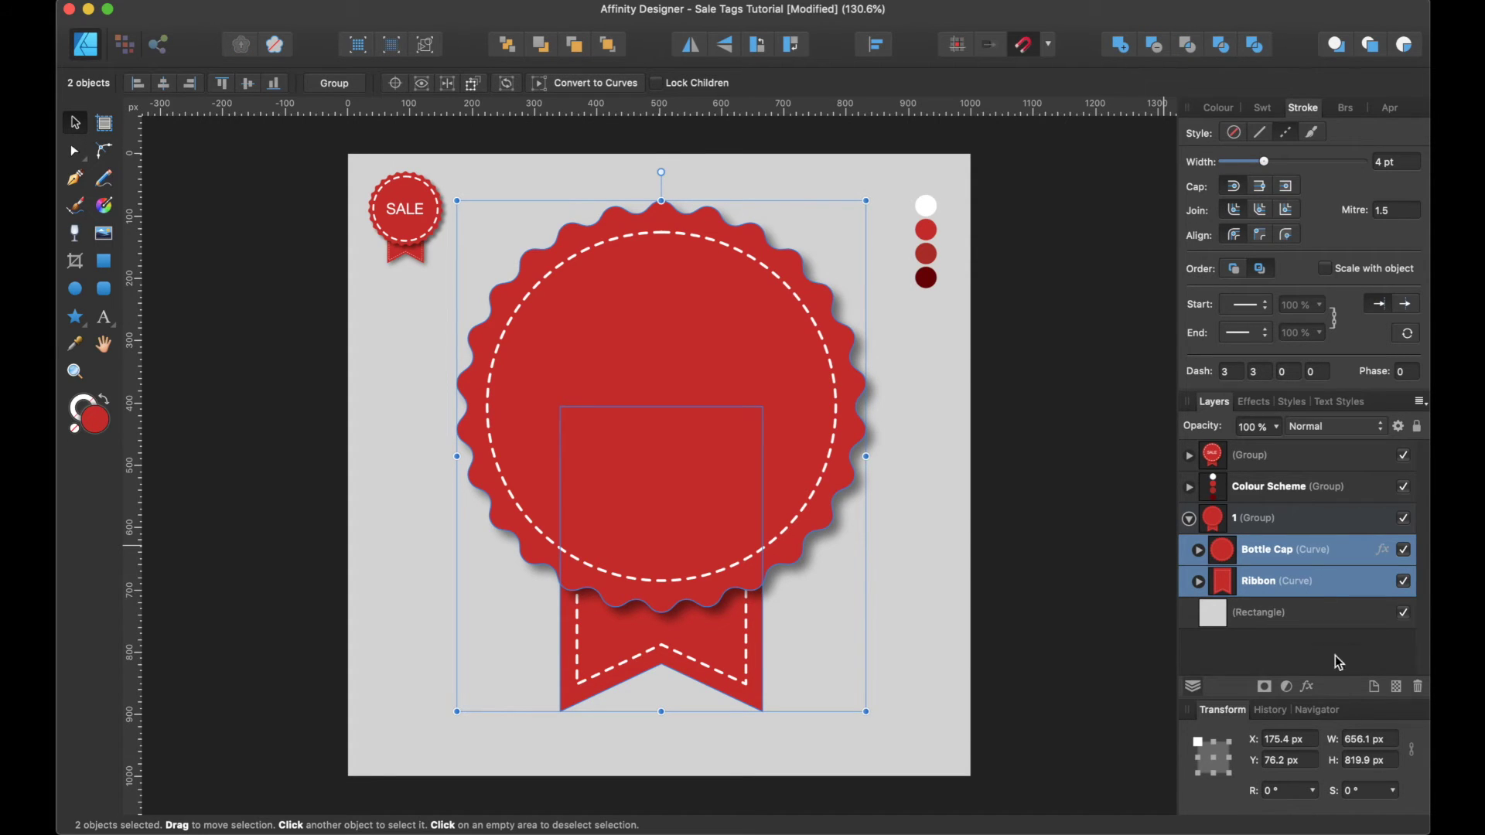
{"action": "left_click", "coordinate": [1307, 687]}
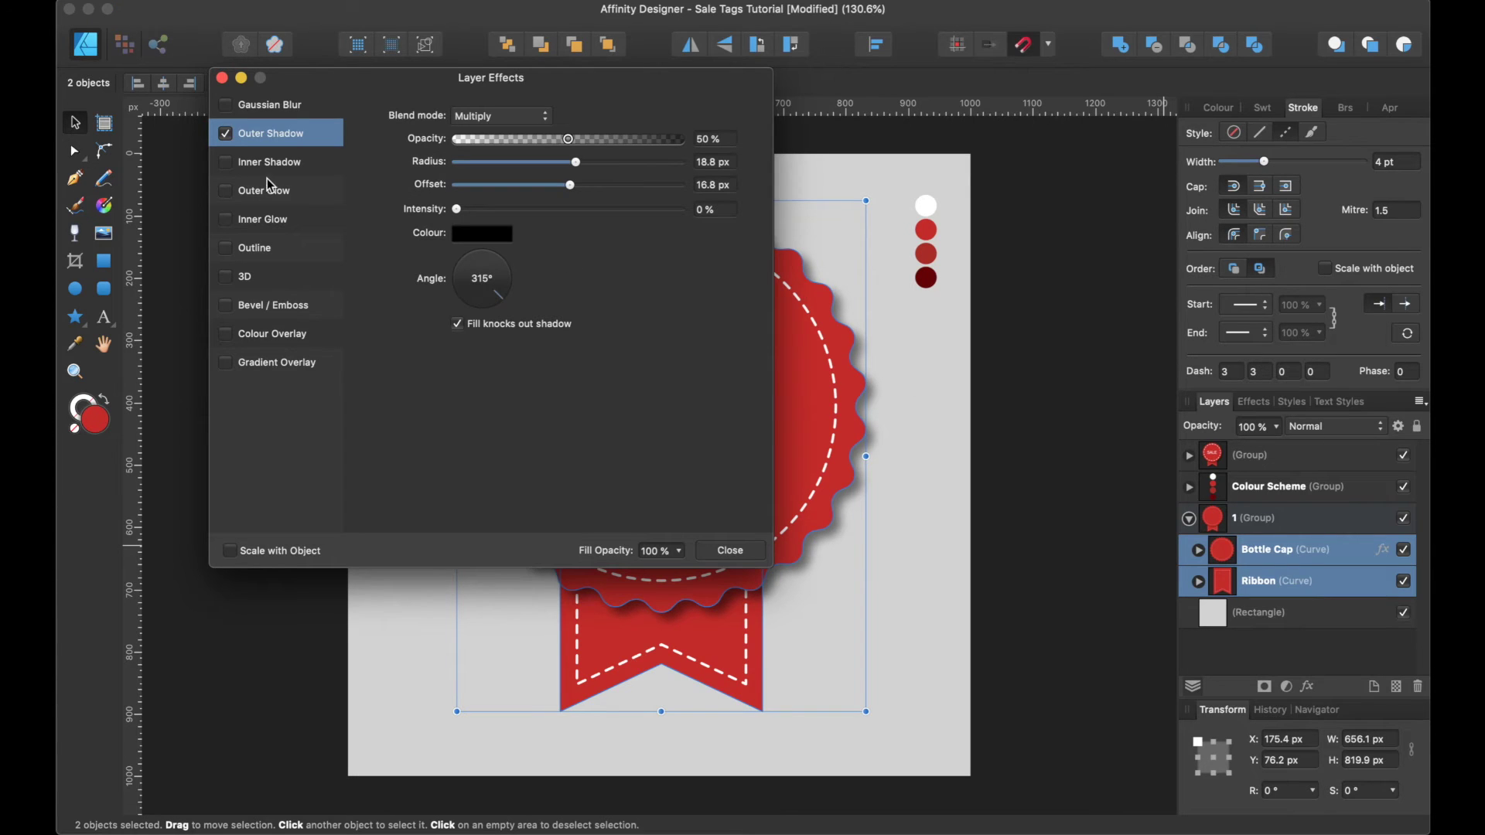
{"action": "left_click", "coordinate": [226, 134]}
{"action": "left_click", "coordinate": [226, 134]}
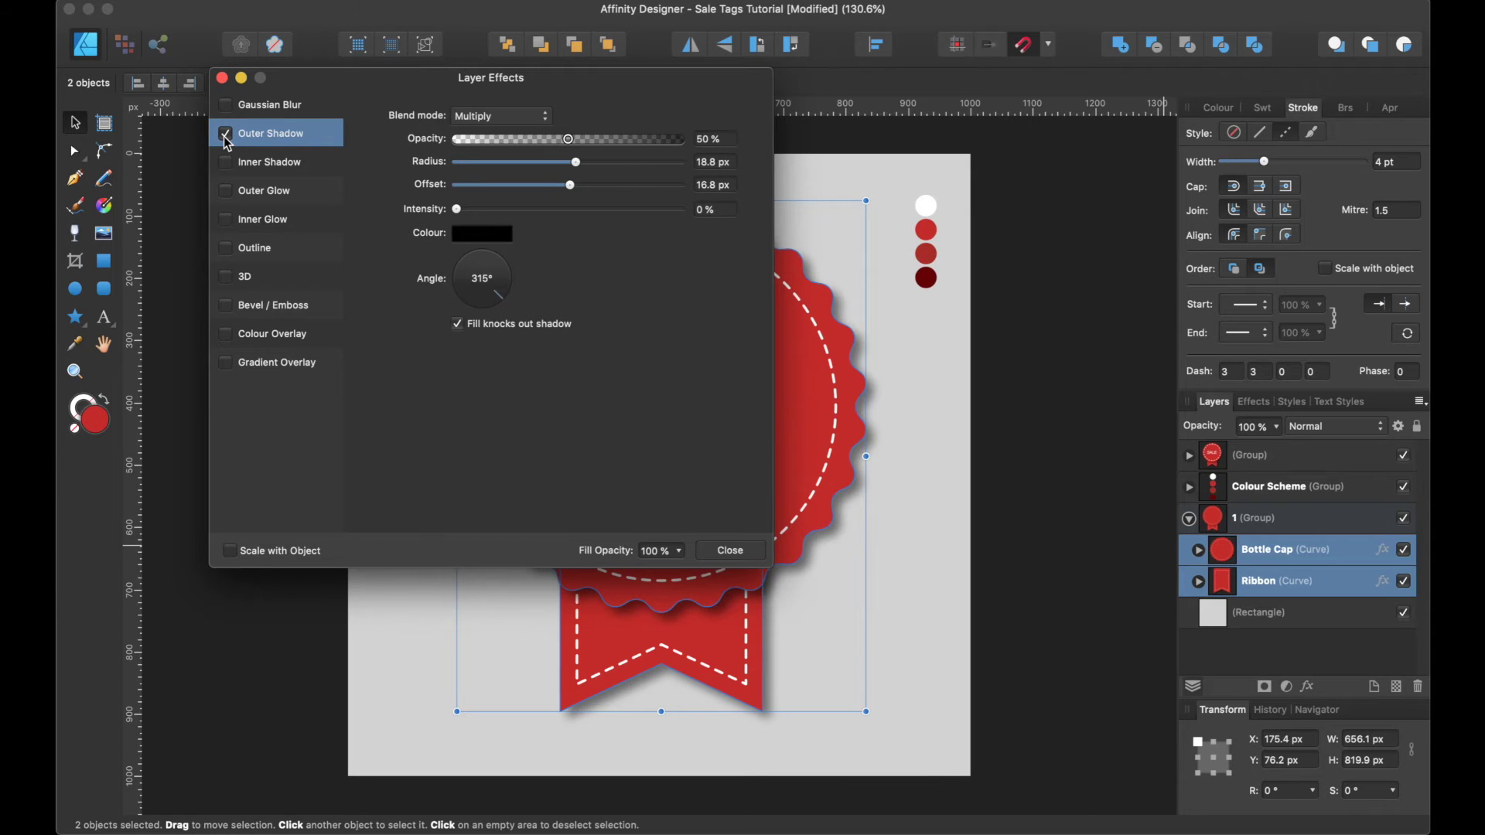
{"action": "scroll", "coordinate": [872, 557], "scroll_direction": "left", "scroll_amount": 3}
{"action": "scroll", "coordinate": [872, 556], "scroll_direction": "down", "scroll_amount": 1}
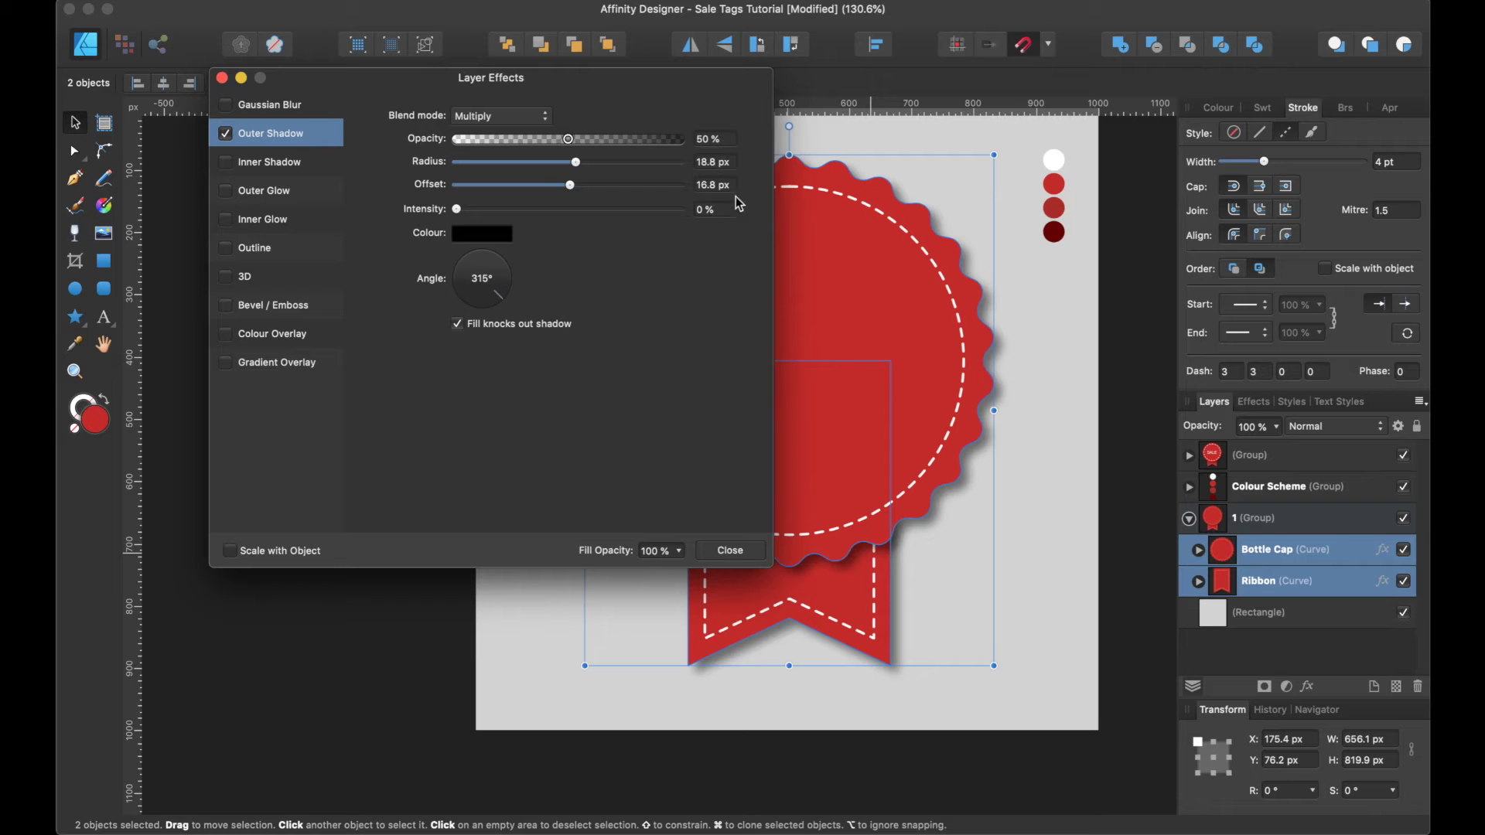
{"action": "left_click", "coordinate": [1038, 554]}
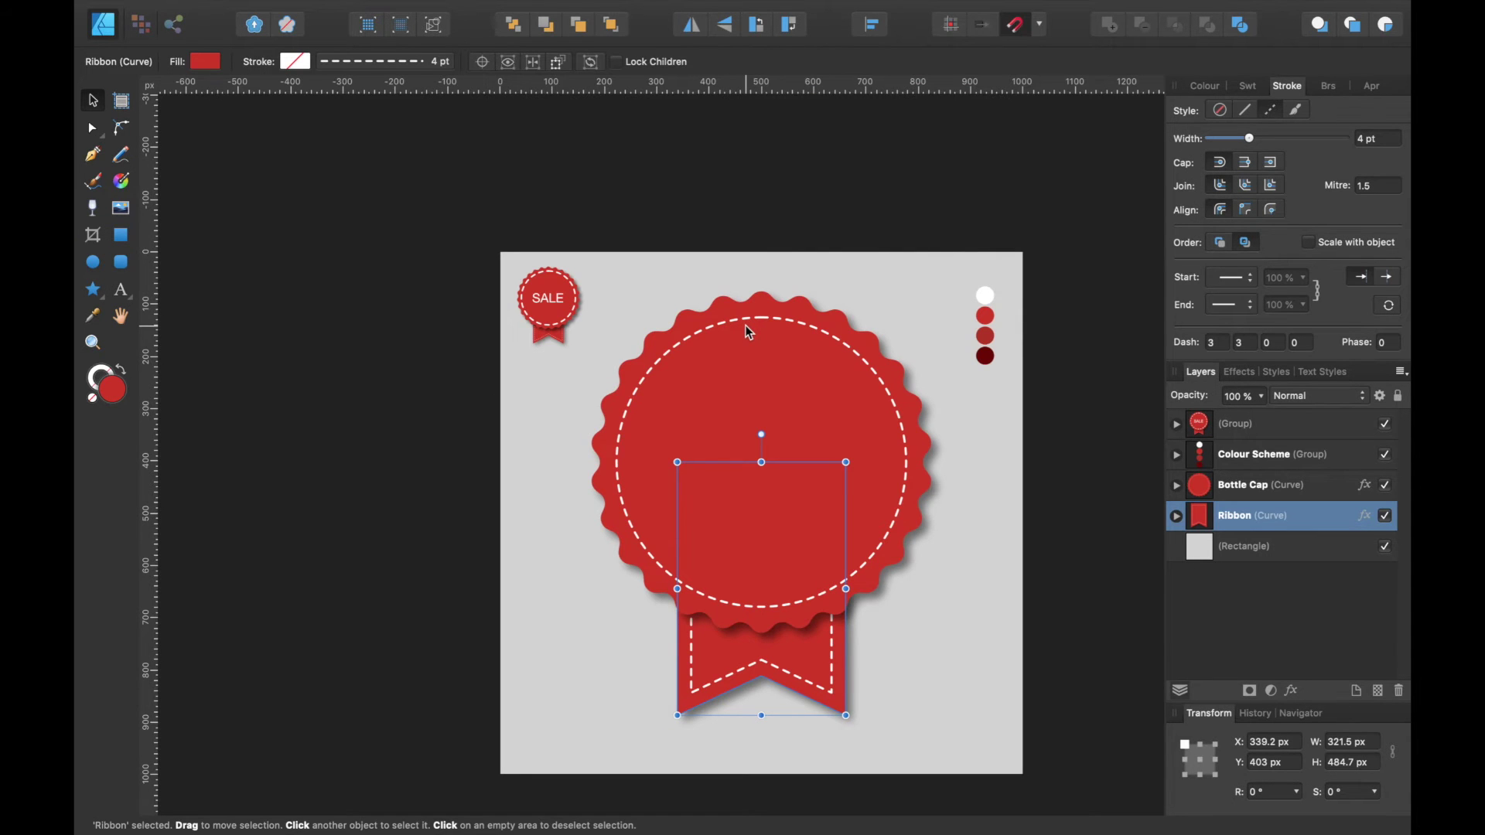
Step: Add the white art text SALE on the grey background below the badge, beside the ribbon's lower end
{"action": "scroll", "coordinate": [565, 323], "scroll_direction": "up", "scroll_amount": 5}
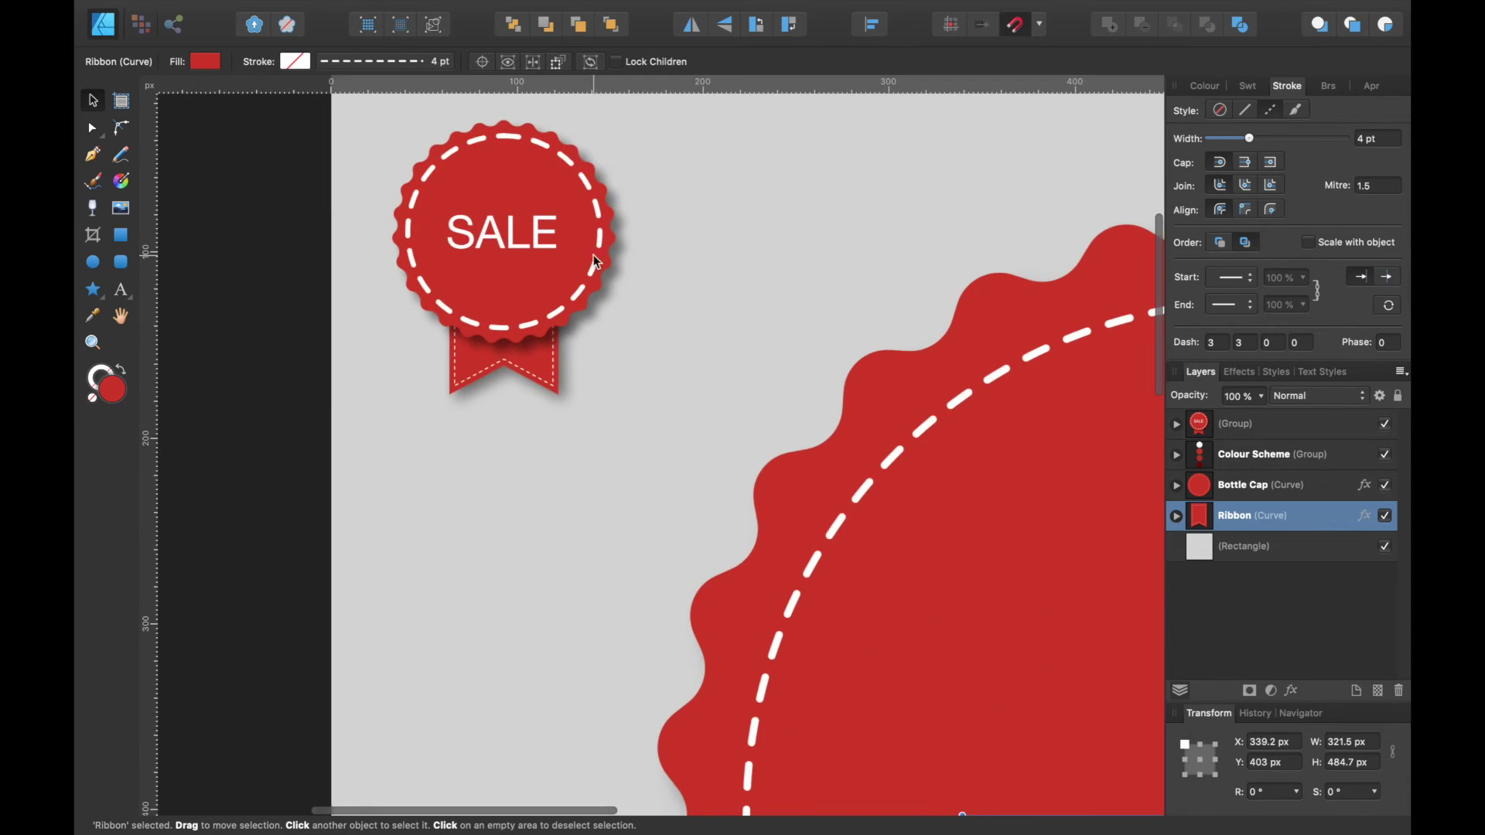
{"action": "scroll", "coordinate": [849, 366], "scroll_direction": "down", "scroll_amount": 5}
{"action": "left_click", "coordinate": [846, 392]}
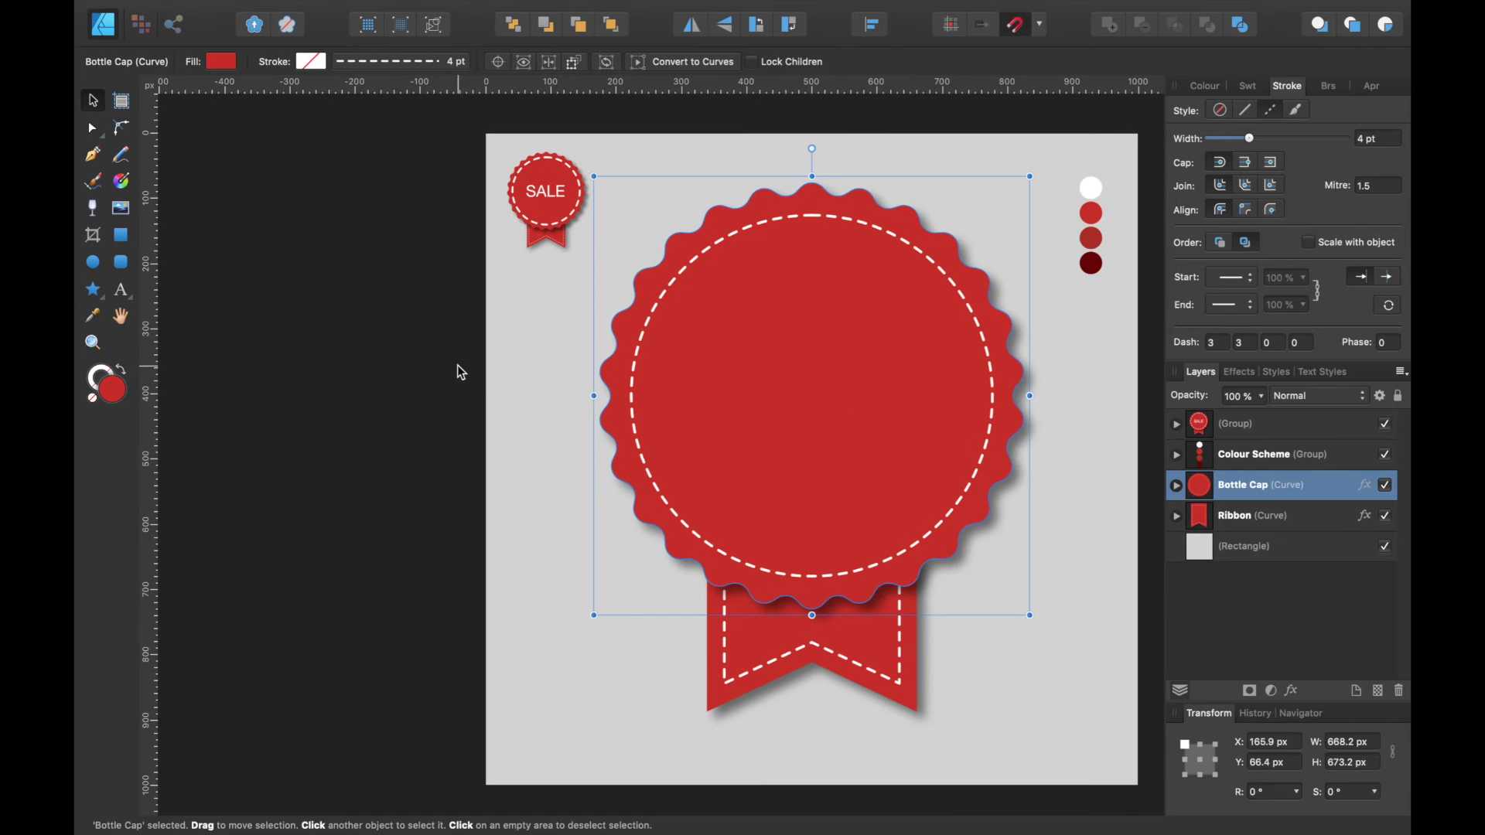
{"action": "left_click", "coordinate": [122, 298]}
{"action": "scroll", "coordinate": [661, 394], "scroll_direction": "down", "scroll_amount": 2}
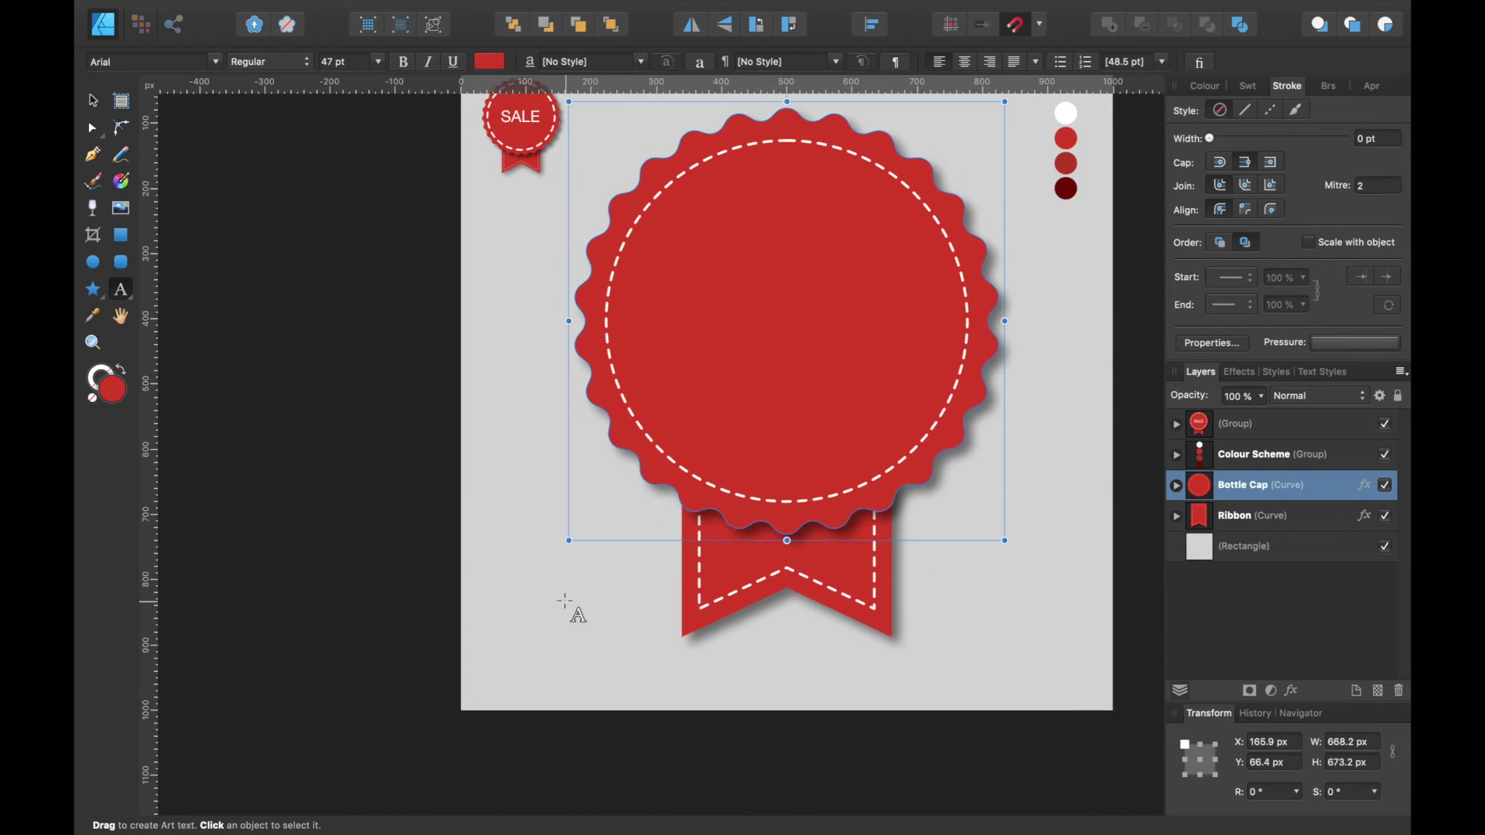
{"action": "left_click", "coordinate": [574, 679]}
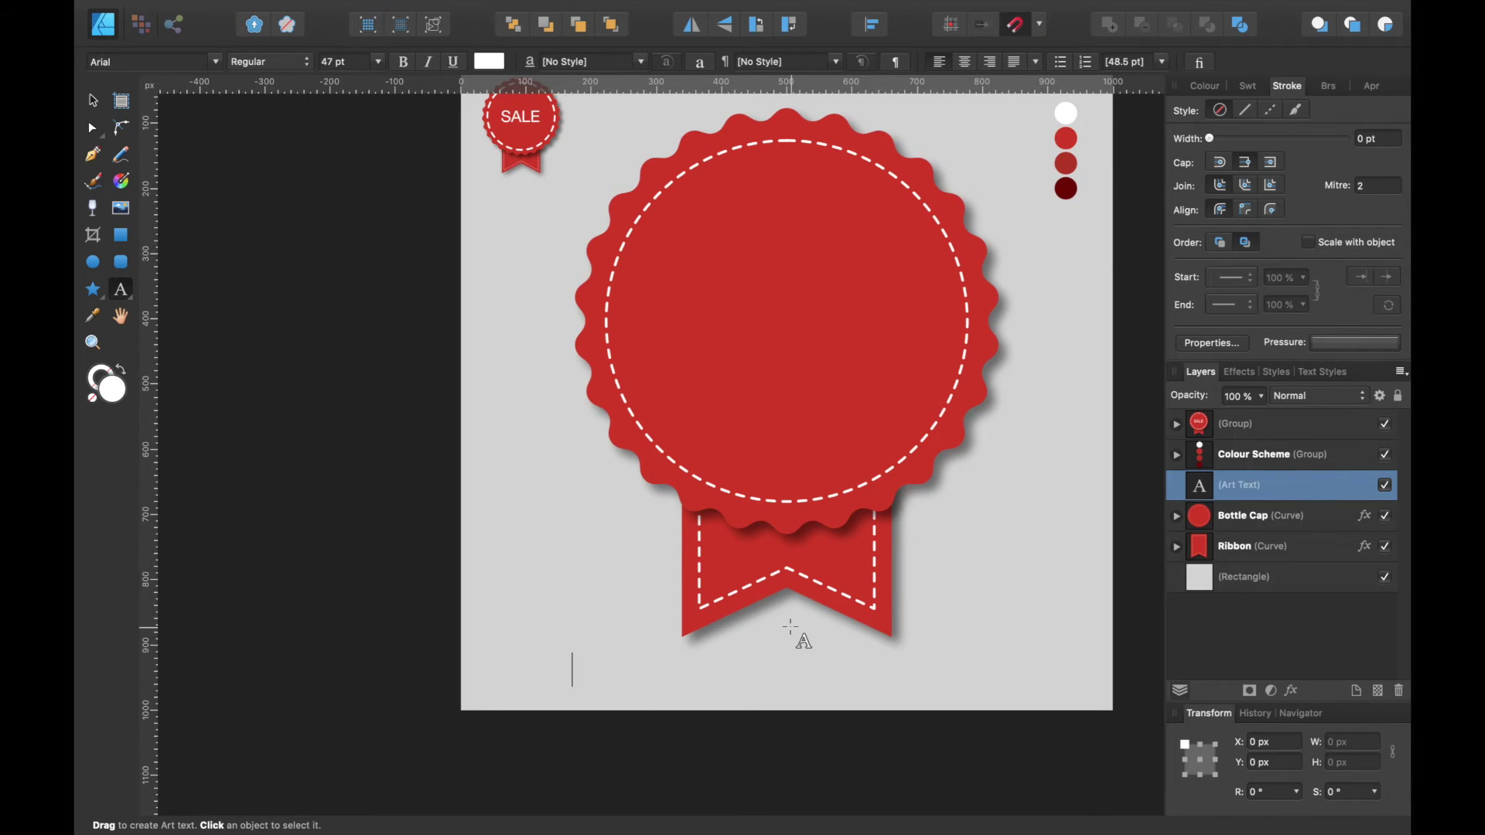
{"action": "type", "text": "SALE"}
{"action": "key", "text": "Escape"}
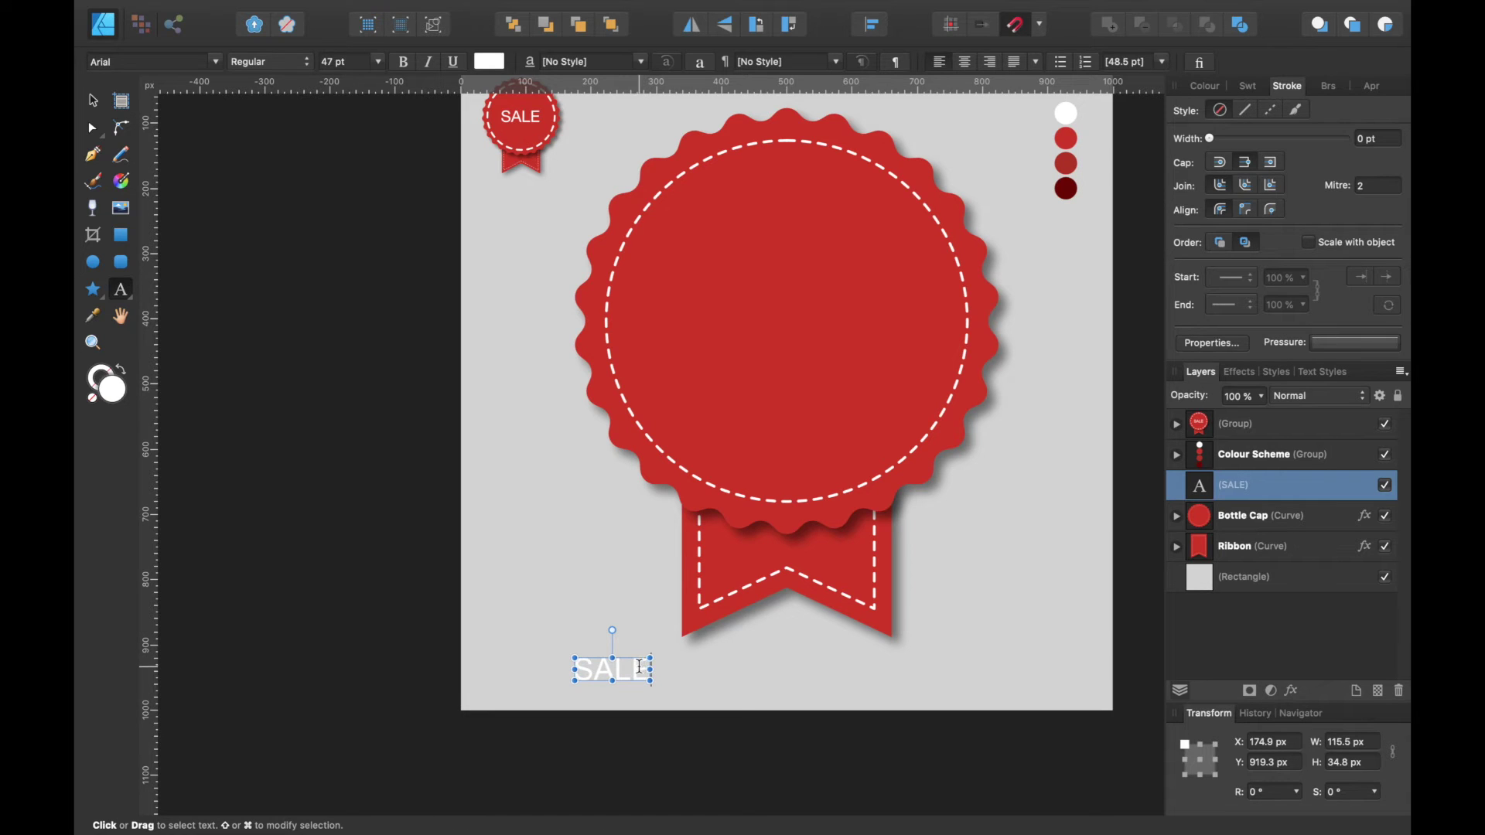
Step: Set the font of the SALE text to Helvetica Neue
{"action": "left_click_drag", "start_coordinate": [645, 670], "coordinate": [573, 670]}
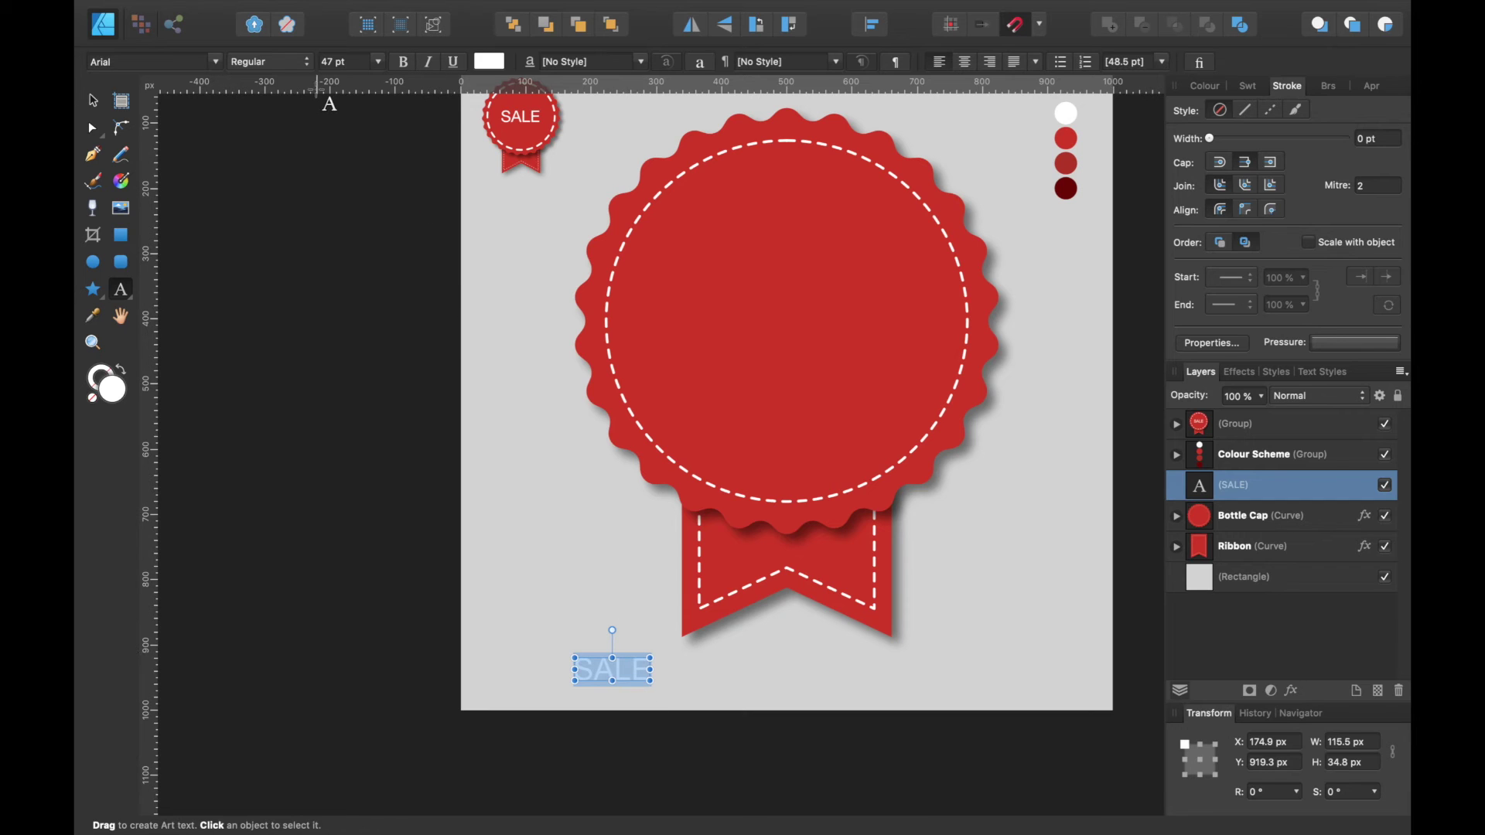
{"action": "left_click", "coordinate": [216, 61]}
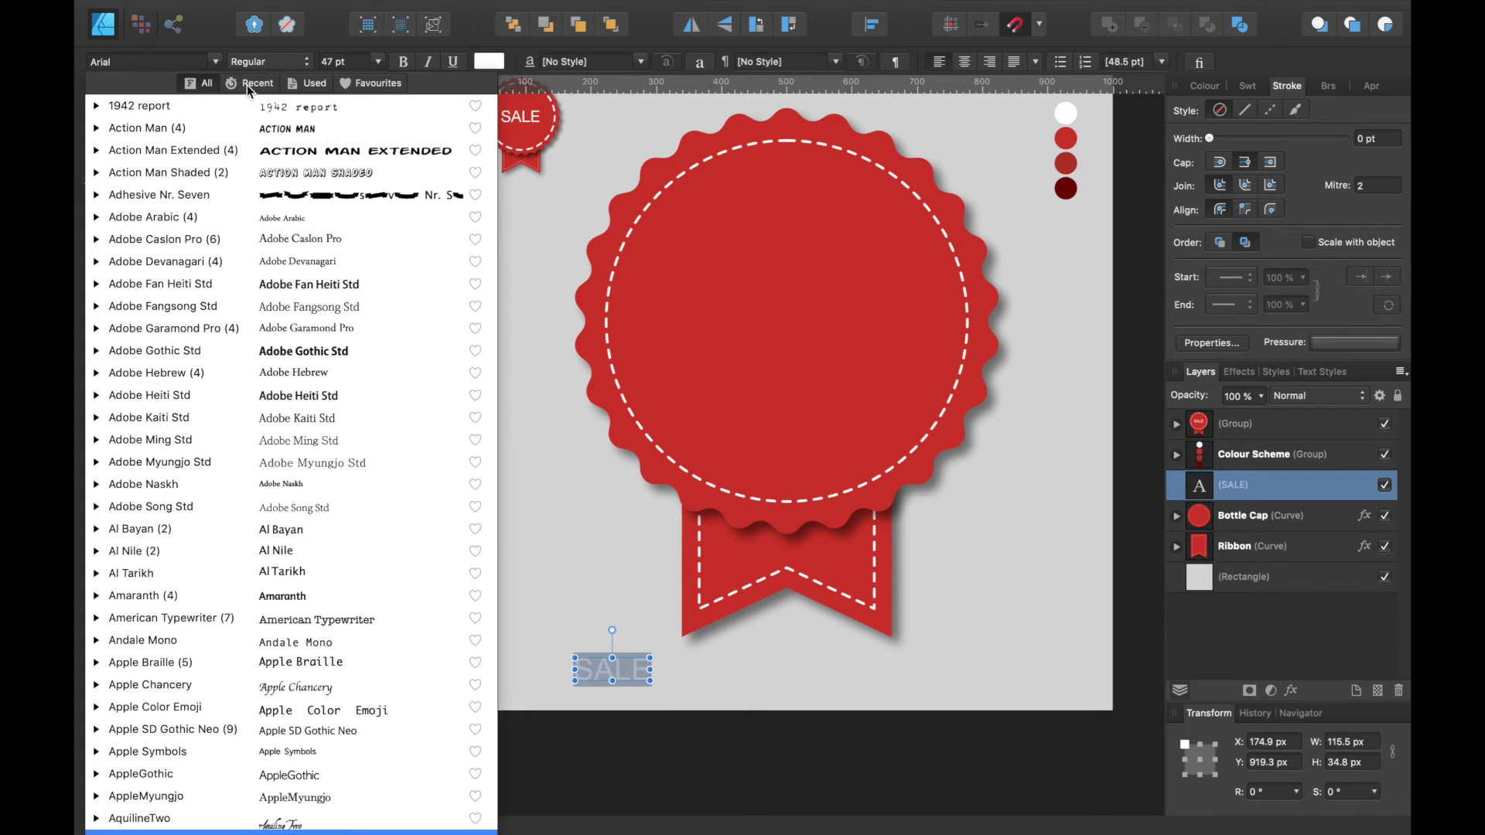
{"action": "type", "text": "hel"}
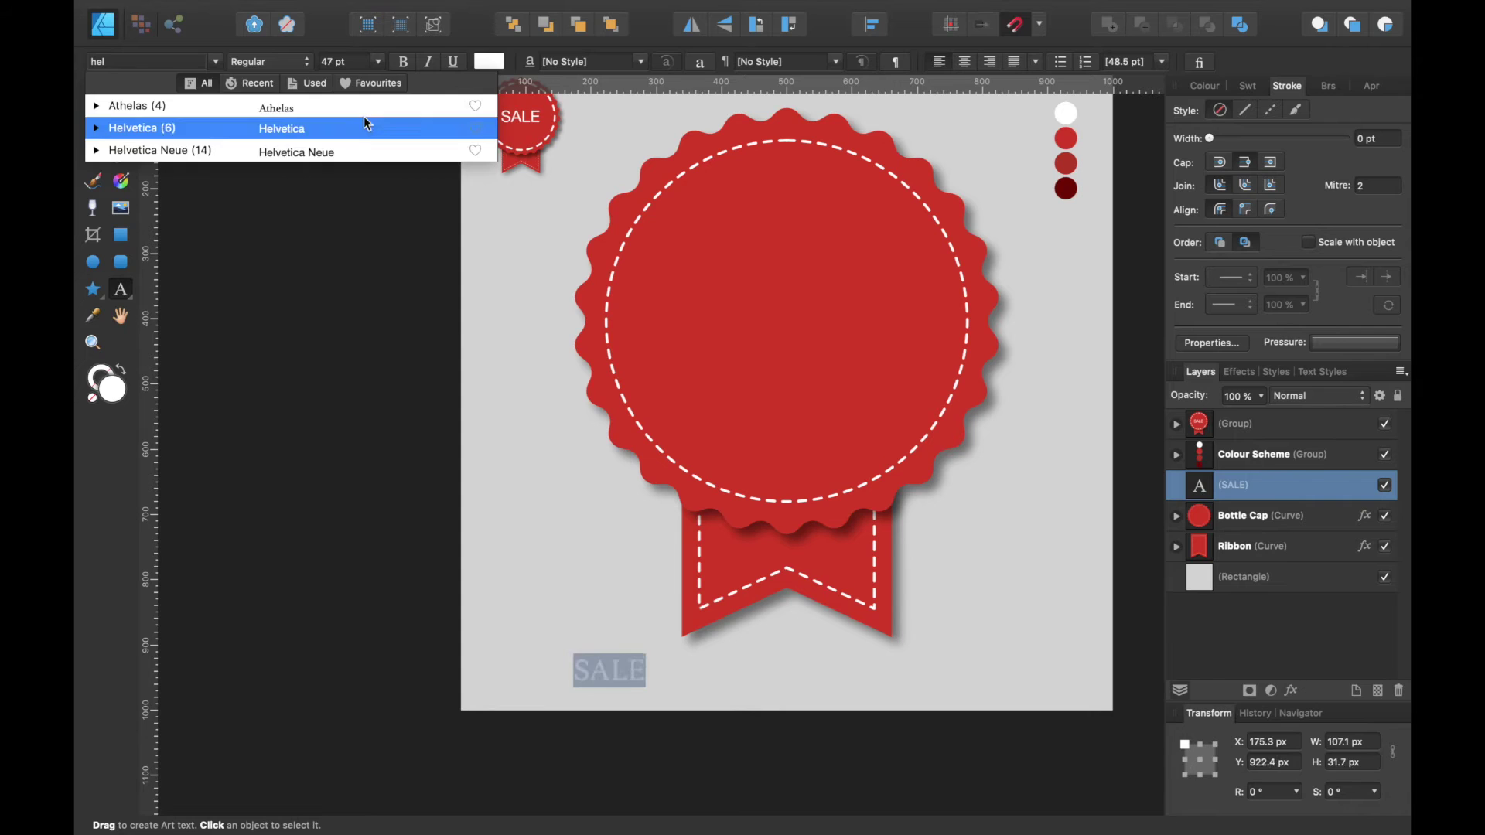
{"action": "left_click", "coordinate": [367, 151]}
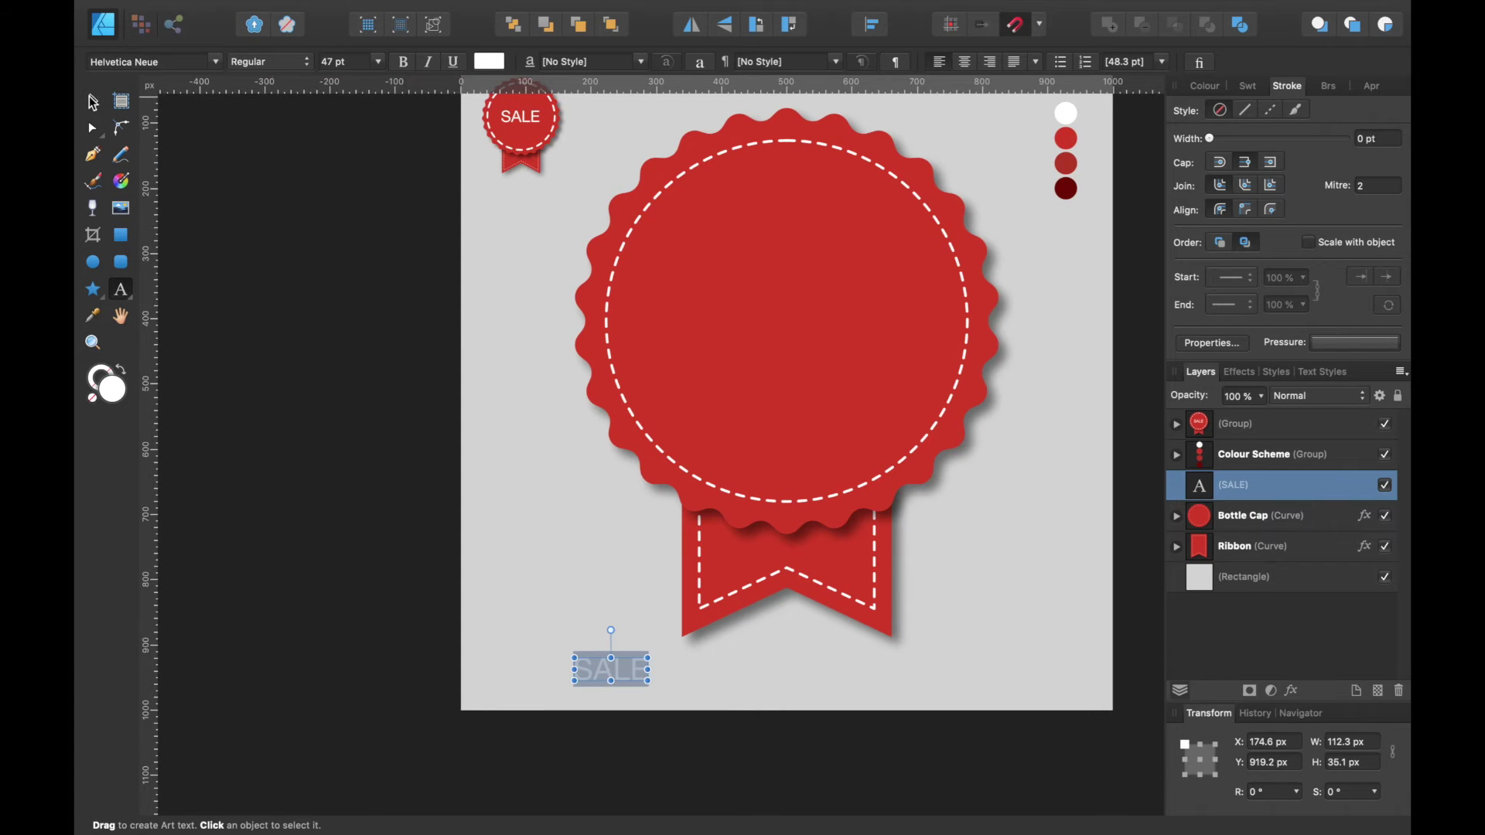
Step: Move the SALE text to the centre of the badge's dashed ring
{"action": "left_click", "coordinate": [92, 101]}
{"action": "left_click_drag", "start_coordinate": [623, 673], "coordinate": [798, 319]}
{"action": "scroll", "coordinate": [934, 439], "scroll_direction": "up", "scroll_amount": 3}
{"action": "scroll", "coordinate": [934, 439], "scroll_direction": "right", "scroll_amount": 3}
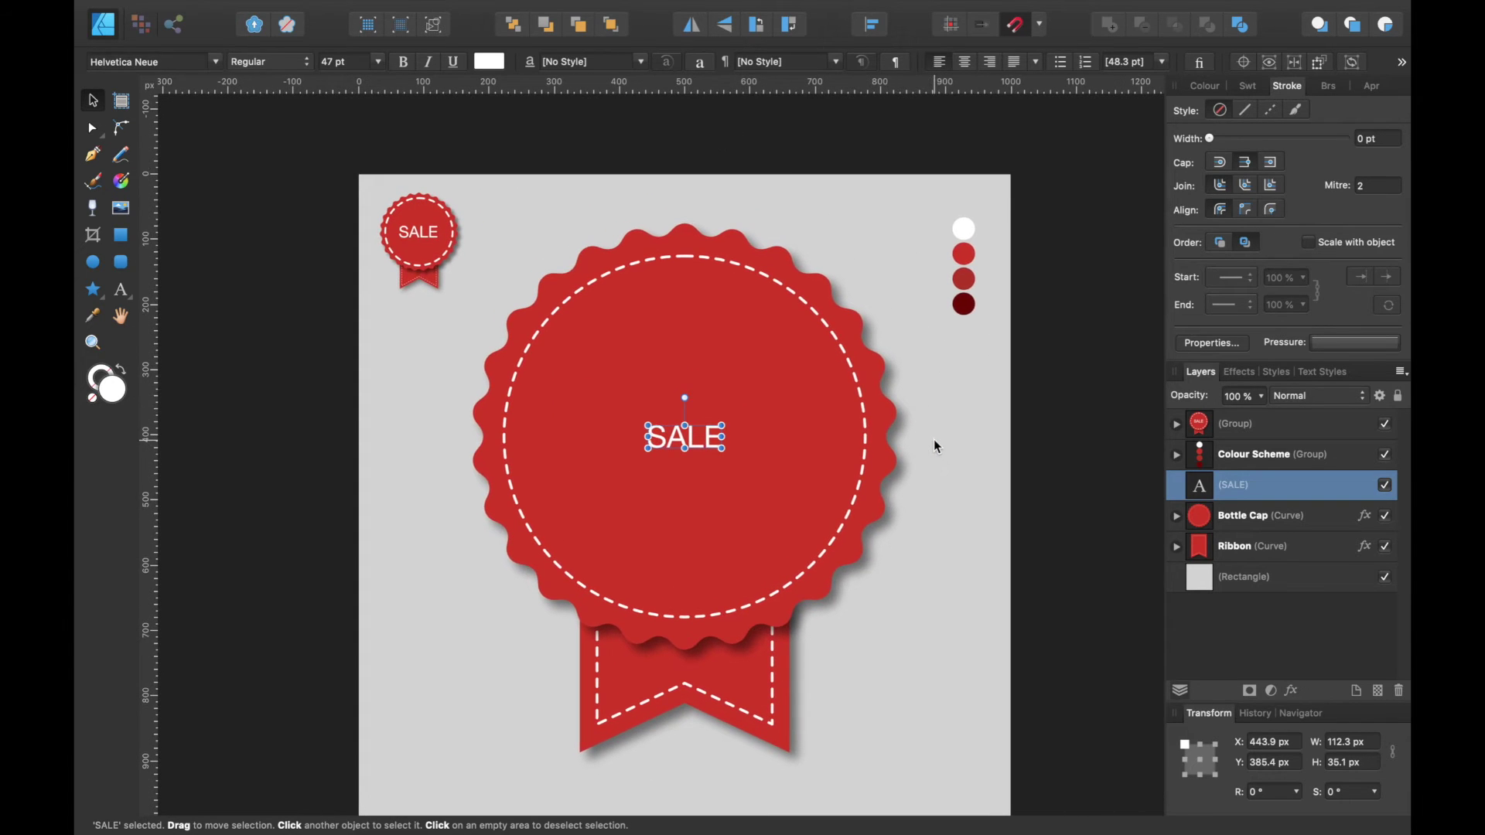
Step: Set the font size of the SALE text to 144 pt
{"action": "double_click", "coordinate": [711, 441]}
{"action": "key", "text": "super+a"}
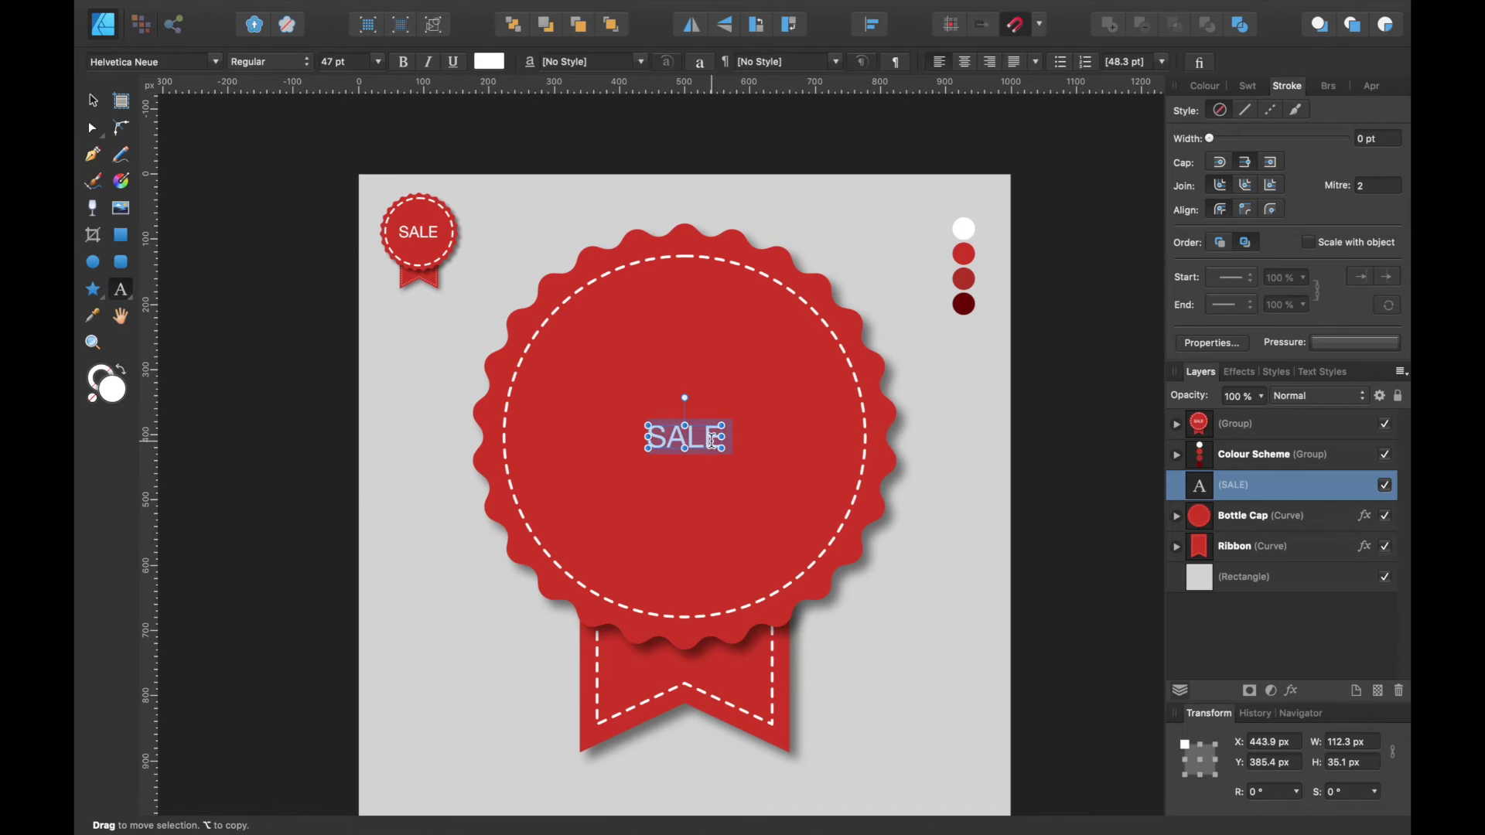
{"action": "left_click", "coordinate": [378, 61]}
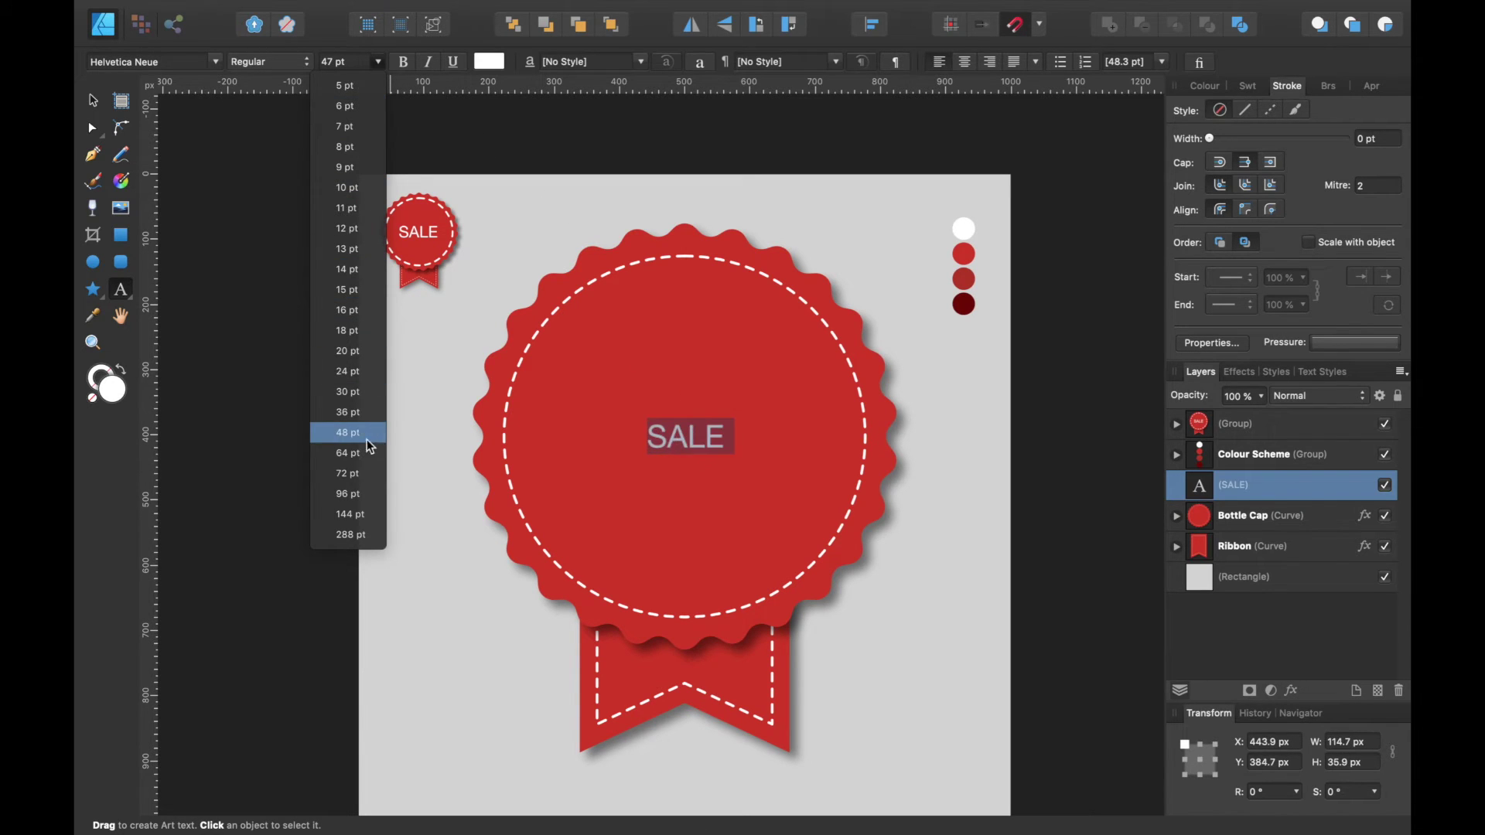
{"action": "left_click", "coordinate": [366, 515]}
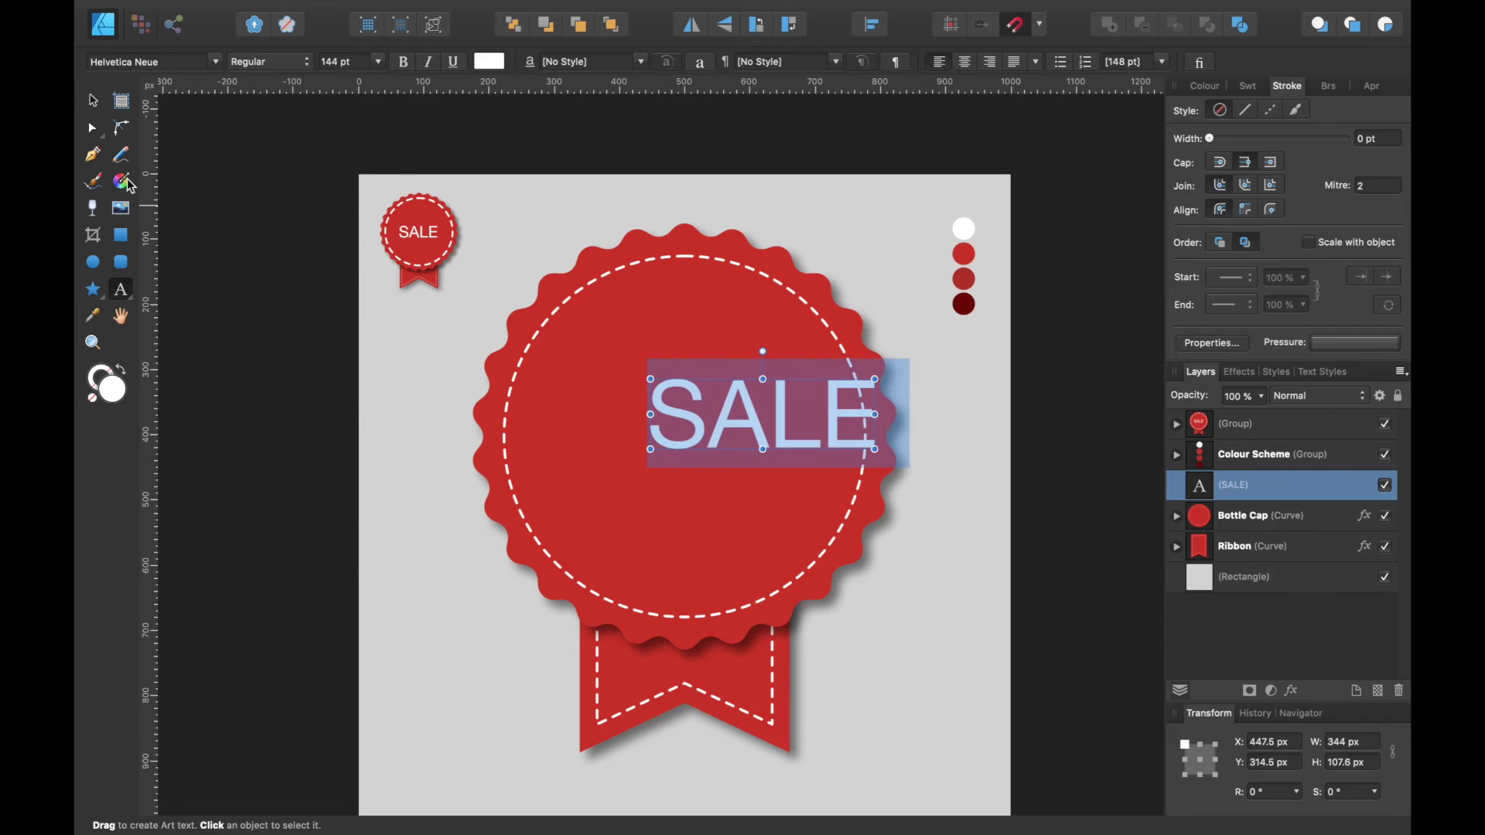
Step: Recentre the enlarged SALE text on the badge at about X 328 px, Y 349 px
{"action": "left_click", "coordinate": [93, 101]}
{"action": "left_click_drag", "start_coordinate": [769, 407], "coordinate": [691, 433]}
{"action": "scroll", "coordinate": [830, 460], "scroll_direction": "down", "scroll_amount": 3}
{"action": "scroll", "coordinate": [831, 460], "scroll_direction": "right", "scroll_amount": 3}
{"action": "scroll", "coordinate": [842, 461], "scroll_direction": "up", "scroll_amount": 2}
{"action": "scroll", "coordinate": [842, 461], "scroll_direction": "right", "scroll_amount": 2}
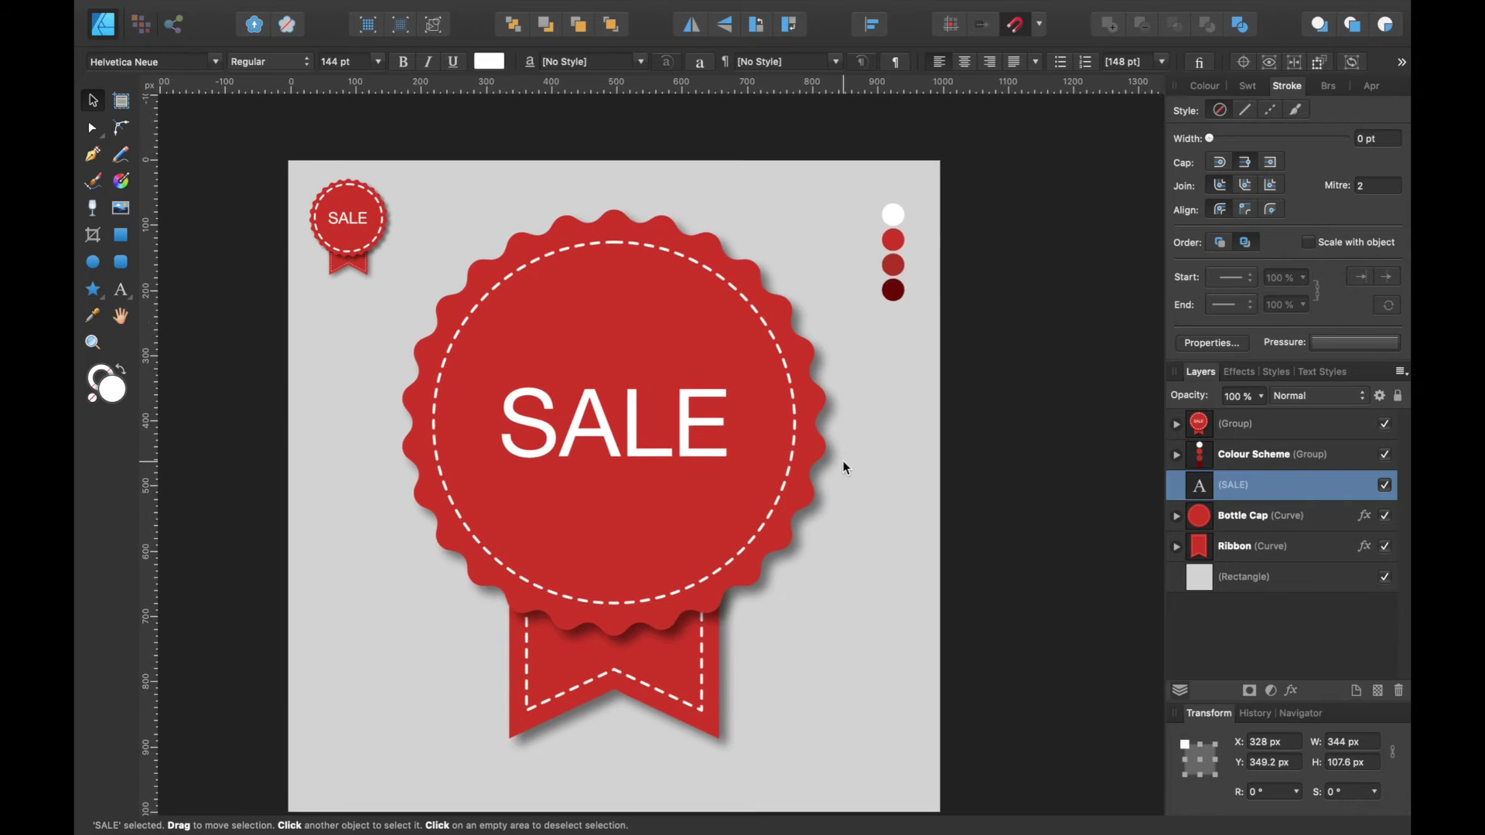
Step: Nest the SALE text layer inside Bottle Cap above the Dash ellipse and collapse the layer
{"action": "scroll", "coordinate": [843, 461], "scroll_direction": "left", "scroll_amount": 3}
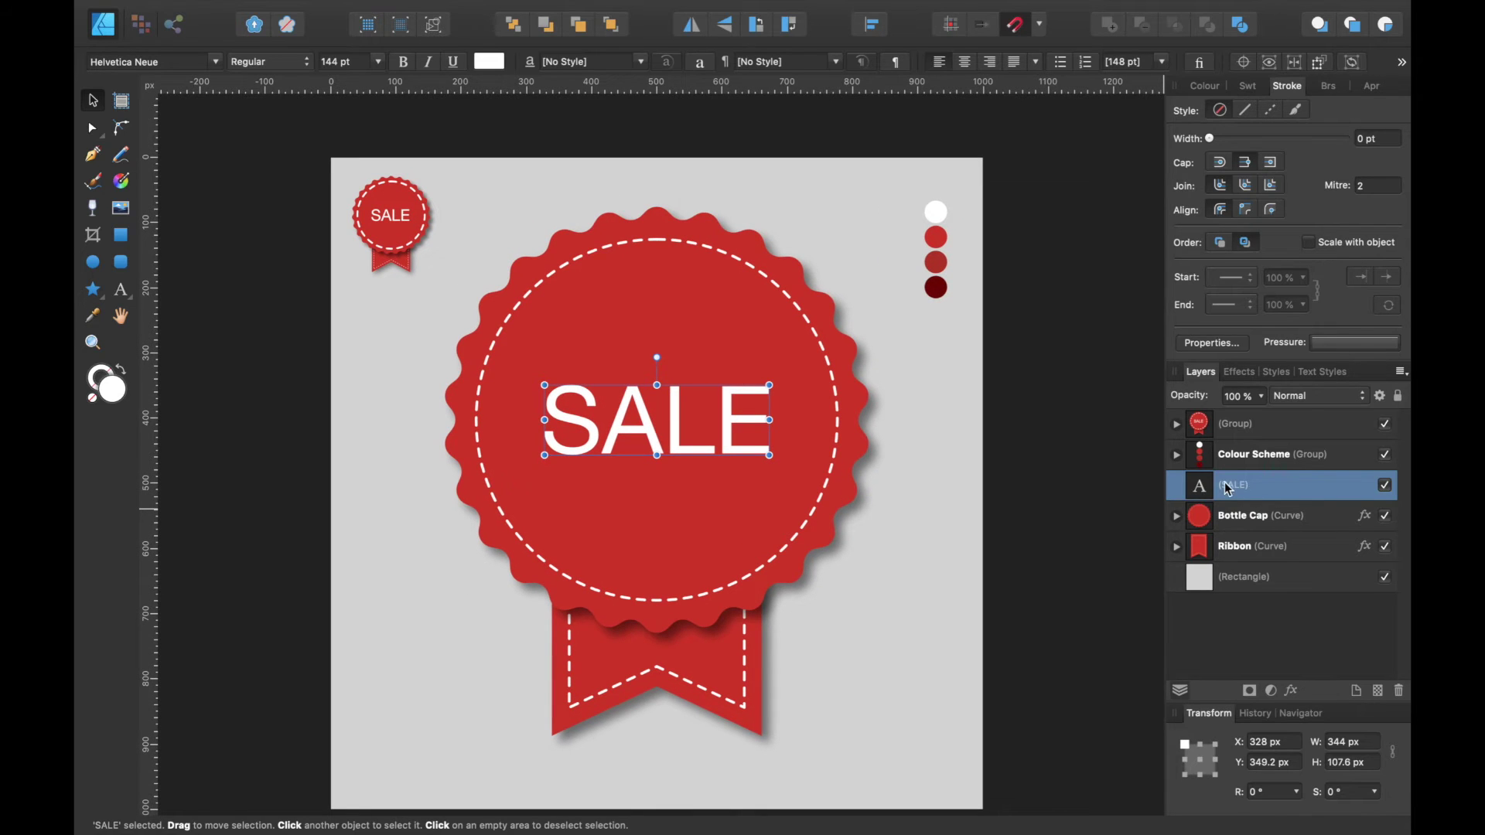
{"action": "left_click_drag", "start_coordinate": [1229, 488], "coordinate": [1247, 528]}
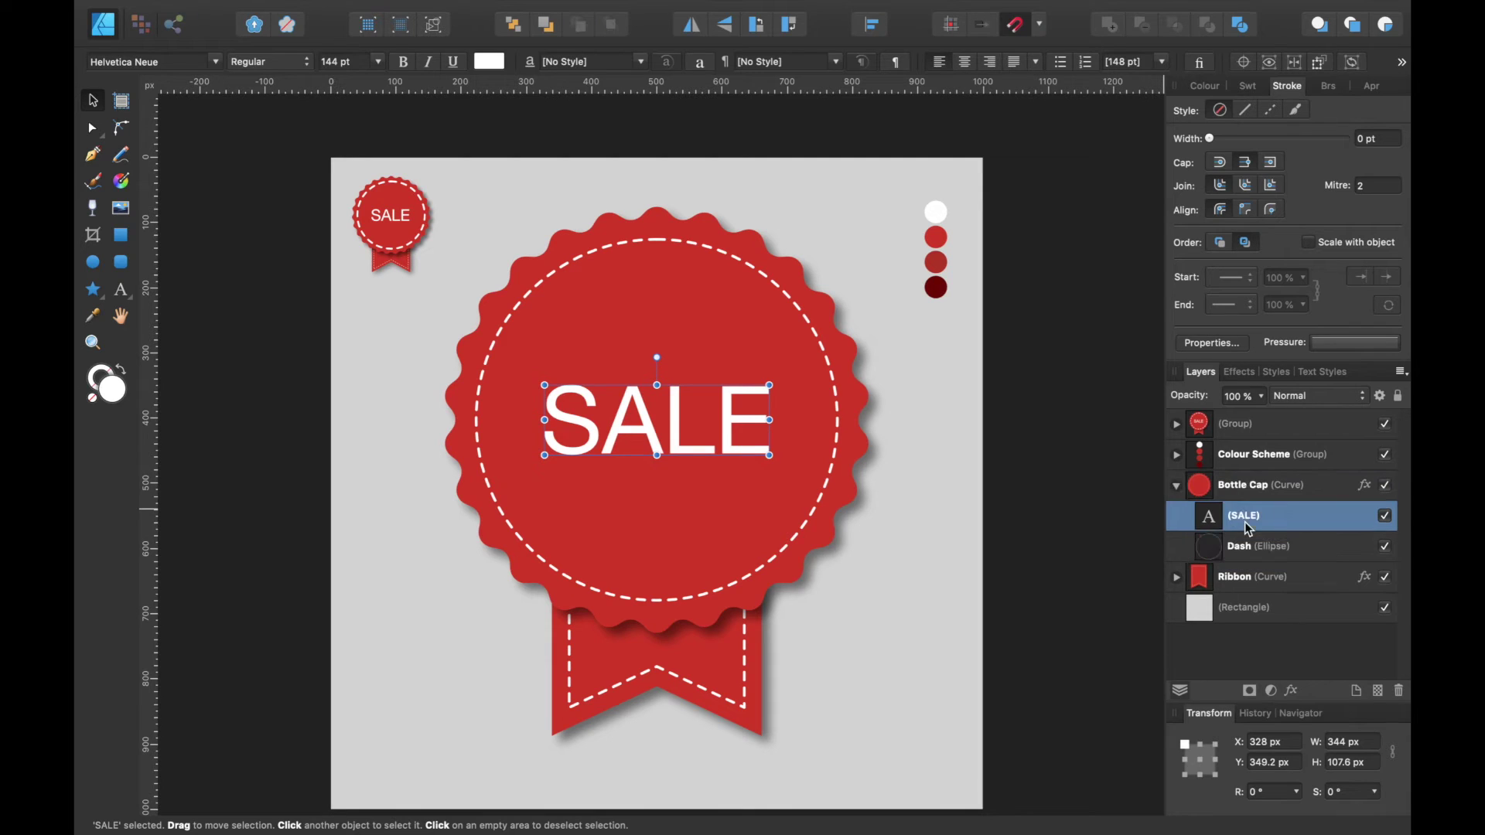
{"action": "left_click", "coordinate": [1177, 487]}
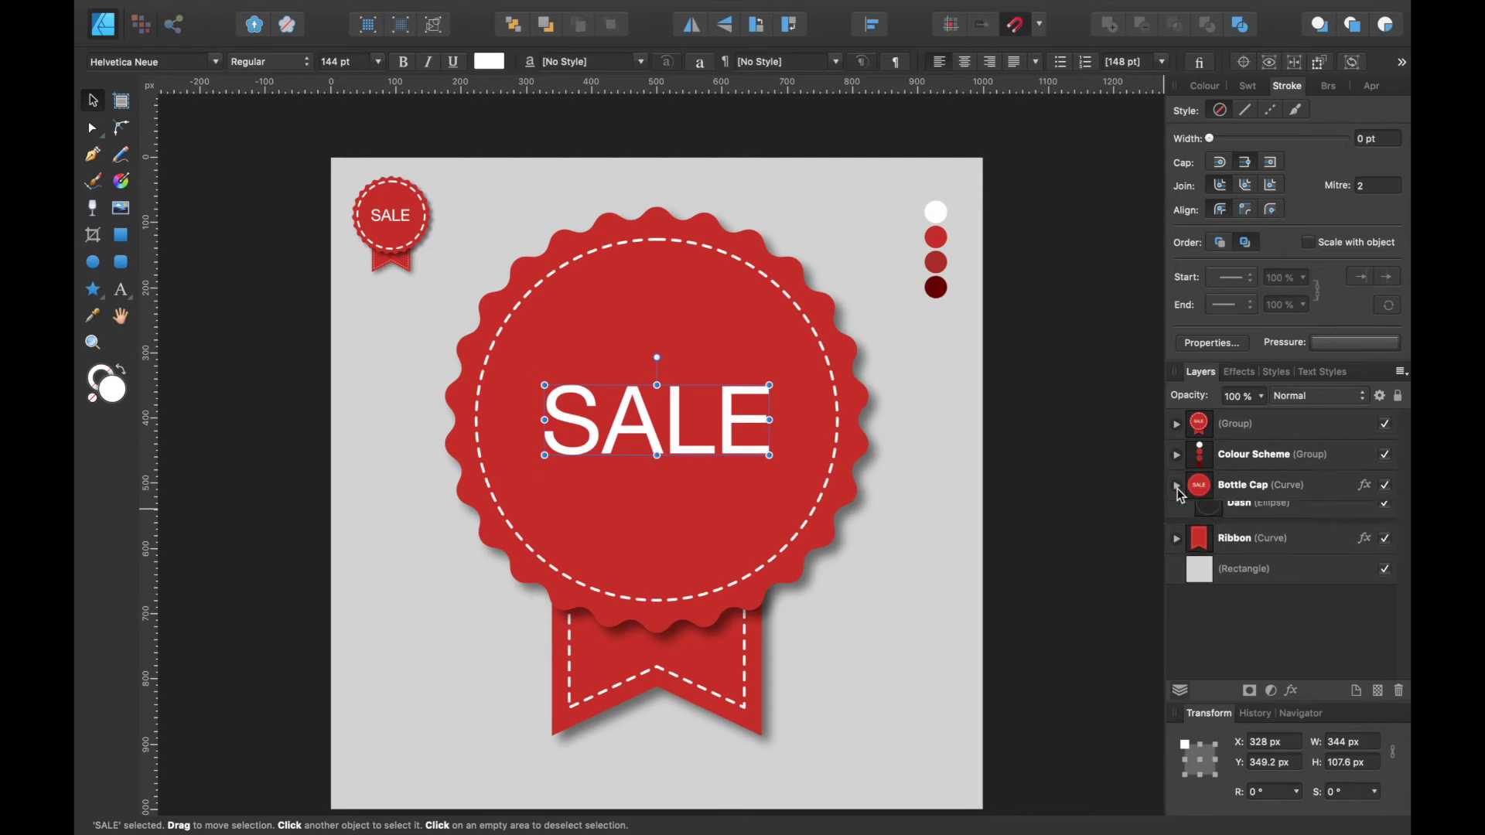
Step: Enable Scale with object on the stroke of the Dash ellipse inside Bottle Cap
{"action": "left_click", "coordinate": [1246, 490]}
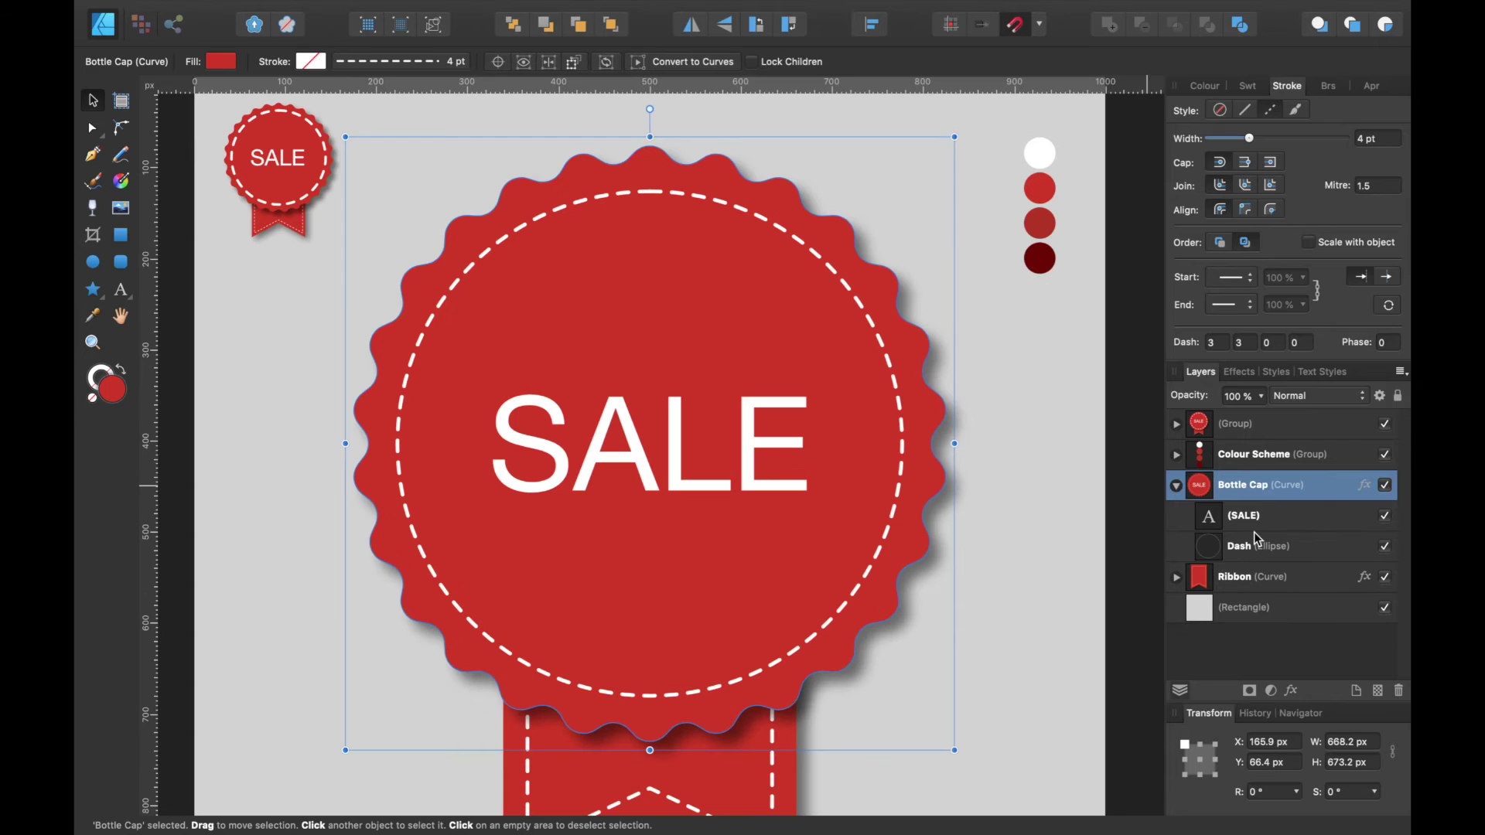
{"action": "left_click", "coordinate": [1264, 546]}
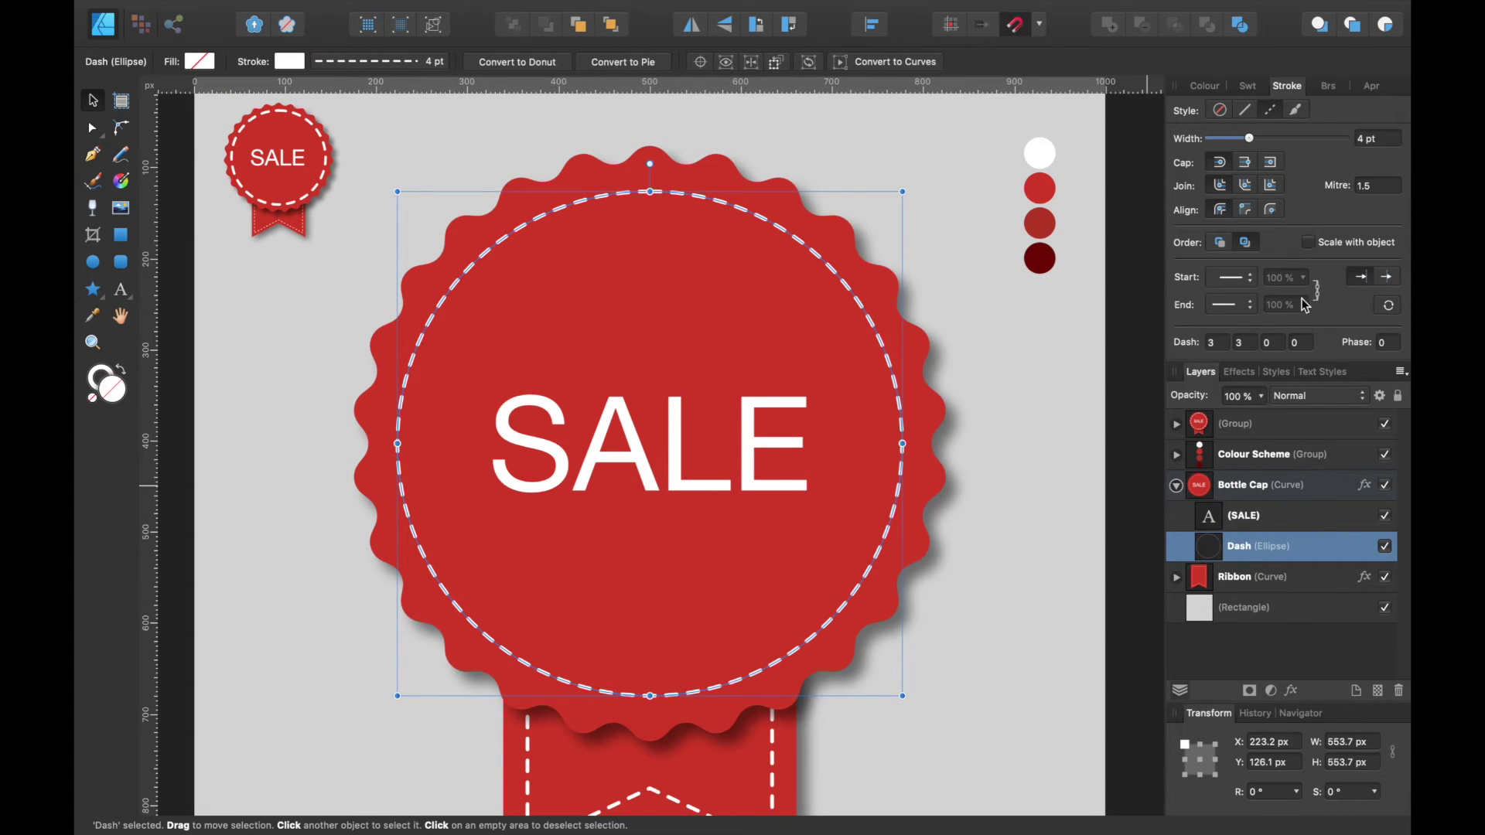
{"action": "left_click", "coordinate": [1308, 244]}
Step: Enable Scale with object on the stitching curve inside Ribbon and collapse the Ribbon and Bottle Cap layers
{"action": "left_click", "coordinate": [1176, 577]}
{"action": "left_click", "coordinate": [1256, 611]}
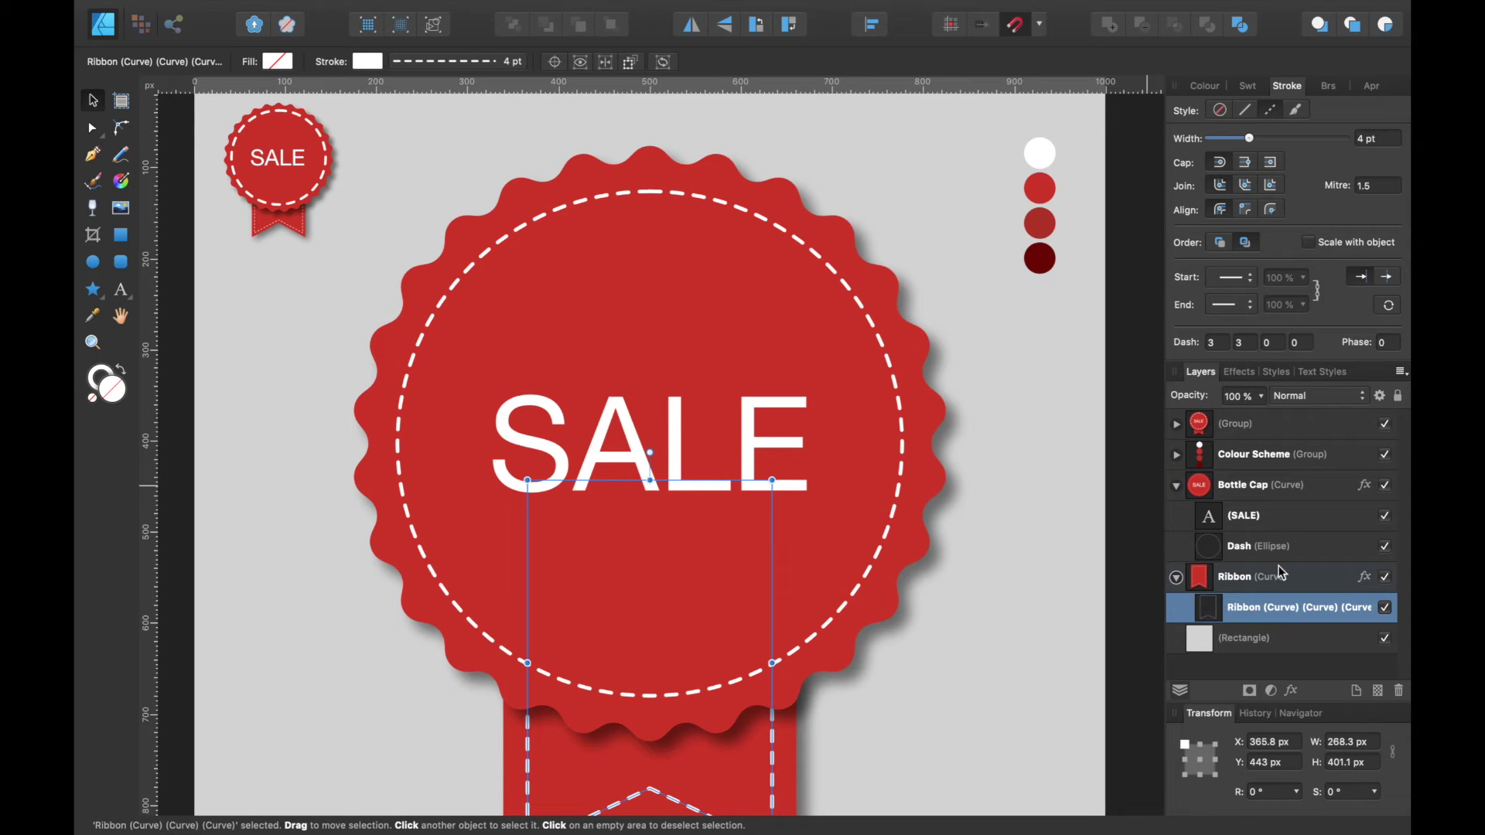
{"action": "left_click", "coordinate": [1309, 244]}
{"action": "left_click", "coordinate": [1176, 576]}
{"action": "left_click", "coordinate": [1176, 484]}
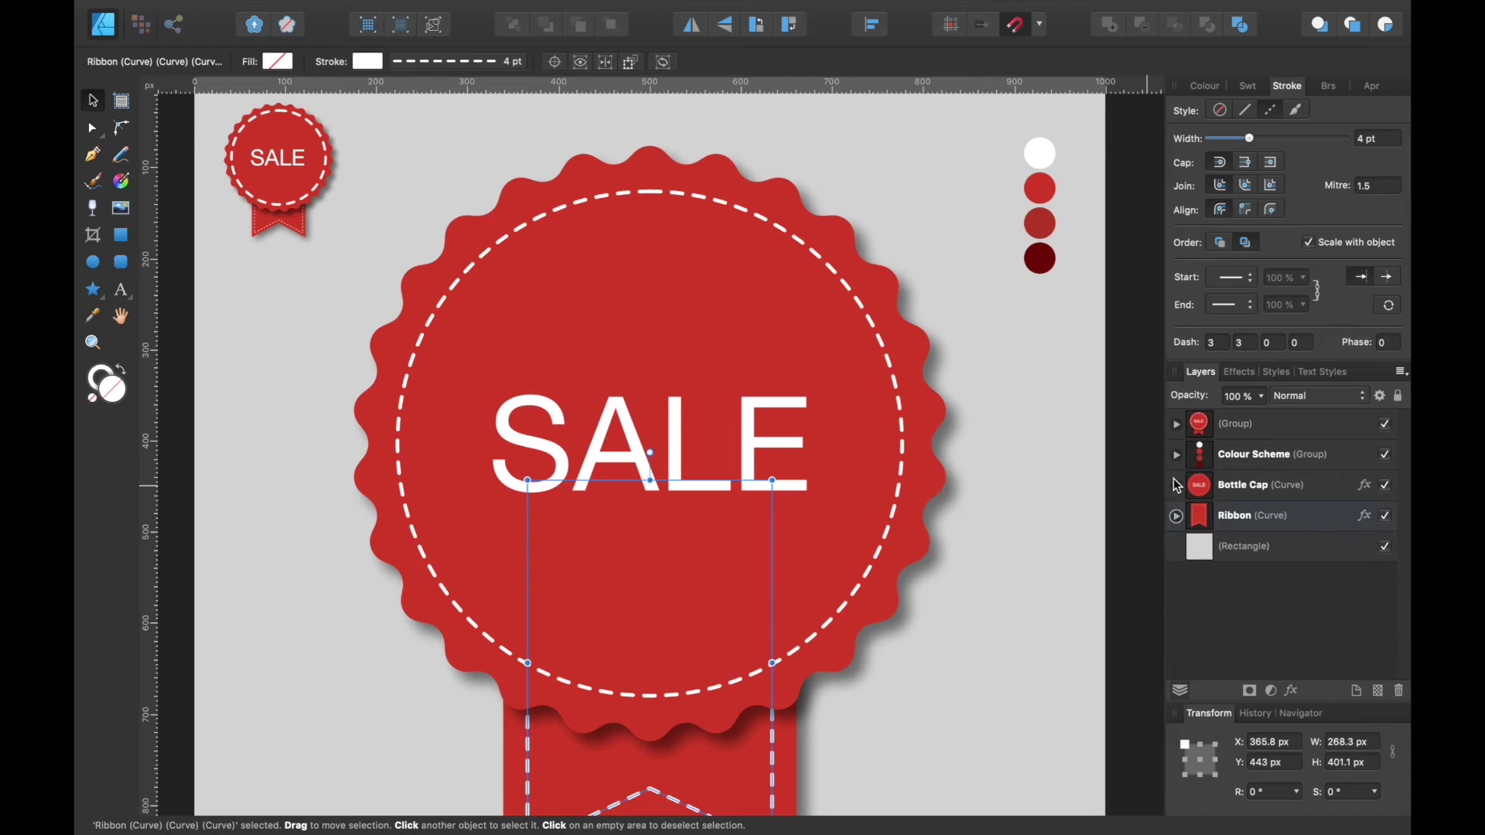
Step: Group the Bottle Cap and Ribbon layers into one badge group
{"action": "left_click", "coordinate": [1242, 486]}
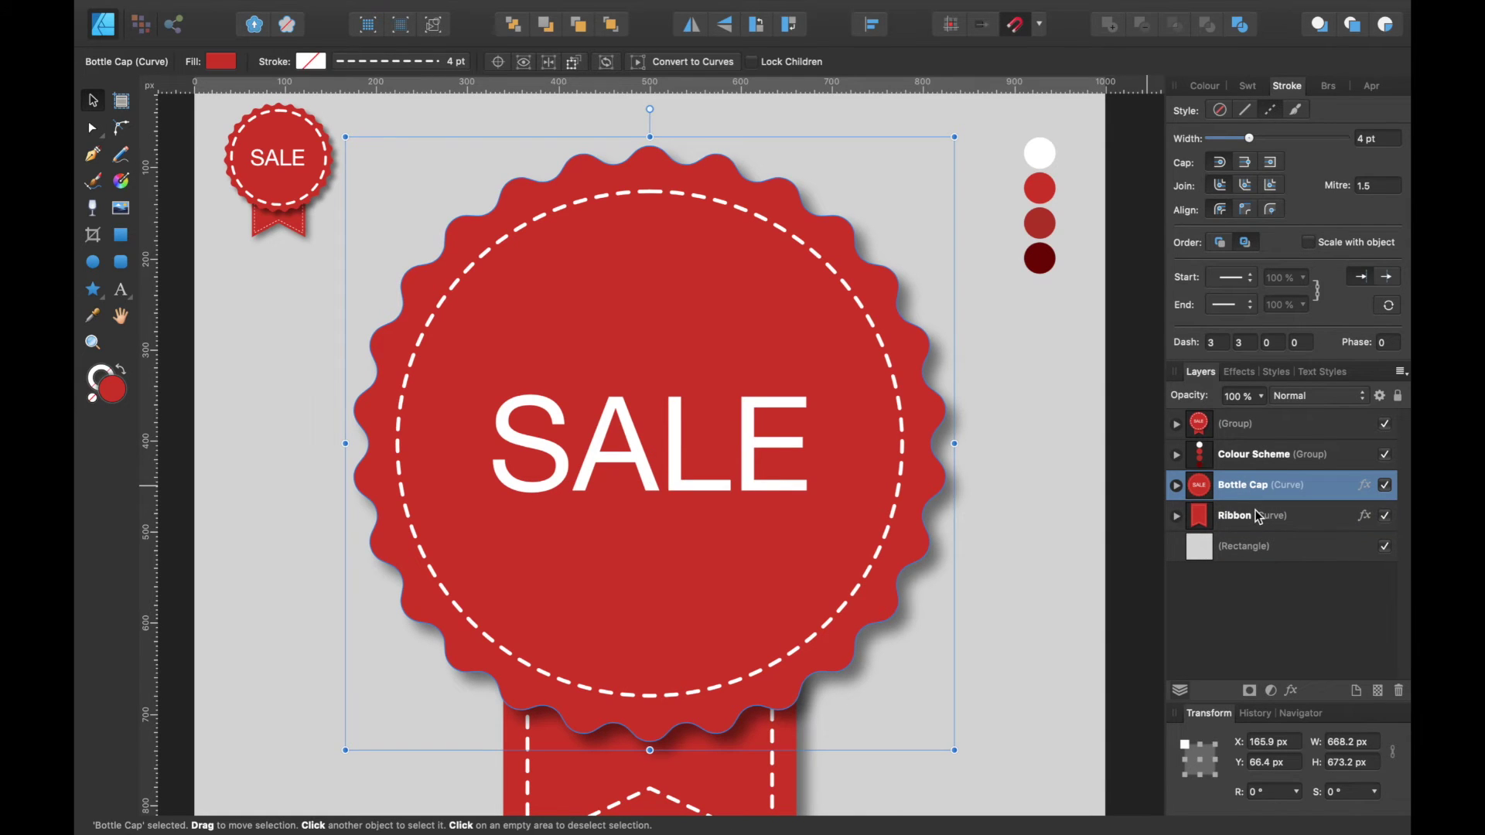
{"action": "left_click_drag", "start_coordinate": [1282, 486], "coordinate": [1276, 523]}
{"action": "left_click", "coordinate": [1276, 524], "text": "shift"}
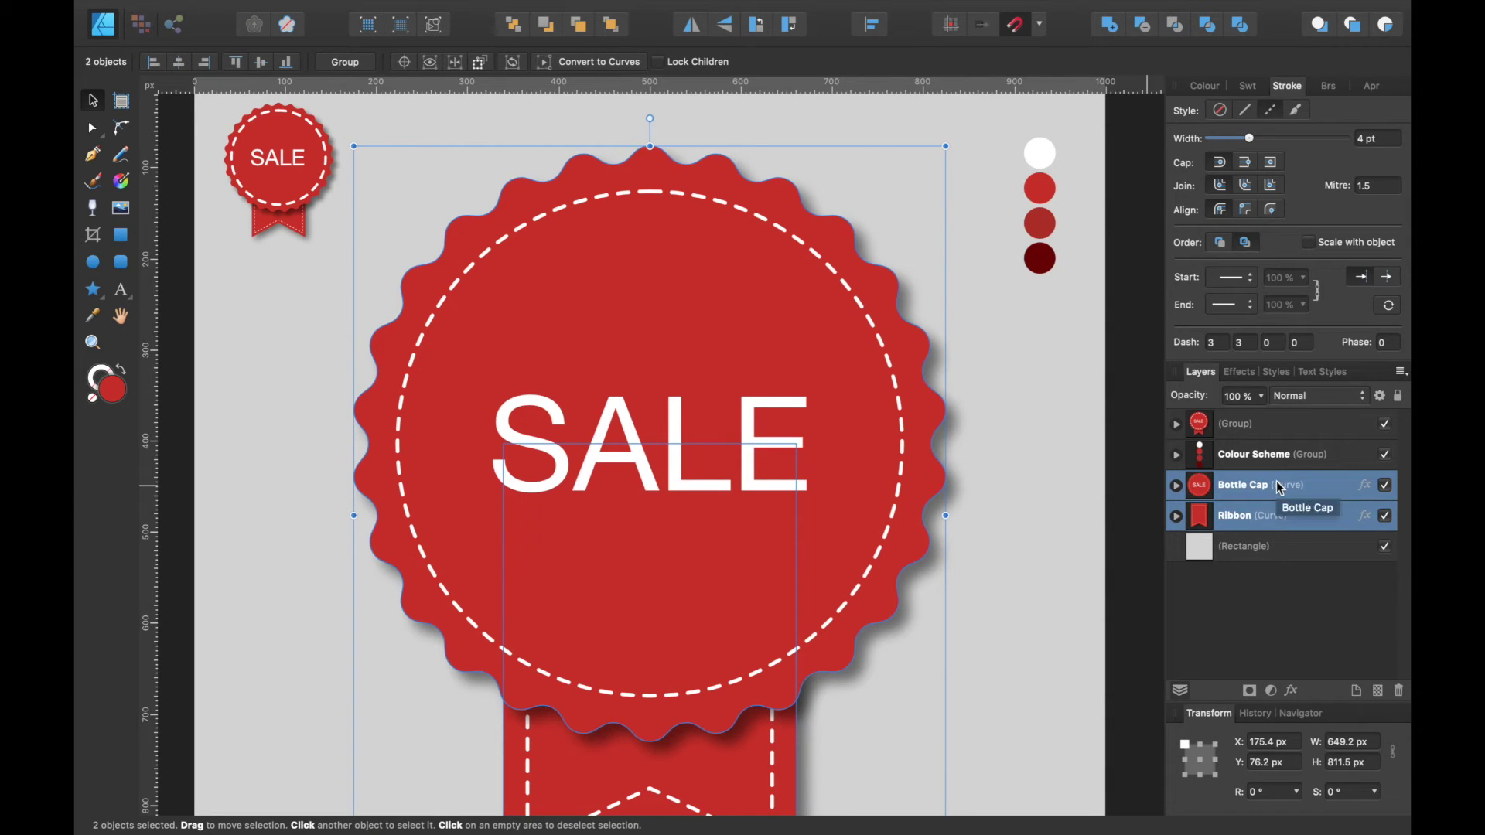
{"action": "key", "text": "super+g"}
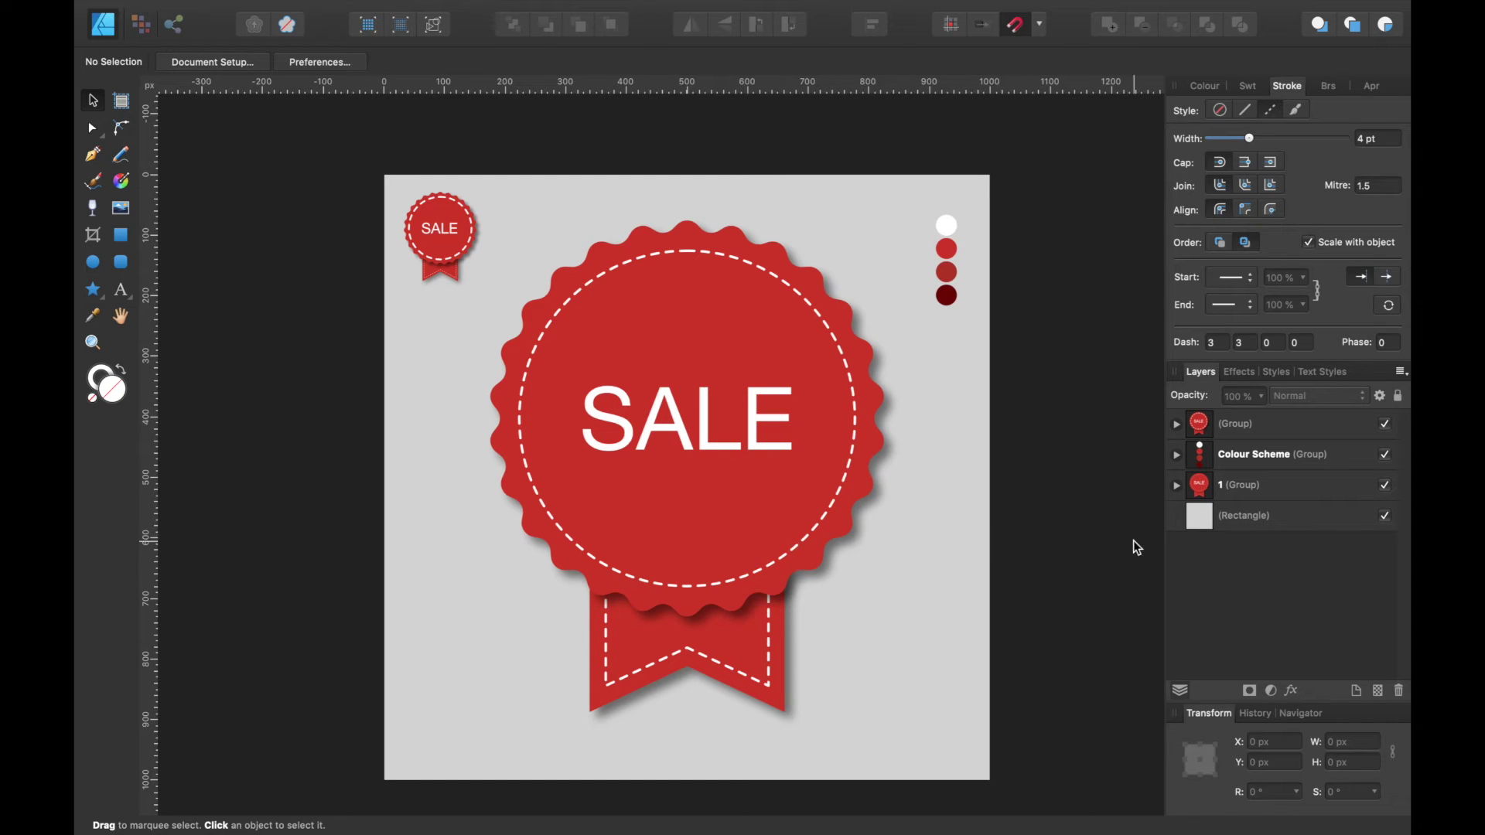
Step: Turn off Scale with object for both the Dash ellipse and the ribbon's stitching curve in the badge group
{"action": "left_click", "coordinate": [1226, 491]}
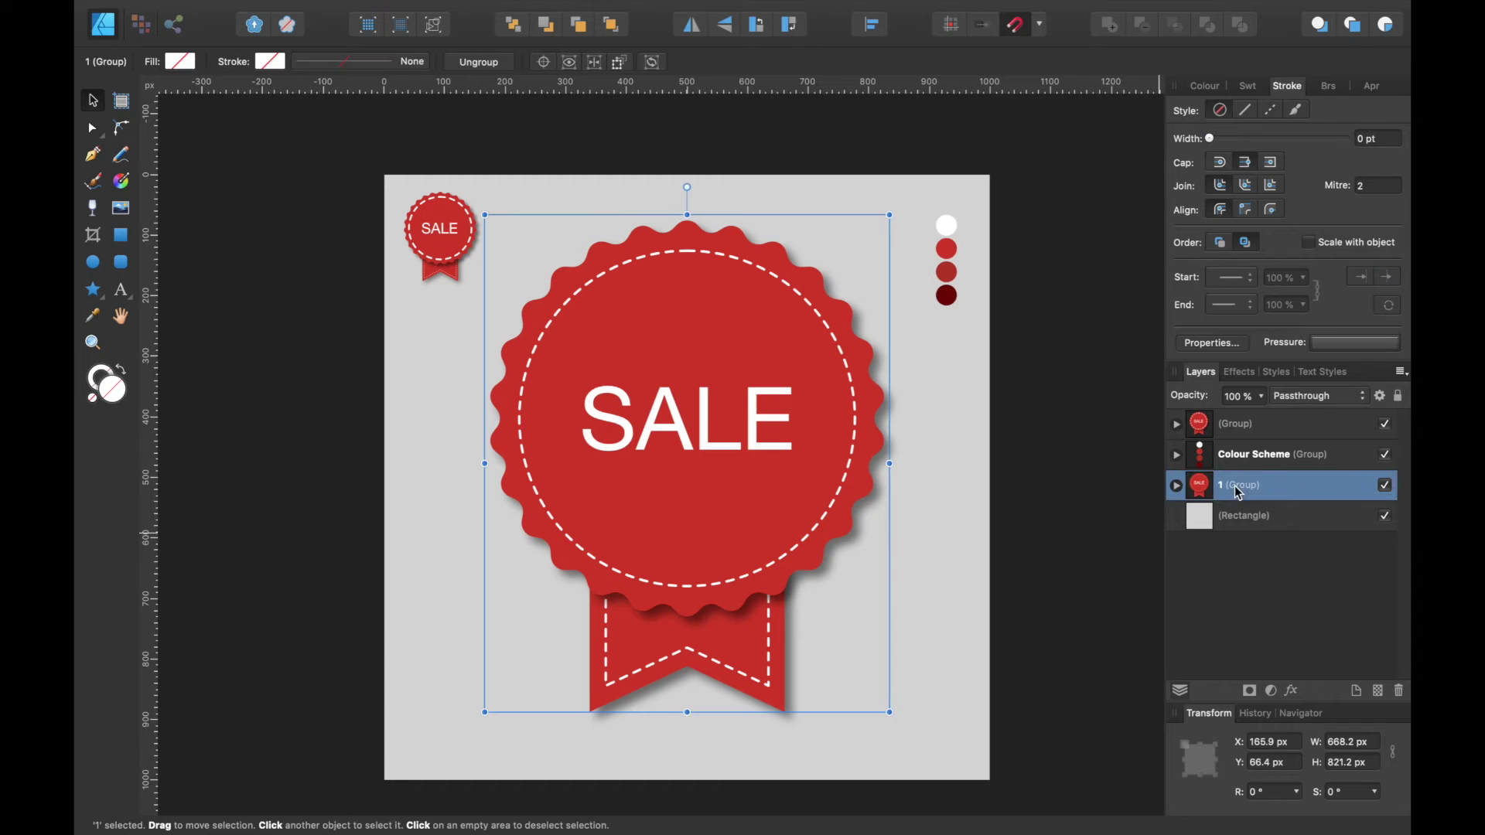
{"action": "left_click", "coordinate": [1176, 485]}
{"action": "left_click", "coordinate": [1188, 515]}
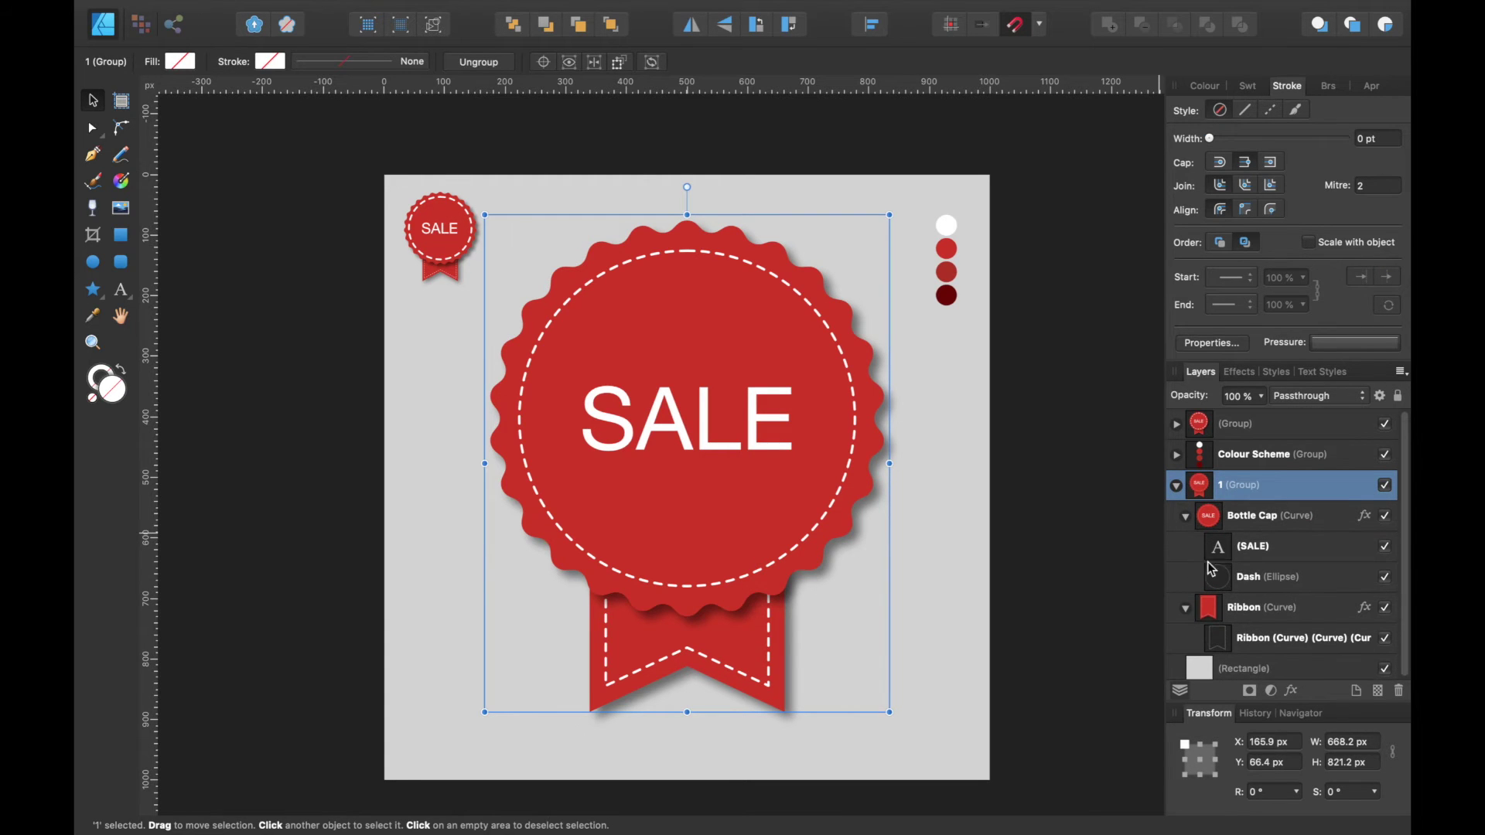
{"action": "left_click", "coordinate": [1252, 580]}
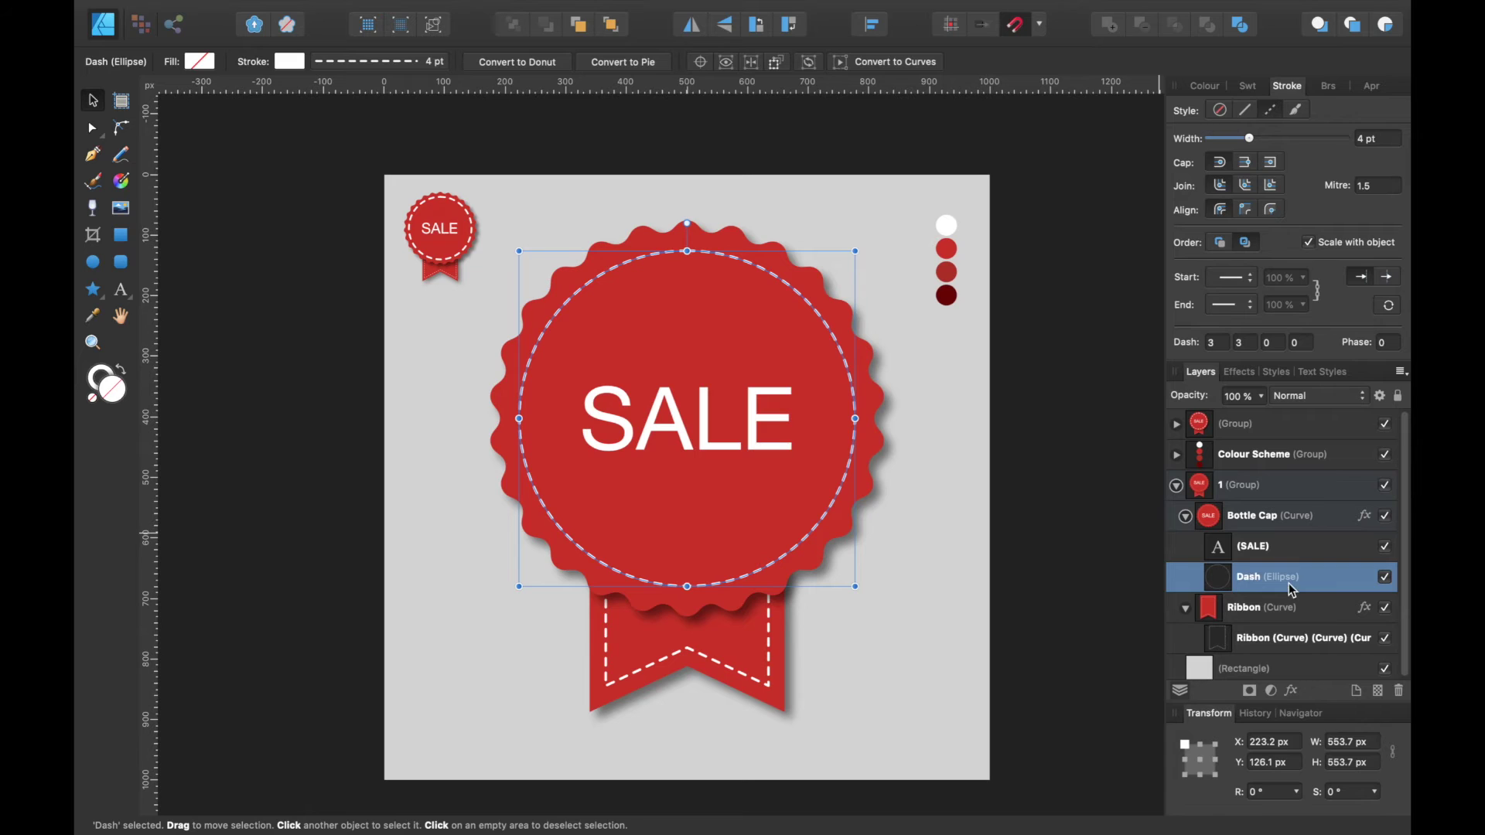
{"action": "left_click", "coordinate": [1261, 647], "text": "ctrl"}
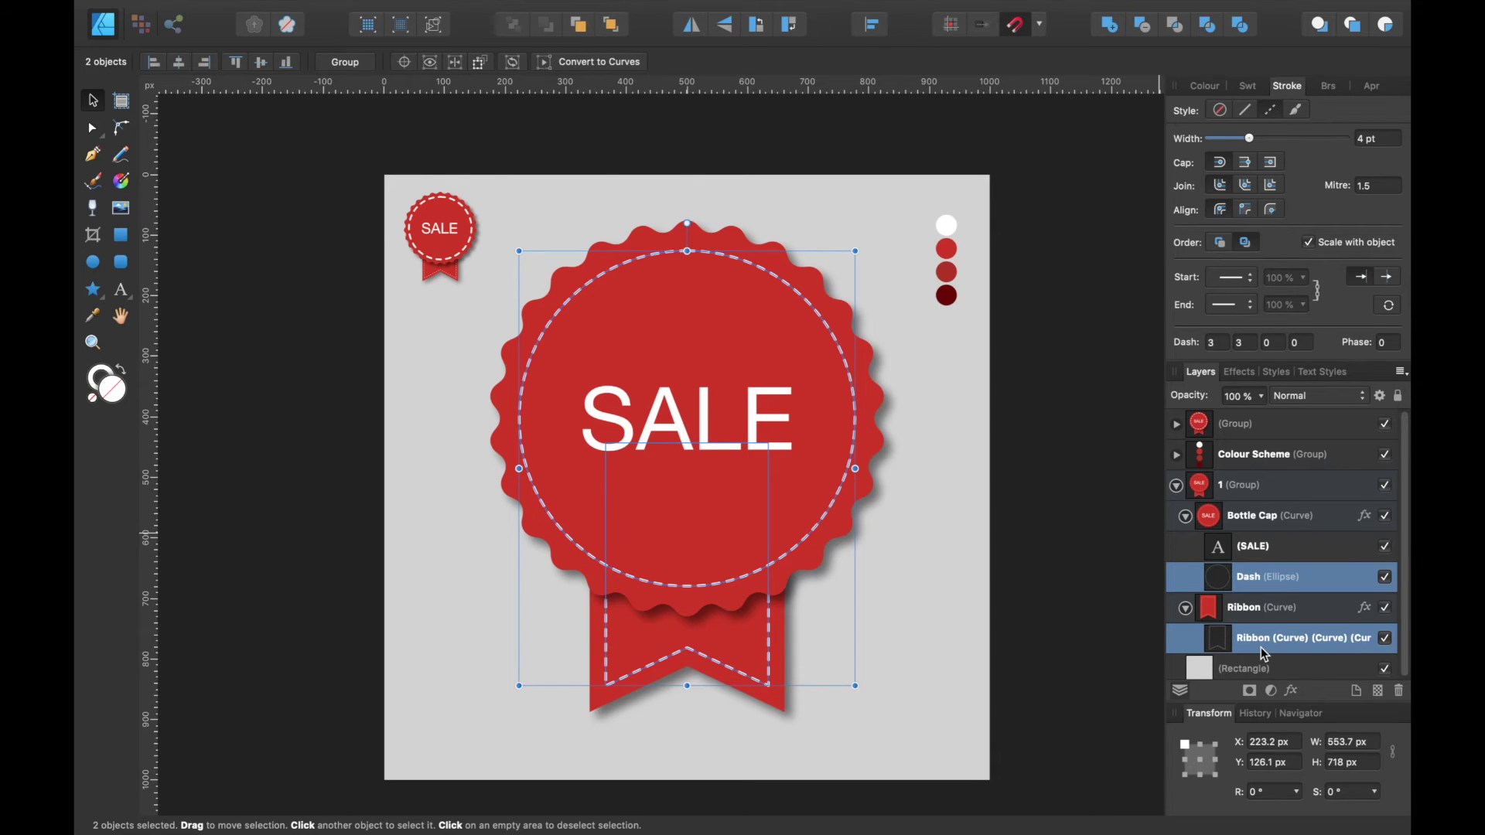
{"action": "left_click", "coordinate": [1307, 244]}
Step: Try shrinking the whole badge group towards its upper-left corner and undo the scaling
{"action": "left_click", "coordinate": [1225, 481]}
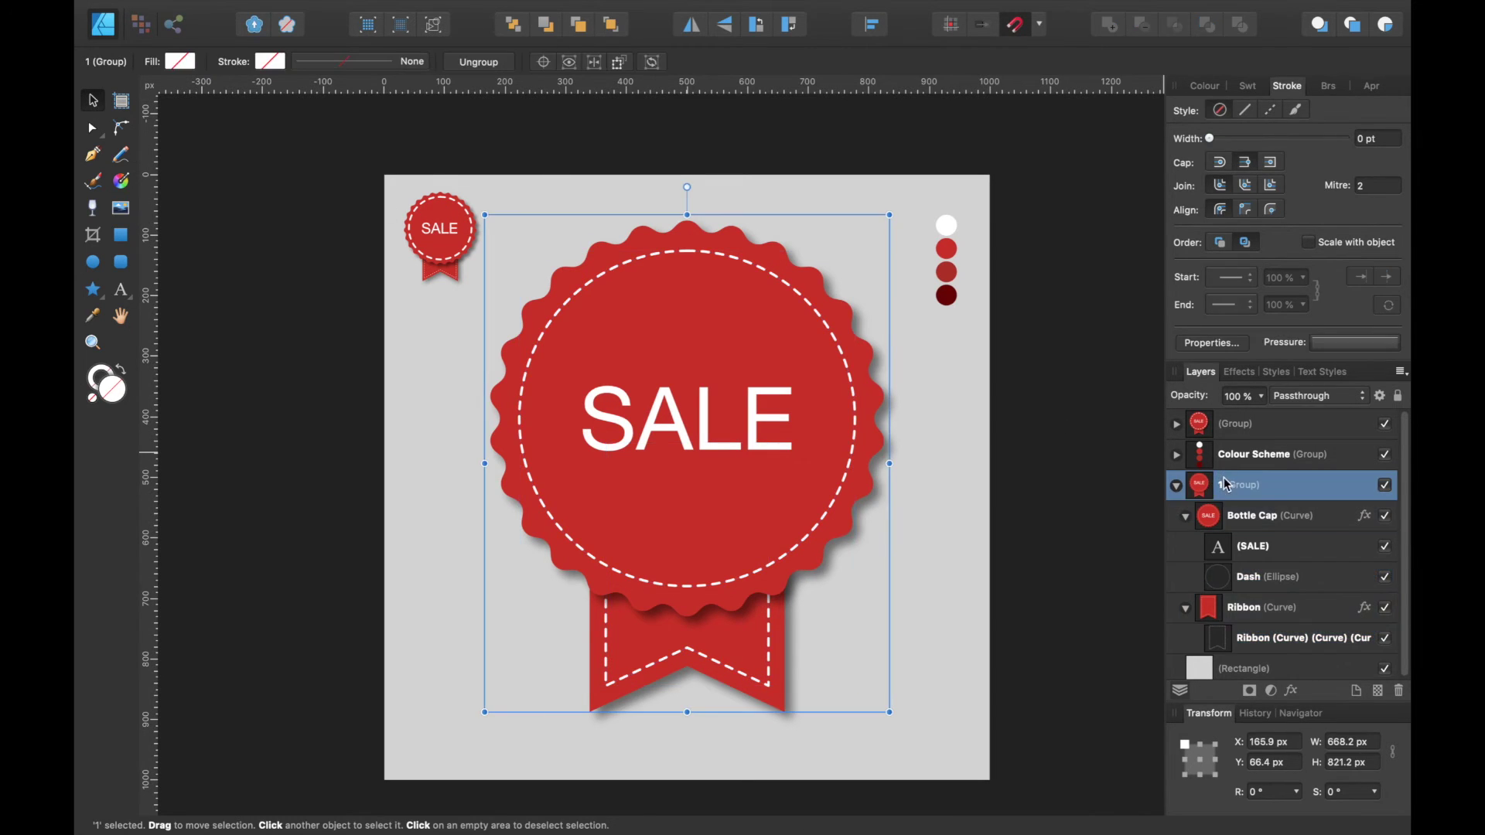
{"action": "left_click_drag", "start_coordinate": [889, 710], "coordinate": [523, 384]}
{"action": "key", "text": "super+z"}
Step: Turn Scale with object back on for the Dash ellipse and the ribbon's stitching curve together
{"action": "left_click", "coordinate": [1310, 243]}
{"action": "left_click", "coordinate": [1288, 576]}
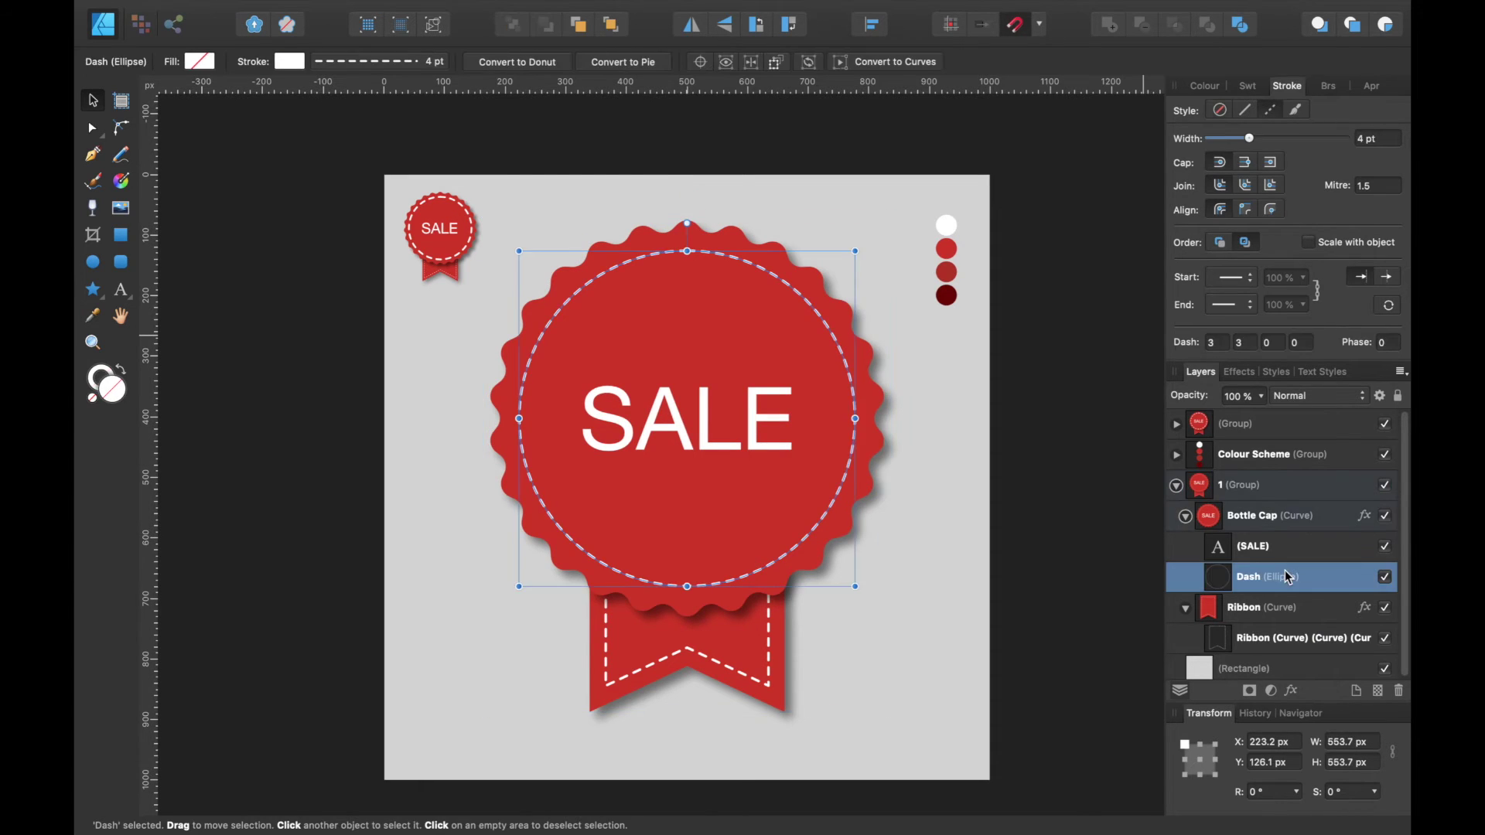
{"action": "left_click", "coordinate": [1286, 630], "text": "super"}
{"action": "left_click", "coordinate": [1309, 243]}
Step: Try resizing the badge group from its lower-right corner with stroke scaling enabled and deselect it
{"action": "left_click", "coordinate": [1308, 487]}
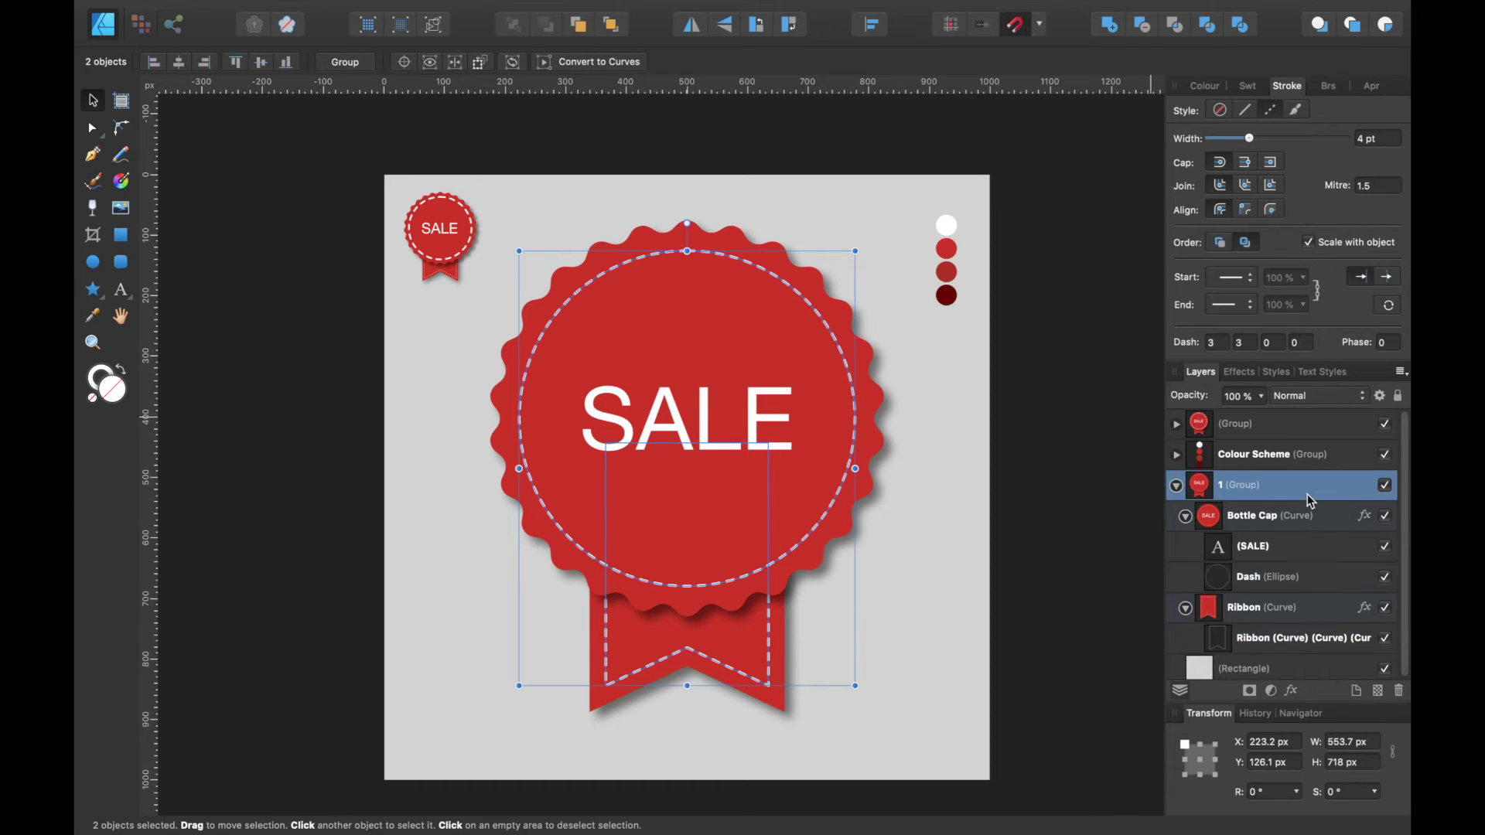
{"action": "mouse_move", "coordinate": [889, 711]}
{"action": "left_mouse_down"}
{"action": "mouse_move", "coordinate": [554, 388]}
{"action": "mouse_move", "coordinate": [782, 657]}
{"action": "mouse_move", "coordinate": [557, 387]}
{"action": "mouse_move", "coordinate": [812, 682]}
{"action": "mouse_move", "coordinate": [855, 718]}
{"action": "mouse_move", "coordinate": [894, 718]}
{"action": "left_mouse_up"}
{"action": "left_click", "coordinate": [942, 617]}
{"action": "left_click", "coordinate": [1059, 479]}
{"action": "scroll", "coordinate": [1060, 480], "scroll_direction": "up", "scroll_amount": 2}
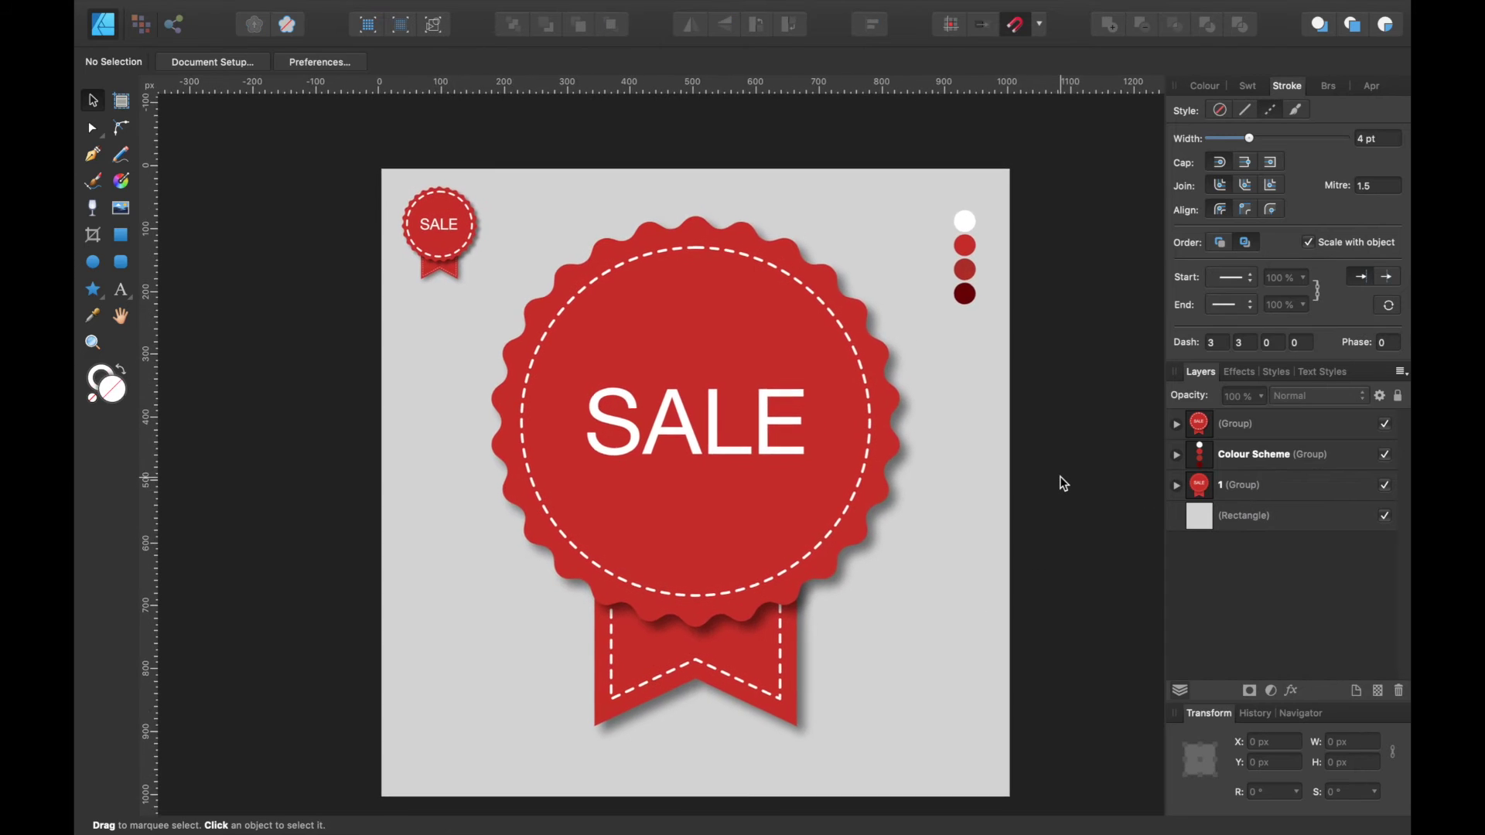
Step: Examine the finished DISCOUNT banner's front panel, dashed stitching, dark folds, notched tails and colour scheme
{"action": "scroll", "coordinate": [1060, 478], "scroll_direction": "down", "scroll_amount": 1}
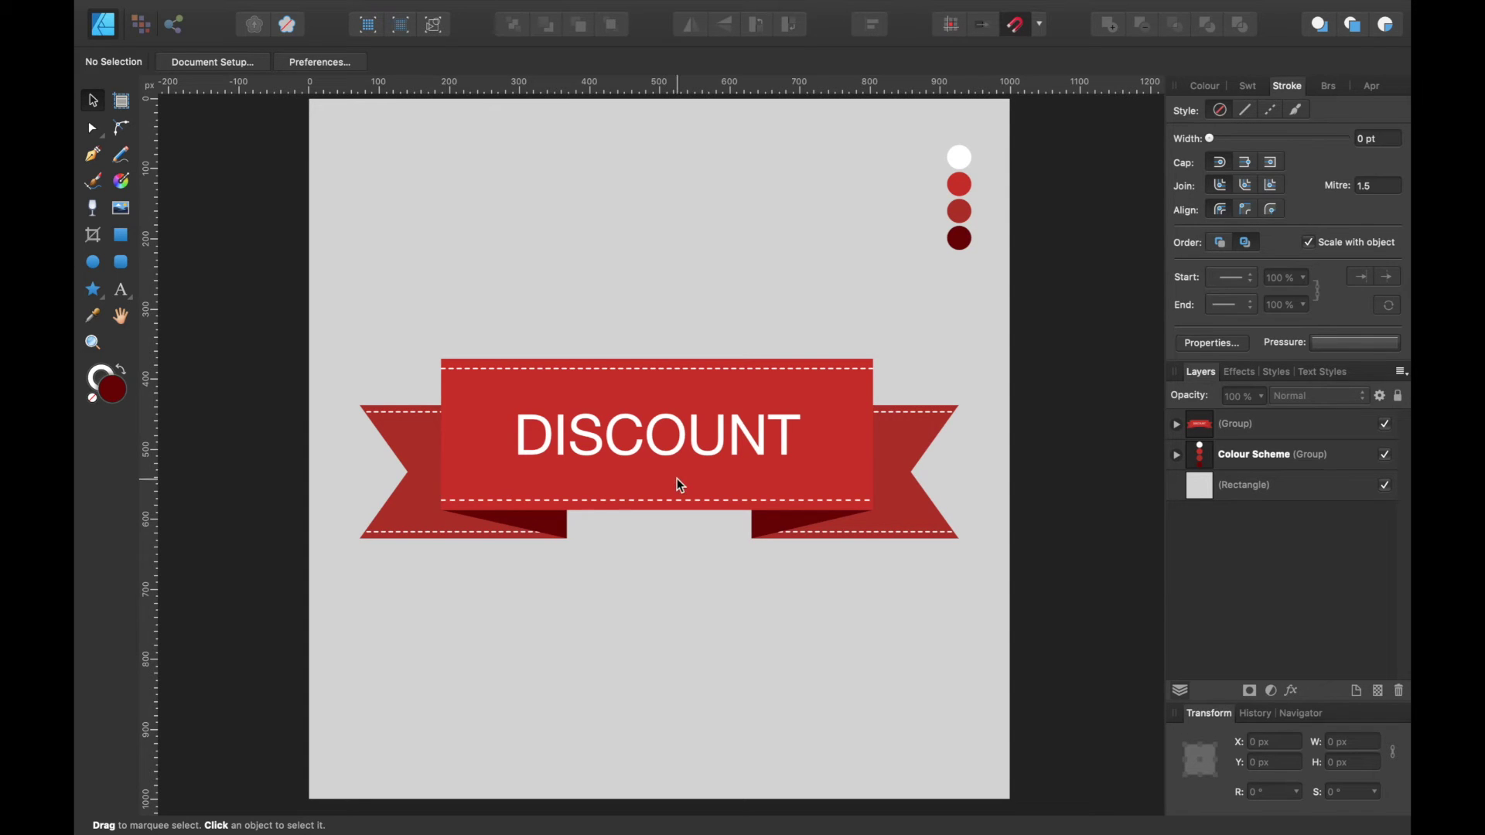
{"action": "scroll", "coordinate": [877, 418], "scroll_direction": "up", "scroll_amount": 5}
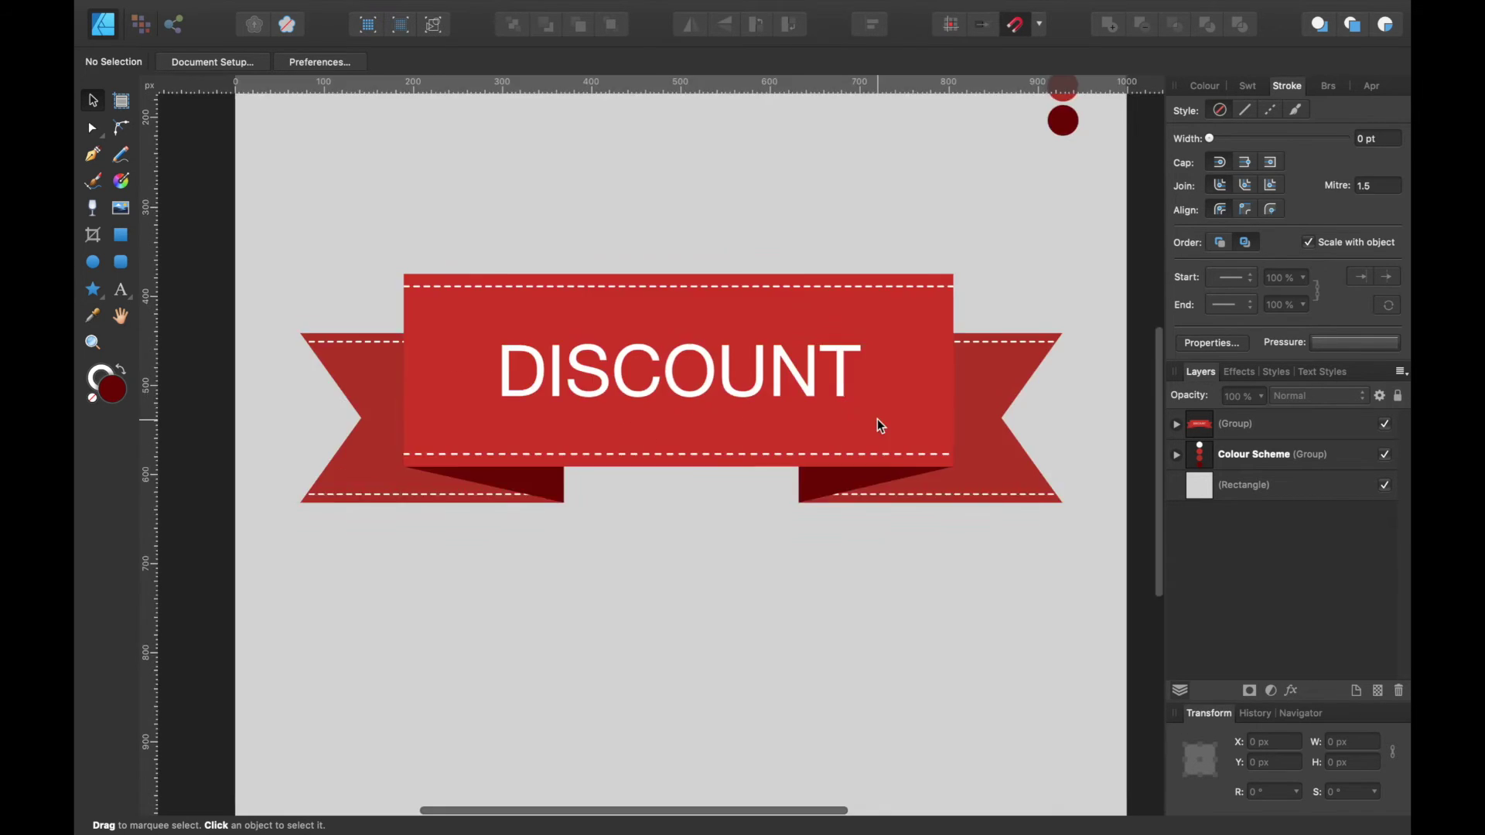
{"action": "scroll", "coordinate": [876, 418], "scroll_direction": "down", "scroll_amount": 1}
{"action": "scroll", "coordinate": [877, 417], "scroll_direction": "left", "scroll_amount": 1}
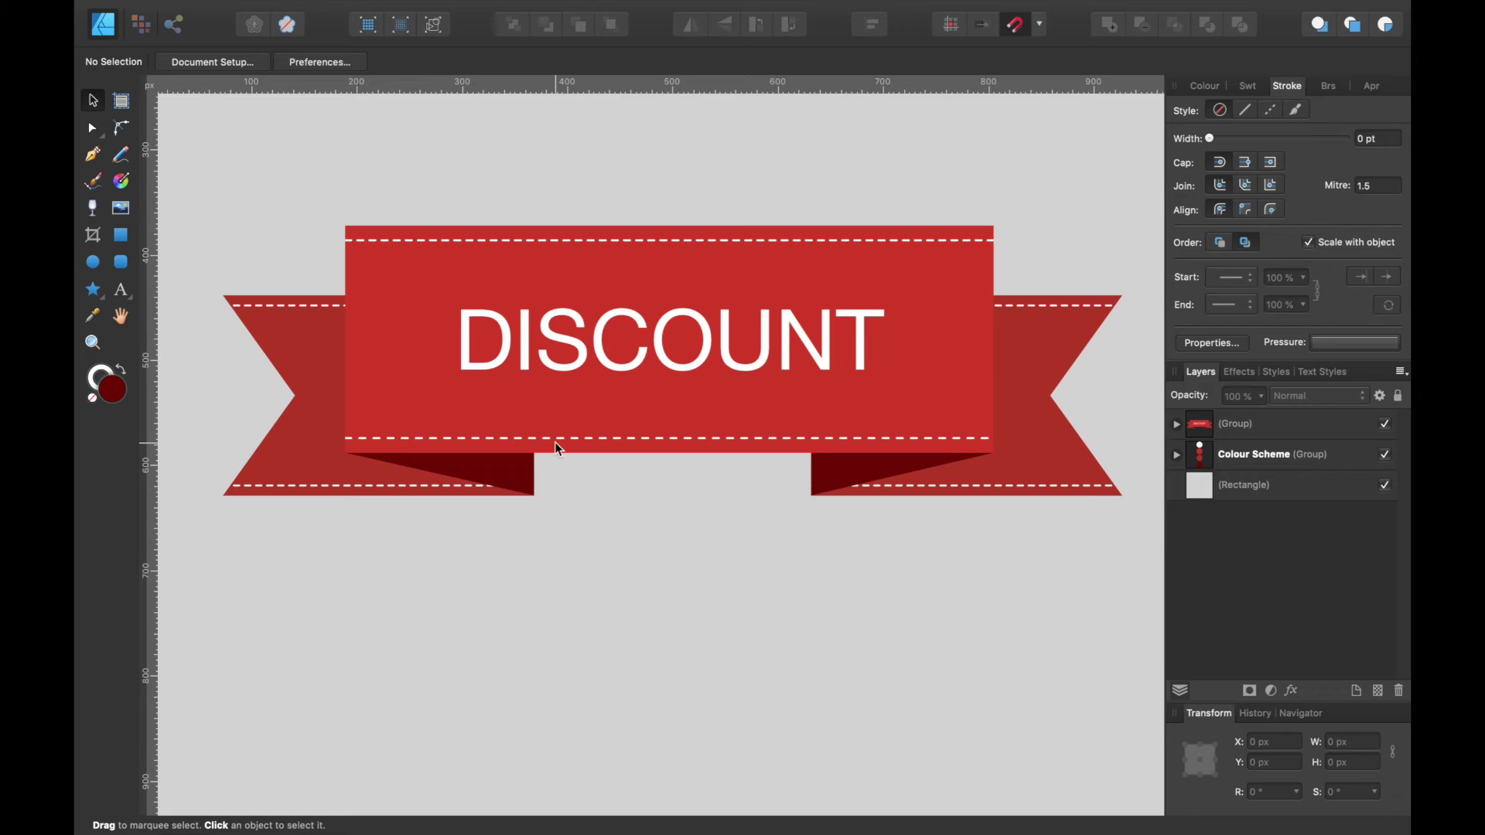
{"action": "scroll", "coordinate": [399, 484], "scroll_direction": "down", "scroll_amount": 3}
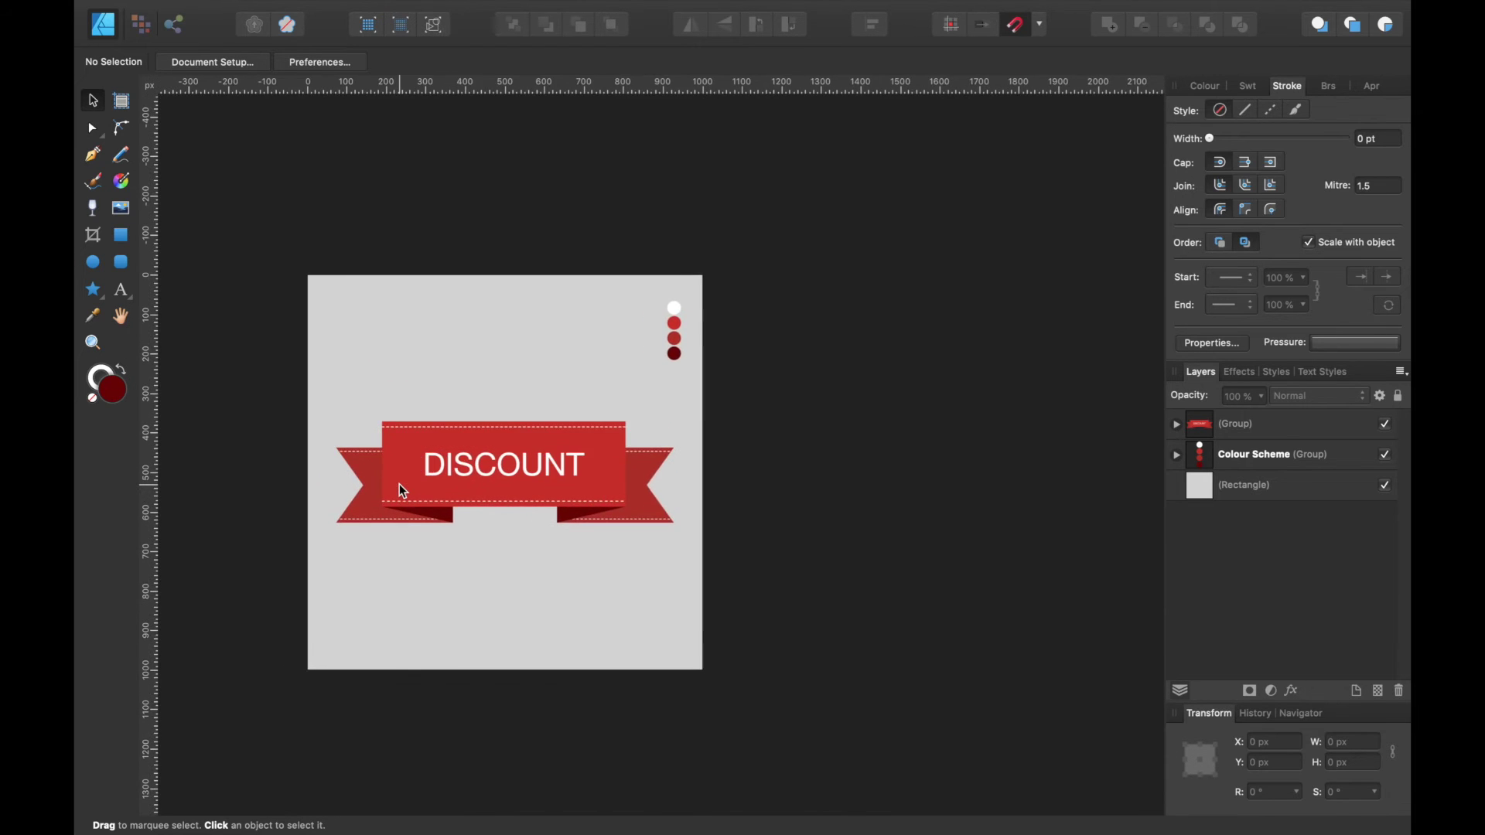
{"action": "scroll", "coordinate": [400, 482], "scroll_direction": "up", "scroll_amount": 2}
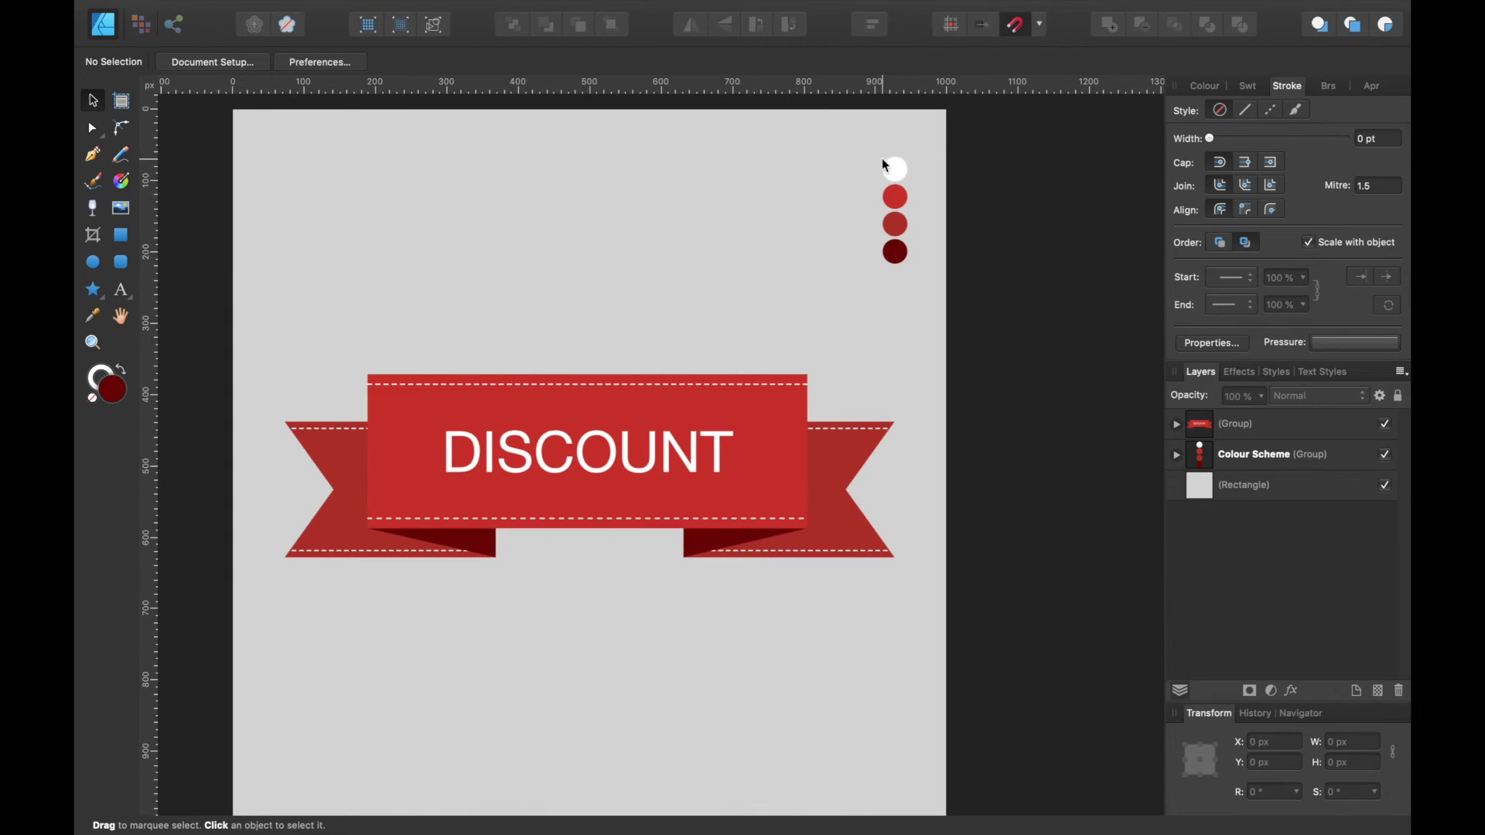
{"action": "scroll", "coordinate": [912, 255], "scroll_direction": "up", "scroll_amount": 3}
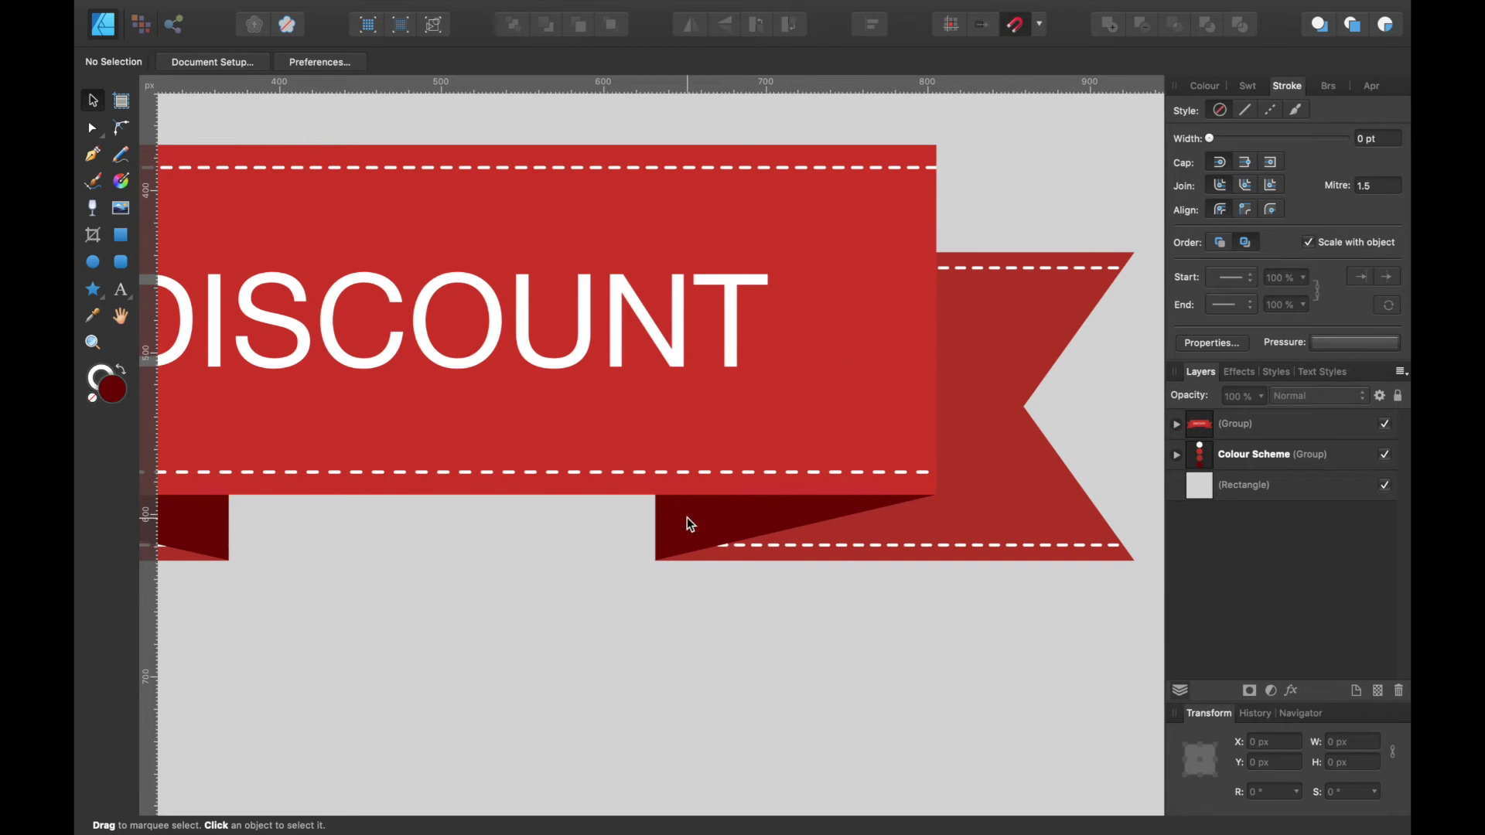
{"action": "scroll", "coordinate": [753, 541], "scroll_direction": "left", "scroll_amount": 10}
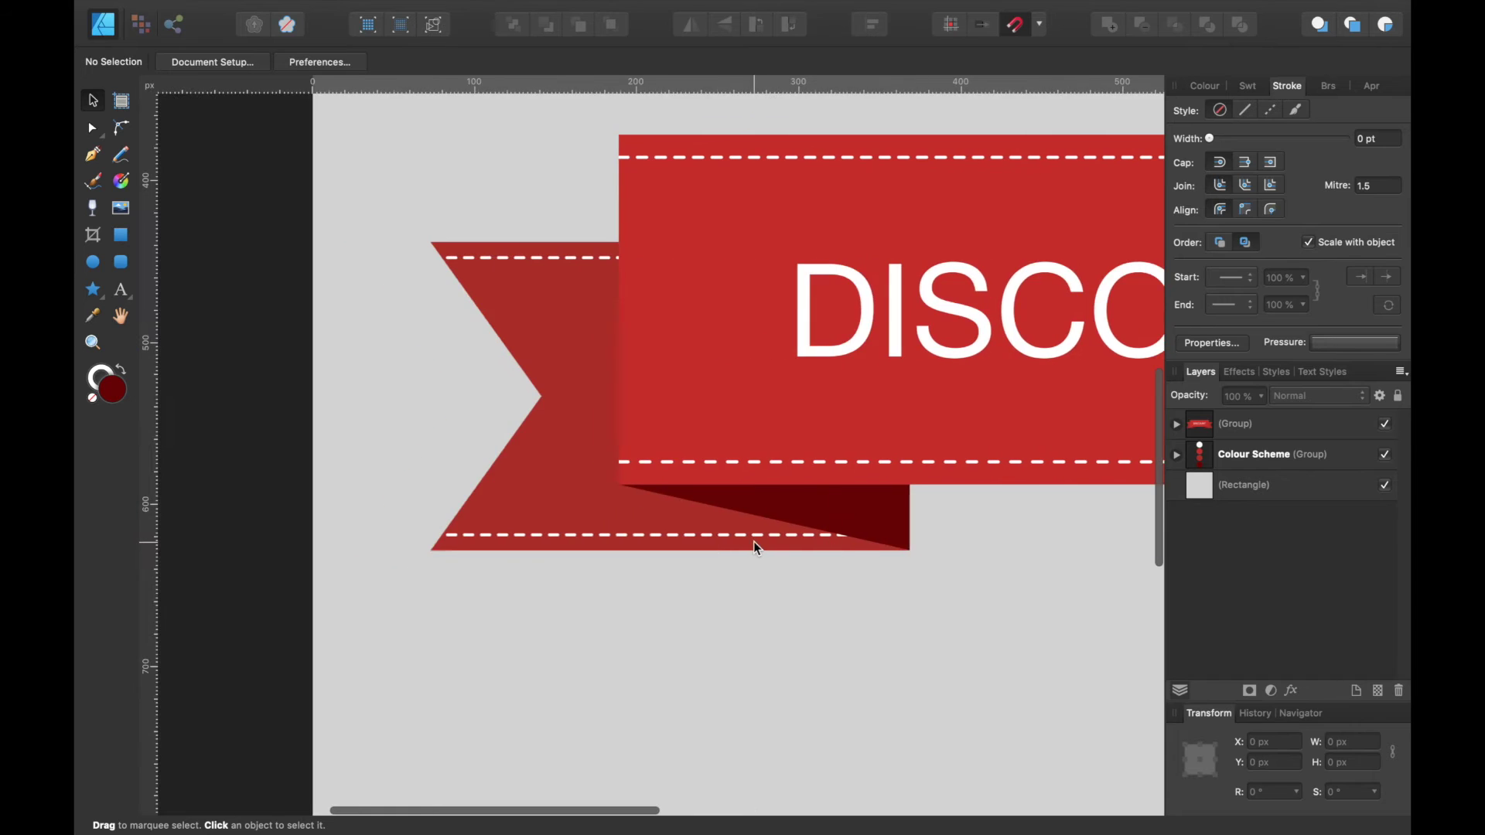
{"action": "scroll", "coordinate": [753, 542], "scroll_direction": "right", "scroll_amount": 8}
{"action": "key", "text": "super+0"}
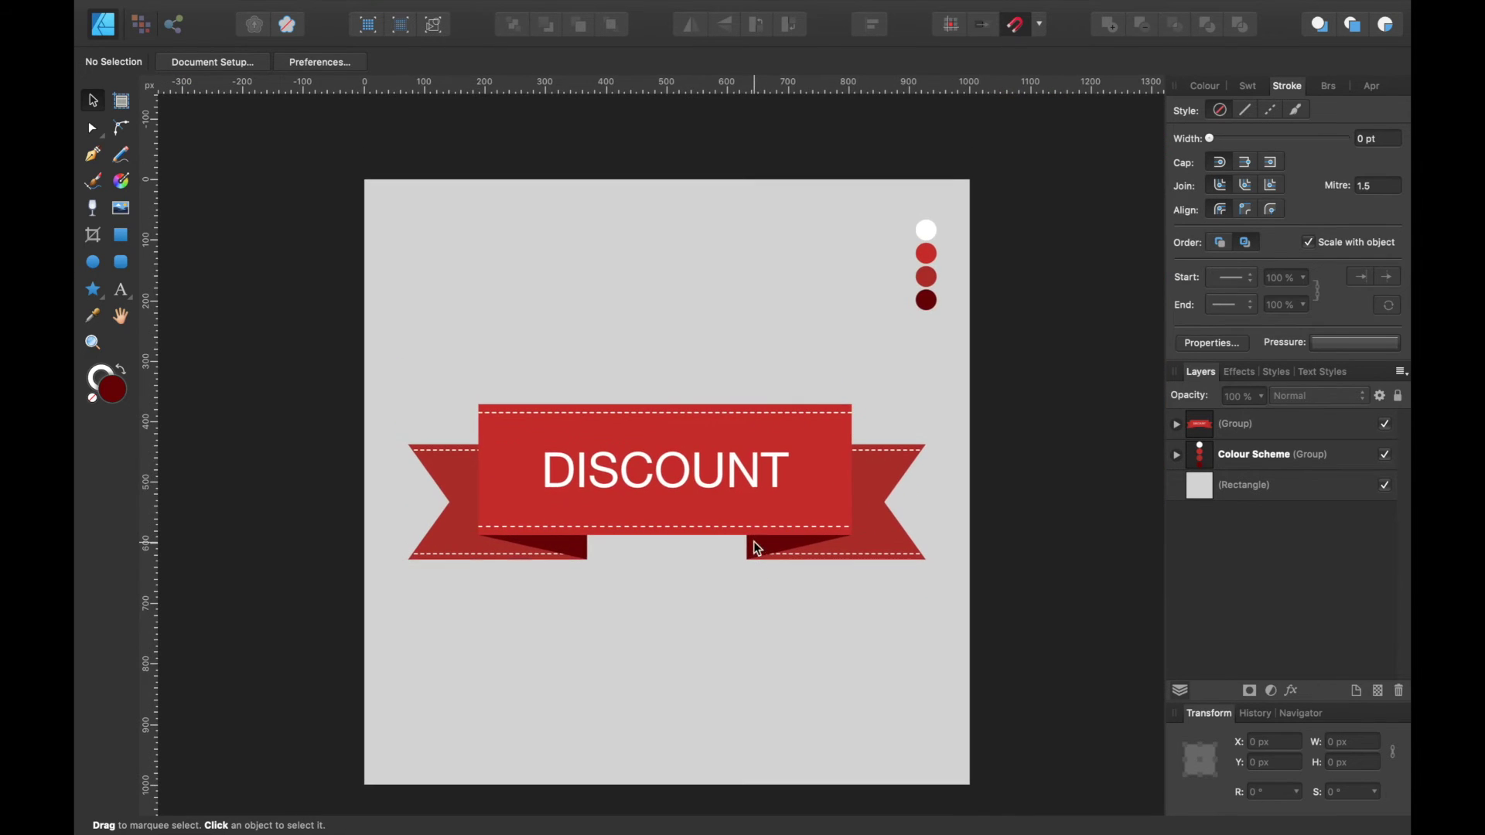
Step: Shrink the DISCOUNT group into the artboard's upper-left corner and draw a rectangle about 582 × 196 px centred on the artboard
{"action": "left_click", "coordinate": [764, 514]}
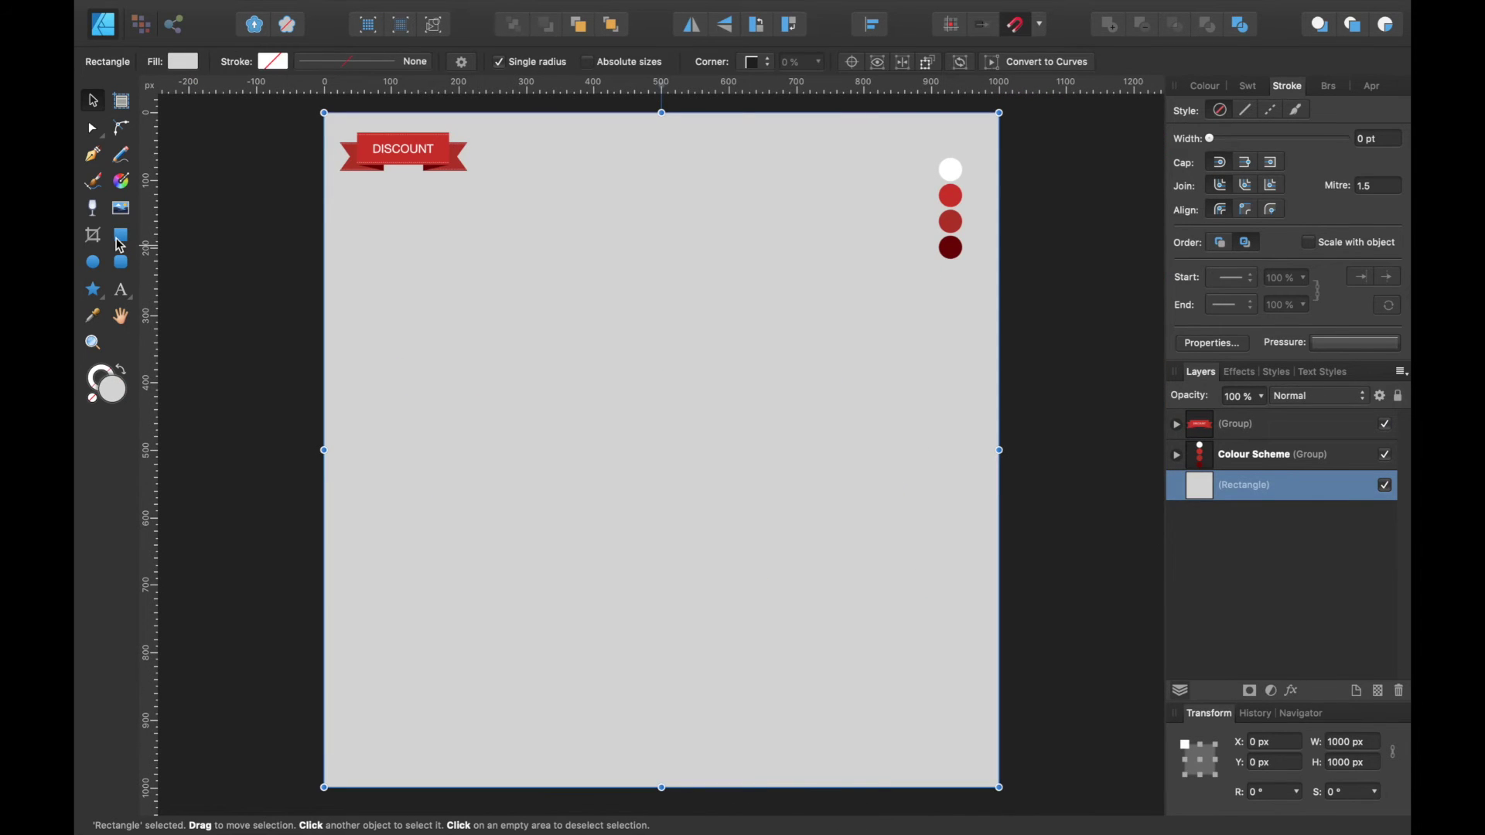
{"action": "left_click", "coordinate": [120, 238]}
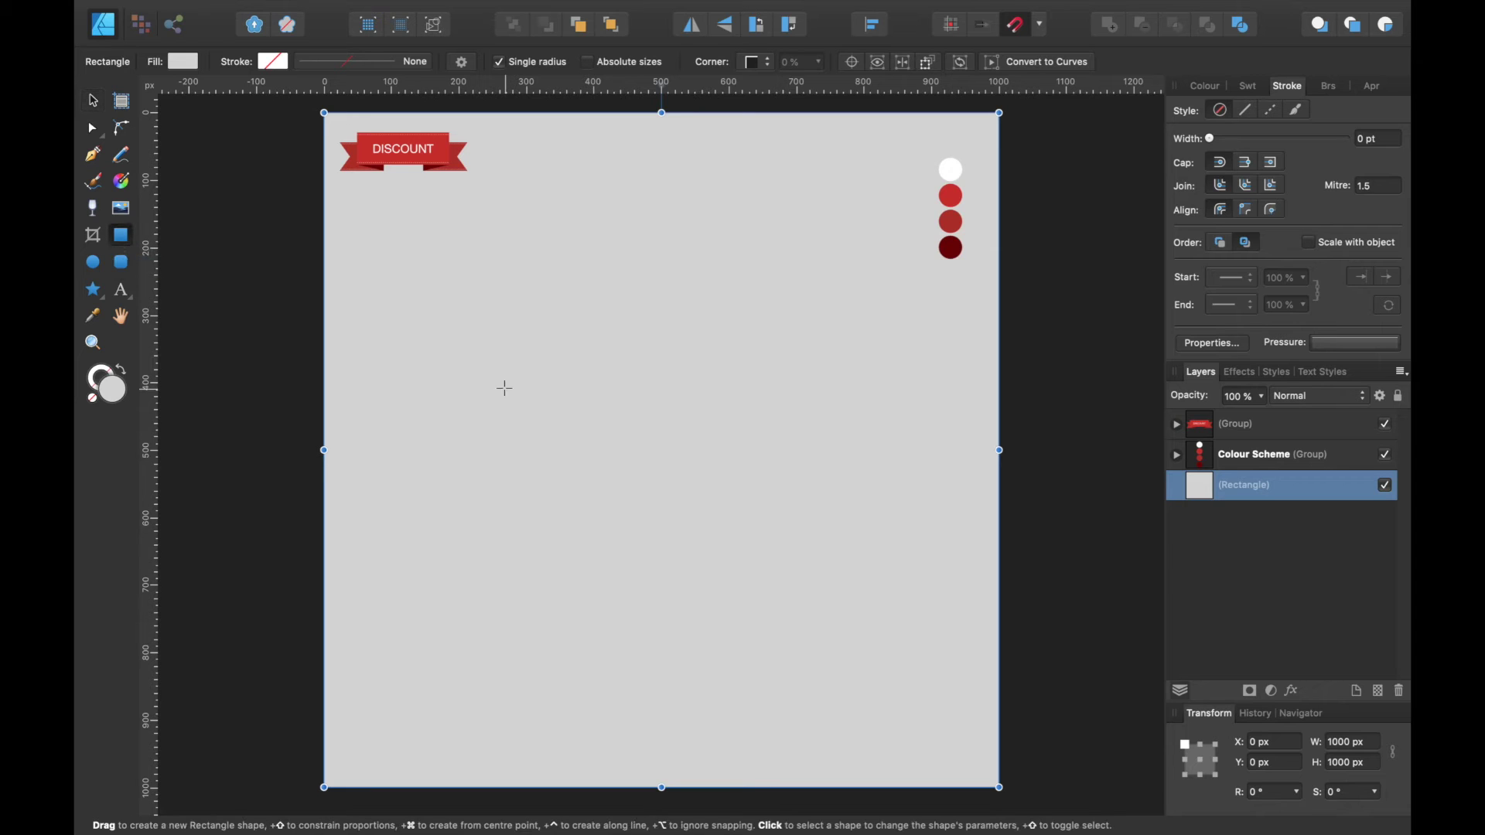
{"action": "left_click_drag", "start_coordinate": [436, 366], "coordinate": [831, 499]}
{"action": "left_click", "coordinate": [93, 104]}
{"action": "left_click_drag", "start_coordinate": [597, 435], "coordinate": [624, 452]}
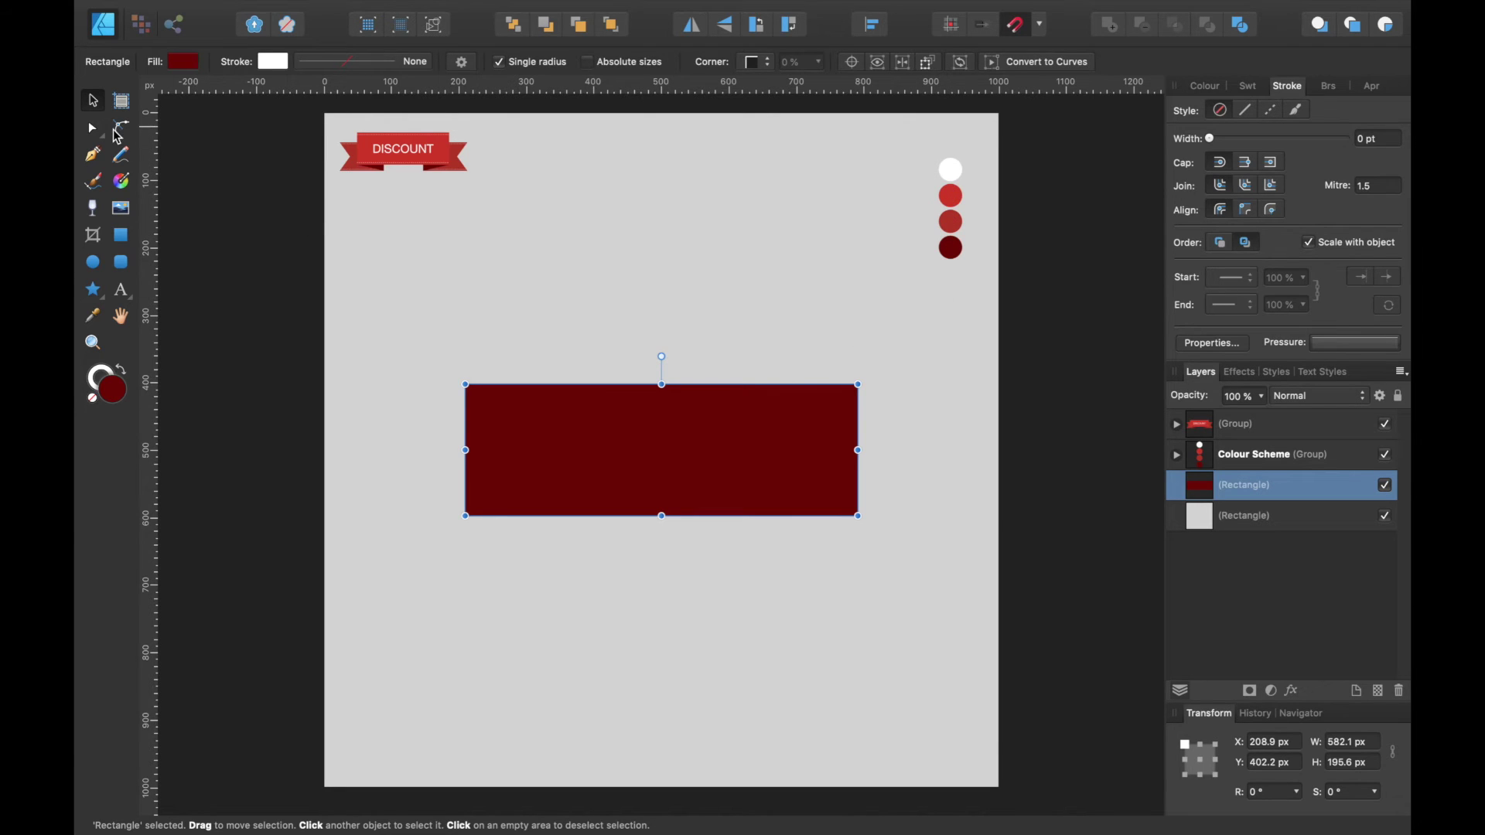
Step: Fill the new rectangle with the bright red sampled from the second circle of the colour scheme
{"action": "left_click", "coordinate": [184, 64]}
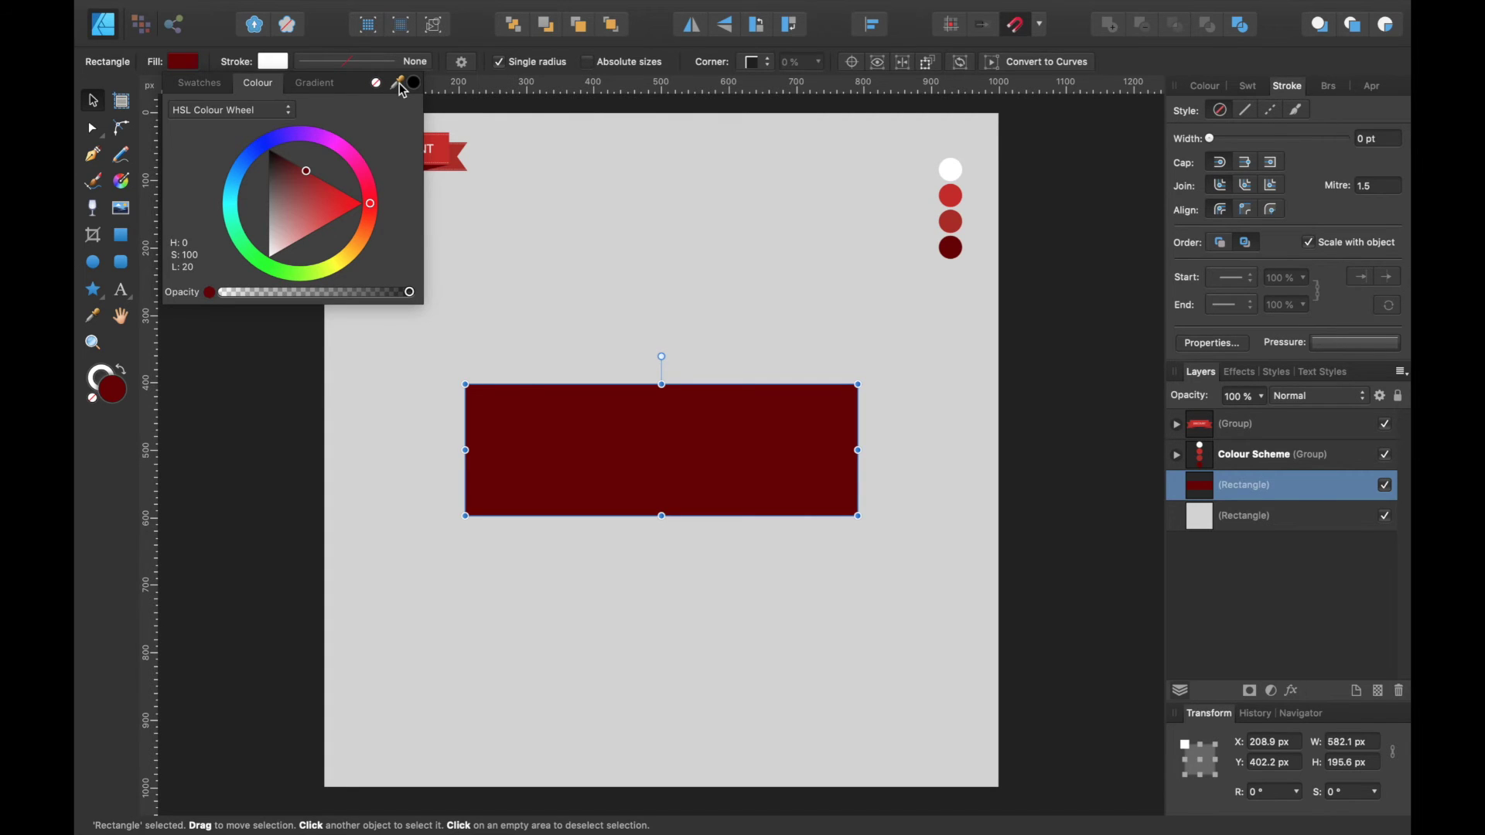
{"action": "left_click_drag", "start_coordinate": [402, 86], "coordinate": [954, 190]}
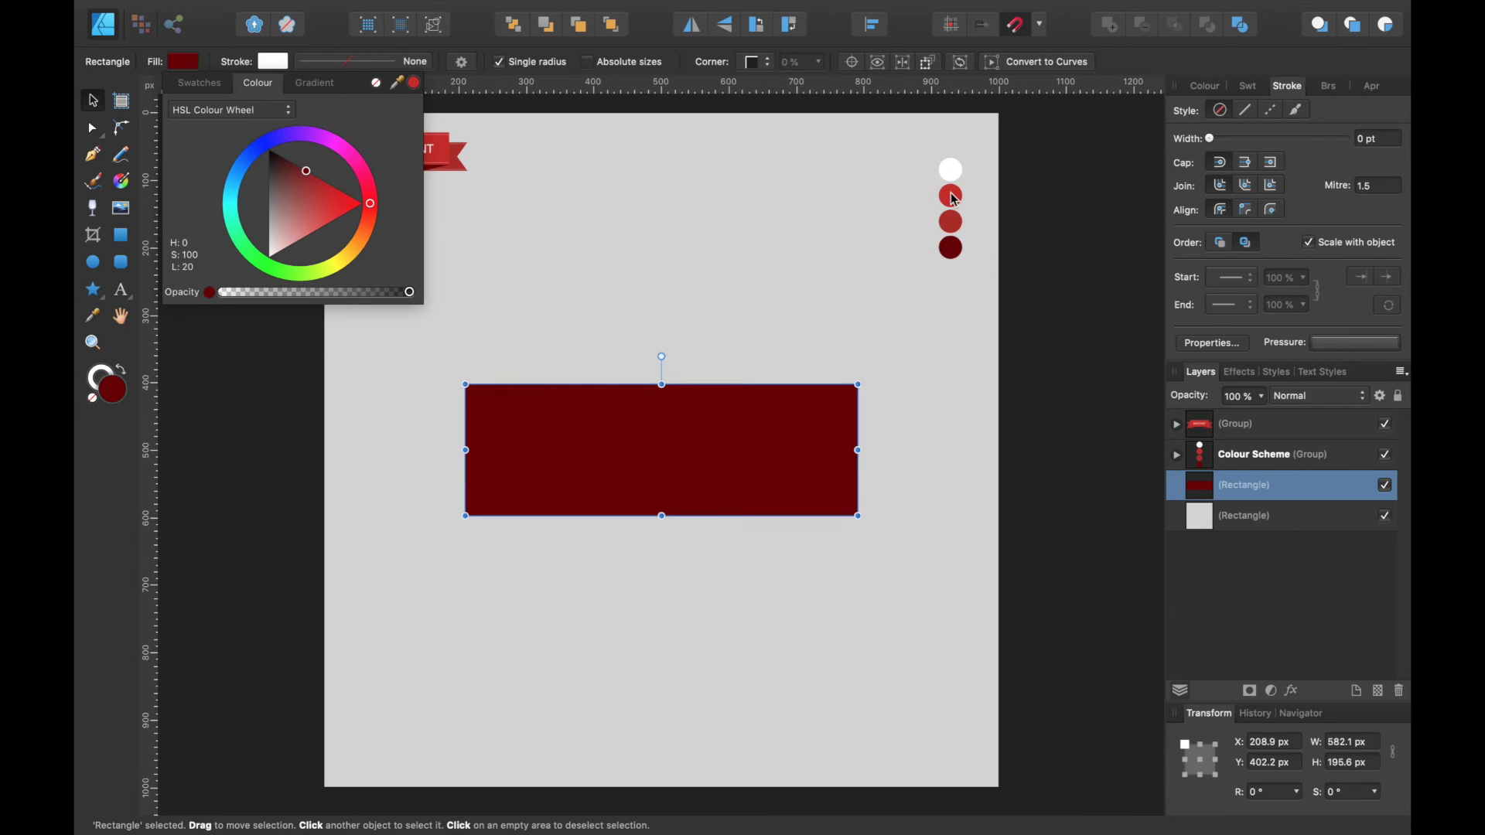
{"action": "left_click", "coordinate": [416, 84]}
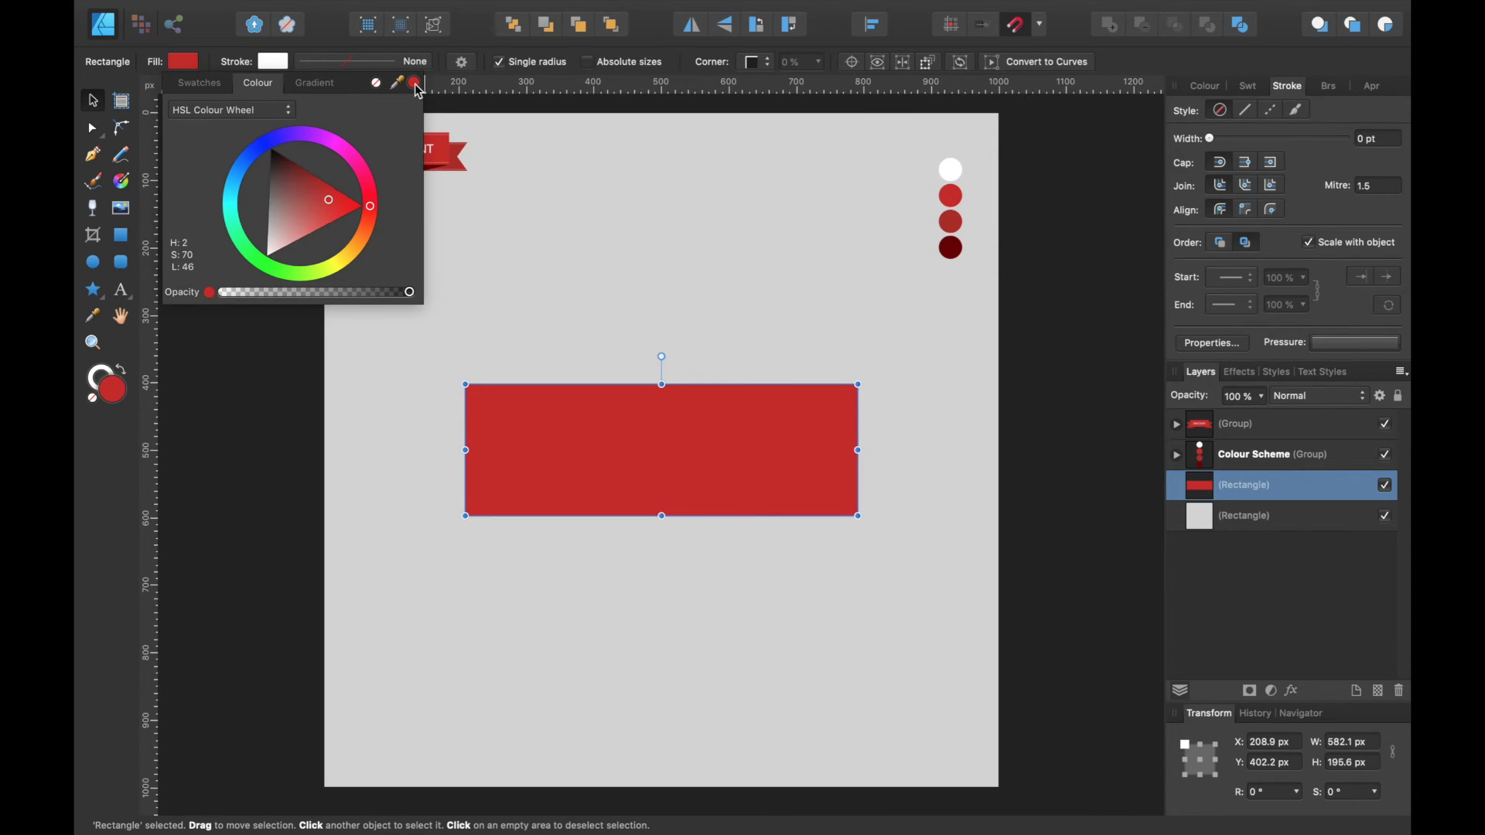
{"action": "left_click", "coordinate": [646, 430]}
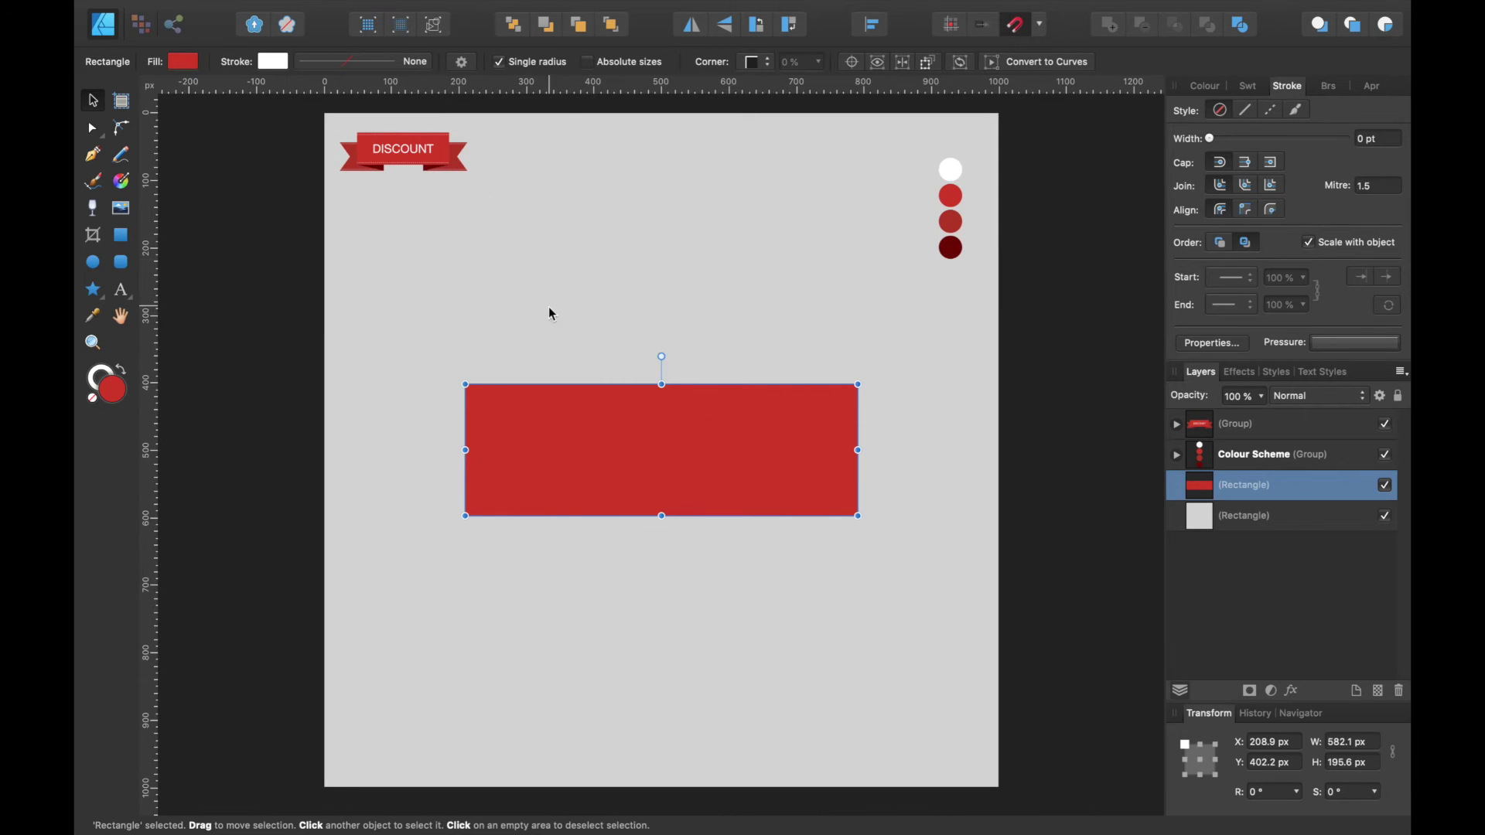
Step: Compare the blank red rectangle with the finished DISCOUNT banner and set the Pen tool to straight-line mode
{"action": "scroll", "coordinate": [452, 166], "scroll_direction": "up", "scroll_amount": 5}
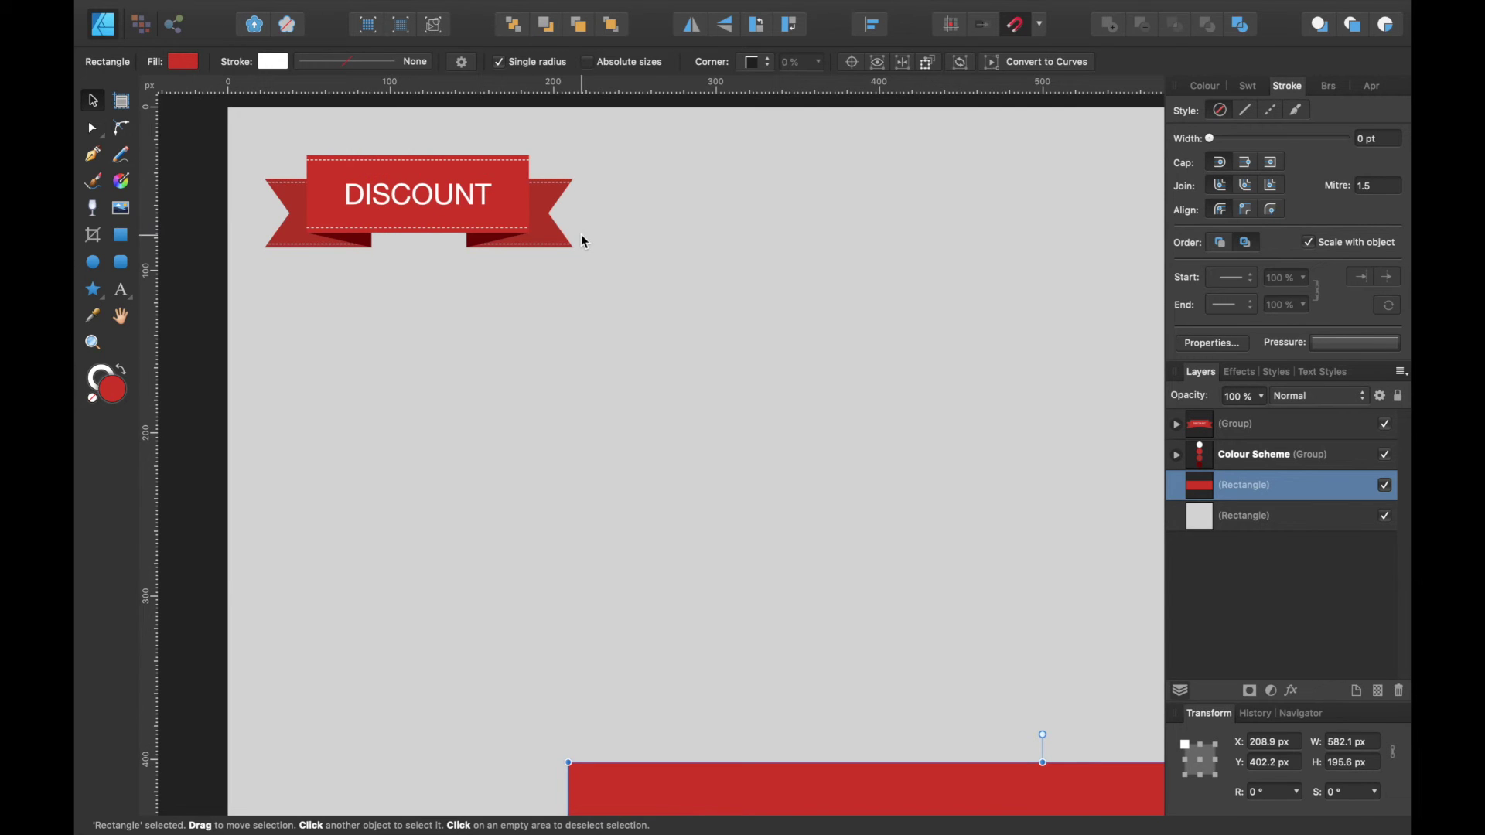
{"action": "scroll", "coordinate": [581, 234], "scroll_direction": "down", "scroll_amount": 5}
{"action": "scroll", "coordinate": [581, 234], "scroll_direction": "down", "scroll_amount": 3}
{"action": "scroll", "coordinate": [581, 234], "scroll_direction": "right", "scroll_amount": 3}
{"action": "scroll", "coordinate": [581, 234], "scroll_direction": "down", "scroll_amount": 3}
{"action": "scroll", "coordinate": [581, 235], "scroll_direction": "up", "scroll_amount": 2}
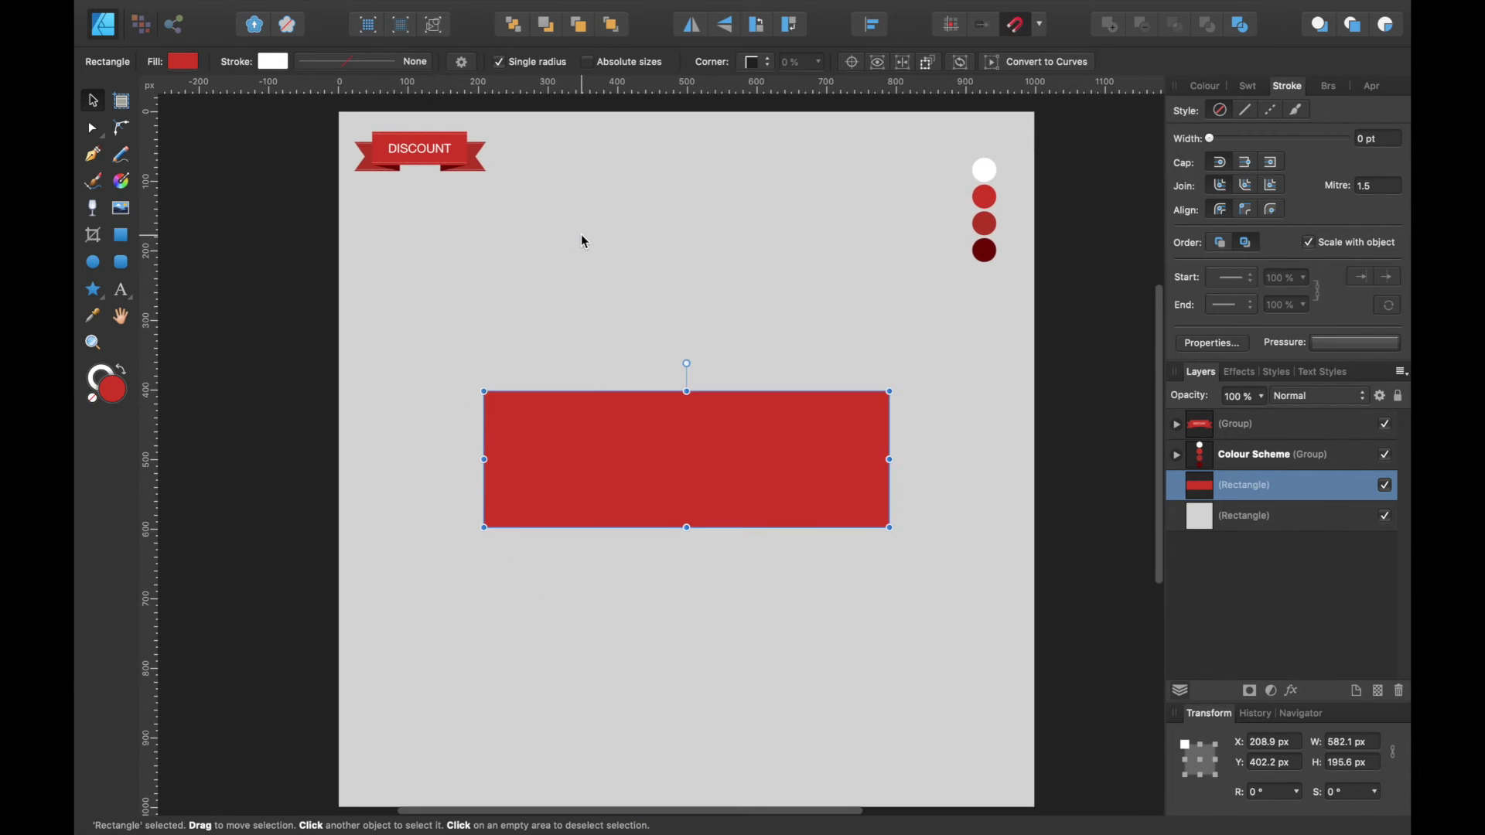
{"action": "left_click", "coordinate": [101, 160]}
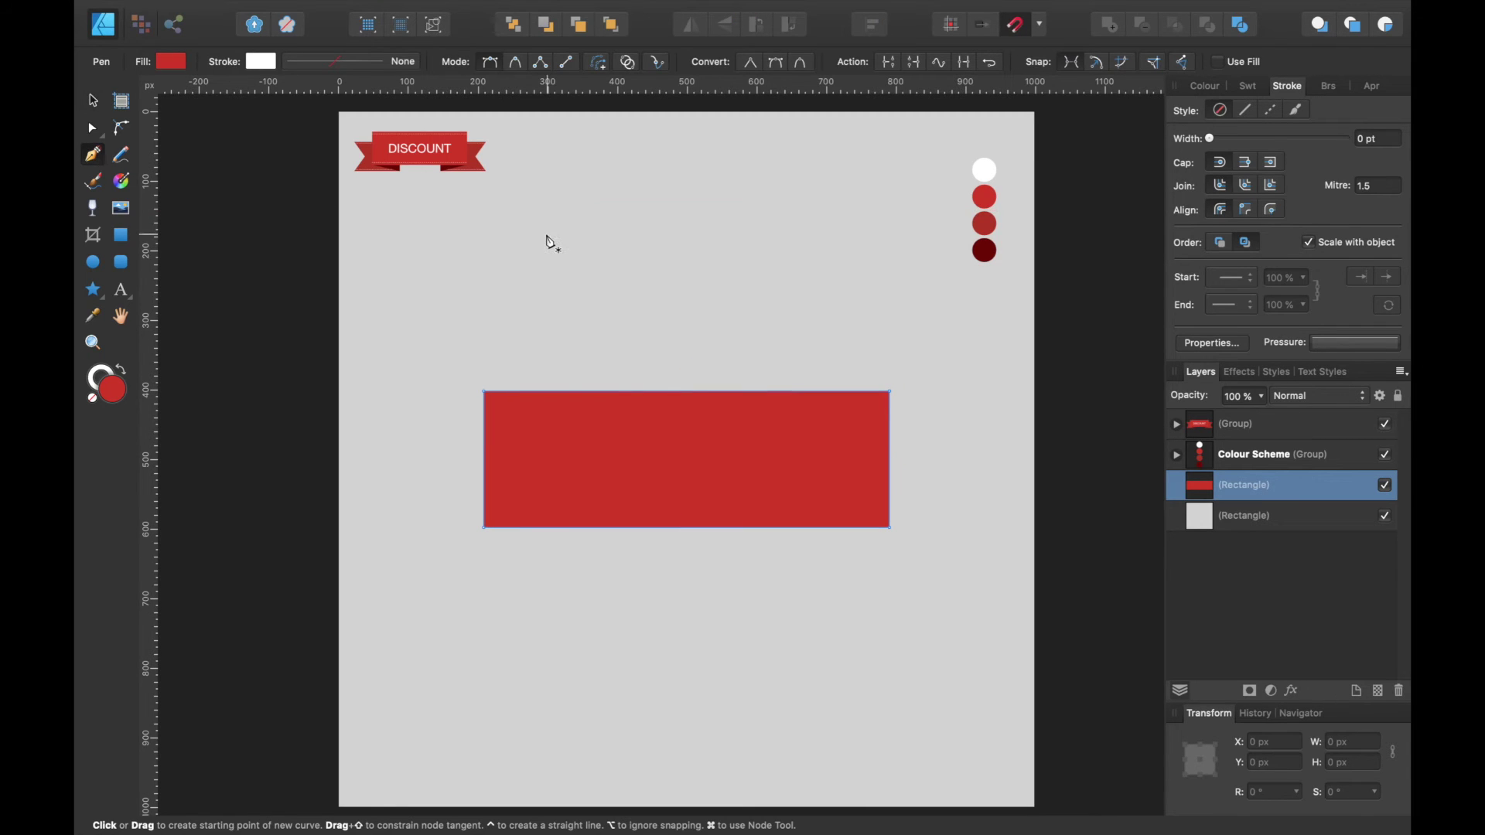
{"action": "left_click", "coordinate": [569, 63]}
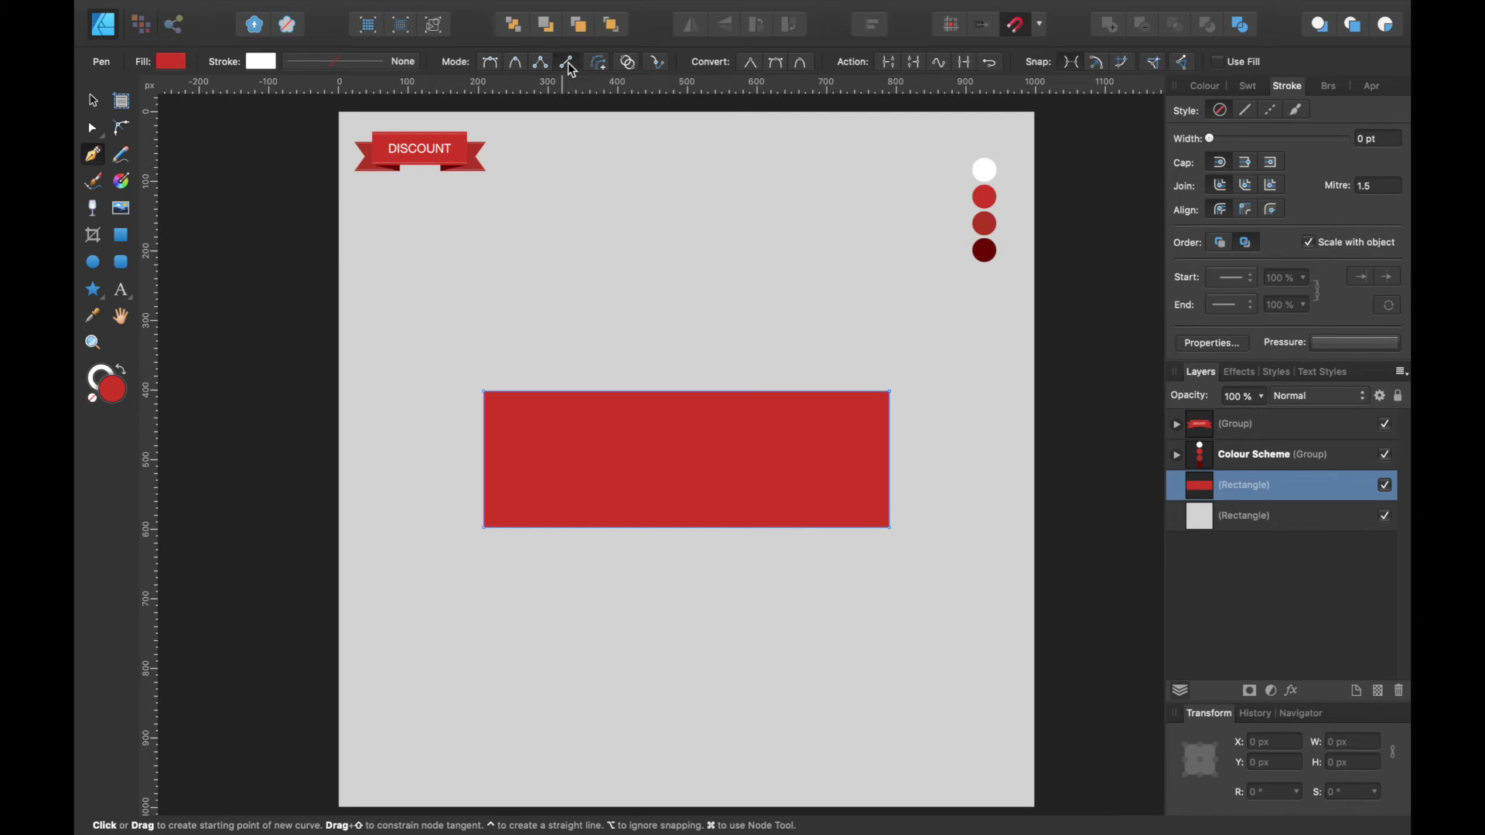
Step: Try drawing two separate horizontal lines on the empty artboard above the rectangle and undo both
{"action": "left_click", "coordinate": [494, 250]}
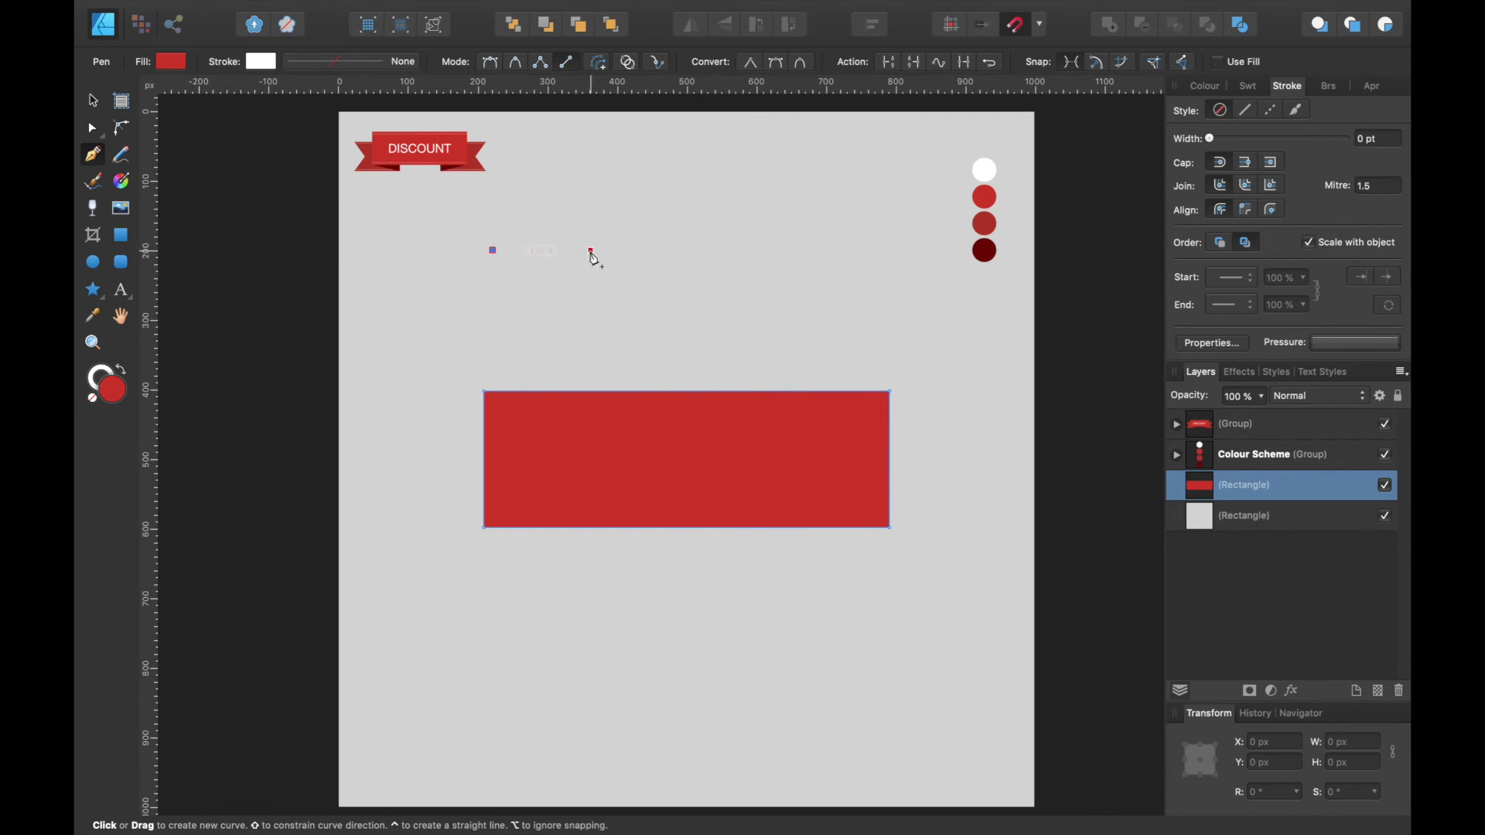
{"action": "left_click", "coordinate": [665, 251]}
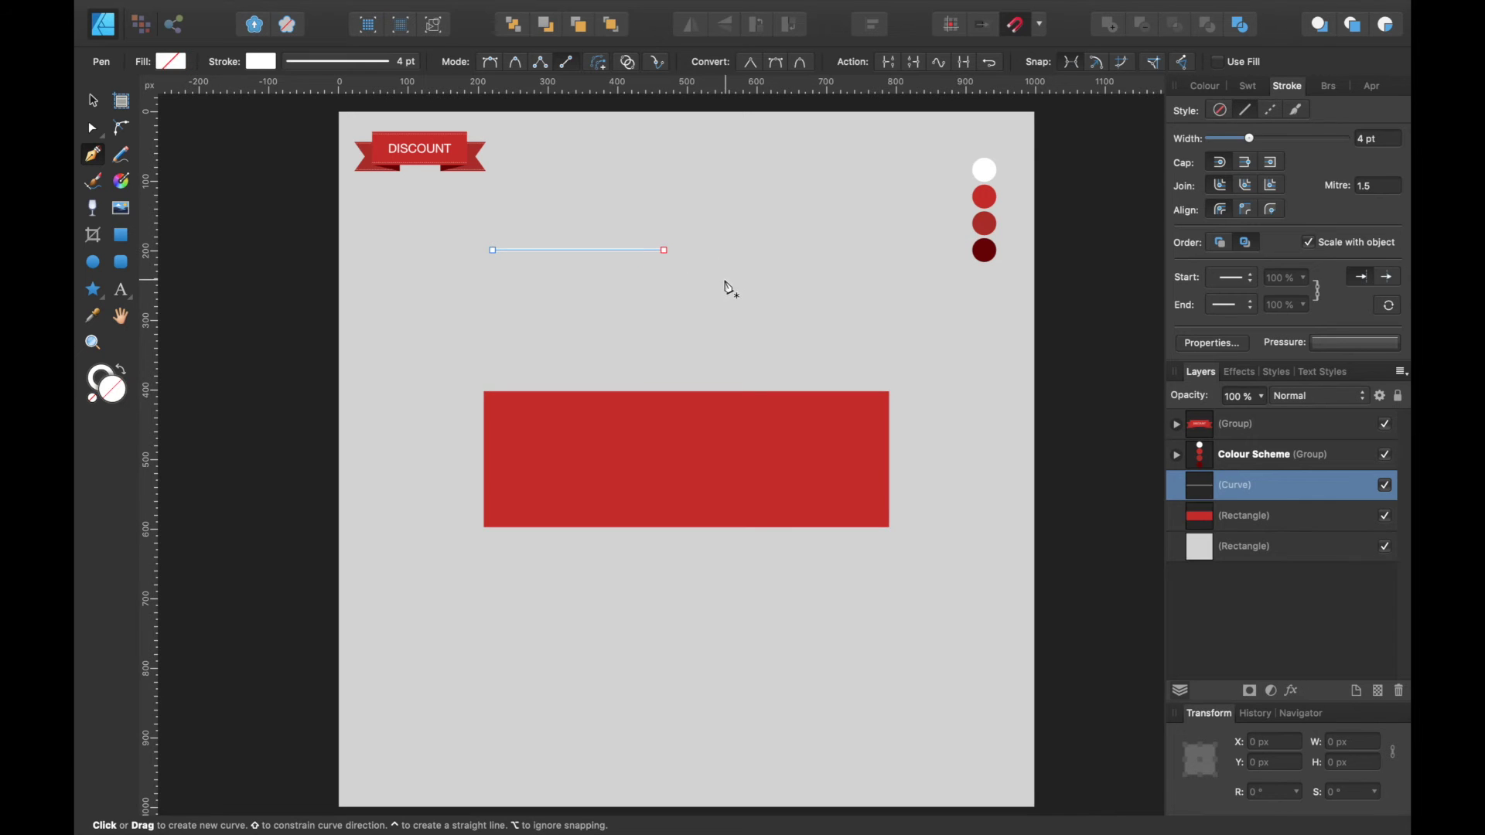
{"action": "left_click", "coordinate": [678, 301]}
{"action": "left_click", "coordinate": [836, 301]}
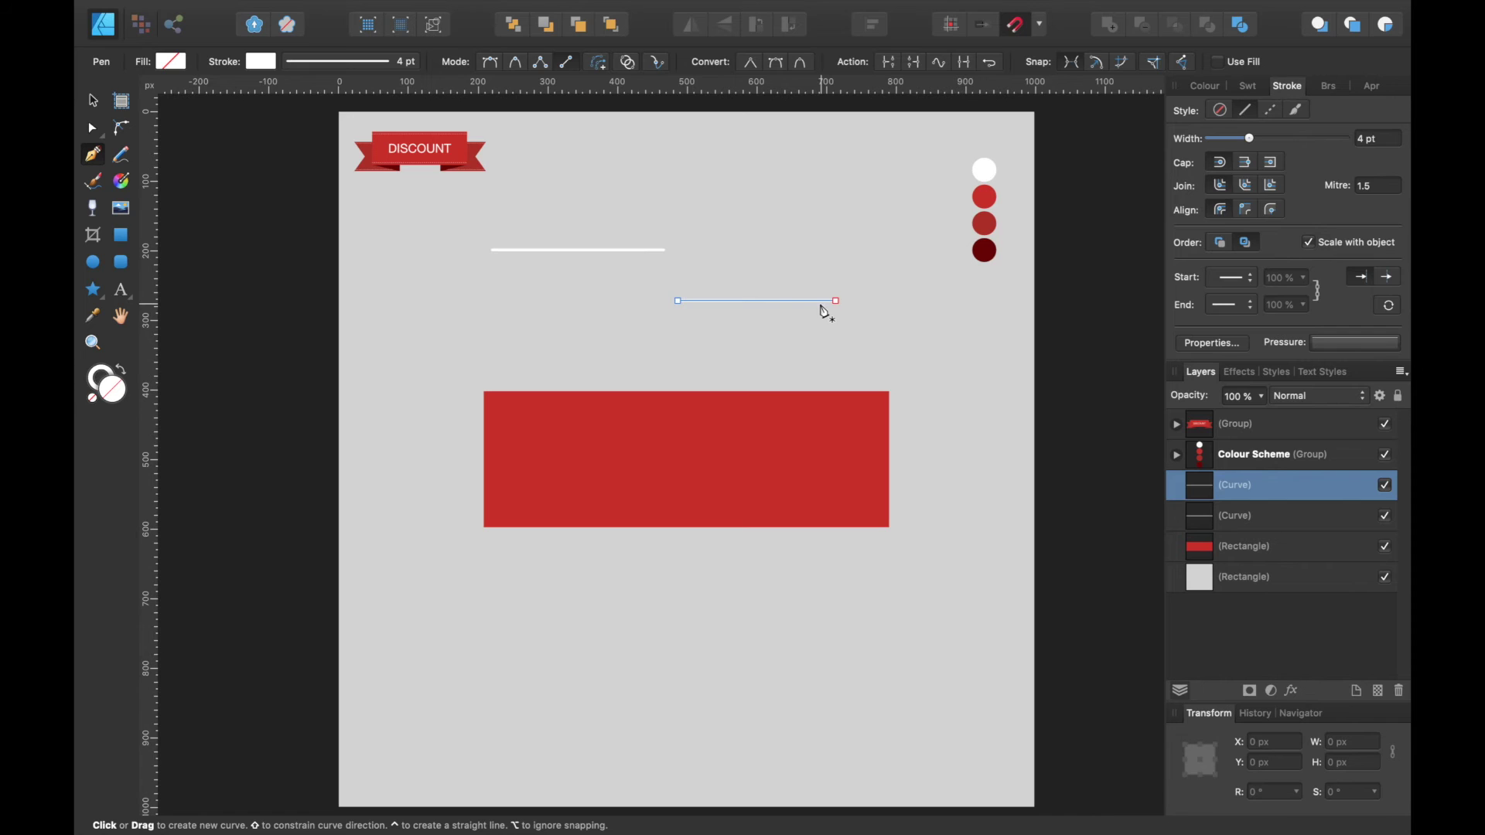
{"action": "key", "text": "super+z"}
{"action": "key", "text": "super+z"}
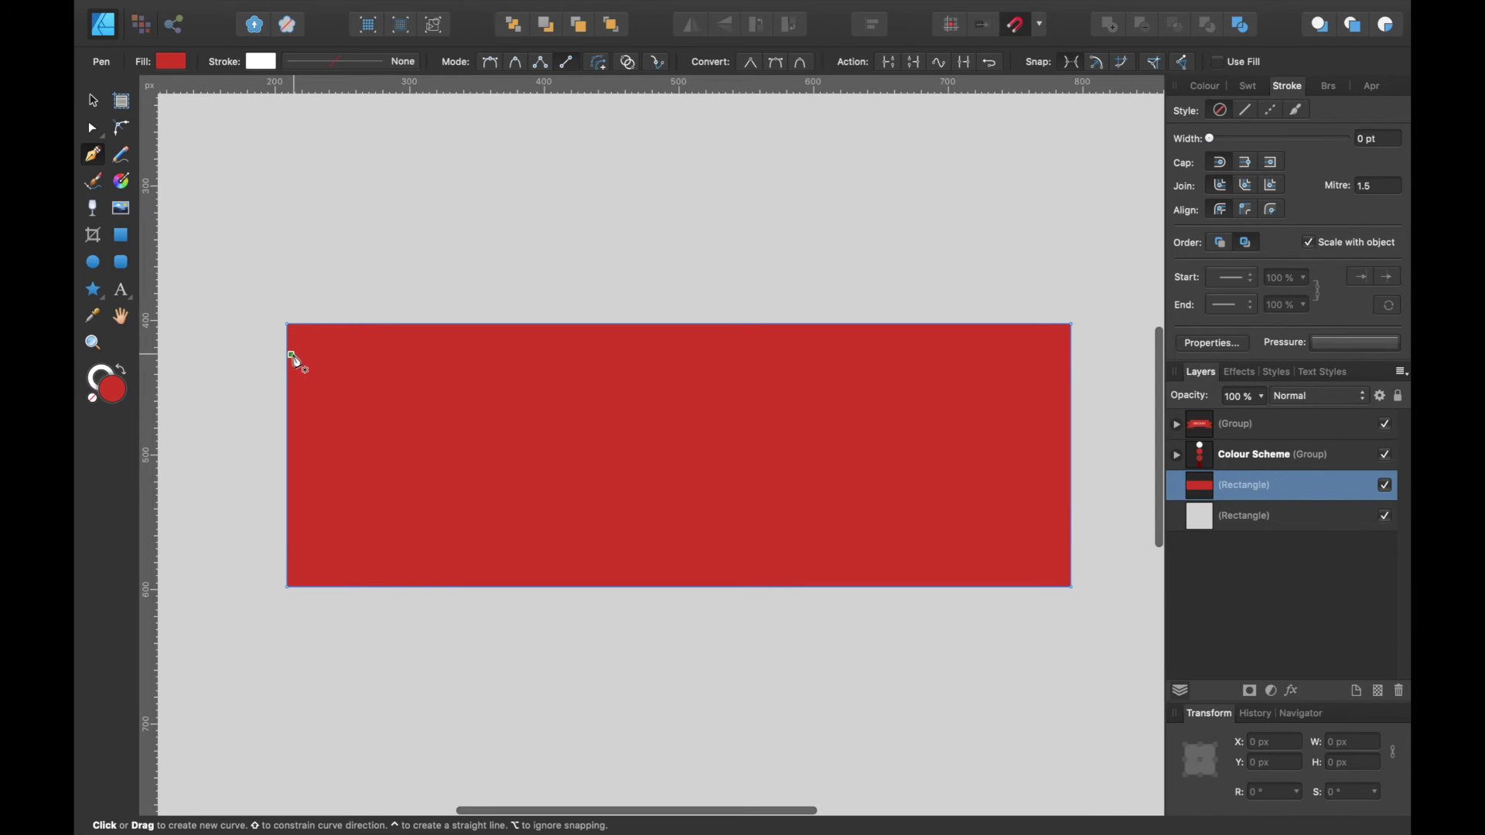
Step: Draw a white horizontal line about 582 px long across the red rectangle near its top edge and make its stroke dashed
{"action": "left_click", "coordinate": [287, 353]}
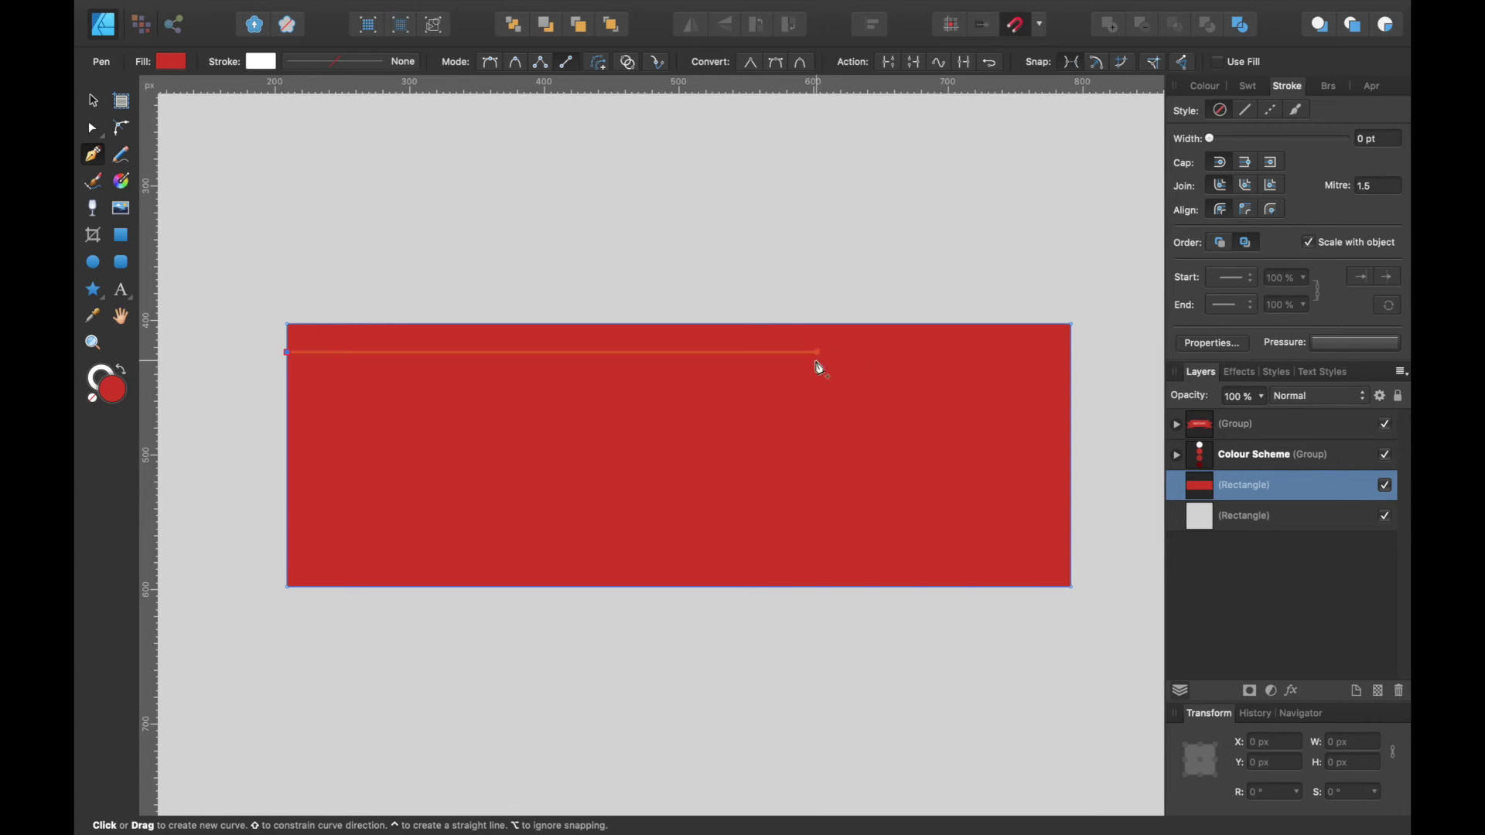
{"action": "left_click", "coordinate": [1072, 353]}
{"action": "scroll", "coordinate": [1074, 361], "scroll_direction": "left", "scroll_amount": 2}
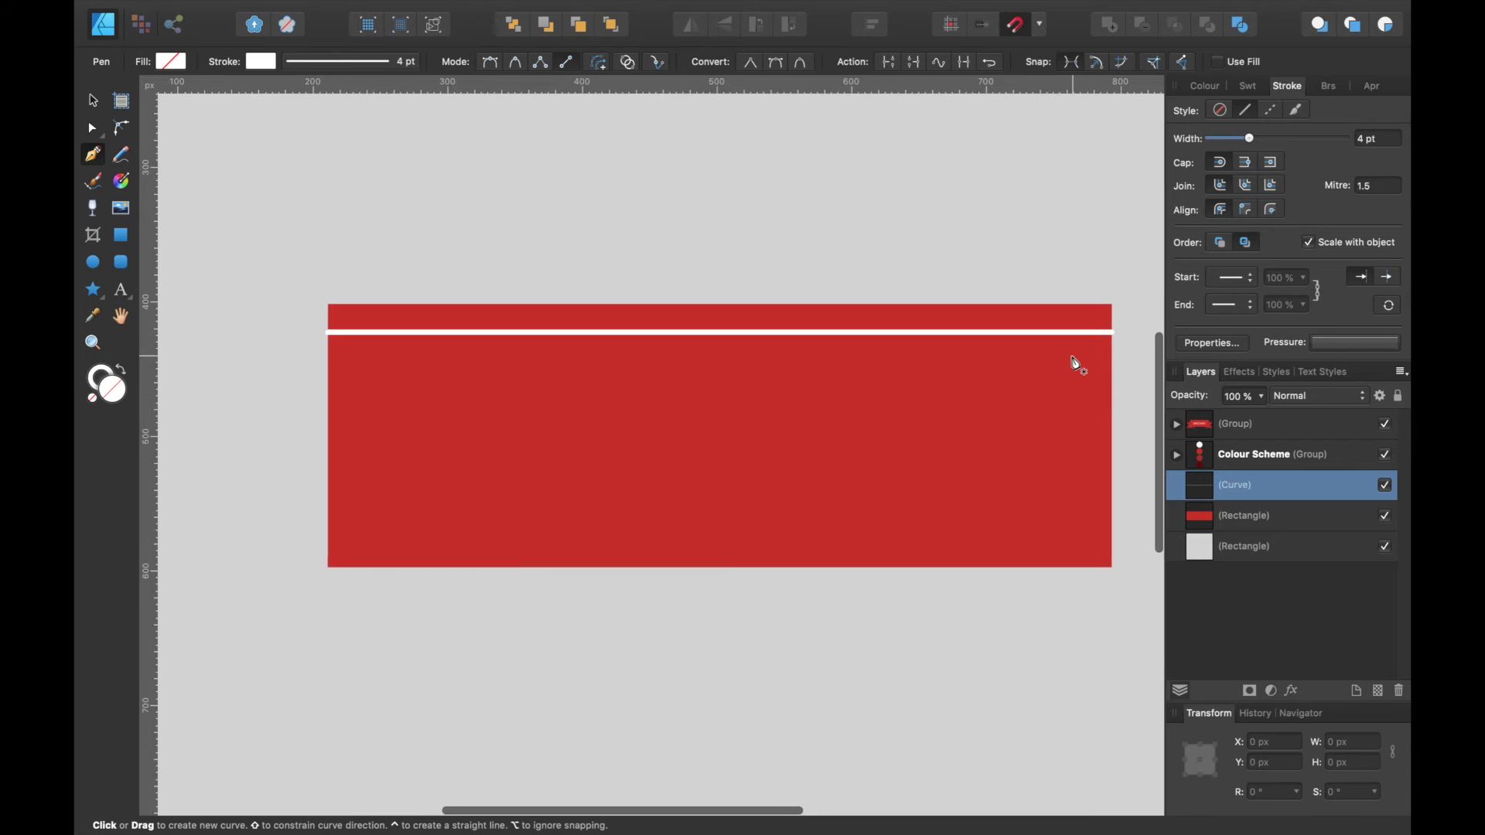
{"action": "left_click", "coordinate": [340, 70]}
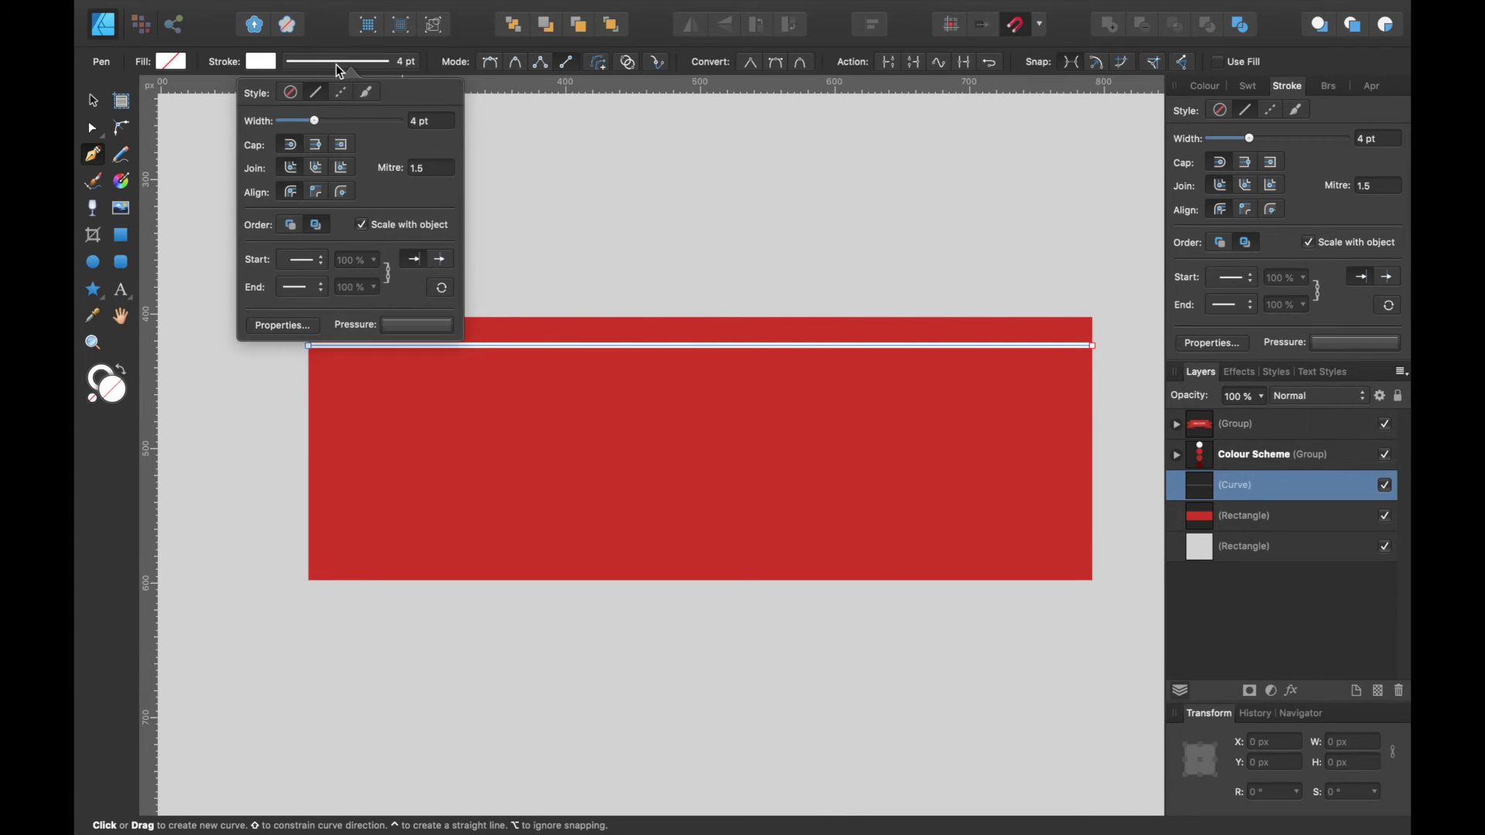
{"action": "left_click", "coordinate": [345, 93]}
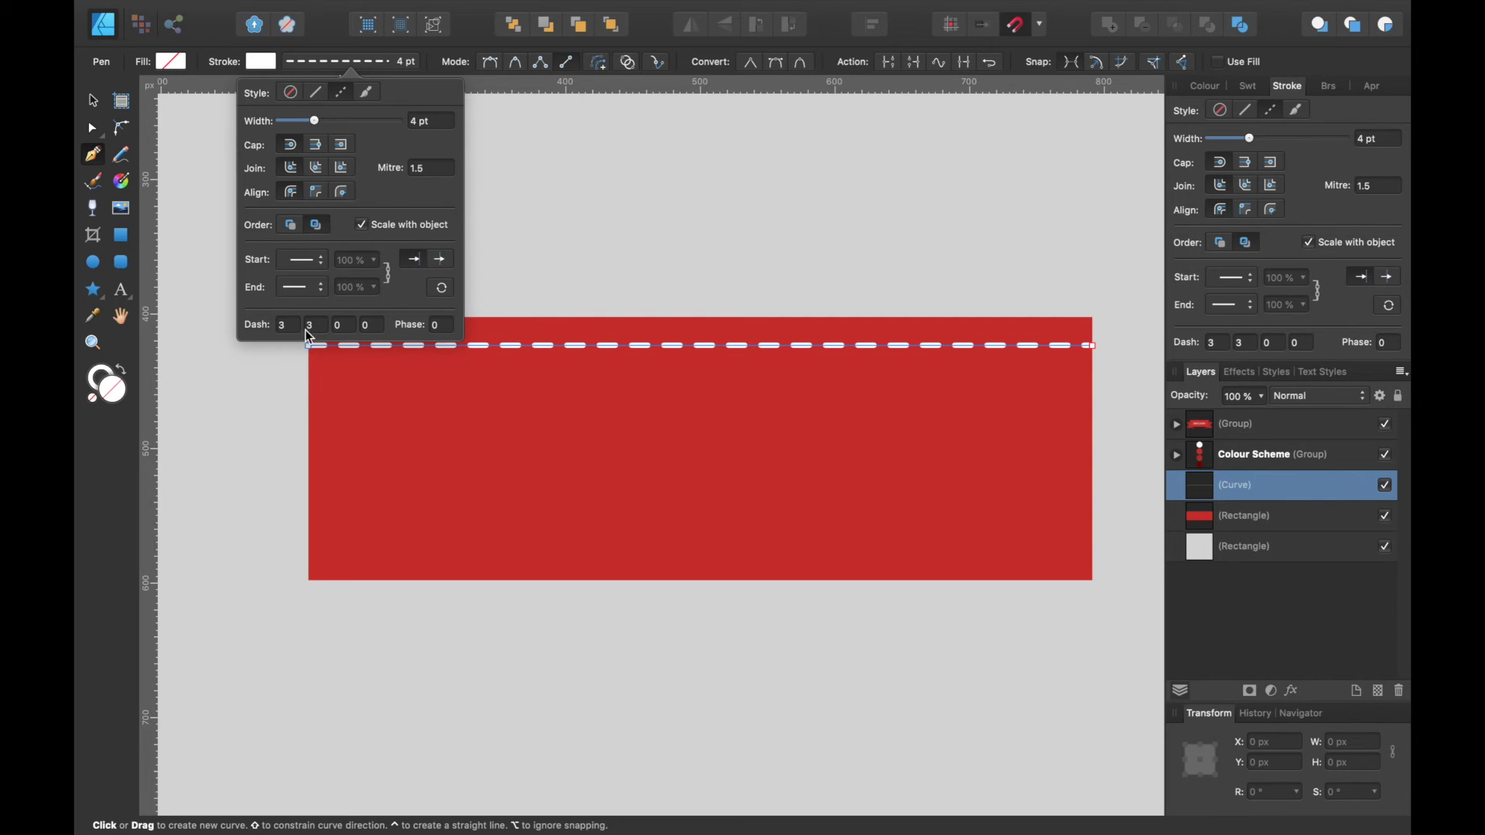
Step: Duplicate the dashed line near the rectangle's bottom edge and centre the two lines vertically on the rectangle
{"action": "left_click", "coordinate": [93, 99]}
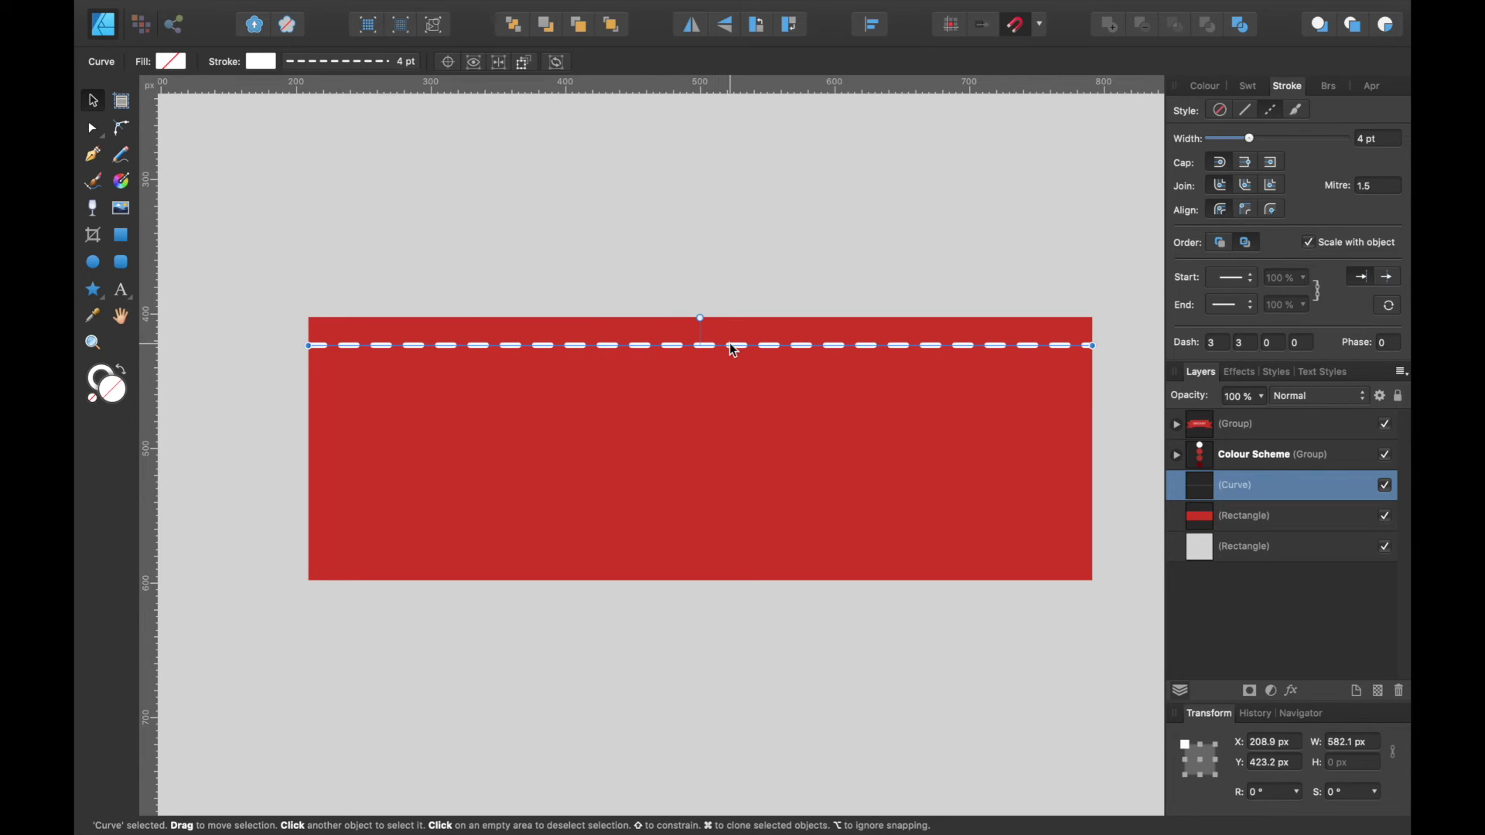
{"action": "key", "text": "super+j"}
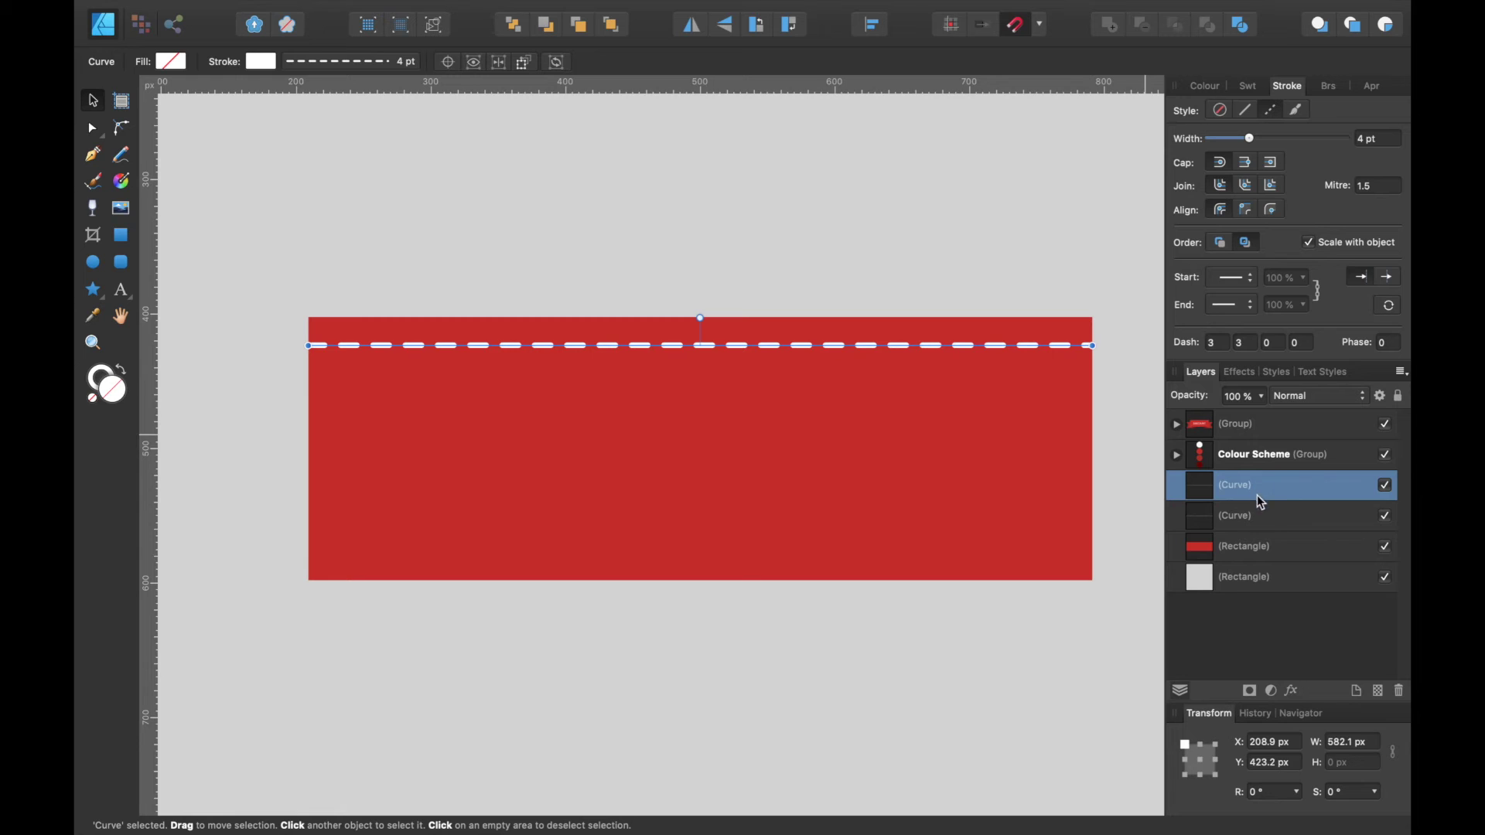
{"action": "left_click_drag", "start_coordinate": [935, 351], "coordinate": [932, 554]}
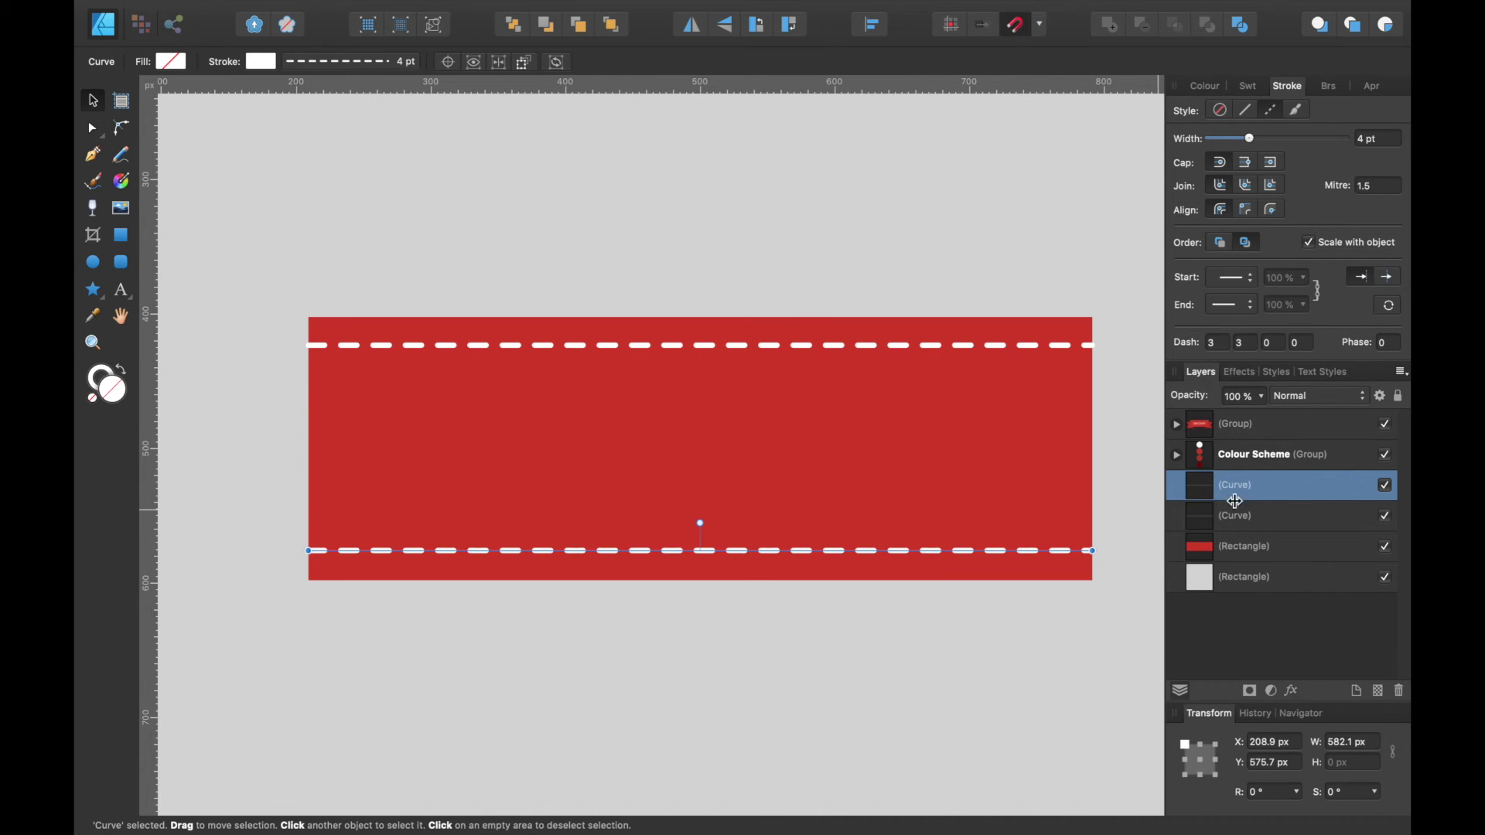
{"action": "left_click", "coordinate": [1266, 515], "text": "shift"}
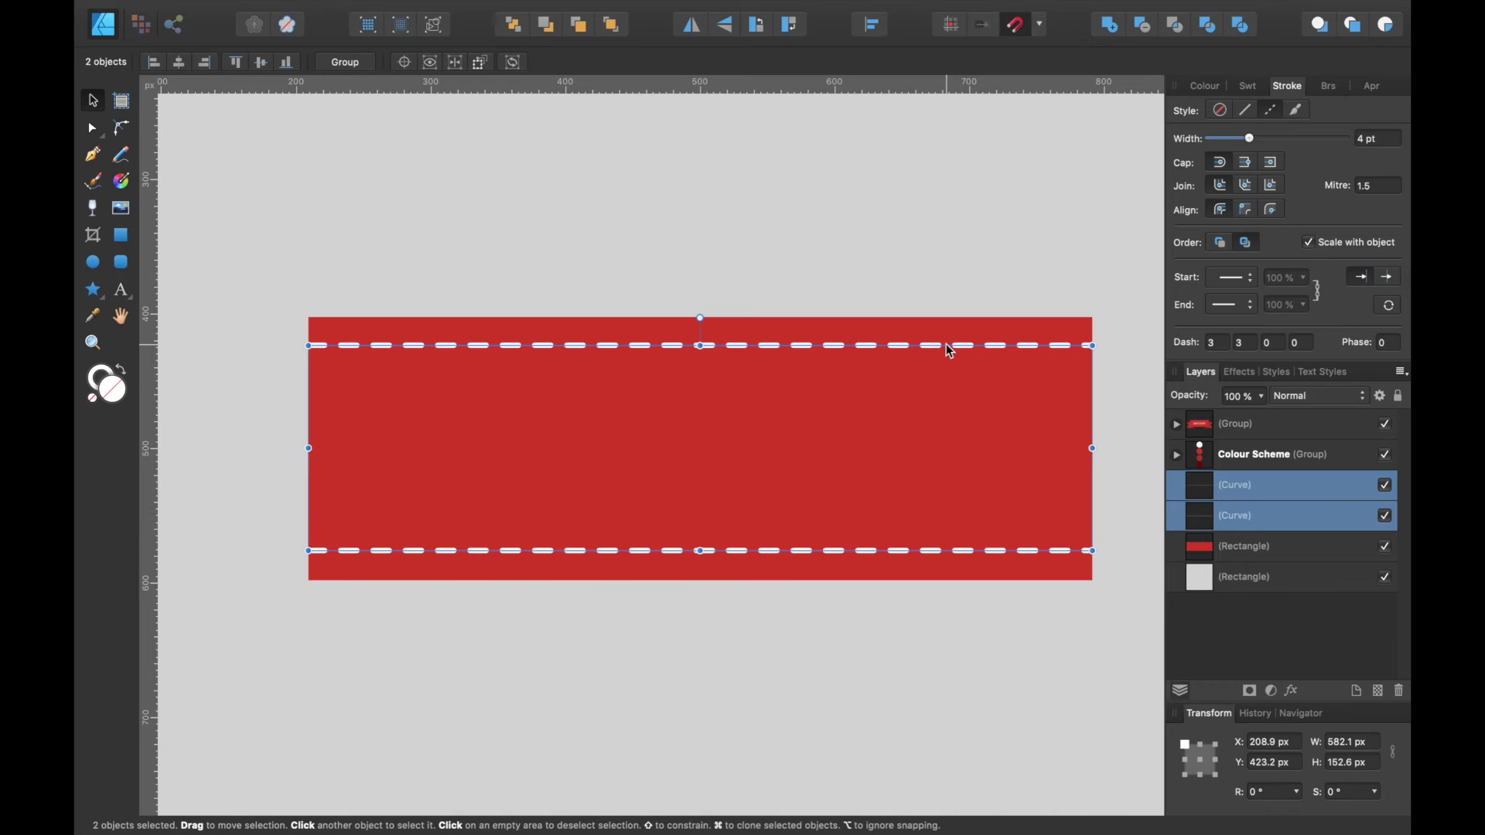
{"action": "left_click_drag", "start_coordinate": [948, 347], "coordinate": [946, 347]}
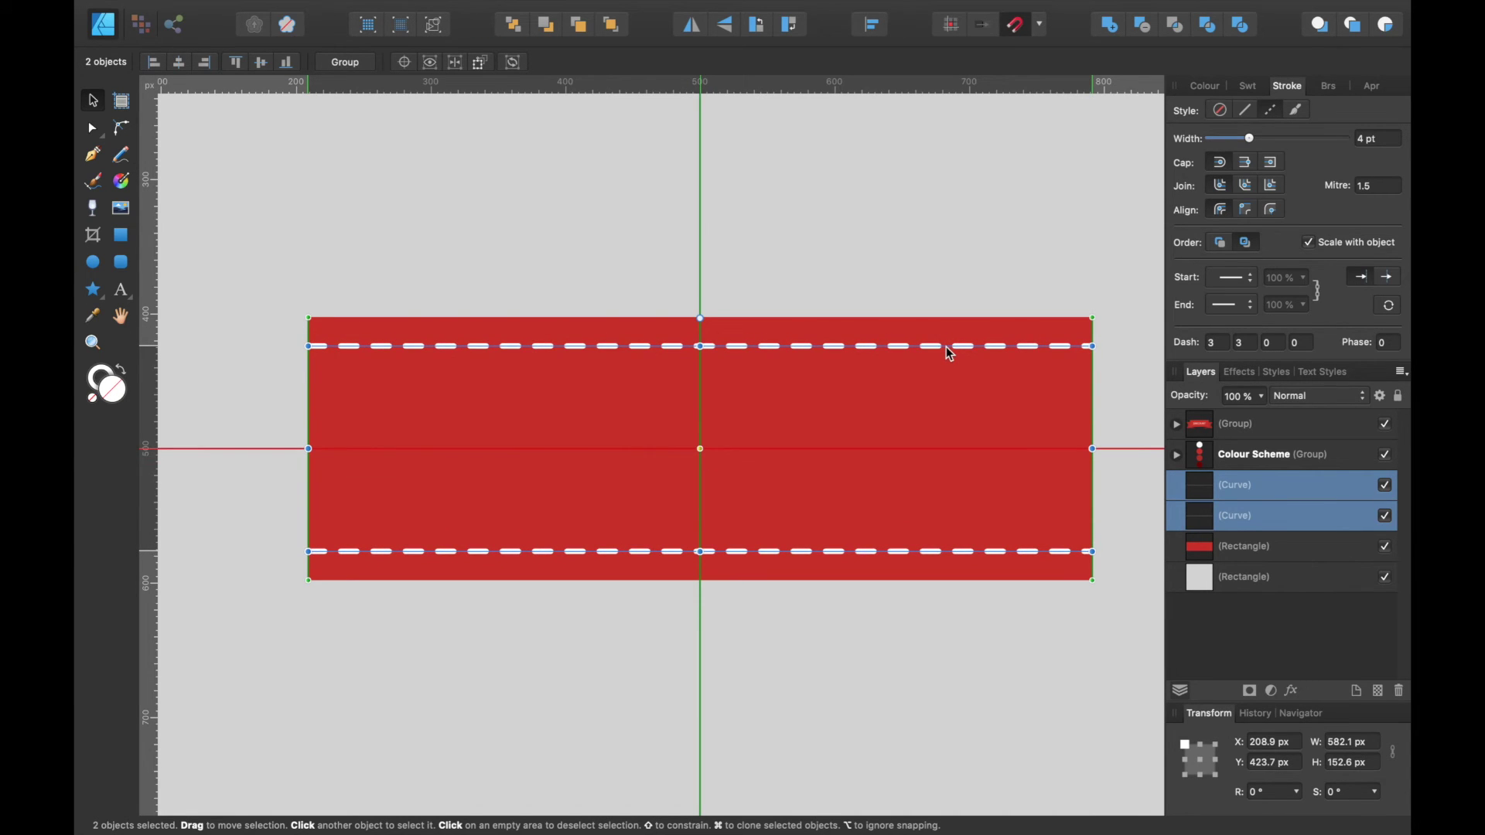
{"action": "left_click_drag", "start_coordinate": [945, 346], "coordinate": [945, 347]}
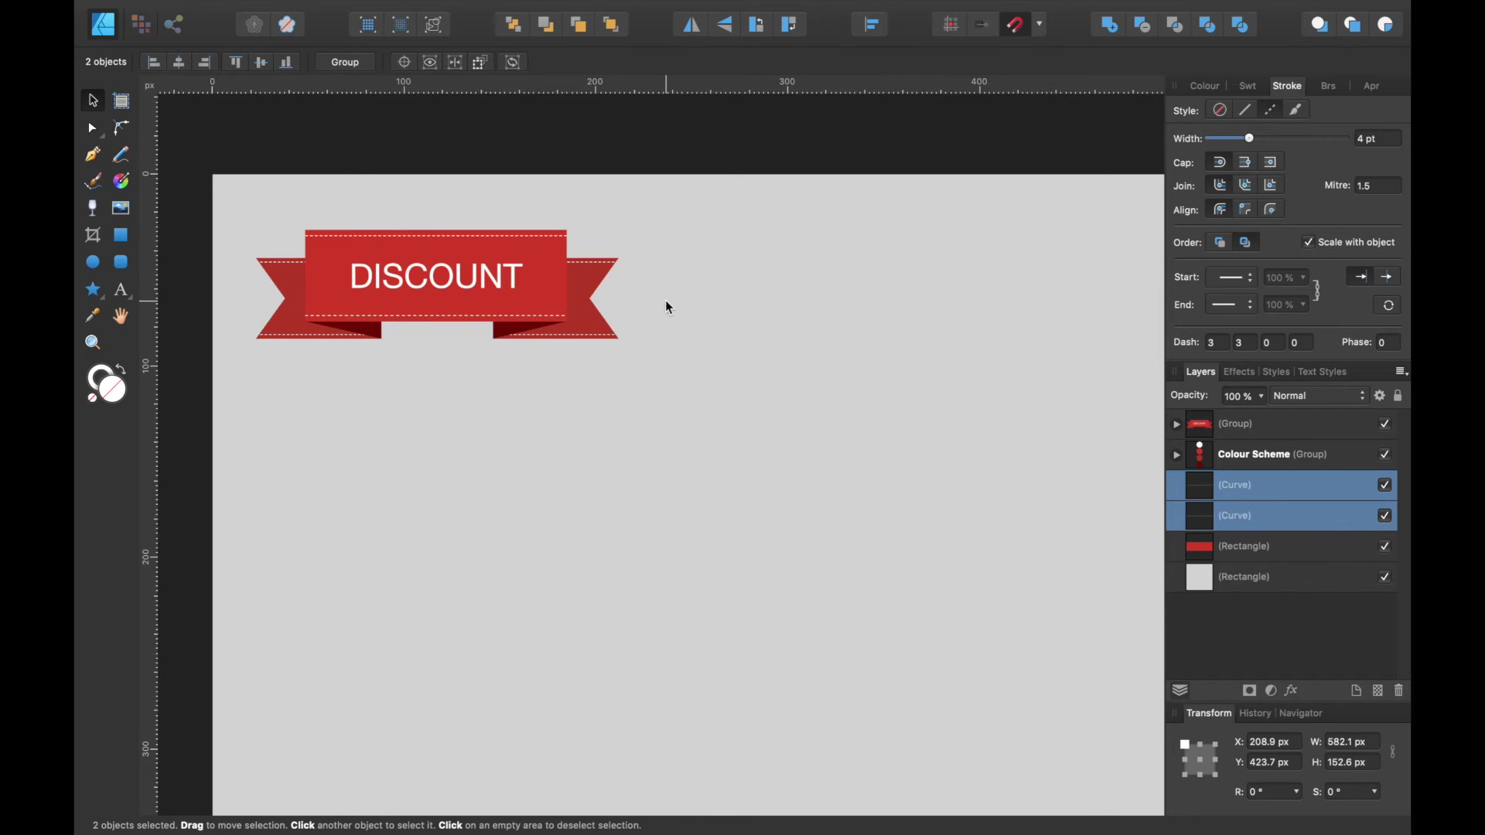
Step: Add white art text reading DISCOUNT, about 399 px wide, and centre it between the dashed lines
{"action": "scroll", "coordinate": [665, 300], "scroll_direction": "down", "scroll_amount": 6}
{"action": "scroll", "coordinate": [665, 300], "scroll_direction": "right", "scroll_amount": 5}
{"action": "scroll", "coordinate": [665, 300], "scroll_direction": "down", "scroll_amount": 3}
{"action": "scroll", "coordinate": [665, 300], "scroll_direction": "right", "scroll_amount": 1}
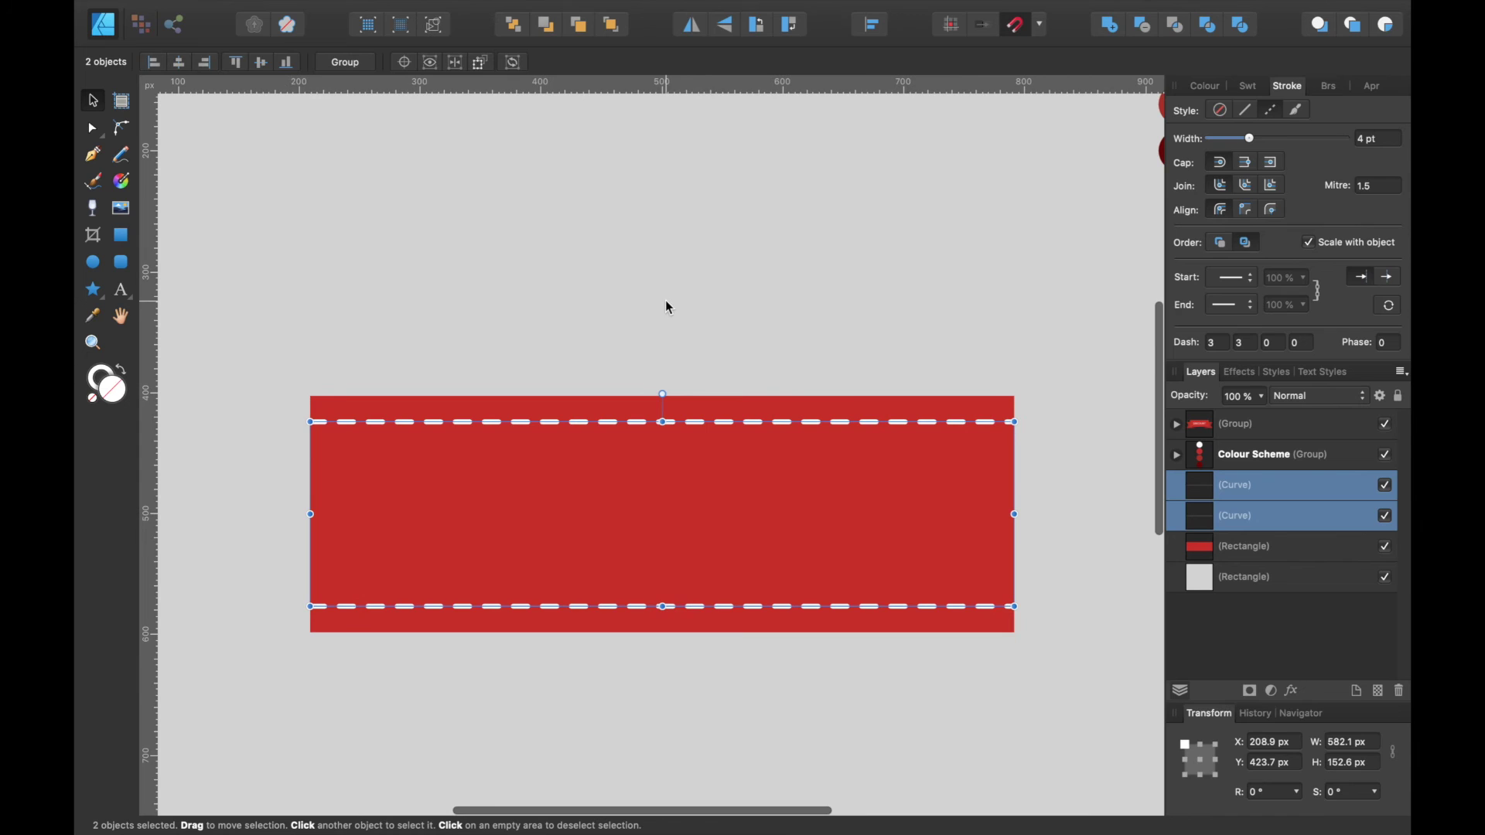
{"action": "left_click", "coordinate": [122, 294]}
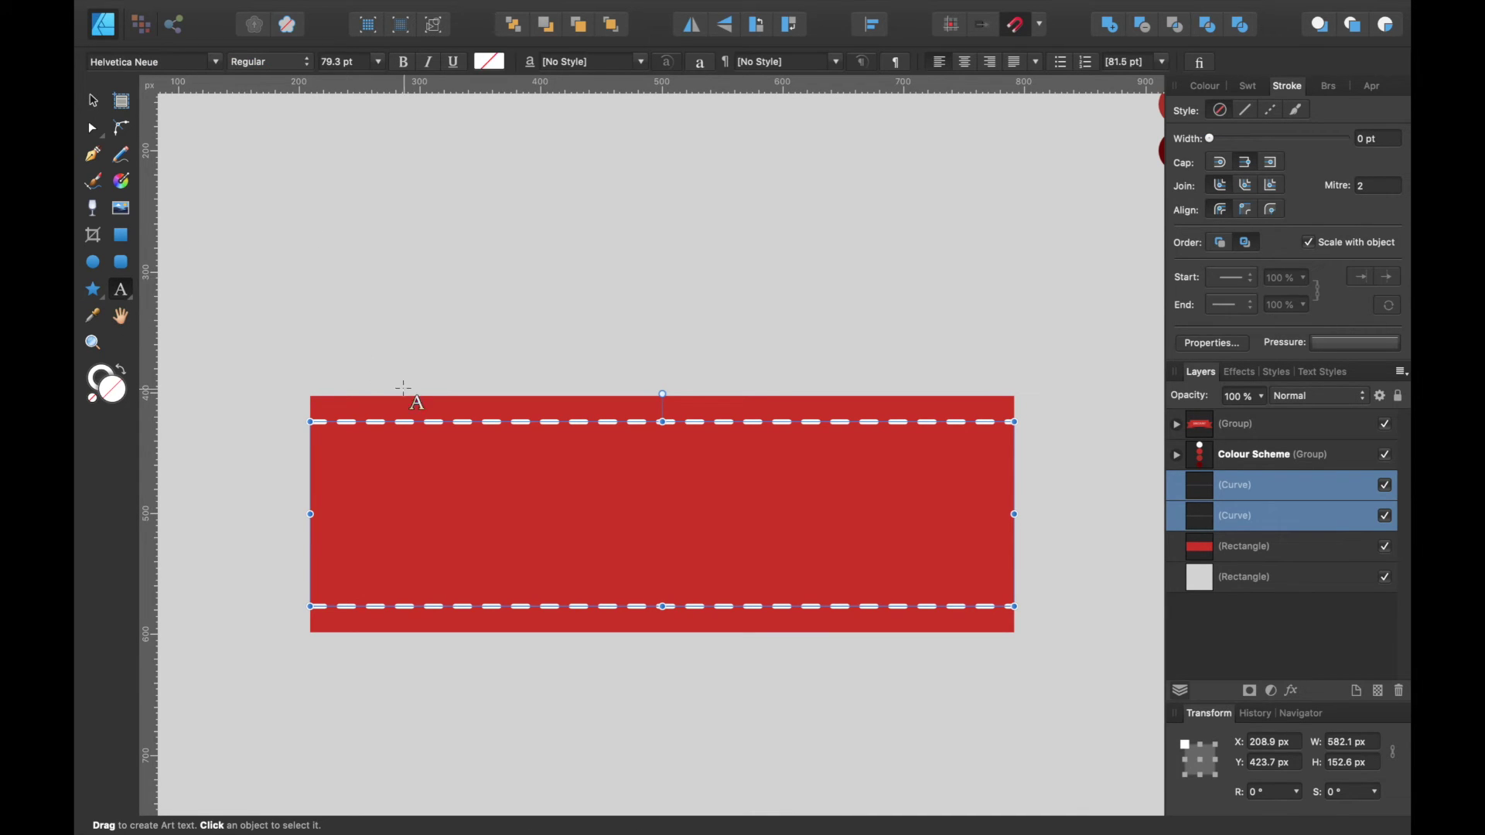
{"action": "left_click", "coordinate": [430, 538]}
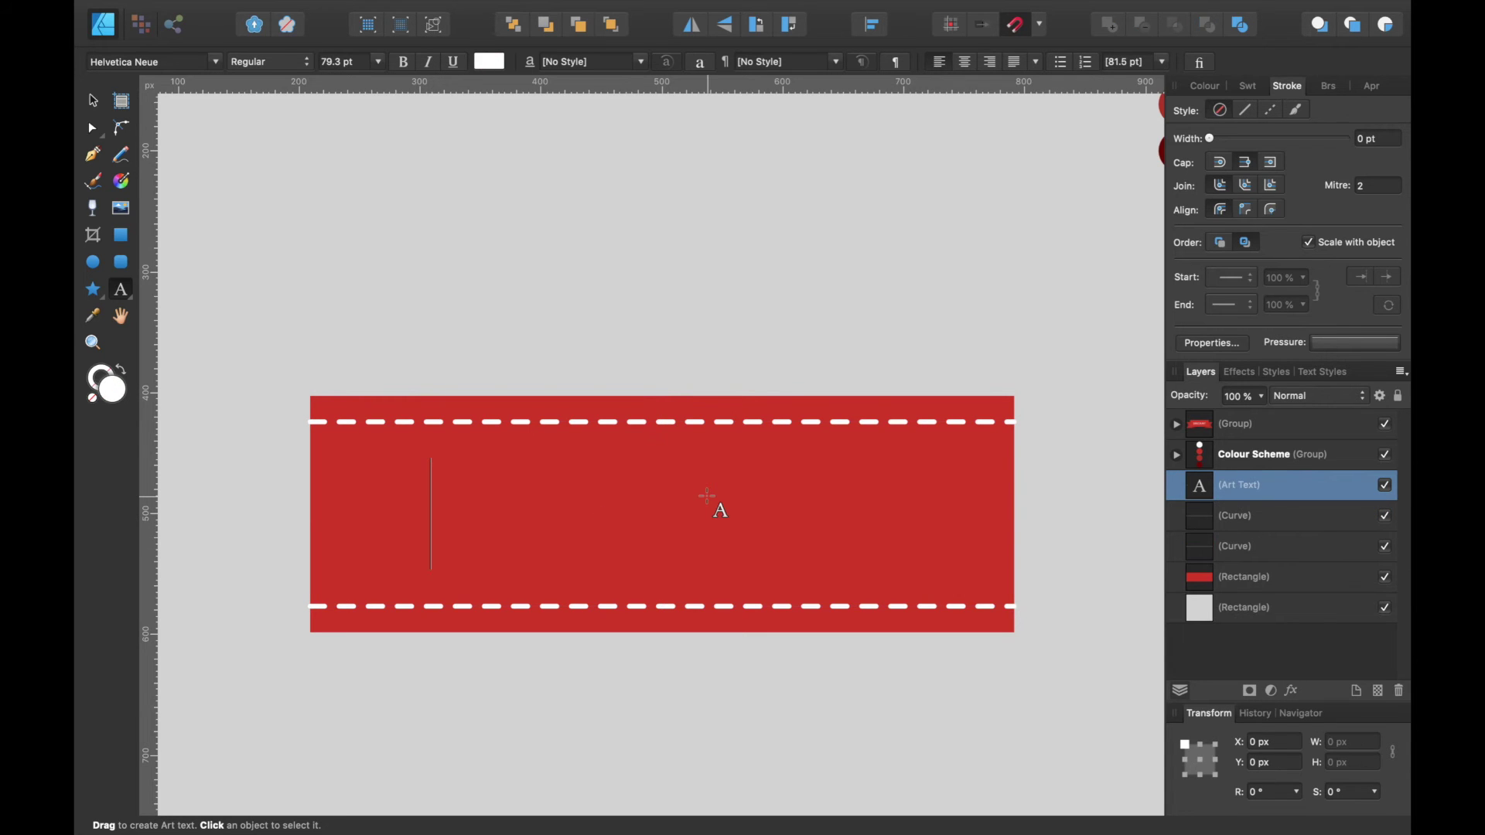
{"action": "type", "text": "DISCOUNT"}
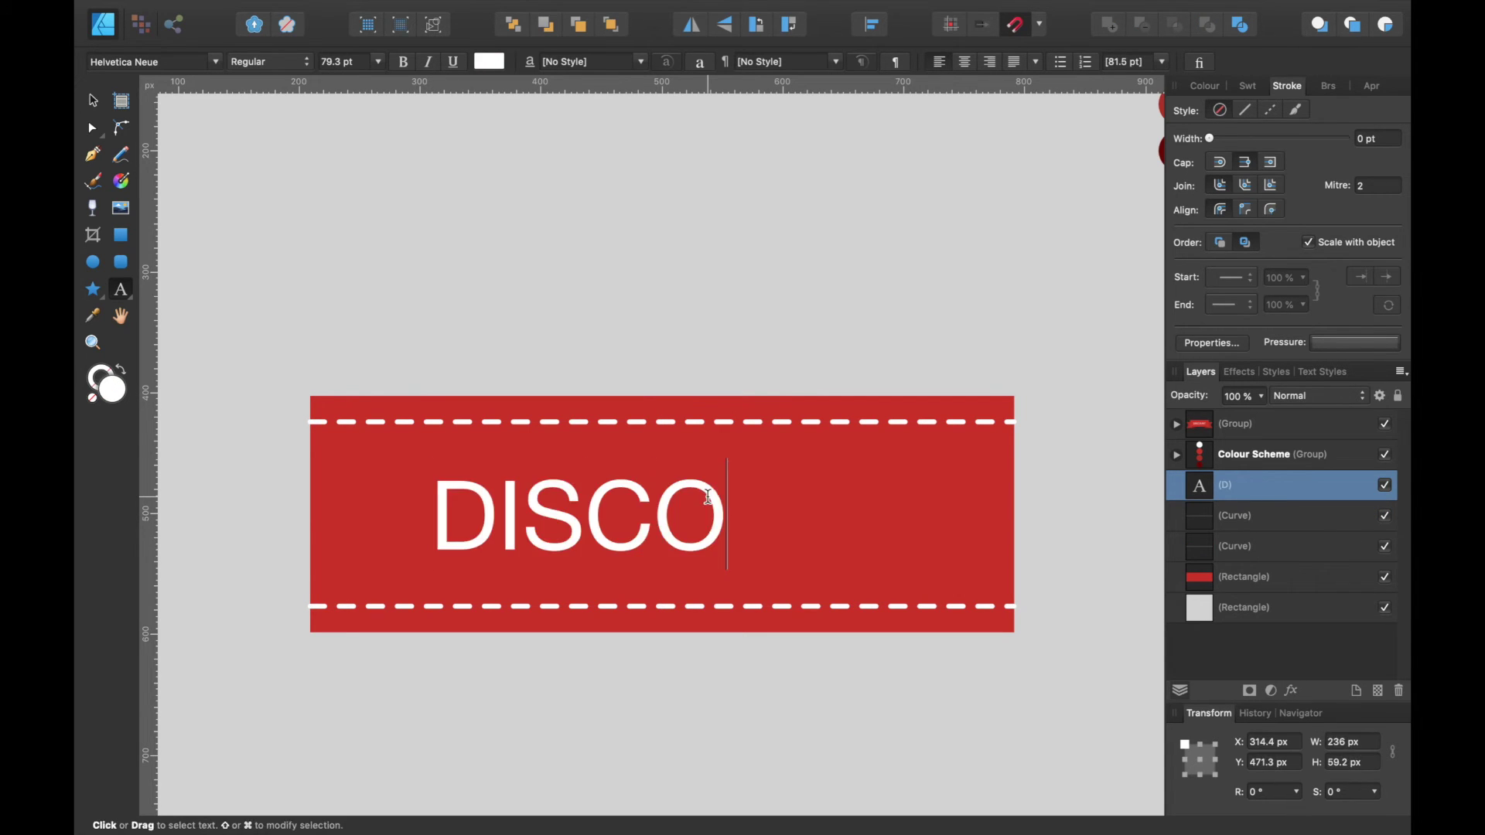
{"action": "key", "text": "Escape"}
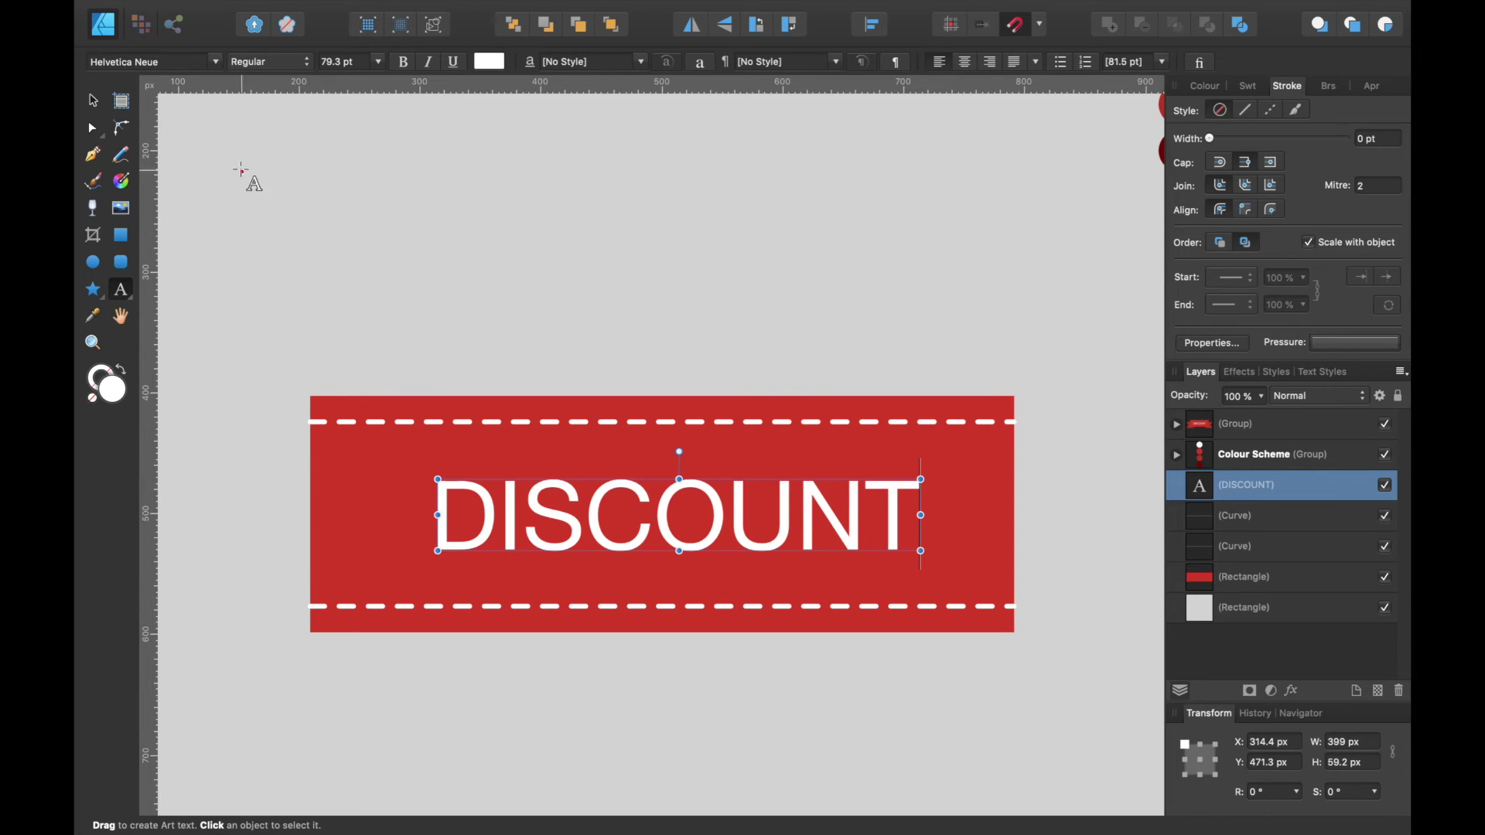
{"action": "left_click", "coordinate": [93, 100]}
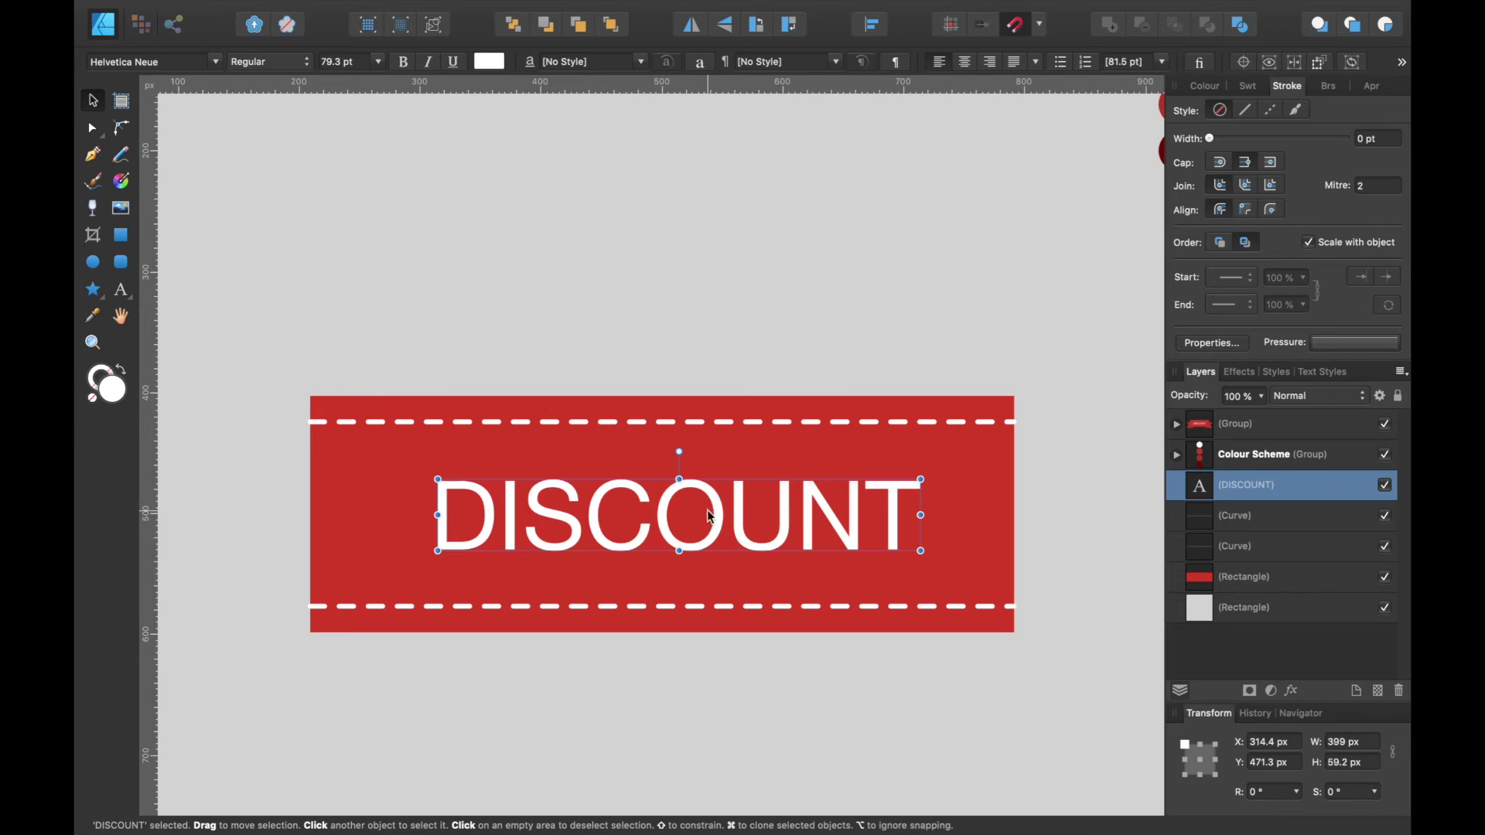
{"action": "left_click_drag", "start_coordinate": [721, 529], "coordinate": [705, 530]}
{"action": "scroll", "coordinate": [819, 537], "scroll_direction": "down", "scroll_amount": 5}
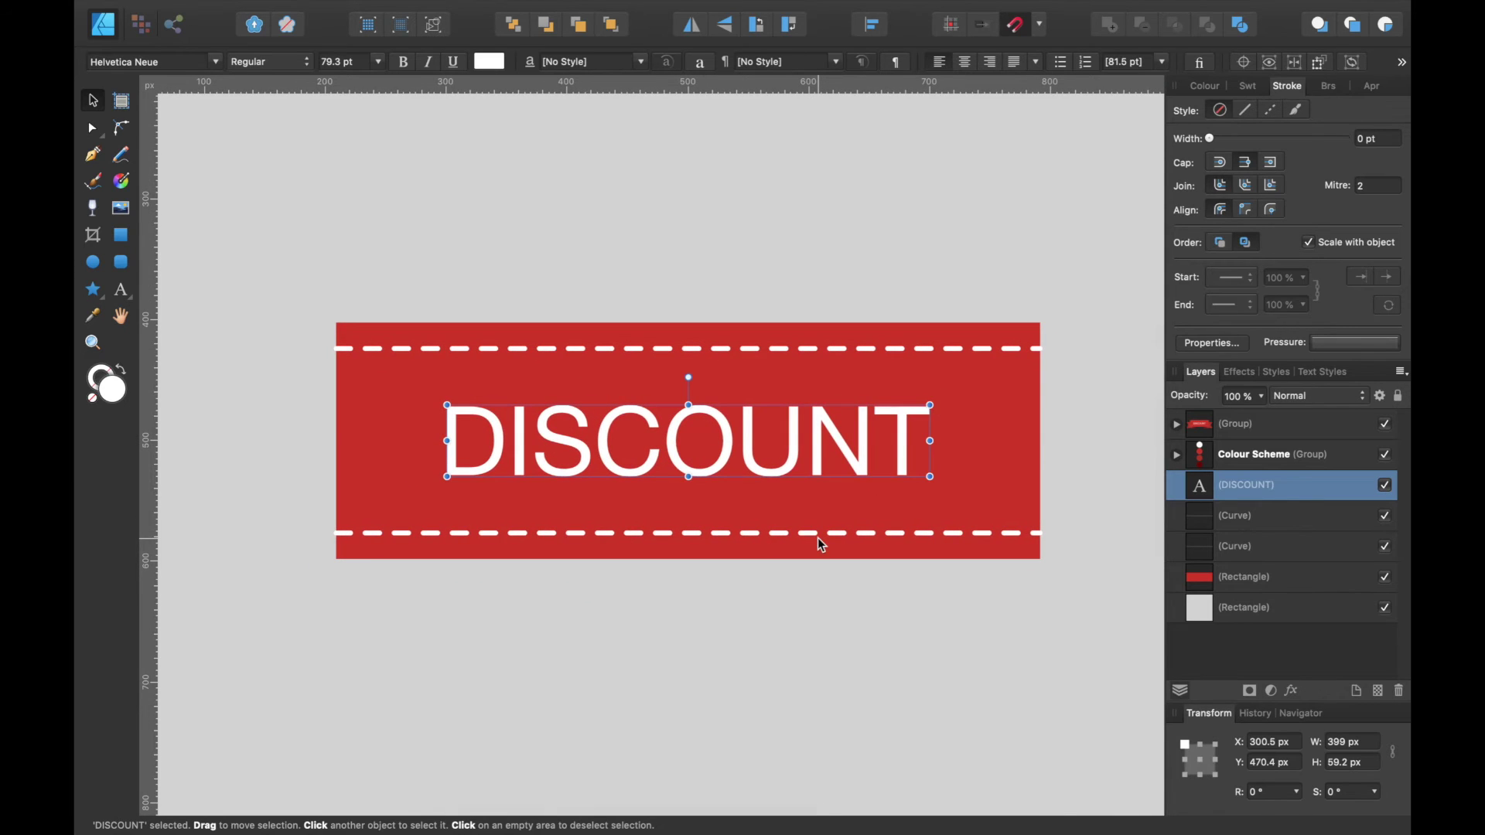
Step: Duplicate the red rectangle, place the copy just right of the panel, and narrow it to about 189 px wide
{"action": "scroll", "coordinate": [818, 537], "scroll_direction": "up", "scroll_amount": 10}
{"action": "scroll", "coordinate": [818, 537], "scroll_direction": "left", "scroll_amount": 8}
{"action": "scroll", "coordinate": [818, 537], "scroll_direction": "up", "scroll_amount": 5}
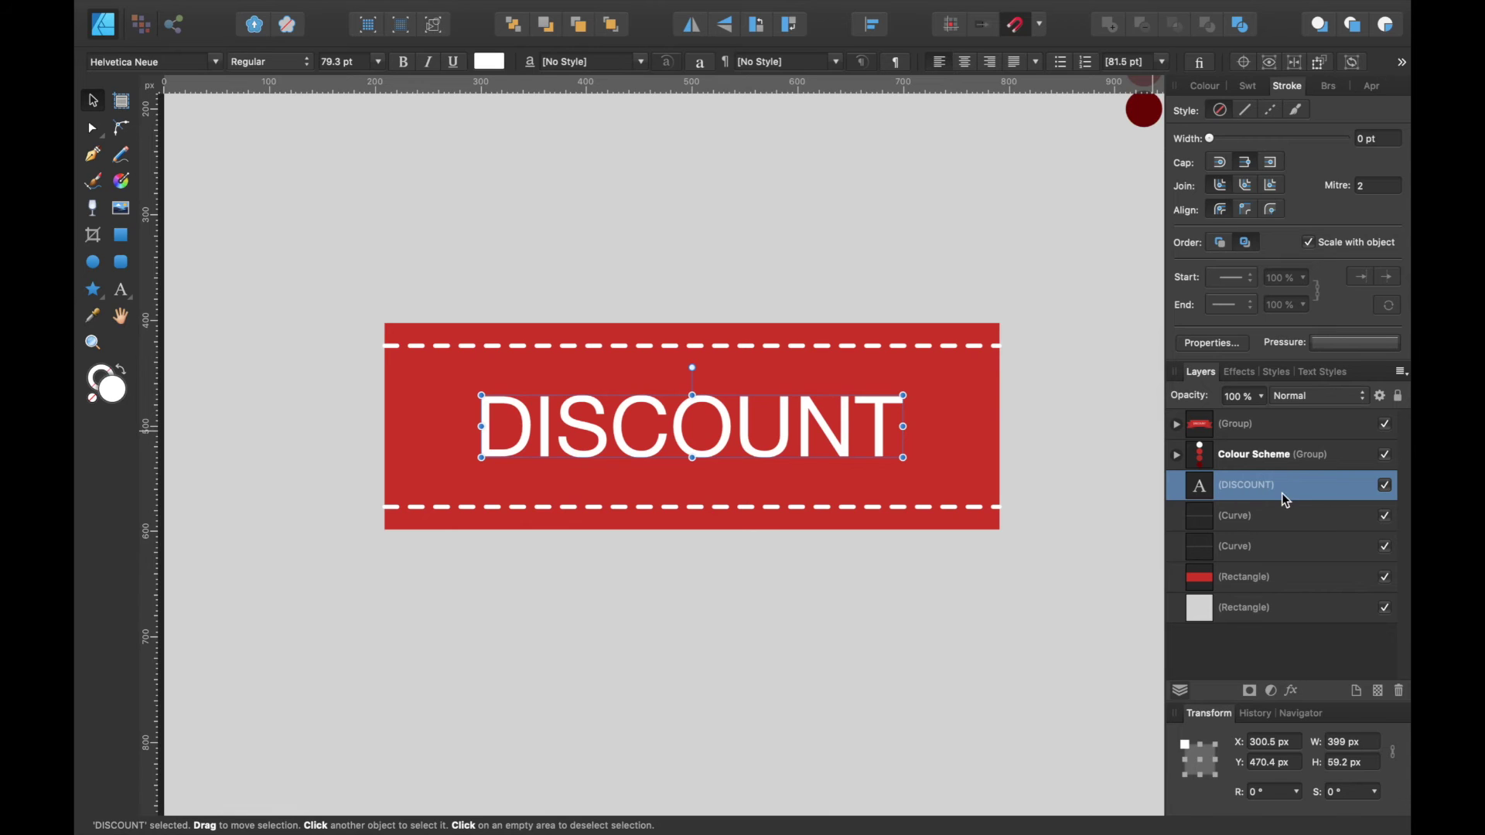
{"action": "left_click", "coordinate": [1272, 578]}
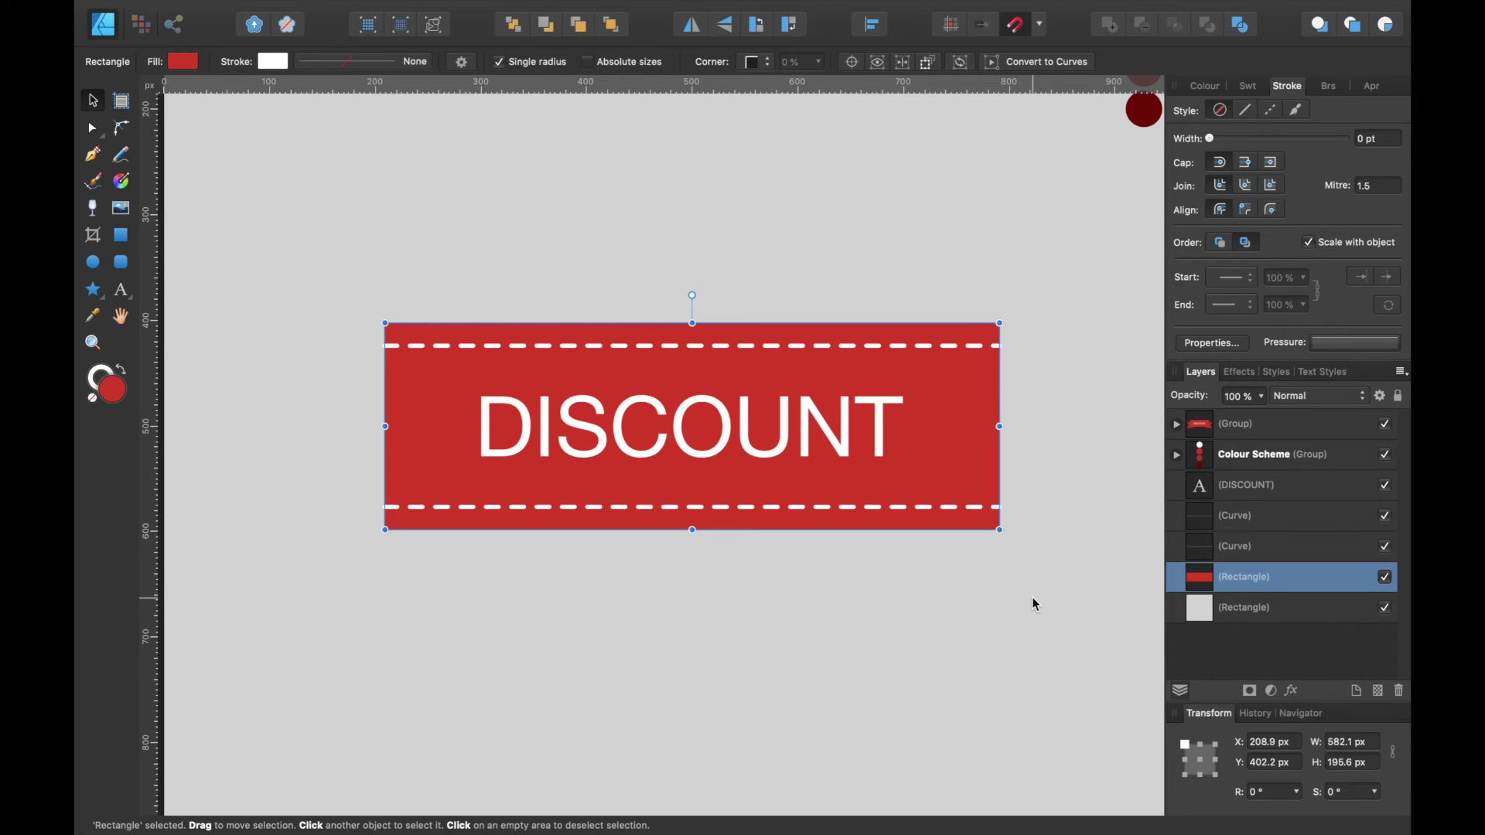
{"action": "scroll", "coordinate": [1032, 597], "scroll_direction": "right", "scroll_amount": 3}
{"action": "scroll", "coordinate": [1032, 597], "scroll_direction": "up", "scroll_amount": 2}
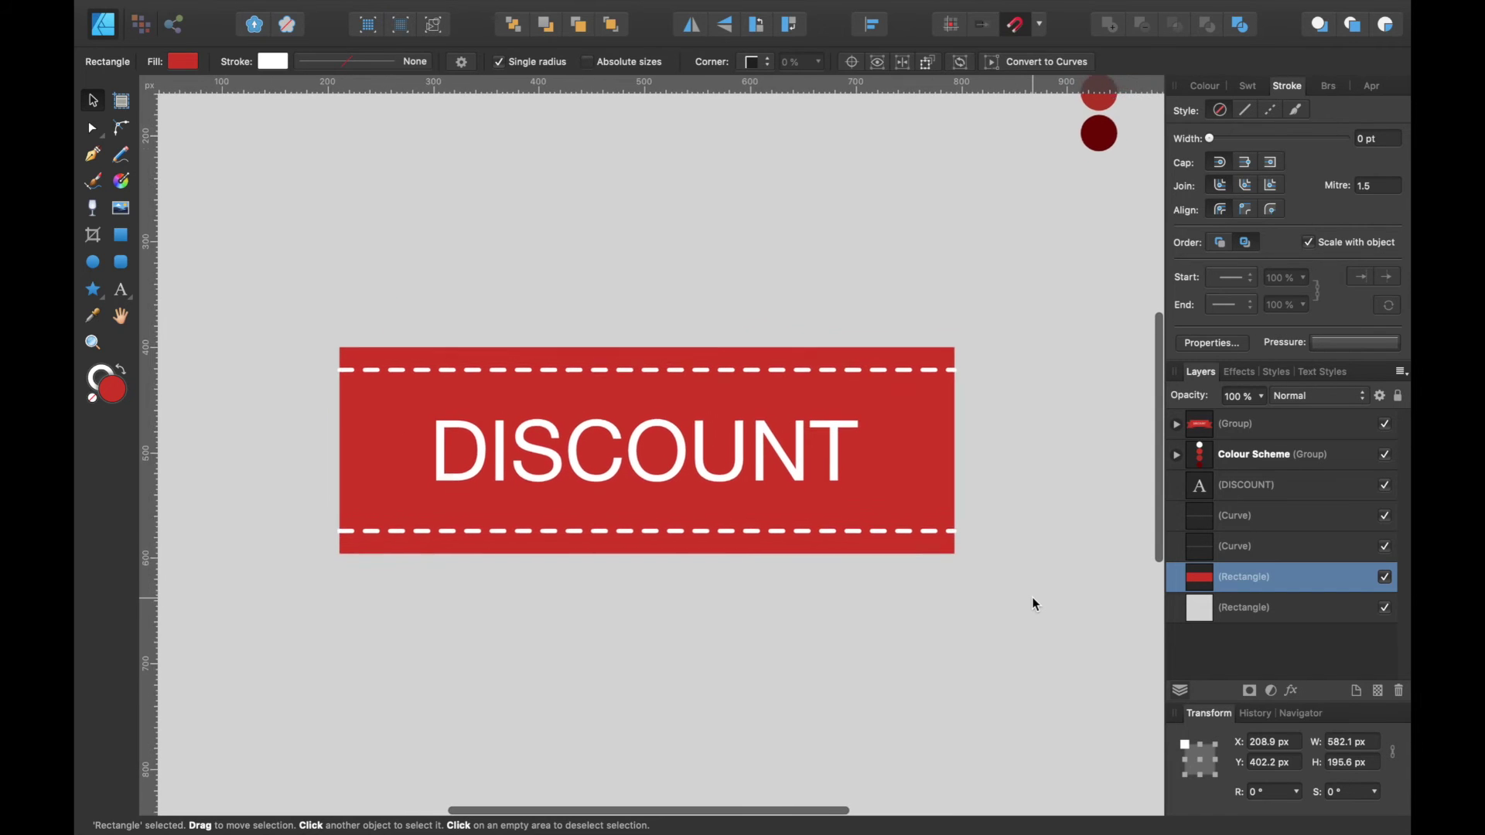
{"action": "key", "text": "super+j"}
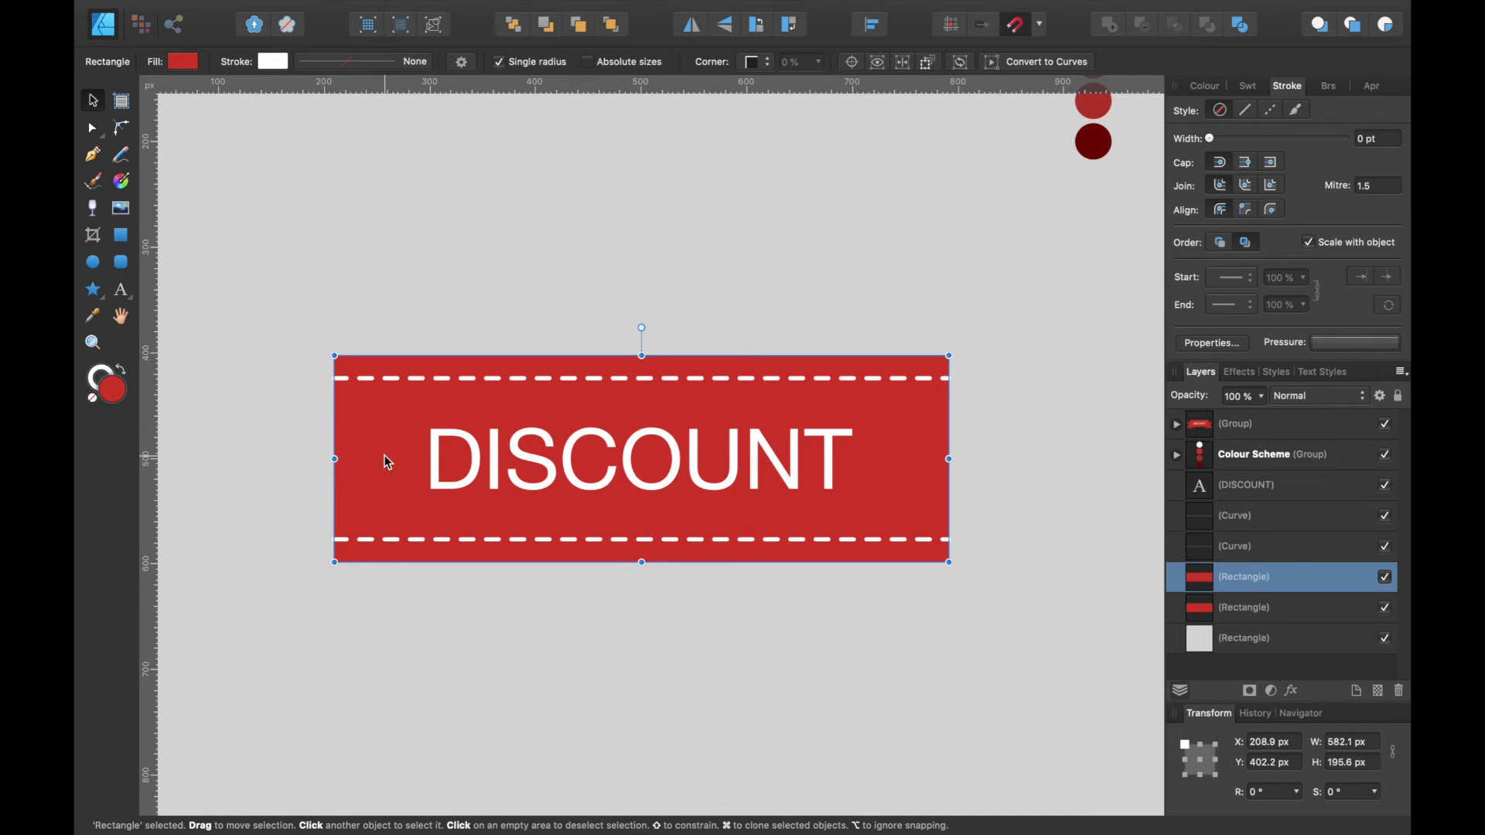
{"action": "left_click_drag", "start_coordinate": [385, 455], "coordinate": [959, 457]}
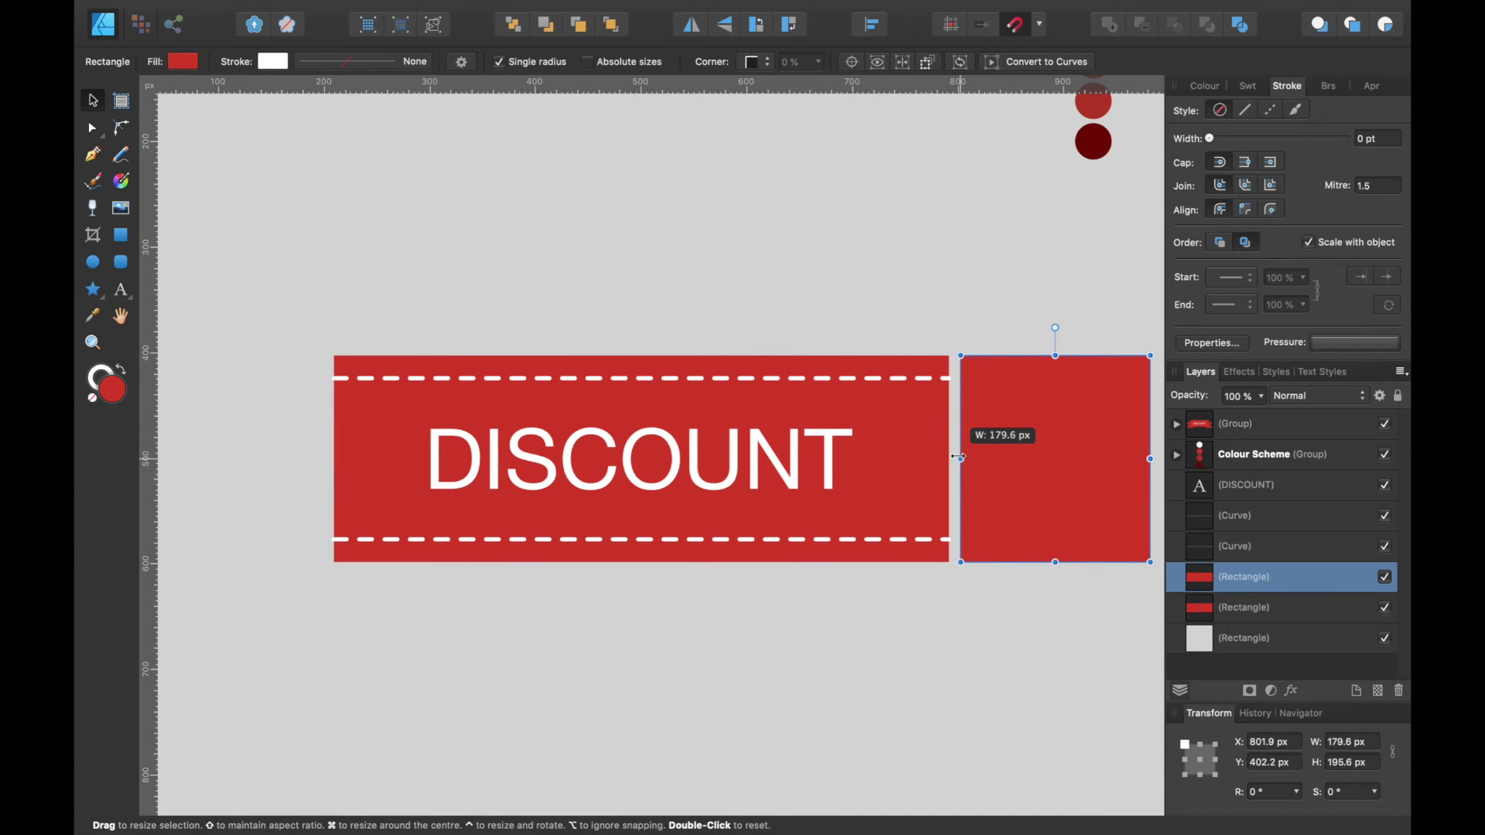
{"action": "scroll", "coordinate": [938, 526], "scroll_direction": "right", "scroll_amount": 5}
{"action": "left_click_drag", "start_coordinate": [999, 435], "coordinate": [1009, 435]}
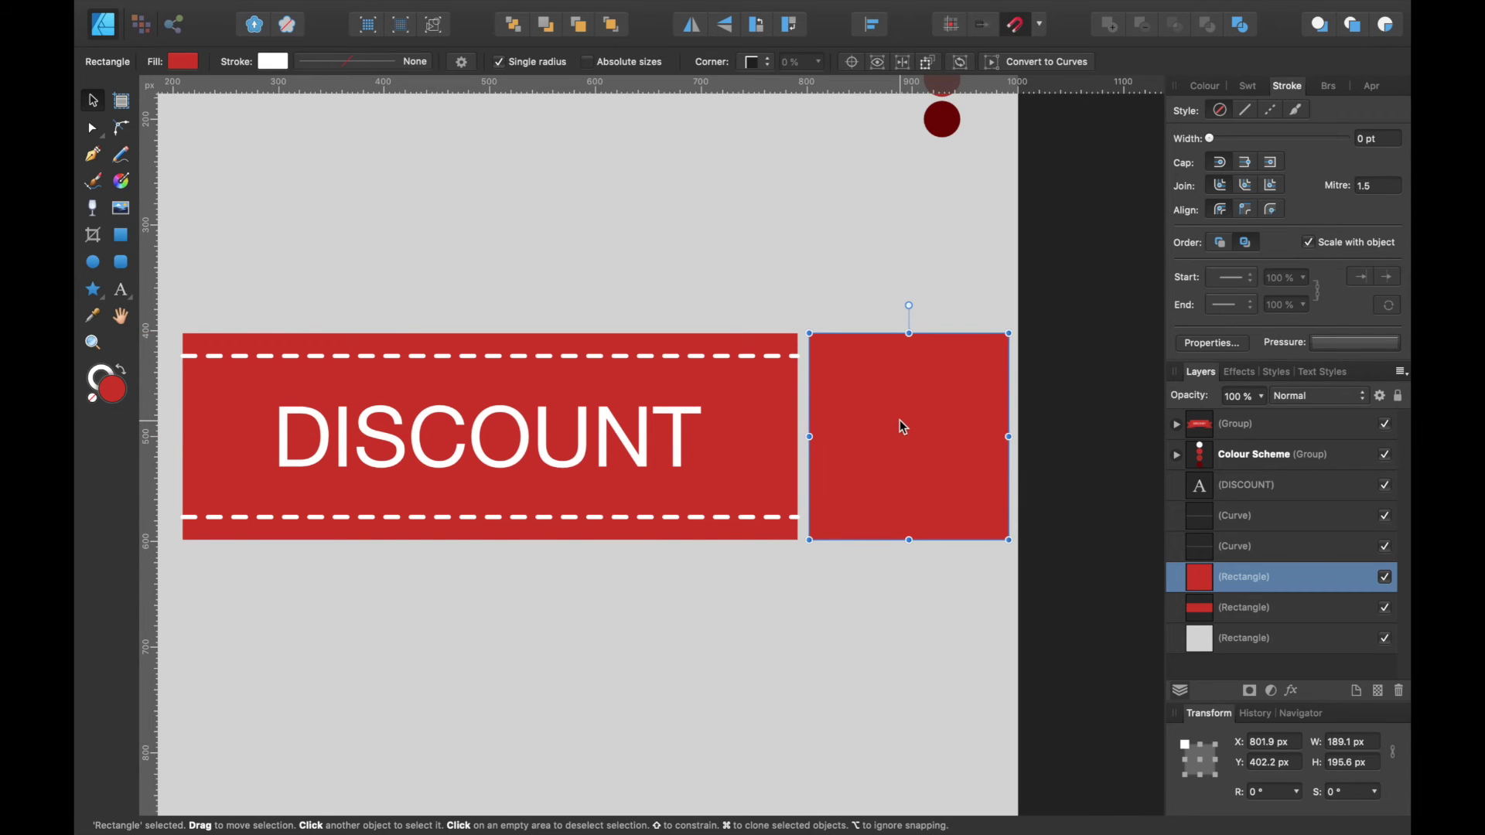
Step: Nest the DISCOUNT text and both dashed lines inside the large red rectangle in the layer stack
{"action": "scroll", "coordinate": [901, 426], "scroll_direction": "left", "scroll_amount": 2}
{"action": "scroll", "coordinate": [901, 425], "scroll_direction": "up", "scroll_amount": 1}
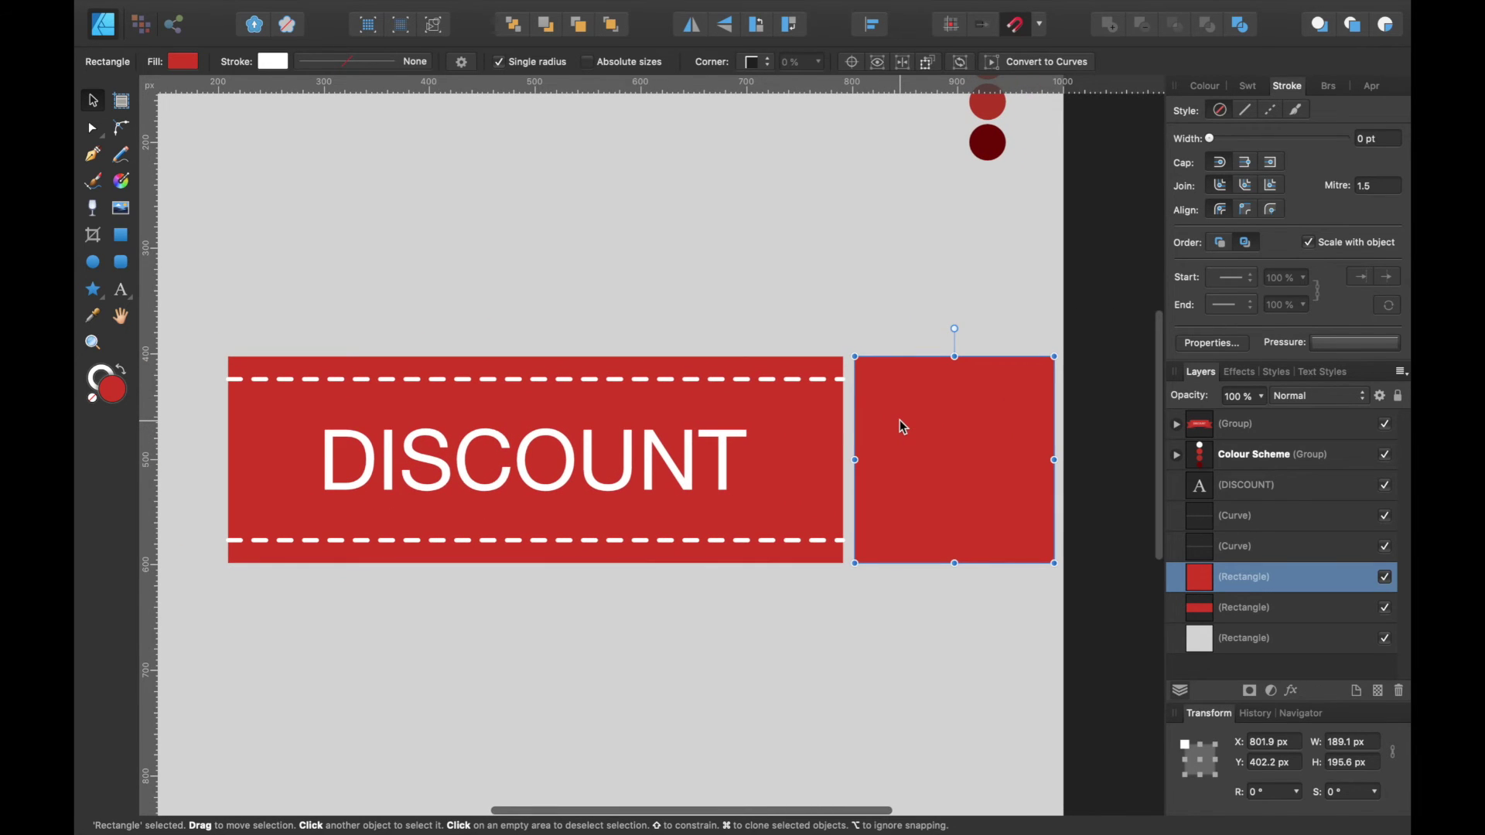
{"action": "left_click", "coordinate": [1253, 492]}
{"action": "left_click", "coordinate": [1265, 530], "text": "shift"}
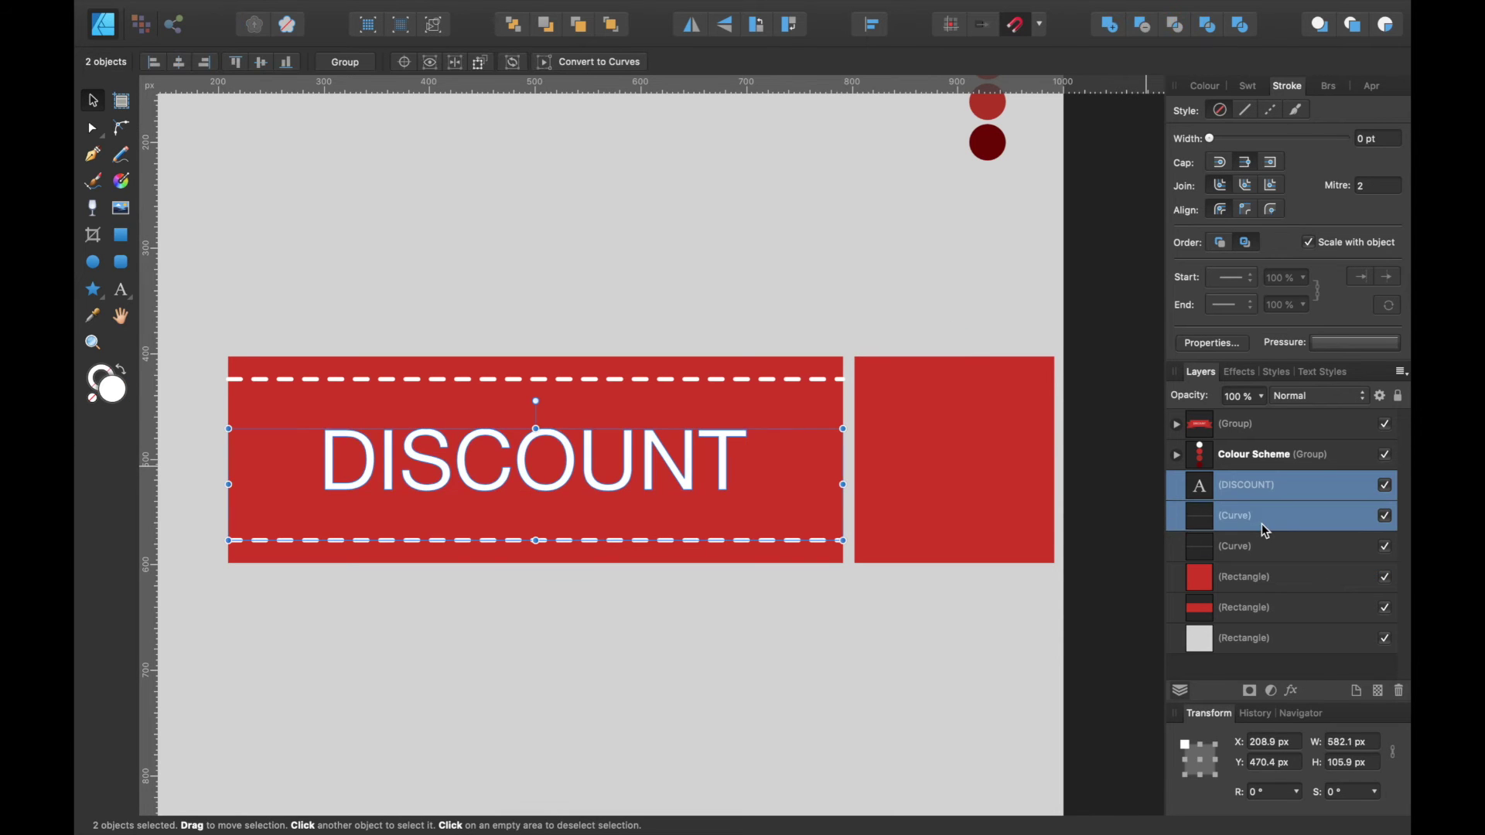
{"action": "left_click", "coordinate": [1260, 545], "text": "shift"}
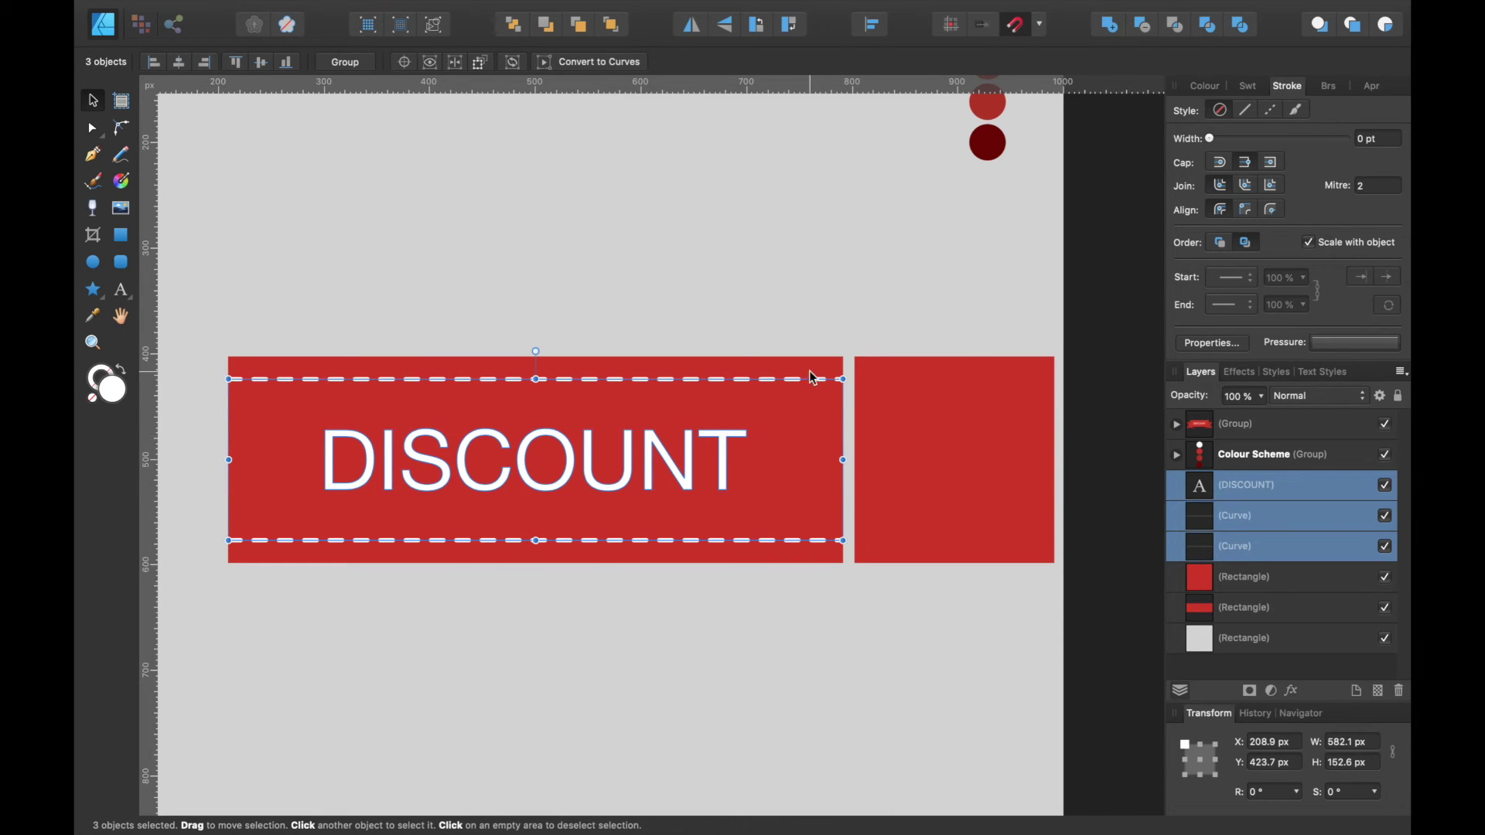
{"action": "left_click_drag", "start_coordinate": [1233, 548], "coordinate": [1235, 616]}
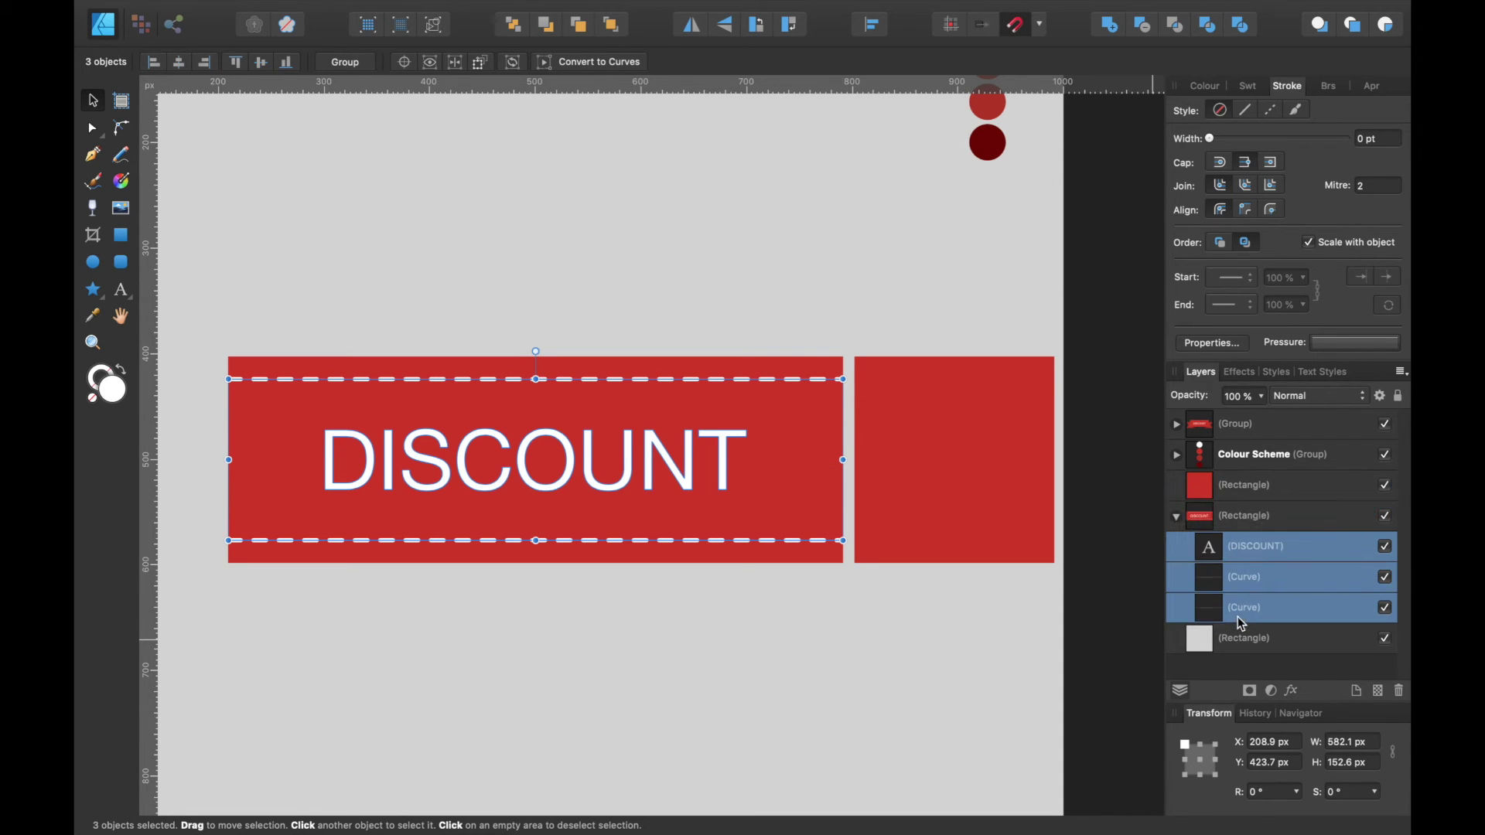
Step: Rename the large red rectangle's layer as MAIN
{"action": "left_click", "coordinate": [1179, 517]}
{"action": "left_click", "coordinate": [1242, 523]}
{"action": "double_click", "coordinate": [1240, 518]}
{"action": "type", "text": "MAIN"}
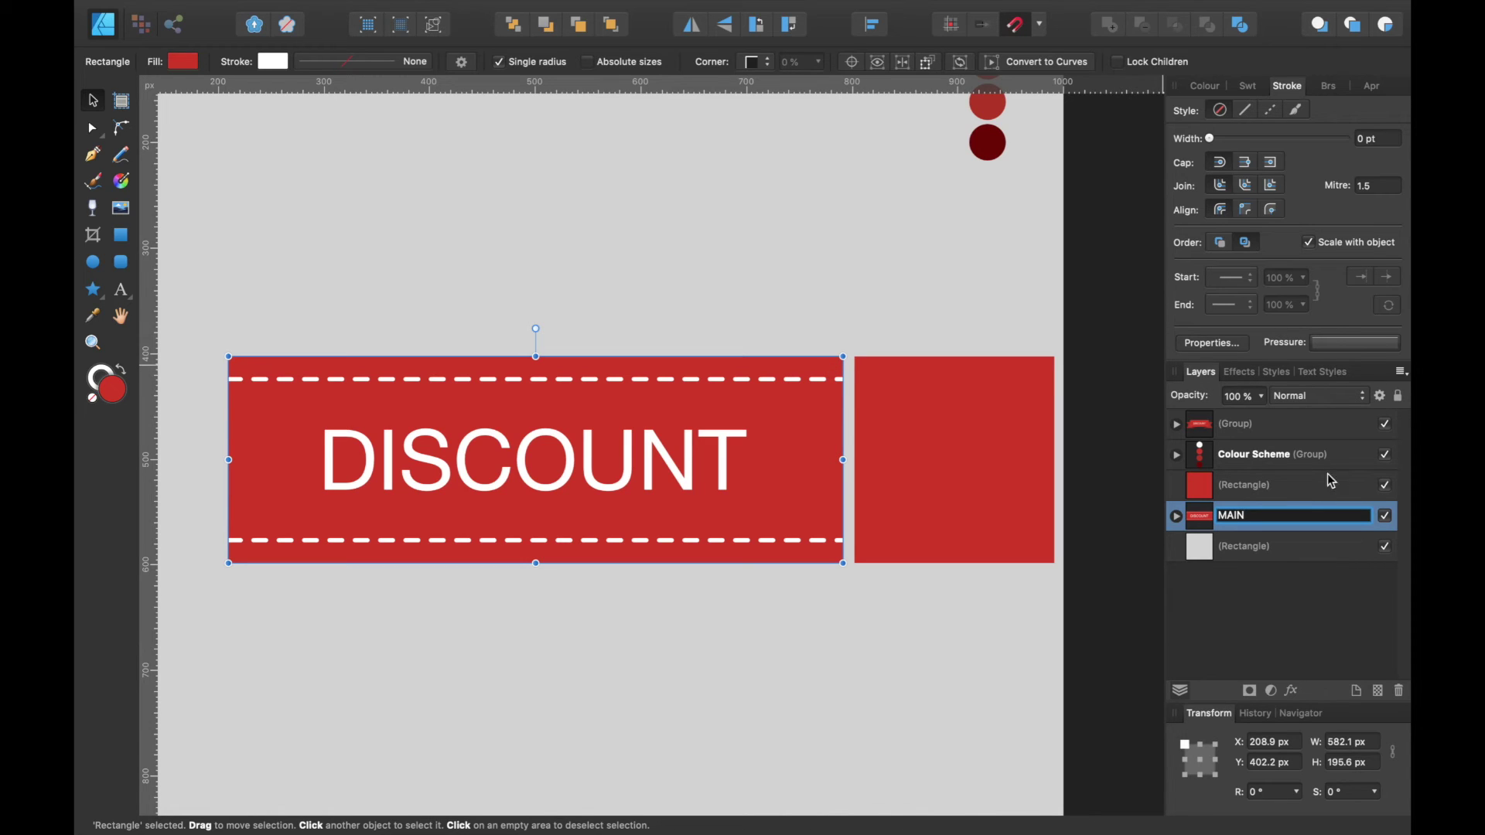
{"action": "left_click", "coordinate": [1288, 491]}
{"action": "left_click", "coordinate": [1242, 522]}
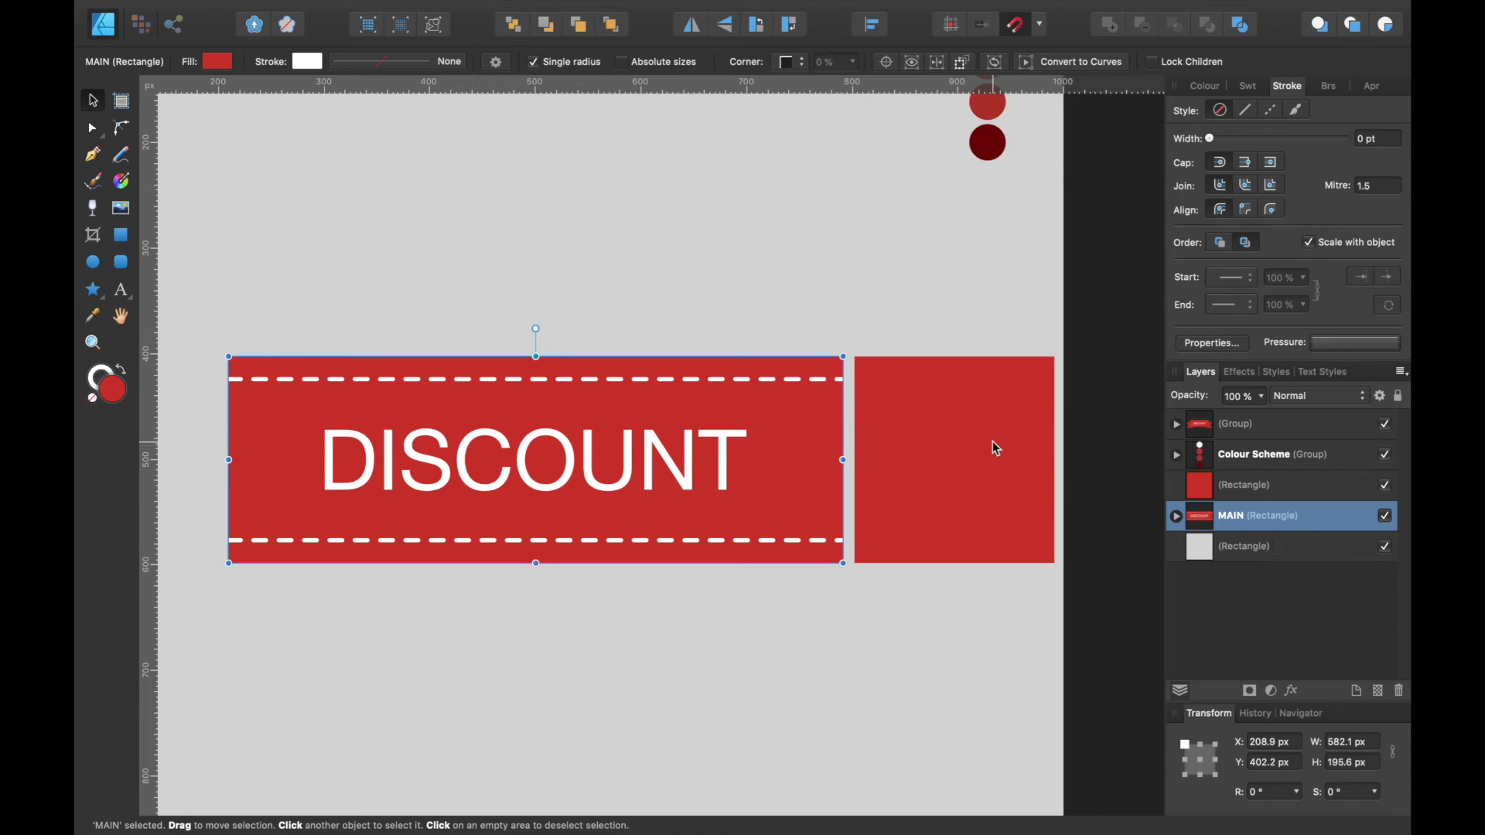
Step: Convert the small red rectangle beside the main panel to curves for node editing
{"action": "left_click", "coordinate": [919, 400]}
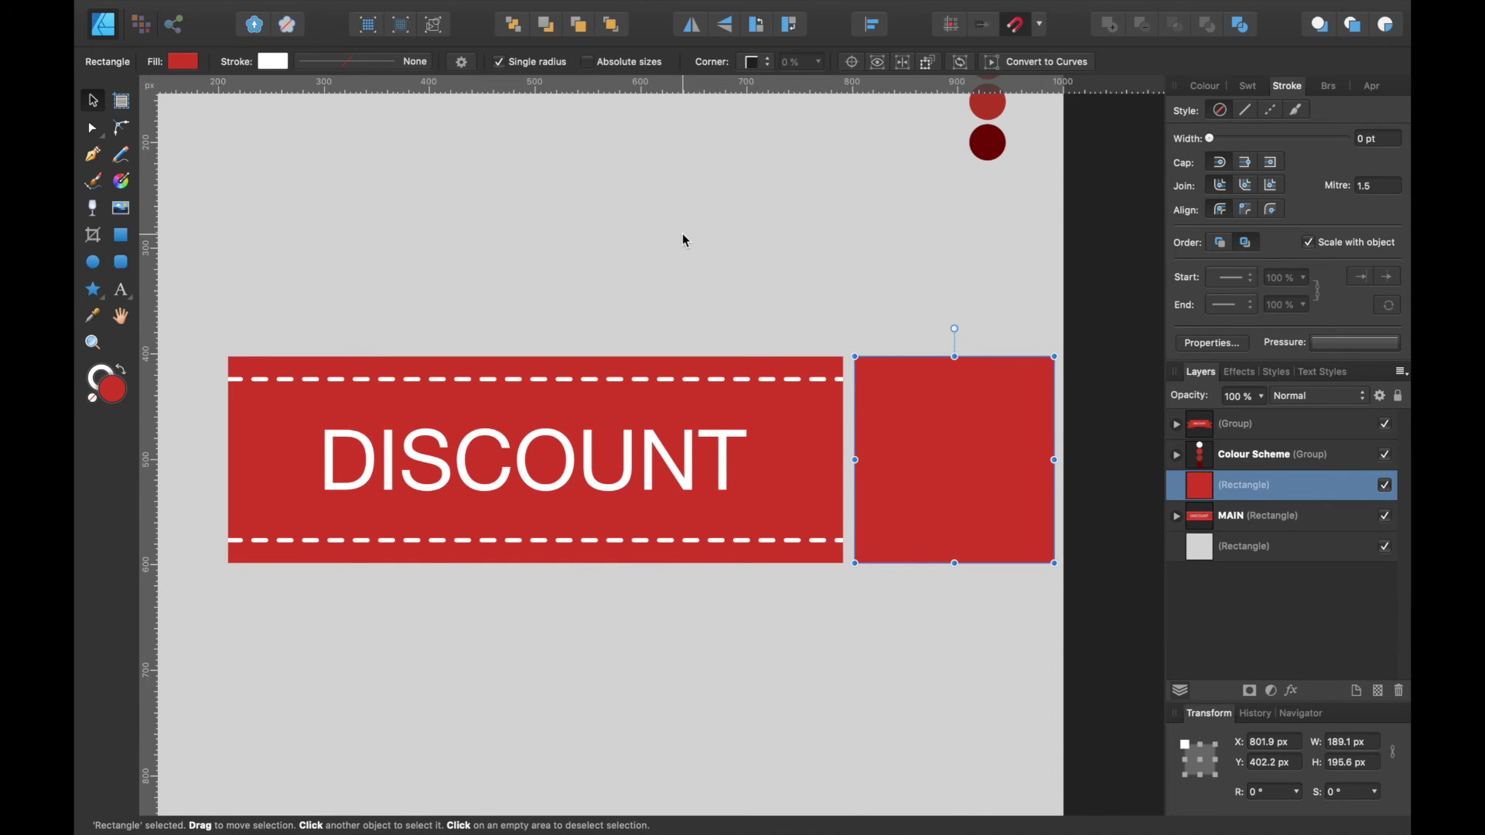
{"action": "scroll", "coordinate": [684, 236], "scroll_direction": "up", "scroll_amount": 10}
{"action": "scroll", "coordinate": [684, 236], "scroll_direction": "left", "scroll_amount": 10}
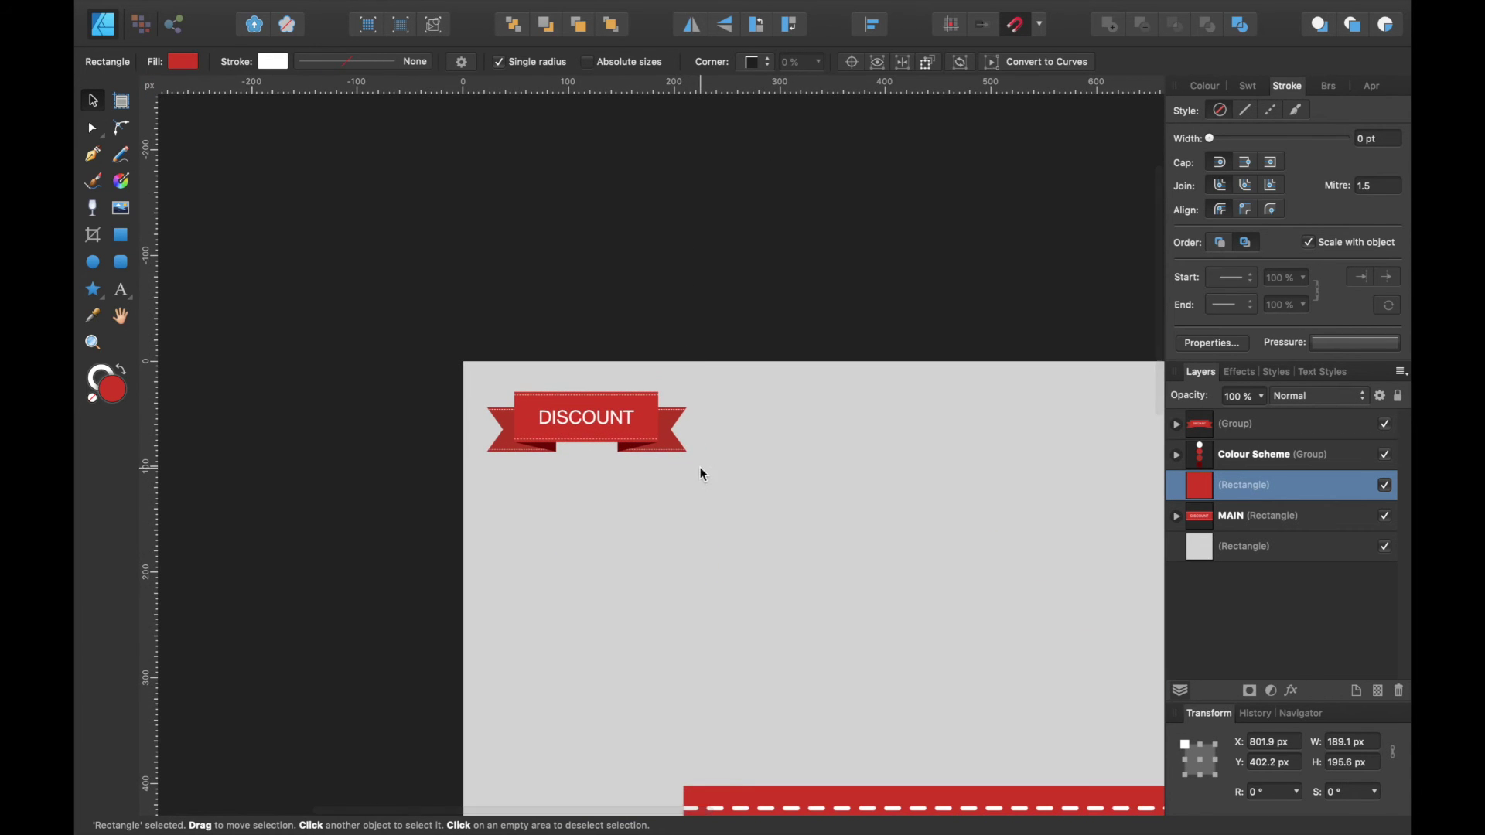
{"action": "scroll", "coordinate": [807, 501], "scroll_direction": "down", "scroll_amount": 10}
{"action": "scroll", "coordinate": [806, 501], "scroll_direction": "right", "scroll_amount": 15}
{"action": "scroll", "coordinate": [806, 499], "scroll_direction": "up", "scroll_amount": 3}
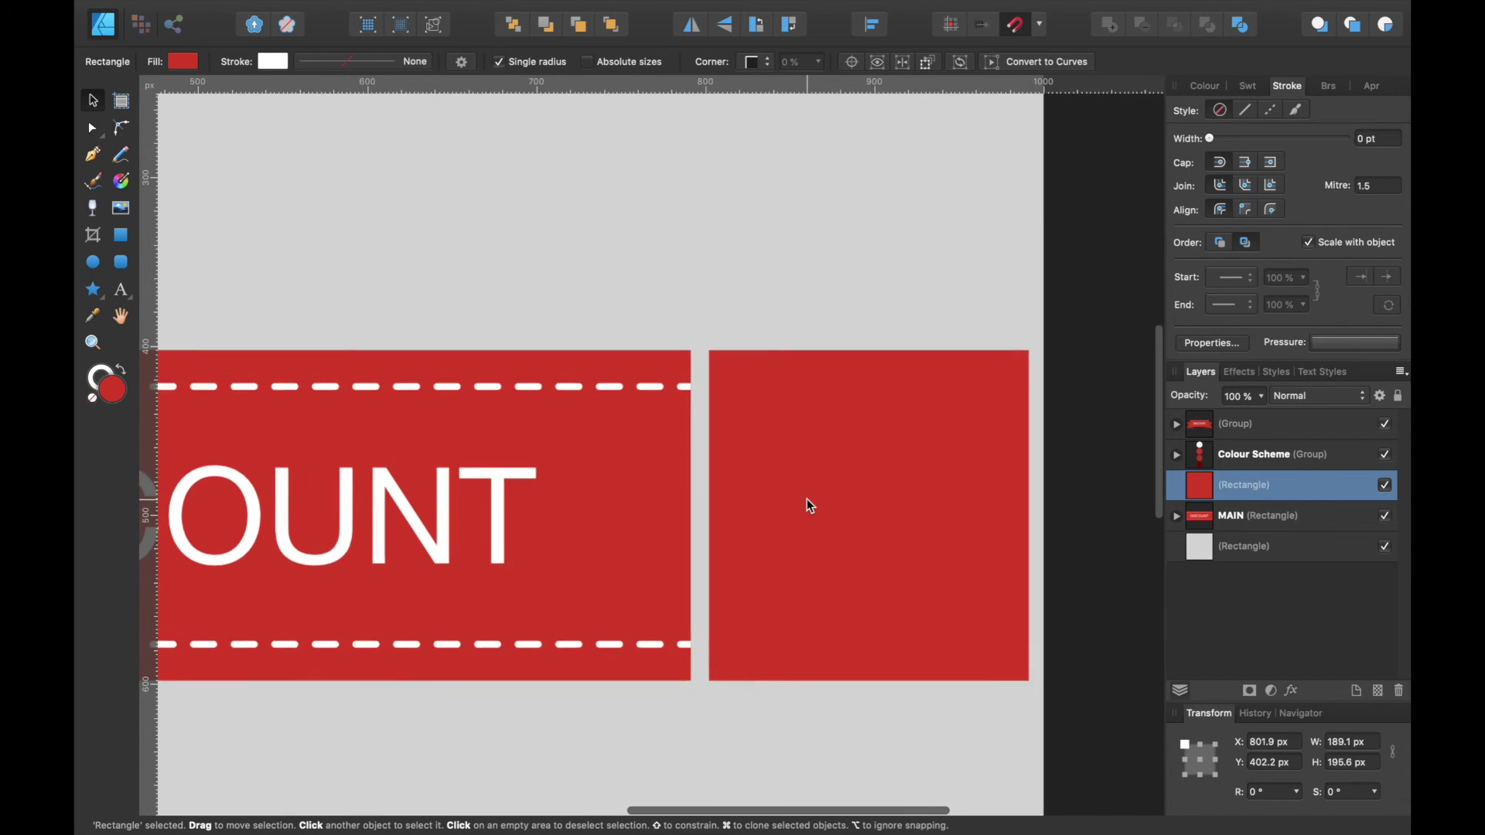
{"action": "left_click", "coordinate": [92, 130]}
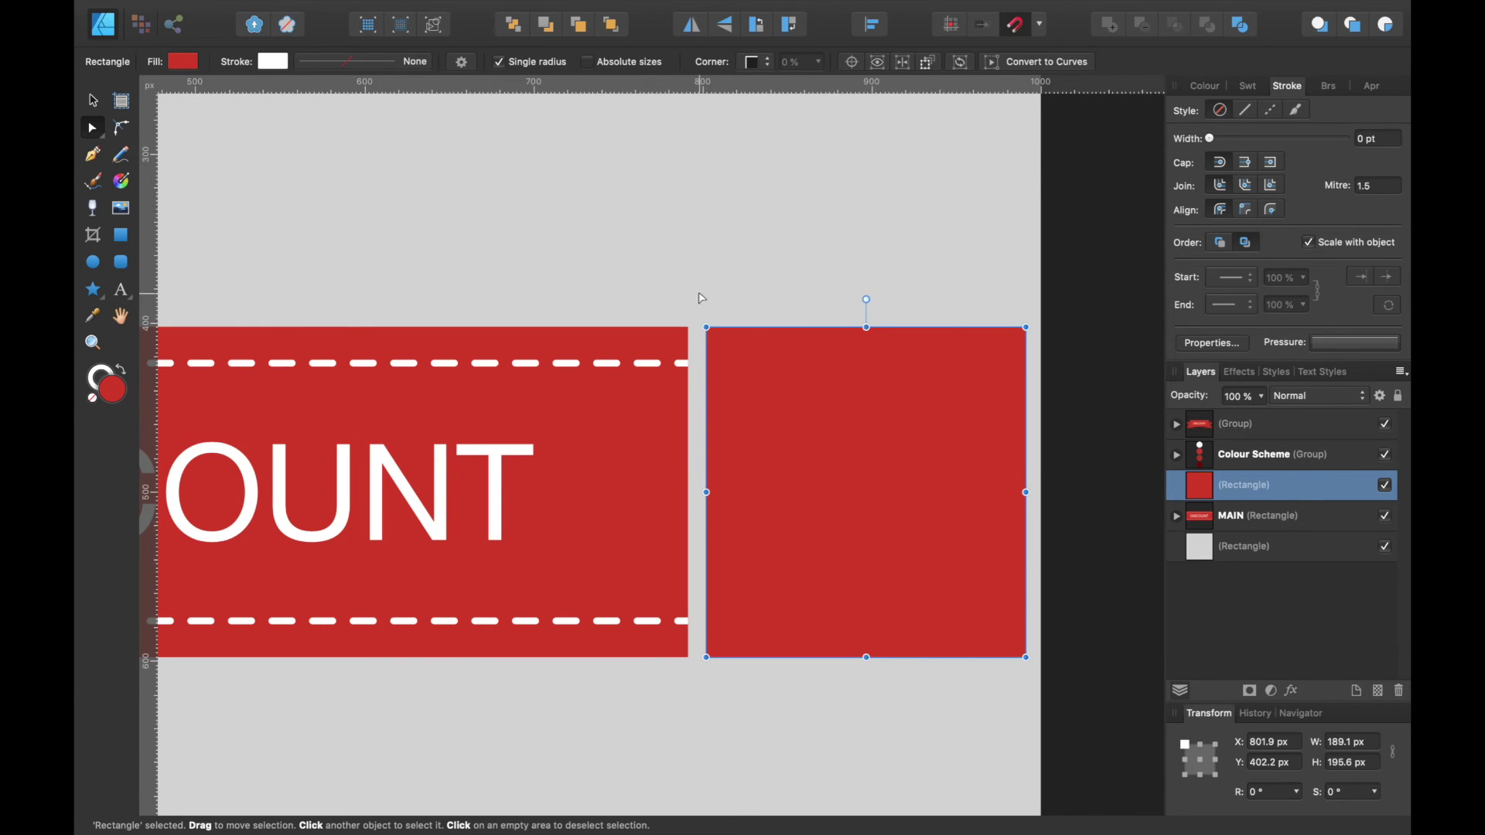
{"action": "left_click", "coordinate": [1031, 61]}
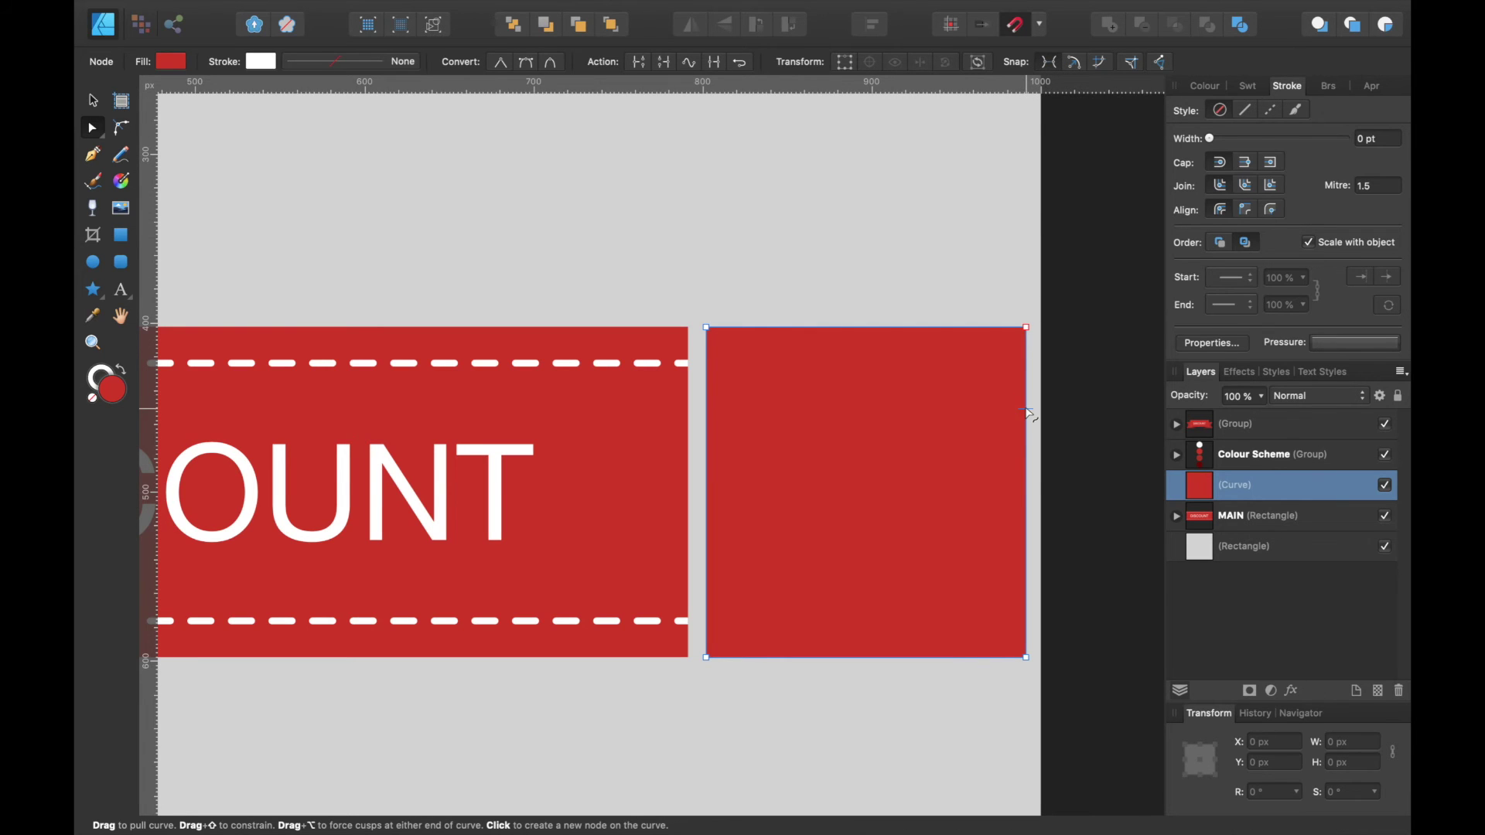
Step: Add a node on the small shape's outer edge and pull it inward to X 927.8 px, Y 500 px, forming a centred notch
{"action": "left_click", "coordinate": [1027, 477]}
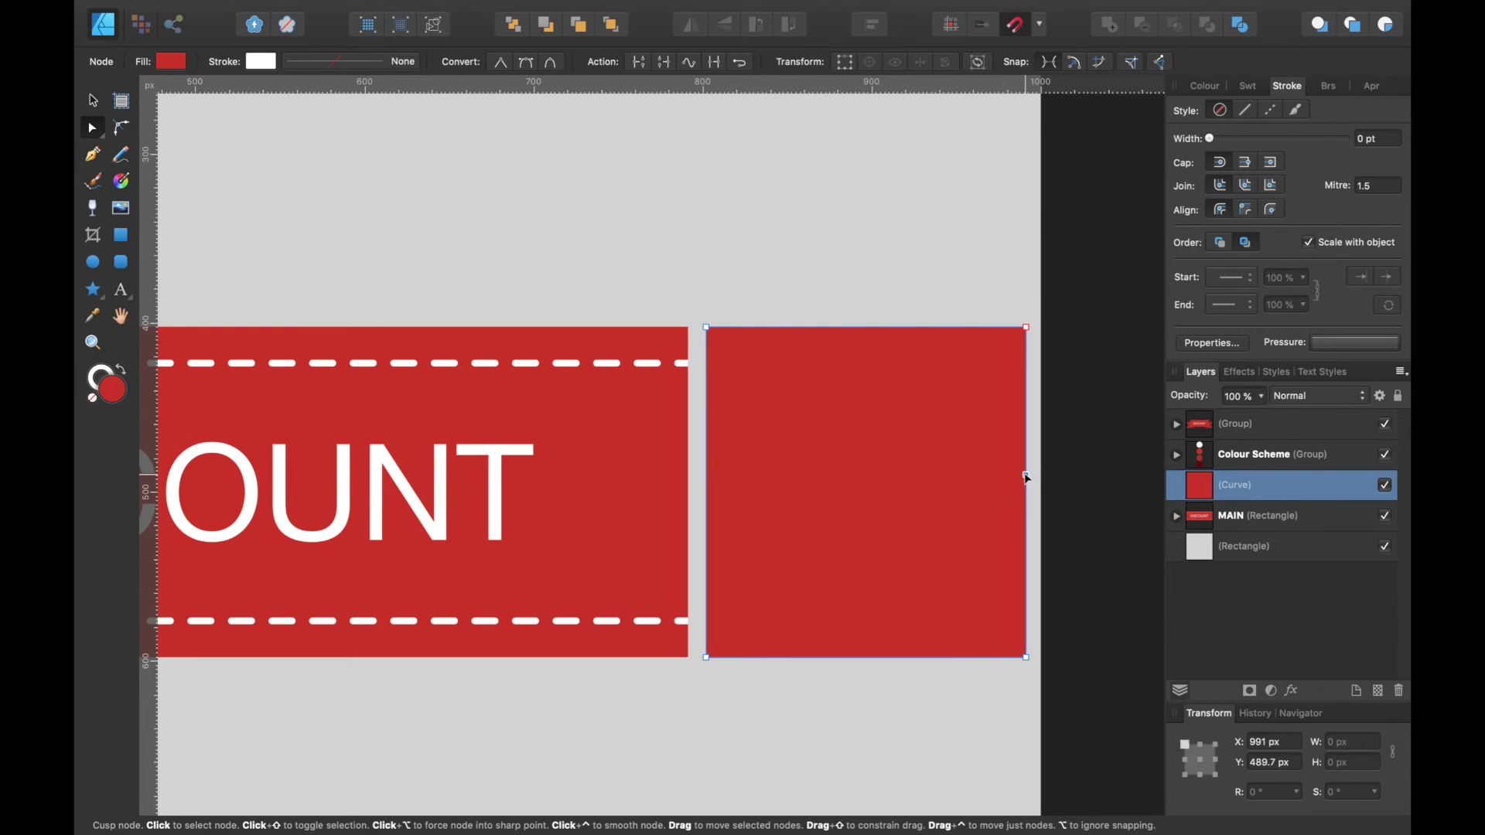
{"action": "left_click_drag", "start_coordinate": [1026, 477], "coordinate": [920, 495]}
{"action": "left_click_drag", "start_coordinate": [914, 496], "coordinate": [920, 497]}
{"action": "scroll", "coordinate": [919, 497], "scroll_direction": "down", "scroll_amount": 5}
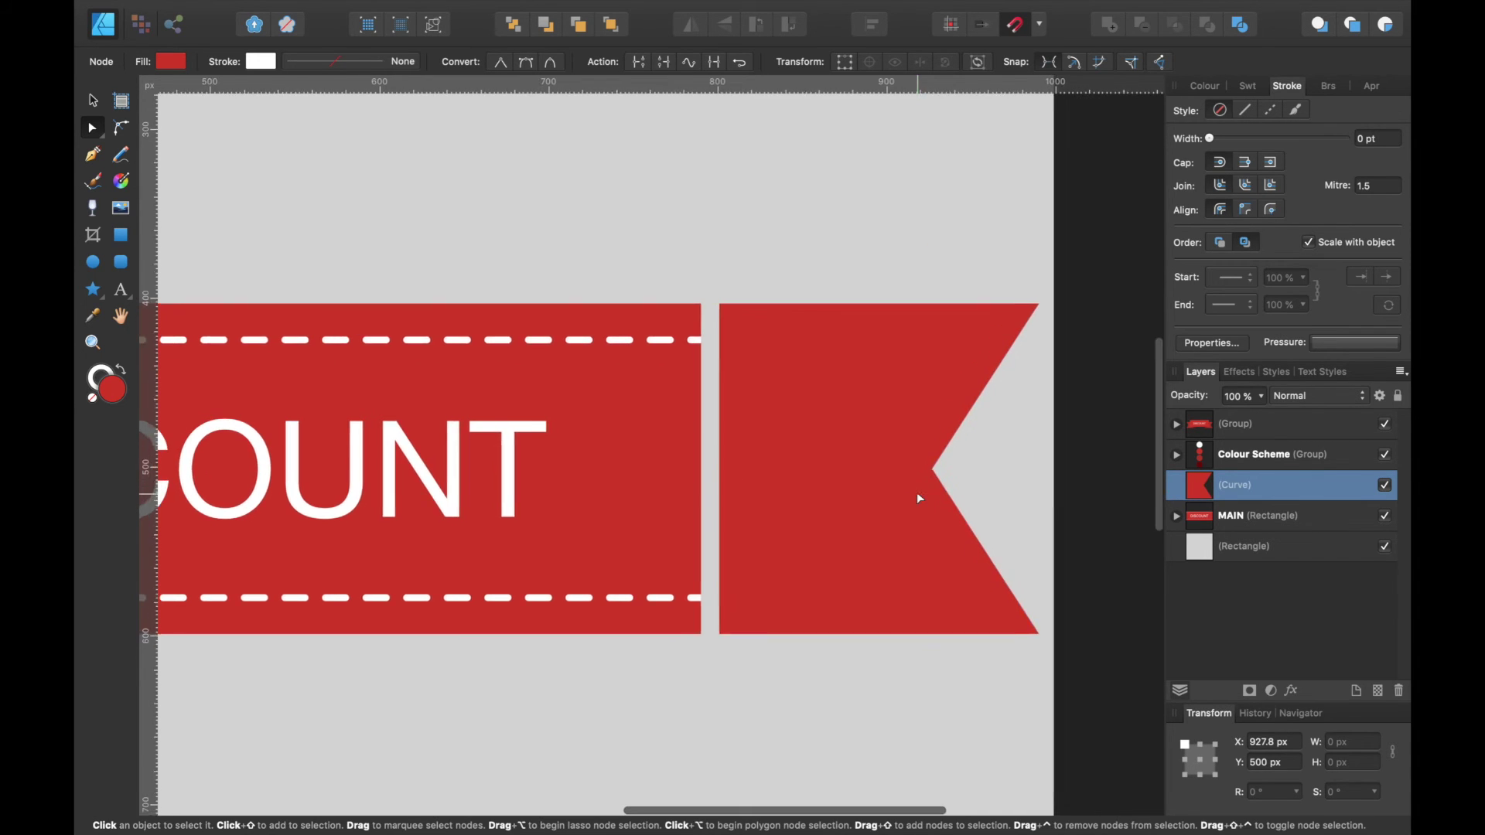
Step: Fill the notched tail with the slightly darker red sampled from the third circle of the colour scheme
{"action": "scroll", "coordinate": [918, 498], "scroll_direction": "right", "scroll_amount": 2}
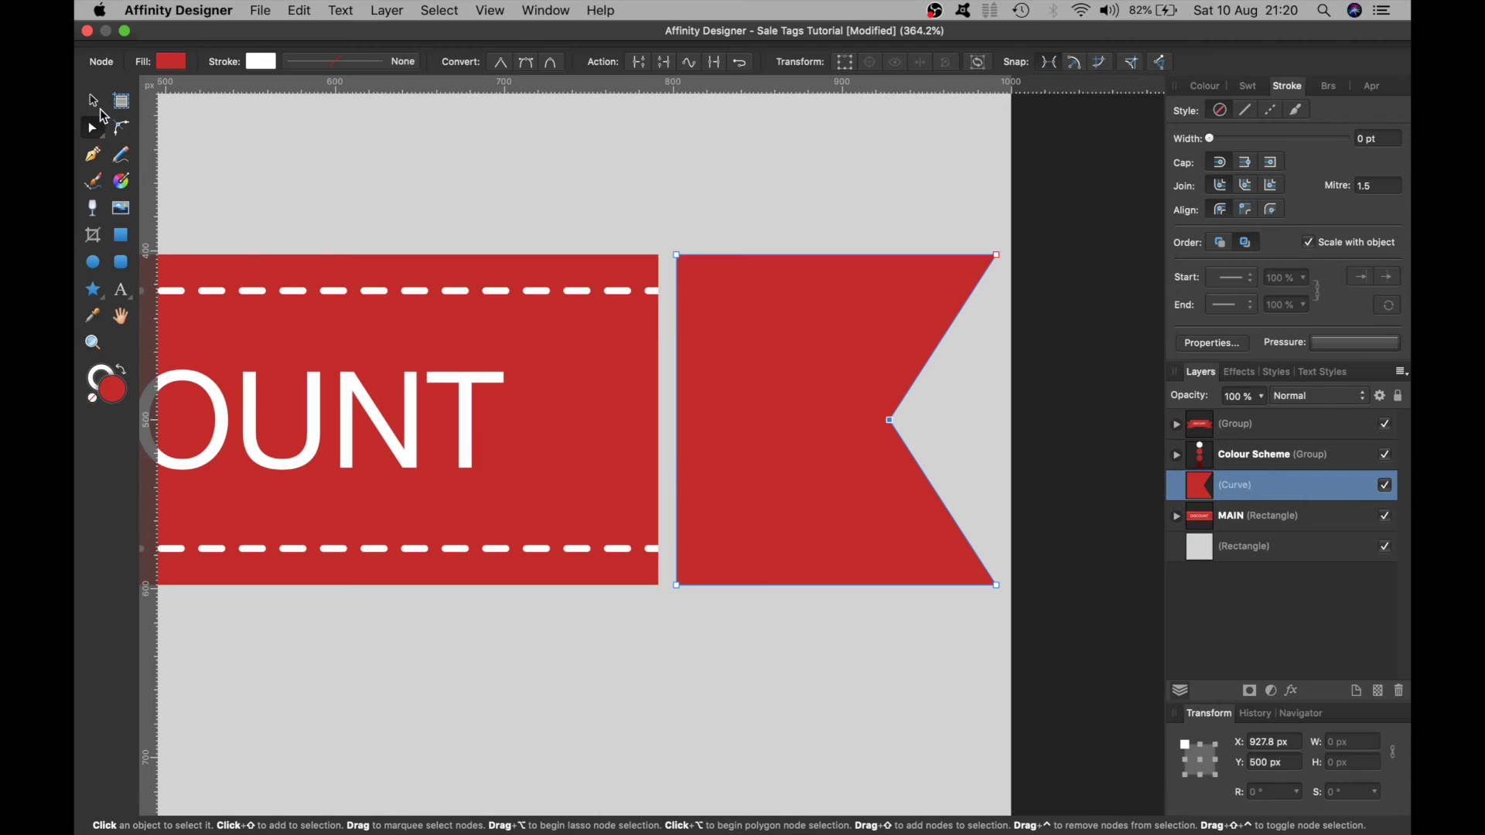
{"action": "left_click", "coordinate": [171, 62]}
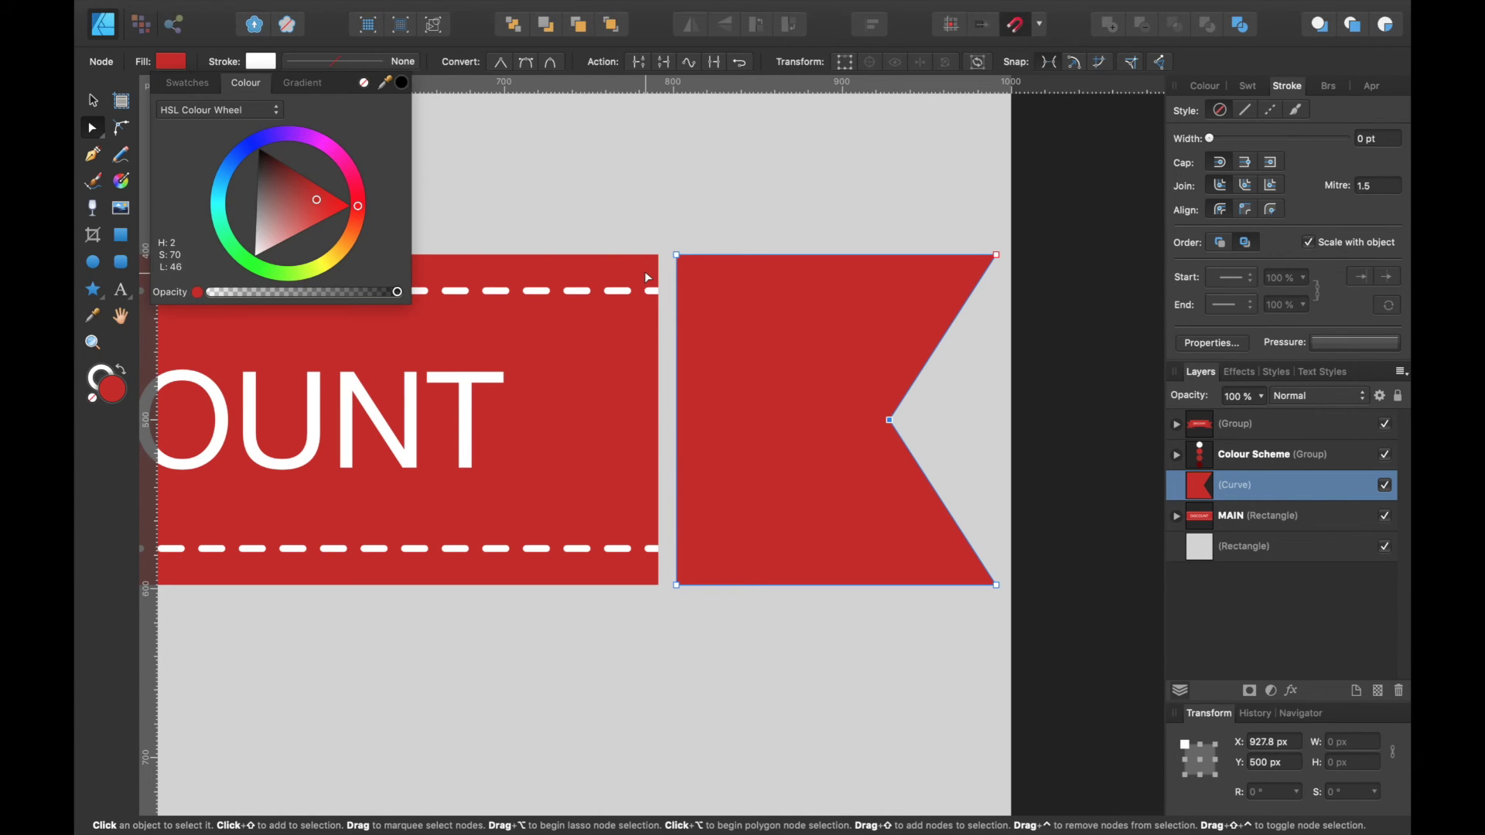
{"action": "scroll", "coordinate": [672, 156], "scroll_direction": "up", "scroll_amount": 10}
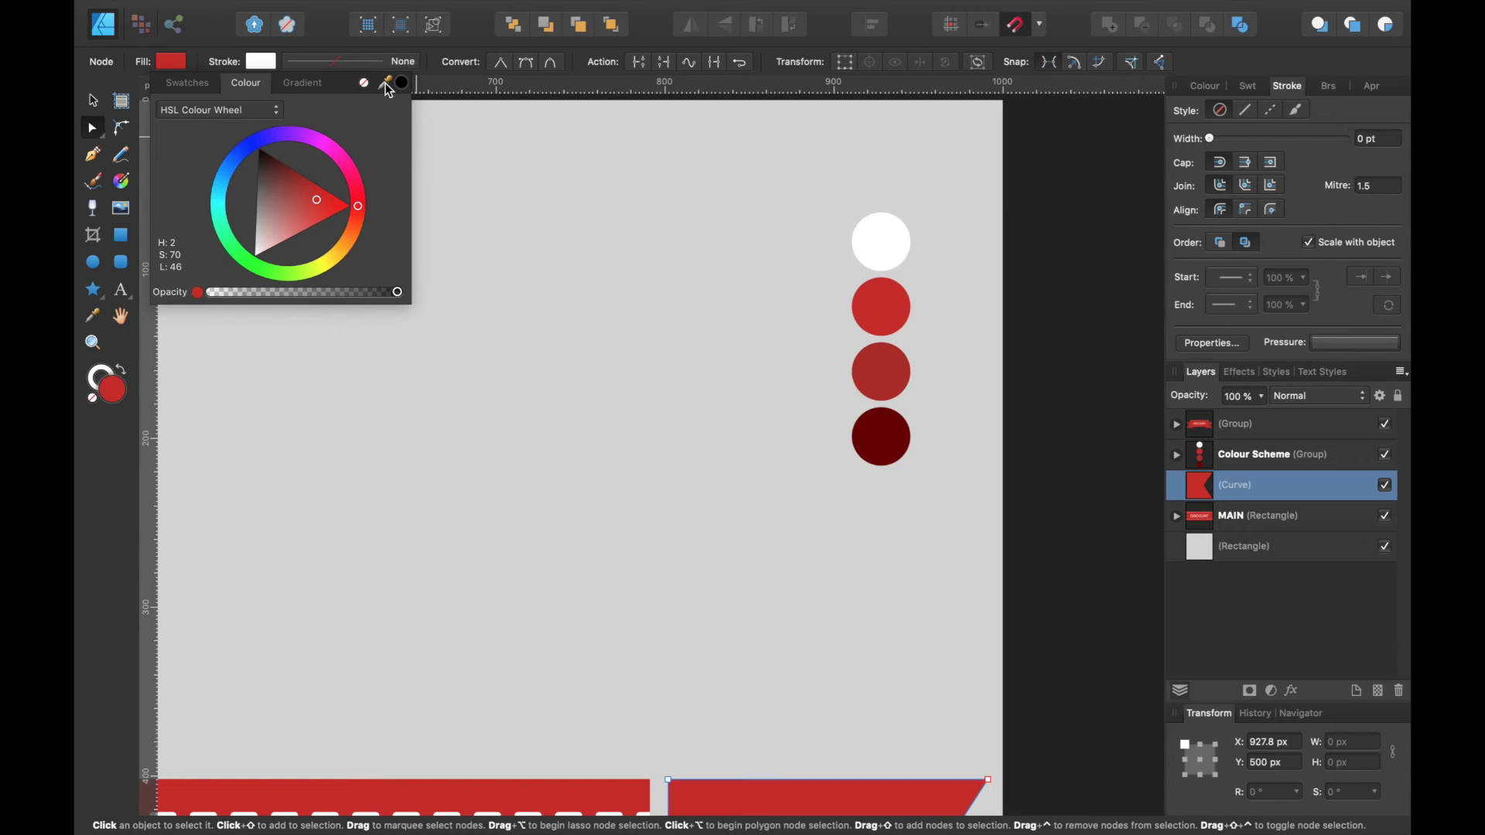
{"action": "left_click_drag", "start_coordinate": [388, 86], "coordinate": [891, 361]}
{"action": "scroll", "coordinate": [726, 503], "scroll_direction": "down", "scroll_amount": 10}
{"action": "scroll", "coordinate": [727, 503], "scroll_direction": "left", "scroll_amount": 3}
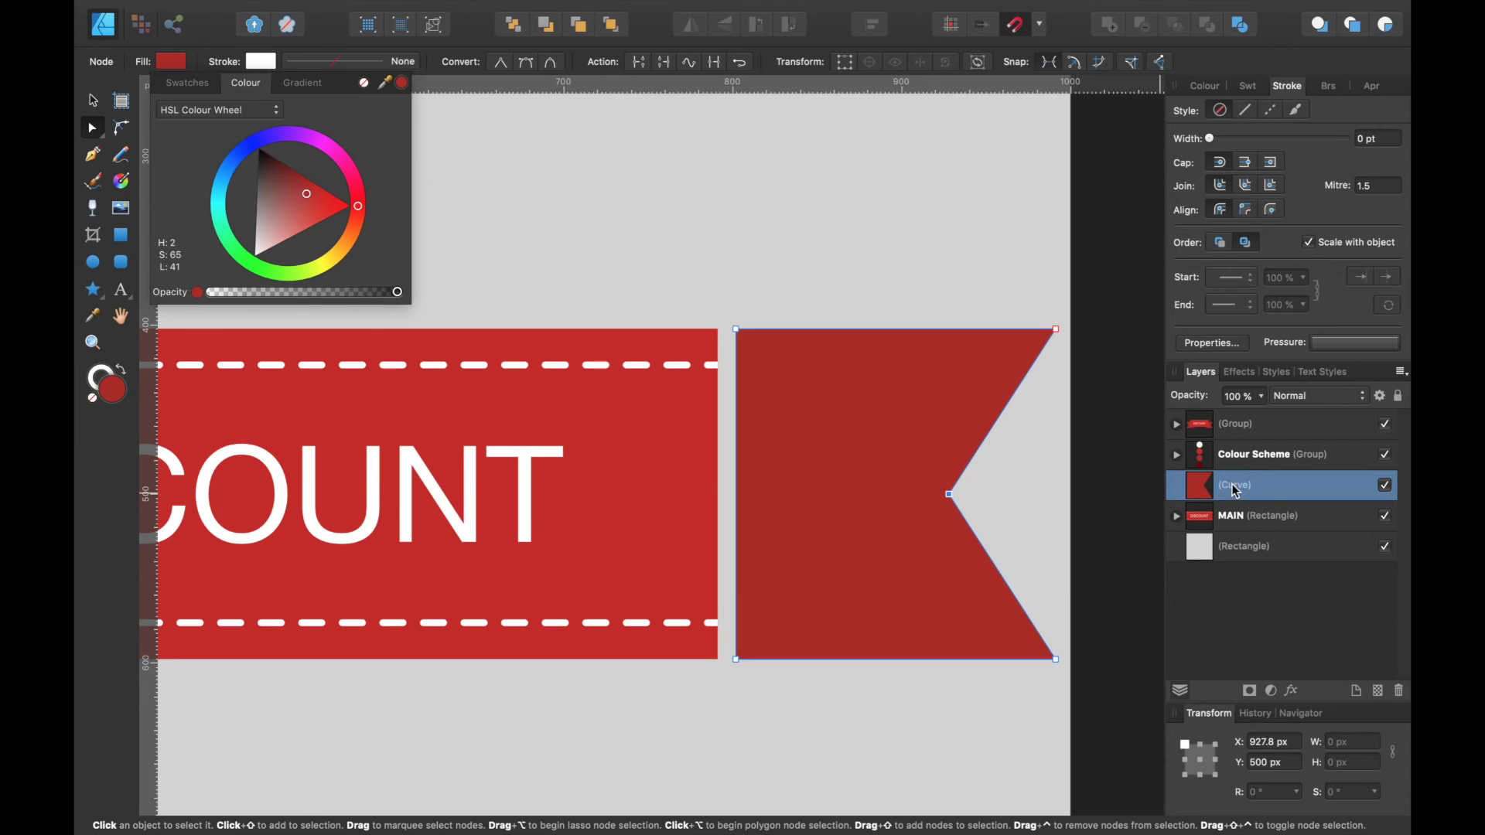
Step: Move the notched tail and MAIN together to the top of the layer stack
{"action": "left_click", "coordinate": [1236, 513], "text": "shift"}
{"action": "left_click_drag", "start_coordinate": [1236, 514], "coordinate": [1184, 418]}
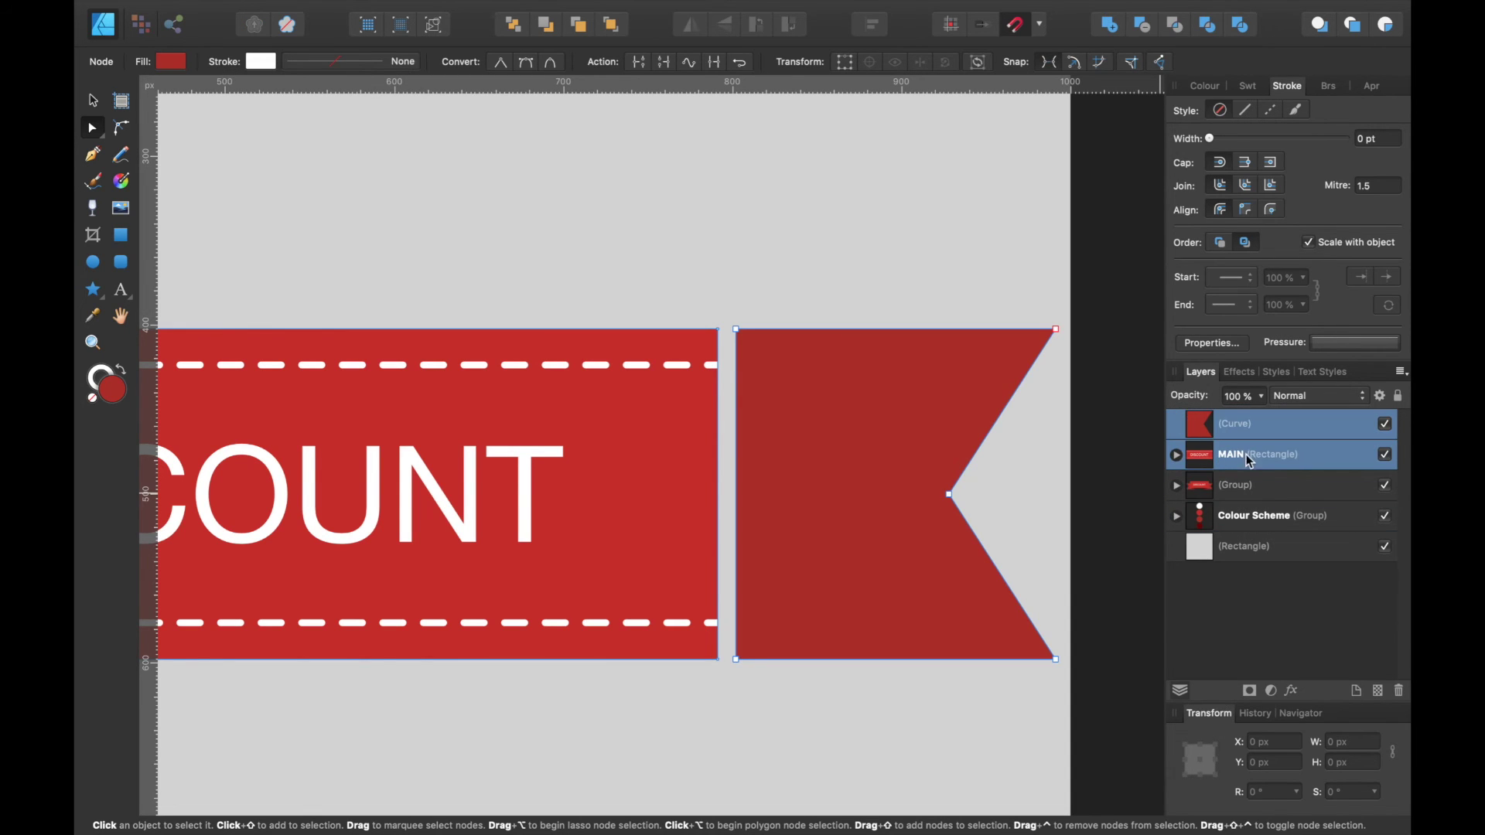
{"action": "left_click", "coordinate": [1248, 458]}
{"action": "left_click", "coordinate": [1245, 489]}
{"action": "left_click", "coordinate": [1242, 512]}
{"action": "left_click", "coordinate": [1236, 486]}
{"action": "left_click", "coordinate": [1242, 520]}
{"action": "left_click", "coordinate": [1244, 492]}
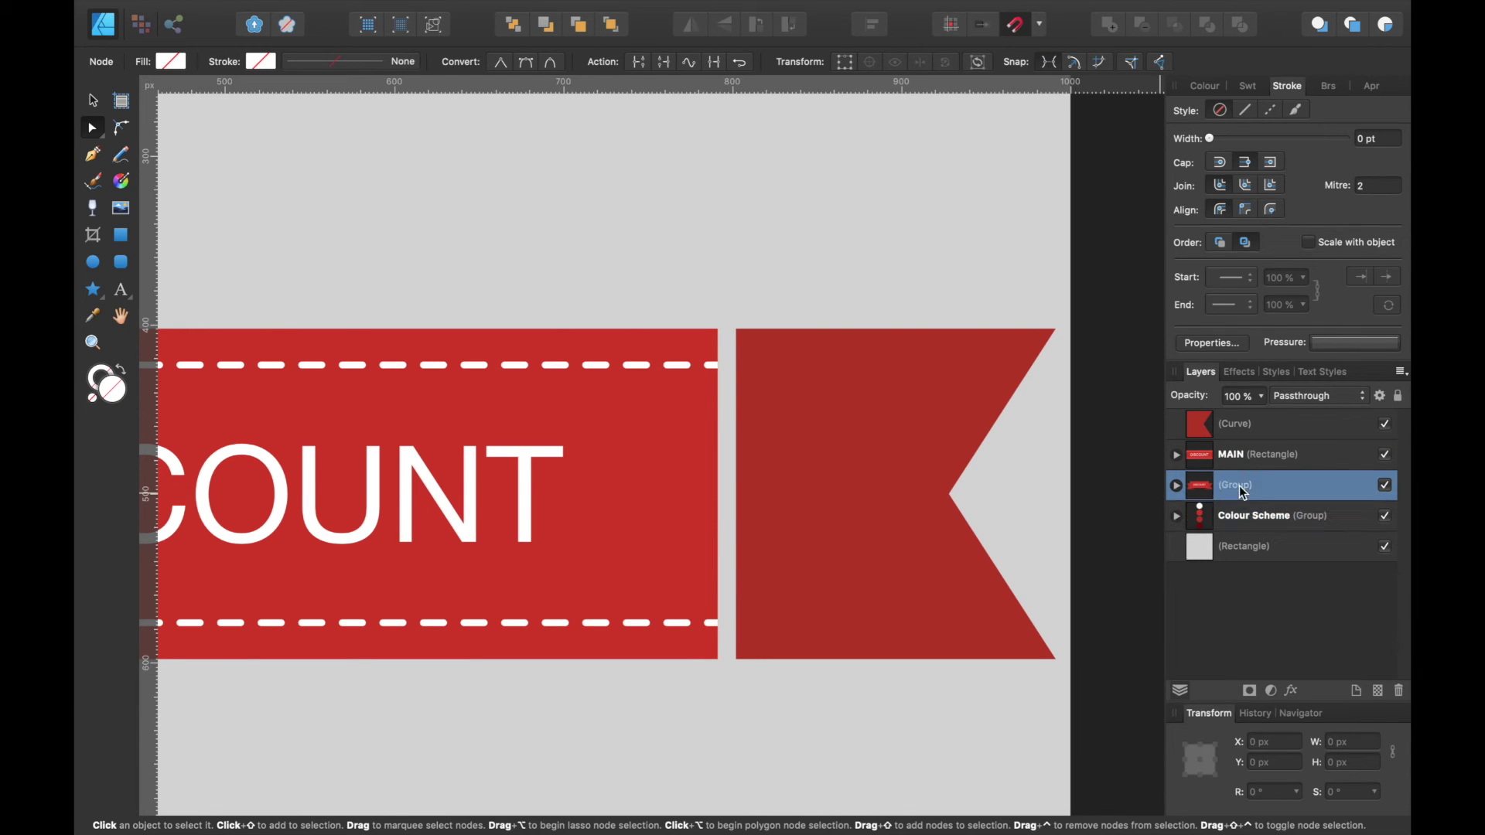
Step: Duplicate the two dashed lines inside MAIN and place the copies outside it, directly above MAIN in the layer stack
{"action": "left_click", "coordinate": [1247, 461]}
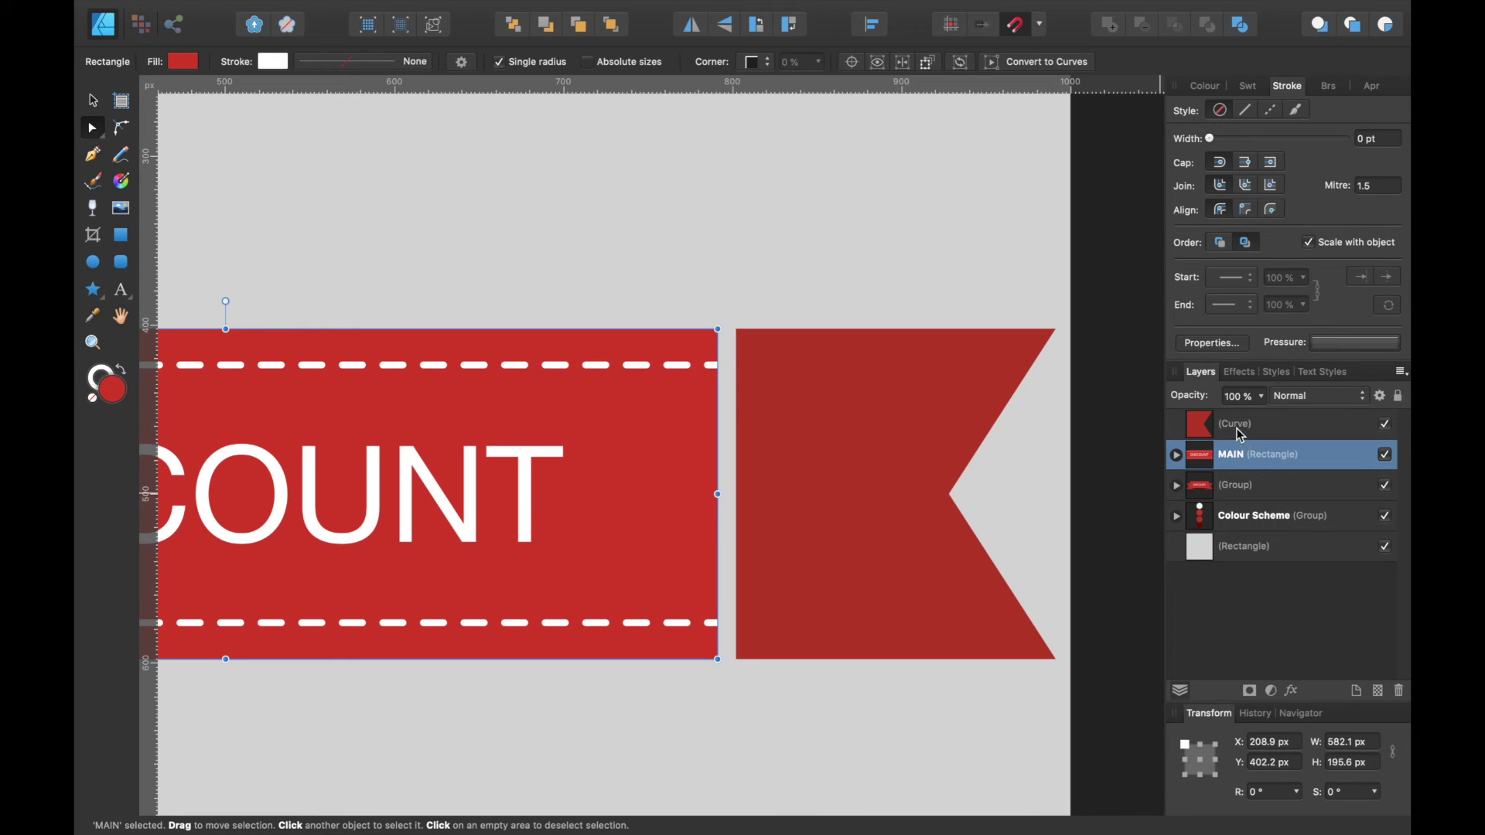
{"action": "left_click", "coordinate": [1176, 456]}
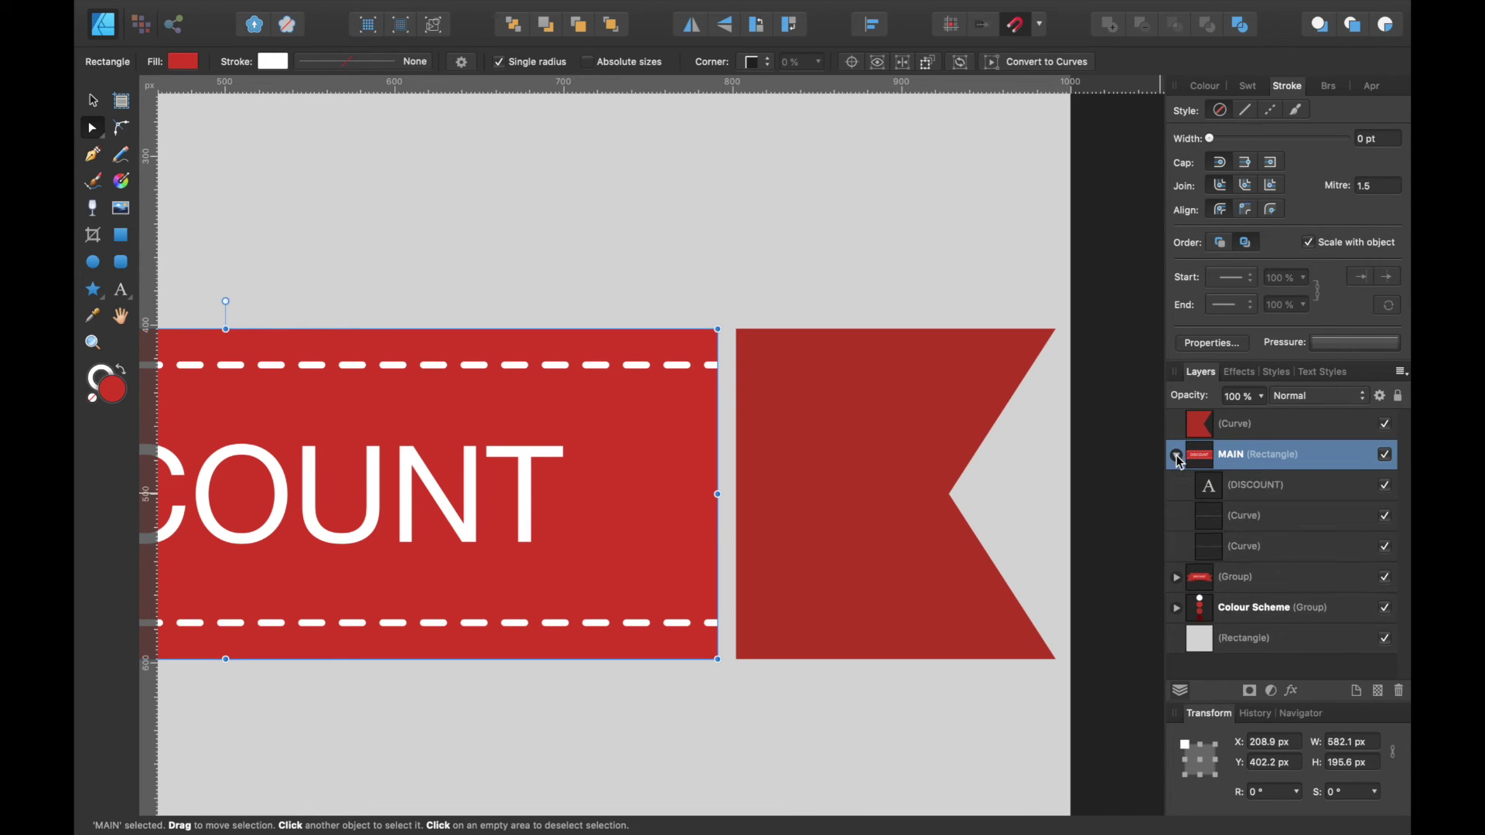
{"action": "left_click", "coordinate": [1258, 524]}
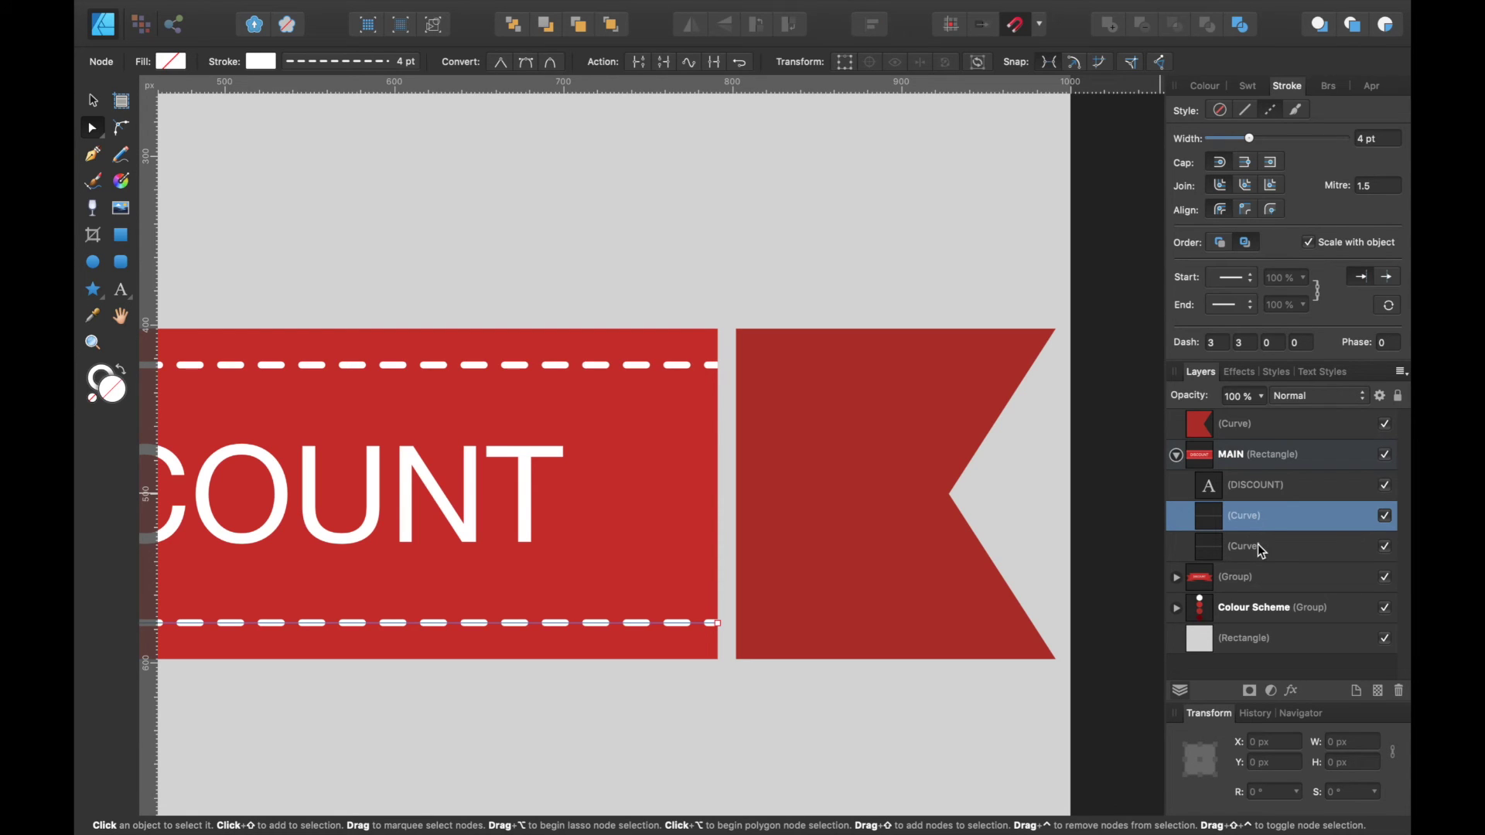
{"action": "left_click", "coordinate": [1258, 548], "text": "shift"}
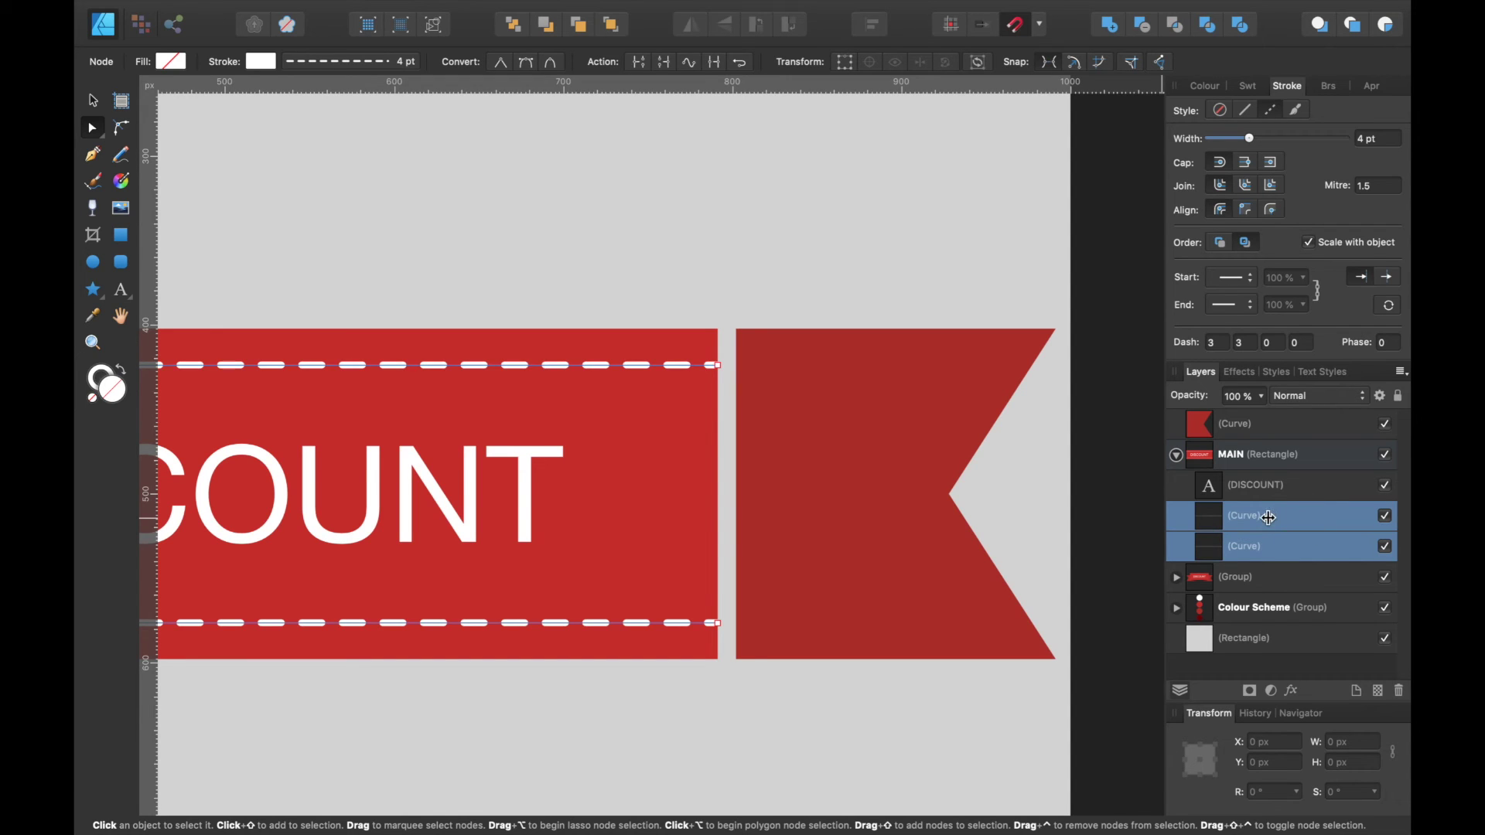
{"action": "key", "text": "super+j"}
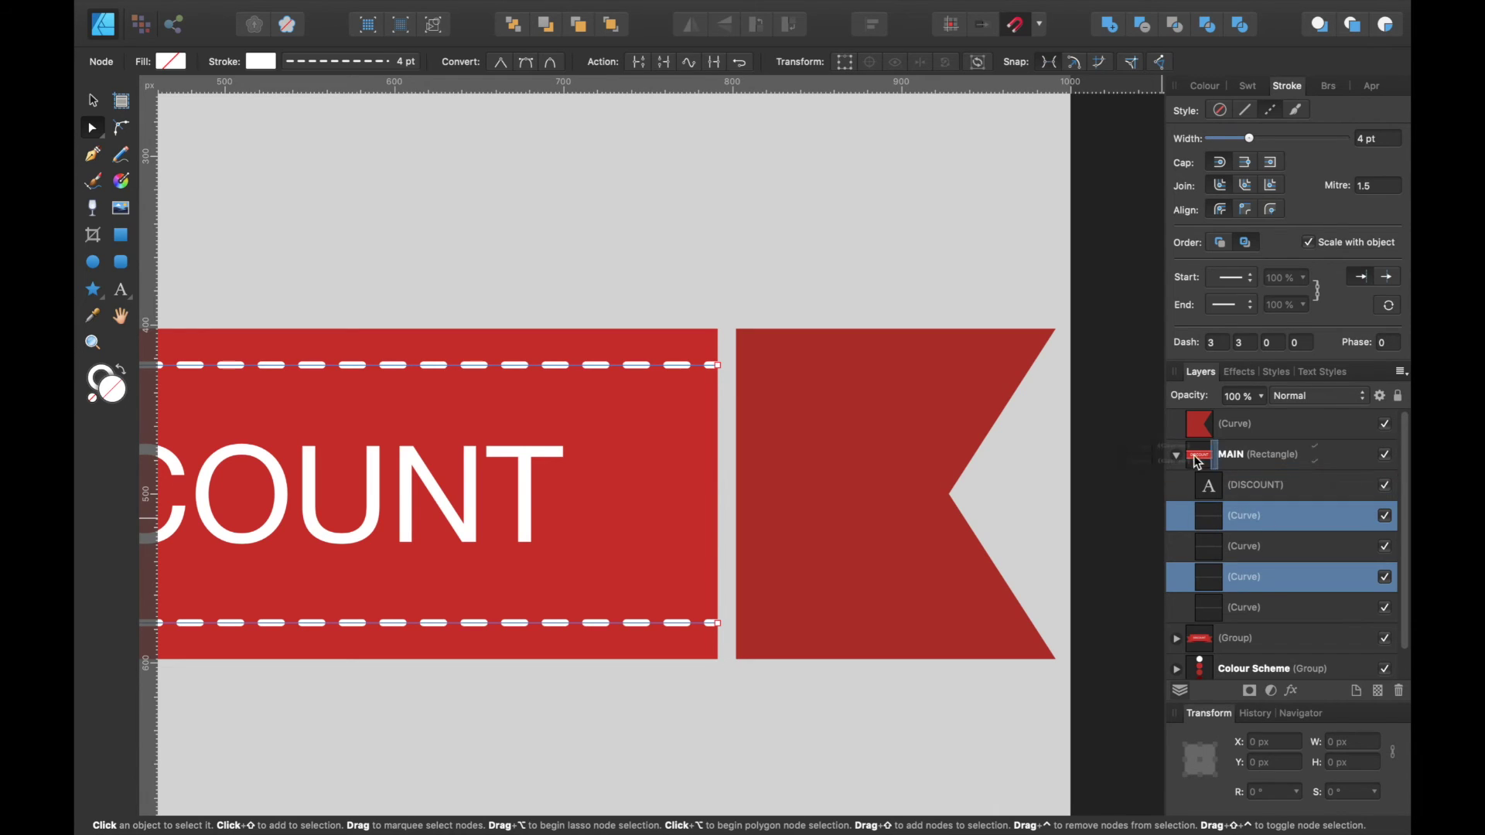
{"action": "left_click_drag", "start_coordinate": [1177, 443], "coordinate": [1177, 441]}
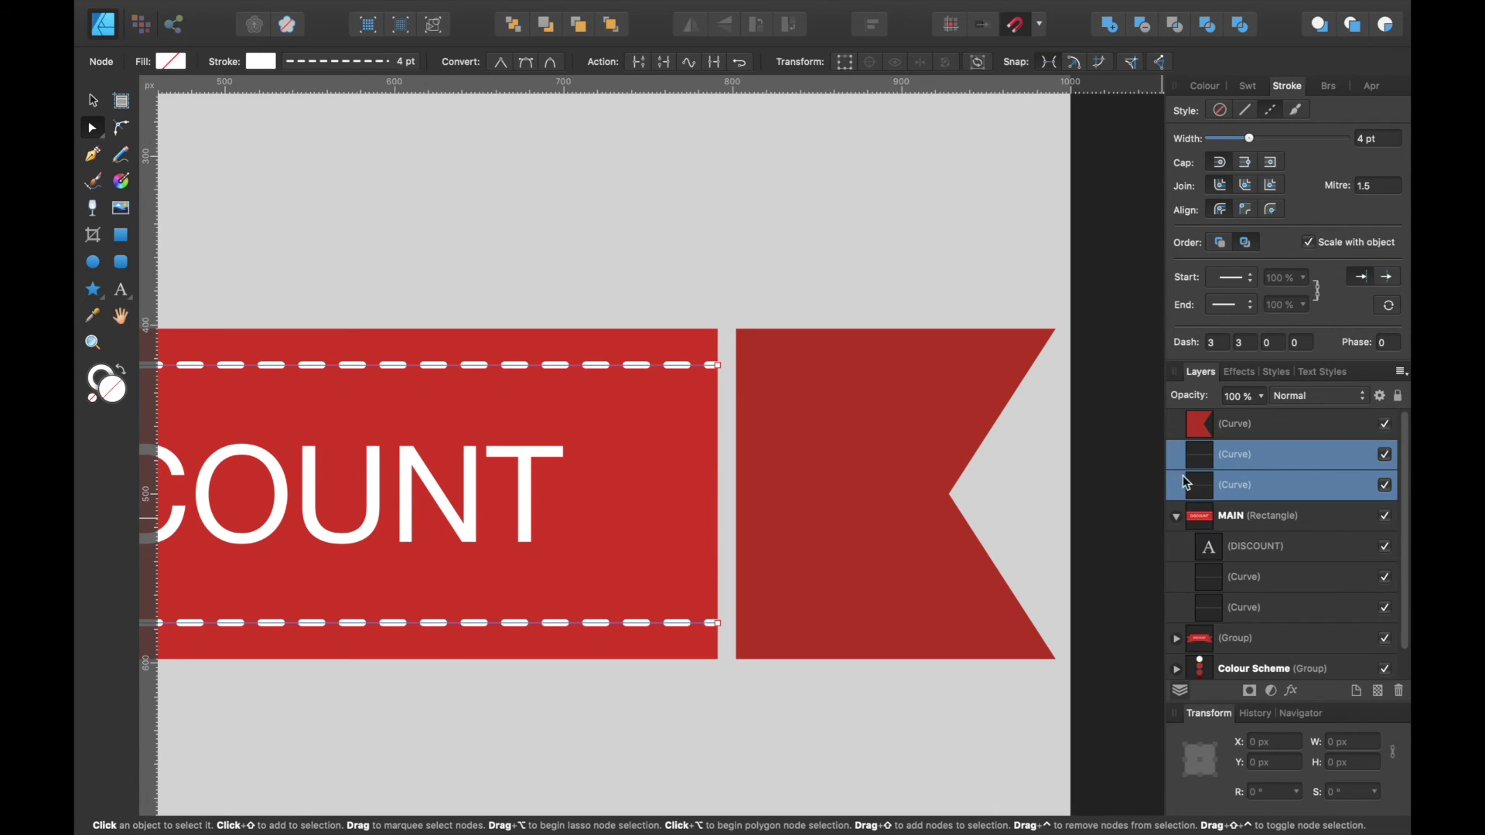
{"action": "left_click", "coordinate": [1179, 517]}
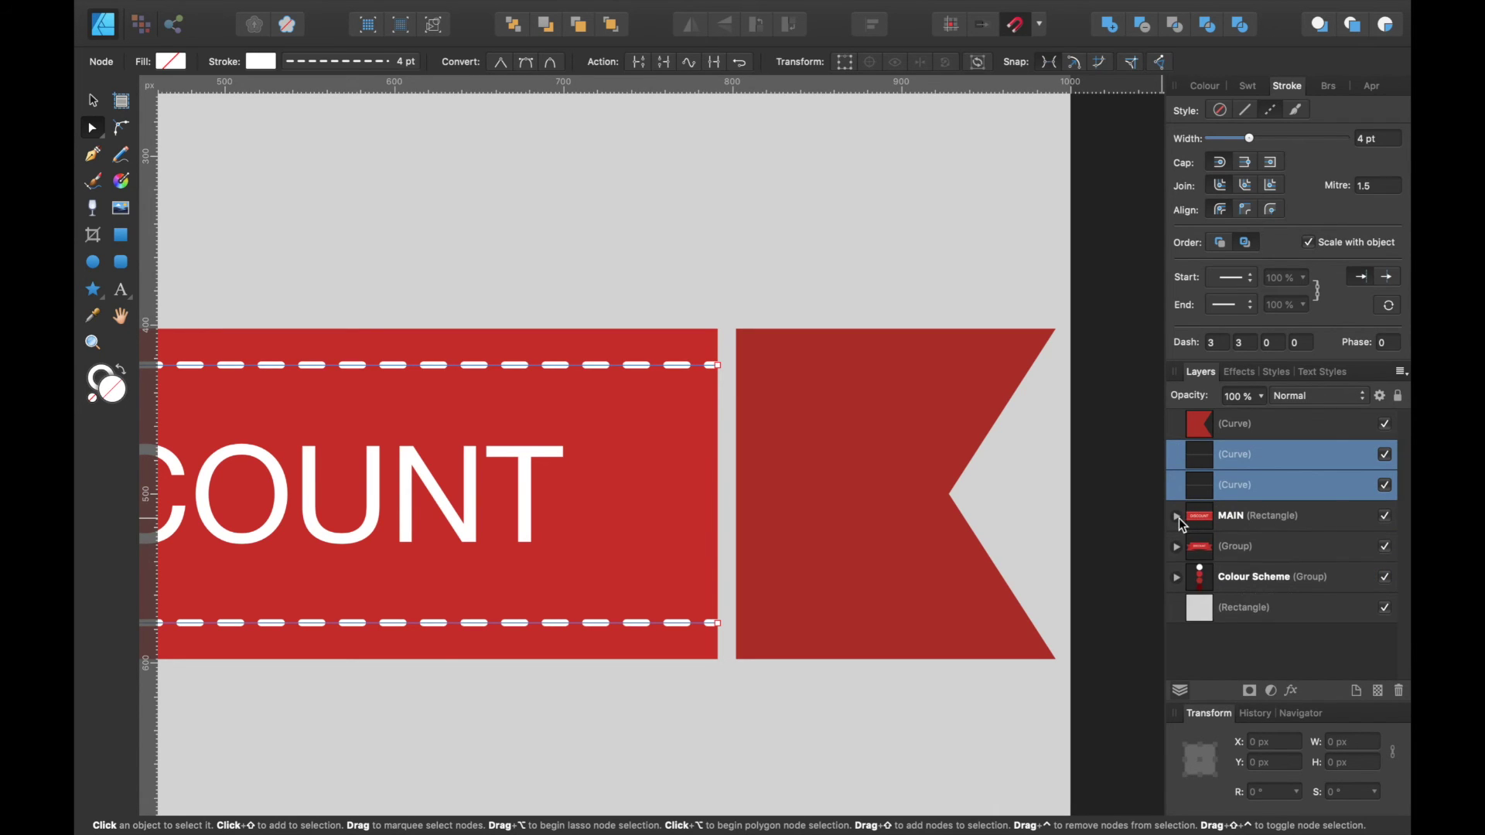
Step: Shift the duplicated dashed lines horizontally to about X 418 px so they cross the notched tail, and nest them inside it
{"action": "left_click", "coordinate": [93, 109]}
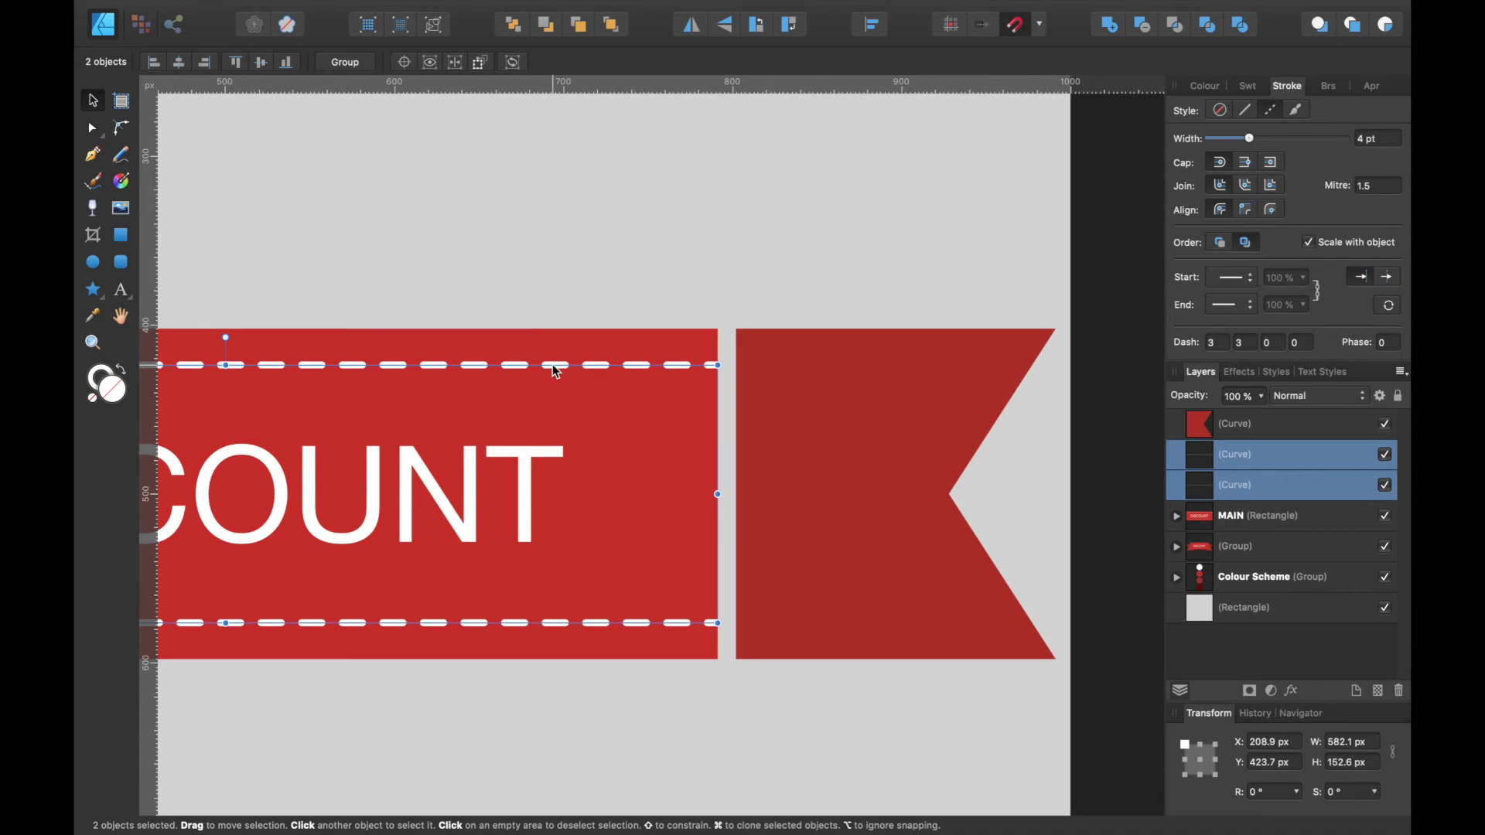
{"action": "left_click_drag", "start_coordinate": [553, 364], "coordinate": [908, 357]}
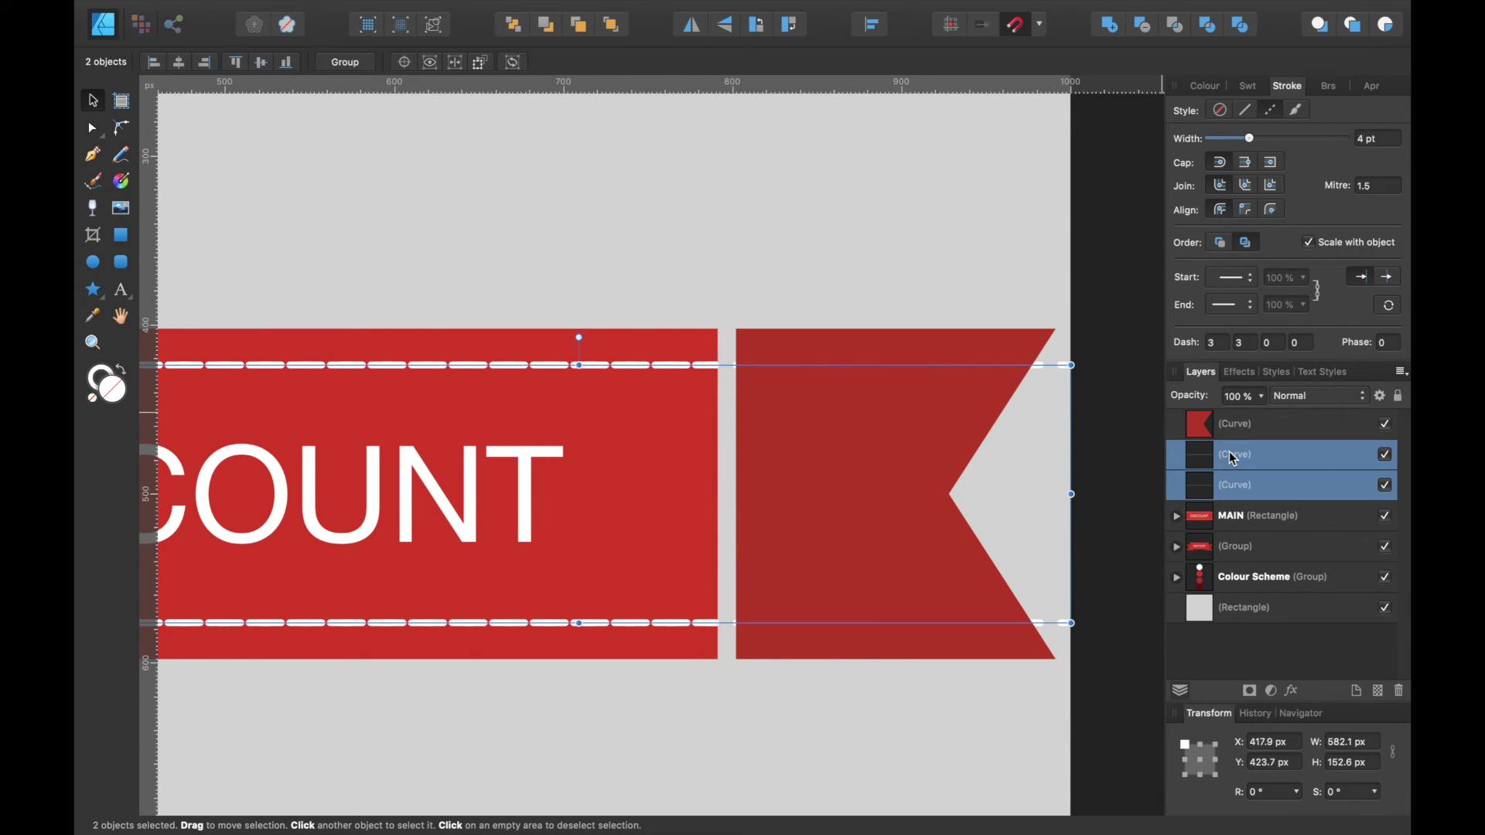
{"action": "left_click_drag", "start_coordinate": [1232, 458], "coordinate": [1234, 438]}
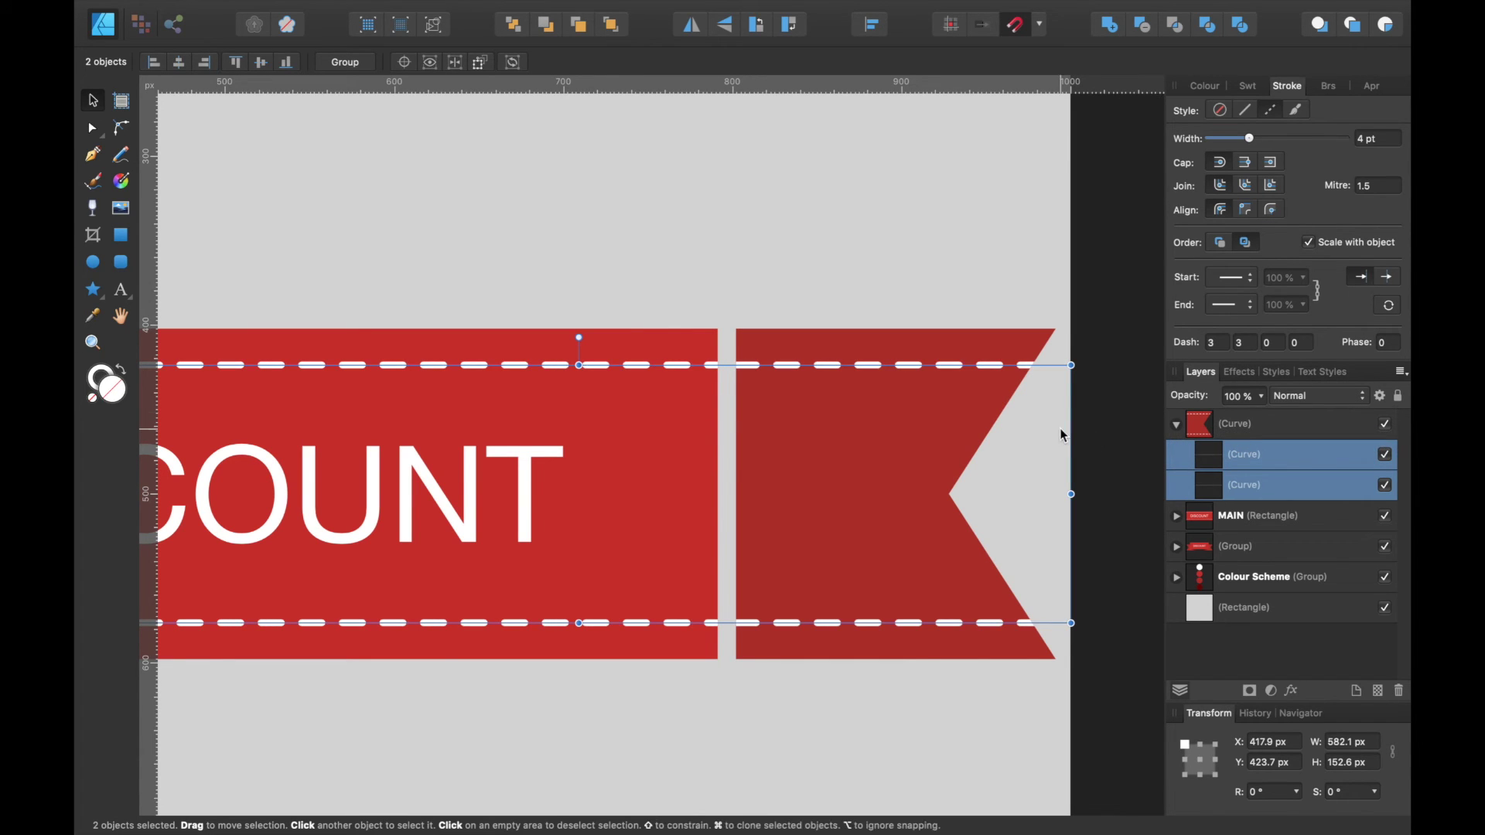
{"action": "left_click", "coordinate": [1176, 425]}
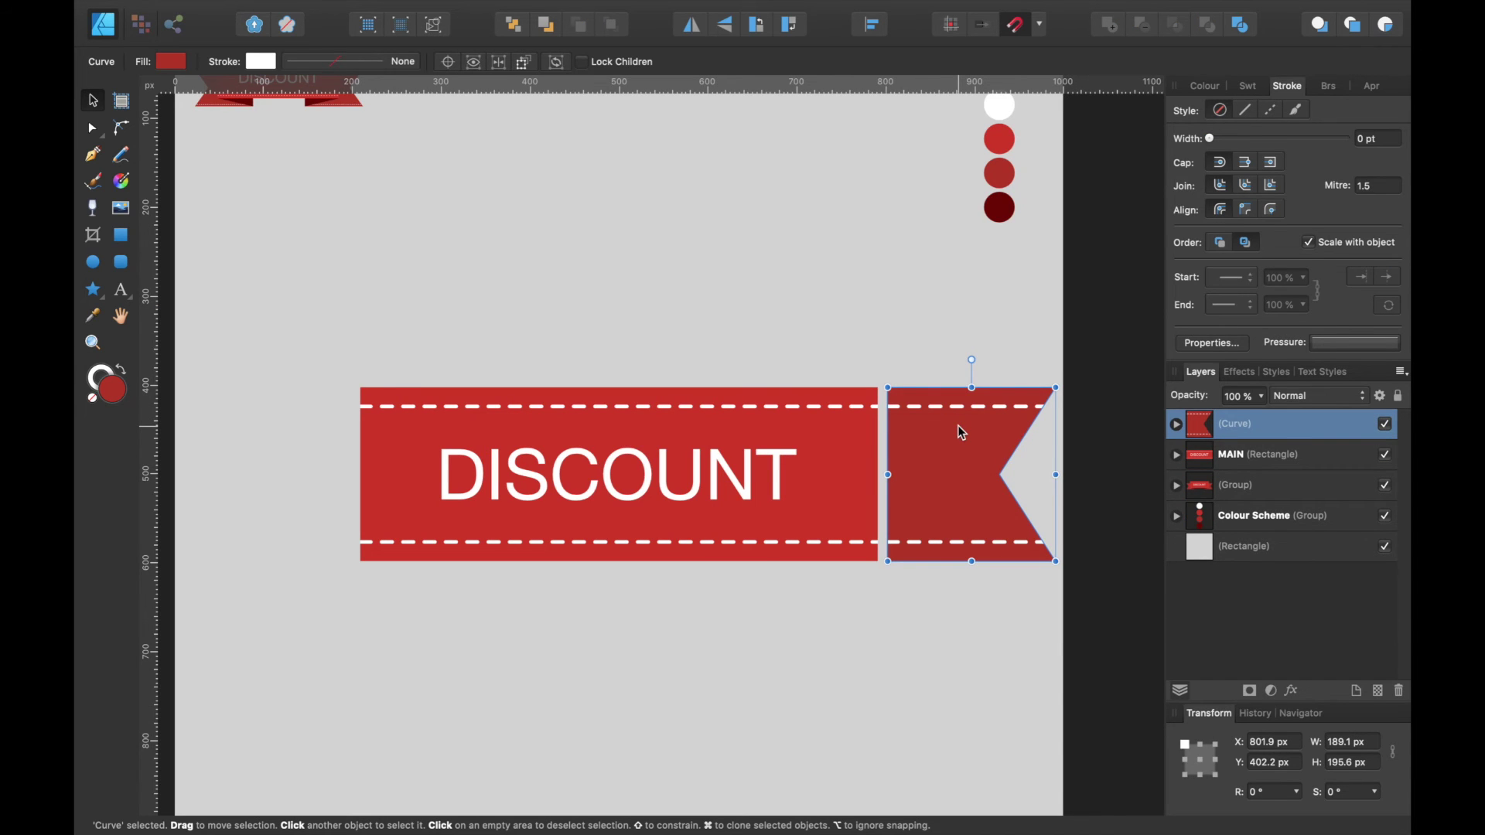
Step: Move the notched tail to about X 721 px, Y 446 px, overlapping the panel's lower right corner, and stack it behind MAIN
{"action": "left_click_drag", "start_coordinate": [957, 427], "coordinate": [883, 471]}
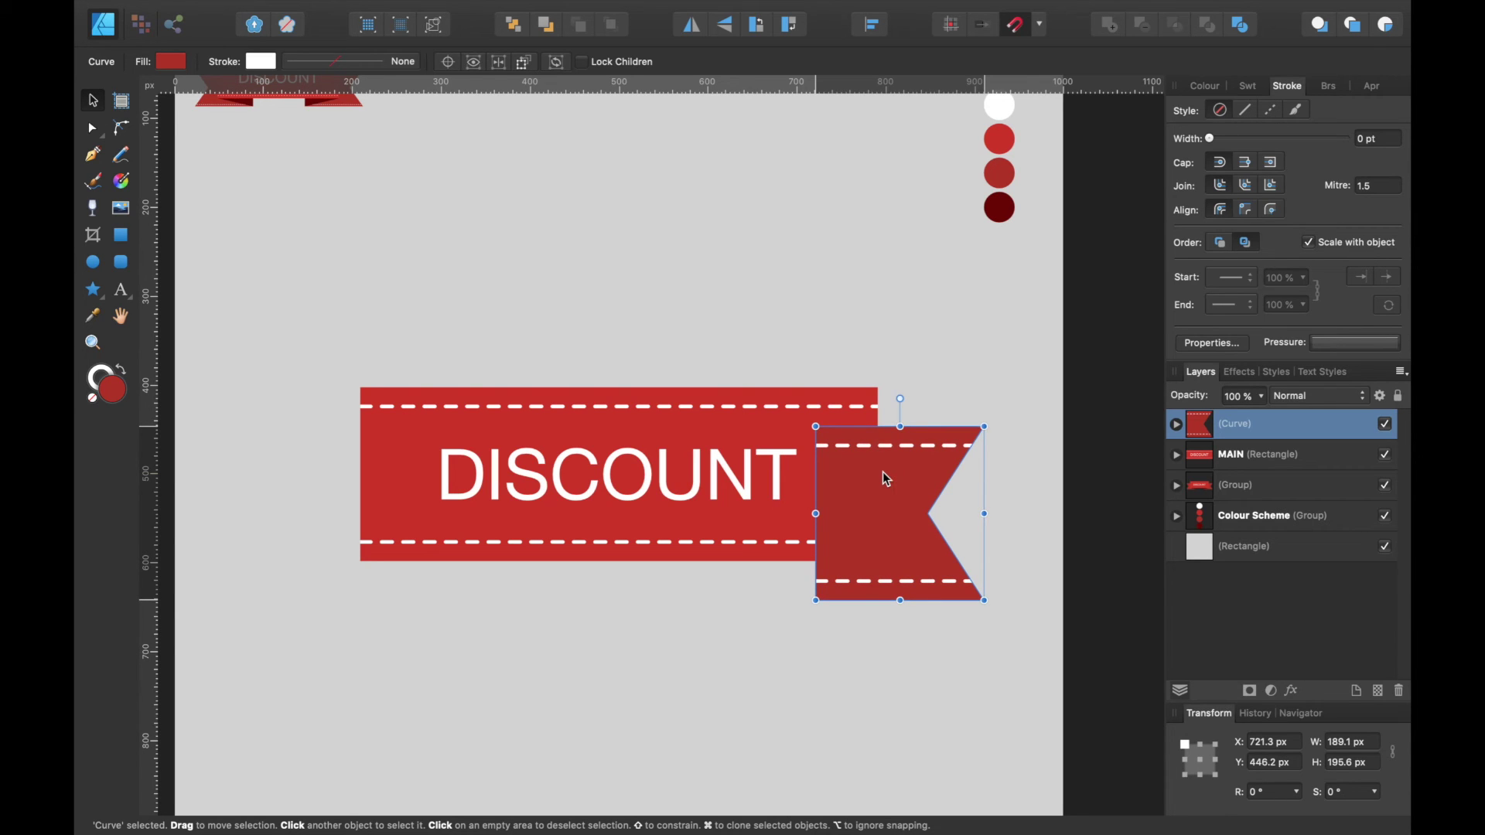
{"action": "left_click_drag", "start_coordinate": [886, 478], "coordinate": [887, 478]}
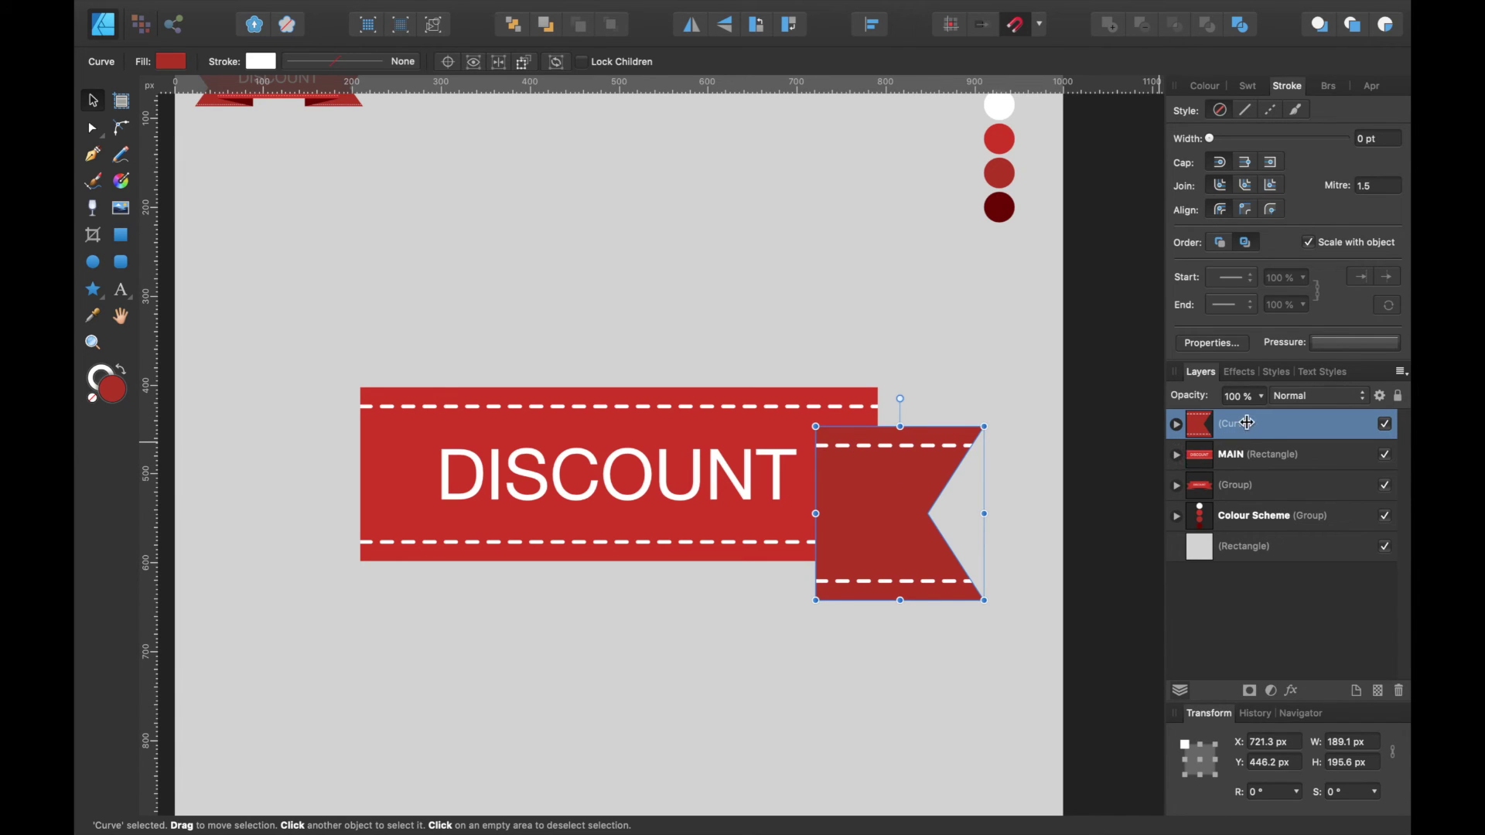
{"action": "left_click_drag", "start_coordinate": [1230, 433], "coordinate": [1173, 471]}
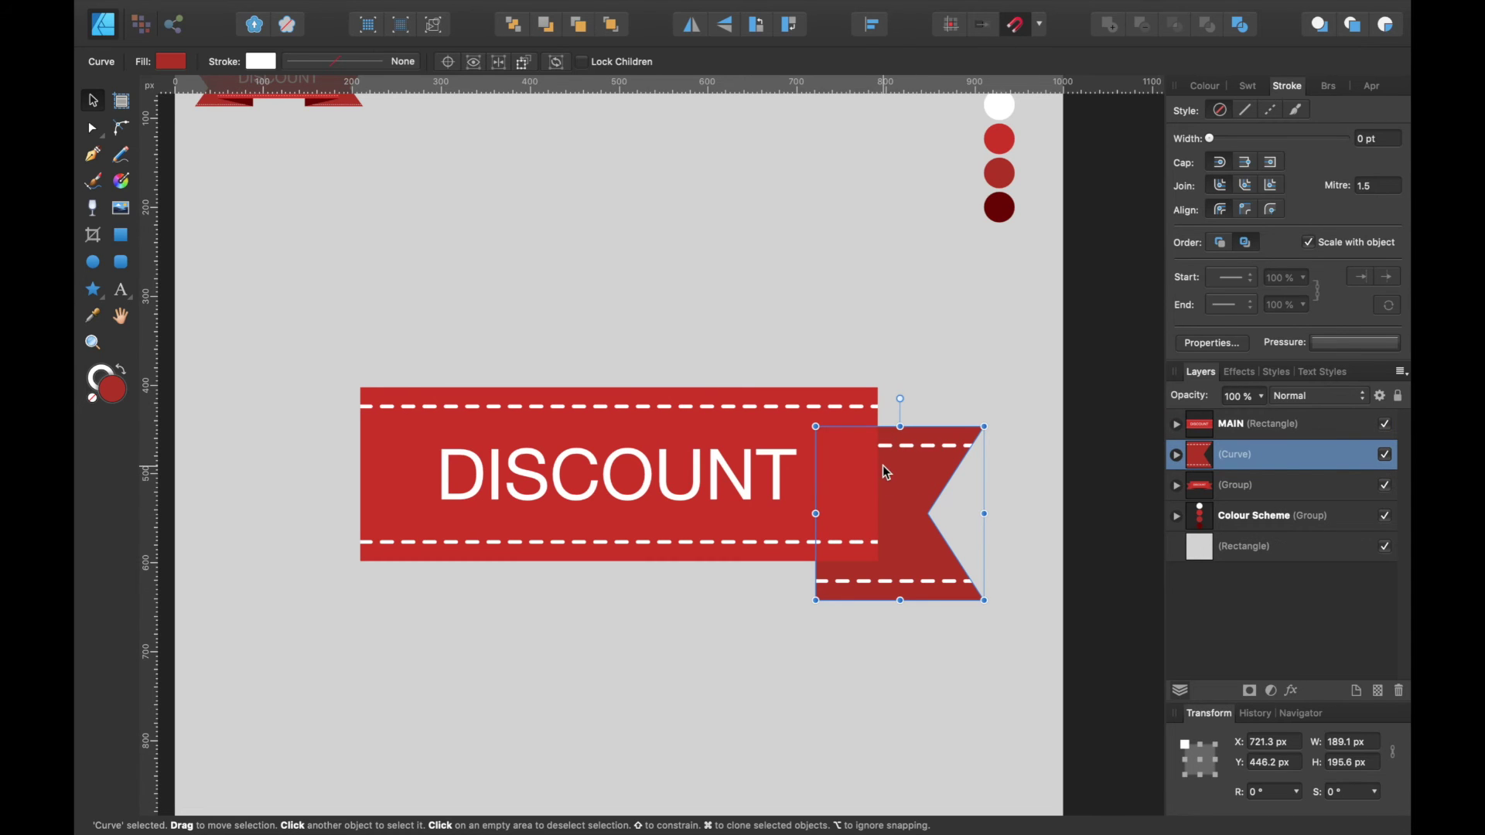
{"action": "scroll", "coordinate": [882, 469], "scroll_direction": "up", "scroll_amount": 3}
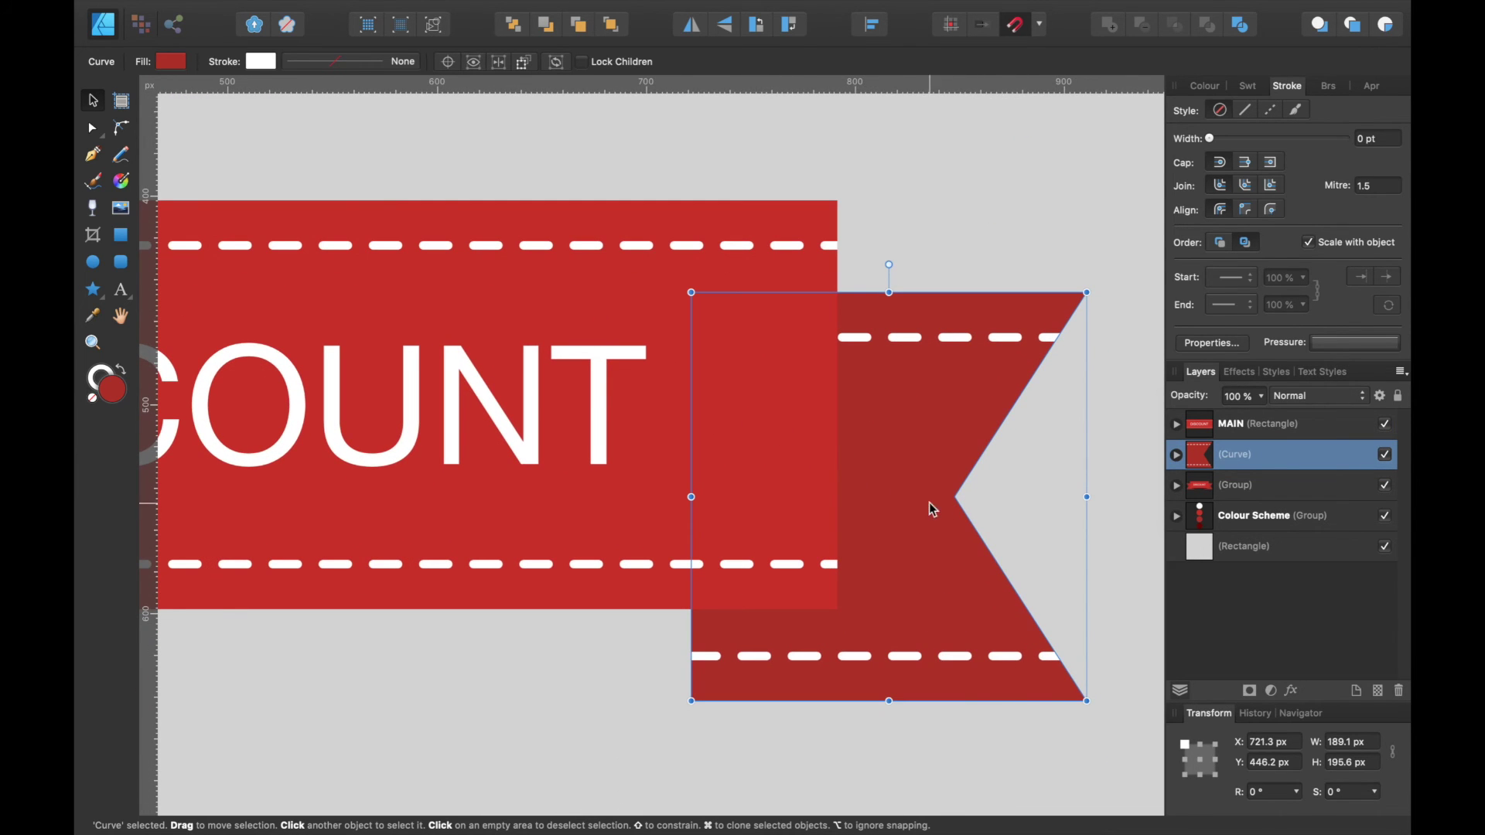
{"action": "scroll", "coordinate": [948, 496], "scroll_direction": "down", "scroll_amount": 4}
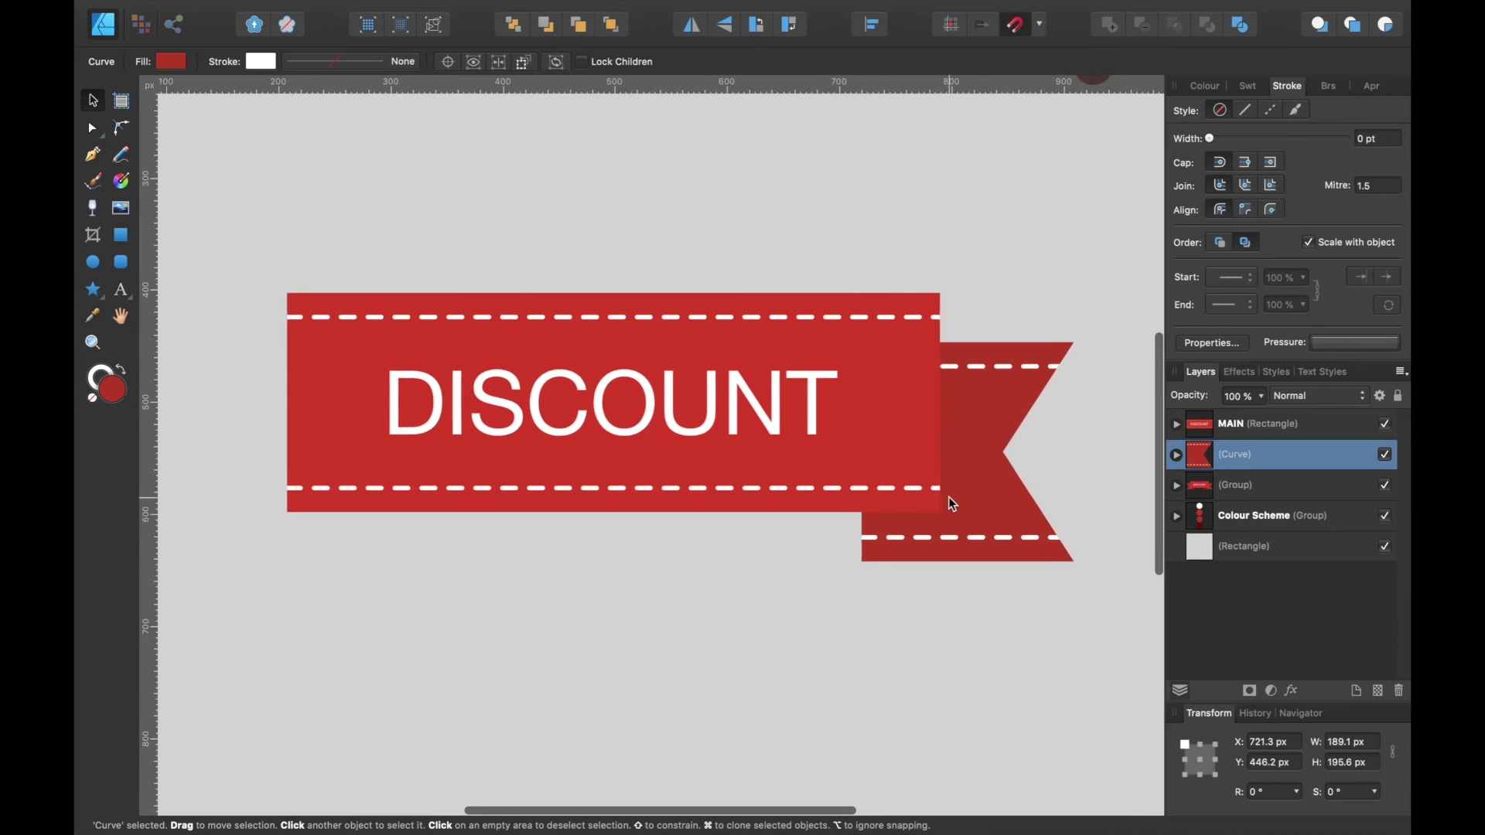
{"action": "scroll", "coordinate": [948, 498], "scroll_direction": "right", "scroll_amount": 1}
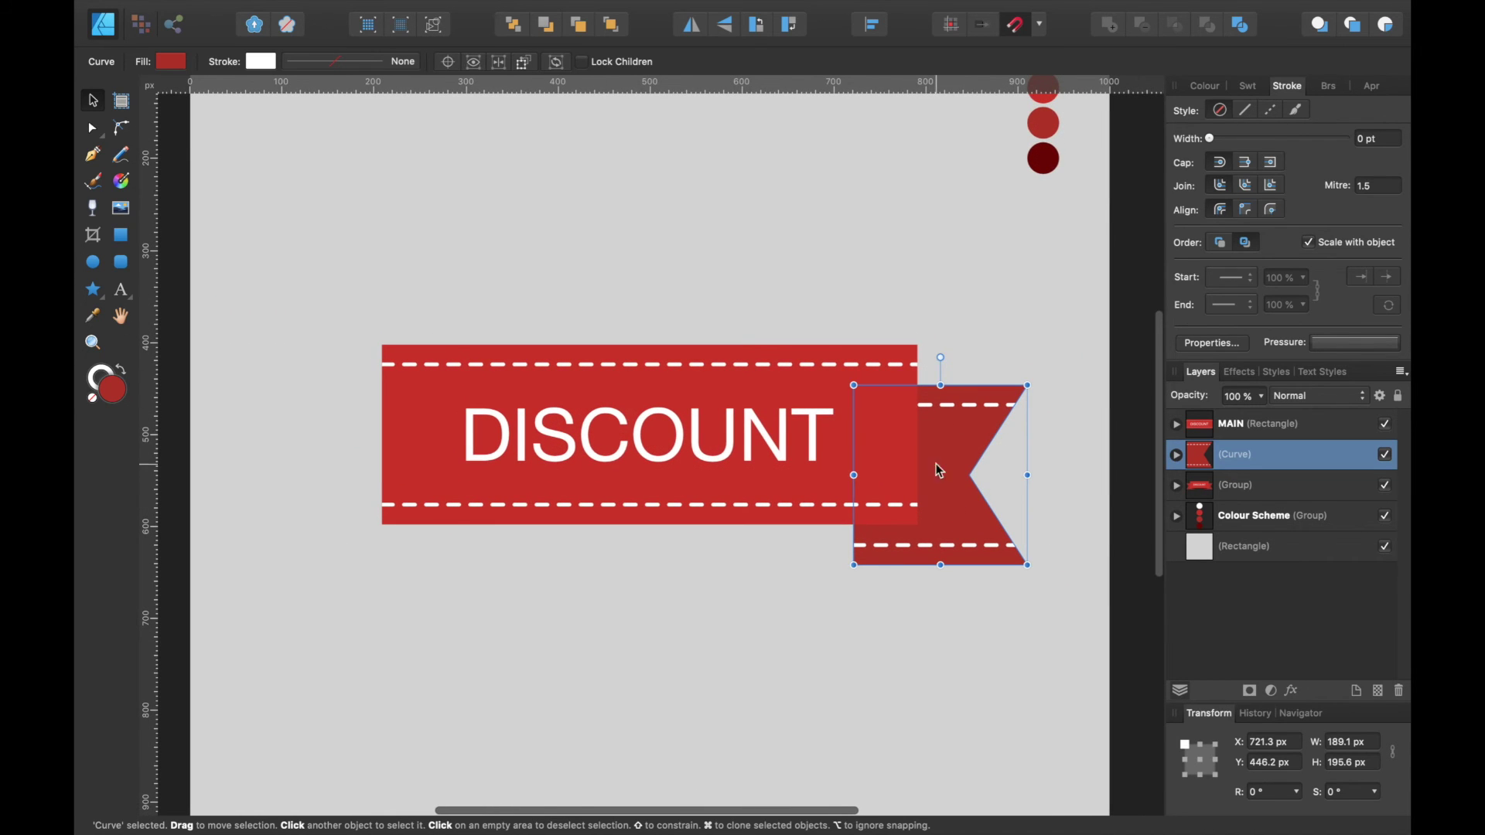
Step: Duplicate the notched tail, flip the copy horizontally, and place it behind the panel's left end at about X 90 px, Y 446 px
{"action": "key", "text": "super+j"}
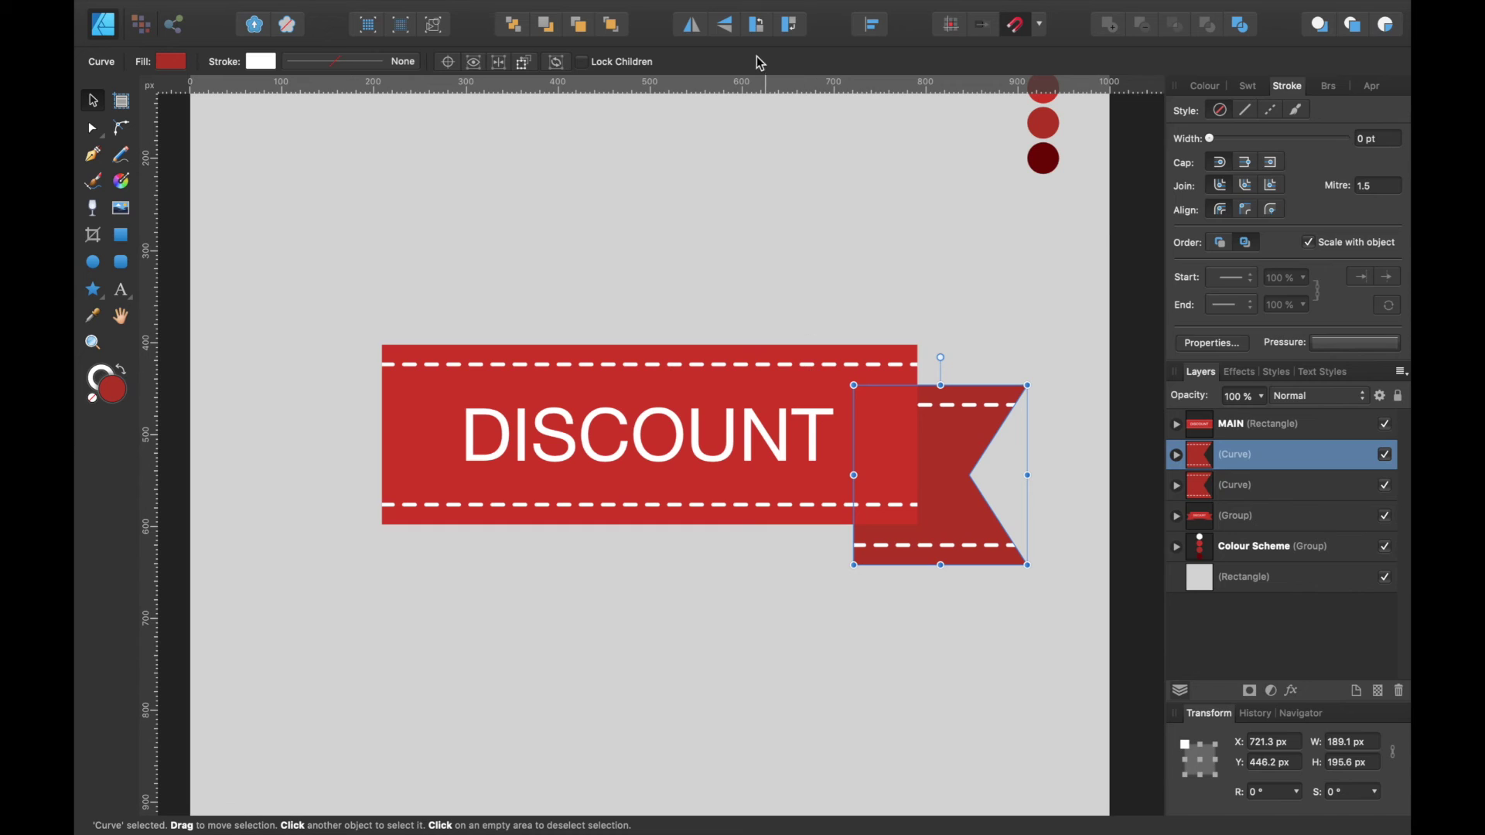
{"action": "left_click", "coordinate": [689, 29]}
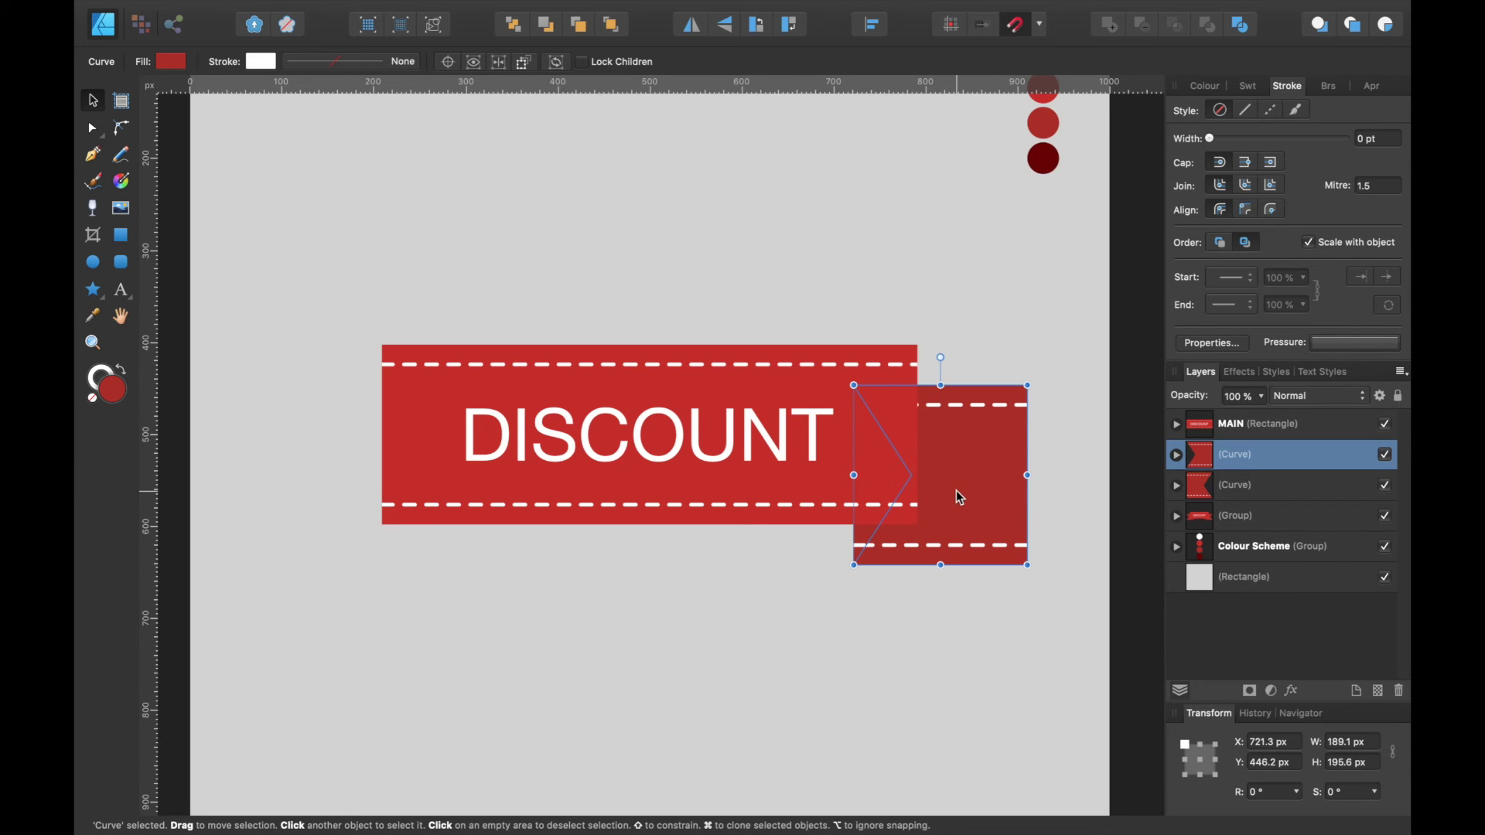
{"action": "left_click_drag", "start_coordinate": [956, 492], "coordinate": [375, 498]}
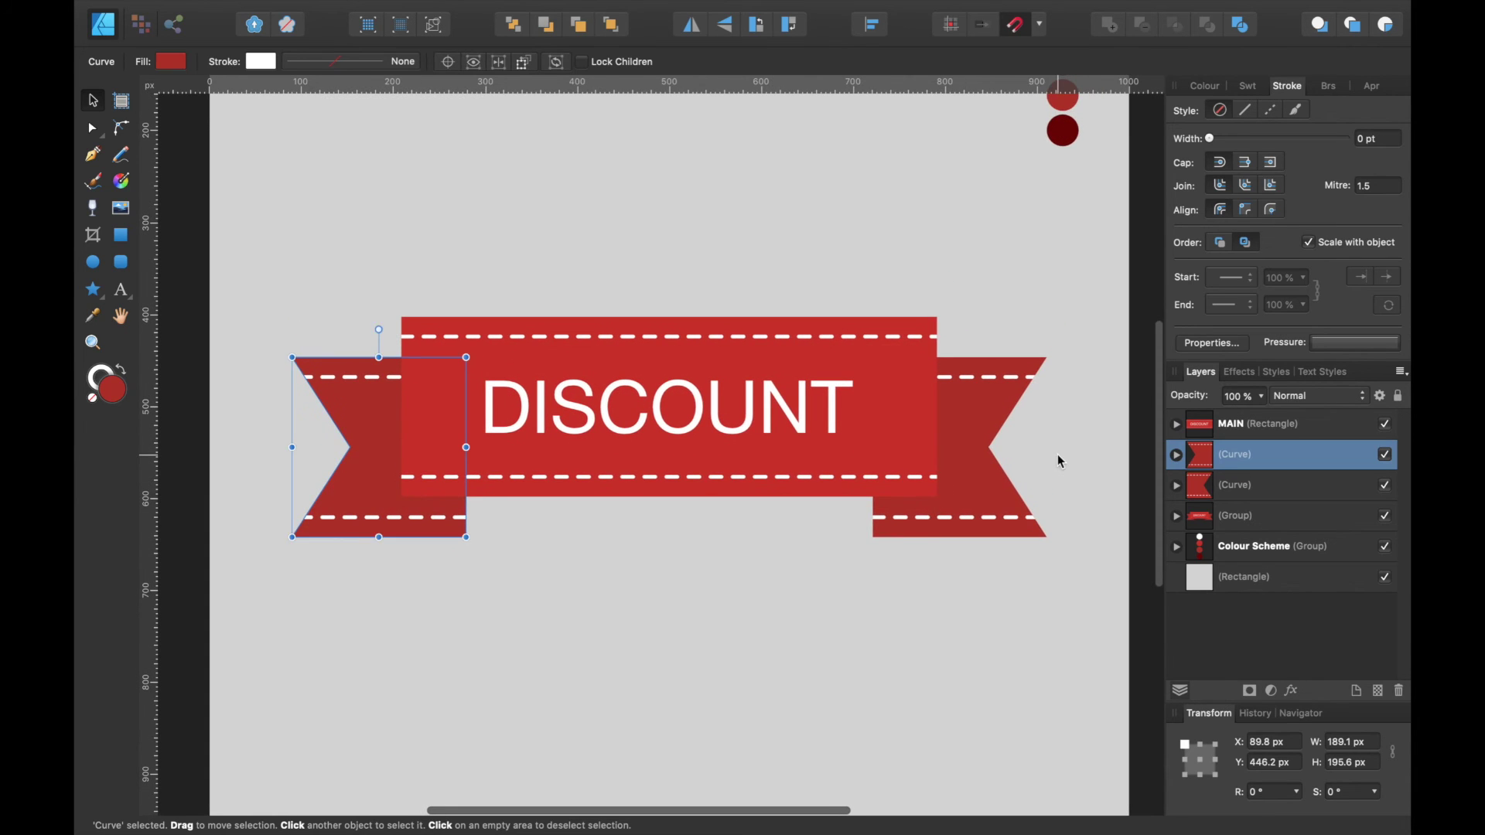
Step: Place a vertical guide at 500 px, through the horizontal centre of the artboard
{"action": "left_click", "coordinate": [1056, 457]}
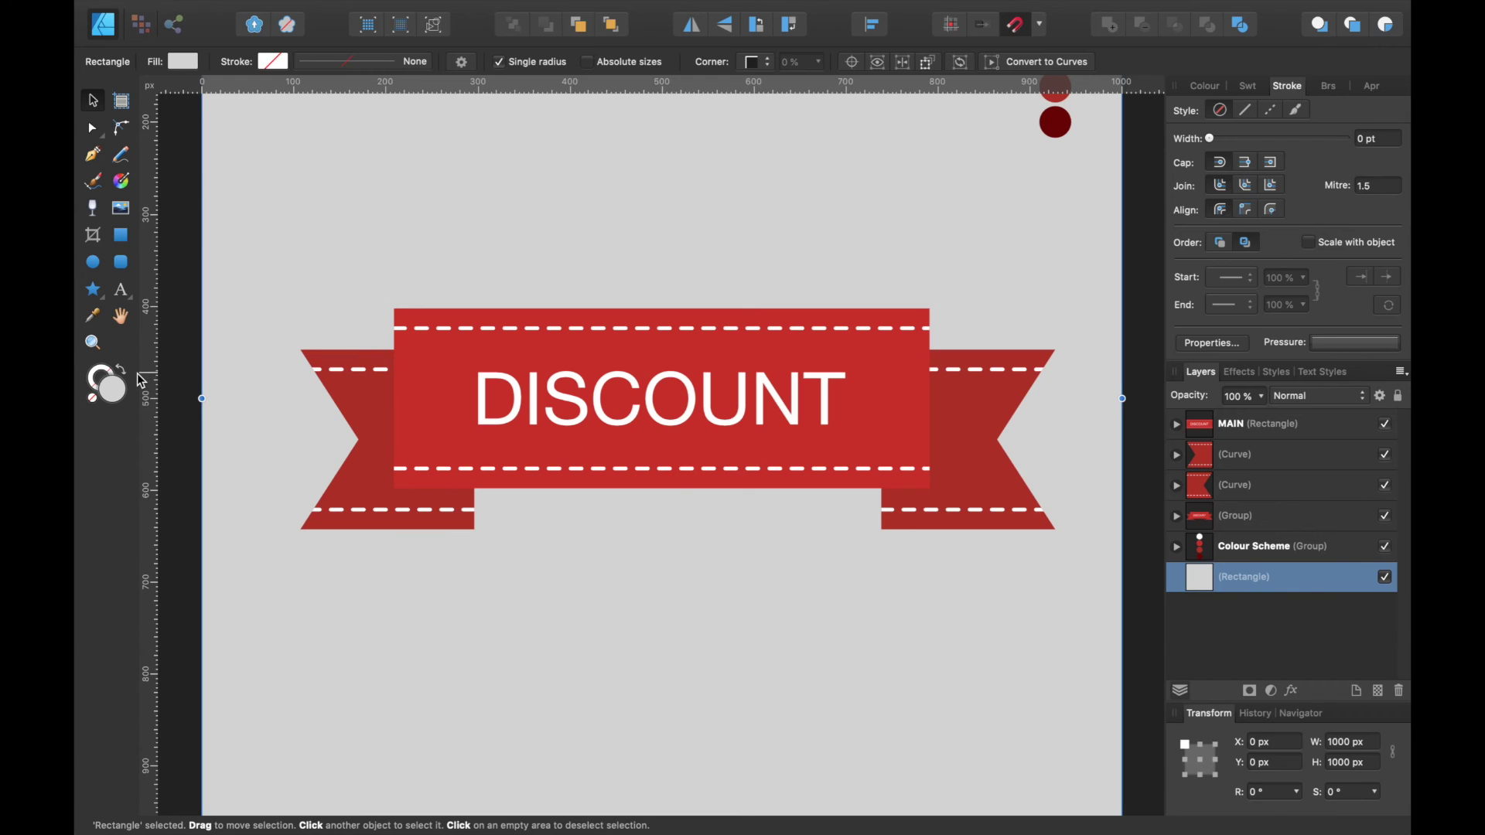
{"action": "left_click_drag", "start_coordinate": [145, 382], "coordinate": [661, 405]}
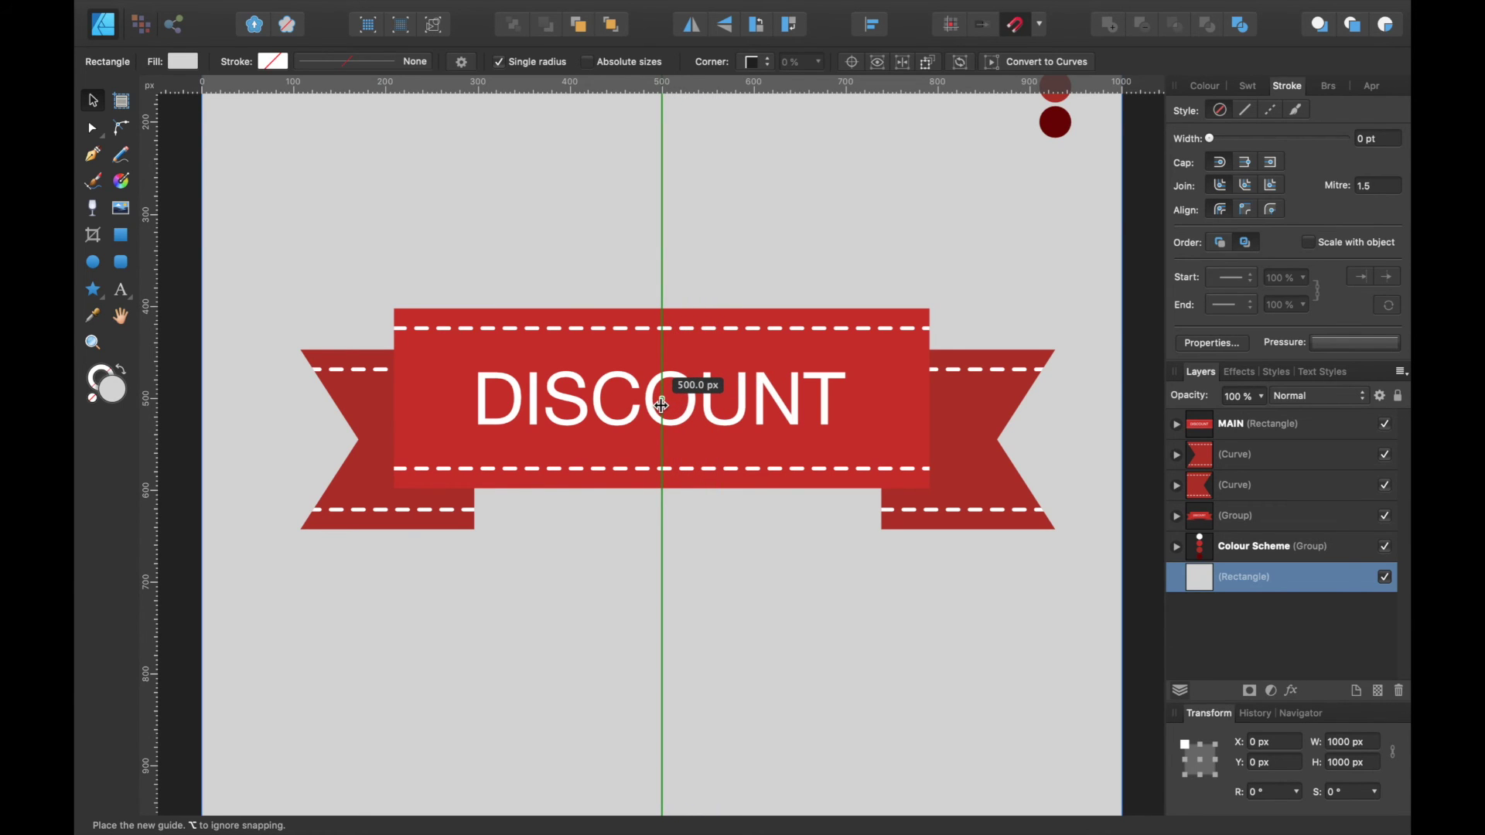
{"action": "left_click_drag", "start_coordinate": [661, 404], "coordinate": [661, 405]}
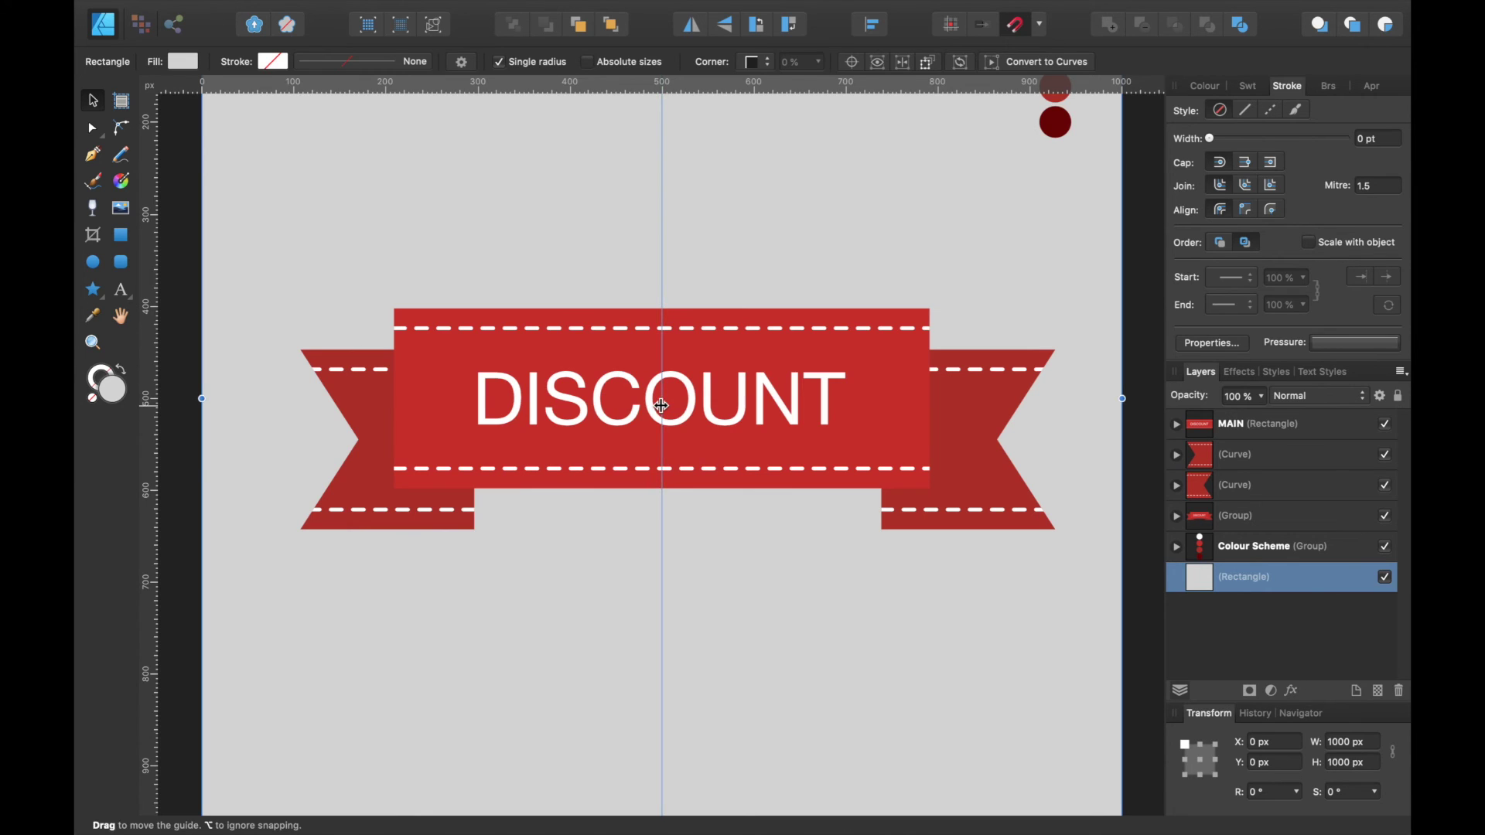
{"action": "scroll", "coordinate": [771, 449], "scroll_direction": "down", "scroll_amount": 2}
{"action": "scroll", "coordinate": [771, 448], "scroll_direction": "up", "scroll_amount": 1}
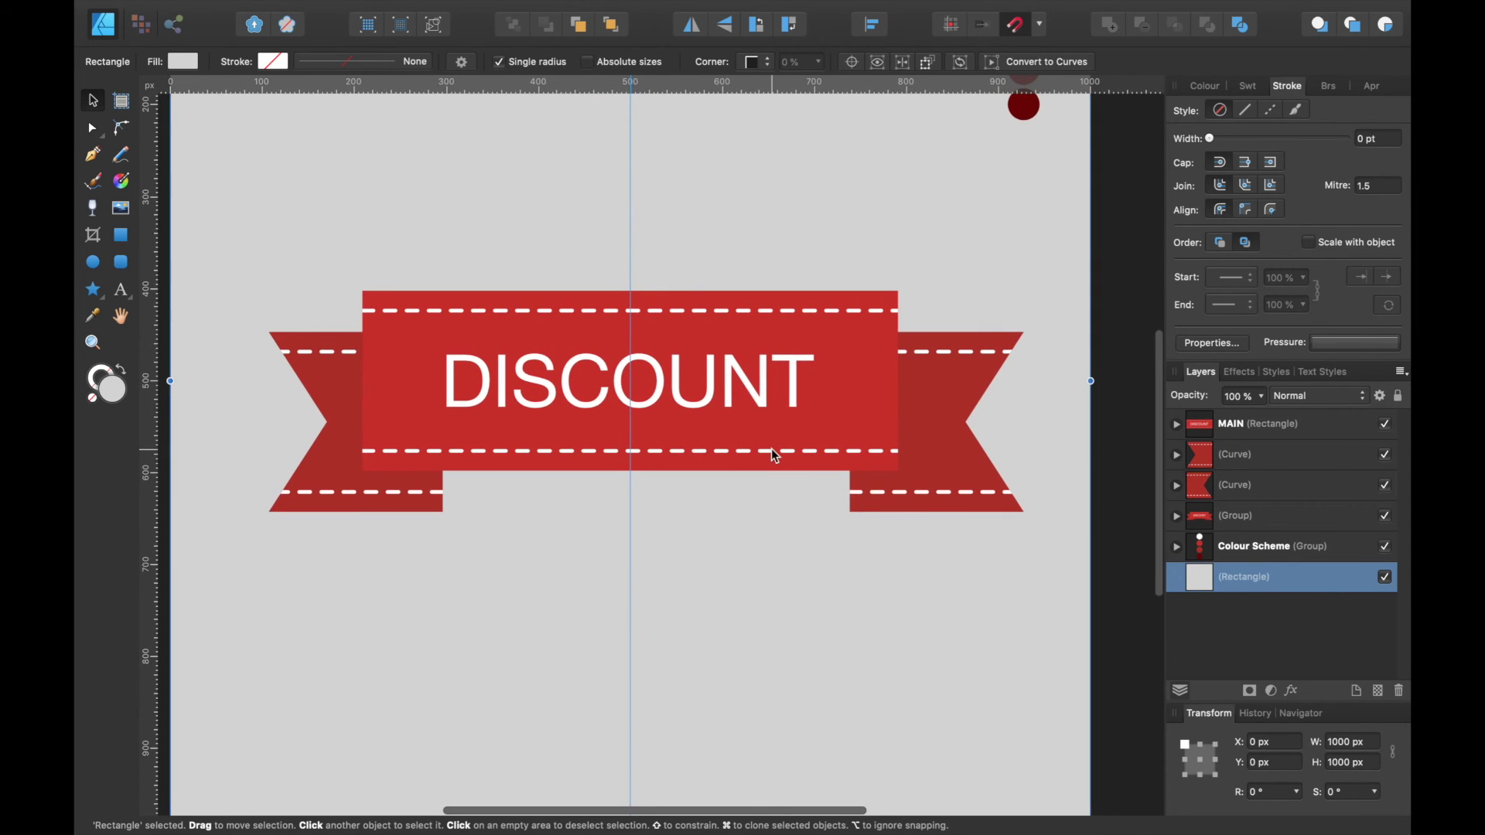
Step: Select both notched tails together and shift them horizontally to X 89.8 px, centring the pair on the guide
{"action": "left_click", "coordinate": [1269, 465]}
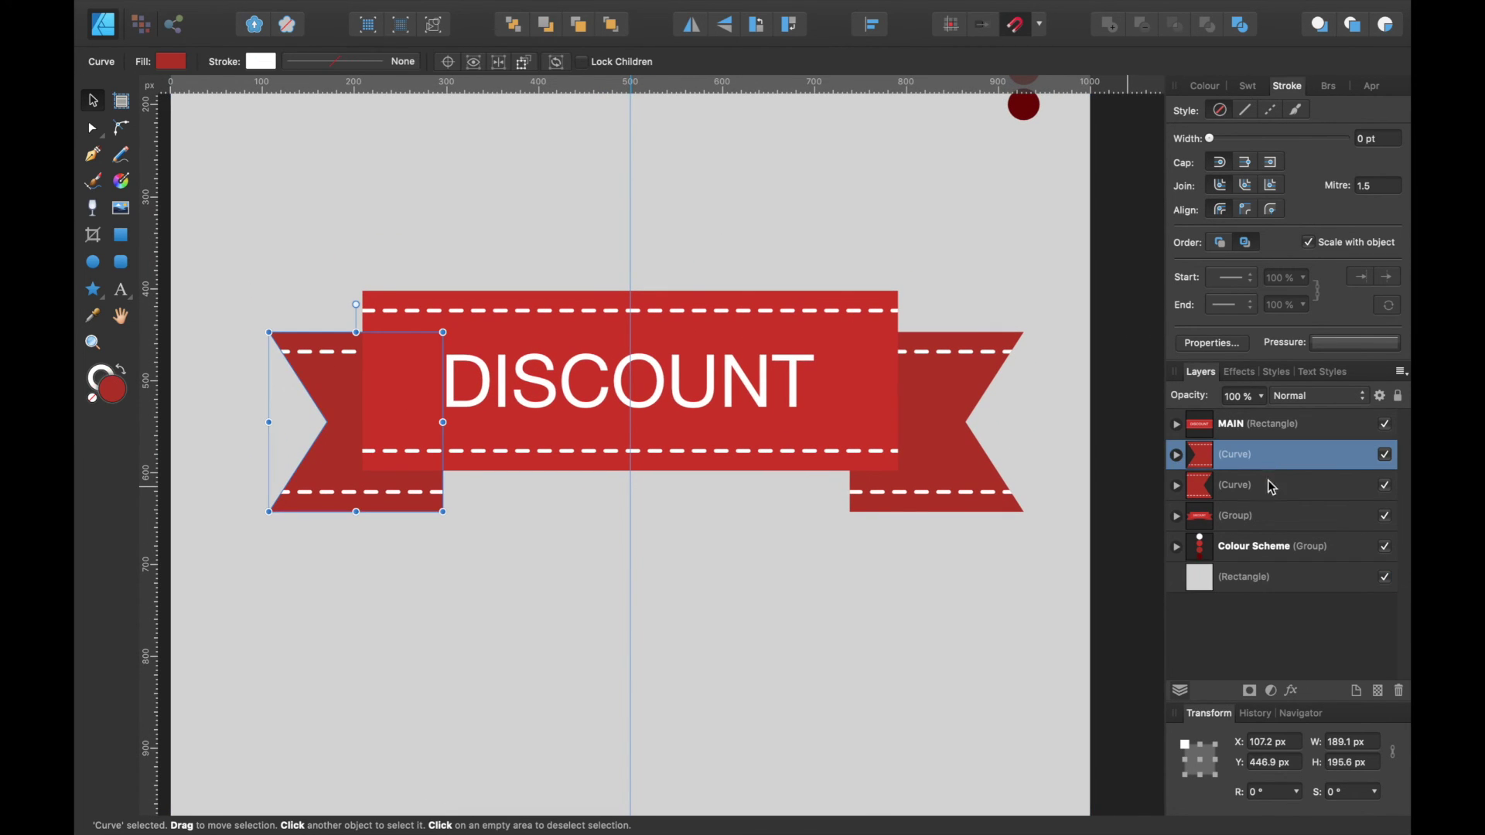
{"action": "left_click", "coordinate": [1272, 485], "text": "shift"}
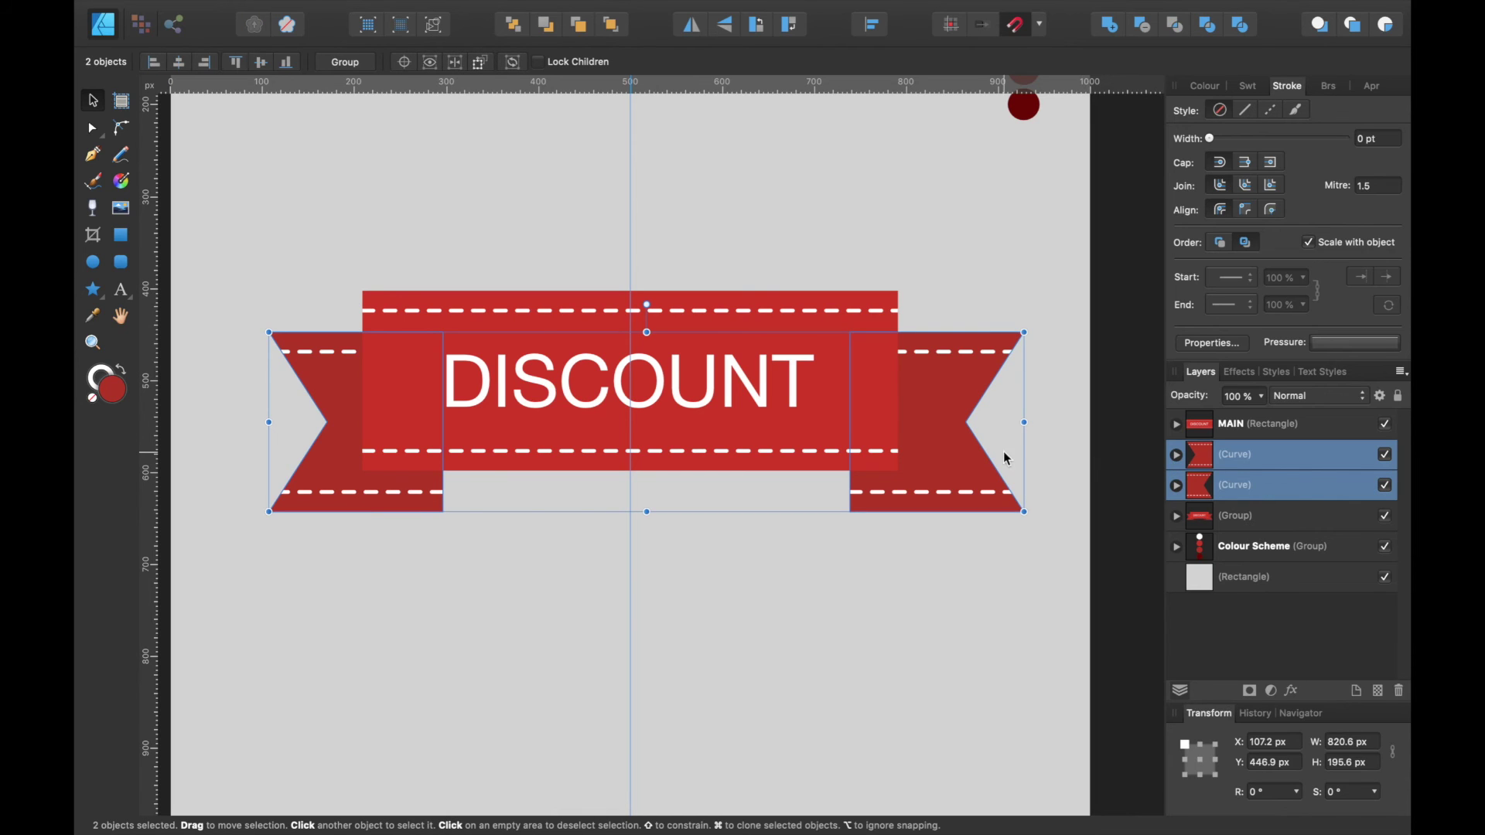
{"action": "left_click_drag", "start_coordinate": [948, 458], "coordinate": [935, 459]}
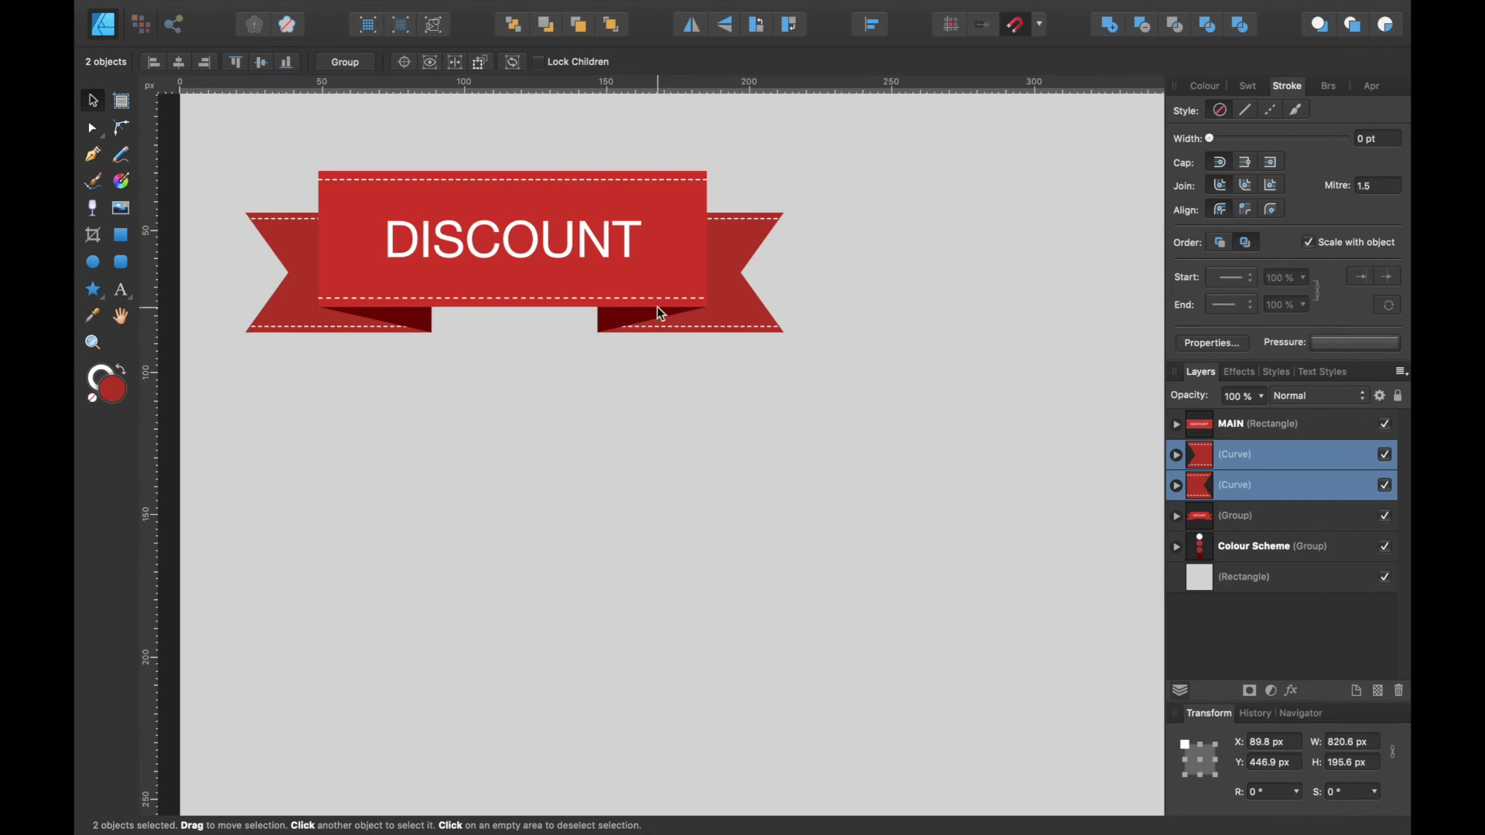
Step: Draw a closed triangle about 70 × 45 px with the Pen tool beneath the panel's lower right corner, spanning to the right tail's lower inner corner
{"action": "scroll", "coordinate": [688, 303], "scroll_direction": "up", "scroll_amount": 5}
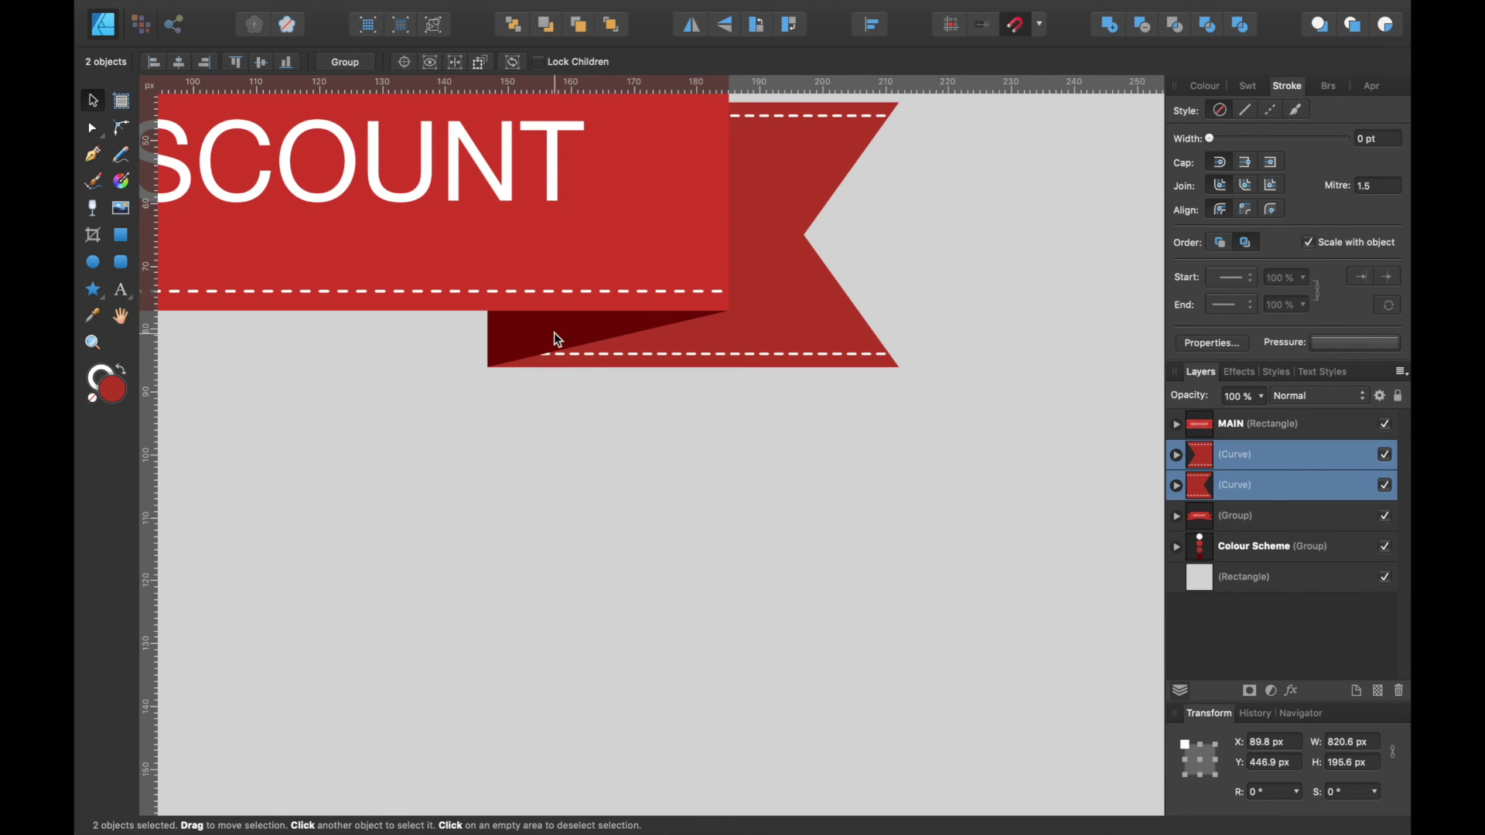
{"action": "scroll", "coordinate": [553, 332], "scroll_direction": "down", "scroll_amount": 6}
{"action": "scroll", "coordinate": [553, 333], "scroll_direction": "down", "scroll_amount": 6}
{"action": "scroll", "coordinate": [554, 332], "scroll_direction": "down", "scroll_amount": 3}
{"action": "scroll", "coordinate": [554, 331], "scroll_direction": "right", "scroll_amount": 2}
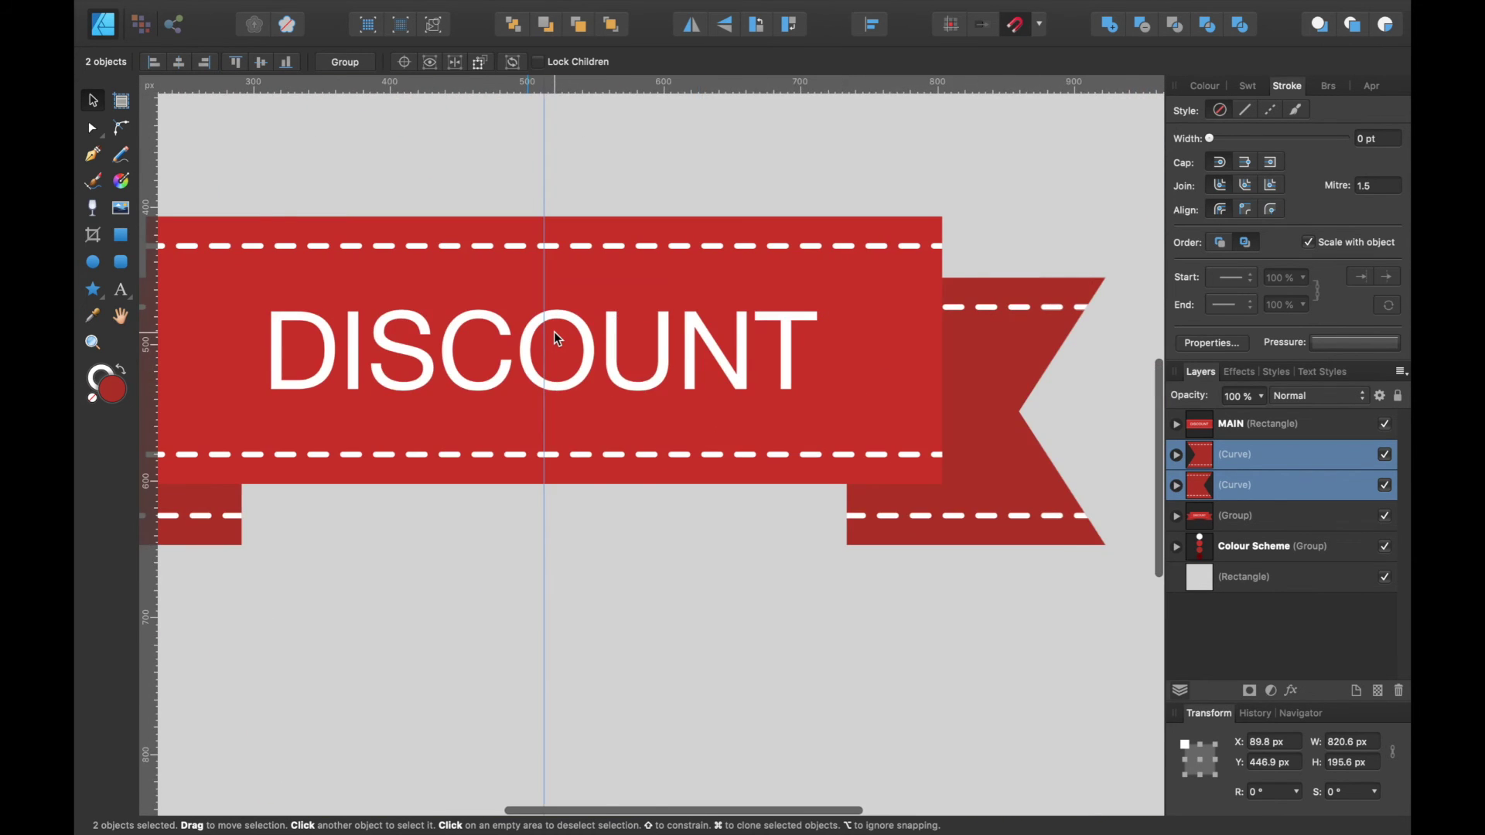
{"action": "scroll", "coordinate": [554, 330], "scroll_direction": "up", "scroll_amount": 5}
{"action": "scroll", "coordinate": [553, 329], "scroll_direction": "right", "scroll_amount": 6}
{"action": "scroll", "coordinate": [554, 330], "scroll_direction": "down", "scroll_amount": 4}
{"action": "scroll", "coordinate": [554, 330], "scroll_direction": "up", "scroll_amount": 1}
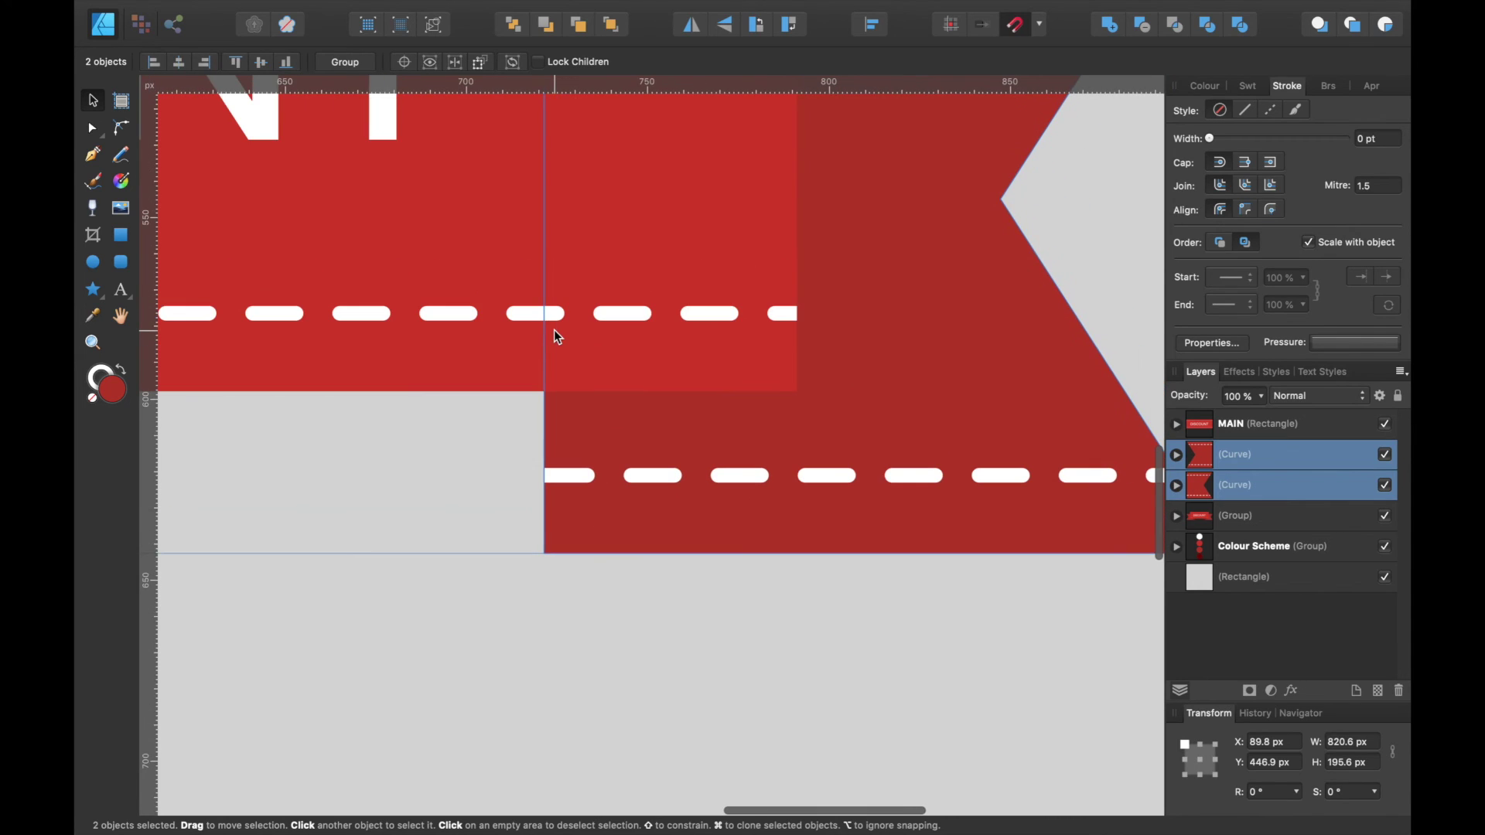
{"action": "left_click", "coordinate": [93, 157]}
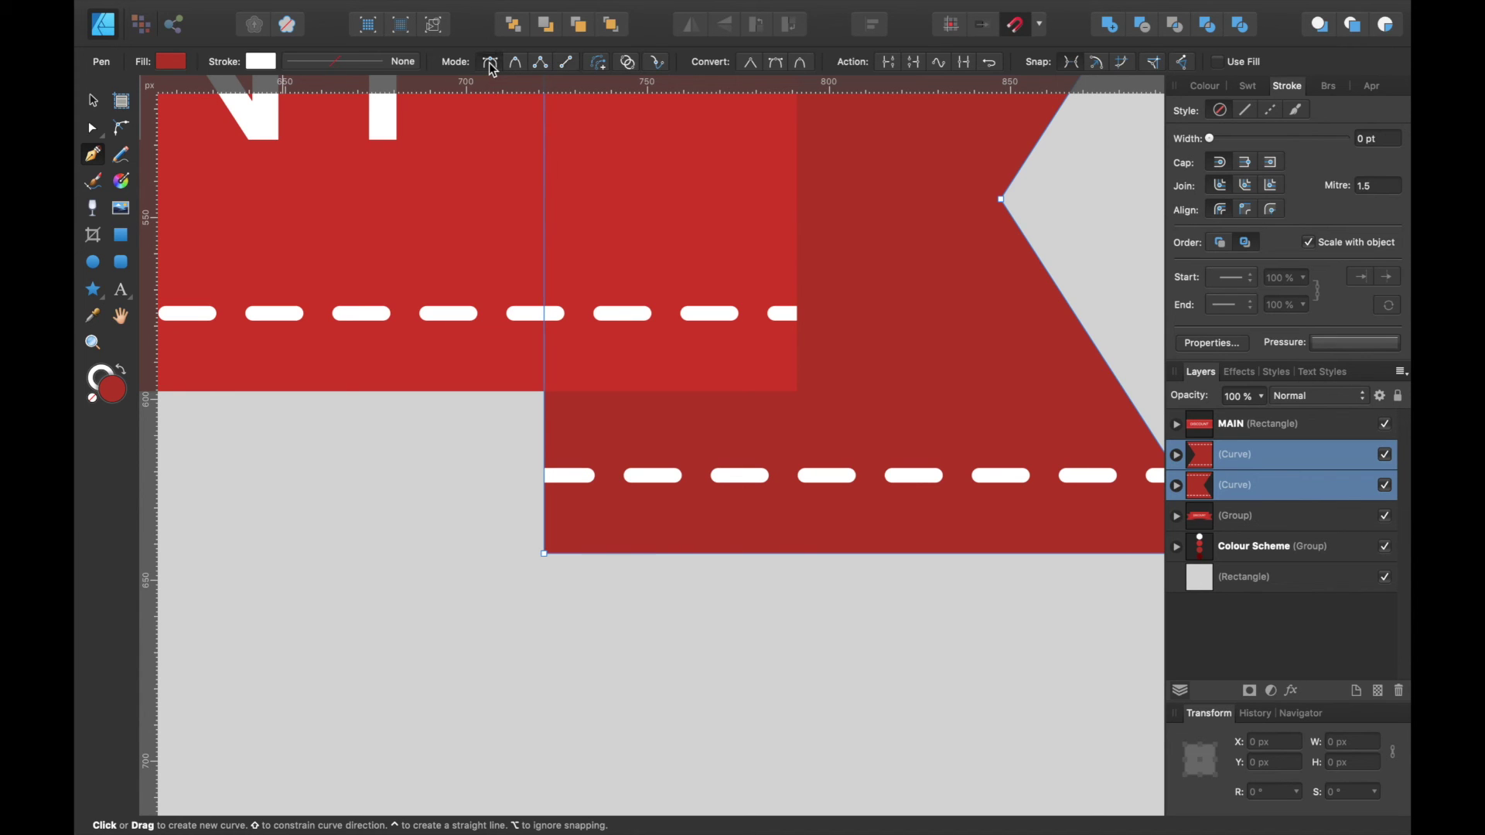
{"action": "left_click", "coordinate": [797, 392]}
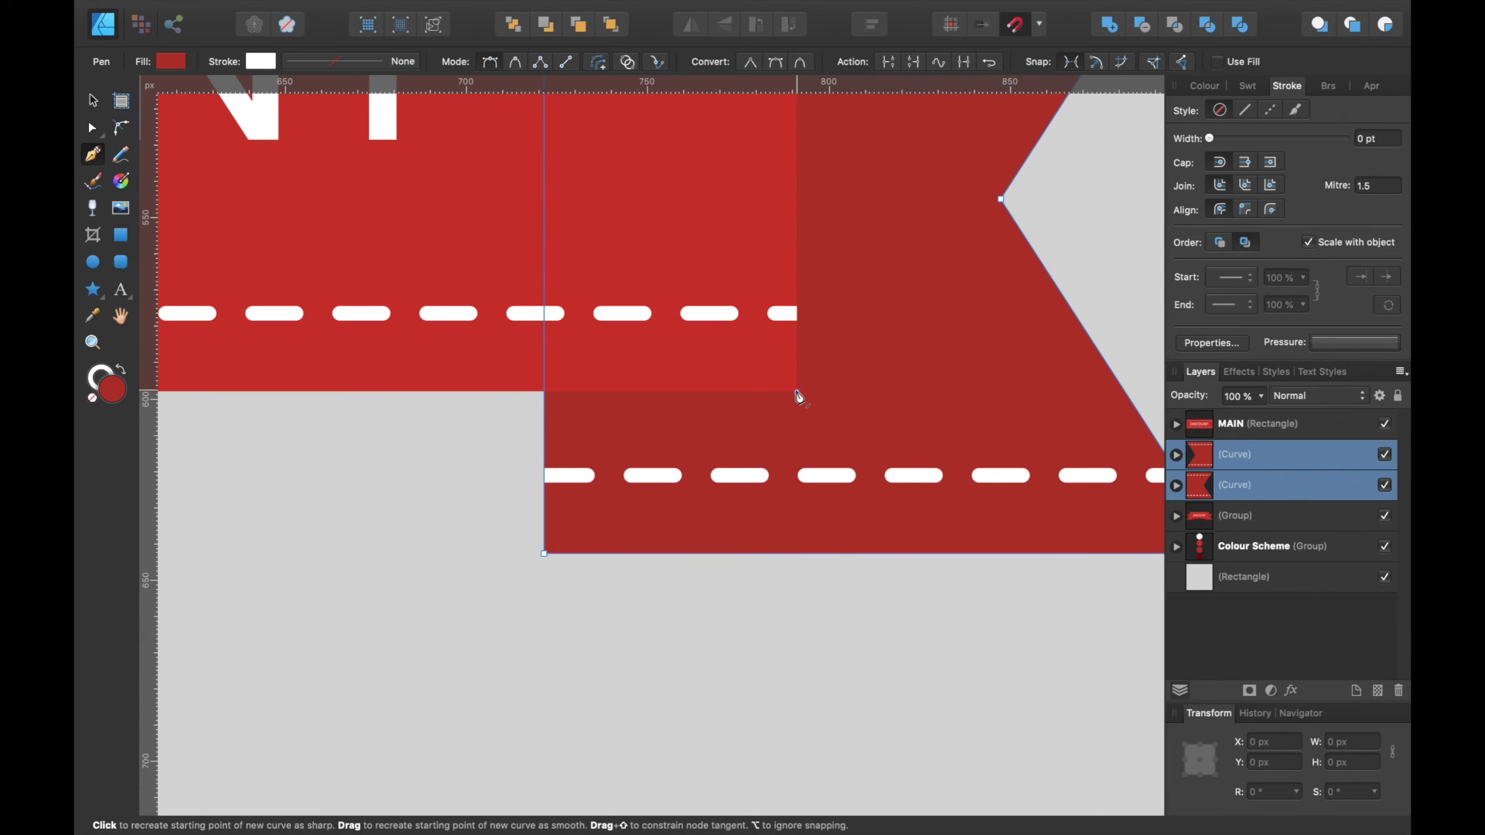
{"action": "left_click", "coordinate": [543, 392]}
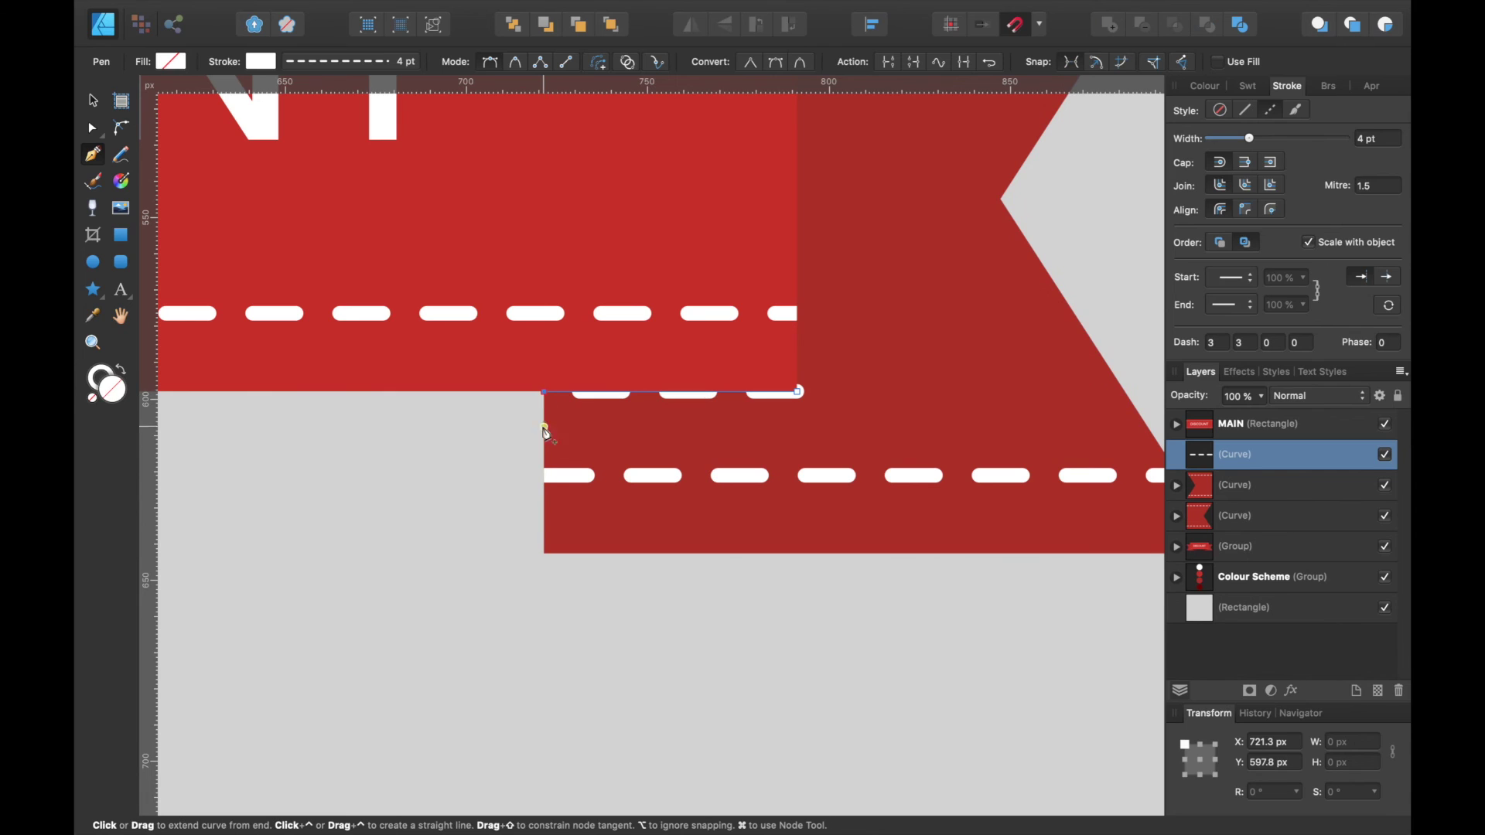
{"action": "left_click", "coordinate": [545, 552]}
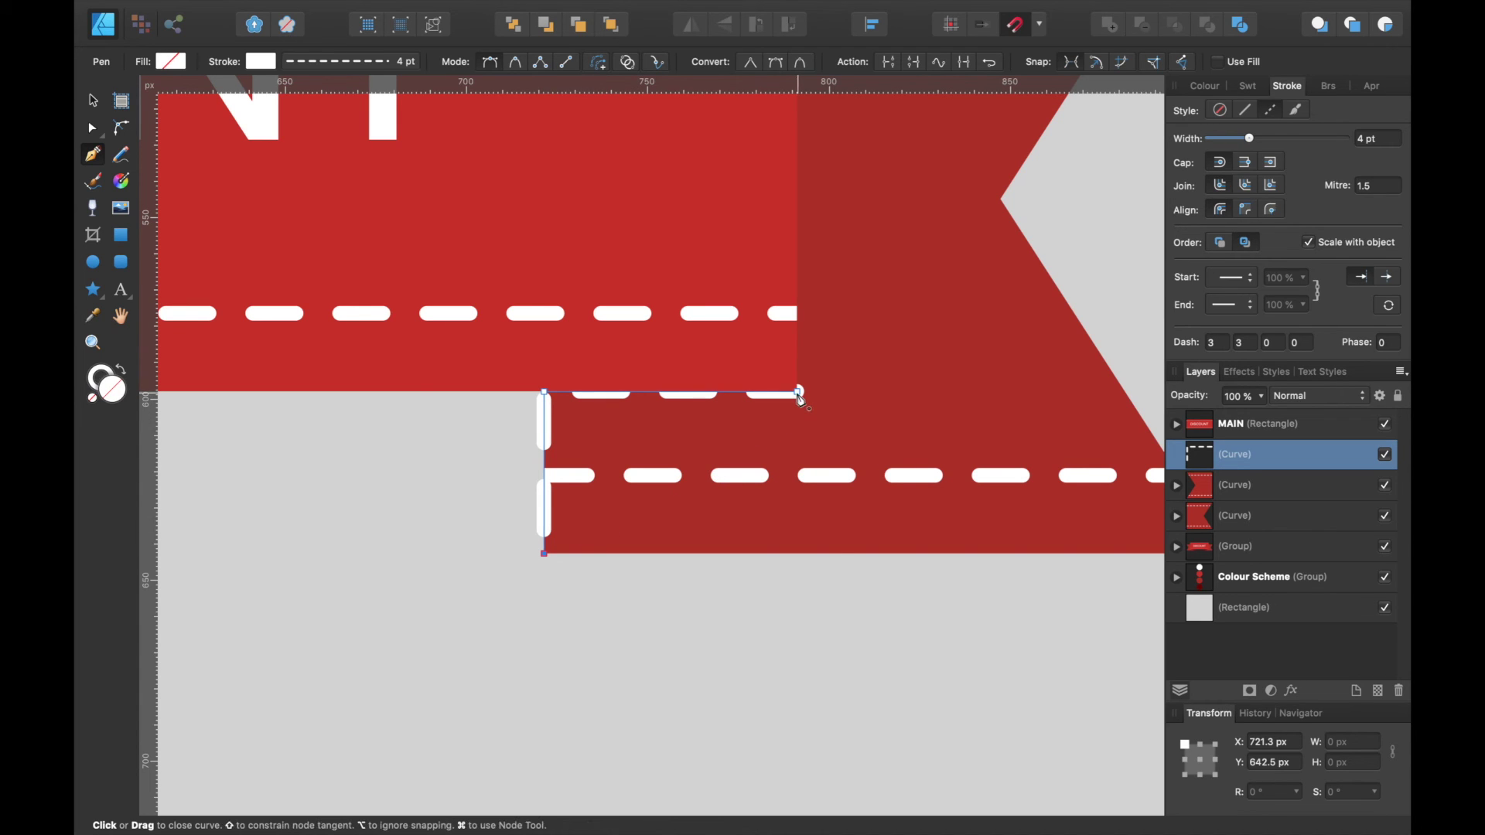
{"action": "left_click", "coordinate": [800, 396]}
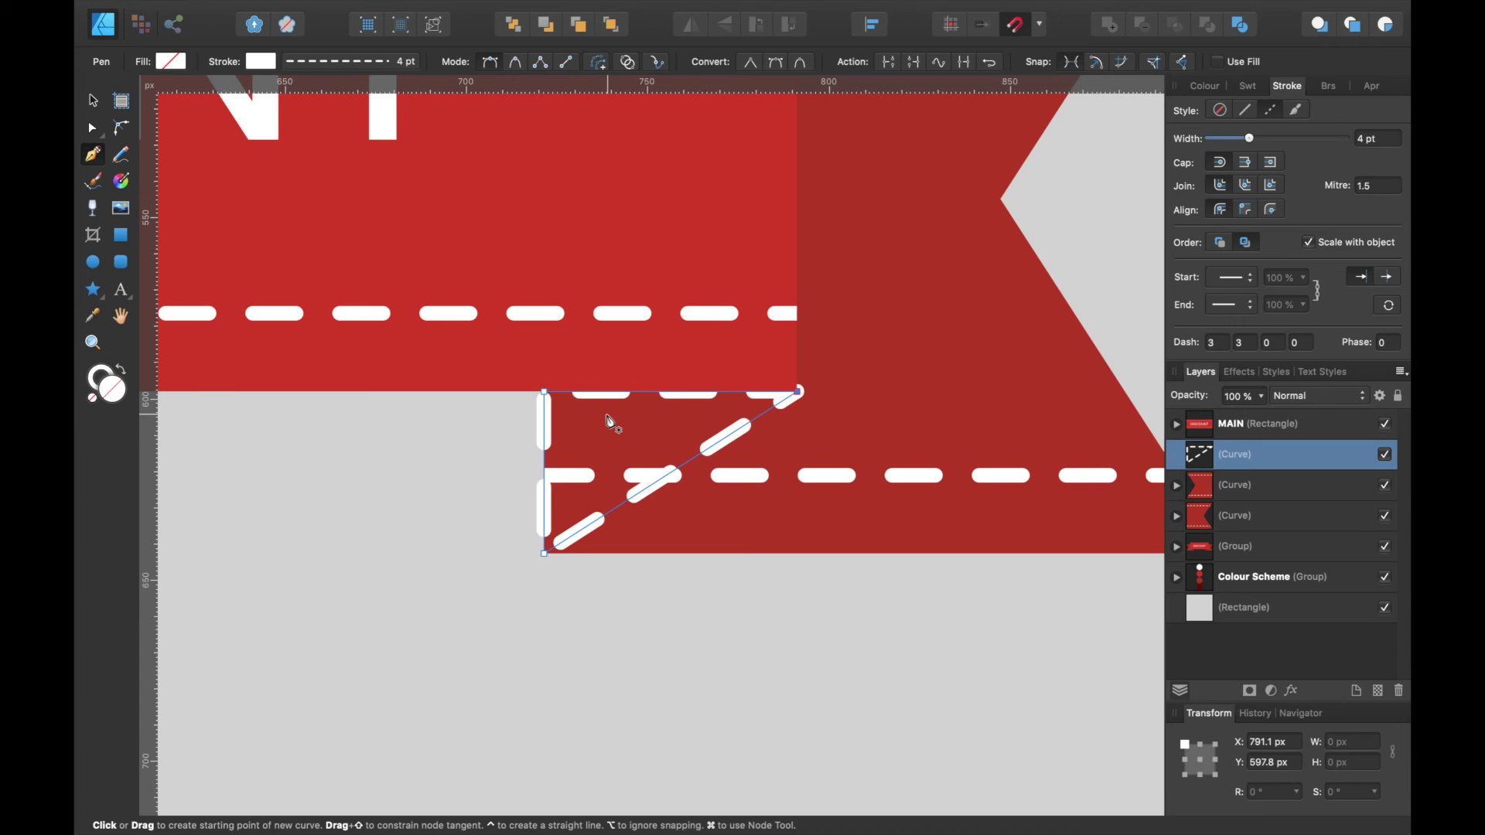
Step: Remove the triangle's dashed stroke and fill it with the darkest red sampled from the colour scheme circles
{"action": "left_click", "coordinate": [378, 60]}
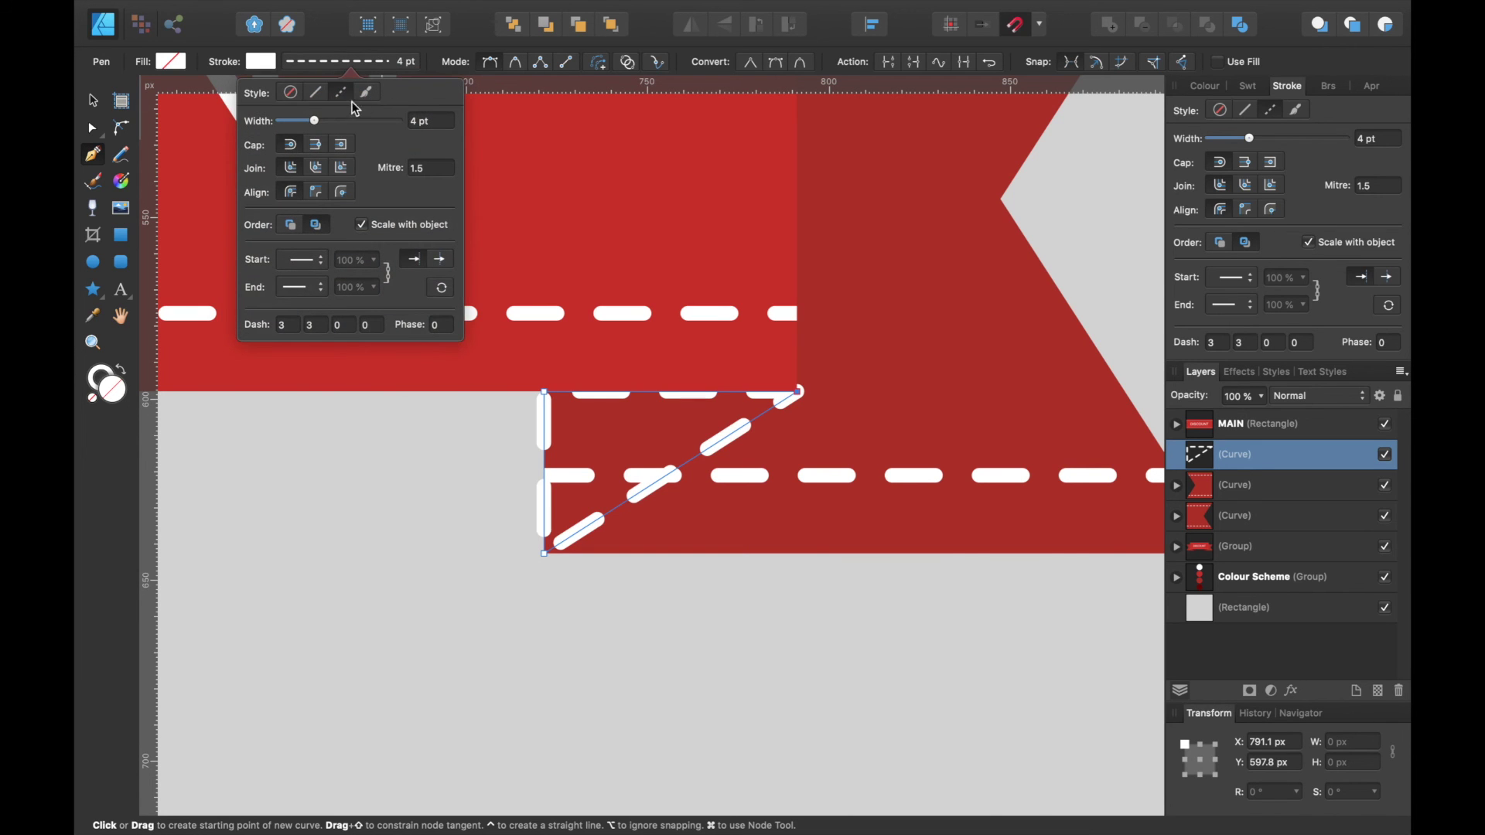
{"action": "left_click", "coordinate": [297, 95]}
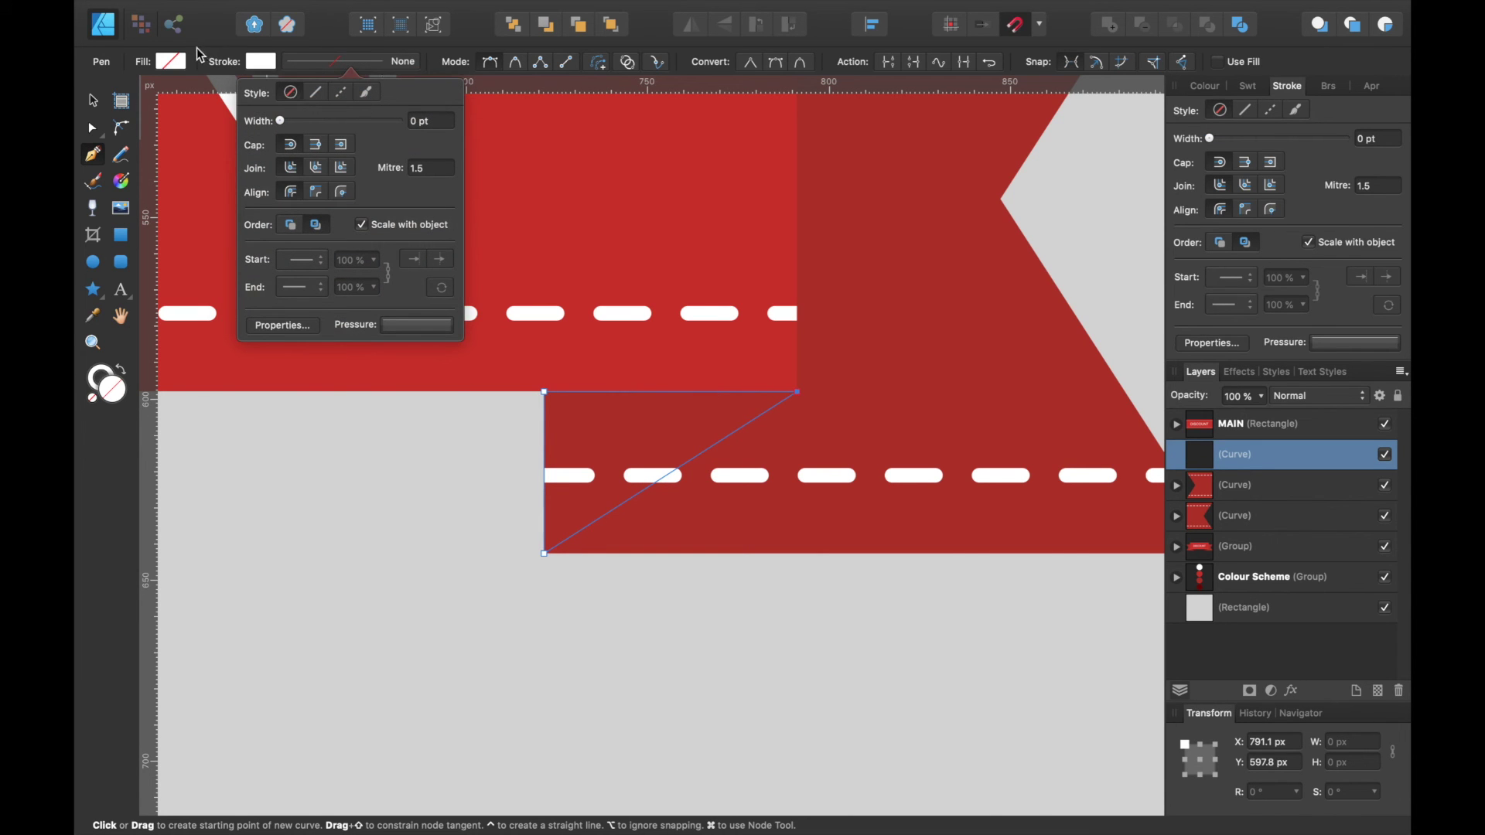
{"action": "left_click", "coordinate": [171, 61]}
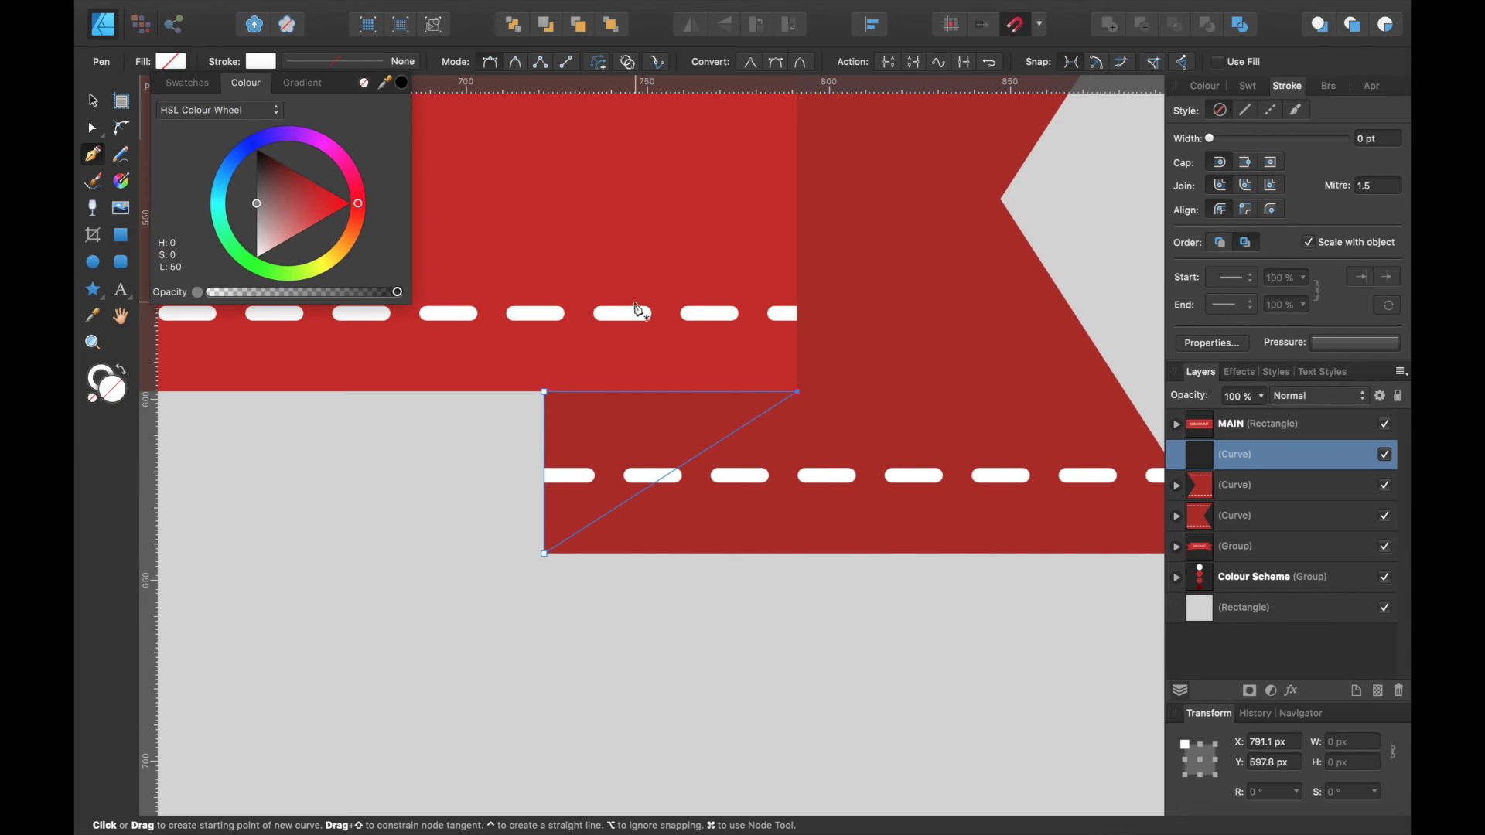
{"action": "scroll", "coordinate": [678, 342], "scroll_direction": "up", "scroll_amount": 10}
{"action": "scroll", "coordinate": [677, 342], "scroll_direction": "right", "scroll_amount": 5}
{"action": "scroll", "coordinate": [677, 342], "scroll_direction": "up", "scroll_amount": 6}
{"action": "scroll", "coordinate": [677, 342], "scroll_direction": "right", "scroll_amount": 3}
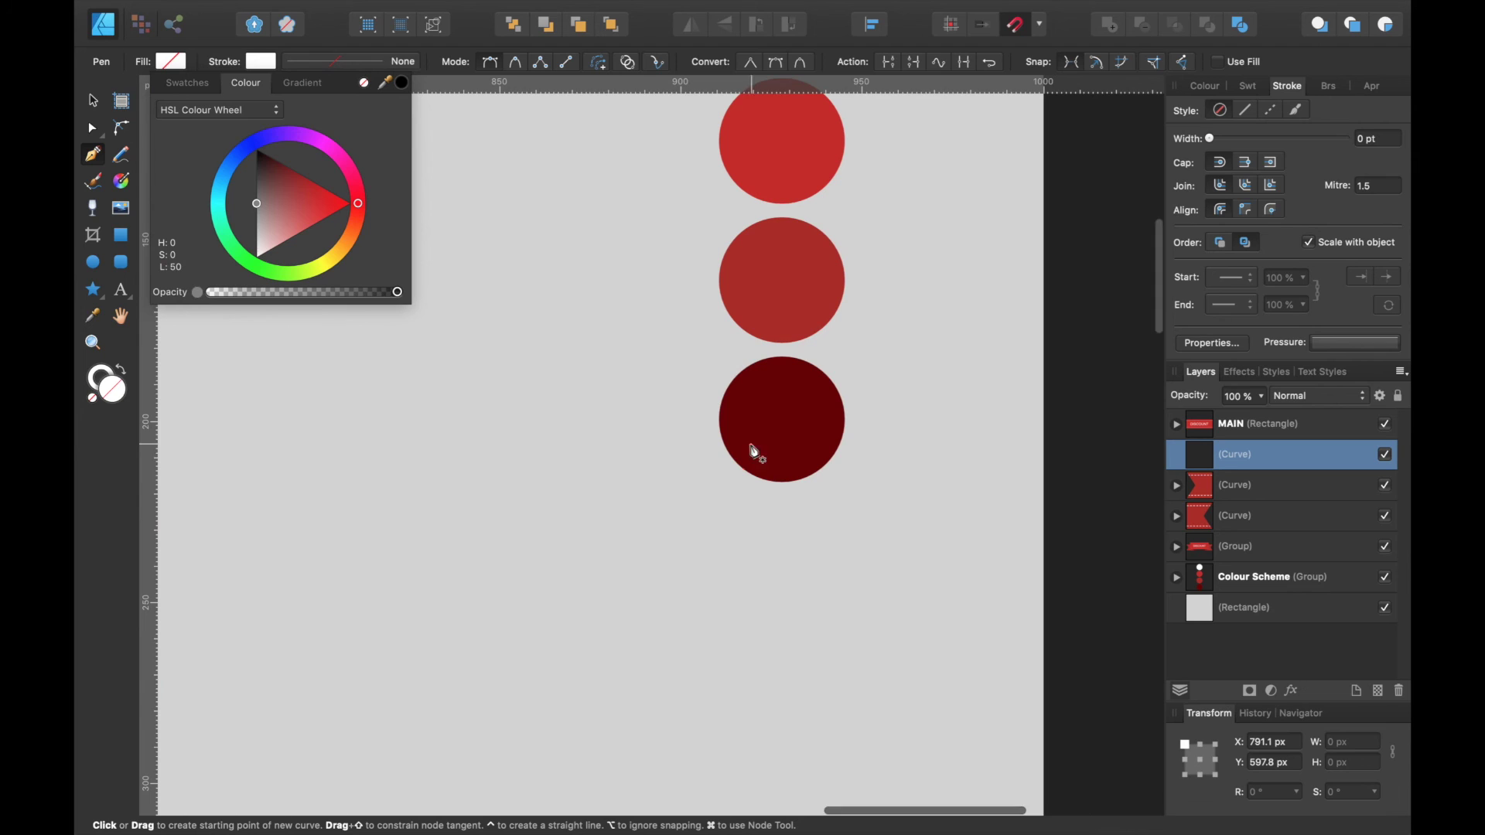
{"action": "left_click_drag", "start_coordinate": [384, 83], "coordinate": [789, 410]}
{"action": "left_click", "coordinate": [402, 83]}
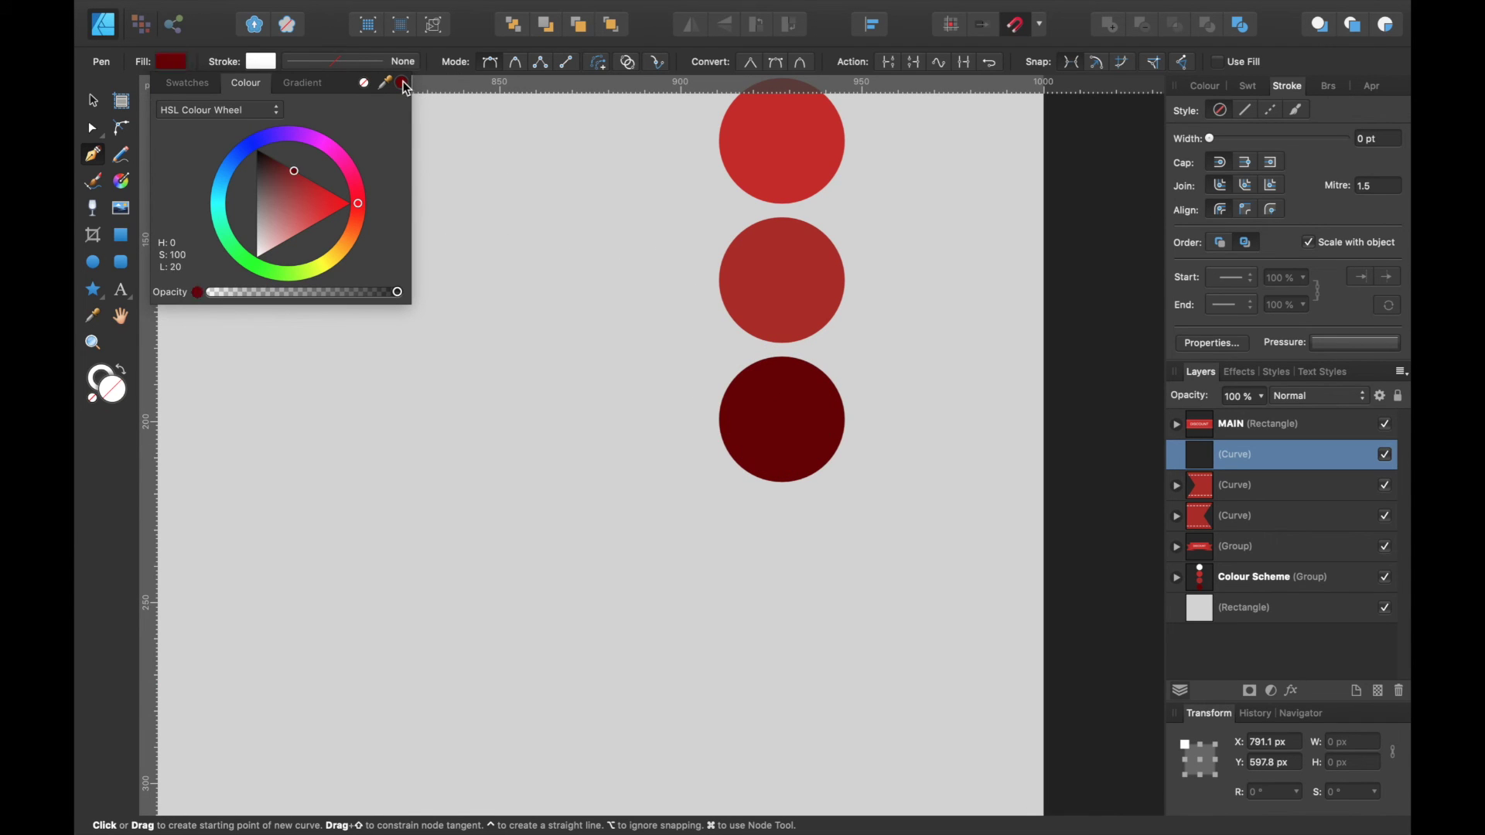
{"action": "scroll", "coordinate": [647, 425], "scroll_direction": "down", "scroll_amount": 5}
{"action": "scroll", "coordinate": [646, 425], "scroll_direction": "up", "scroll_amount": 5}
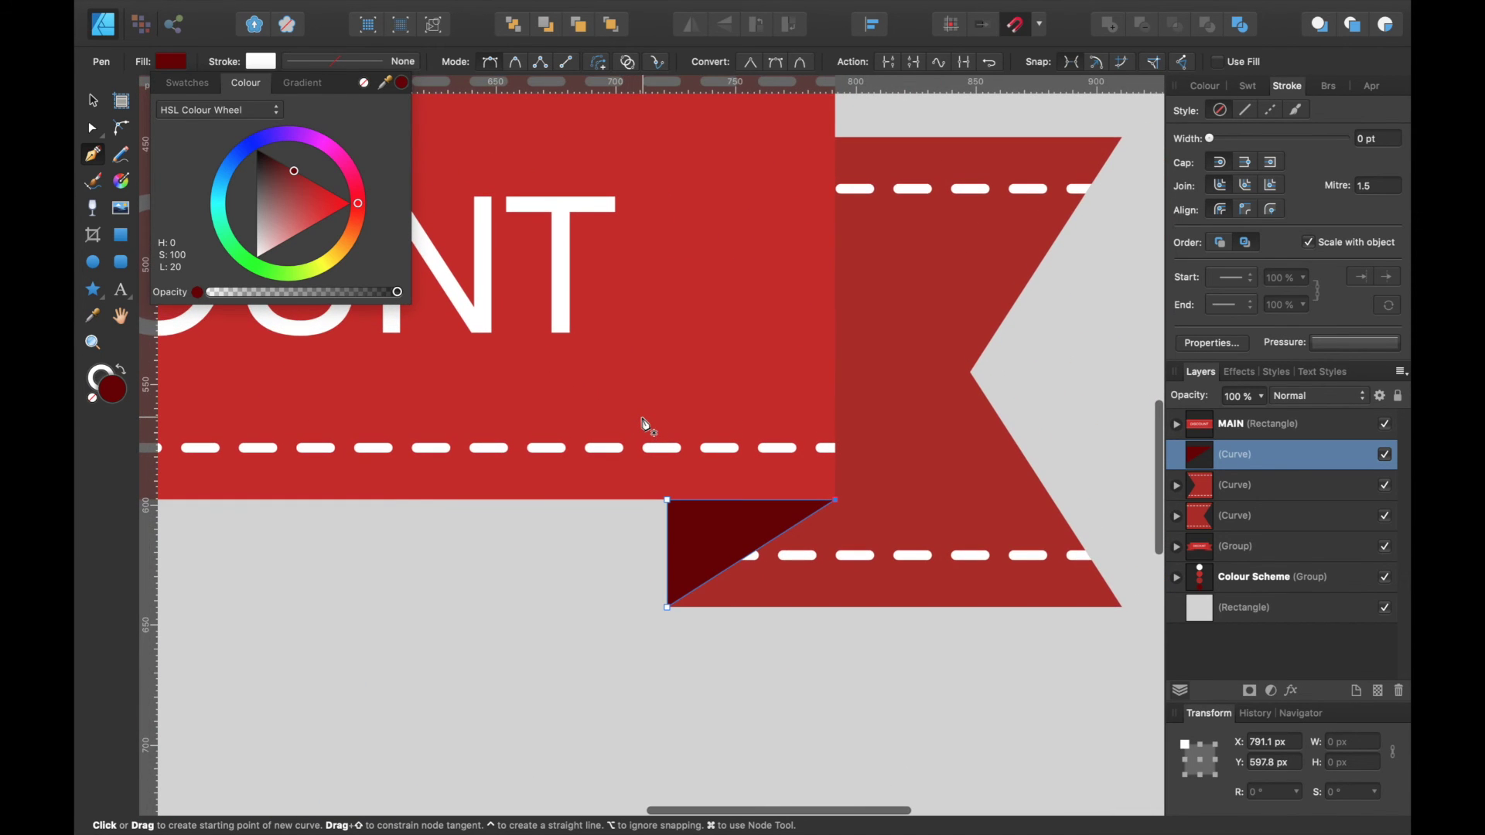
Step: Duplicate the dark red fold triangle, flip the copy horizontally, and move it under the panel's lower left corner at X 208.9 px, Y 597.8 px
{"action": "key", "text": "v"}
{"action": "scroll", "coordinate": [707, 338], "scroll_direction": "down", "scroll_amount": 3}
{"action": "scroll", "coordinate": [708, 338], "scroll_direction": "left", "scroll_amount": 5}
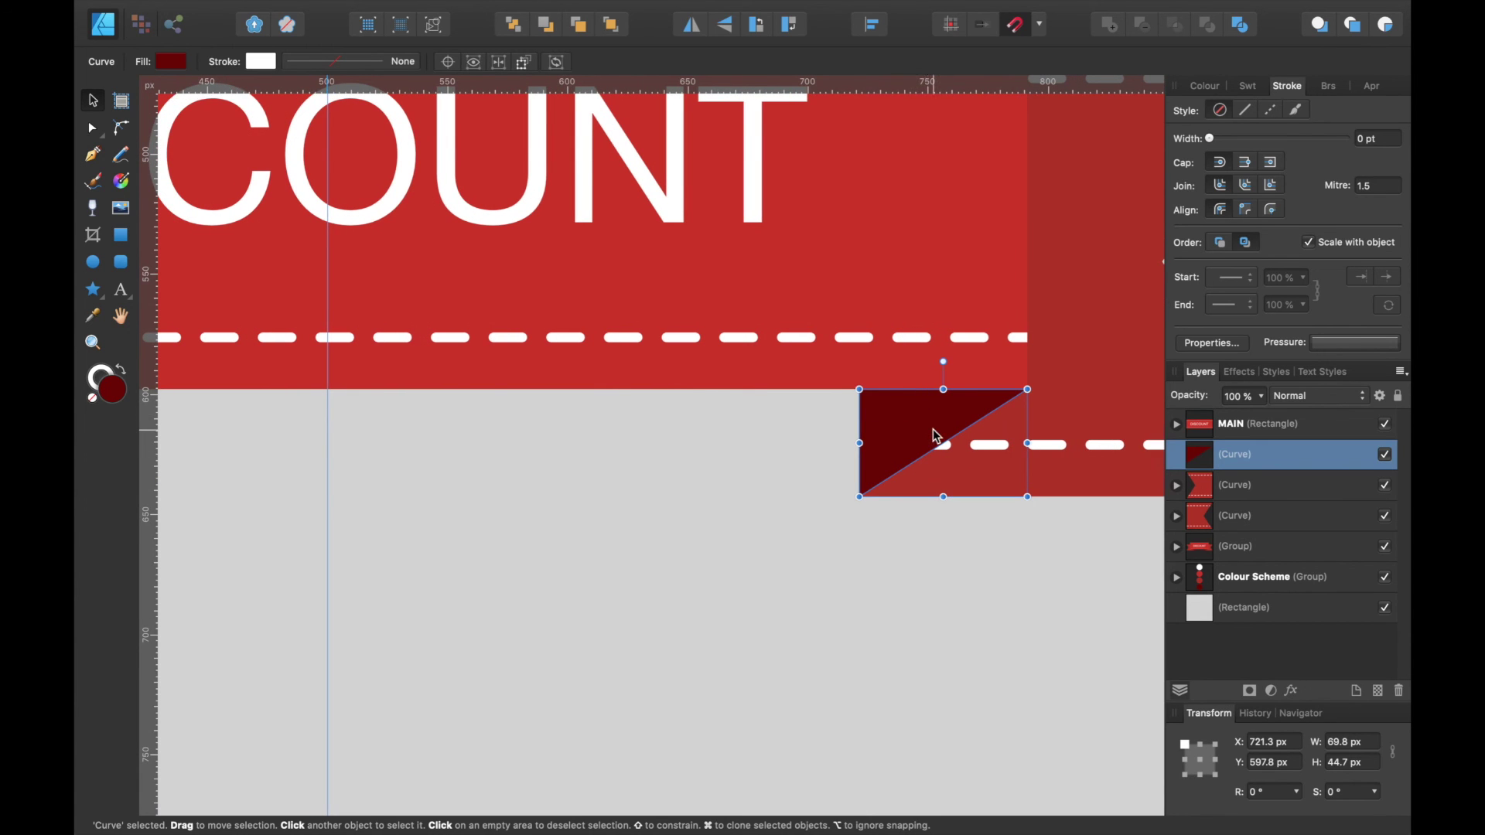
{"action": "scroll", "coordinate": [933, 436], "scroll_direction": "left", "scroll_amount": 10}
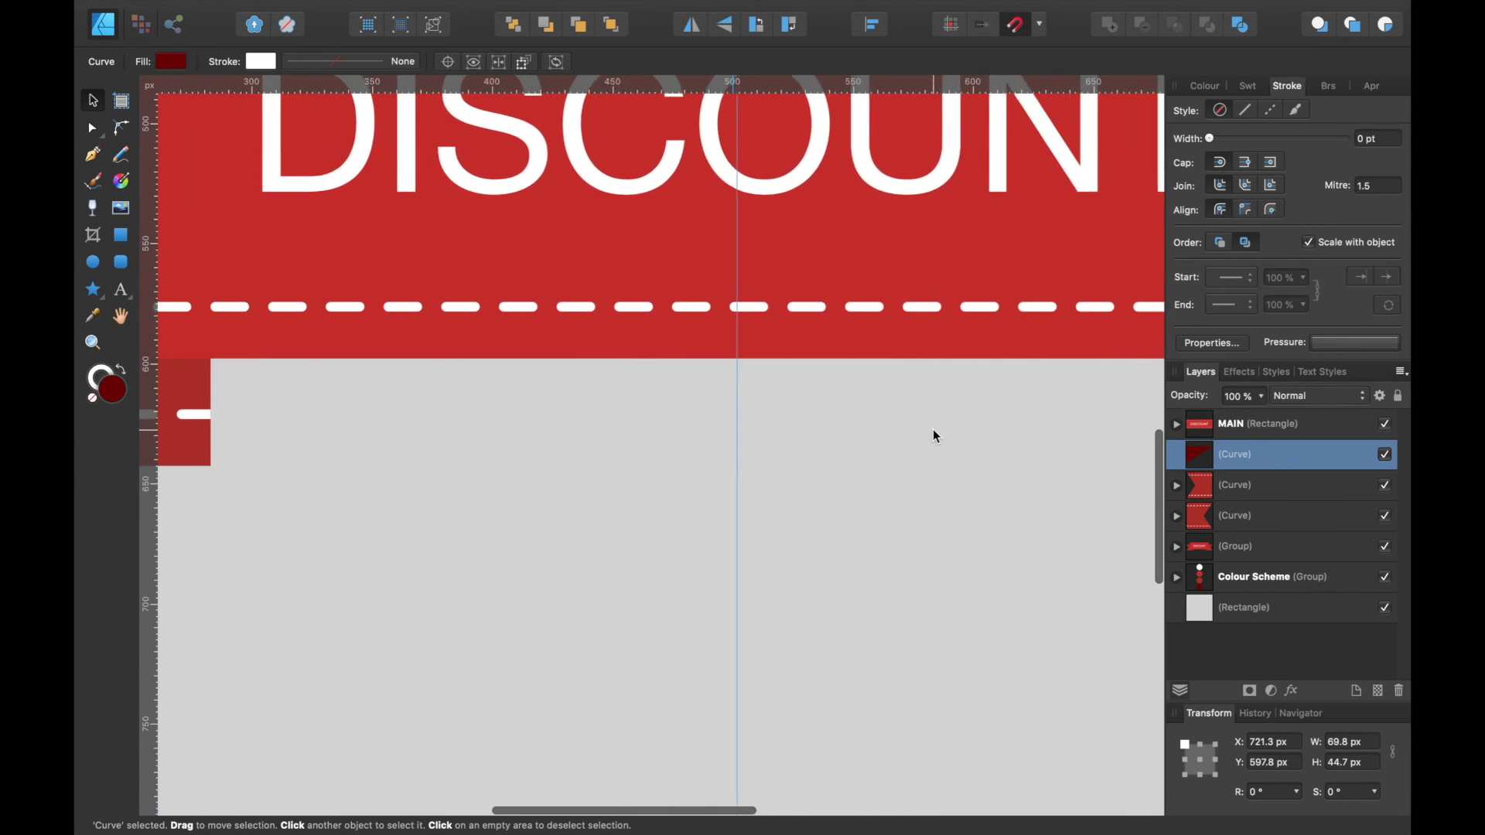
{"action": "scroll", "coordinate": [934, 436], "scroll_direction": "right", "scroll_amount": 13}
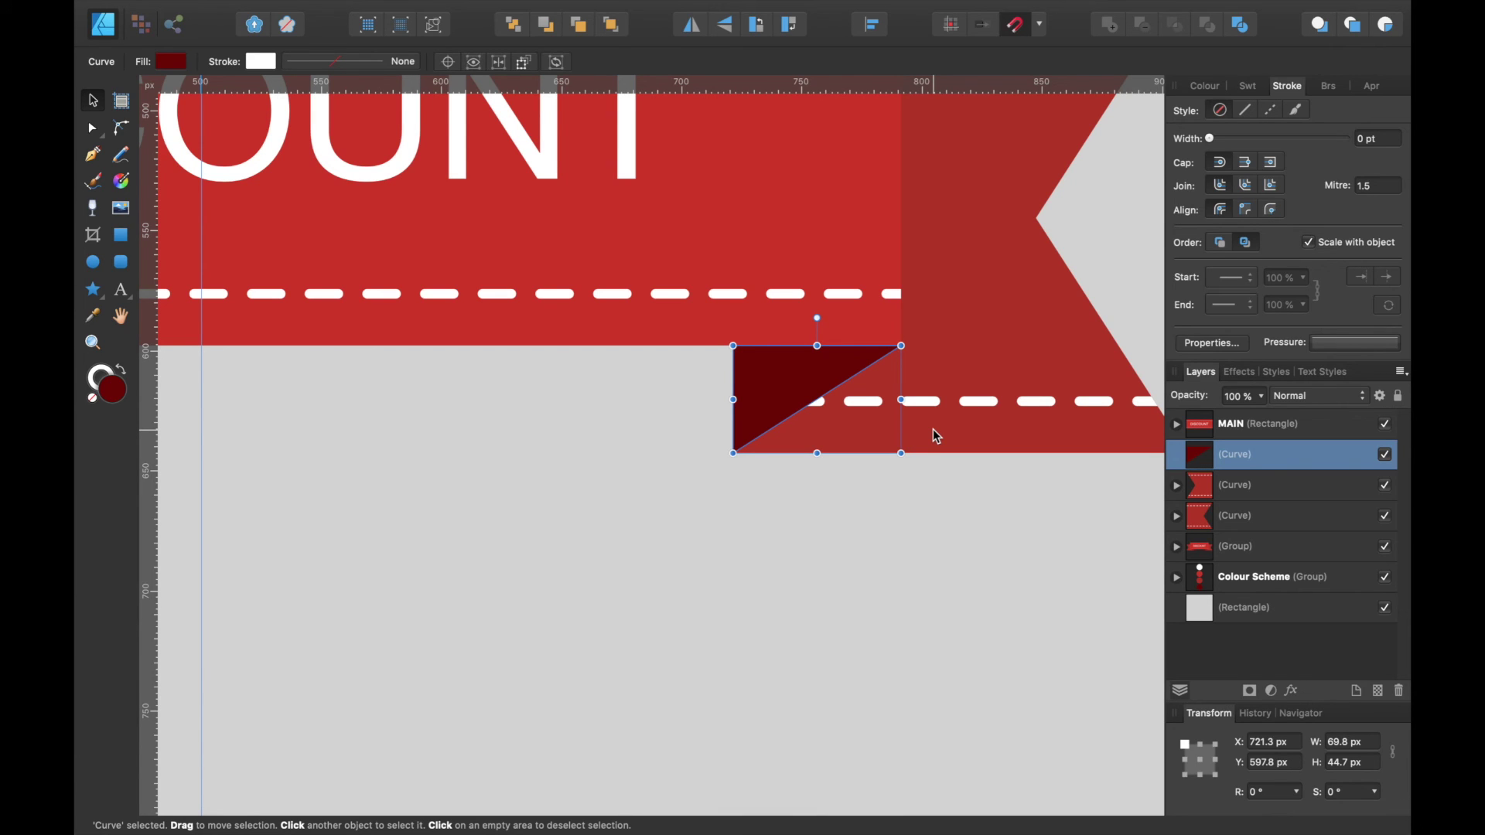
{"action": "key", "text": "super+j"}
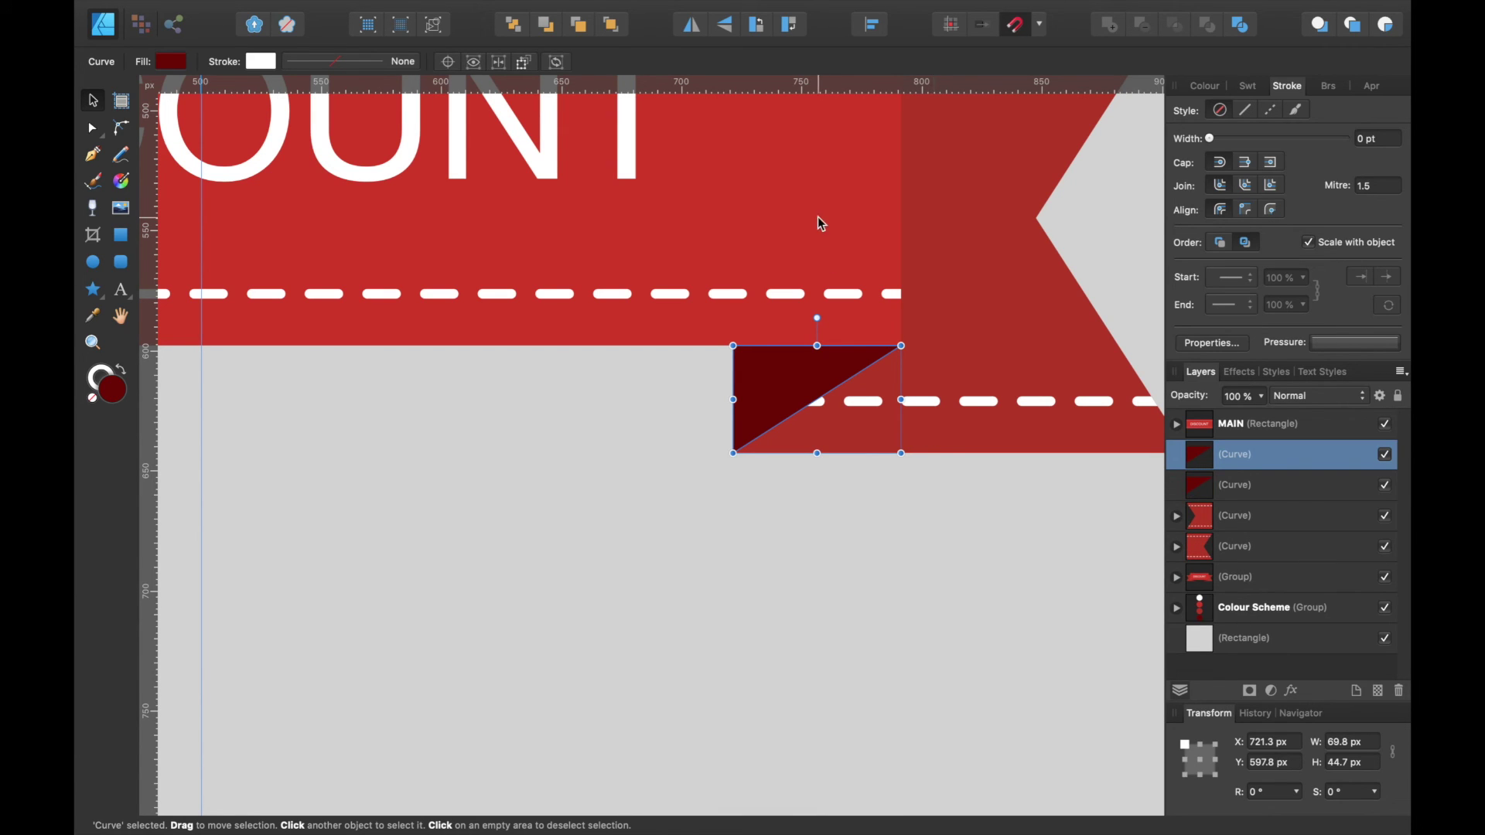
{"action": "left_click", "coordinate": [690, 27]}
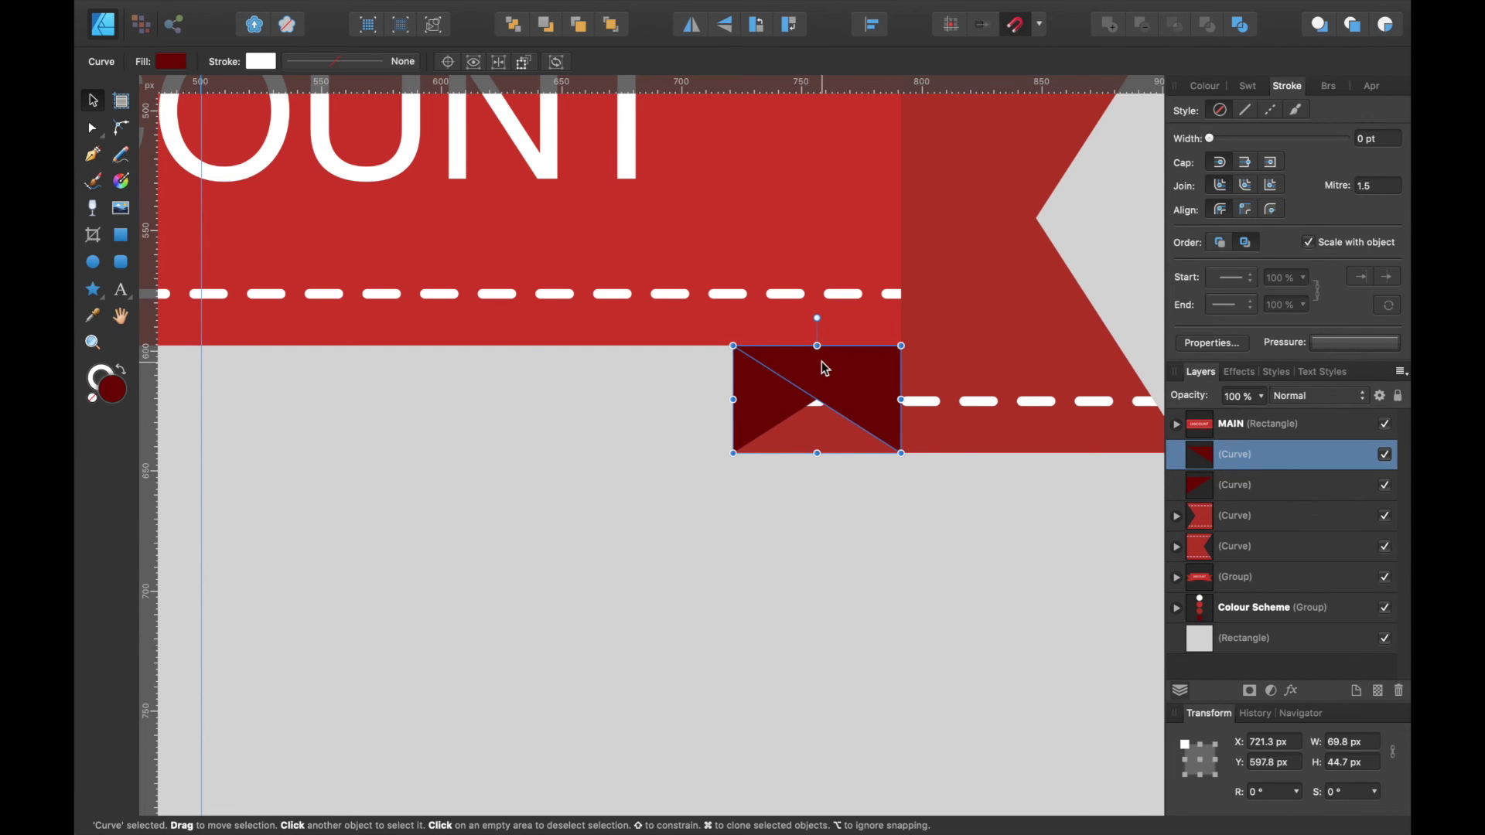
{"action": "scroll", "coordinate": [821, 360], "scroll_direction": "down", "scroll_amount": 2}
{"action": "scroll", "coordinate": [821, 360], "scroll_direction": "down", "scroll_amount": 3}
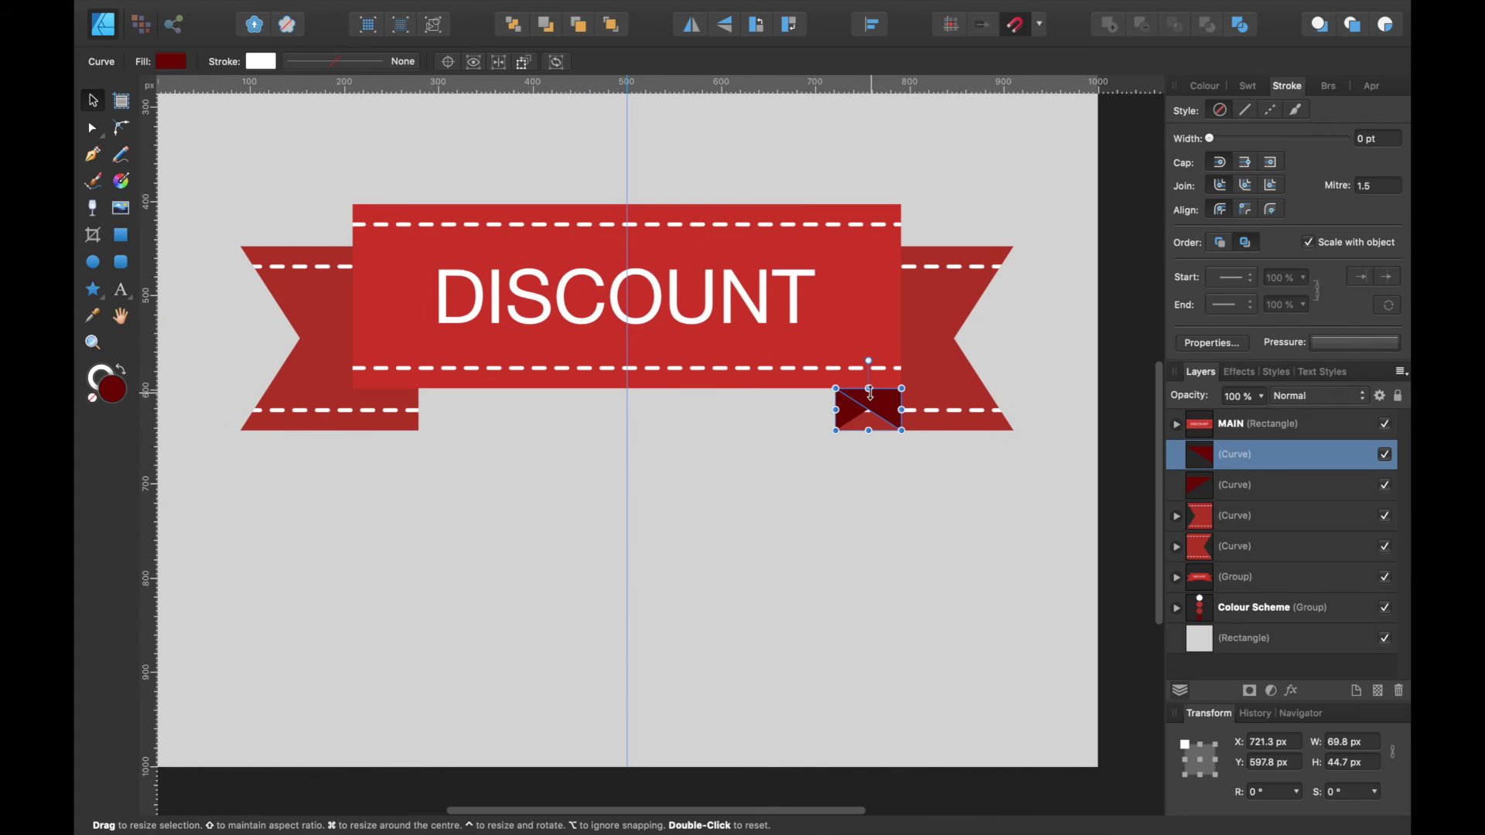
{"action": "left_click_drag", "start_coordinate": [879, 399], "coordinate": [394, 415]}
Step: Remove the vertical centre guide from the artboard and clear the selection
{"action": "scroll", "coordinate": [649, 509], "scroll_direction": "right", "scroll_amount": 2}
{"action": "scroll", "coordinate": [650, 508], "scroll_direction": "down", "scroll_amount": 1}
{"action": "scroll", "coordinate": [650, 509], "scroll_direction": "up", "scroll_amount": 2}
{"action": "scroll", "coordinate": [650, 509], "scroll_direction": "left", "scroll_amount": 1}
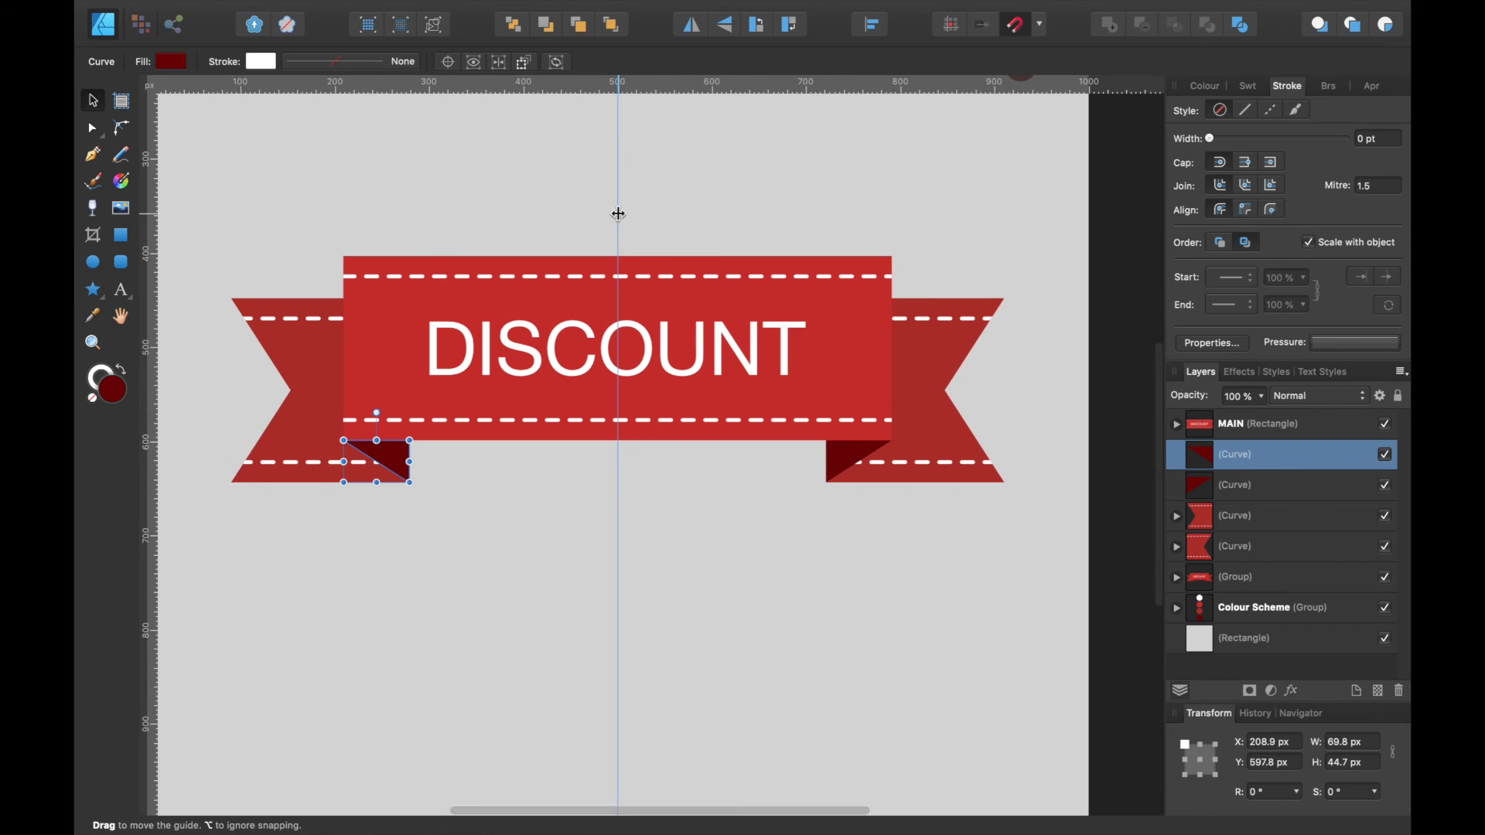
{"action": "left_click_drag", "start_coordinate": [617, 216], "coordinate": [148, 207]}
{"action": "scroll", "coordinate": [616, 231], "scroll_direction": "down", "scroll_amount": 4}
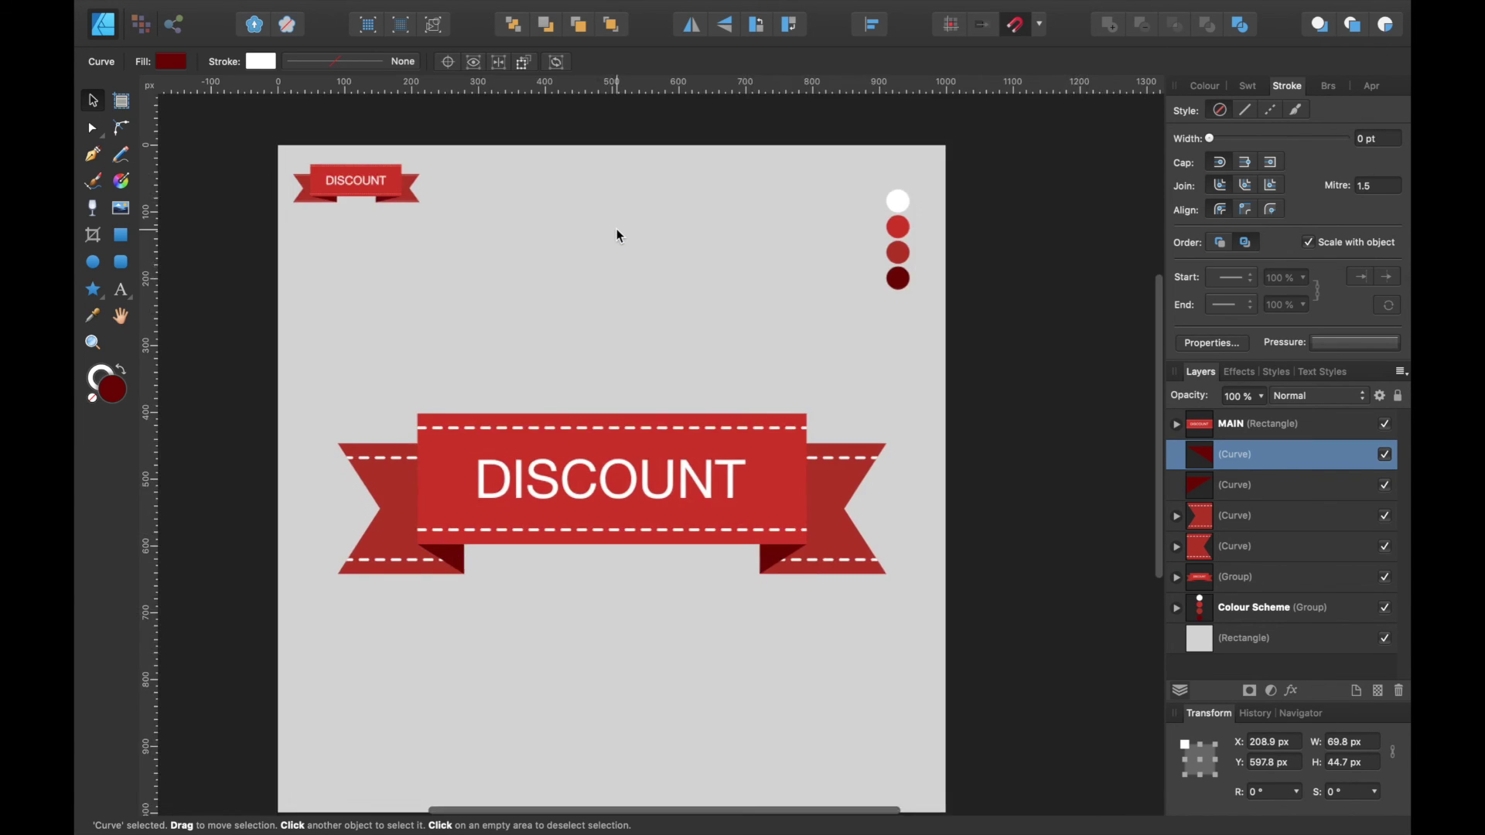
{"action": "scroll", "coordinate": [616, 231], "scroll_direction": "down", "scroll_amount": 2}
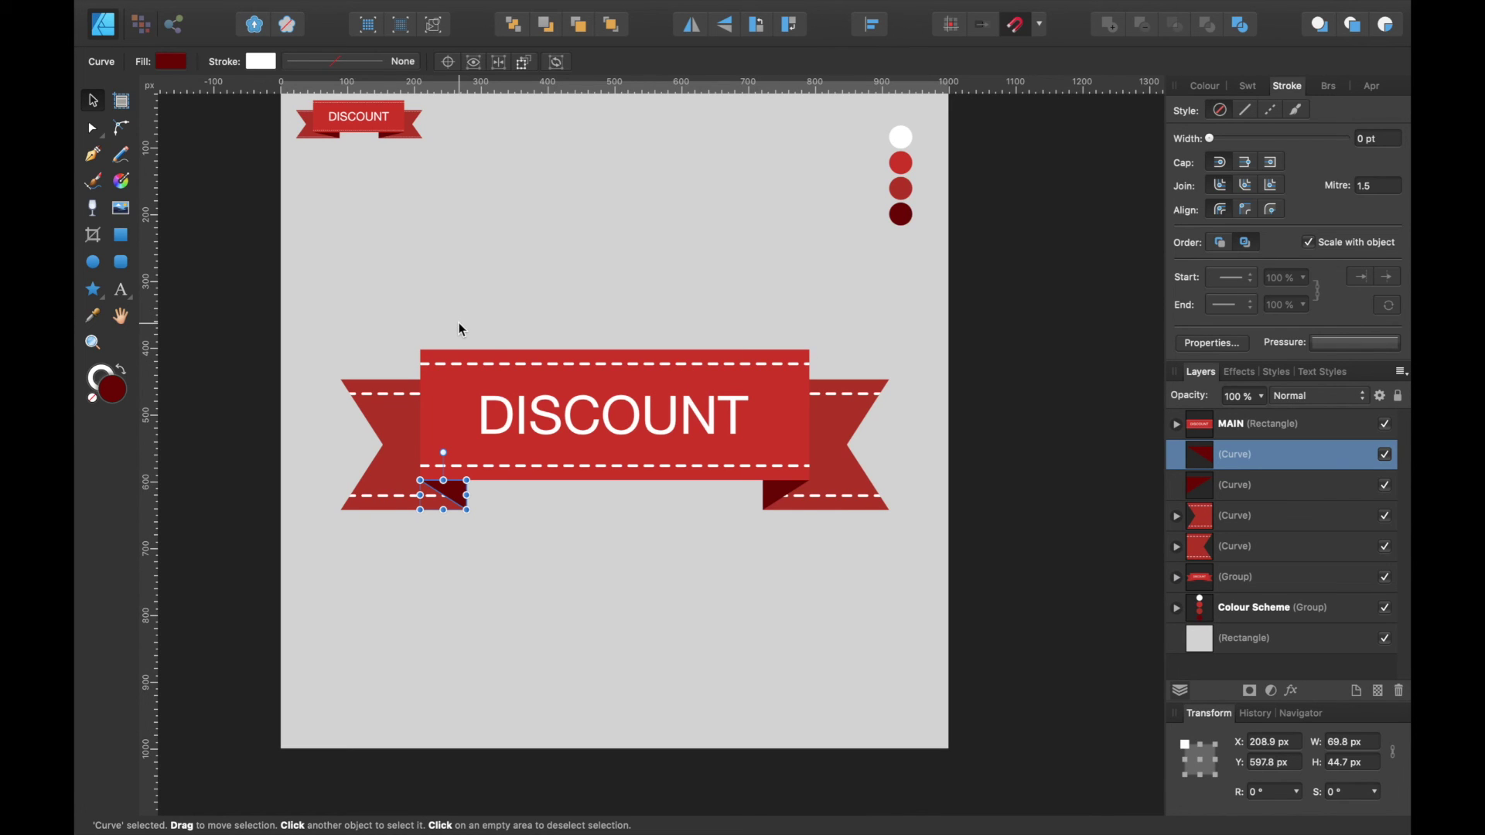
{"action": "left_click", "coordinate": [473, 244]}
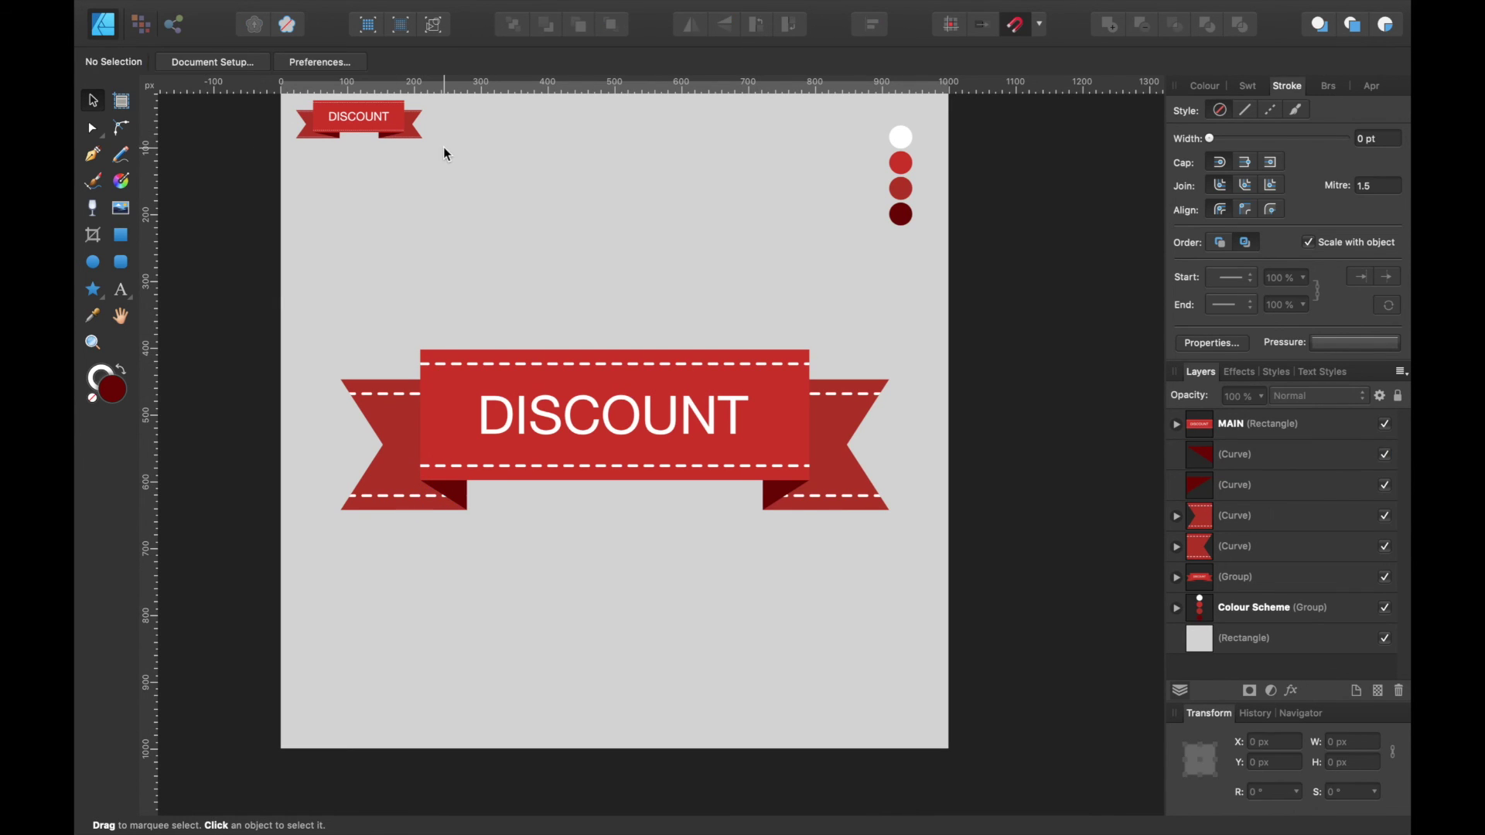
Step: Examine how the SUMMER SALE NOW ON! example ribbon is built, inspecting its upper notched tail and the skewed SUMMER SALE panel
{"action": "scroll", "coordinate": [445, 151], "scroll_direction": "up", "scroll_amount": 2}
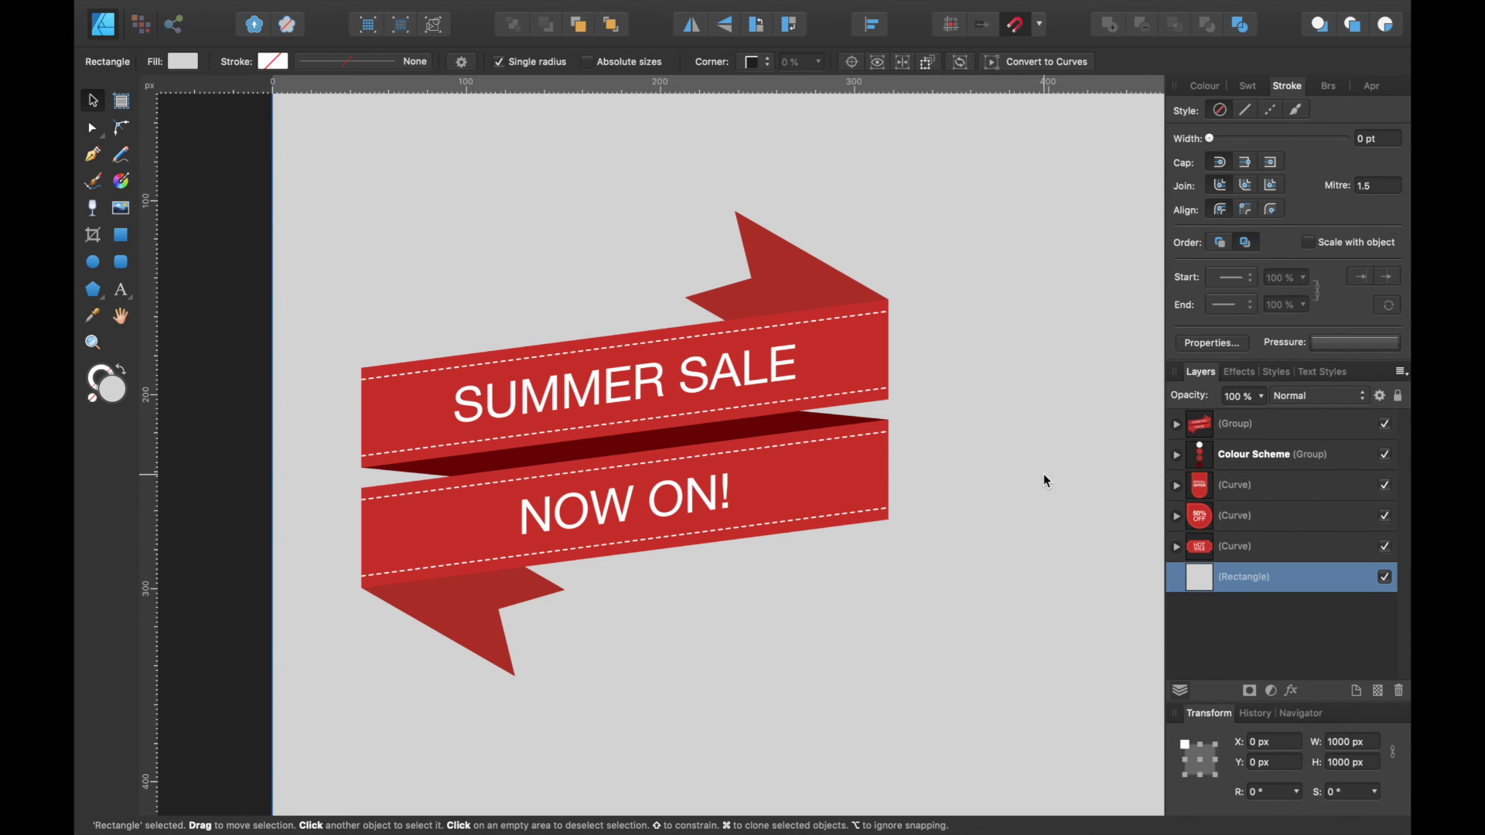
{"action": "scroll", "coordinate": [1043, 473], "scroll_direction": "left", "scroll_amount": 2}
{"action": "scroll", "coordinate": [1043, 472], "scroll_direction": "up", "scroll_amount": 2}
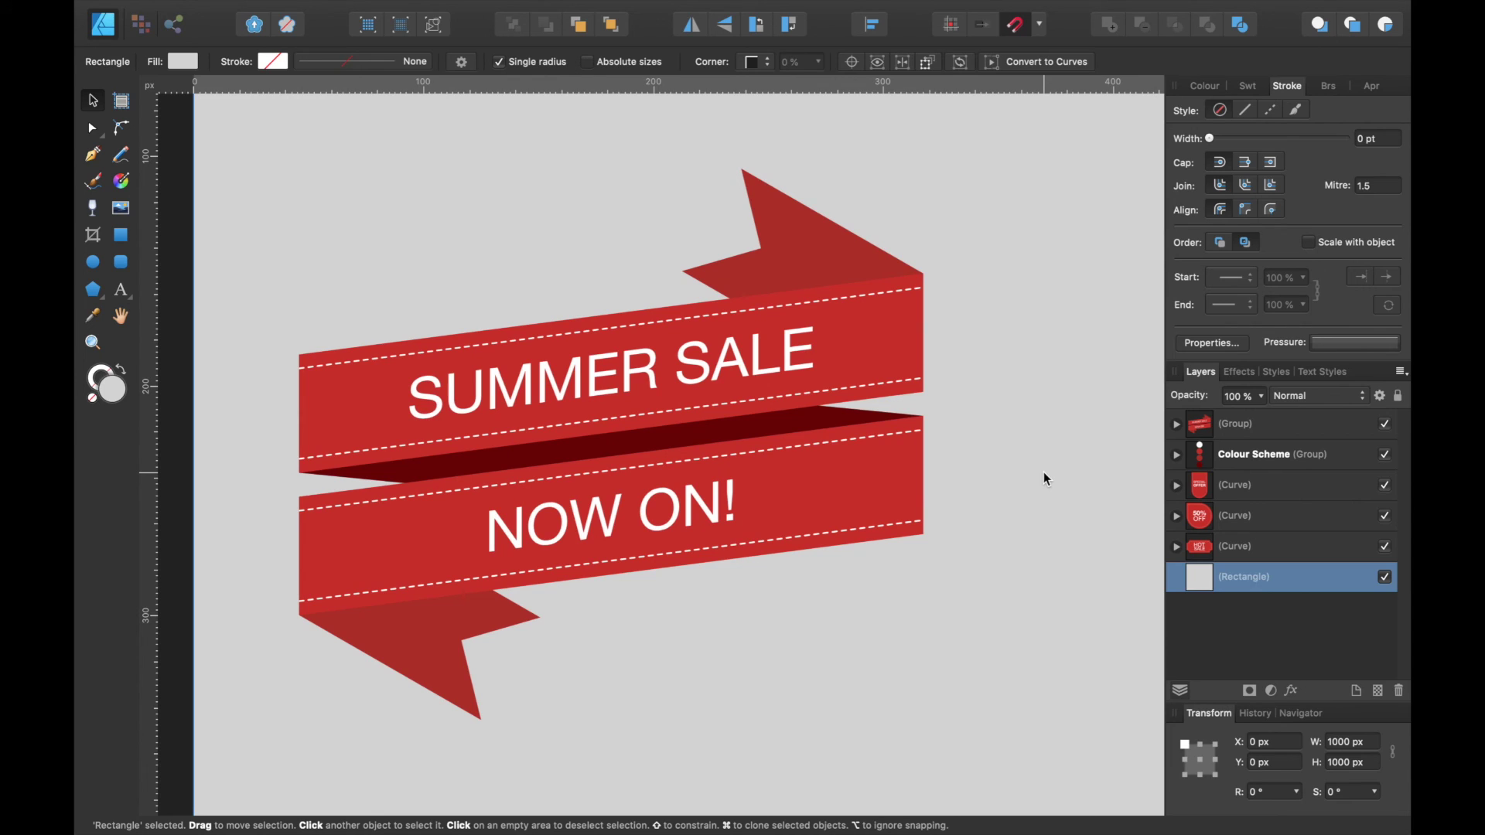
{"action": "double_click", "coordinate": [854, 261]}
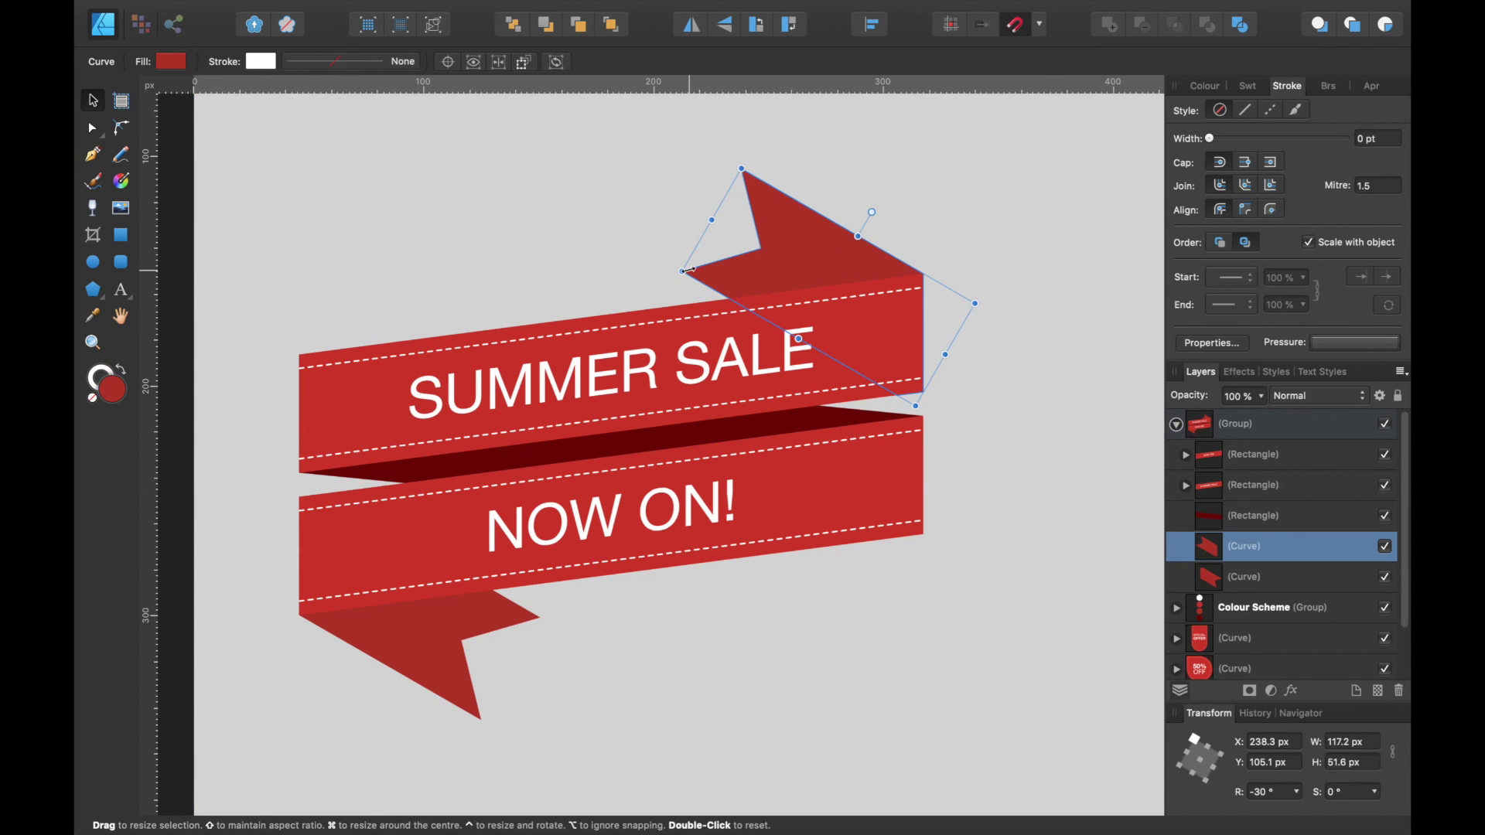
{"action": "left_click", "coordinate": [631, 418]}
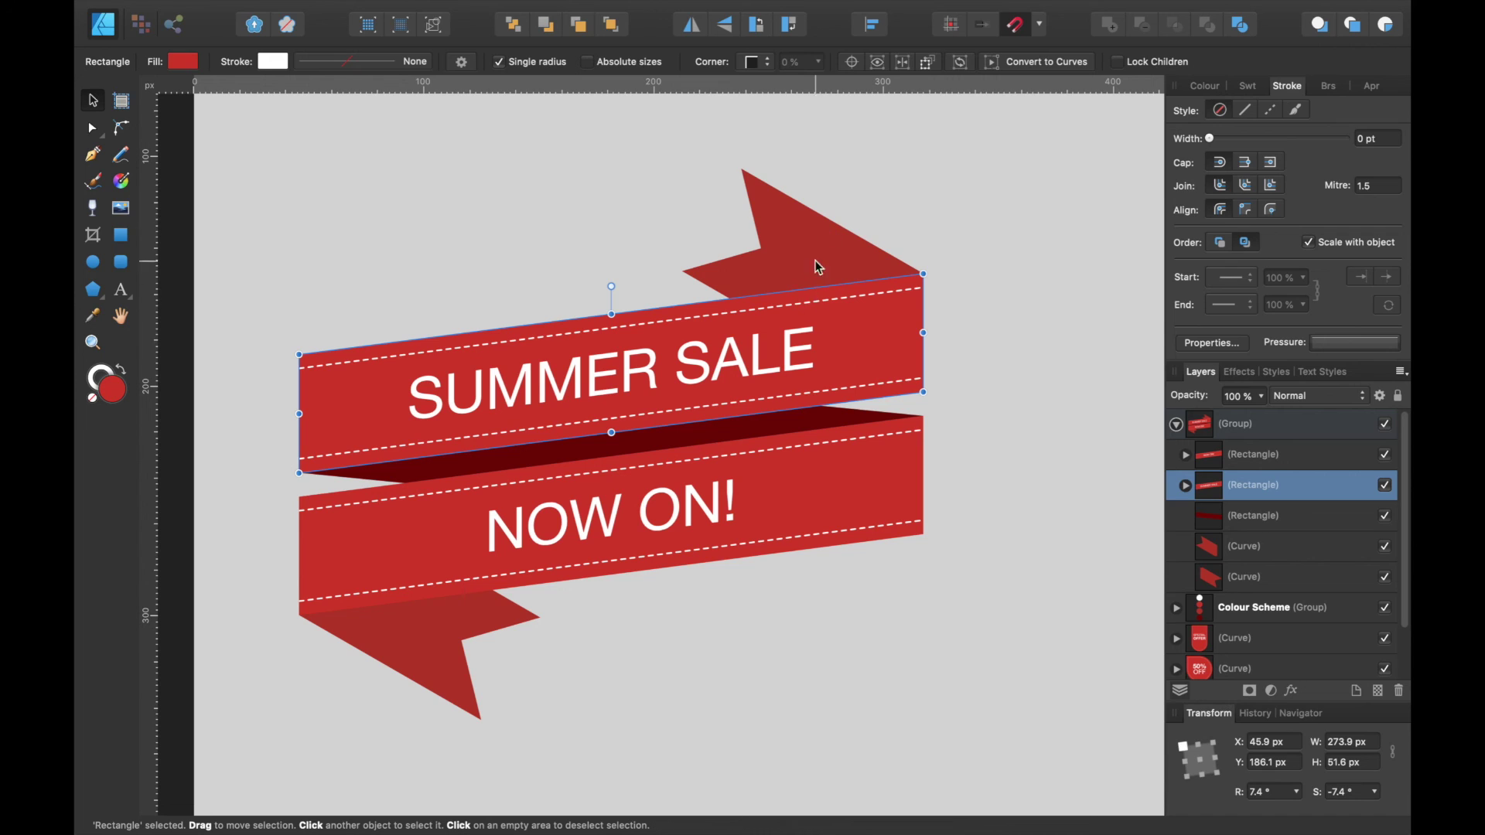
Step: Inspect the dark fold rectangle that joins the SUMMER SALE and NOW ON! panels of the example ribbon
{"action": "left_click", "coordinate": [710, 433]}
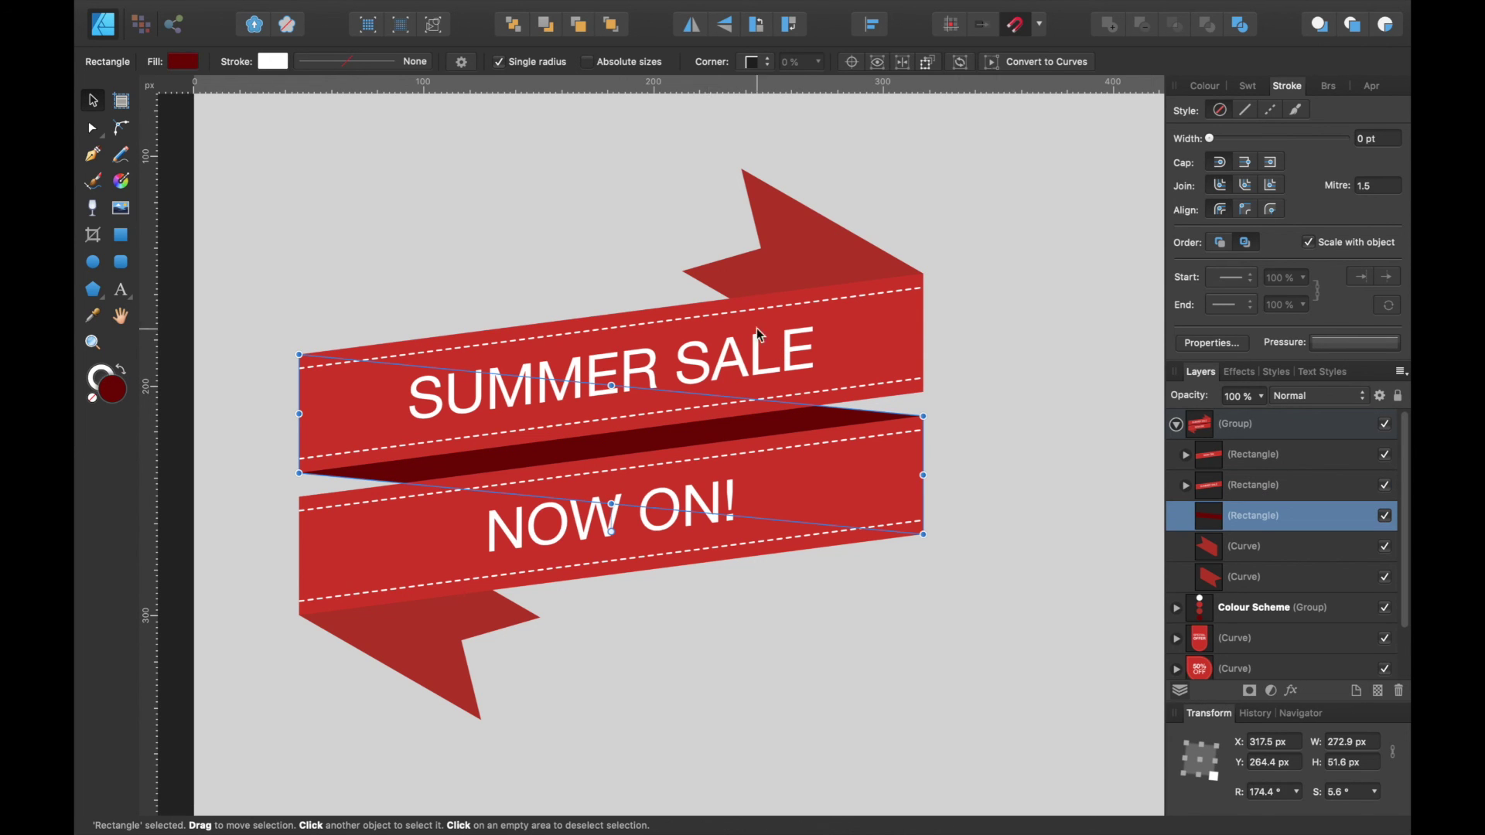
{"action": "scroll", "coordinate": [695, 619], "scroll_direction": "down", "scroll_amount": 5}
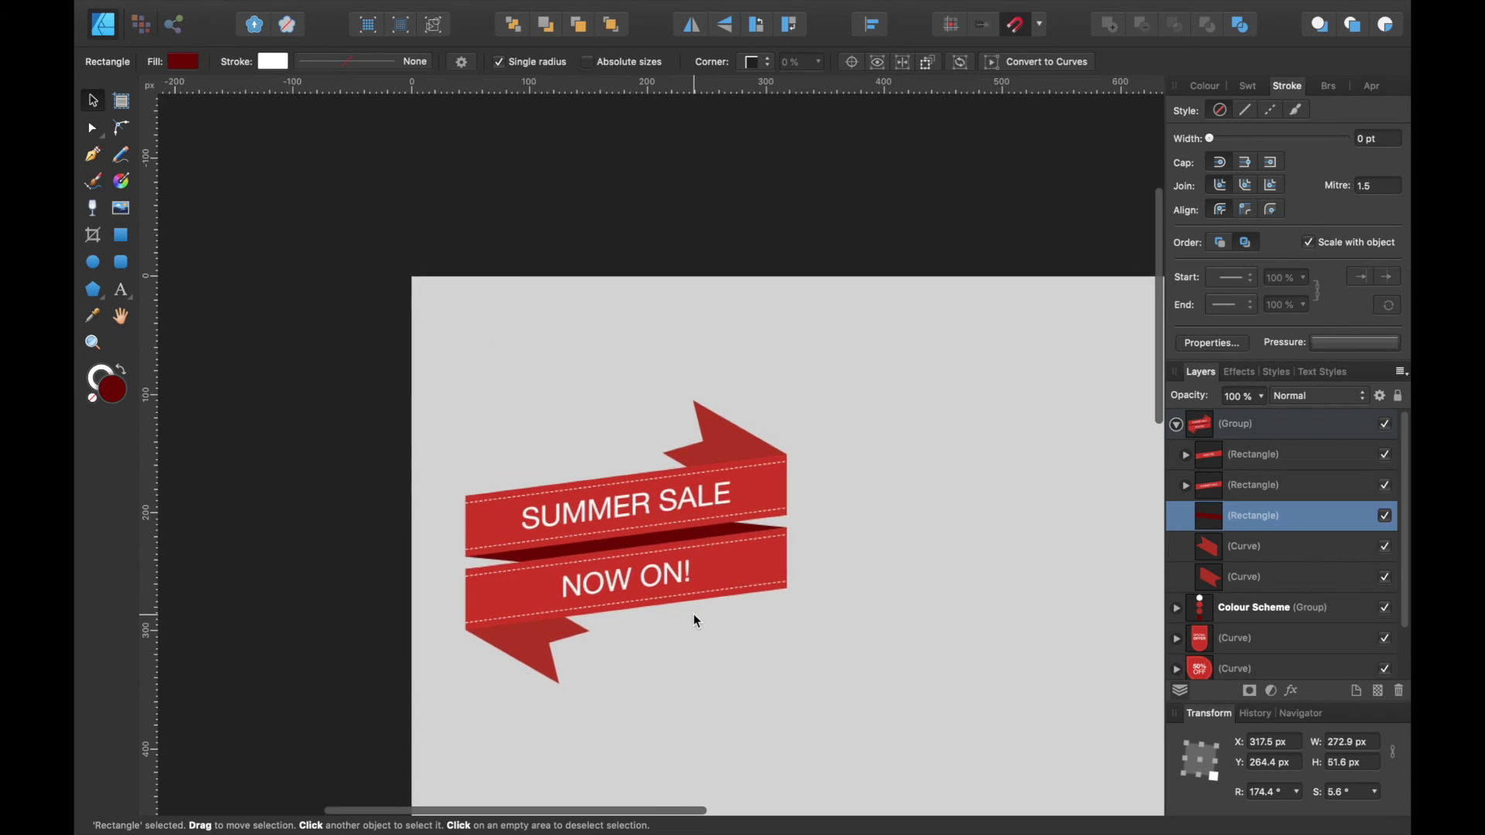
{"action": "scroll", "coordinate": [693, 616], "scroll_direction": "up", "scroll_amount": 3}
Step: Move the skewed SUMMER SALE panel off the ribbon to X 175.1 px, Y 383.5 px and try shearing its right side upward
{"action": "left_click", "coordinate": [827, 329]}
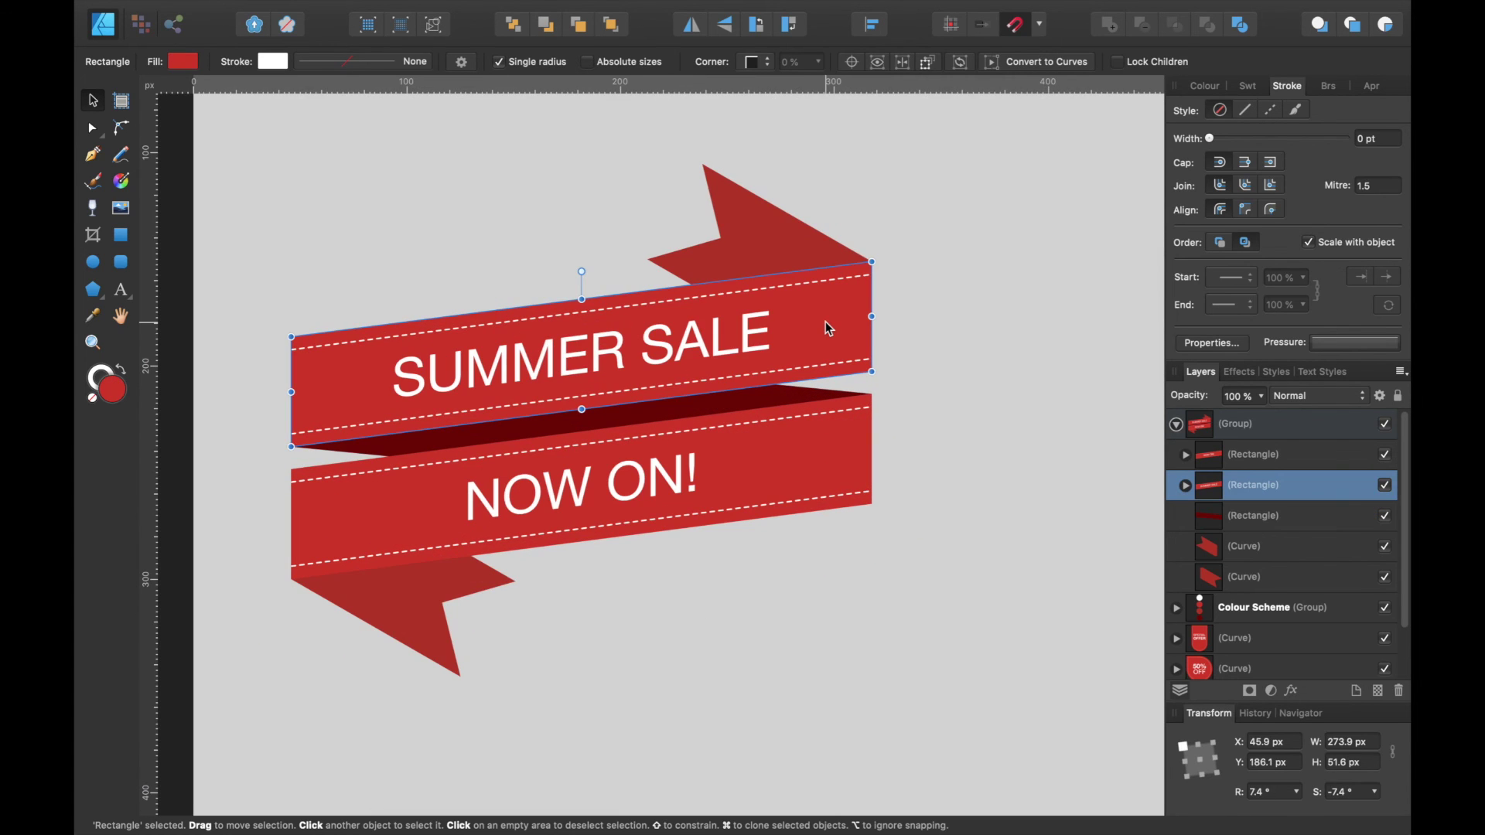
{"action": "left_click_drag", "start_coordinate": [824, 321], "coordinate": [893, 453]}
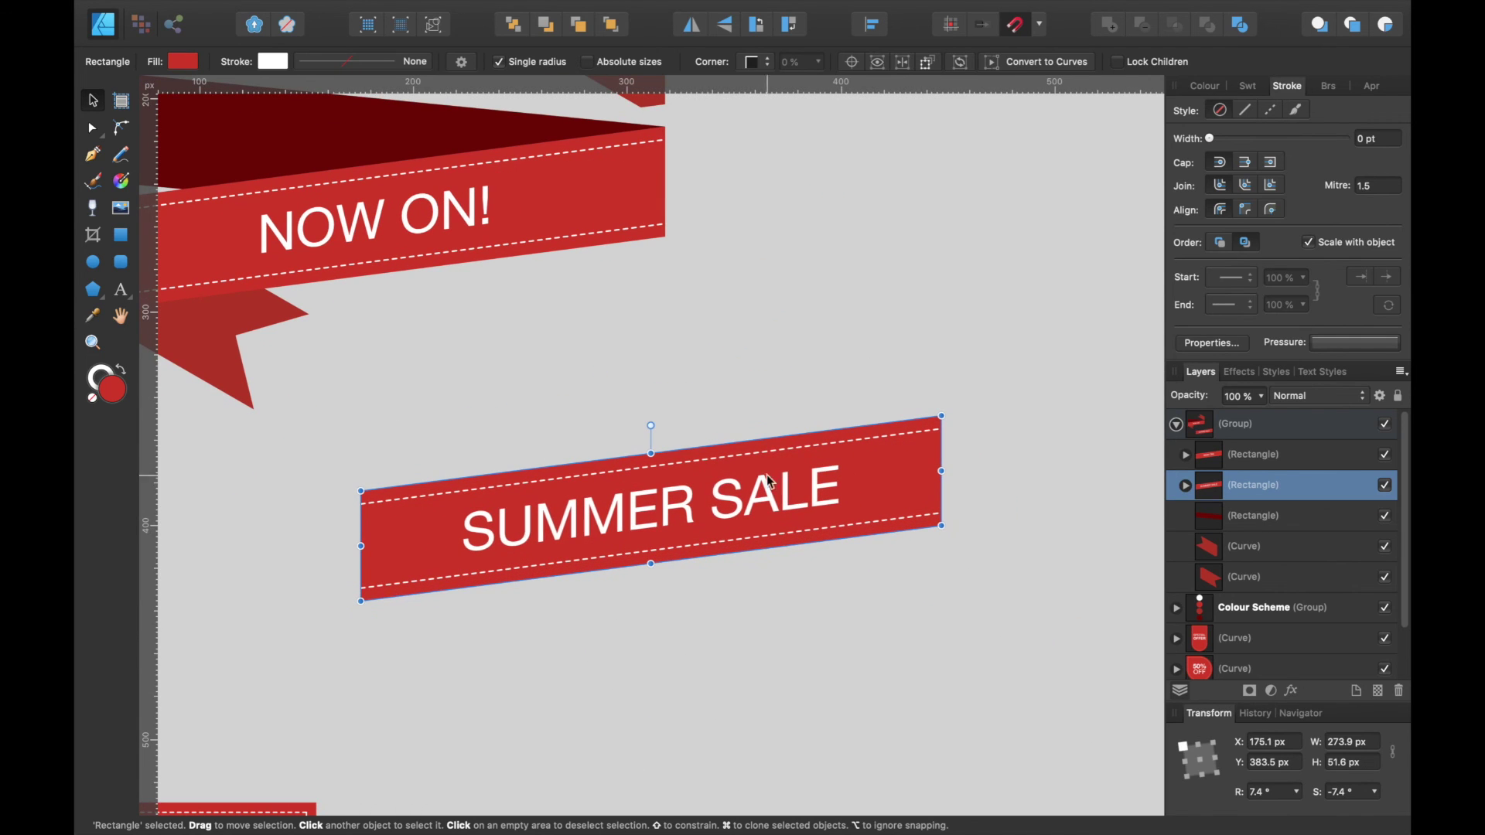
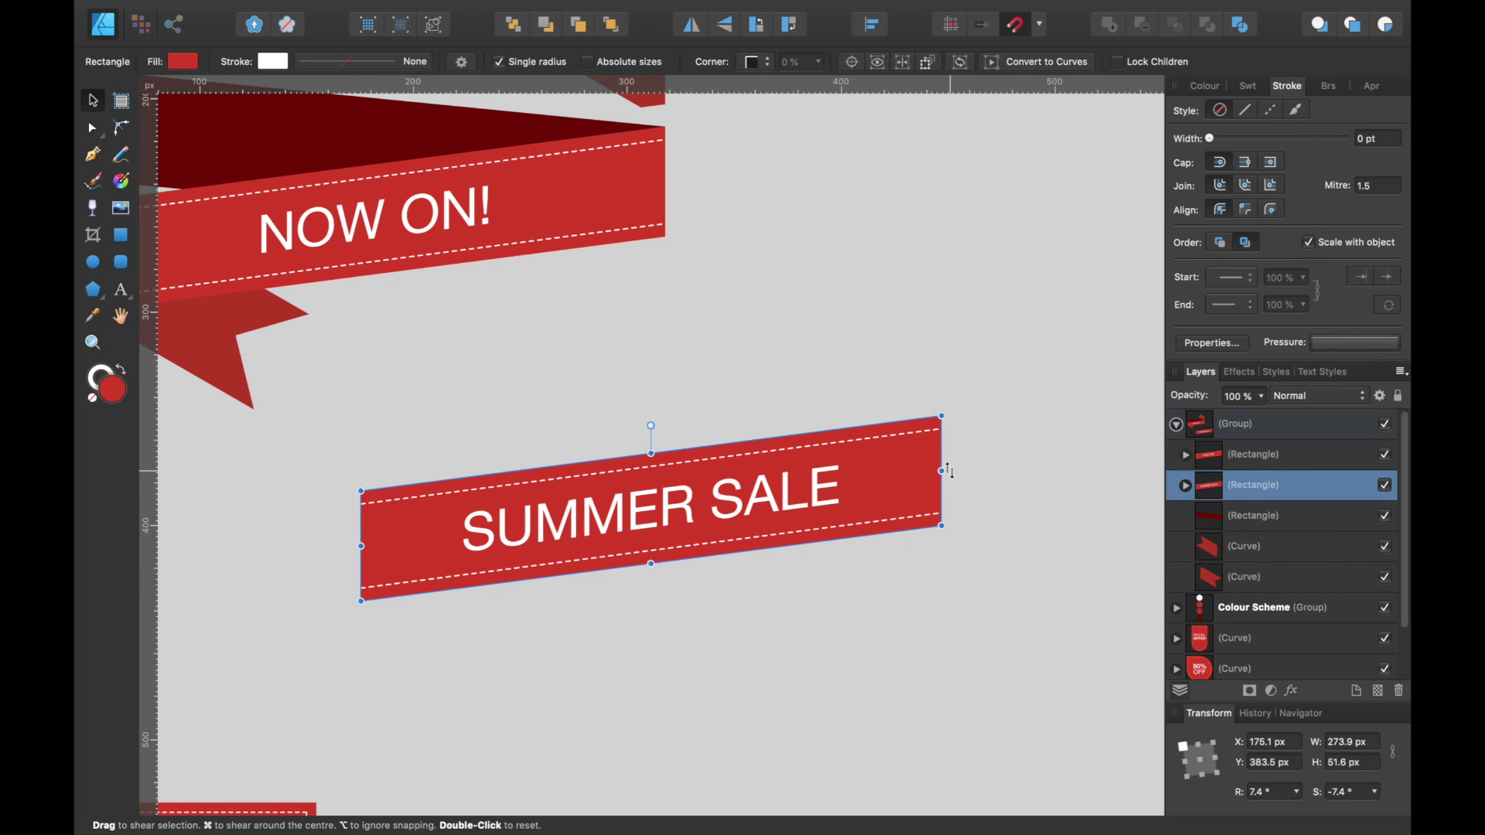
{"action": "left_click_drag", "start_coordinate": [948, 472], "coordinate": [935, 427]}
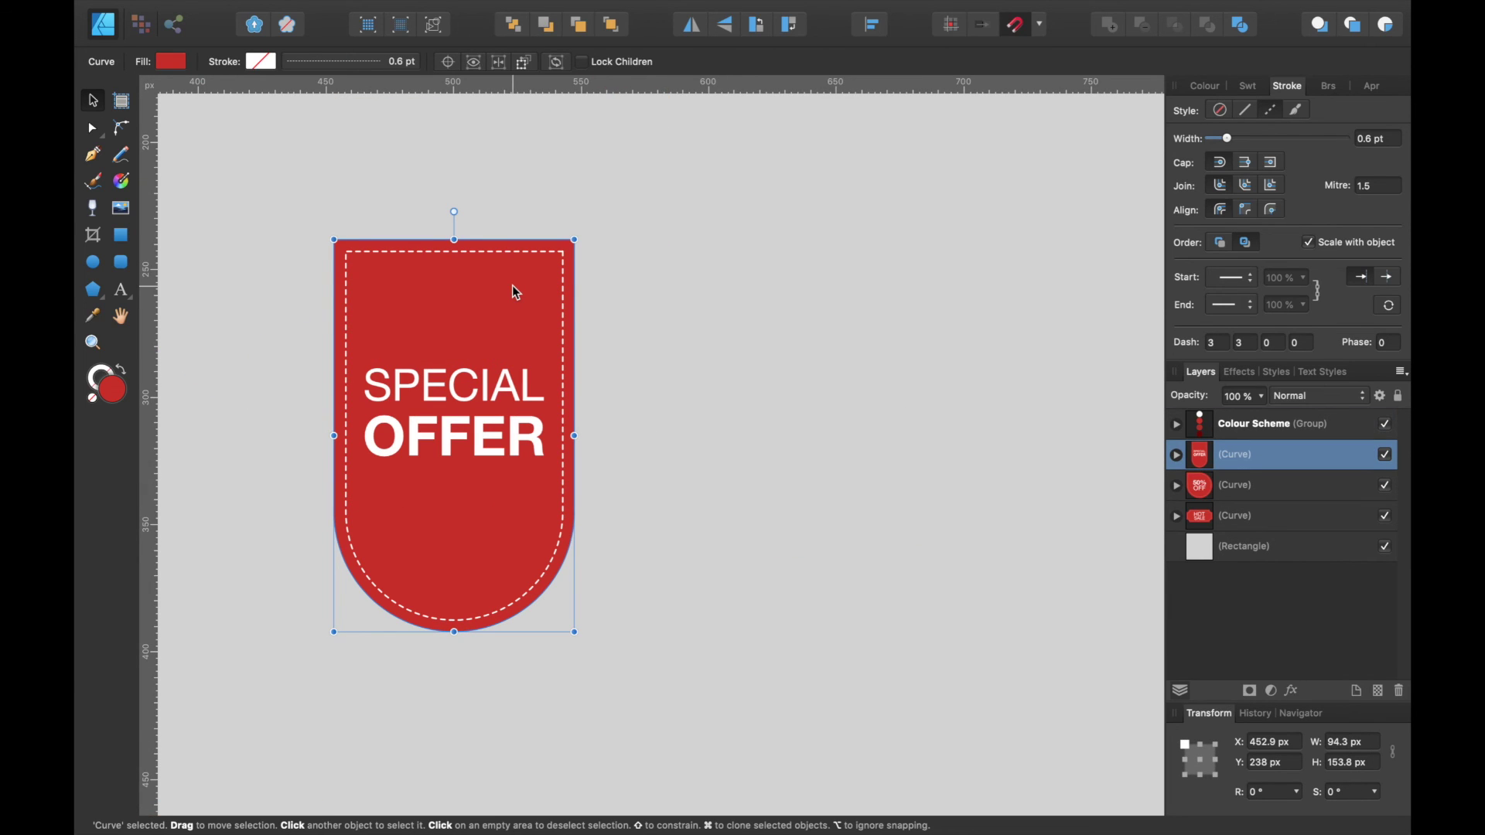
Step: Draw a red rectangle about 95.2 × 153.8 px beside the SPECIAL OFFER tag and round its two bottom corners to 95.2 px as baked curves
{"action": "left_click", "coordinate": [125, 237]}
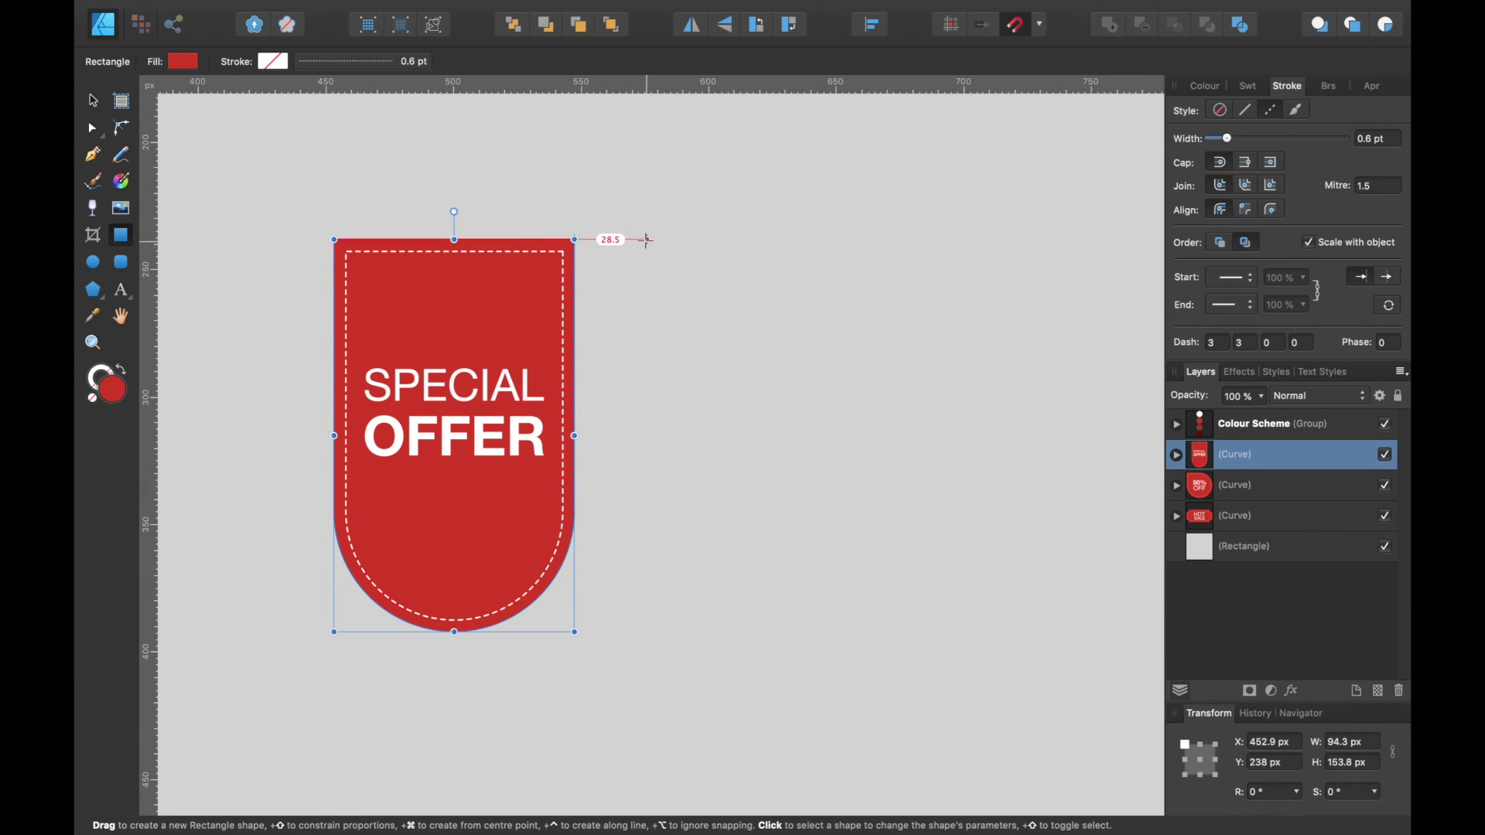
{"action": "left_click_drag", "start_coordinate": [658, 240], "coordinate": [901, 632]}
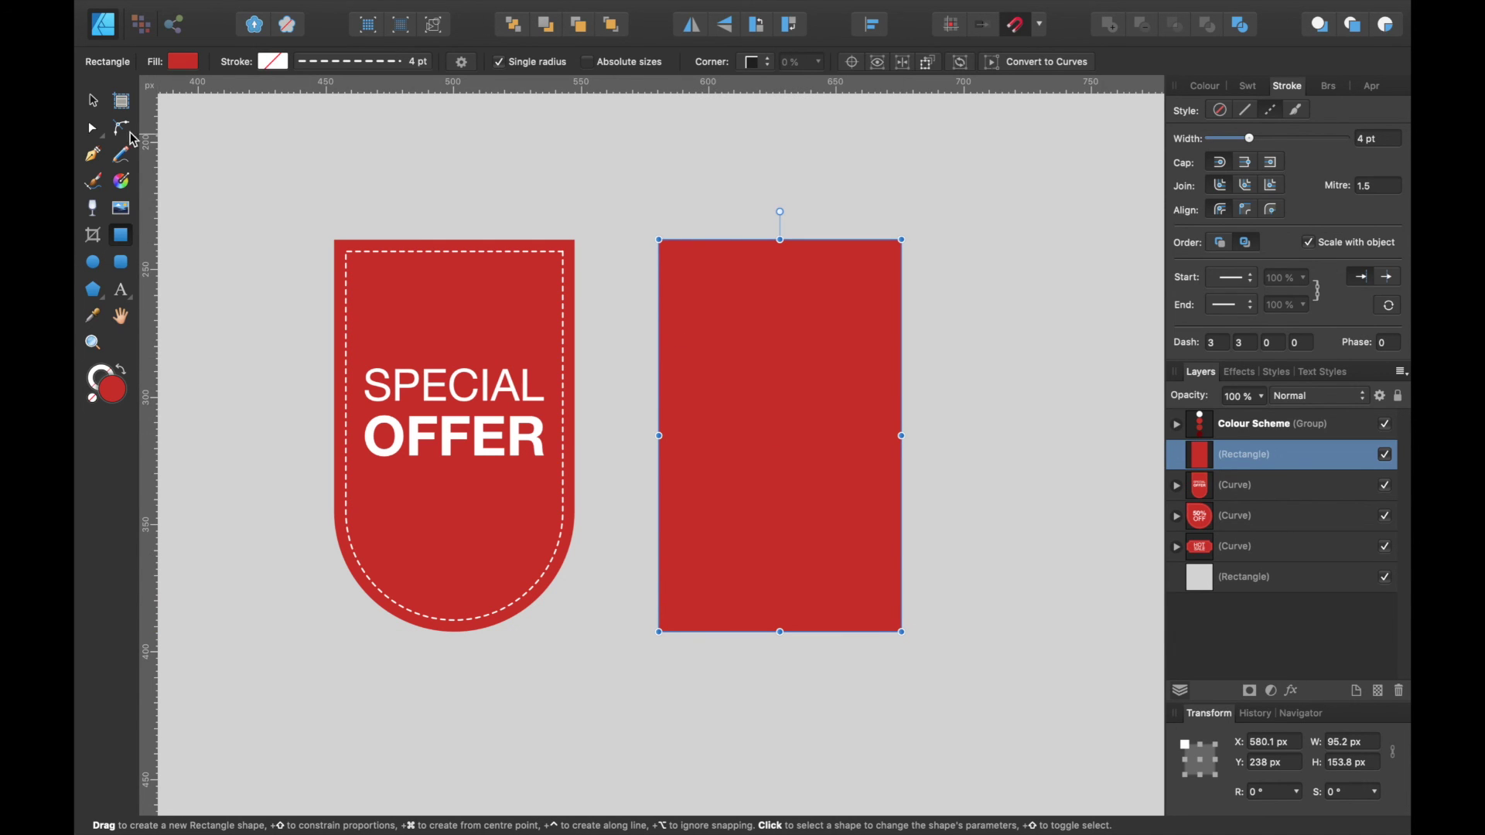
{"action": "left_click", "coordinate": [122, 133]}
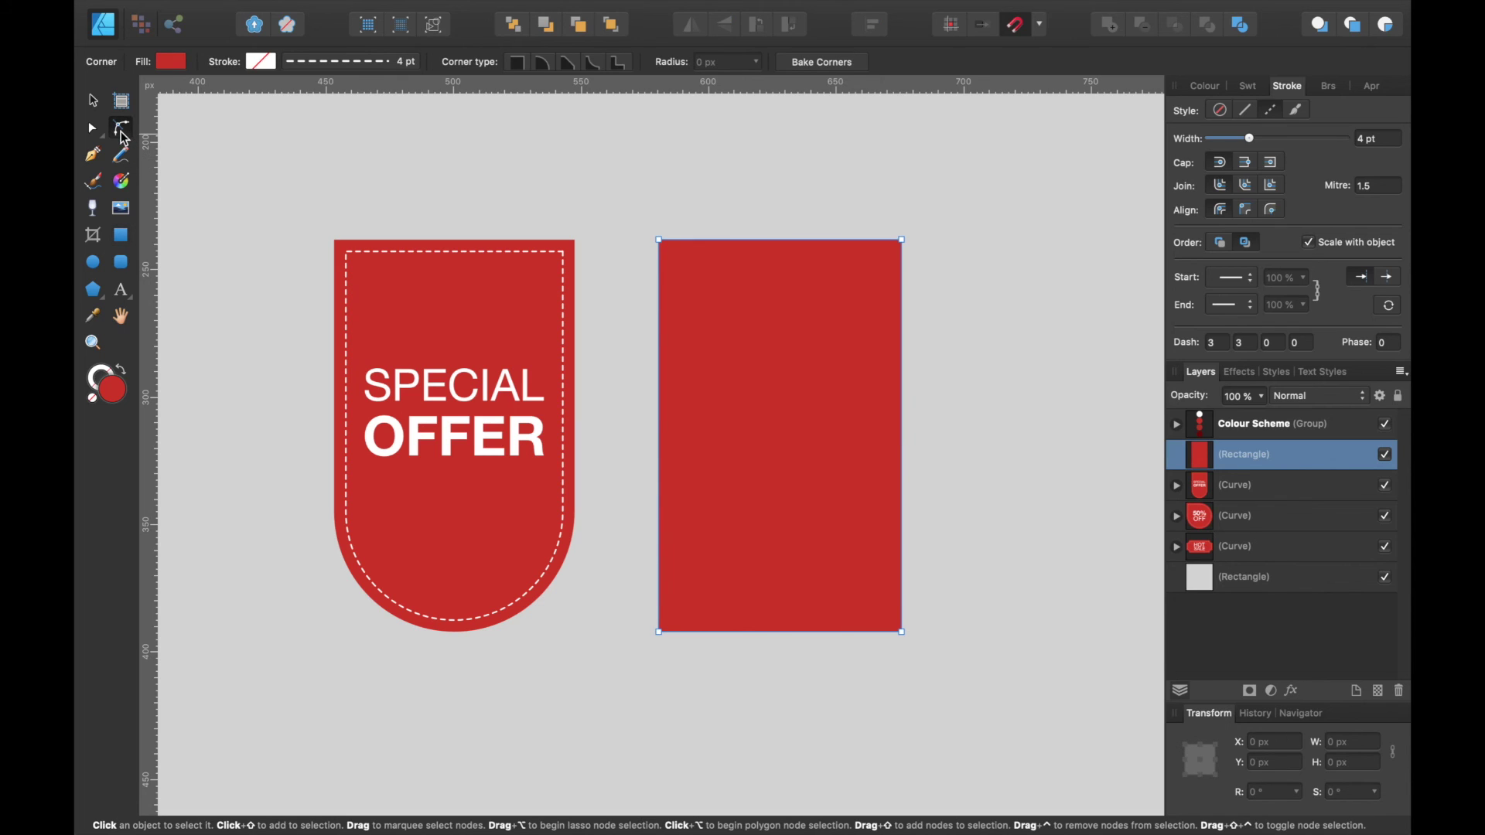
{"action": "left_click_drag", "start_coordinate": [648, 578], "coordinate": [759, 282]}
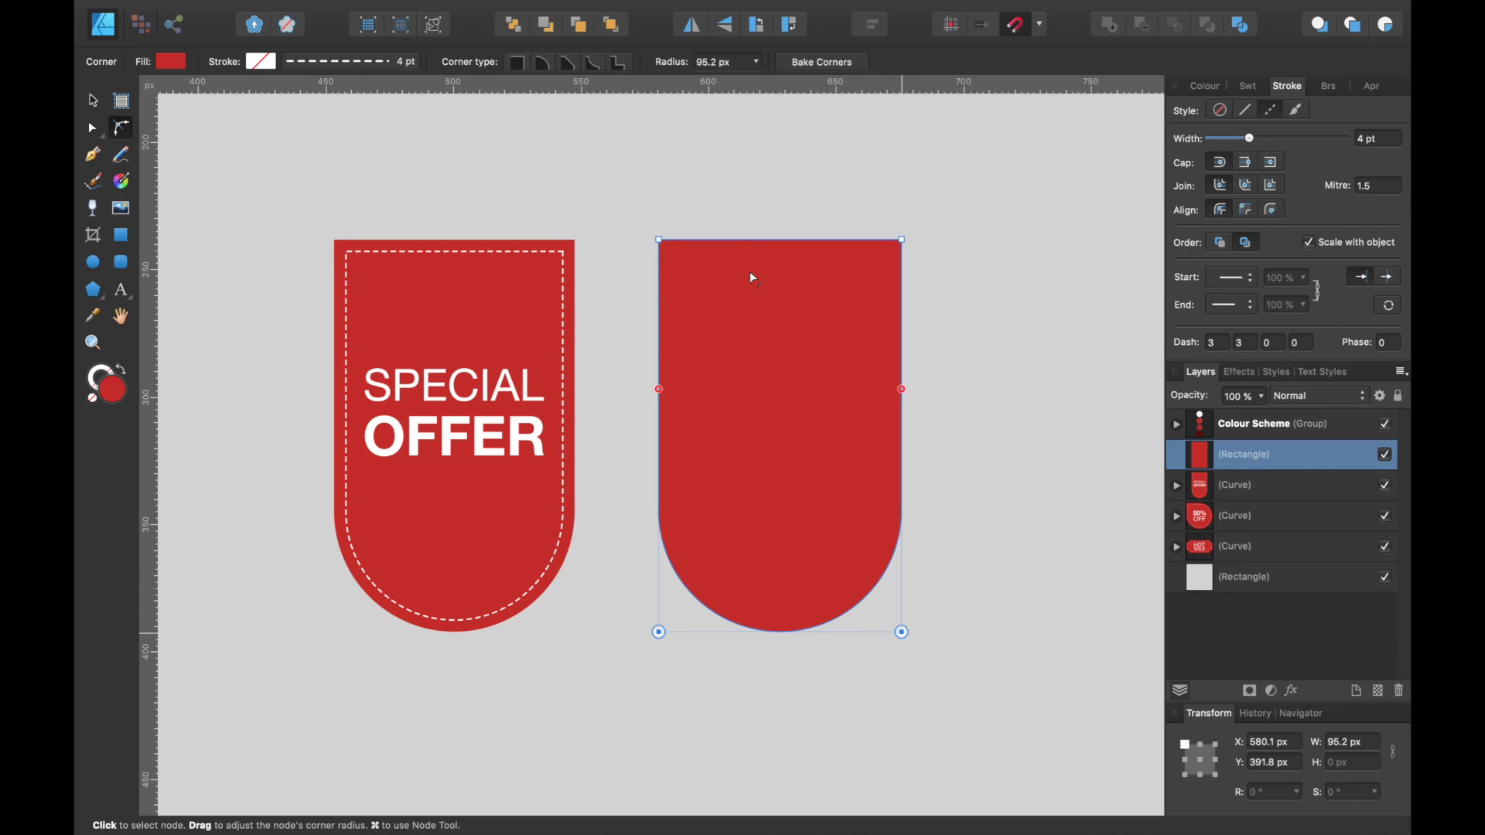
{"action": "key", "text": "super+Return"}
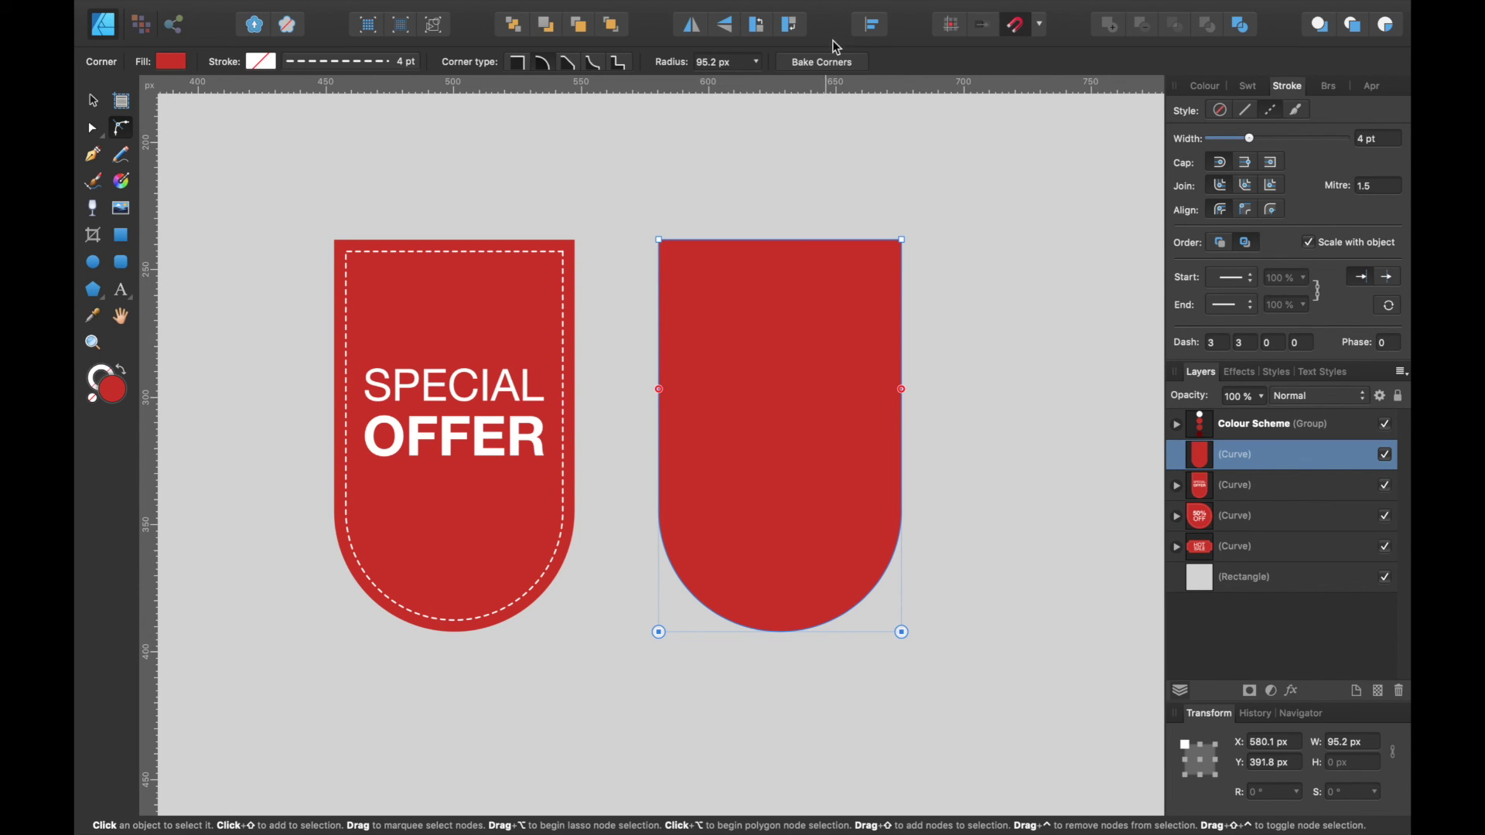
{"action": "left_click", "coordinate": [826, 63]}
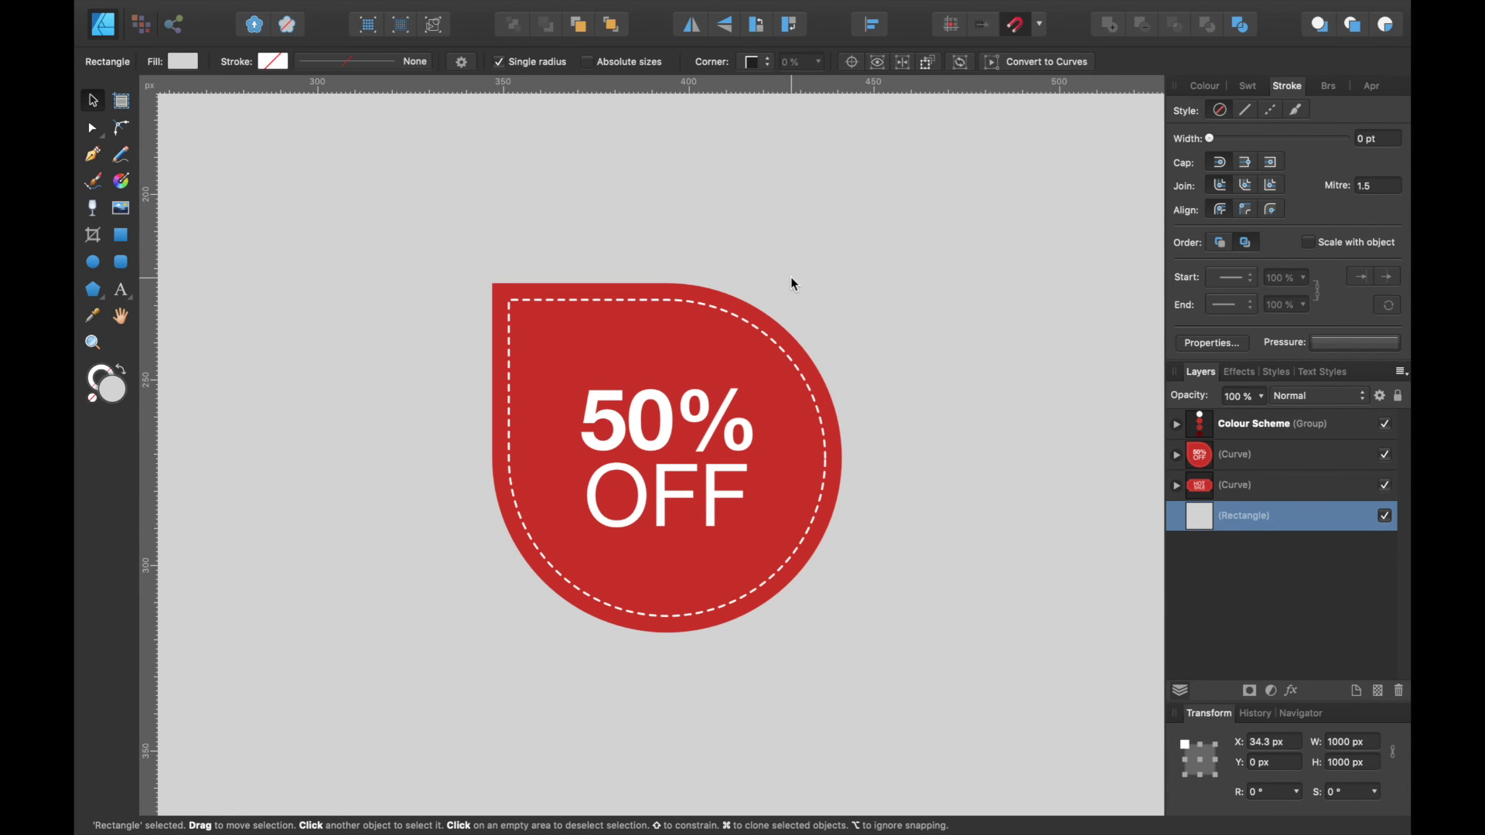
Step: Draw a red square about 89.8 px wide beside the 50% OFF badge
{"action": "scroll", "coordinate": [791, 277], "scroll_direction": "right", "scroll_amount": 5}
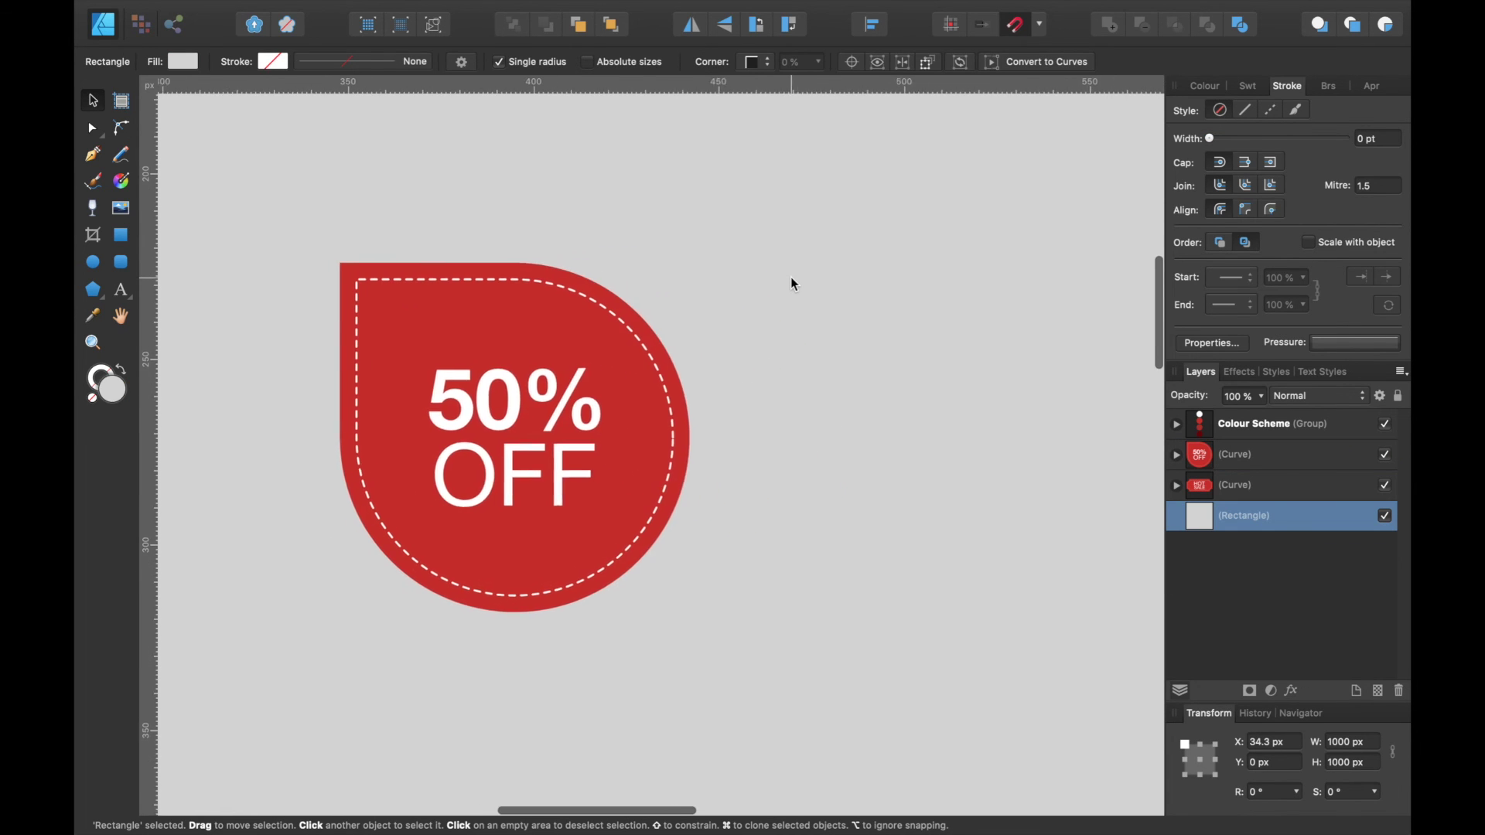
{"action": "left_click", "coordinate": [122, 236]}
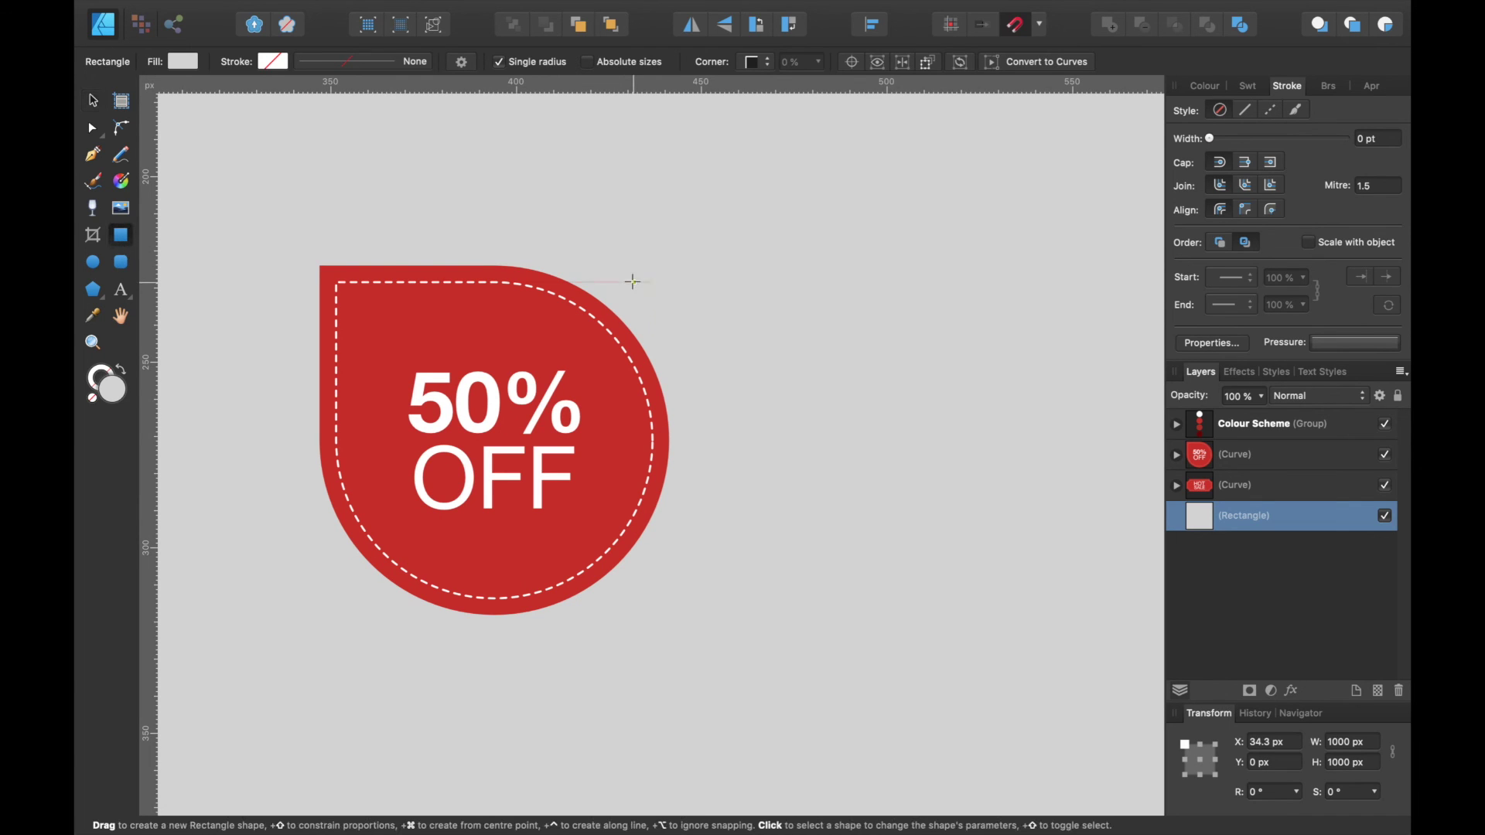
{"action": "left_click_drag", "start_coordinate": [737, 265], "coordinate": [1086, 552]}
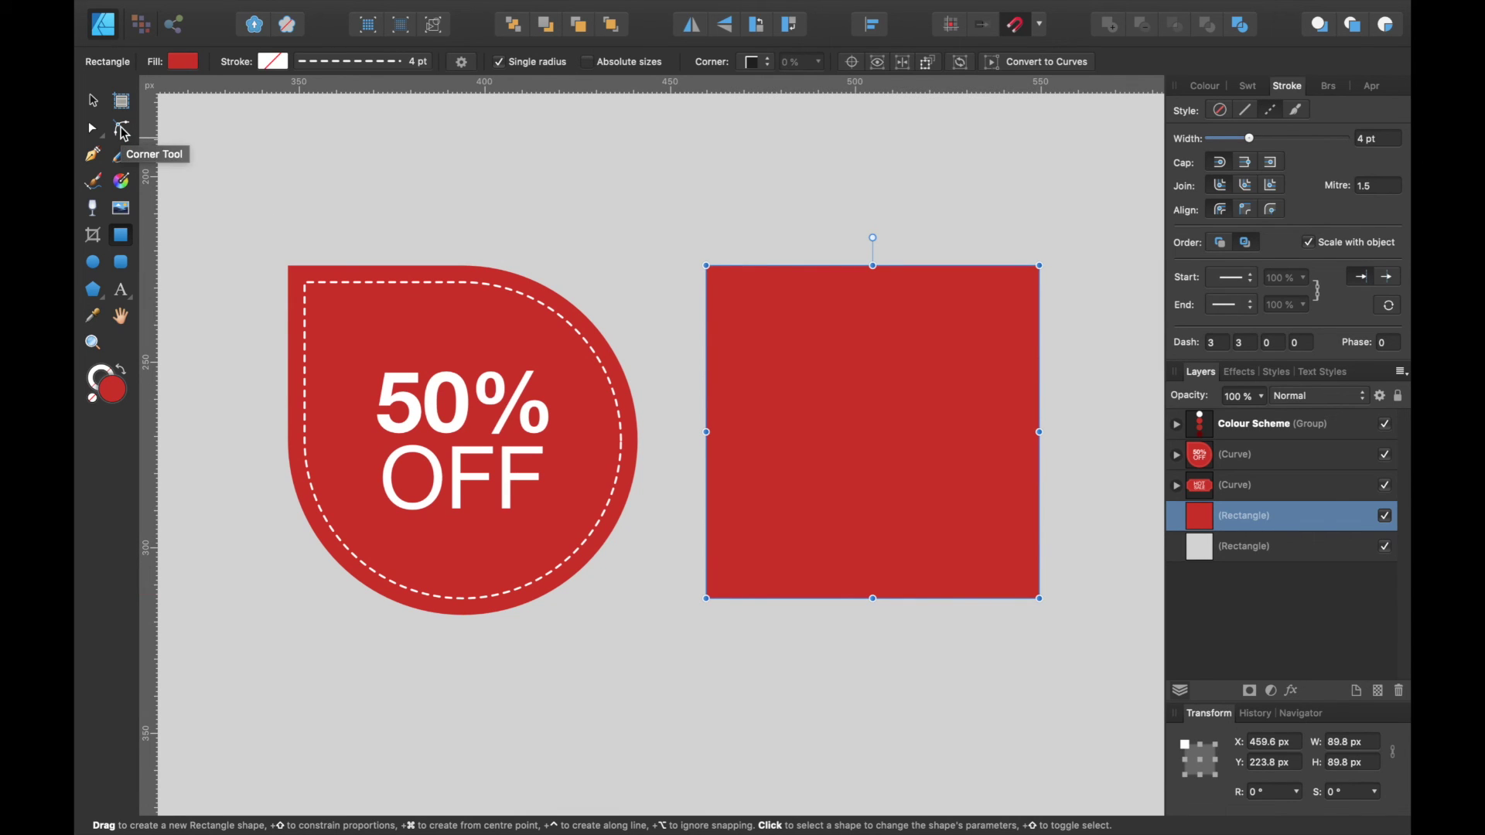
Step: Round every corner of the red square except the upper left one with the Corner tool
{"action": "left_click", "coordinate": [122, 130]}
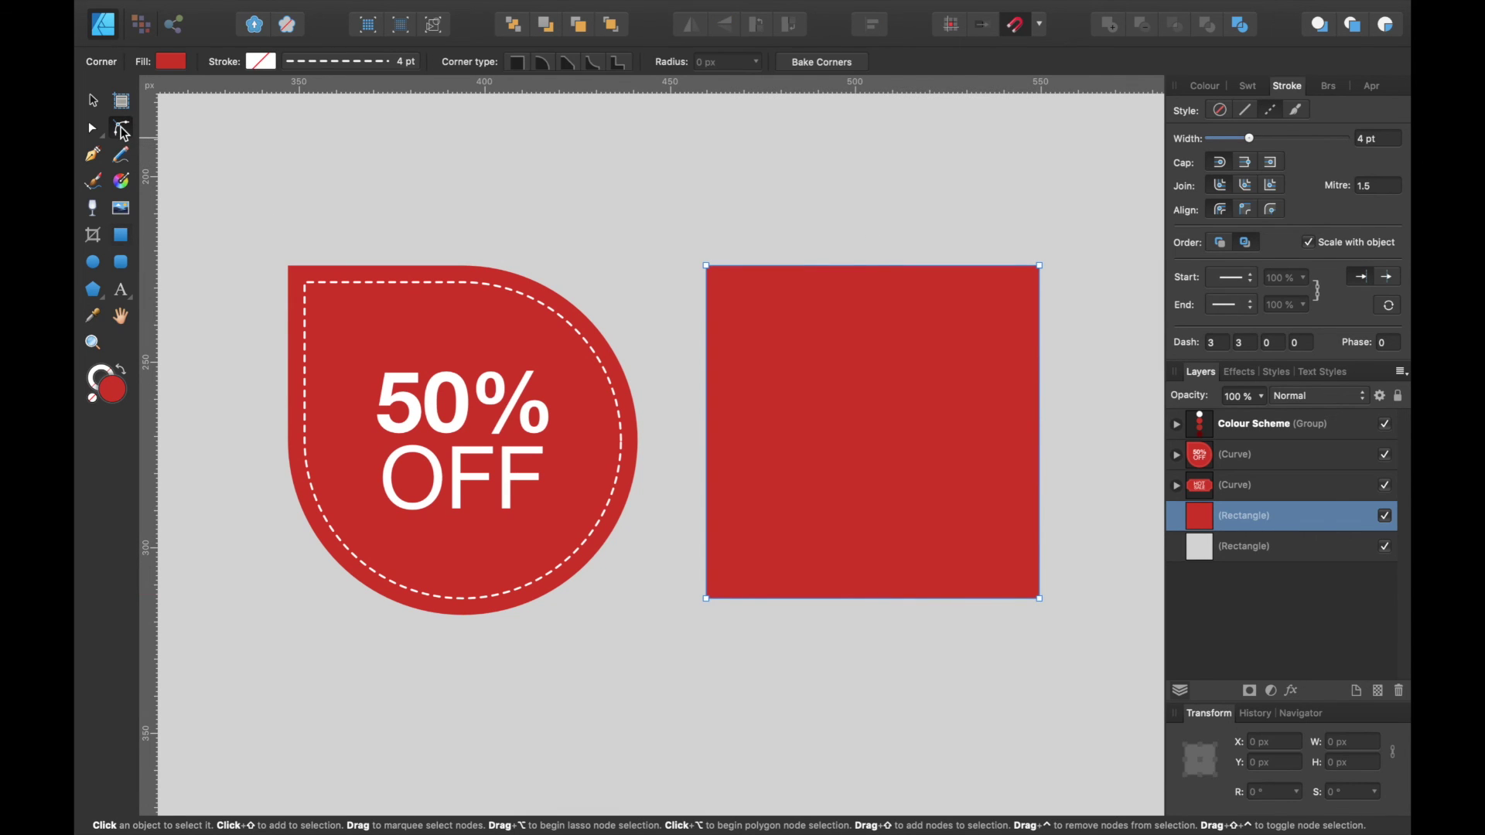
{"action": "left_click", "coordinate": [1040, 267]}
{"action": "left_click", "coordinate": [706, 599]}
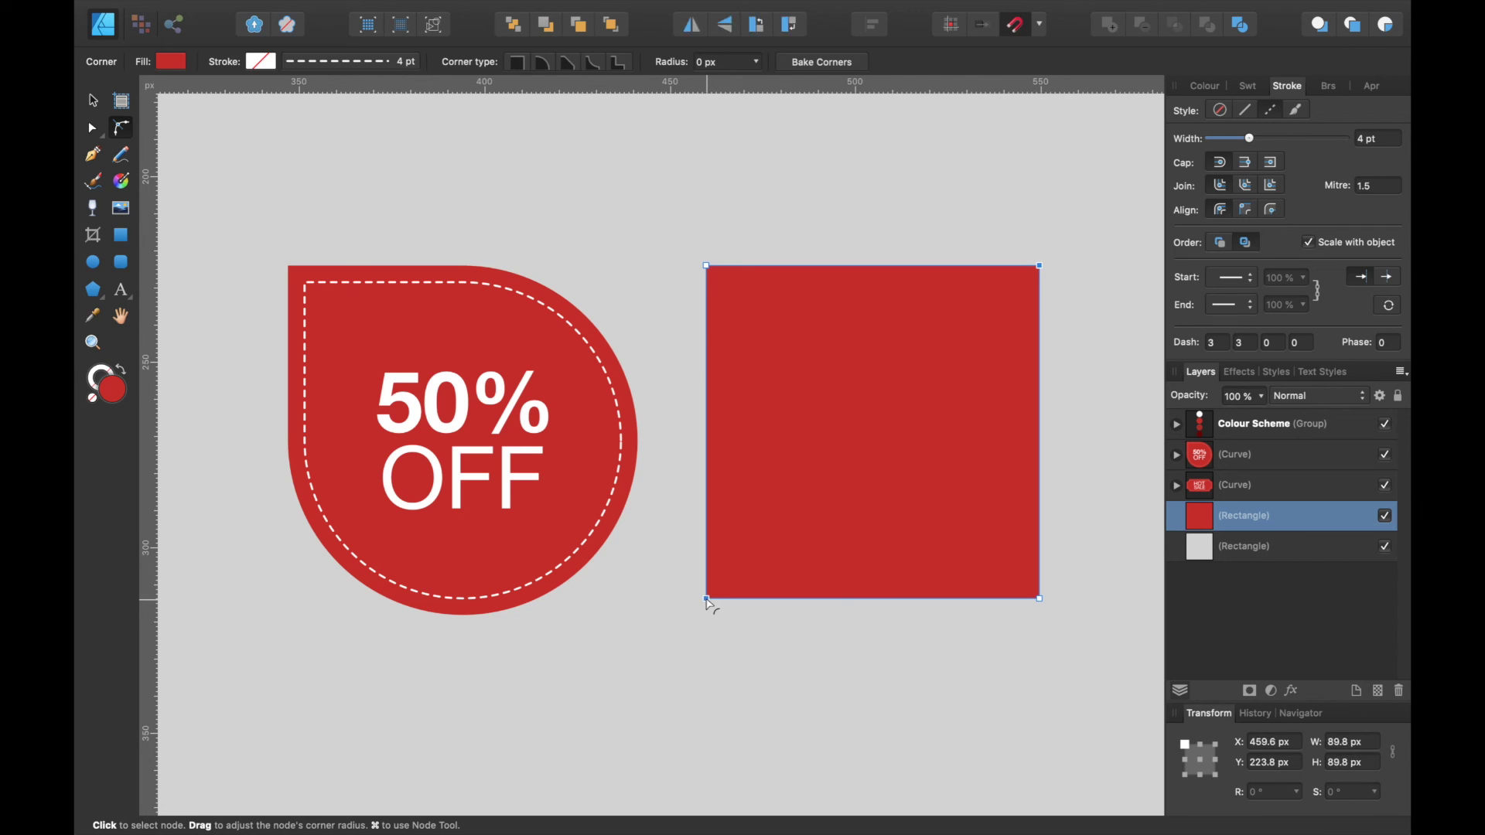
{"action": "left_click", "coordinate": [1038, 599]}
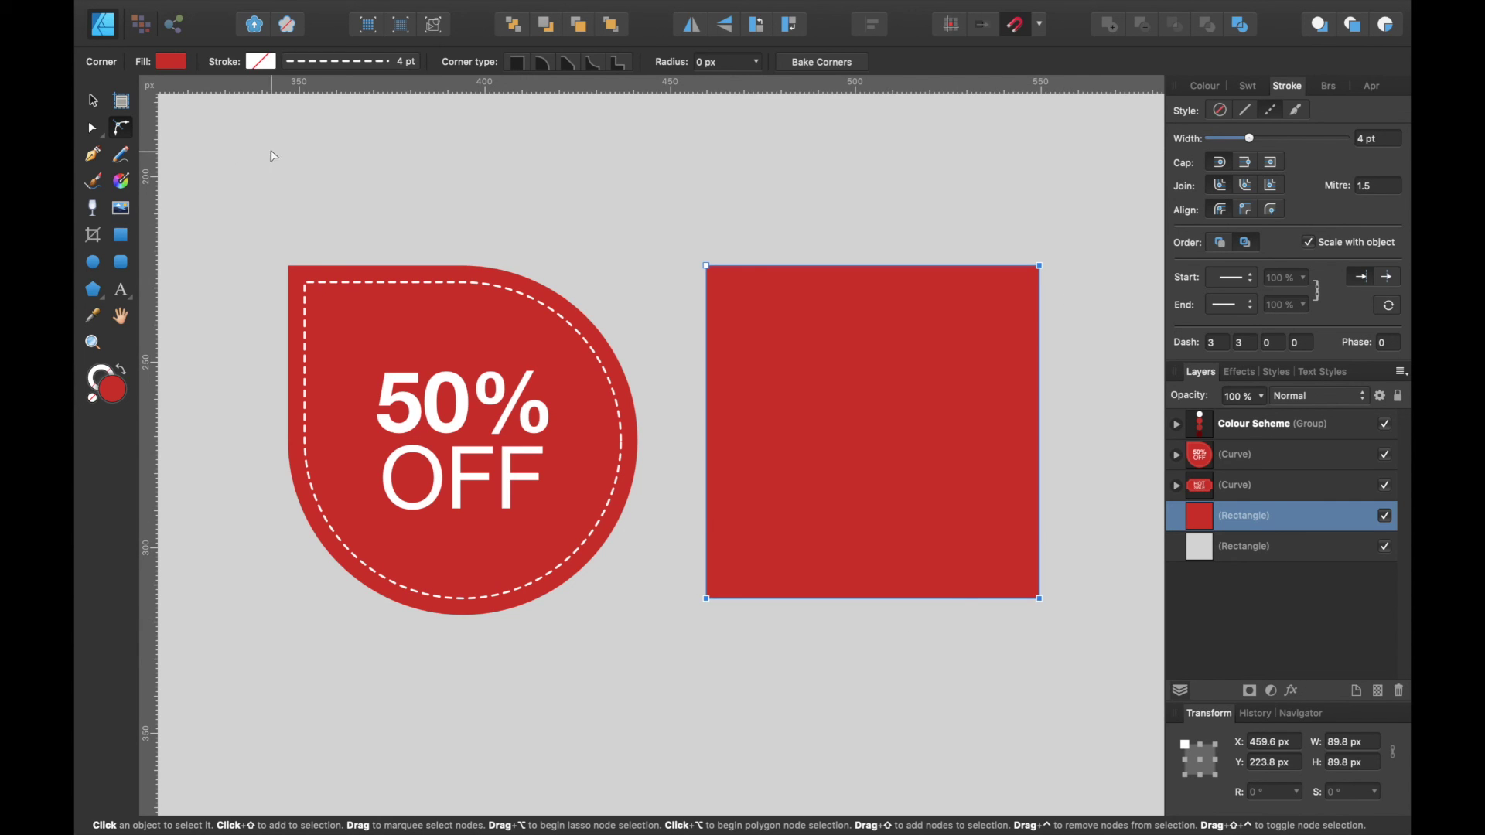
{"action": "left_click_drag", "start_coordinate": [1041, 598], "coordinate": [713, 350]}
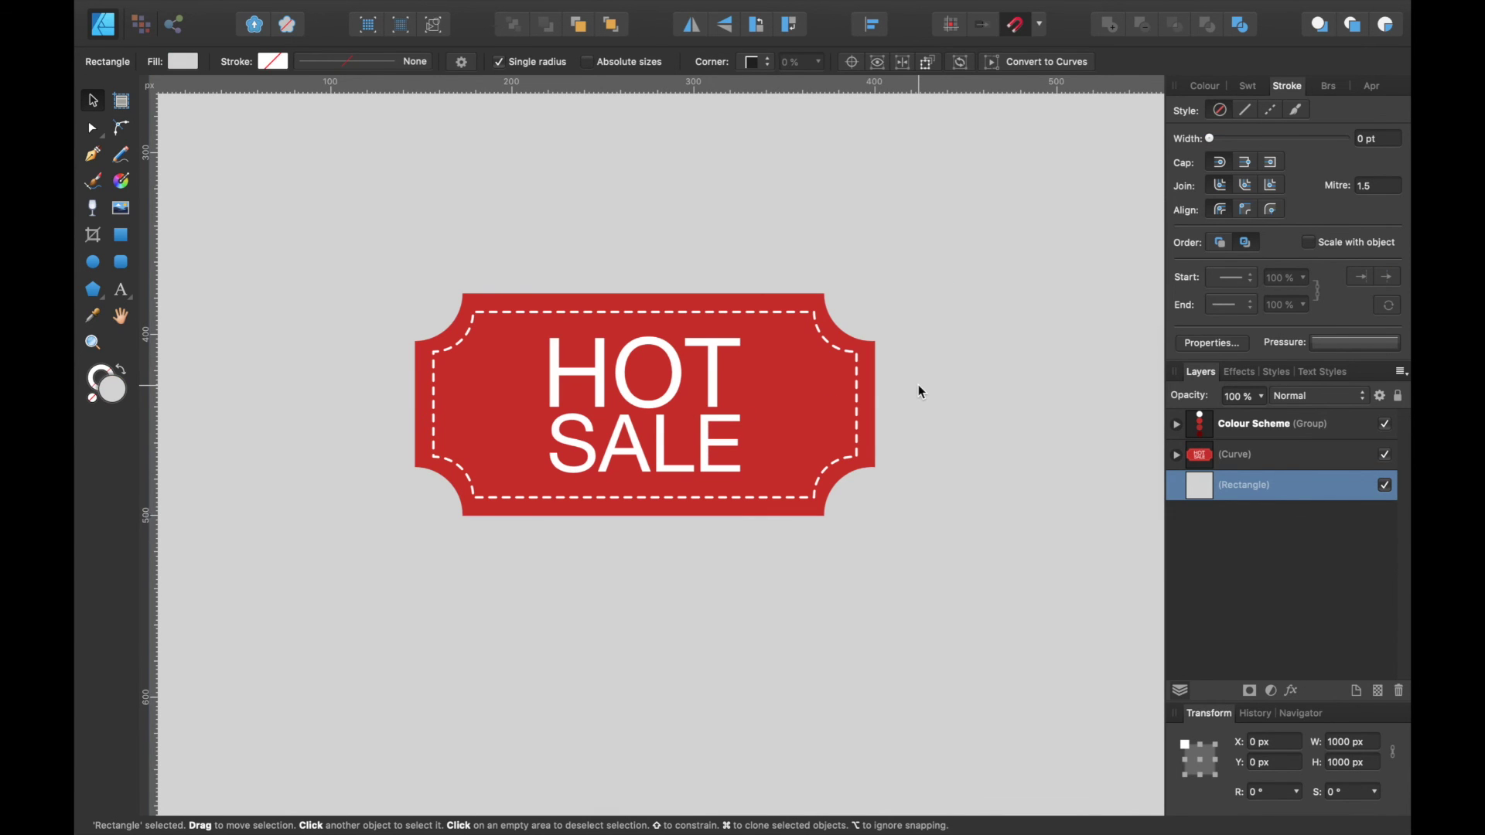
Step: Draw a red rectangle about 237.1 × 122.7 px beside the HOT SALE ticket
{"action": "scroll", "coordinate": [917, 384], "scroll_direction": "right", "scroll_amount": 5}
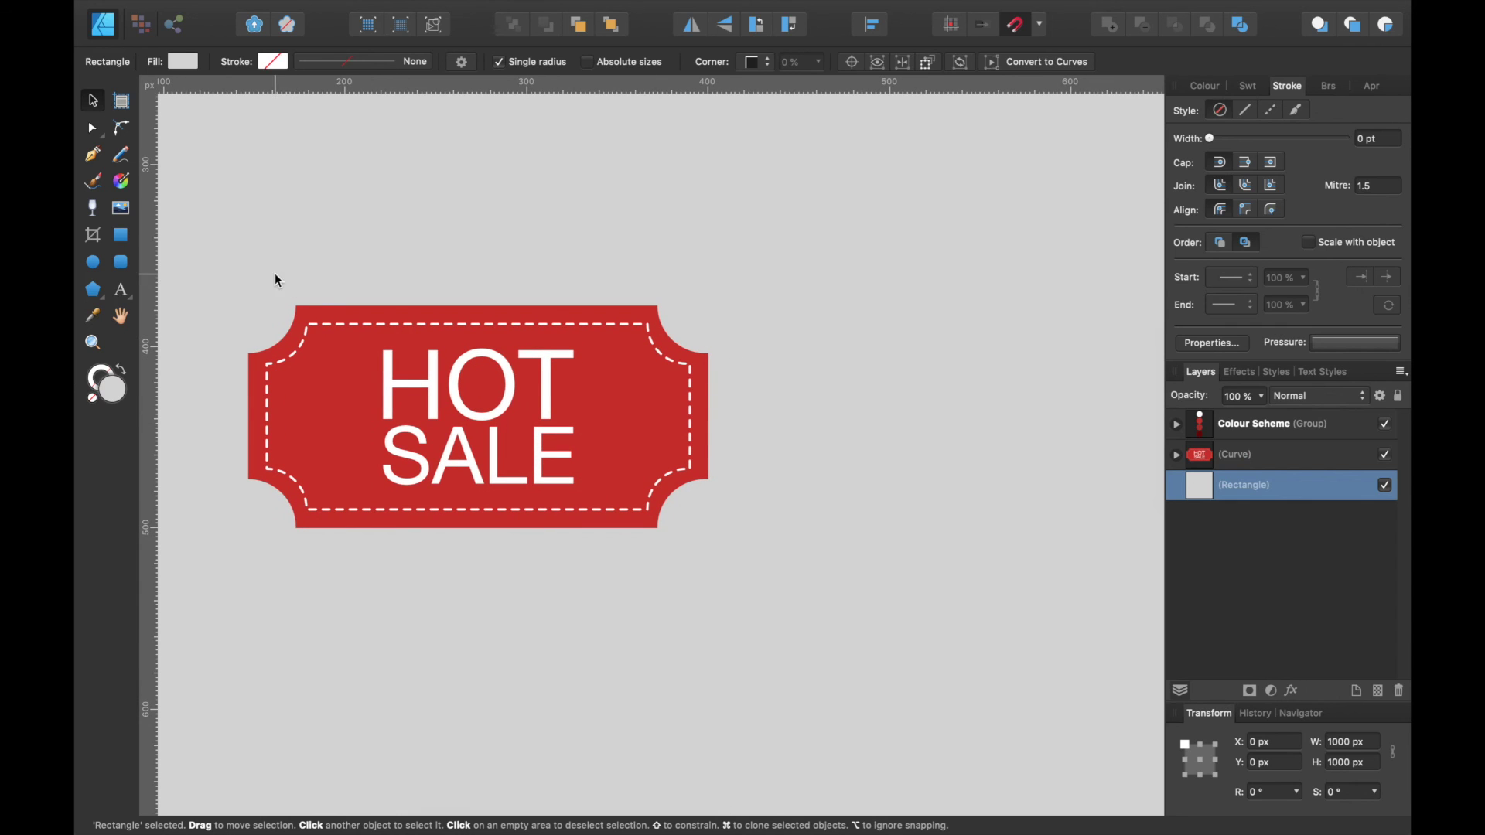
{"action": "left_click", "coordinate": [121, 235]}
{"action": "scroll", "coordinate": [712, 328], "scroll_direction": "down", "scroll_amount": 2}
{"action": "left_click_drag", "start_coordinate": [720, 335], "coordinate": [1016, 487]}
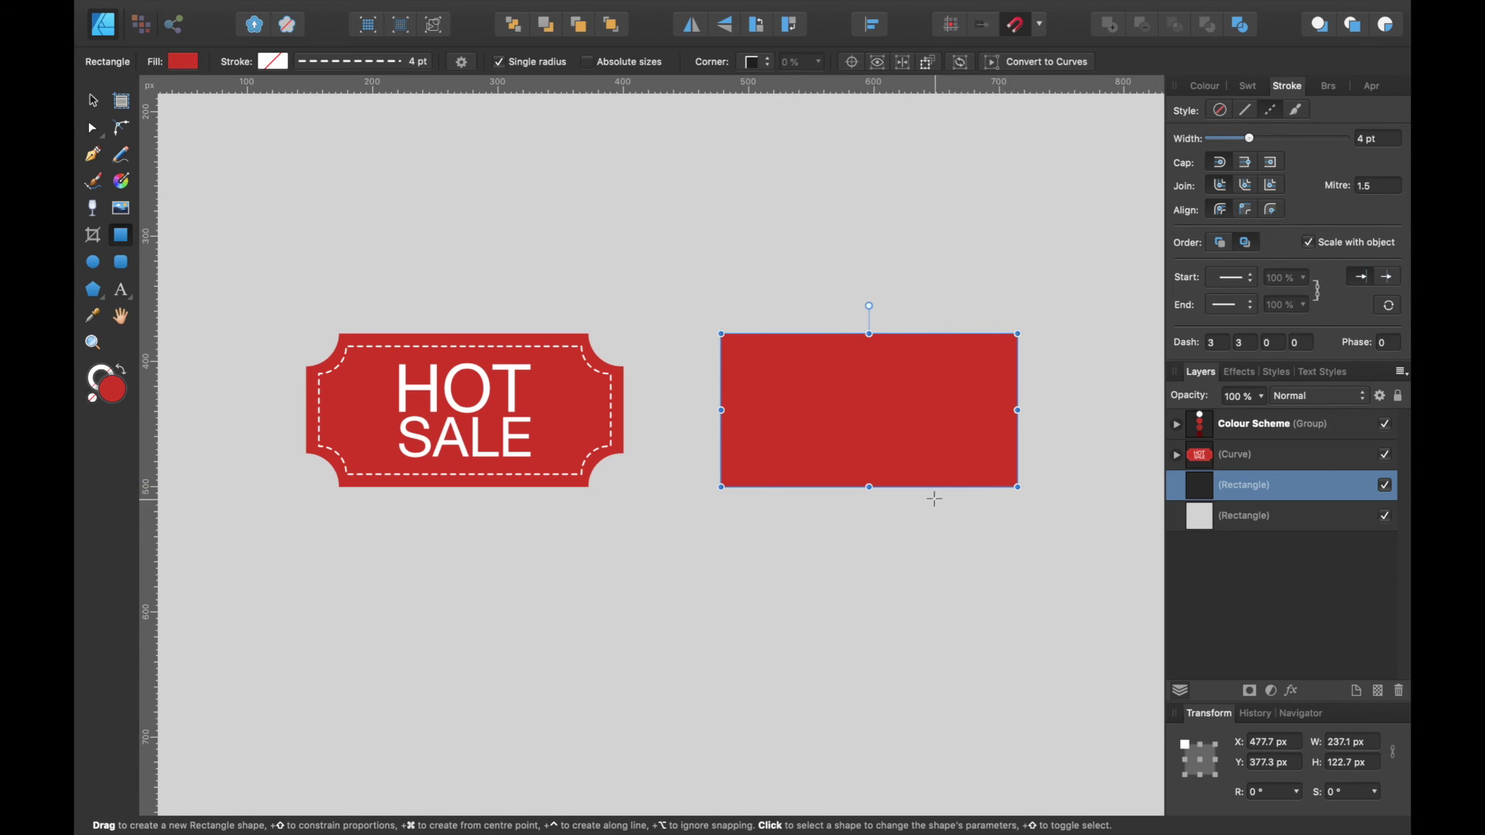
Step: Draw a red circle about 65.6 px across and centre it on the new rectangle's upper right corner
{"action": "scroll", "coordinate": [881, 511], "scroll_direction": "right", "scroll_amount": 3}
{"action": "scroll", "coordinate": [882, 510], "scroll_direction": "up", "scroll_amount": 1}
{"action": "scroll", "coordinate": [835, 525], "scroll_direction": "right", "scroll_amount": 3}
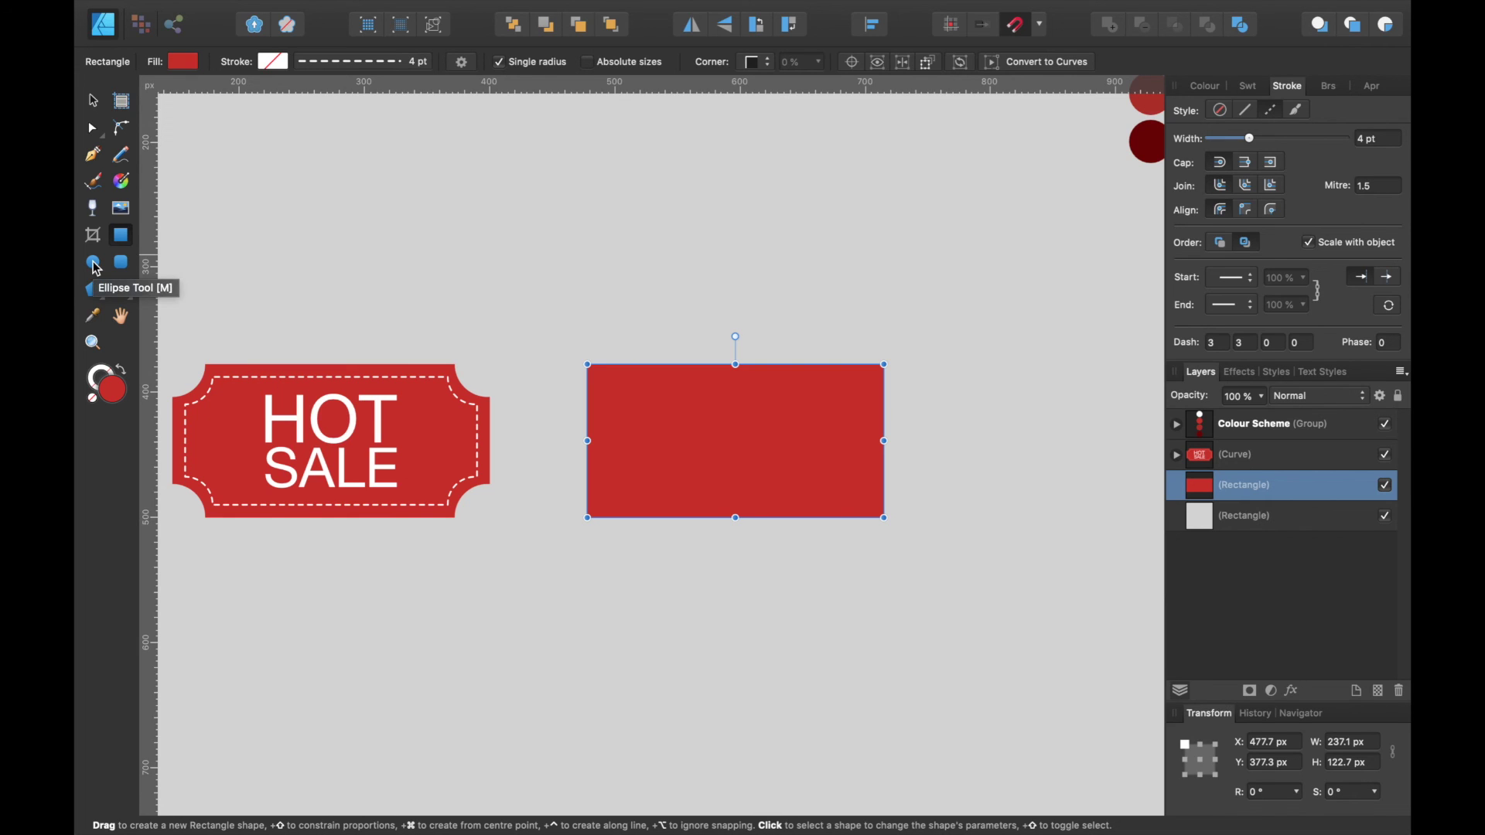
{"action": "left_click", "coordinate": [94, 263]}
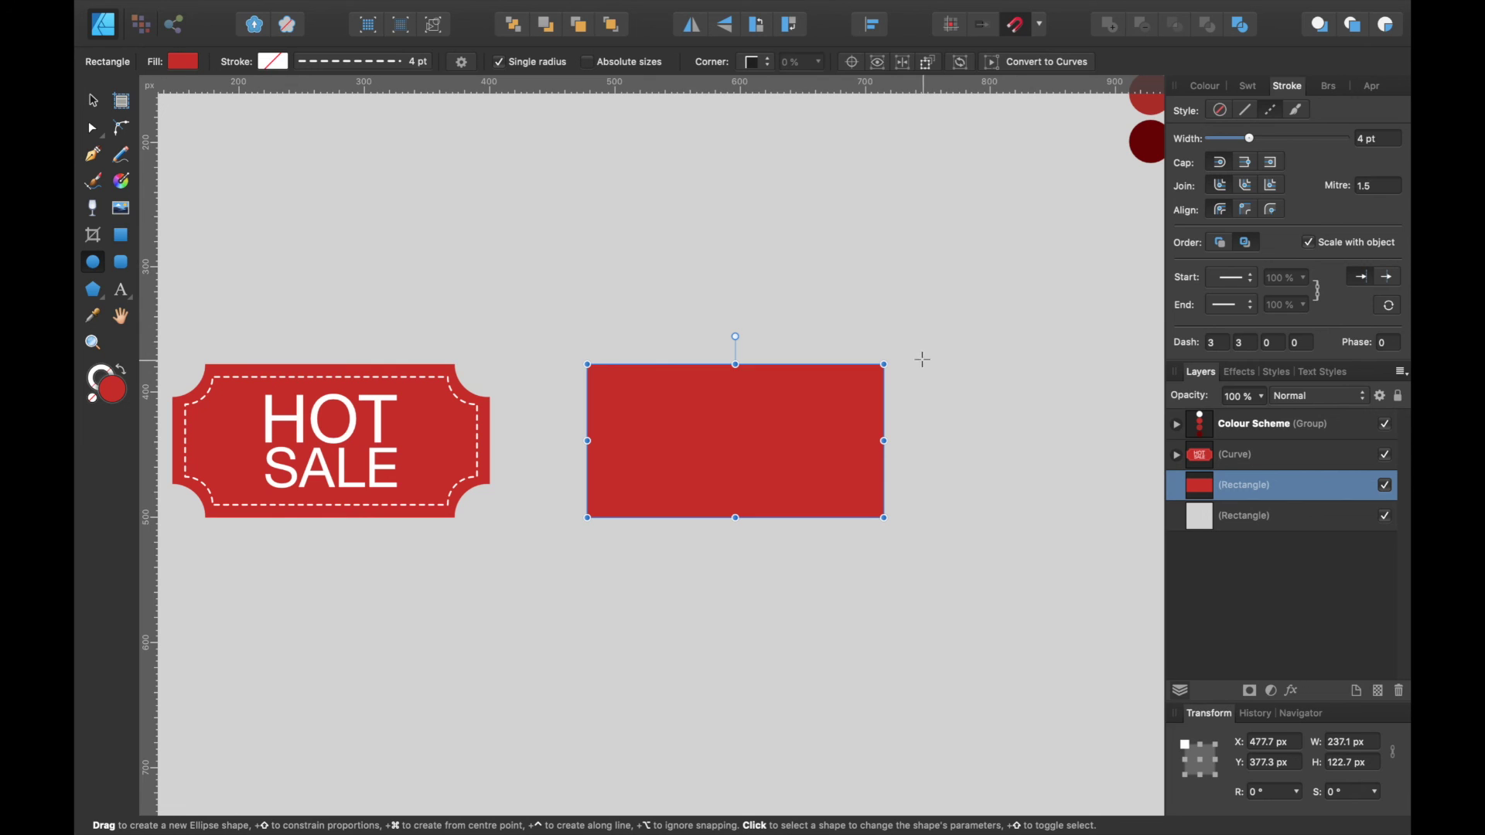
{"action": "scroll", "coordinate": [922, 360], "scroll_direction": "up", "scroll_amount": 5}
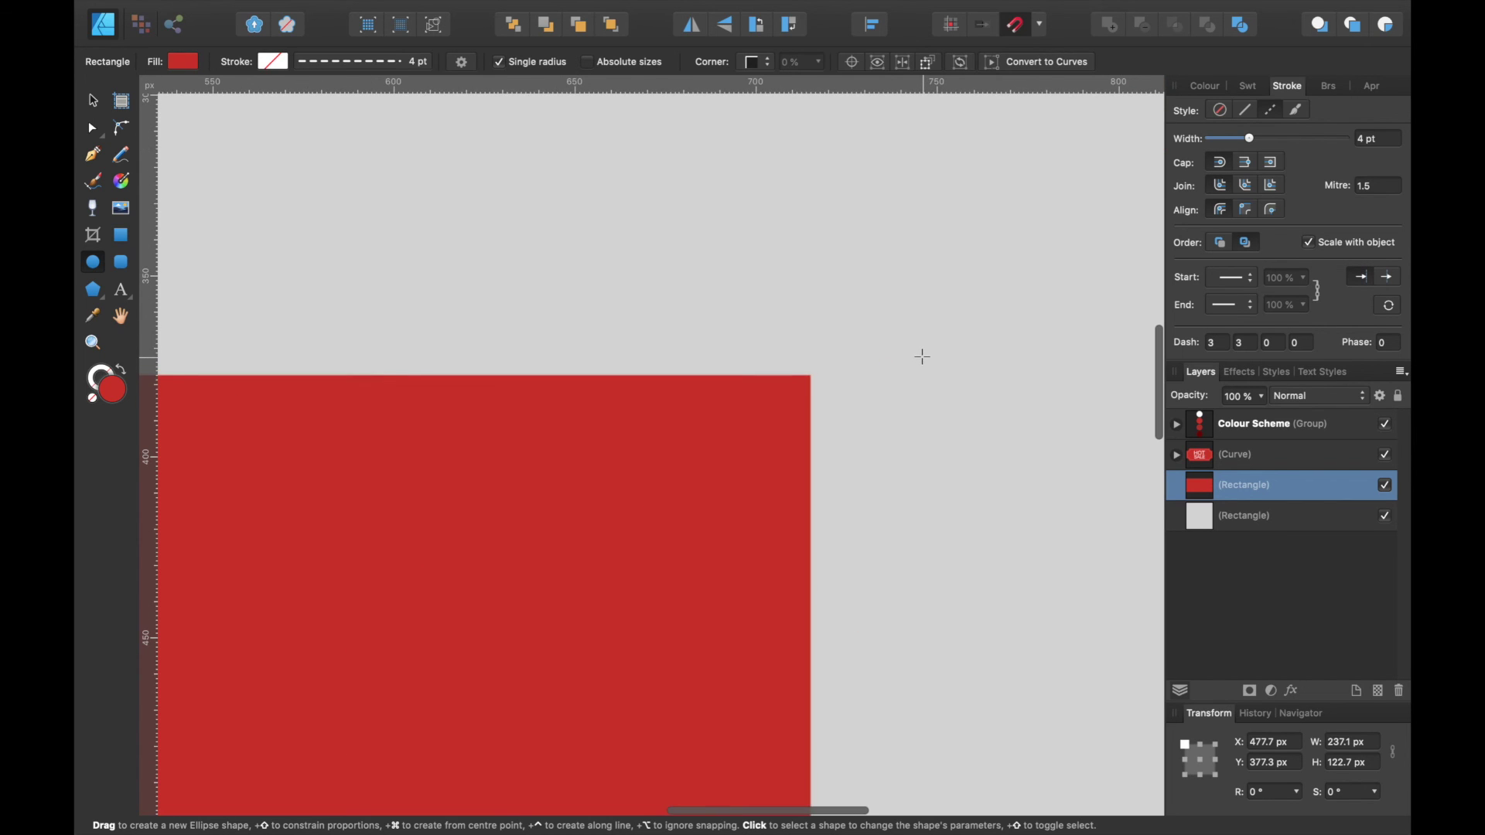
{"action": "left_click_drag", "start_coordinate": [861, 299], "coordinate": [1015, 426]}
{"action": "scroll", "coordinate": [1015, 428], "scroll_direction": "down", "scroll_amount": 4}
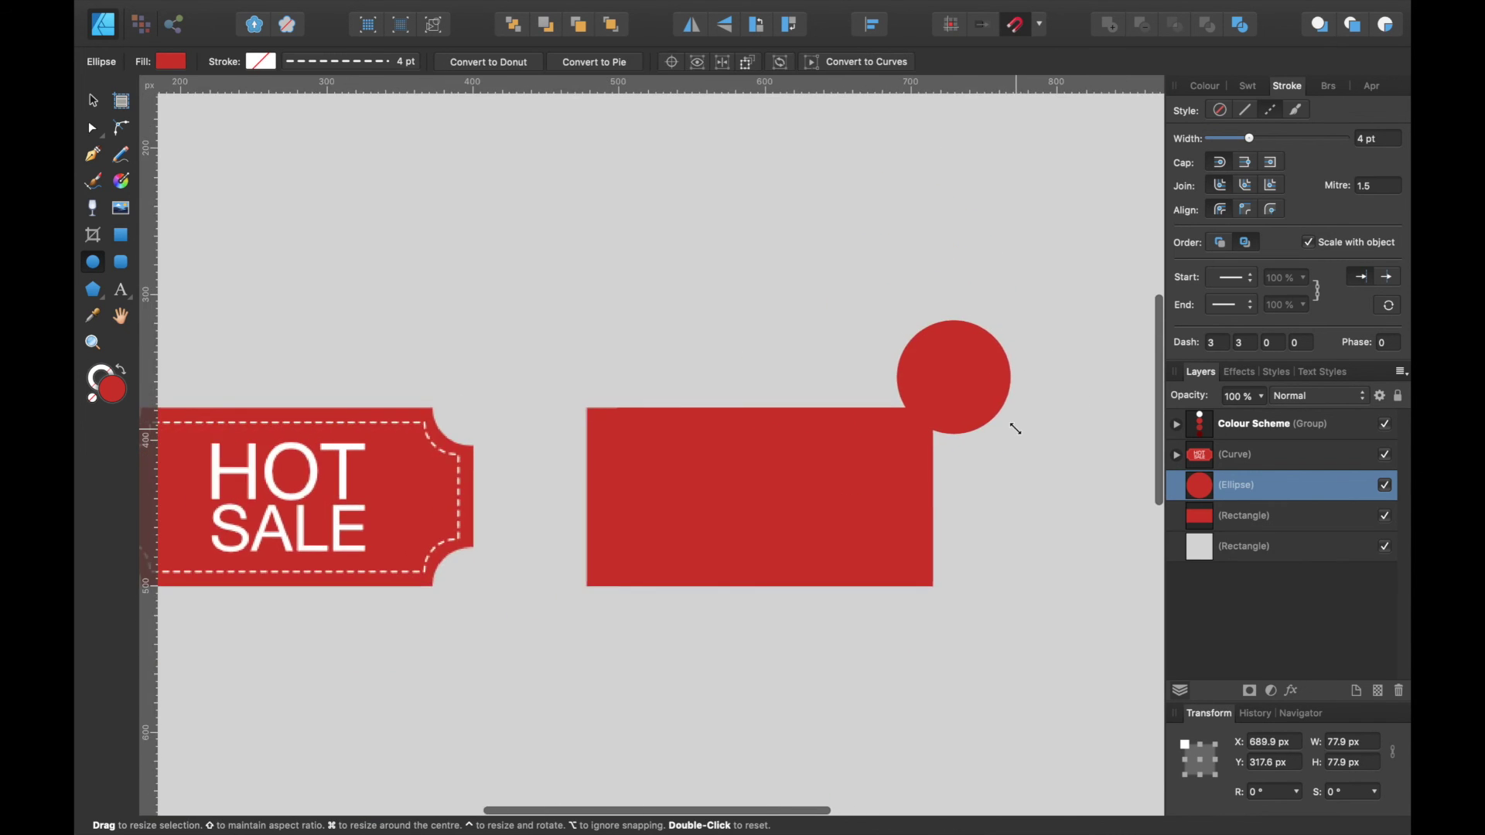
{"action": "left_click", "coordinate": [93, 101]}
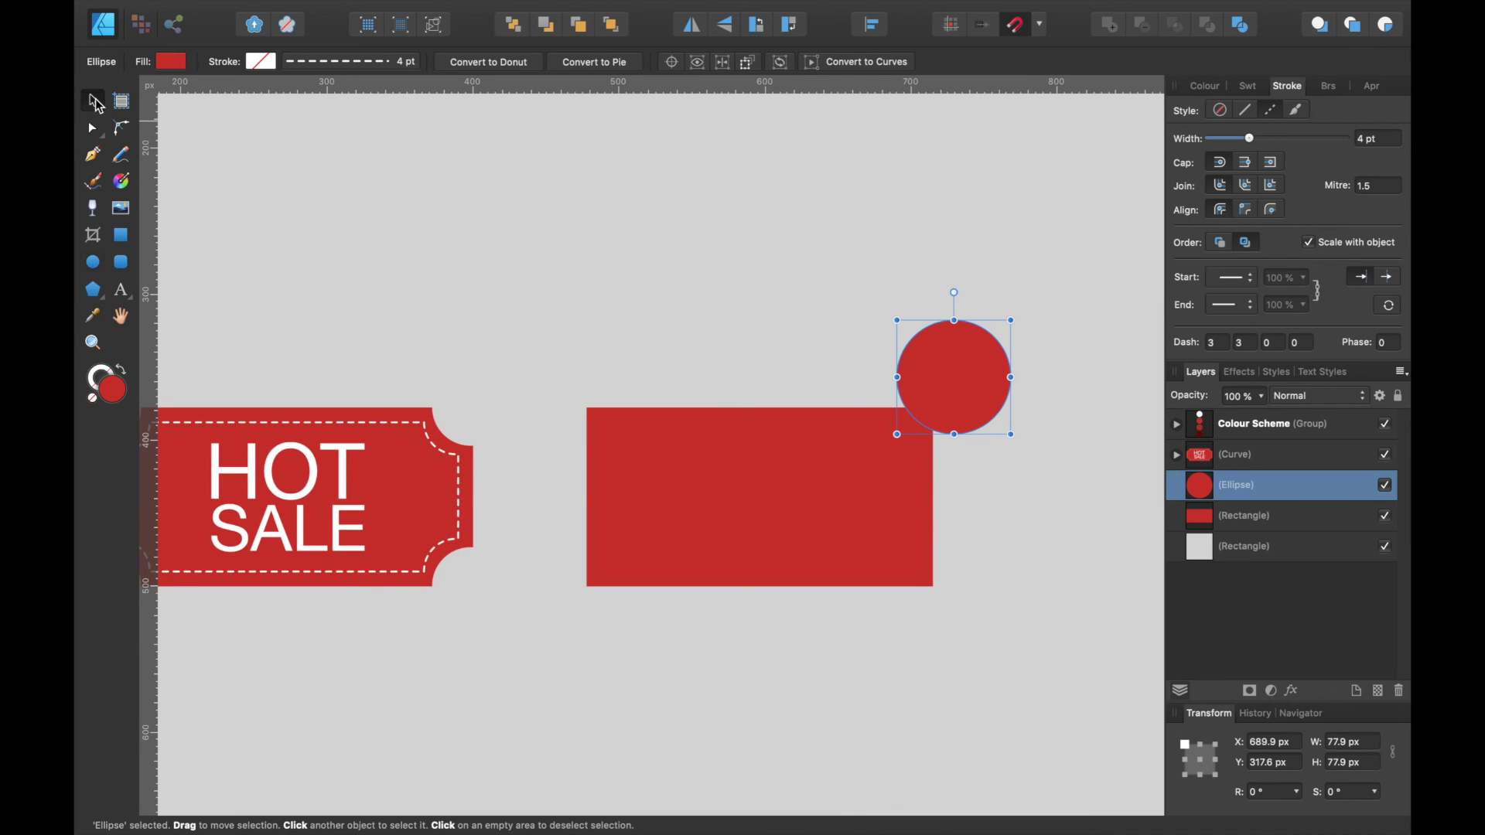
{"action": "left_click_drag", "start_coordinate": [968, 358], "coordinate": [952, 392]}
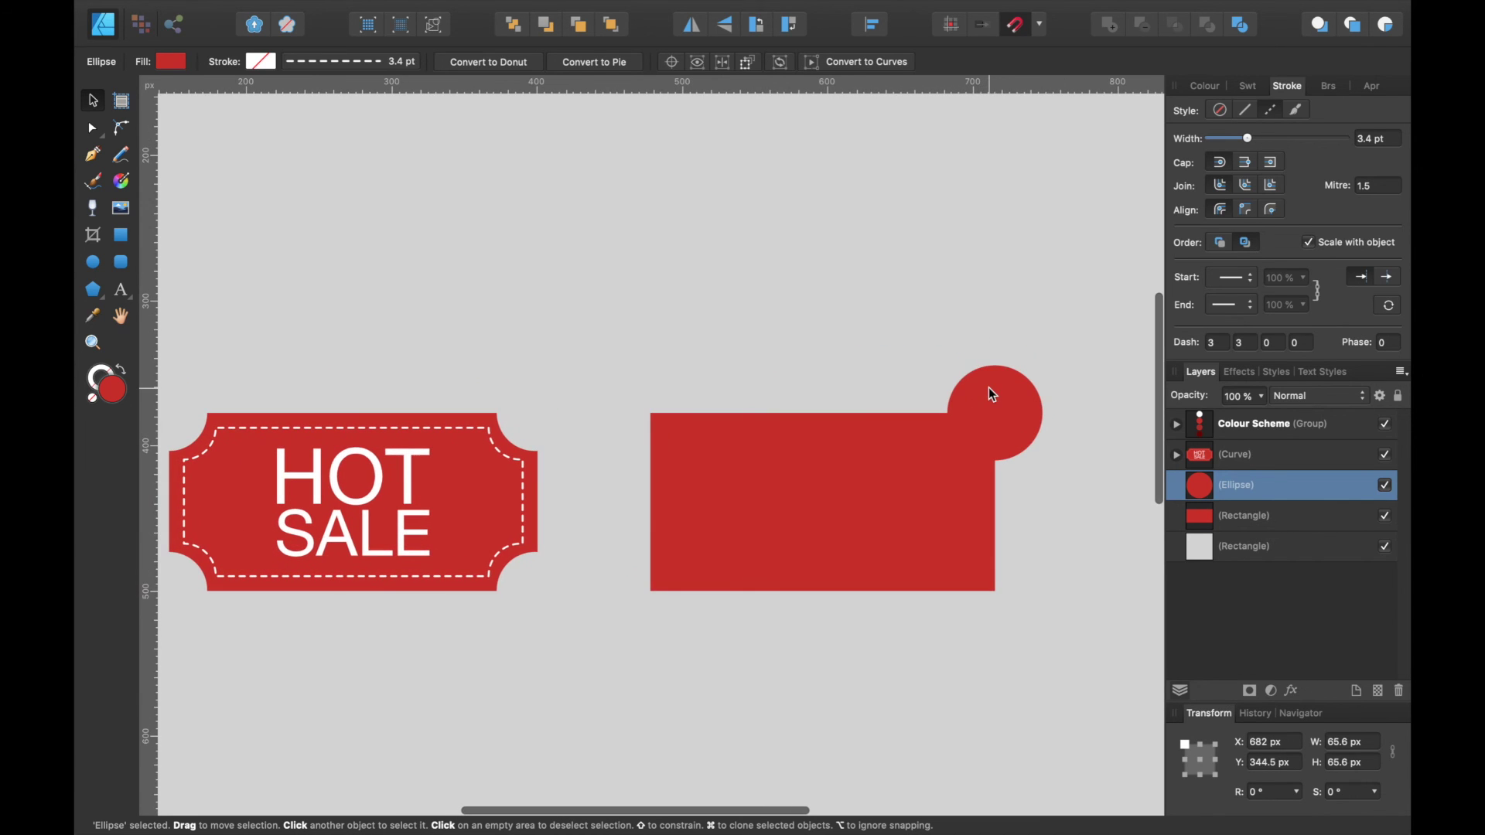
Step: Duplicate the corner circle and centre the copy on the rectangle's upper left corner
{"action": "left_click", "coordinate": [988, 388]}
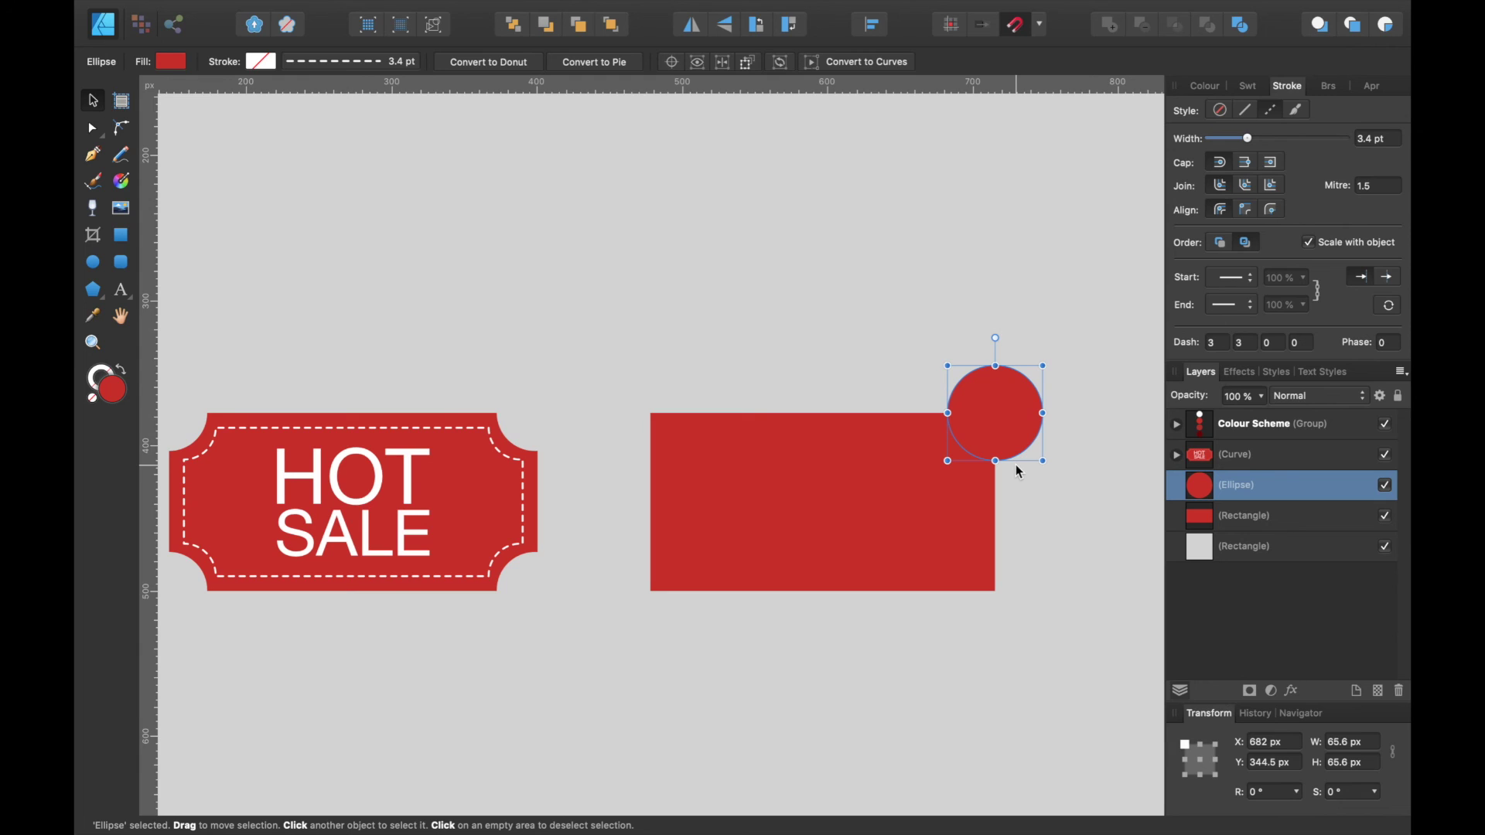
{"action": "key", "text": "super+j"}
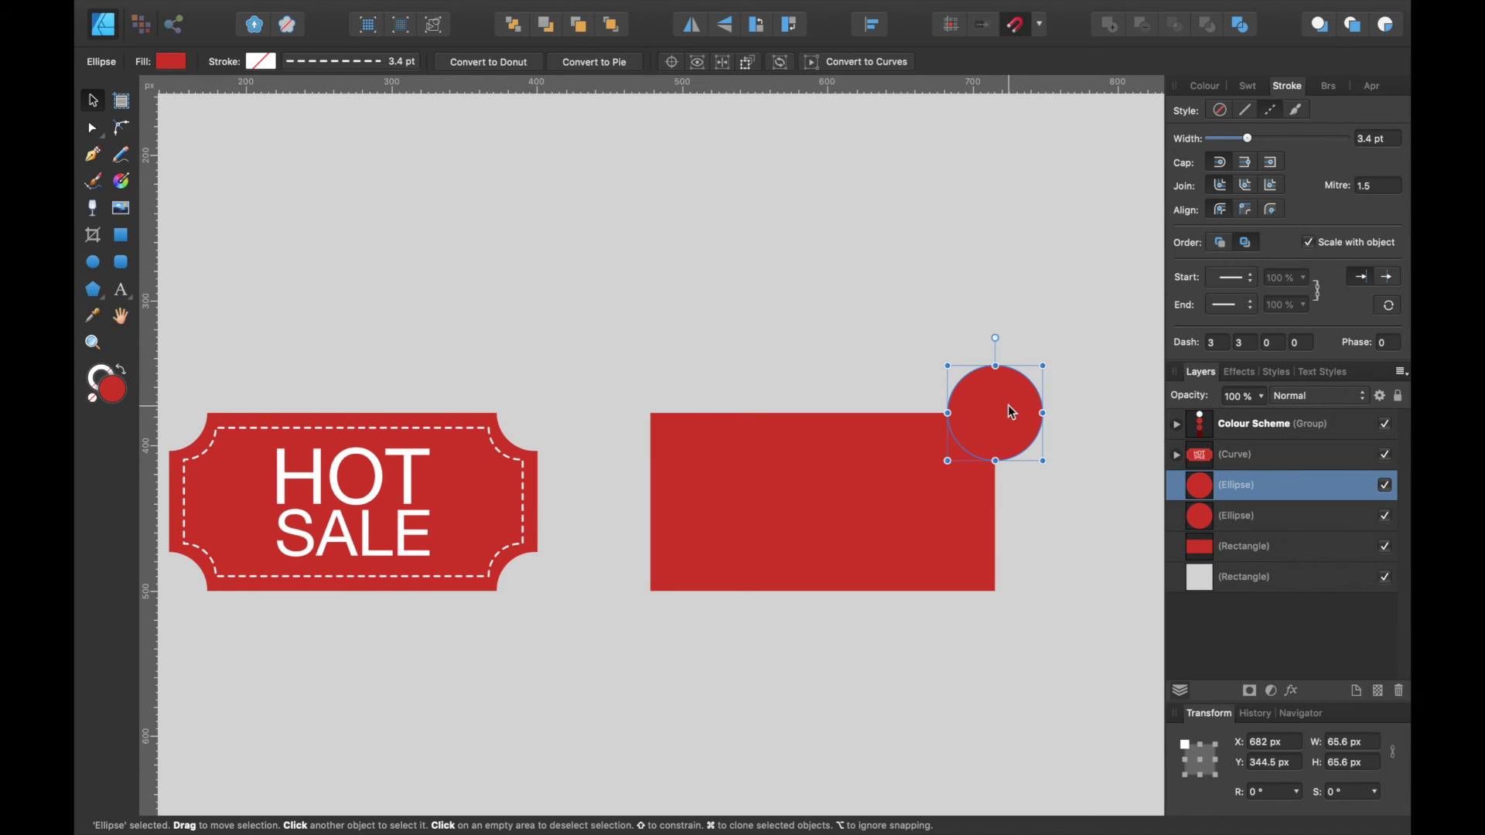
{"action": "left_click_drag", "start_coordinate": [1010, 409], "coordinate": [665, 421]}
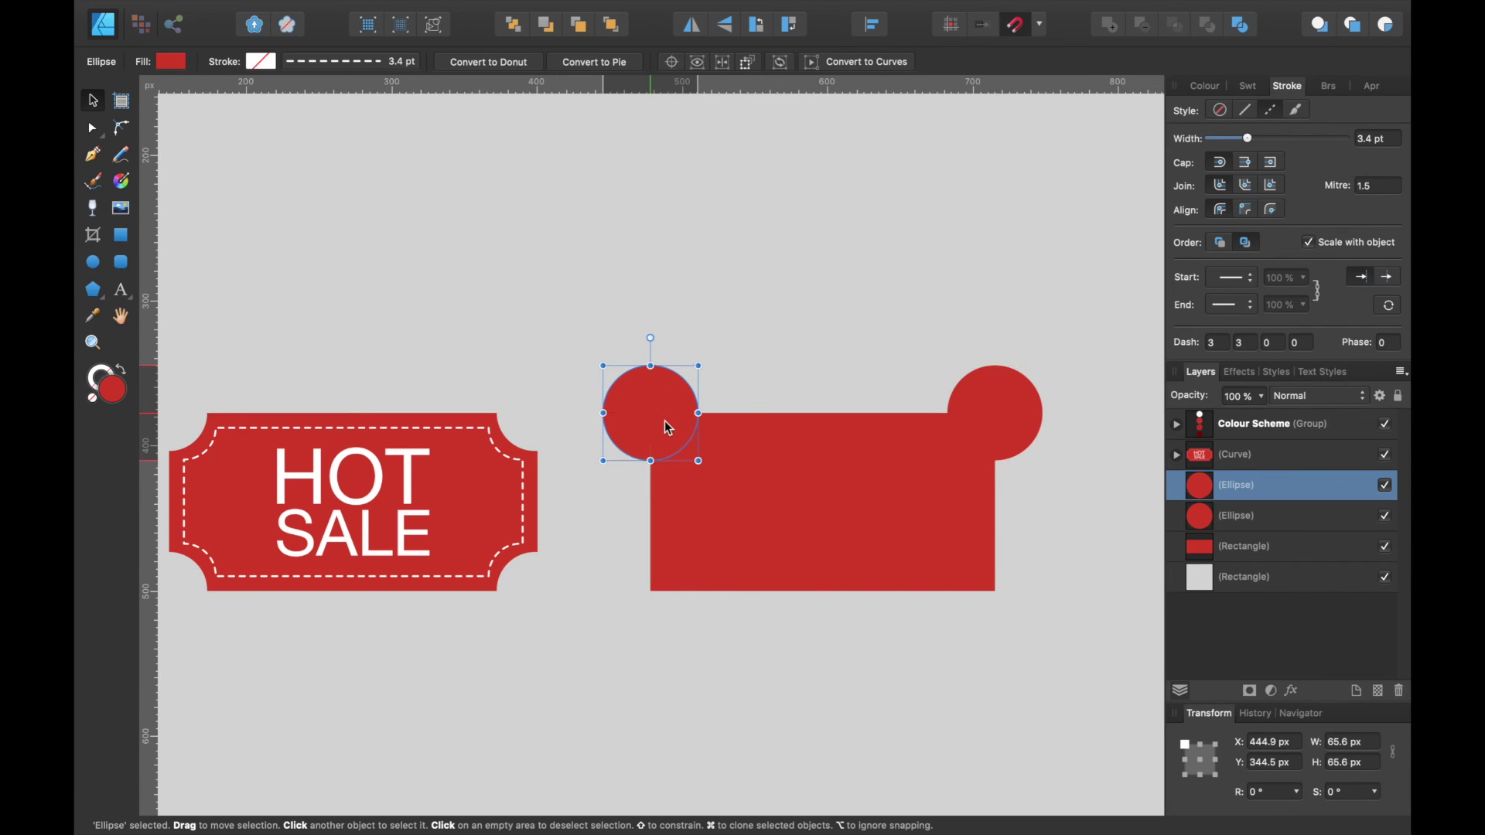
Step: Duplicate both upper circles and centre the copies on the rectangle's two lower corners
{"action": "left_click", "coordinate": [1268, 517], "text": "shift"}
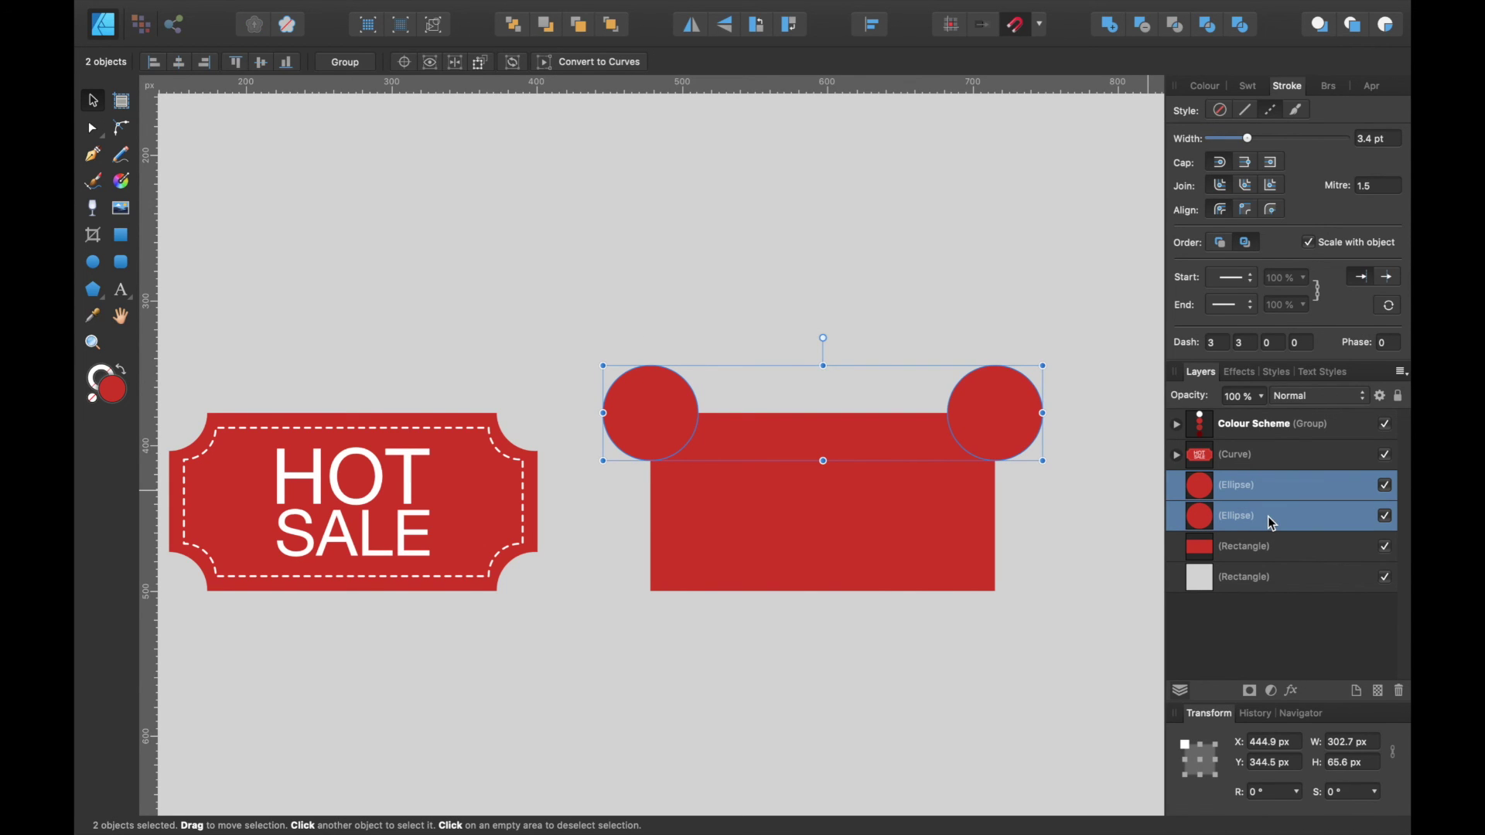
{"action": "key", "text": "super+j"}
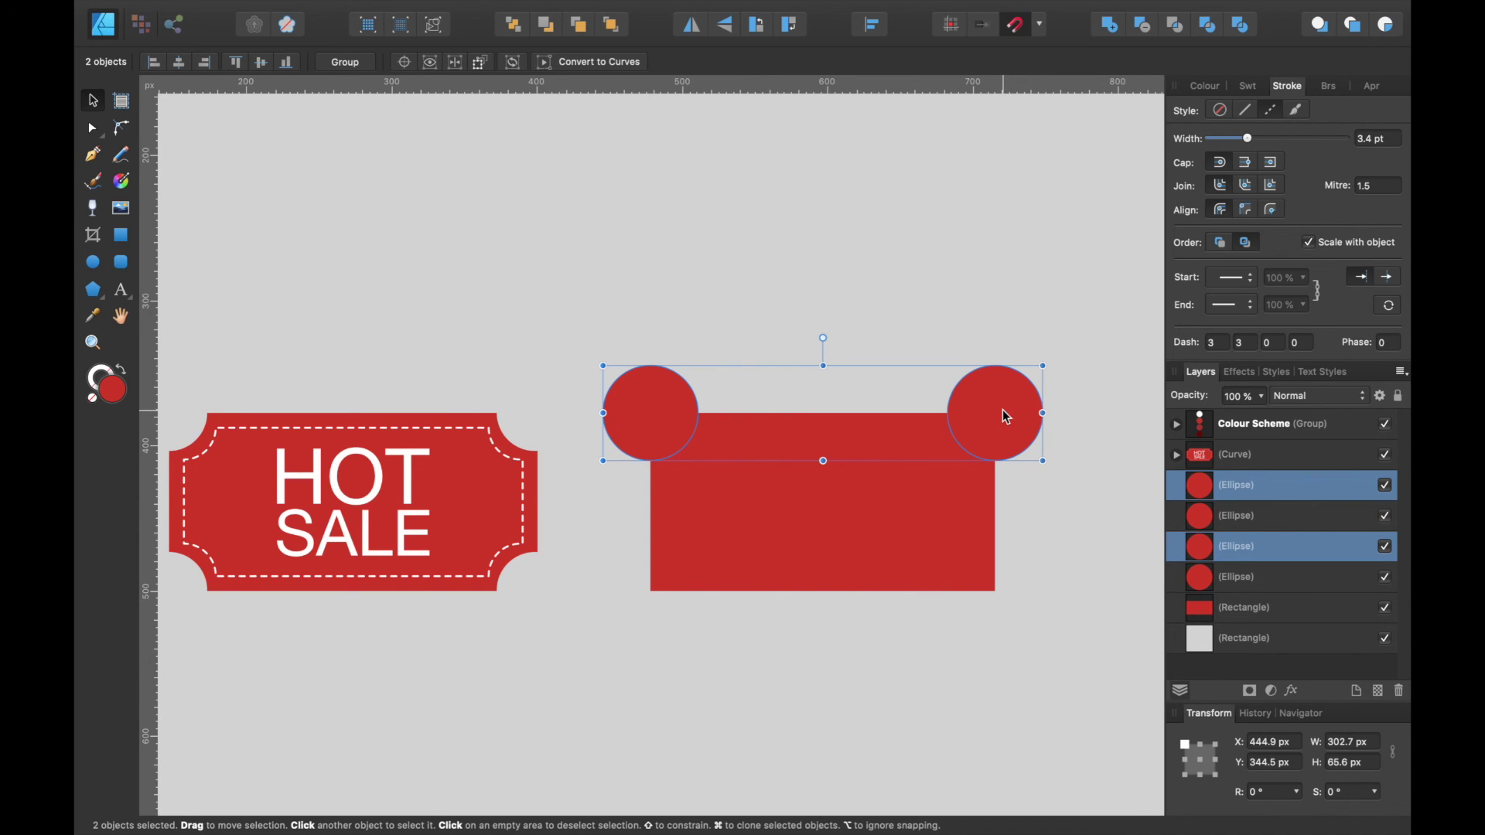
{"action": "left_click_drag", "start_coordinate": [1002, 410], "coordinate": [1019, 577]}
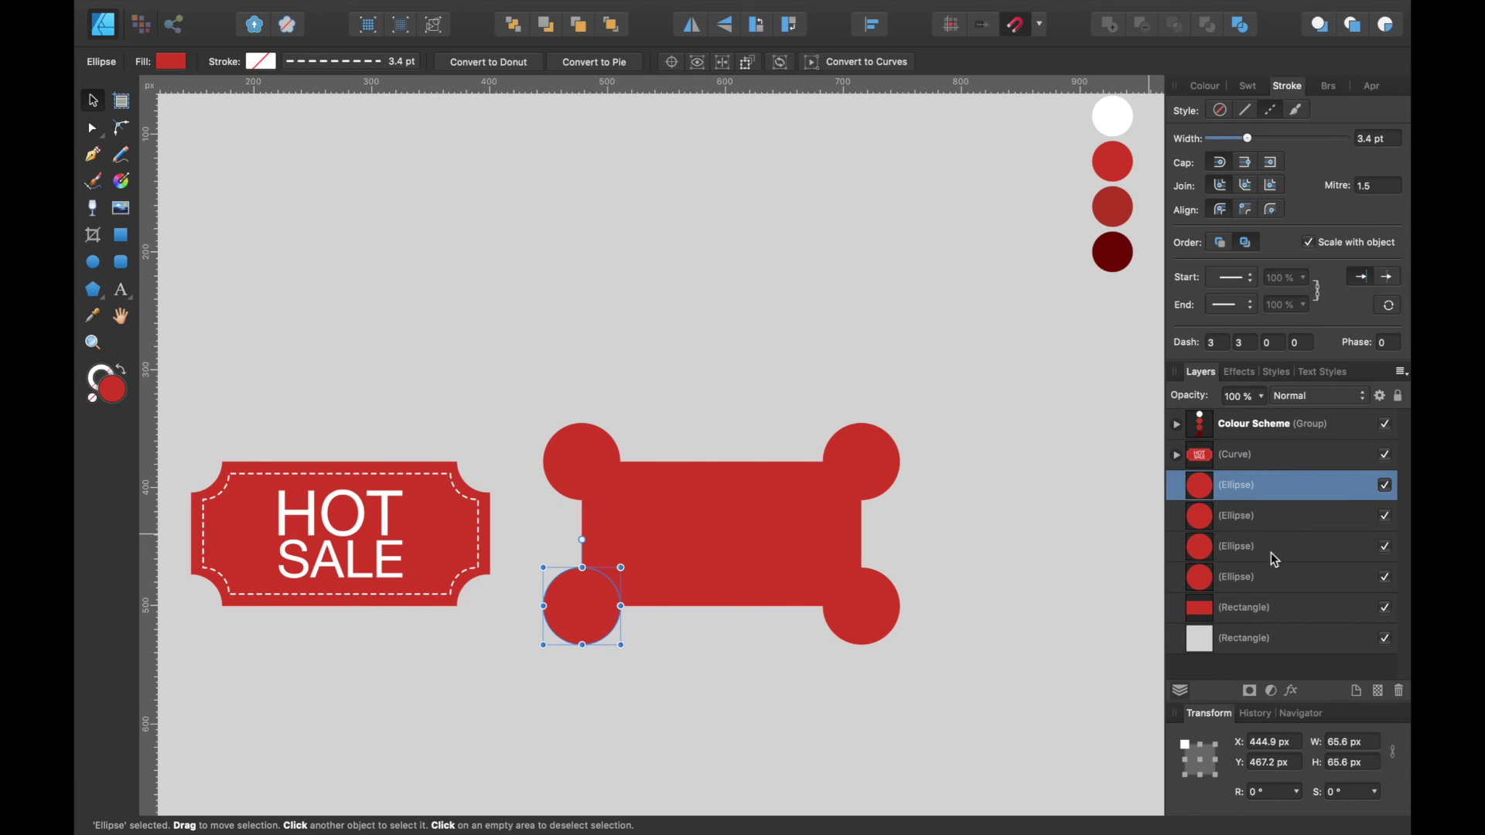
Step: Subtract the four corner circles from the rectangle to form a ticket shape with concave corners
{"action": "left_click", "coordinate": [1279, 602], "text": "shift"}
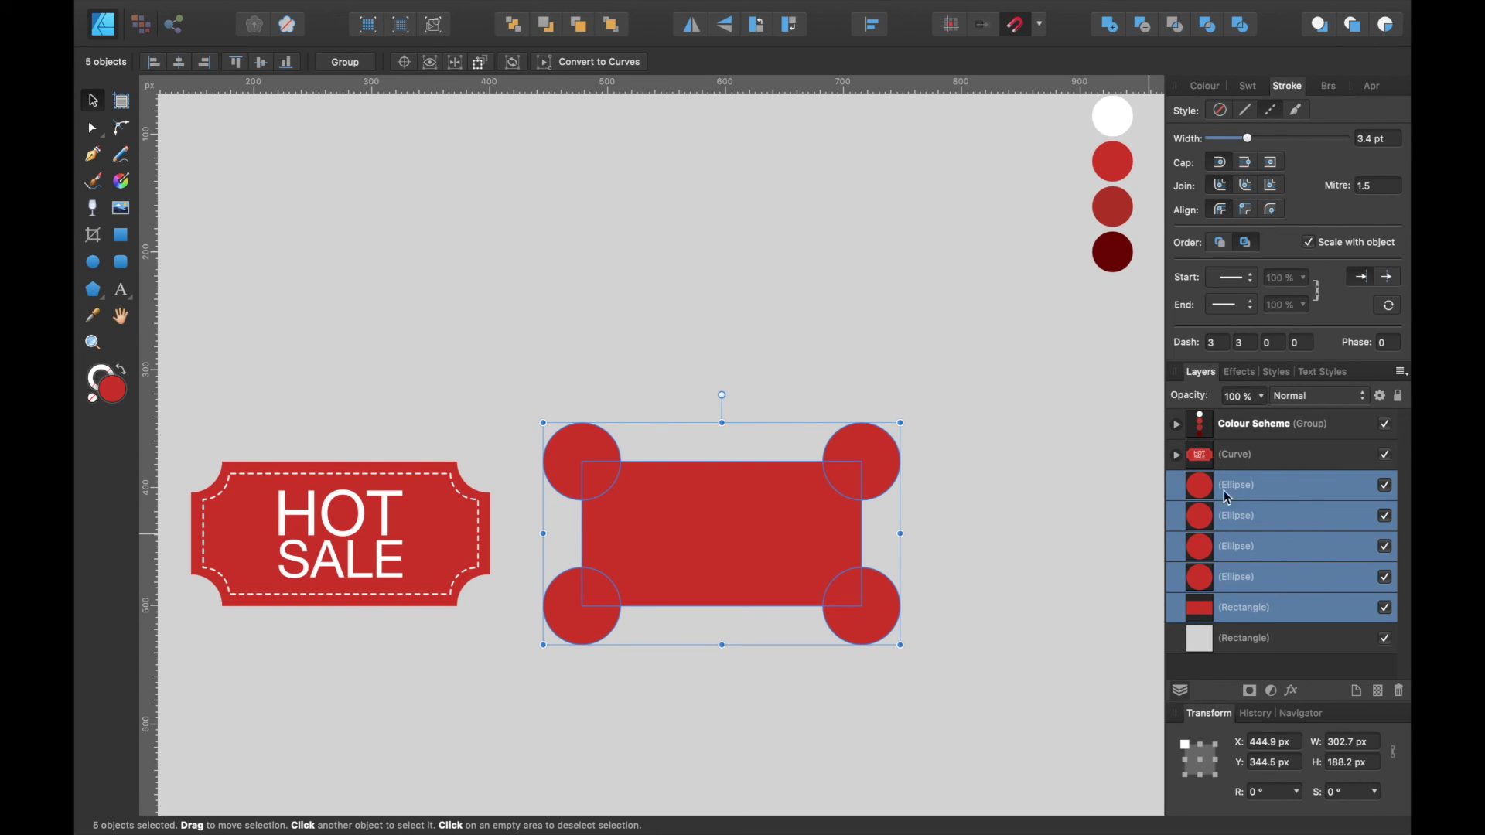
{"action": "left_click", "coordinate": [1146, 34]}
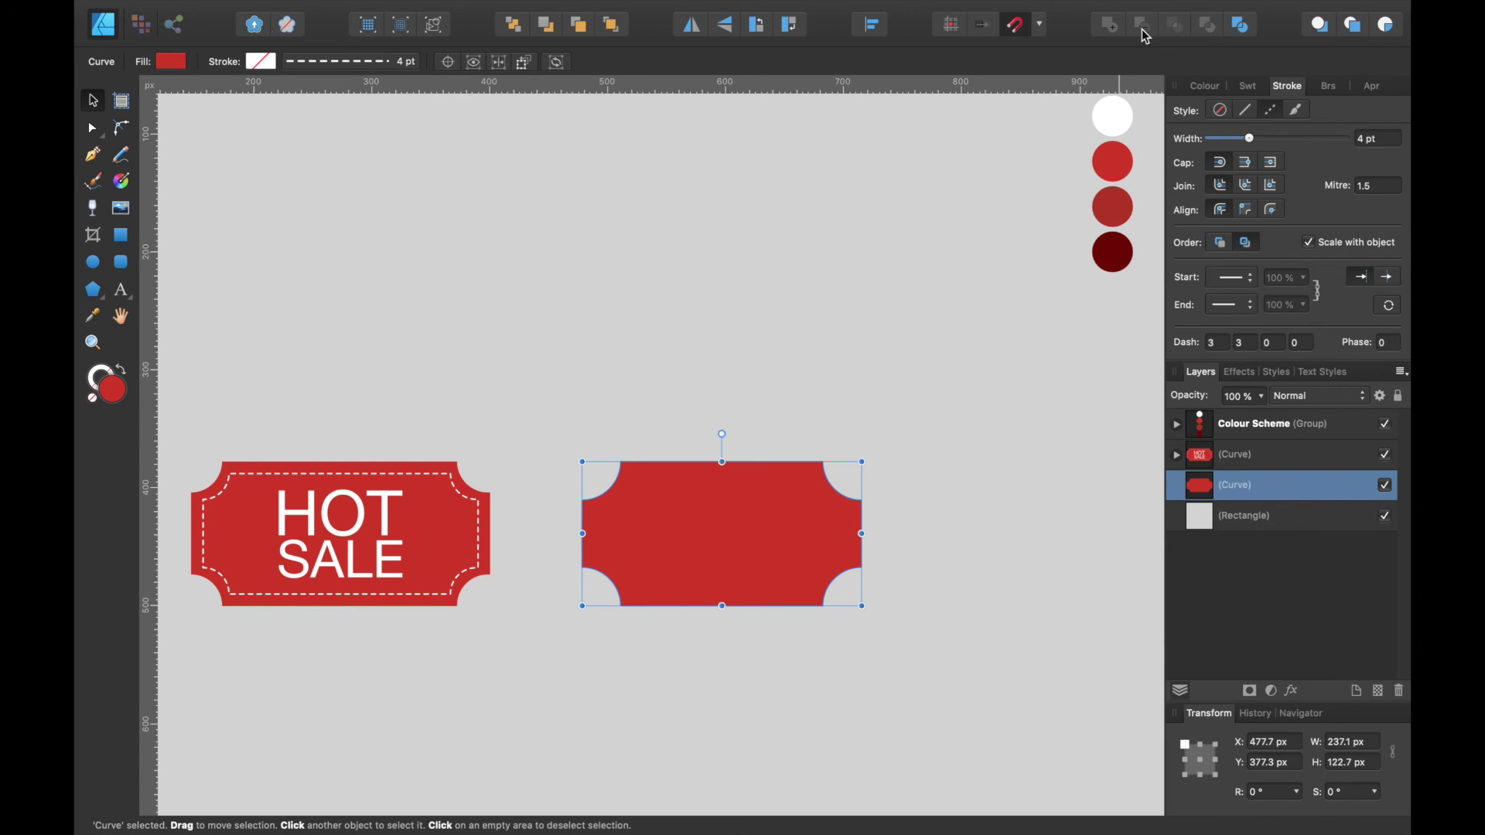
{"action": "scroll", "coordinate": [966, 370], "scroll_direction": "down", "scroll_amount": 2}
{"action": "scroll", "coordinate": [967, 370], "scroll_direction": "left", "scroll_amount": 3}
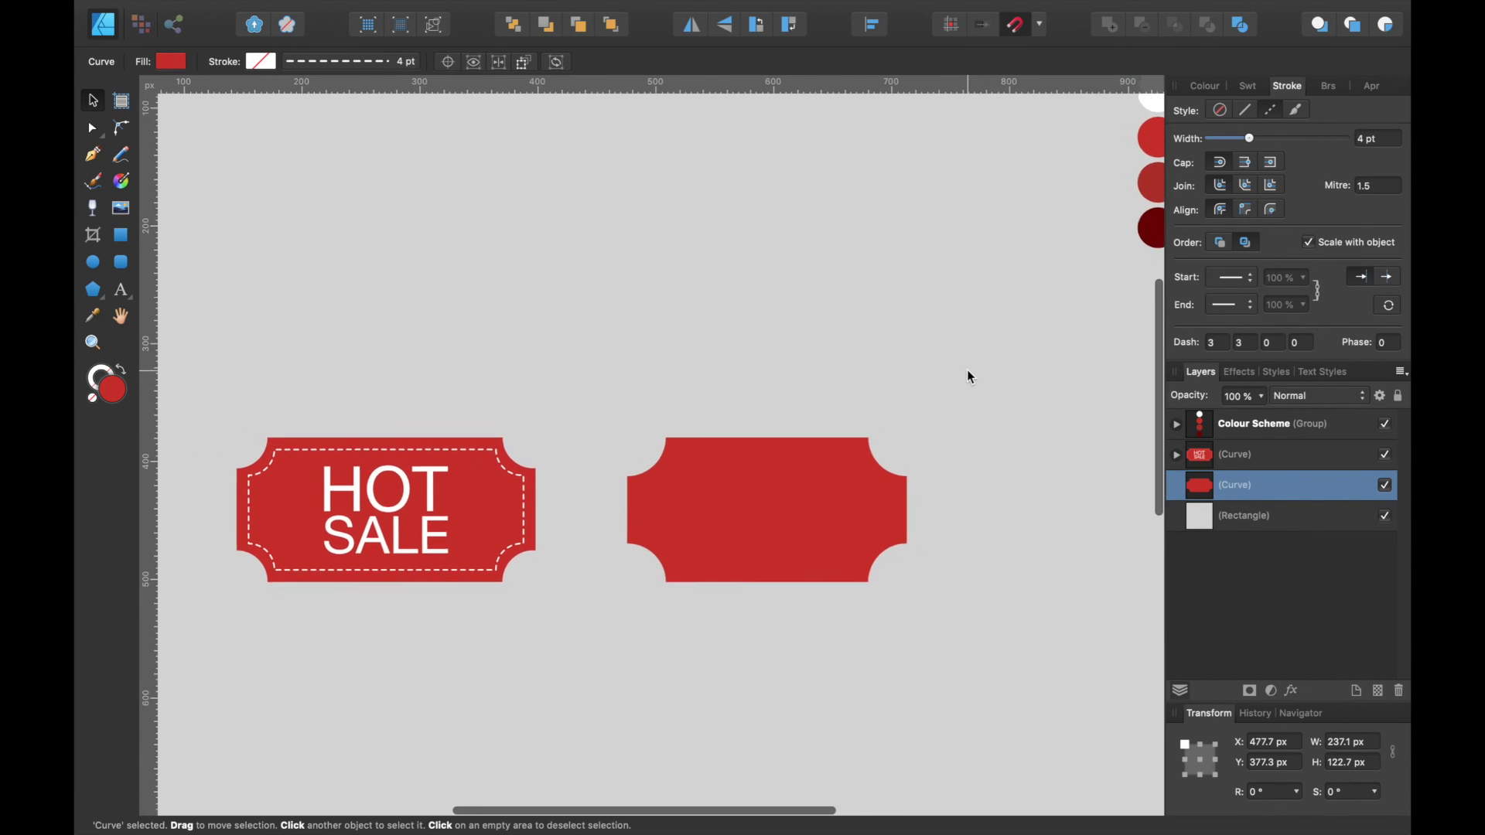
{"action": "scroll", "coordinate": [969, 373], "scroll_direction": "up", "scroll_amount": 5}
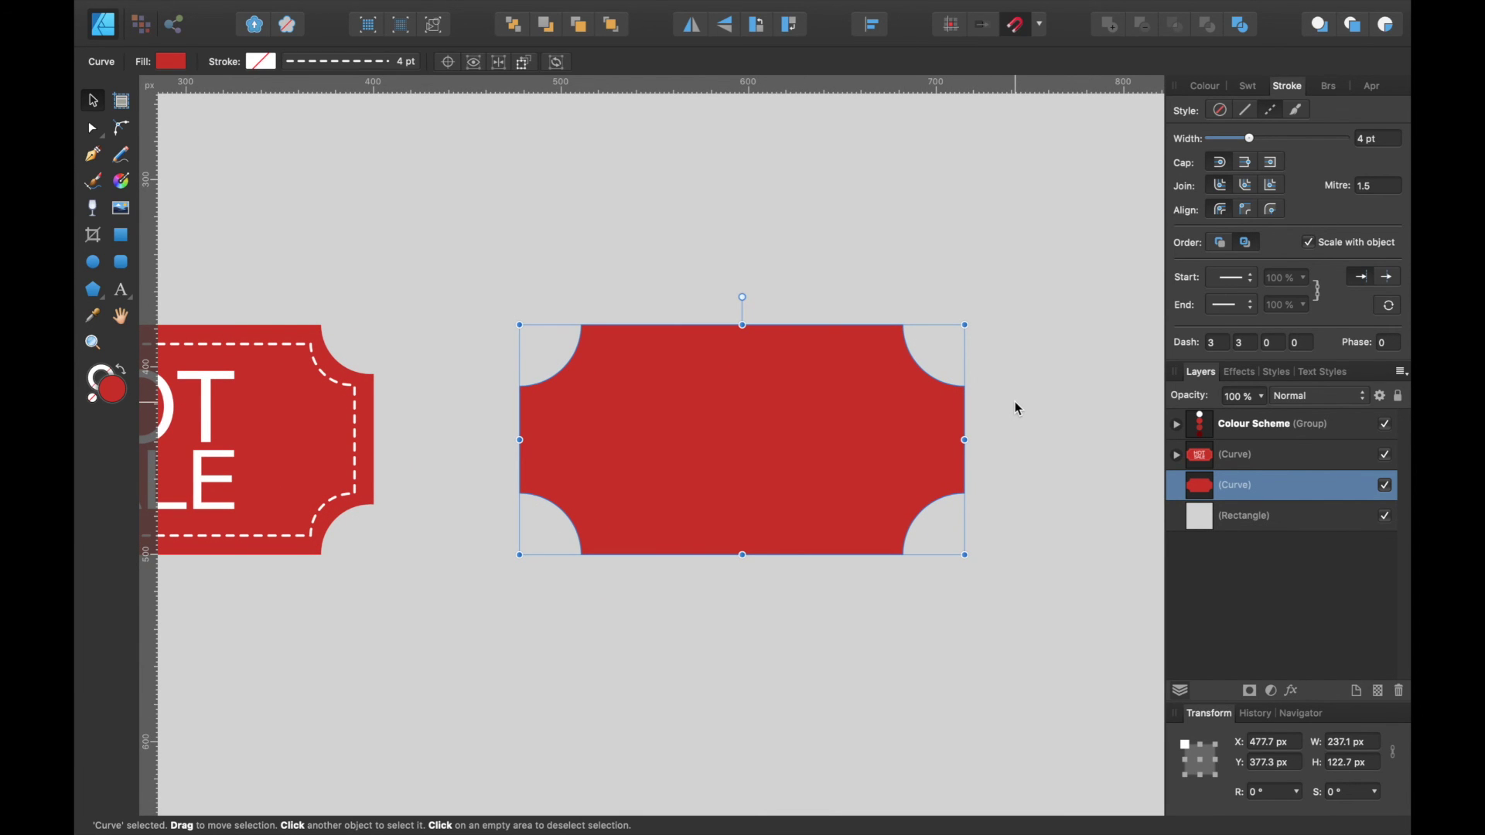
{"action": "scroll", "coordinate": [1017, 408], "scroll_direction": "left", "scroll_amount": 5}
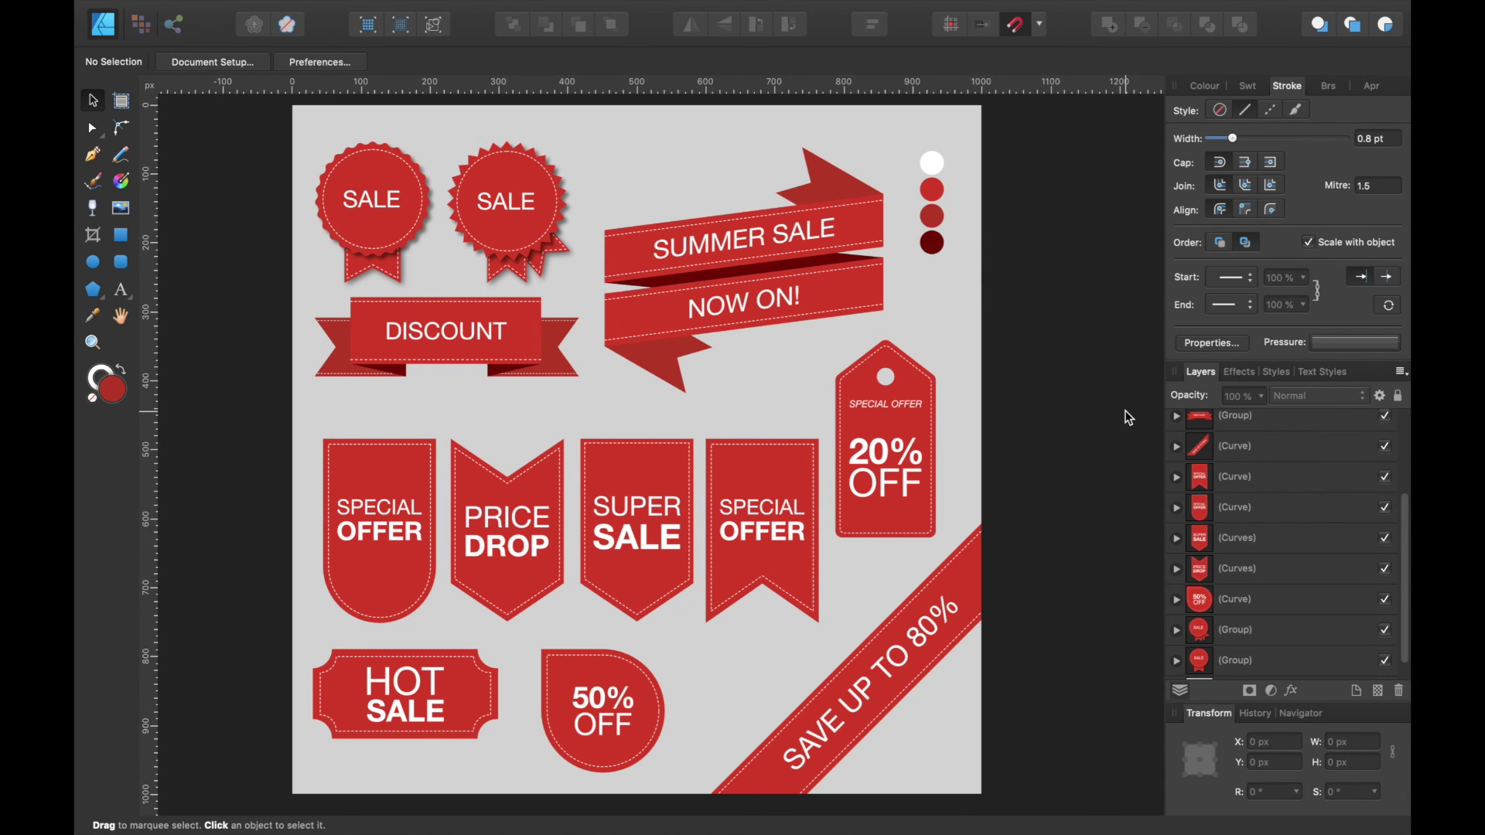